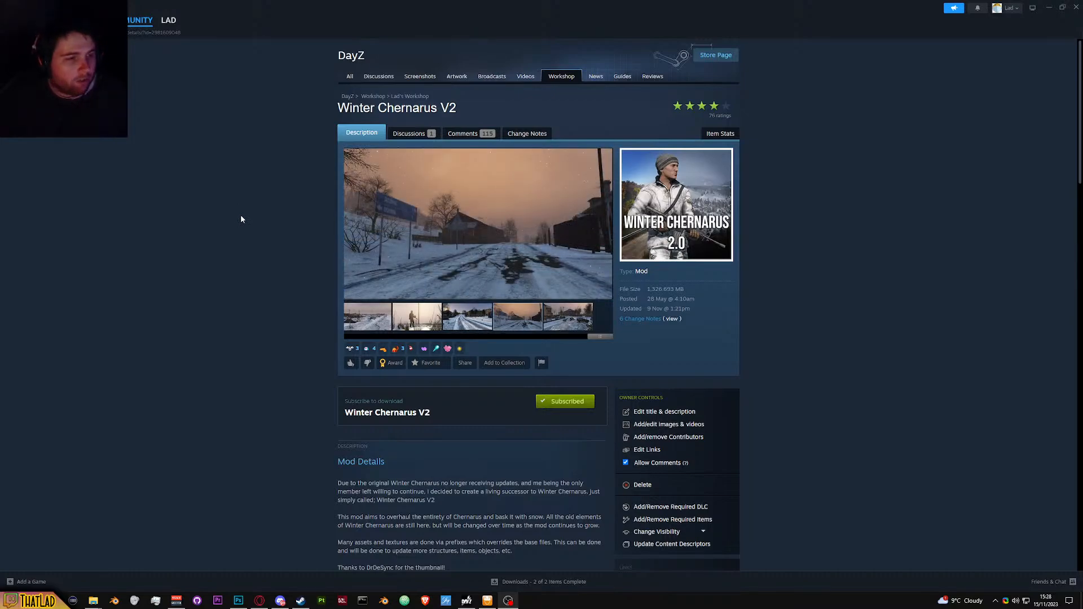
Step: Review the change notes of the Winter Chernarus V2 workshop item and return to its description
left_click(527, 133)
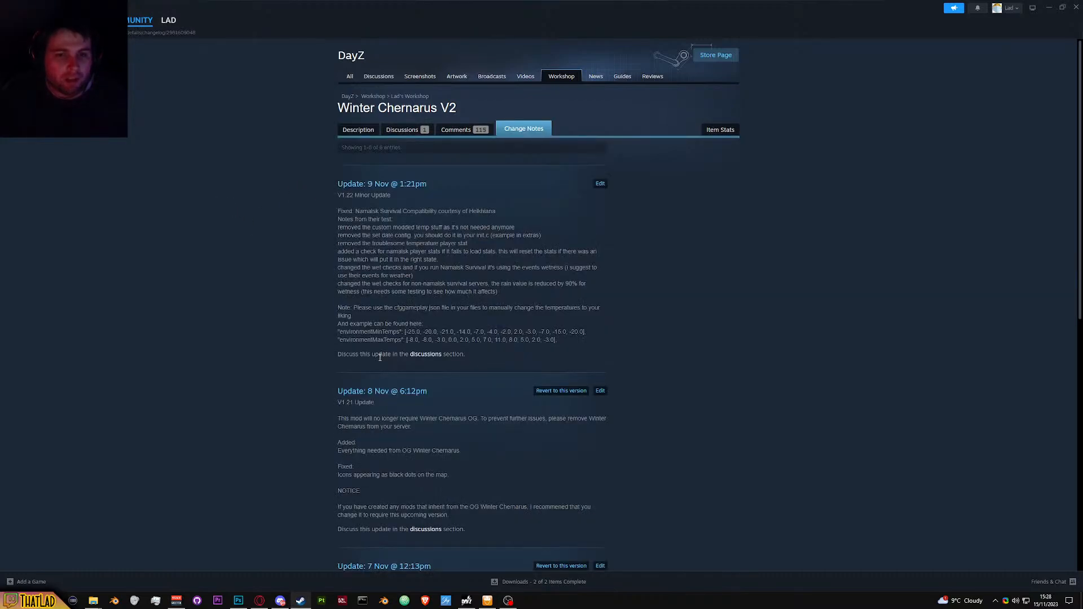
scroll(458, 431, "down", 4)
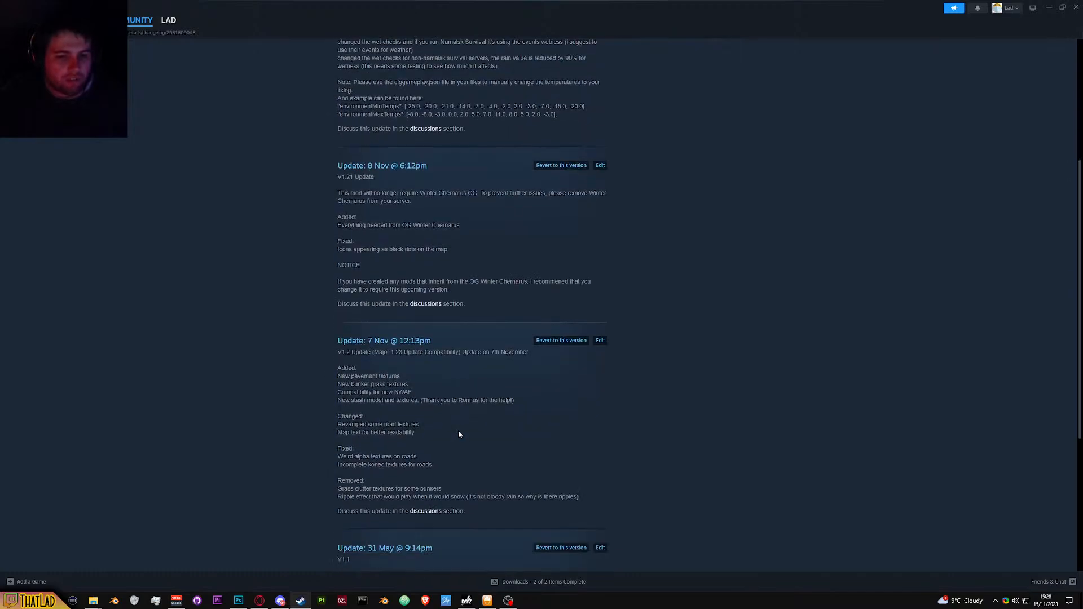
scroll(458, 434, "up", 4)
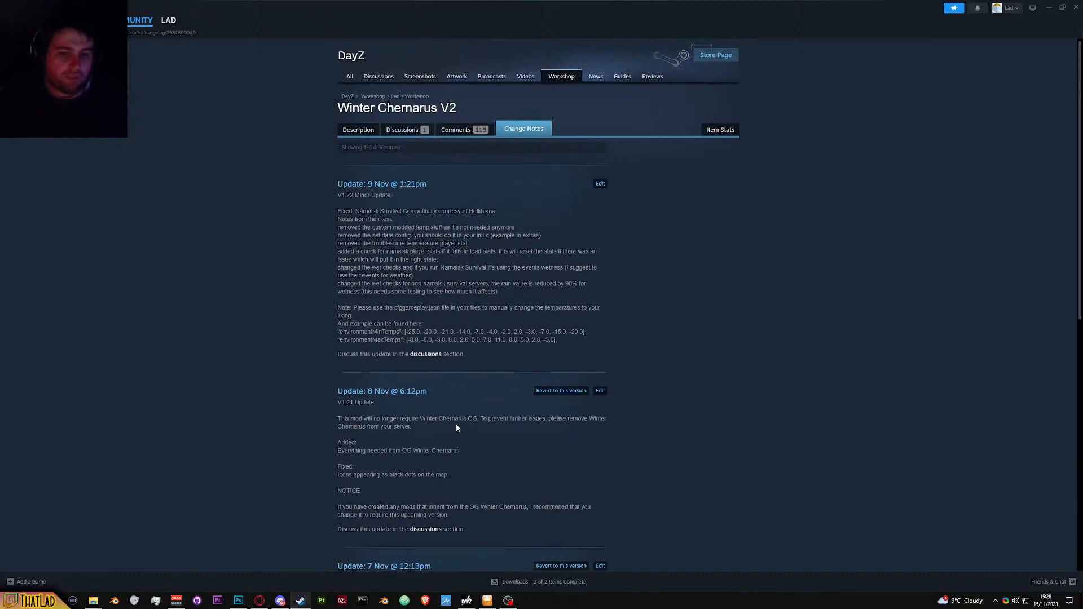
left_click(351, 131)
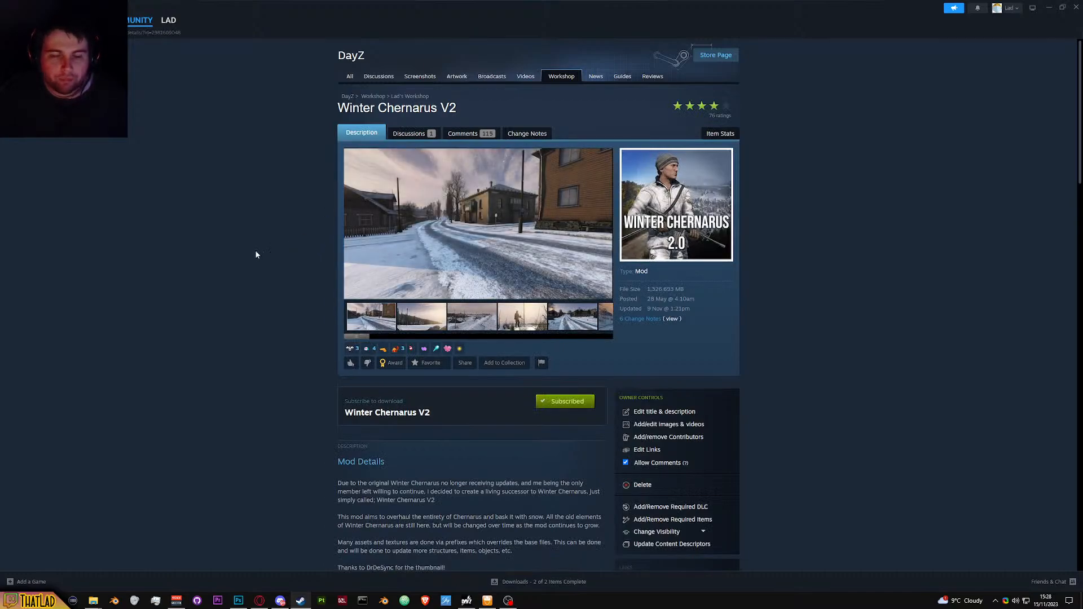
Step: Read the mod description, including its dependencies and the date, temperature and weather installation instructions
scroll(256, 255, "down", 6)
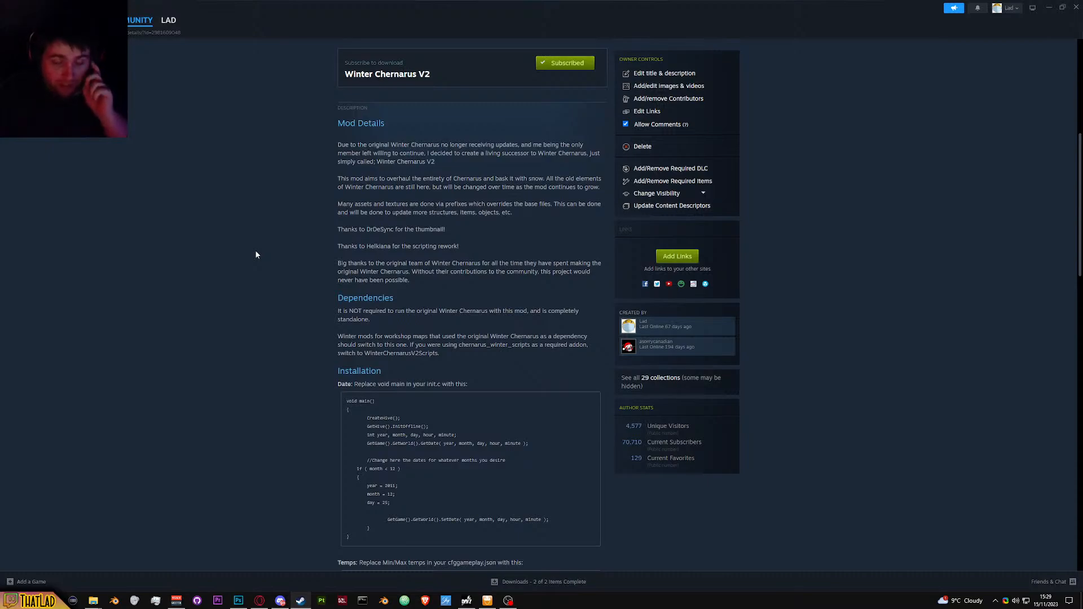
scroll(256, 255, "down", 8)
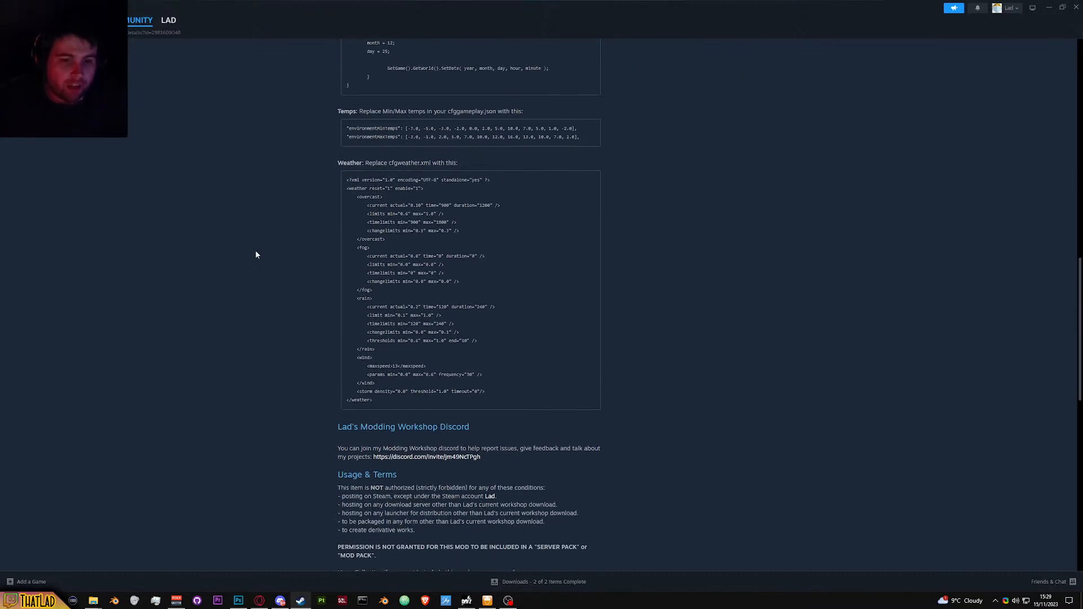
scroll(255, 255, "up", 4)
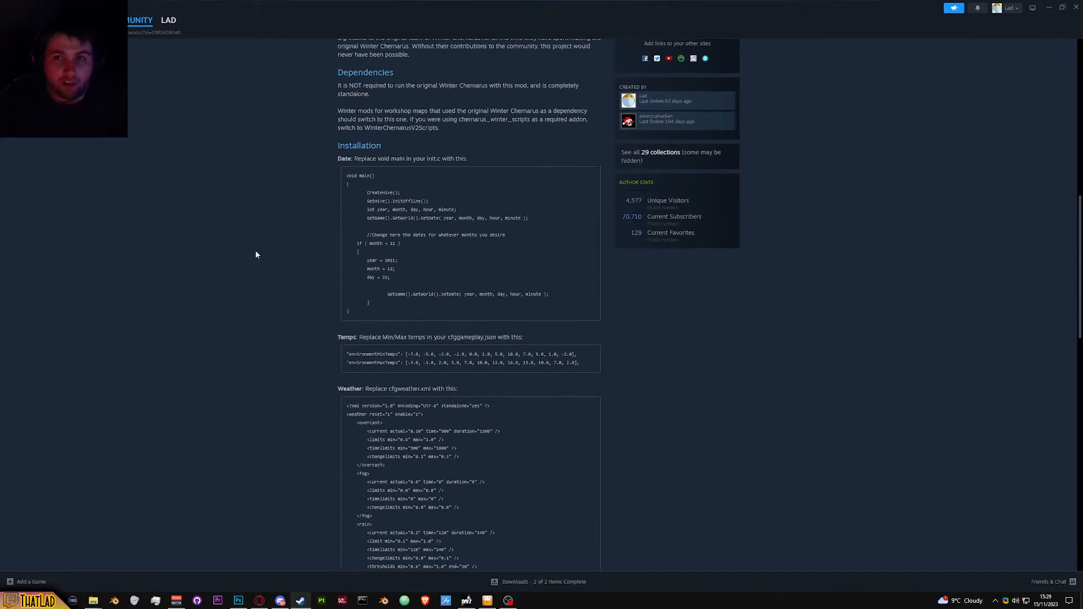
scroll(256, 254, "down", 6)
scroll(255, 254, "up", 15)
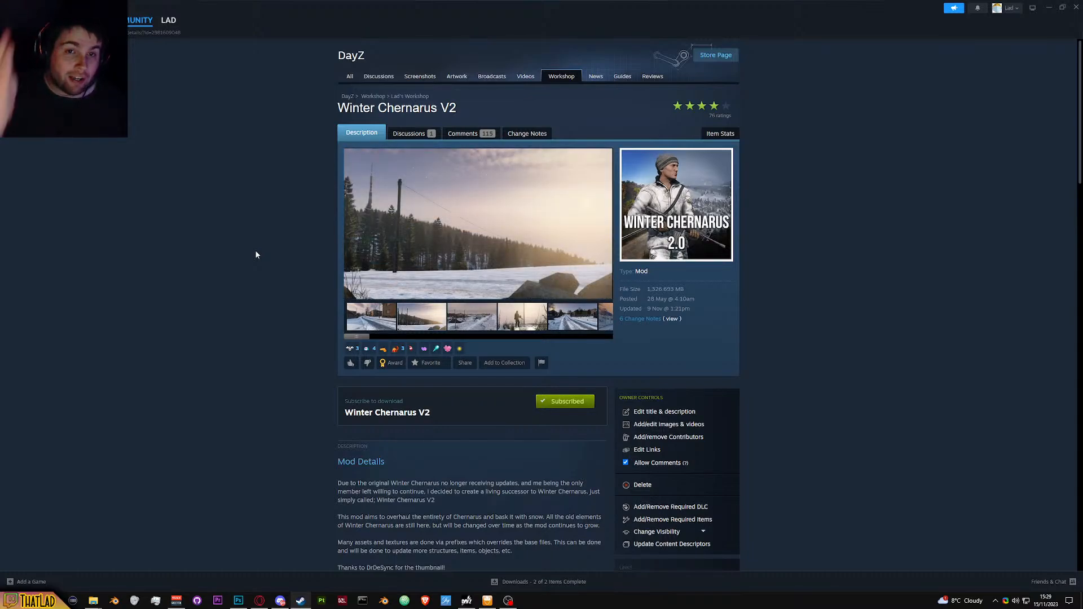
scroll(256, 255, "down", 5)
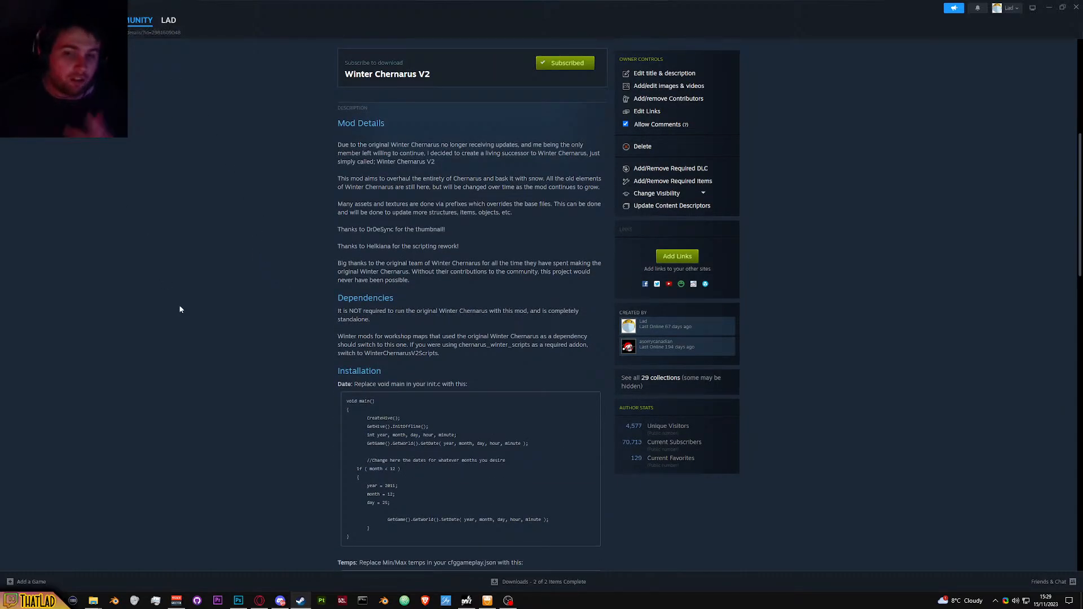
scroll(180, 307, "up", 5)
Step: Review the mod's lifetime stats and its views and ratings over time, and go to the game library
left_click(719, 133)
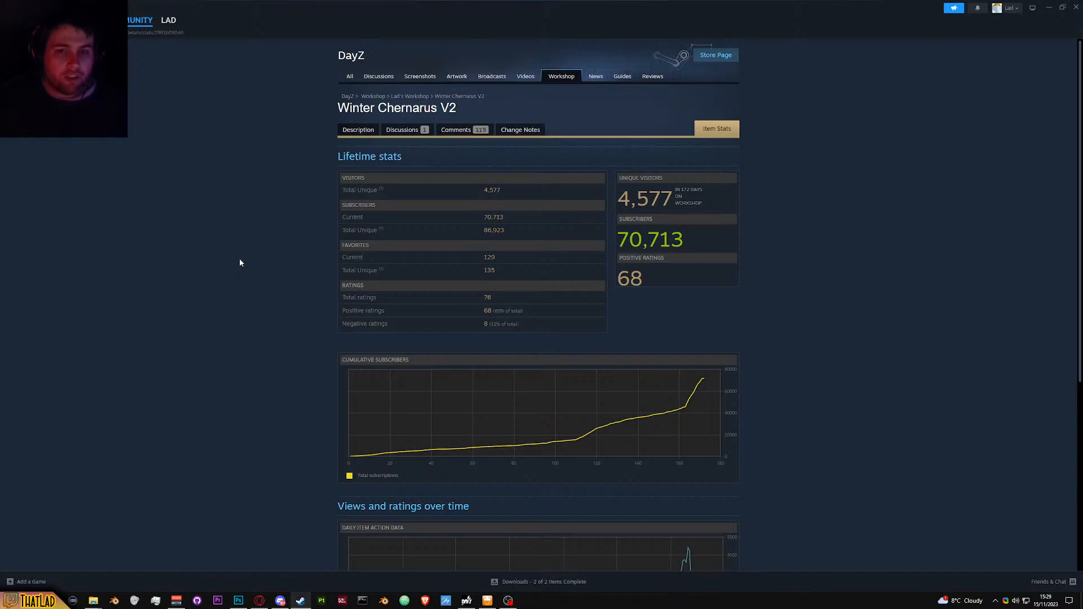
scroll(239, 262, "down", 5)
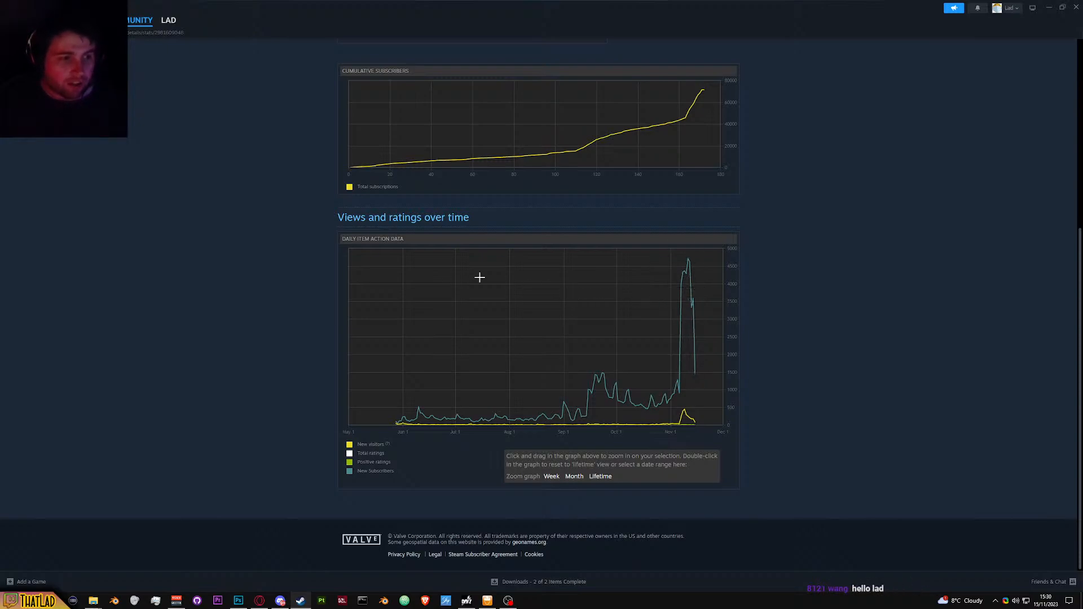
key("alt+Left")
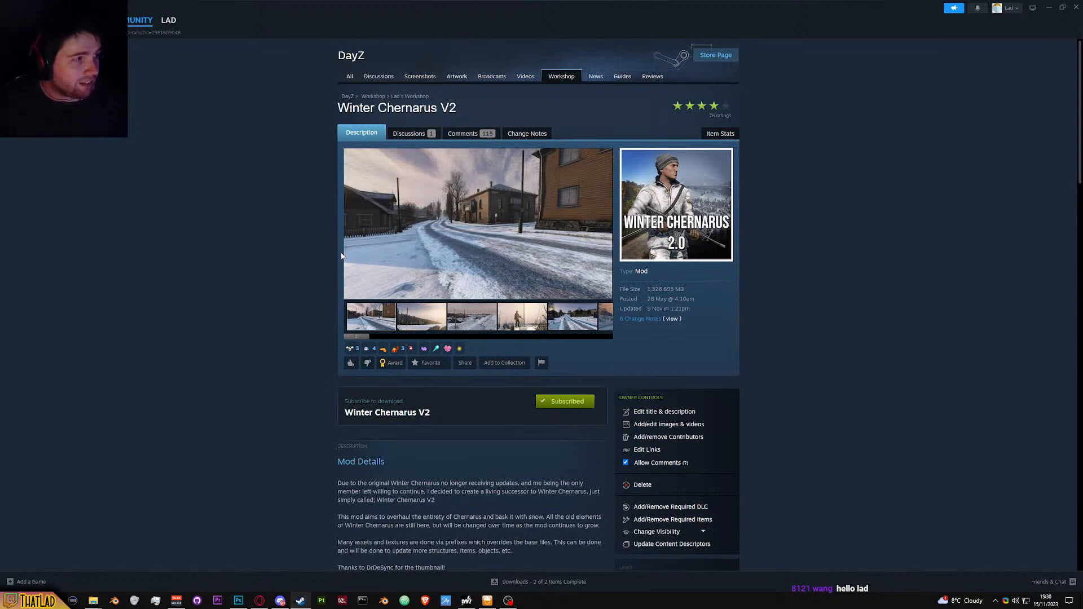
left_click(79, 20)
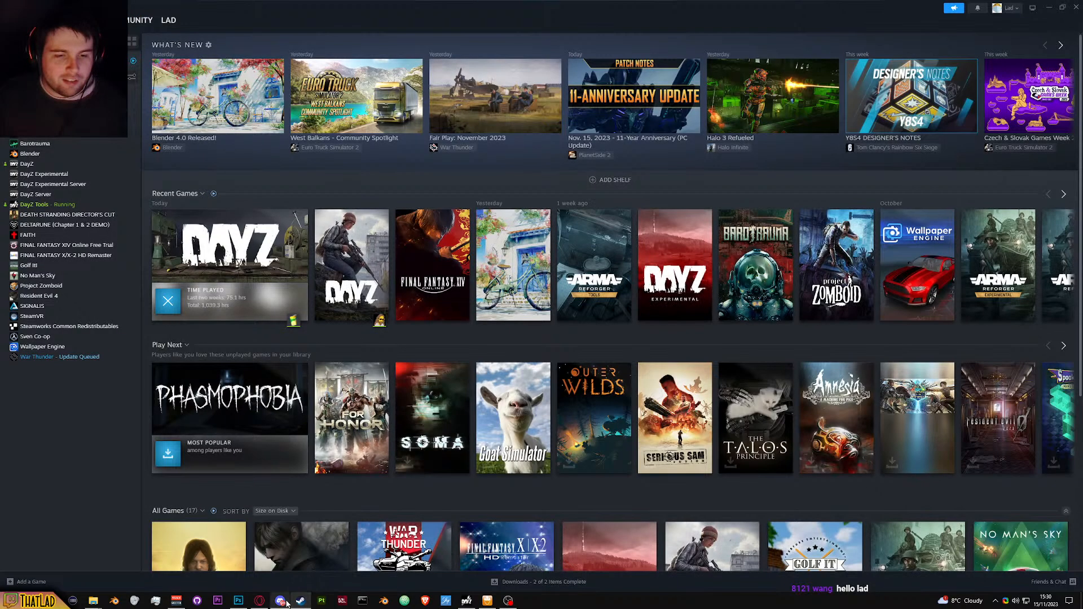
Step: Switch to the tree texture in Photoshop and set the Eraser's opacity to 100%
mouse_move(260, 604)
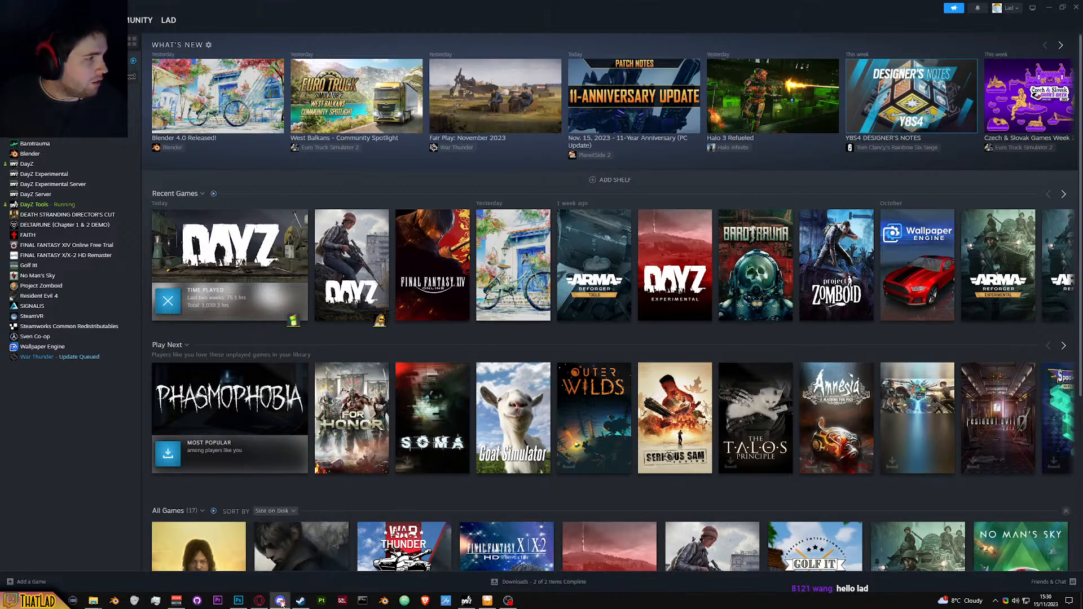
left_click(242, 602)
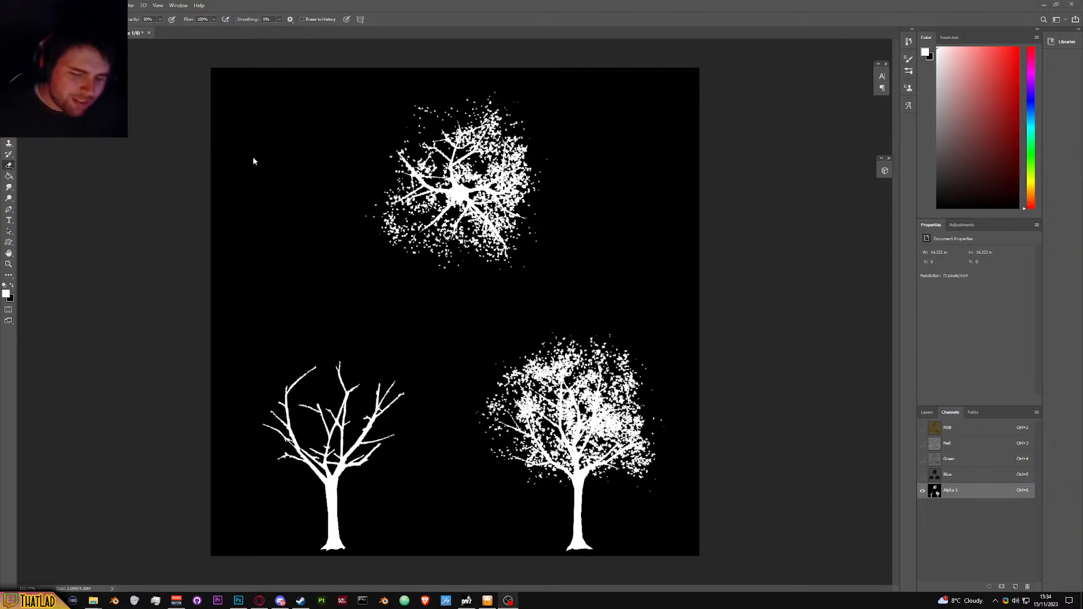
left_click(262, 601)
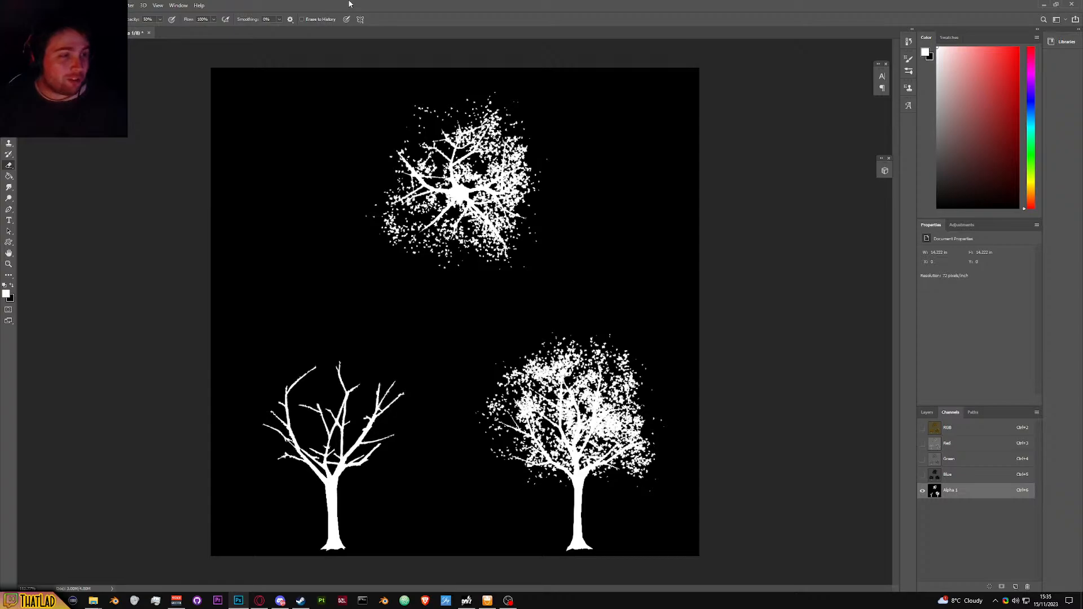
left_click_drag(458, 269, 403, 285)
left_click_drag(160, 20, 199, 35)
Step: Enlarge the eraser and erase the leaf specks along the lower and outer right edges of the top-view tree in the Alpha 1 channel
scroll(445, 249, "up", 5)
left_click_drag(445, 248, 402, 208)
scroll(401, 158, "up", 4)
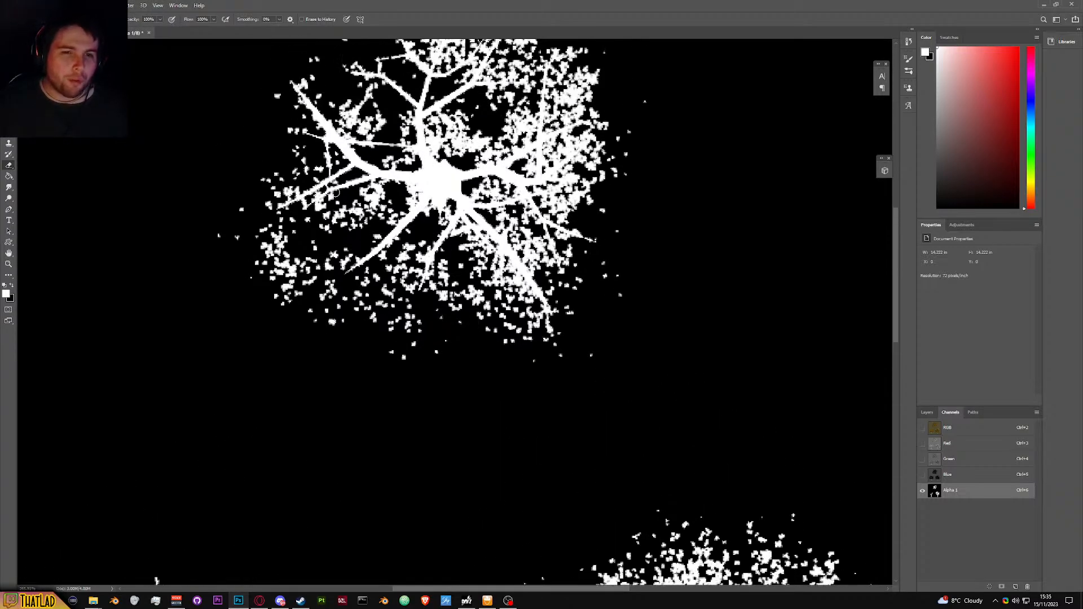
left_click_drag(352, 244, 348, 245)
scroll(334, 277, "up", 1)
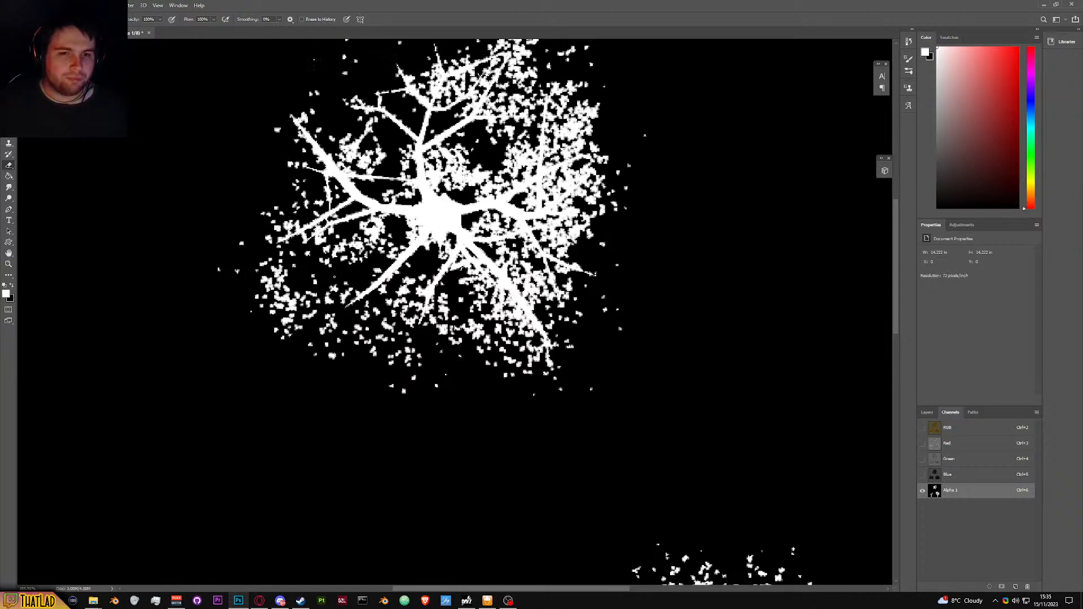
scroll(334, 277, "up", 2)
key("bracketright")
key("bracketright")
key("bracketright")
key("bracketright")
mouse_move(242, 338)
left_mouse_down()
mouse_move(284, 339)
mouse_move(285, 328)
mouse_move(260, 373)
mouse_move(310, 372)
mouse_move(338, 351)
mouse_move(280, 378)
mouse_move(260, 374)
mouse_move(294, 381)
mouse_move(292, 401)
mouse_move(329, 385)
mouse_move(279, 392)
mouse_move(343, 406)
mouse_move(374, 380)
mouse_move(354, 391)
mouse_move(332, 434)
mouse_move(377, 414)
mouse_move(385, 392)
mouse_move(397, 424)
mouse_move(408, 415)
mouse_move(399, 400)
mouse_move(421, 443)
mouse_move(404, 449)
mouse_move(414, 431)
mouse_move(420, 443)
mouse_move(444, 367)
mouse_move(437, 462)
mouse_move(332, 411)
mouse_move(312, 372)
mouse_move(309, 327)
left_mouse_up()
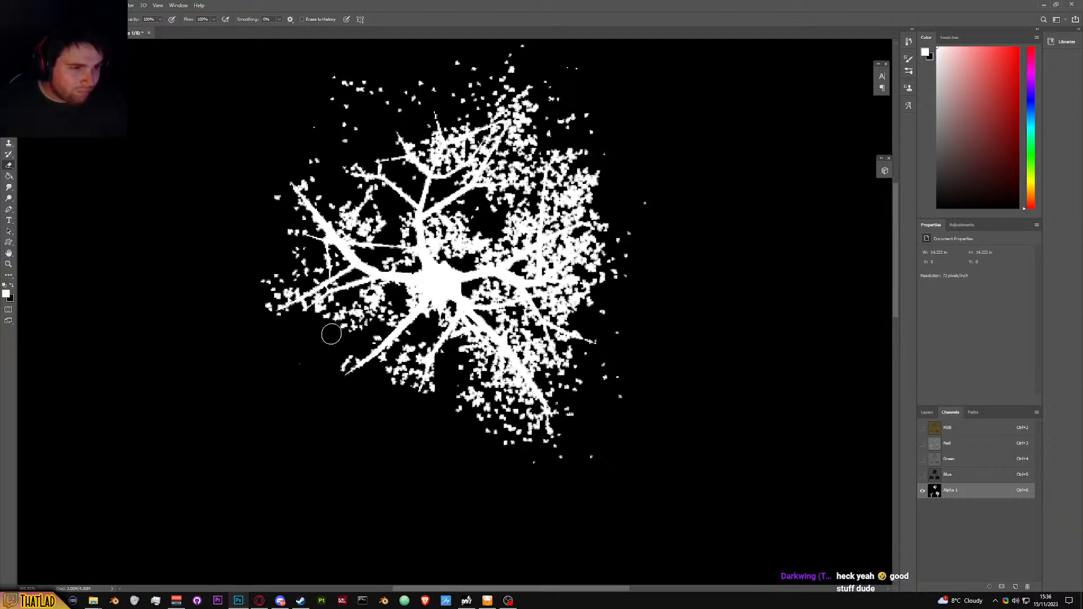
mouse_move(617, 242)
left_mouse_down()
mouse_move(617, 354)
mouse_move(595, 365)
mouse_move(622, 403)
mouse_move(599, 417)
mouse_move(593, 476)
mouse_move(539, 464)
mouse_move(494, 380)
mouse_move(491, 400)
mouse_move(484, 383)
mouse_move(477, 399)
mouse_move(462, 394)
mouse_move(502, 445)
mouse_move(490, 396)
mouse_move(459, 409)
mouse_move(452, 363)
left_mouse_up()
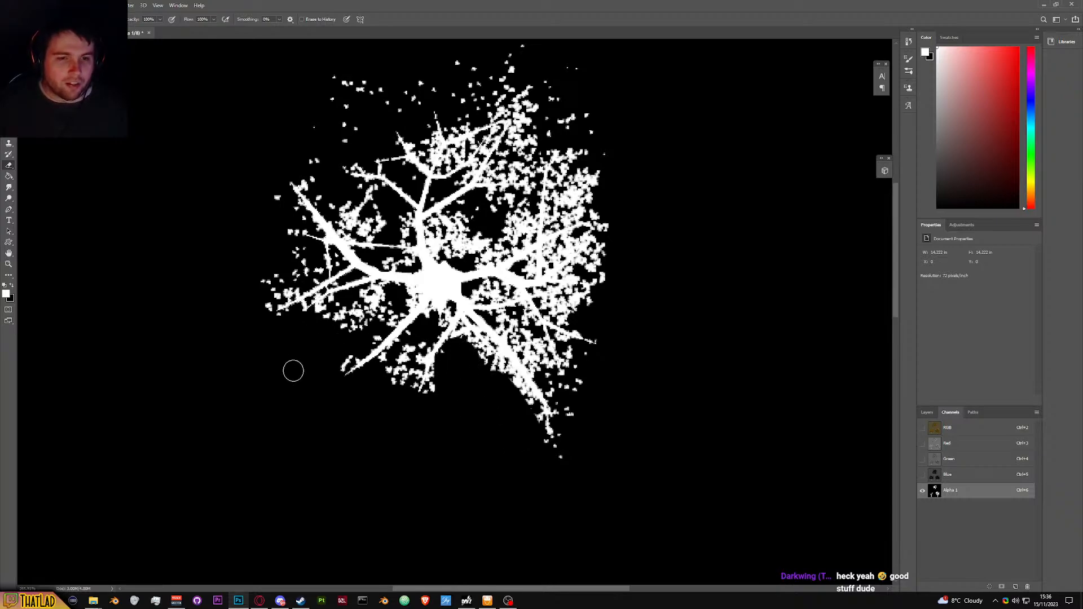
Step: Erase the leaf specks around the tips of the top-view tree's lower-left branches in the alpha mask
scroll(301, 278, "up", 5)
scroll(277, 288, "up", 1)
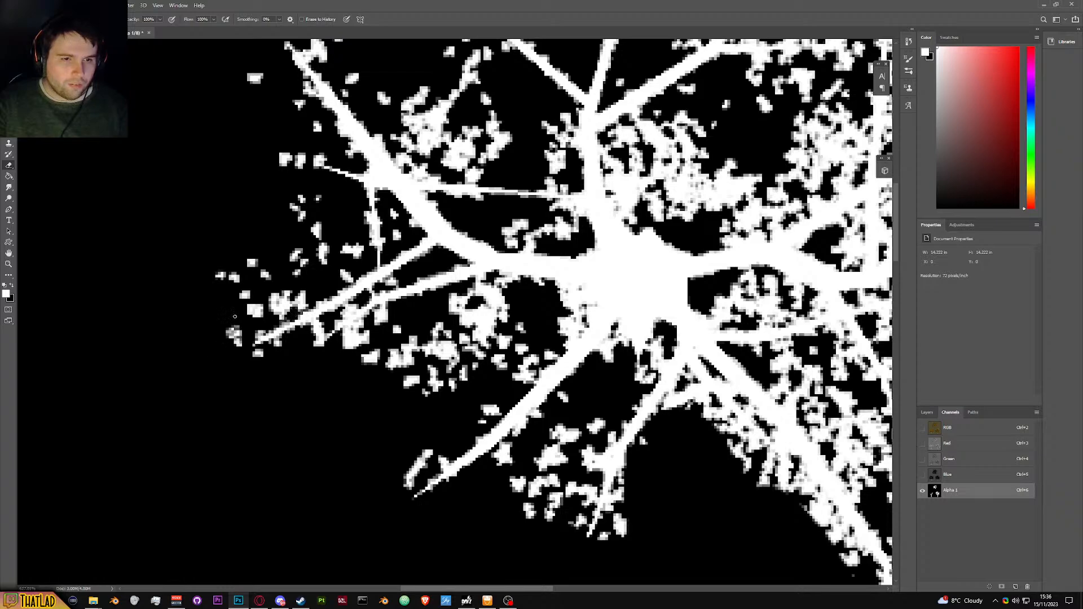
mouse_move(237, 333)
left_mouse_down()
mouse_move(229, 338)
mouse_move(262, 354)
mouse_move(193, 293)
mouse_move(225, 283)
left_mouse_up()
mouse_move(284, 251)
left_mouse_down()
mouse_move(305, 189)
mouse_move(295, 210)
mouse_move(326, 252)
mouse_move(292, 244)
mouse_move(307, 267)
mouse_move(301, 243)
mouse_move(263, 279)
mouse_move(247, 322)
mouse_move(293, 296)
mouse_move(283, 288)
mouse_move(287, 300)
mouse_move(309, 297)
mouse_move(248, 336)
mouse_move(263, 348)
mouse_move(298, 339)
mouse_move(264, 357)
mouse_move(319, 325)
mouse_move(307, 351)
mouse_move(380, 352)
mouse_move(349, 370)
mouse_move(376, 328)
left_mouse_up()
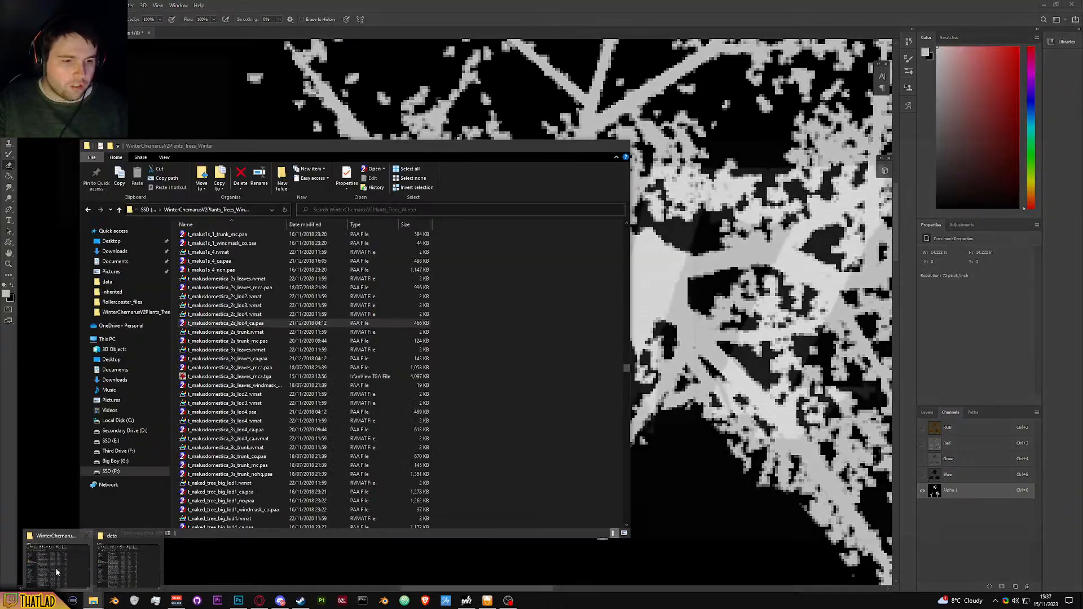
Step: Examine the tree texture files in the WinterChernarusV2Plants_Trees_Winter folder and return to Photoshop
left_click(56, 567)
left_click_drag(328, 149, 547, 157)
scroll(499, 357, "down", 2)
scroll(499, 359, "down", 20)
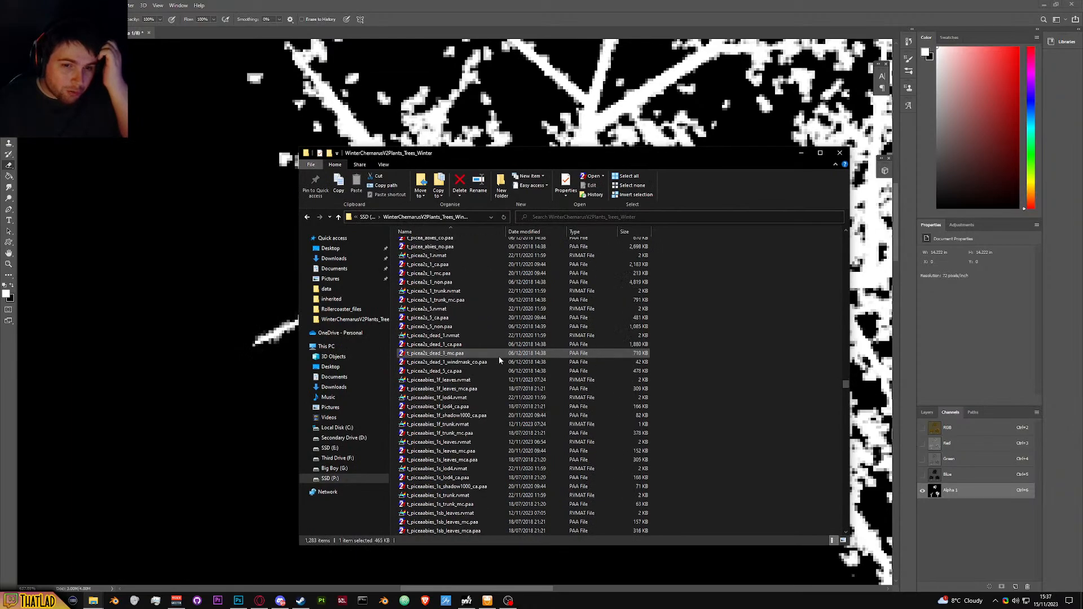
scroll(499, 357, "down", 15)
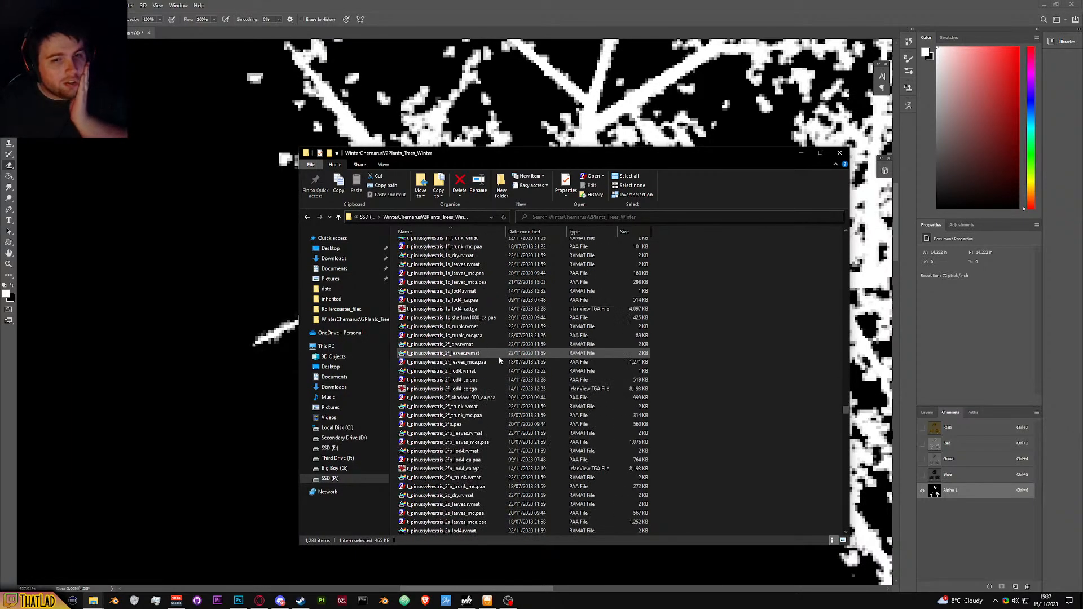
scroll(499, 356, "down", 15)
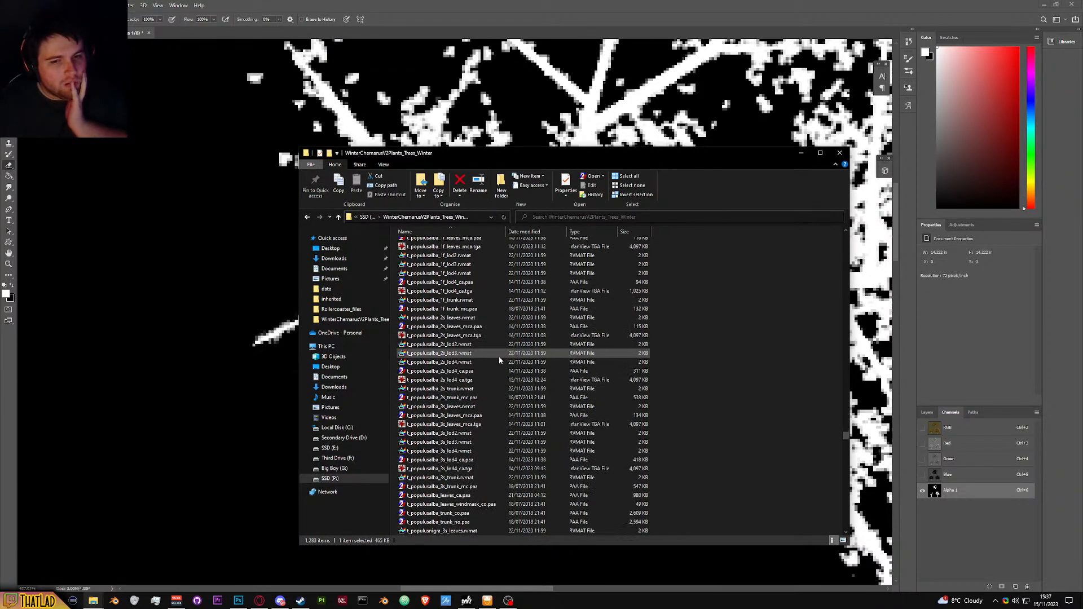
scroll(498, 357, "down", 15)
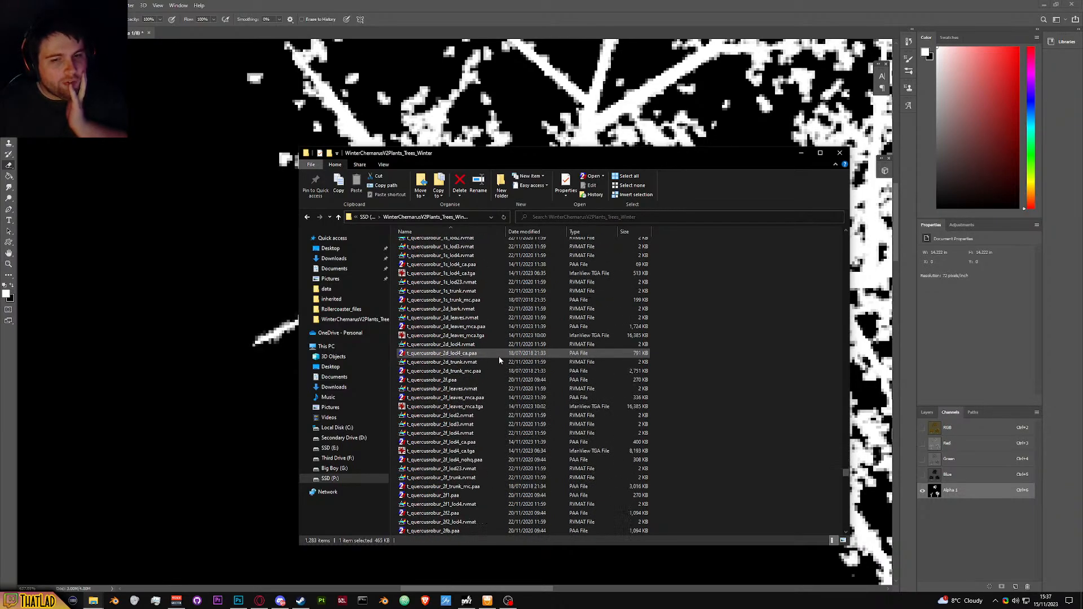
scroll(498, 357, "down", 10)
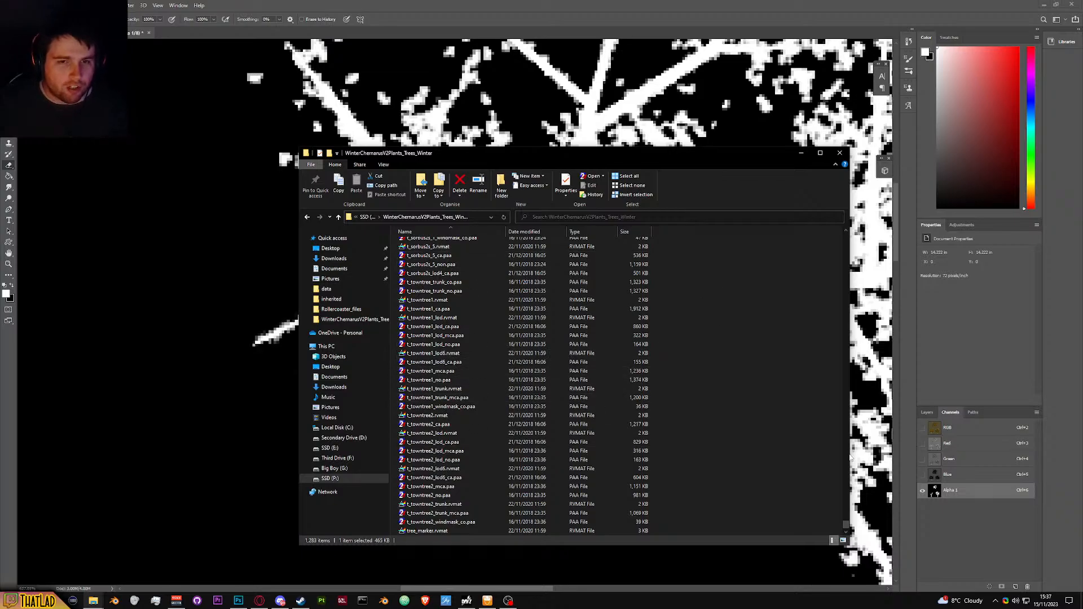
left_click_drag(845, 526, 836, 376)
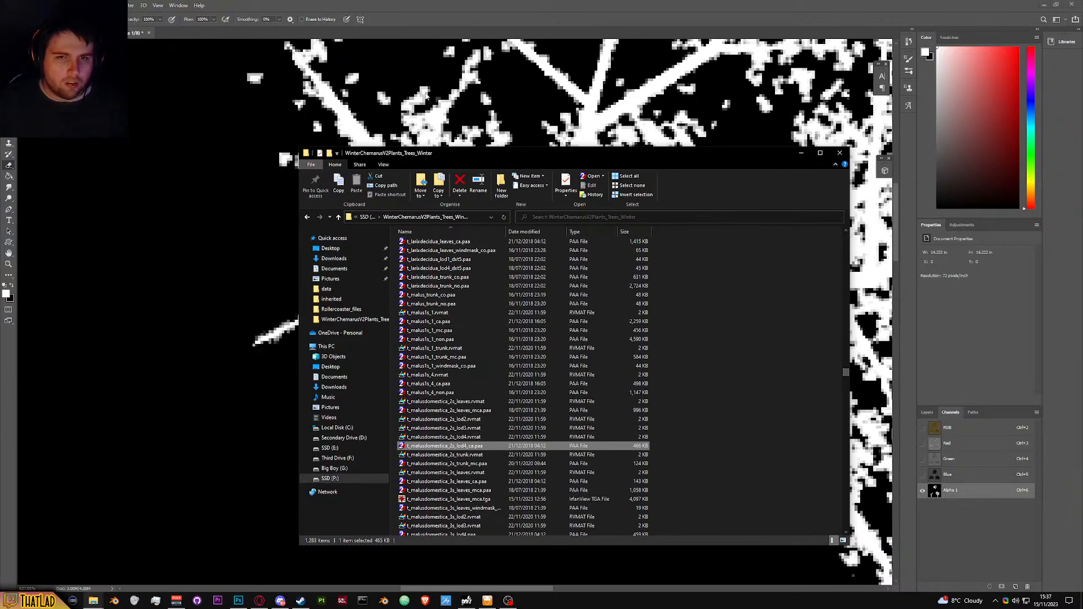
key("alt+Tab")
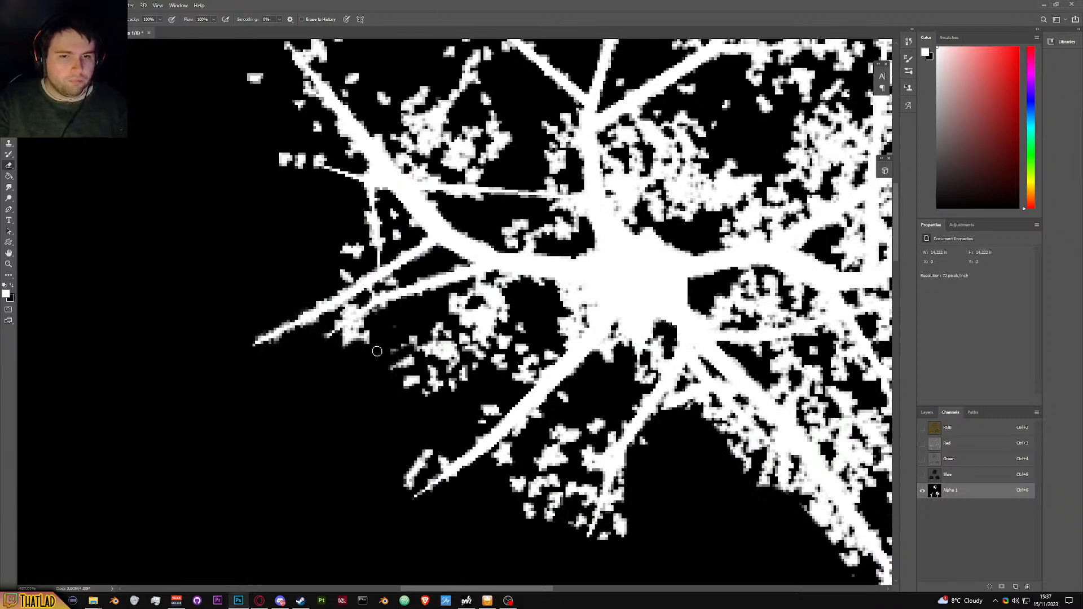
Step: Erase the leaves beneath the forked left branch and along the upper side of the lower-left branch, undoing one stray stroke
left_click_drag(430, 326, 463, 312)
mouse_move(512, 282)
left_mouse_down()
mouse_move(486, 281)
mouse_move(446, 307)
left_mouse_up()
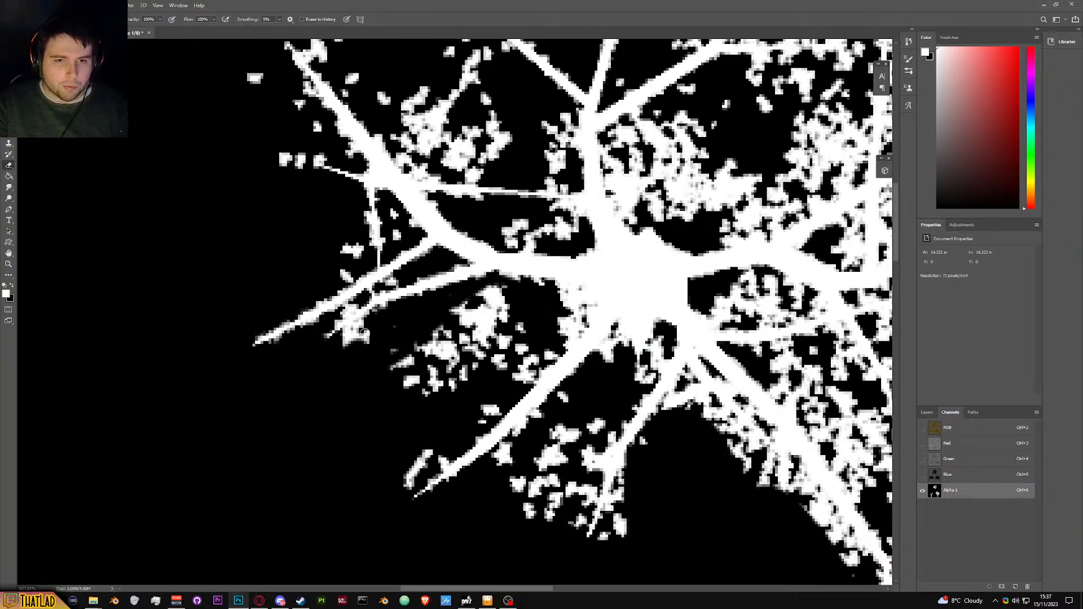
key("ctrl+z")
mouse_move(461, 300)
left_mouse_down()
mouse_move(490, 284)
mouse_move(532, 288)
left_mouse_up()
mouse_move(578, 326)
left_mouse_down()
mouse_move(483, 419)
mouse_move(424, 451)
mouse_move(414, 477)
mouse_move(435, 445)
left_mouse_up()
mouse_move(380, 419)
left_mouse_down()
mouse_move(467, 299)
mouse_move(443, 301)
mouse_move(390, 349)
mouse_move(420, 344)
mouse_move(410, 351)
mouse_move(396, 353)
mouse_move(378, 323)
mouse_move(337, 346)
mouse_move(367, 320)
mouse_move(347, 356)
mouse_move(393, 330)
left_mouse_up()
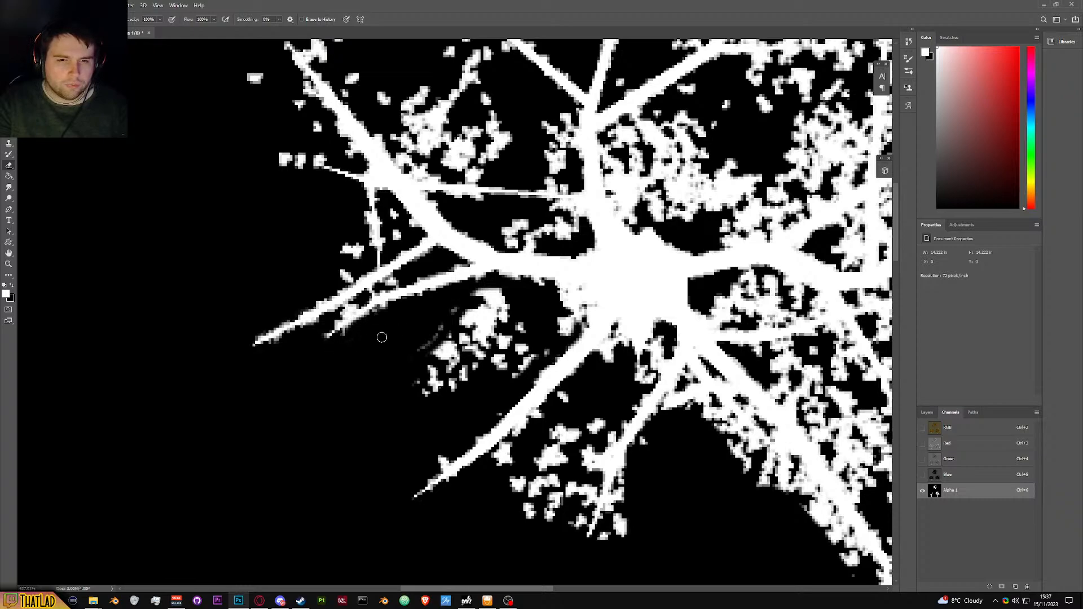
mouse_move(457, 304)
left_mouse_down()
mouse_move(488, 292)
mouse_move(435, 326)
mouse_move(473, 306)
mouse_move(433, 347)
mouse_move(475, 333)
left_mouse_up()
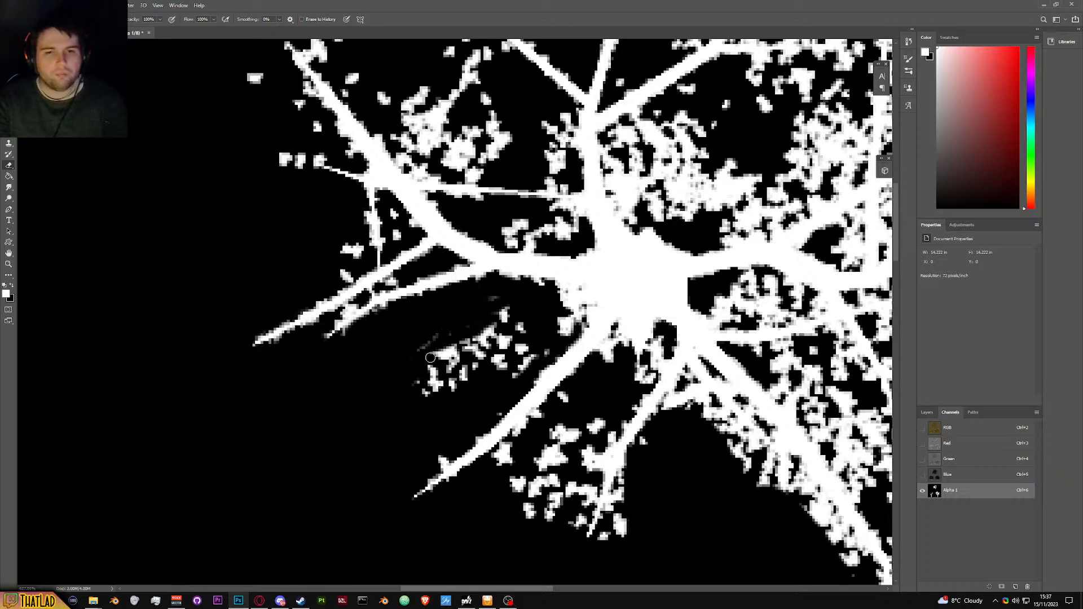
mouse_move(438, 357)
left_mouse_down()
mouse_move(389, 394)
mouse_move(453, 373)
mouse_move(411, 401)
left_mouse_up()
Step: Resize the eraser and erase the leaf cluster between the top-view tree's two lower-left branches, undoing one stray stroke
right_click(471, 338, "alt")
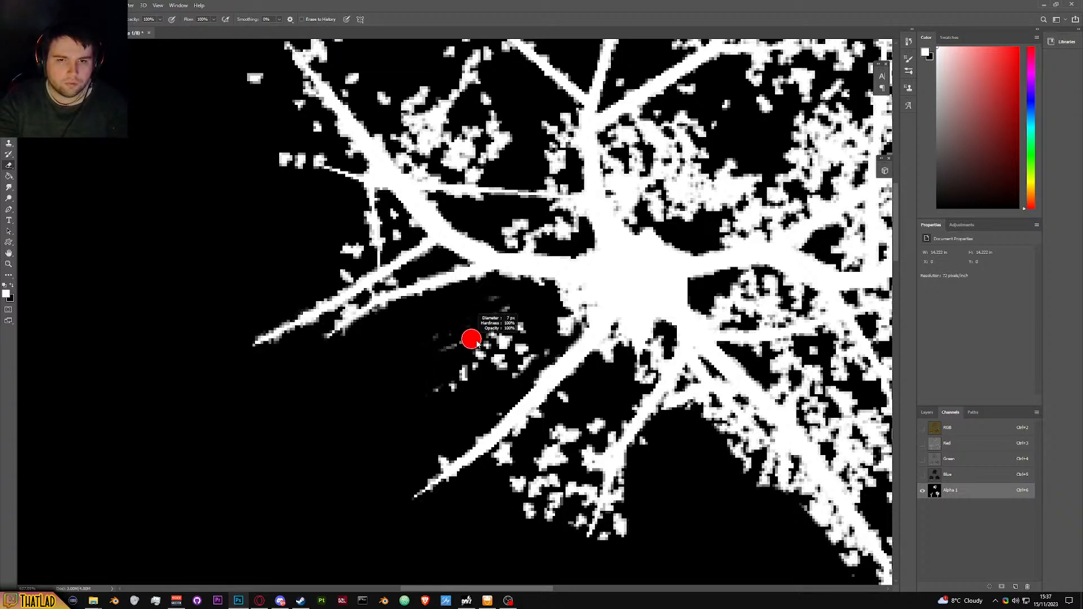
mouse_move(489, 307)
left_mouse_down()
mouse_move(542, 353)
mouse_move(488, 370)
mouse_move(468, 326)
mouse_move(421, 395)
mouse_move(476, 377)
mouse_move(517, 331)
mouse_move(574, 312)
left_mouse_up()
key("ctrl+z")
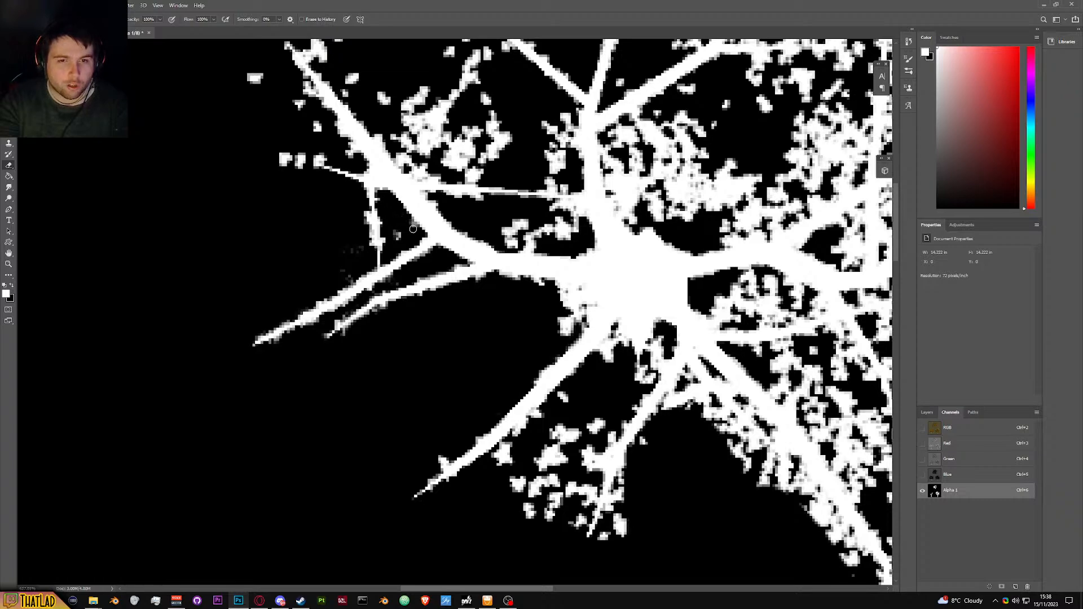
Step: Erase the leaf specks around the small left twig and along the outer side of the upper-left branch
left_click_drag(302, 163, 279, 170)
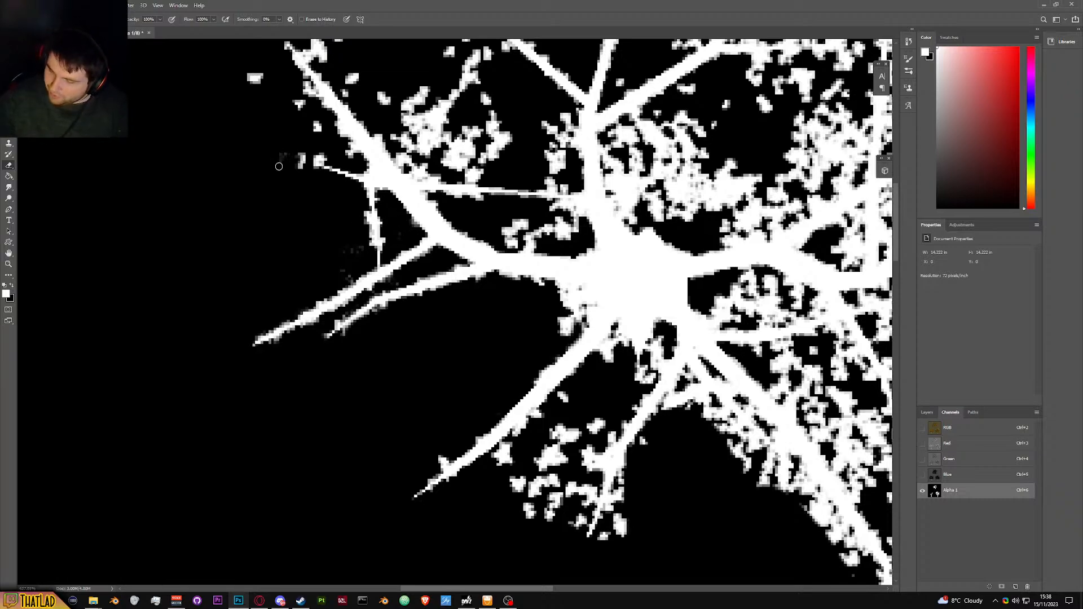
scroll(279, 167, "up", 2)
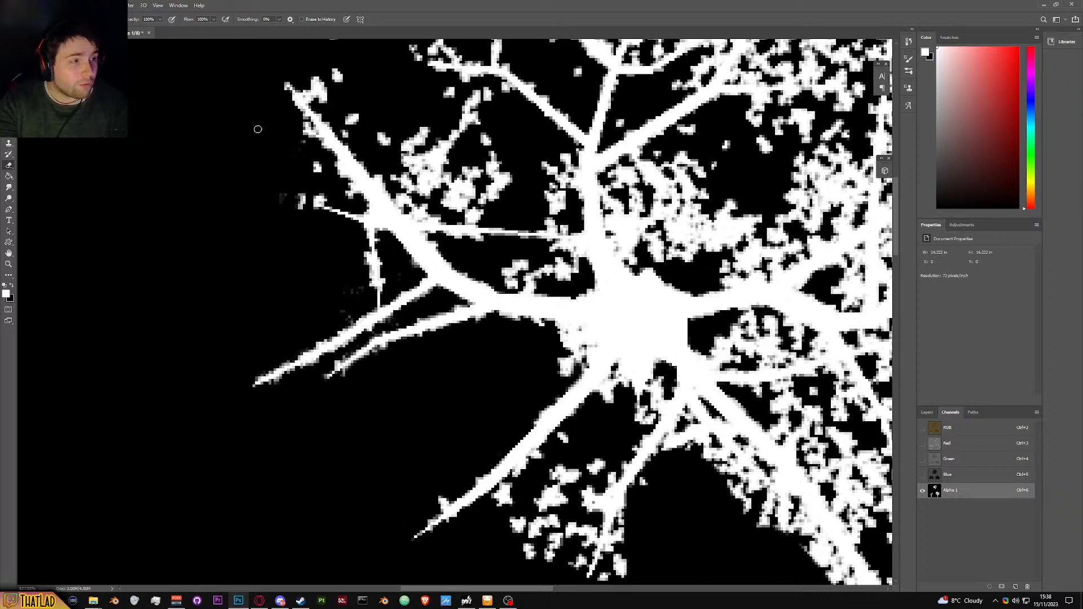
left_click_drag(306, 146, 318, 168)
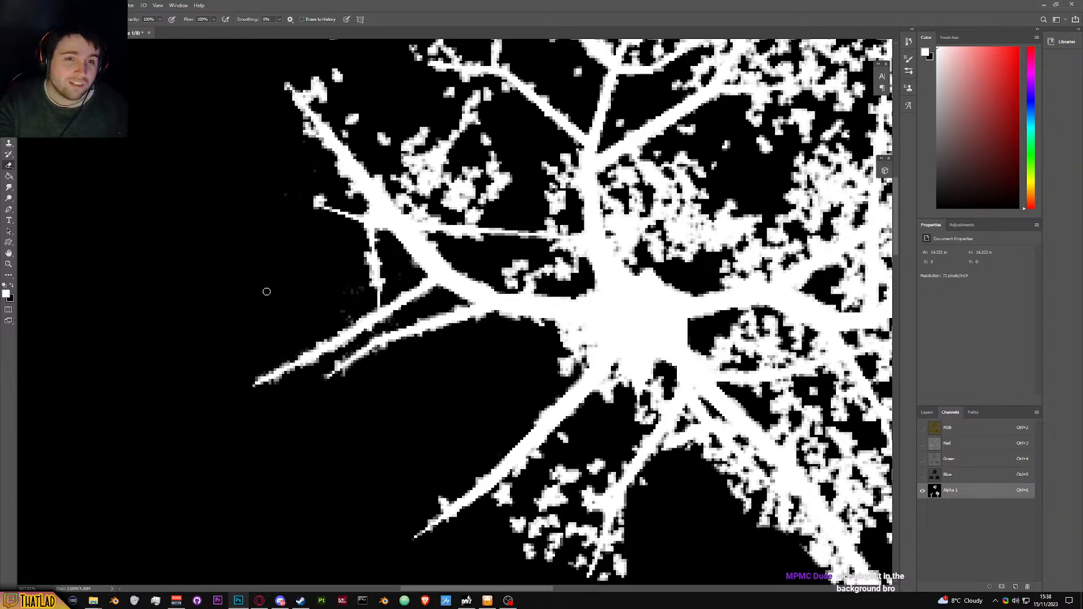
scroll(305, 246, "up", 1)
left_click_drag(325, 207, 326, 219)
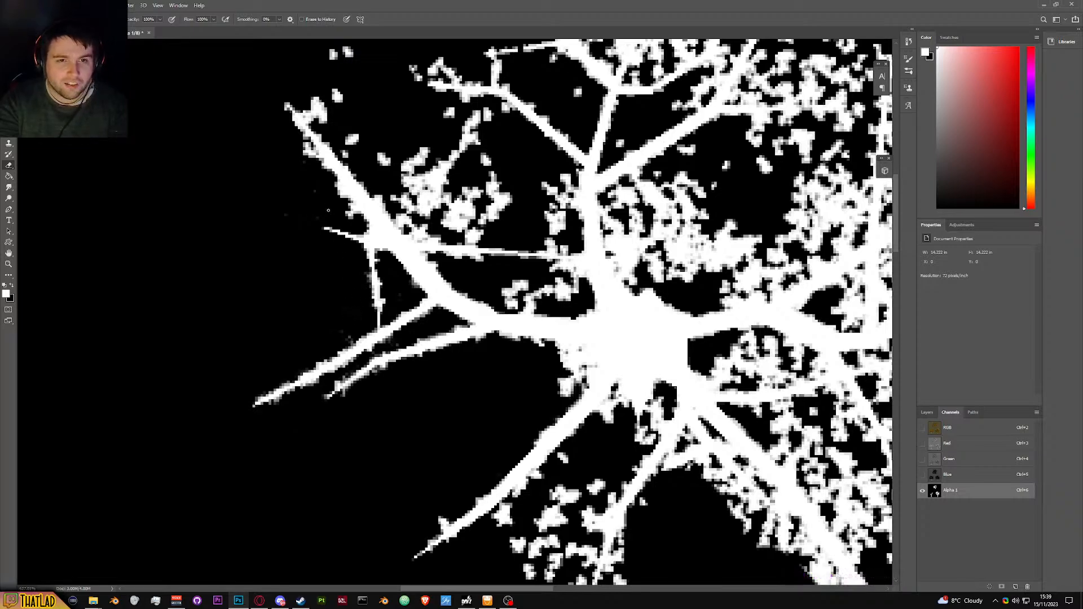
Step: Erase the leaves at the tip of the upper-left branch and the loose specks just beside it
scroll(328, 210, "up", 2)
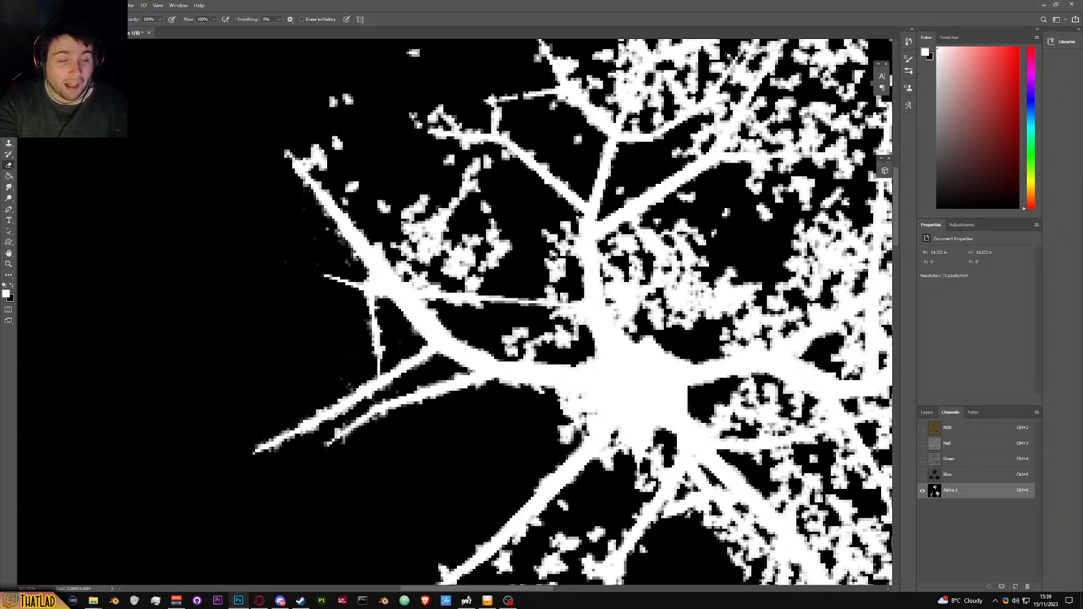
scroll(328, 218, "up", 2)
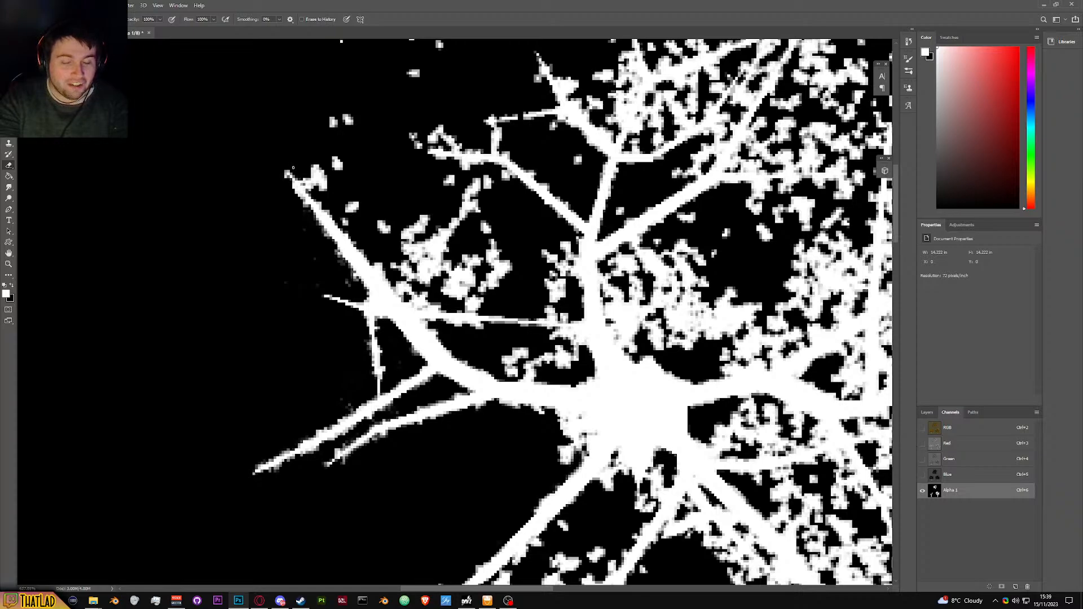
mouse_move(320, 170)
left_mouse_down()
mouse_move(314, 189)
mouse_move(338, 162)
left_mouse_up()
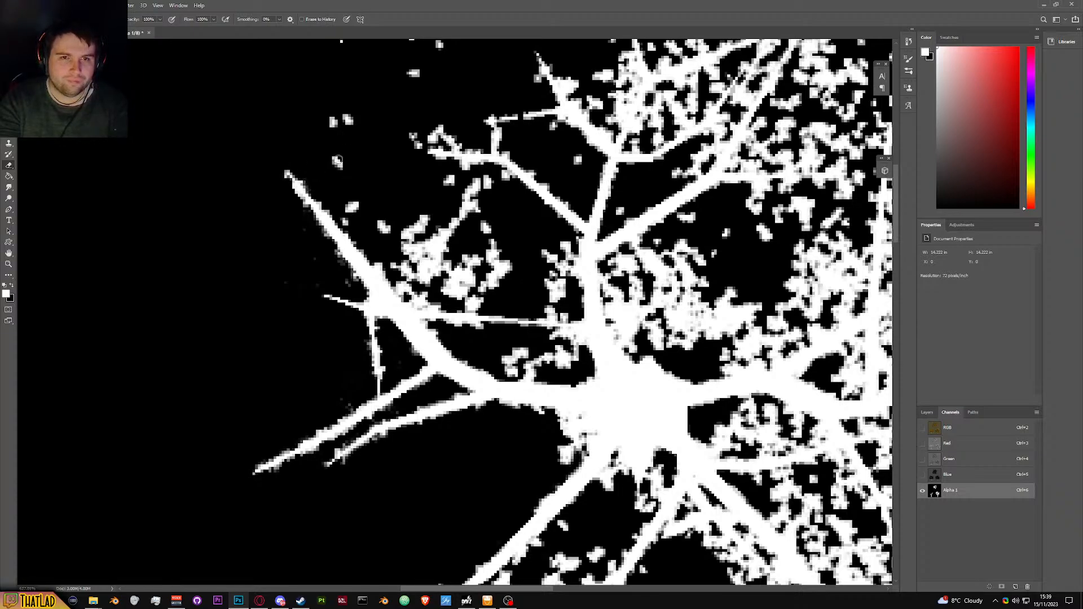
left_click_drag(349, 203, 354, 206)
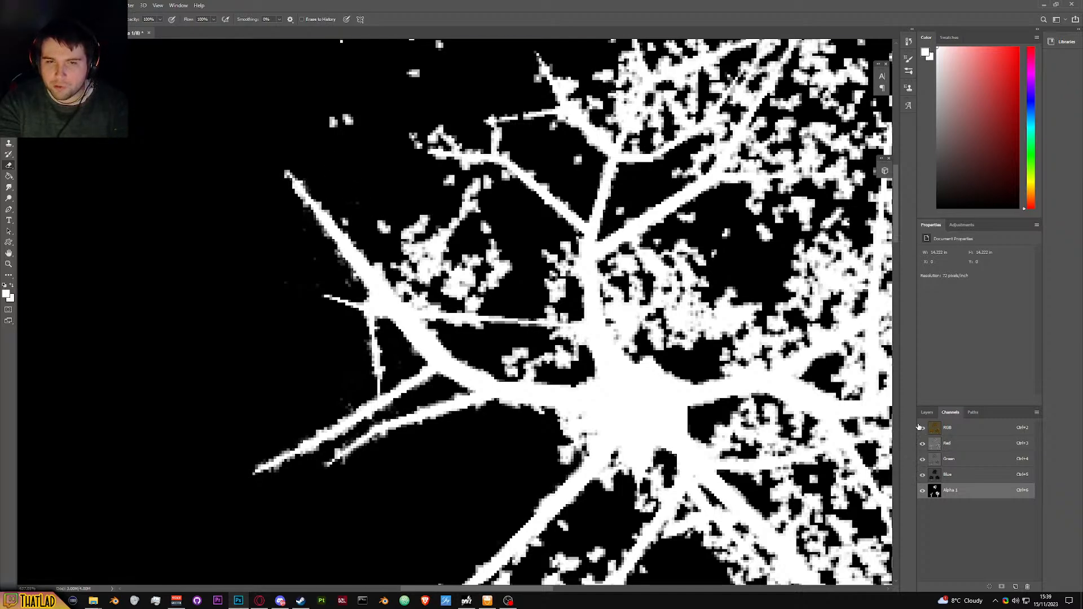
Step: Compare the alpha mask with the RGB image and erase the loose specks above and beside the upper-left branch
left_click(922, 428)
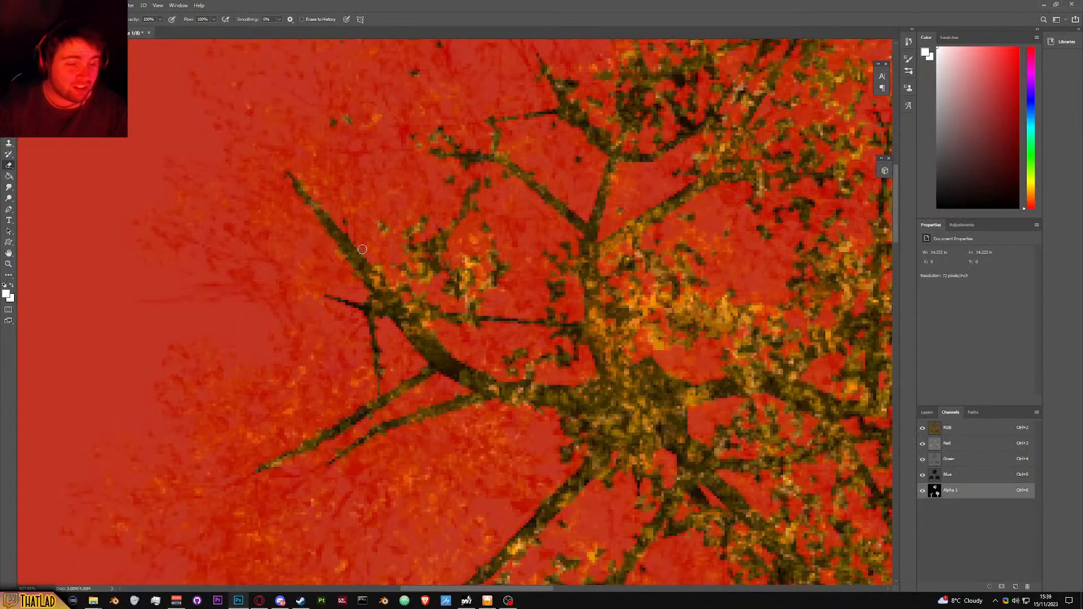
left_click(924, 428)
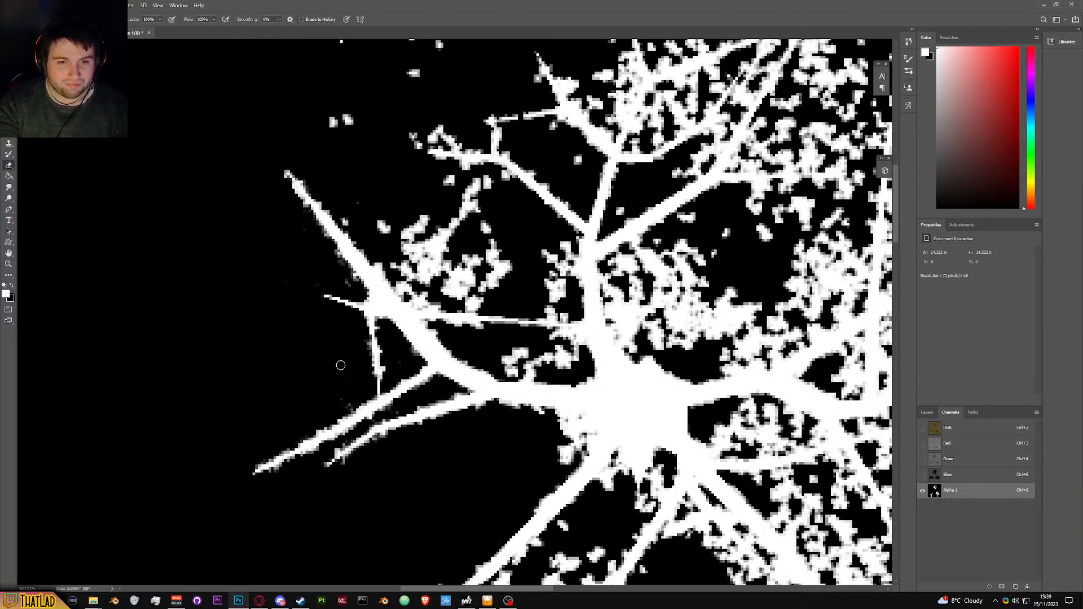
left_click(921, 429)
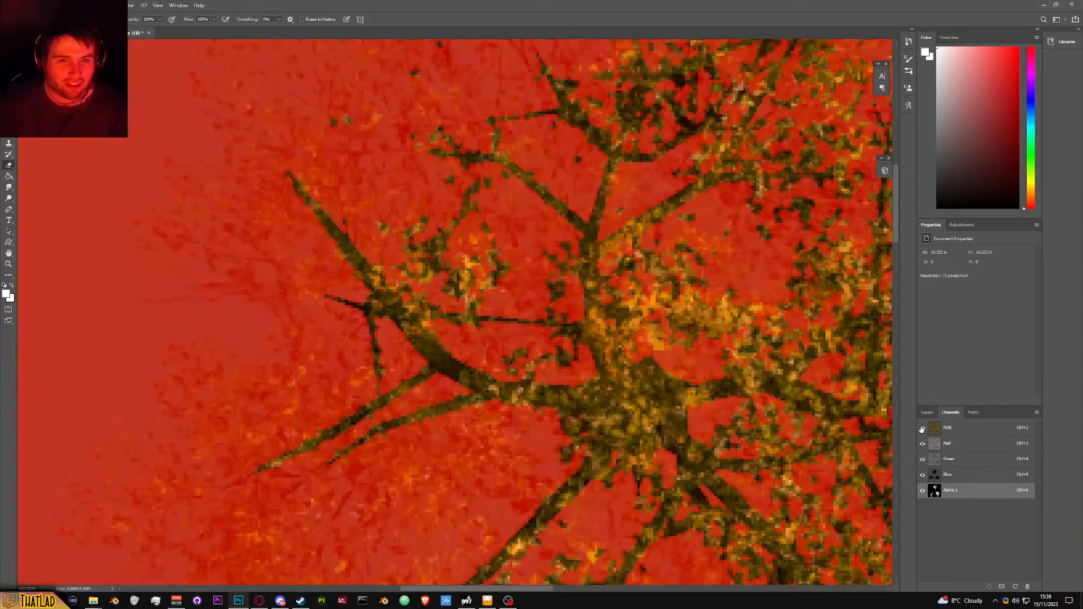
left_click(922, 429)
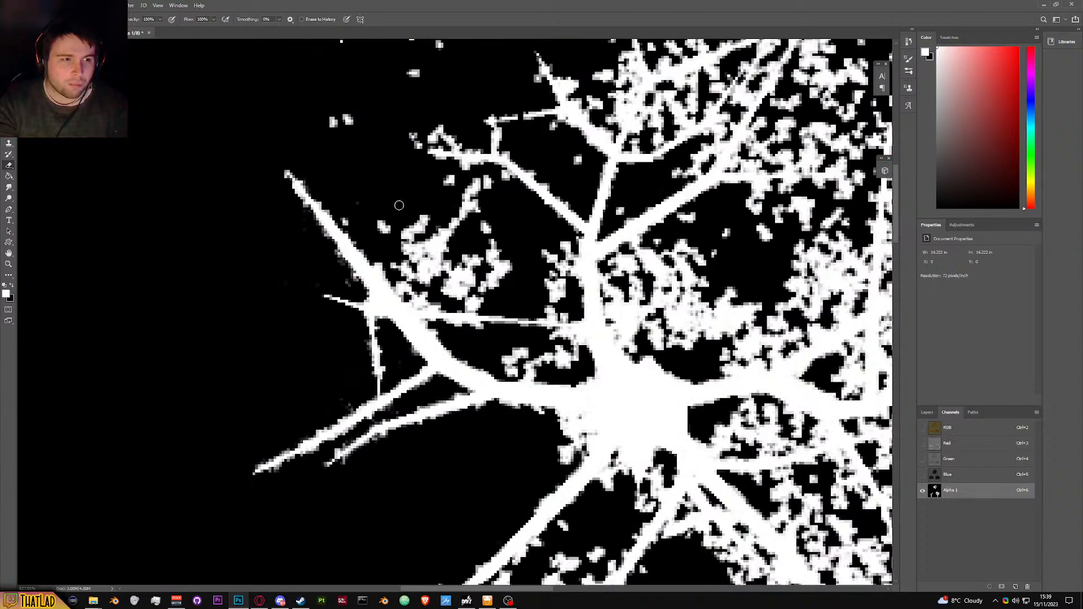
mouse_move(377, 213)
left_mouse_down()
mouse_move(389, 228)
mouse_move(342, 108)
left_mouse_up()
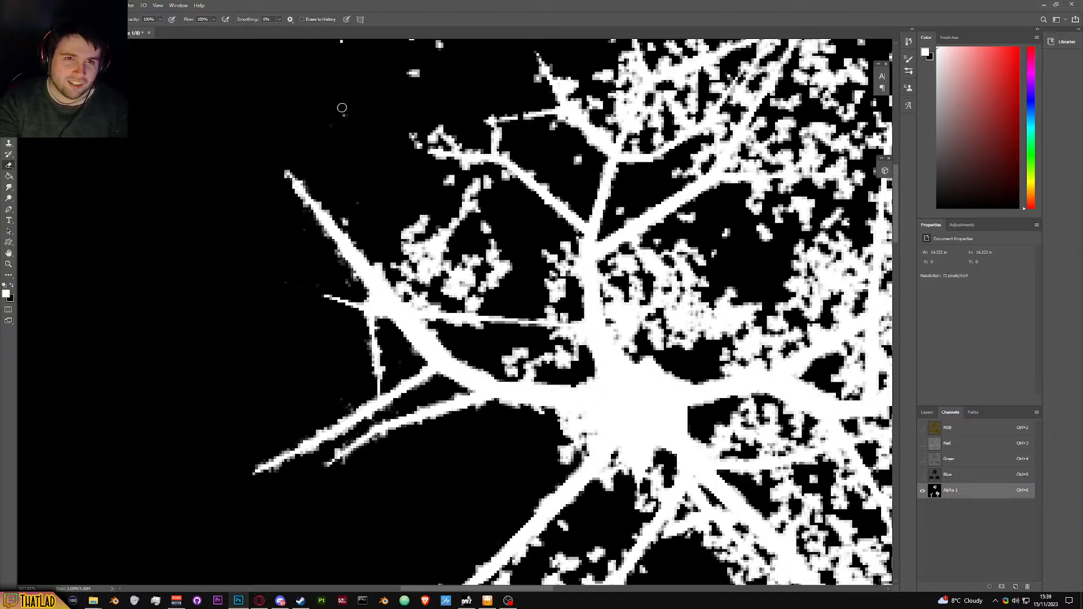
left_click_drag(360, 215, 346, 222)
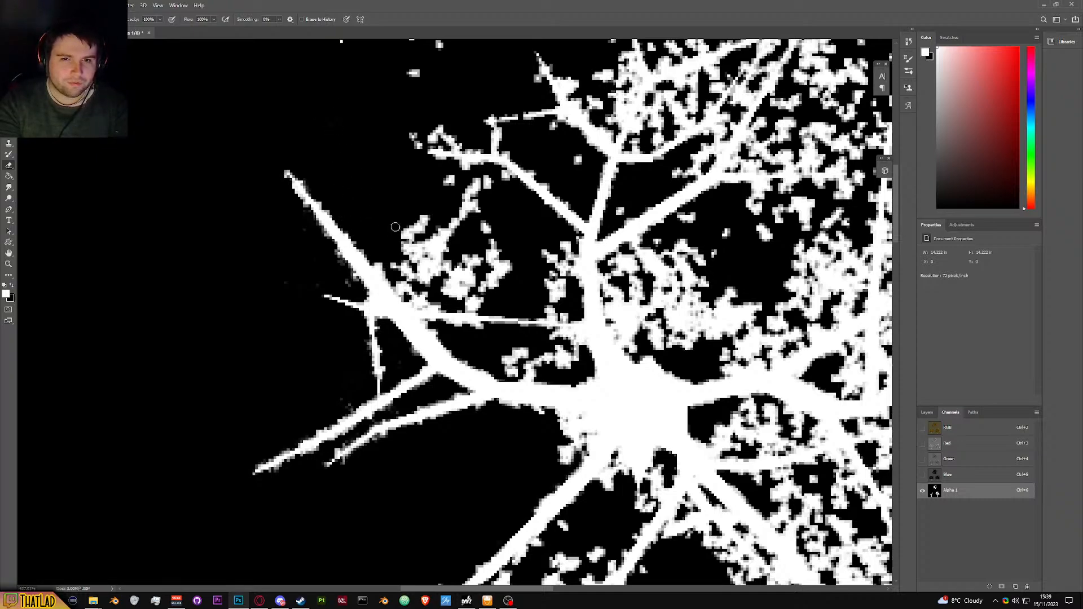
Step: Enlarge the eraser and clear the leaf clusters above and below the thin horizontal branch left of the trunk
mouse_move(494, 182)
left_mouse_down()
mouse_move(443, 176)
mouse_move(487, 218)
mouse_move(456, 230)
mouse_move(432, 222)
mouse_move(504, 253)
mouse_move(568, 244)
mouse_move(574, 289)
mouse_move(563, 252)
mouse_move(560, 299)
mouse_move(546, 265)
mouse_move(551, 284)
mouse_move(558, 253)
mouse_move(558, 298)
mouse_move(544, 303)
mouse_move(563, 311)
mouse_move(466, 279)
mouse_move(457, 267)
mouse_move(486, 257)
mouse_move(469, 234)
mouse_move(487, 237)
mouse_move(511, 272)
mouse_move(471, 269)
mouse_move(416, 221)
mouse_move(444, 248)
mouse_move(412, 260)
mouse_move(485, 296)
mouse_move(424, 290)
mouse_move(398, 263)
mouse_move(404, 286)
mouse_move(426, 297)
left_mouse_up()
right_click(475, 238, "alt")
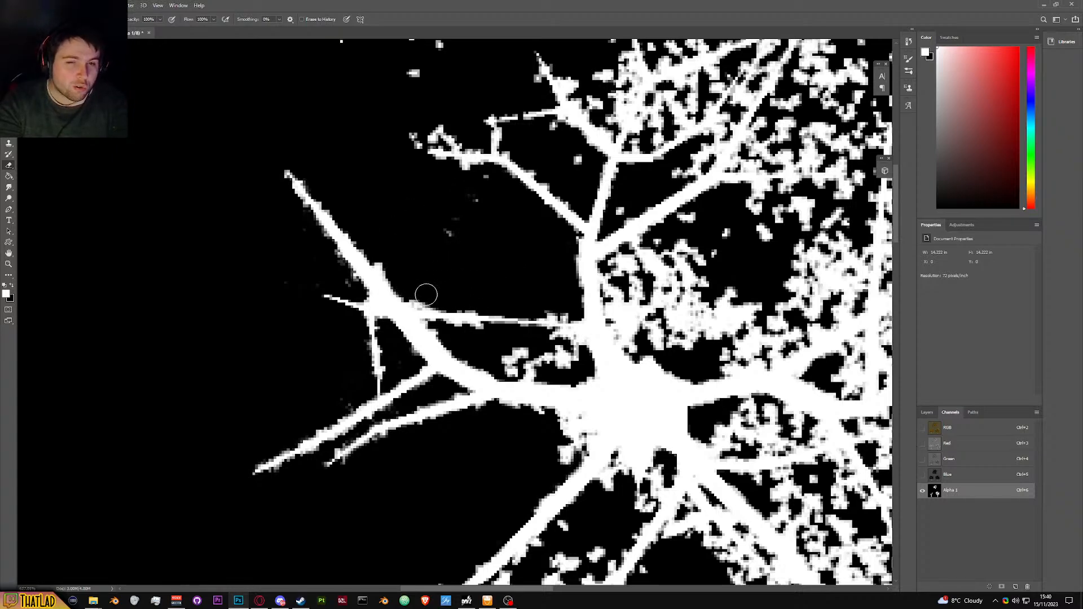
mouse_move(458, 198)
left_mouse_down()
mouse_move(493, 201)
mouse_move(461, 188)
mouse_move(446, 208)
left_mouse_up()
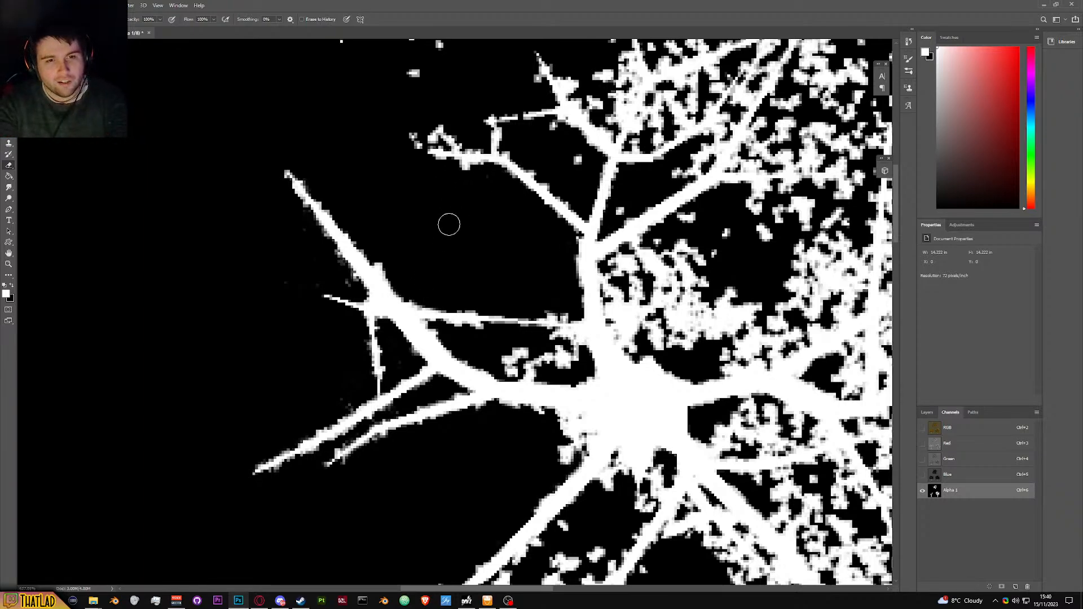
mouse_move(499, 361)
left_mouse_down()
mouse_move(566, 364)
mouse_move(552, 348)
mouse_move(576, 354)
mouse_move(558, 343)
mouse_move(518, 367)
left_mouse_up()
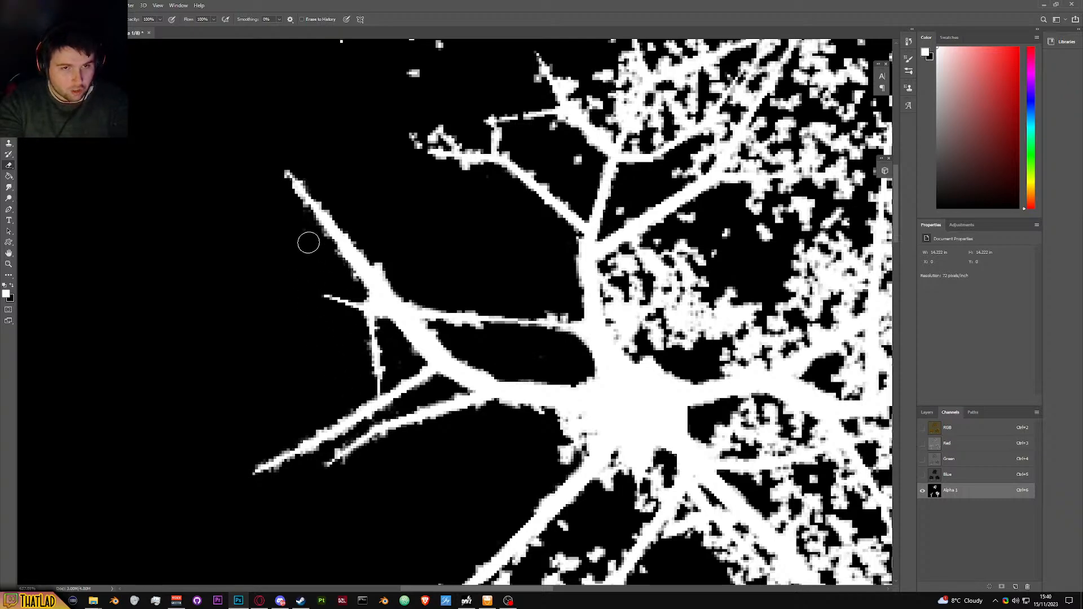
Step: Erase the scattered leaf specks above the crown and down its outer right edge to the lower-right branch tip
scroll(484, 186, "up", 3)
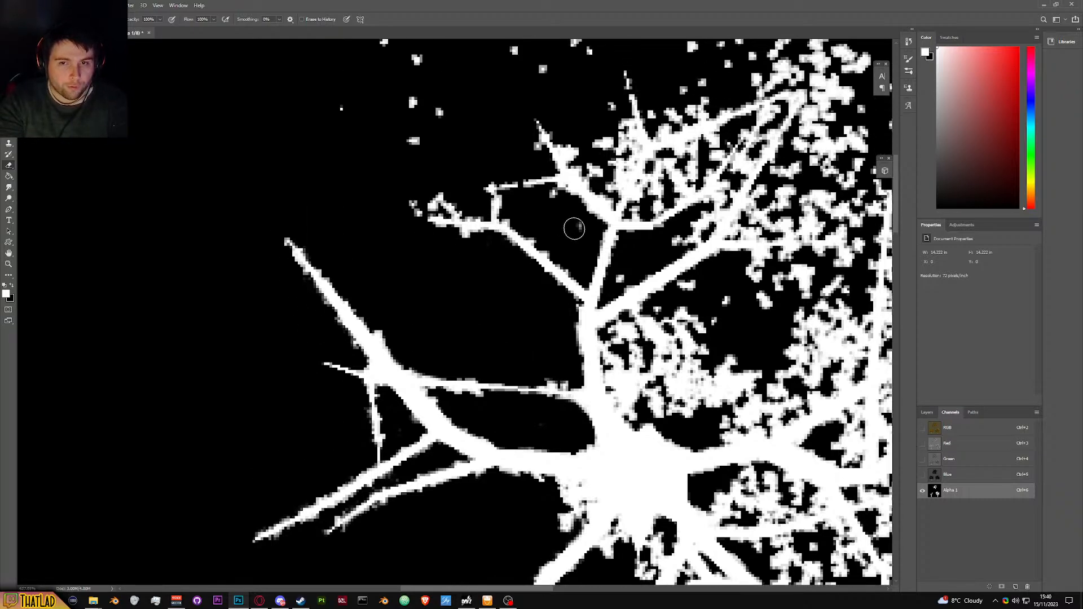
scroll(446, 184, "up", 2)
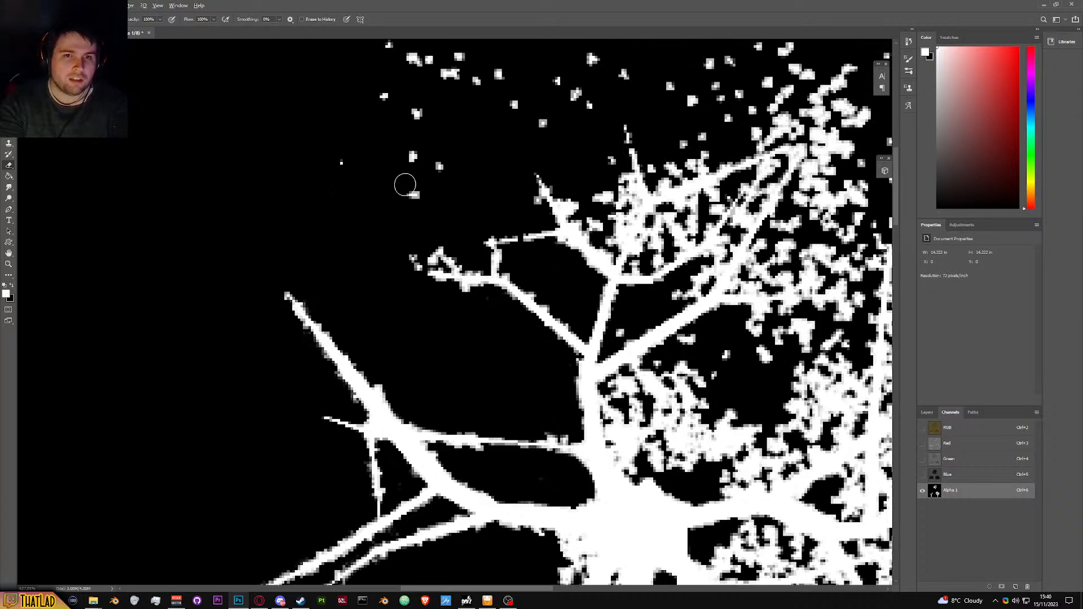
scroll(420, 192, "down", 3)
scroll(421, 192, "down", 2)
right_click(396, 174)
key("Escape")
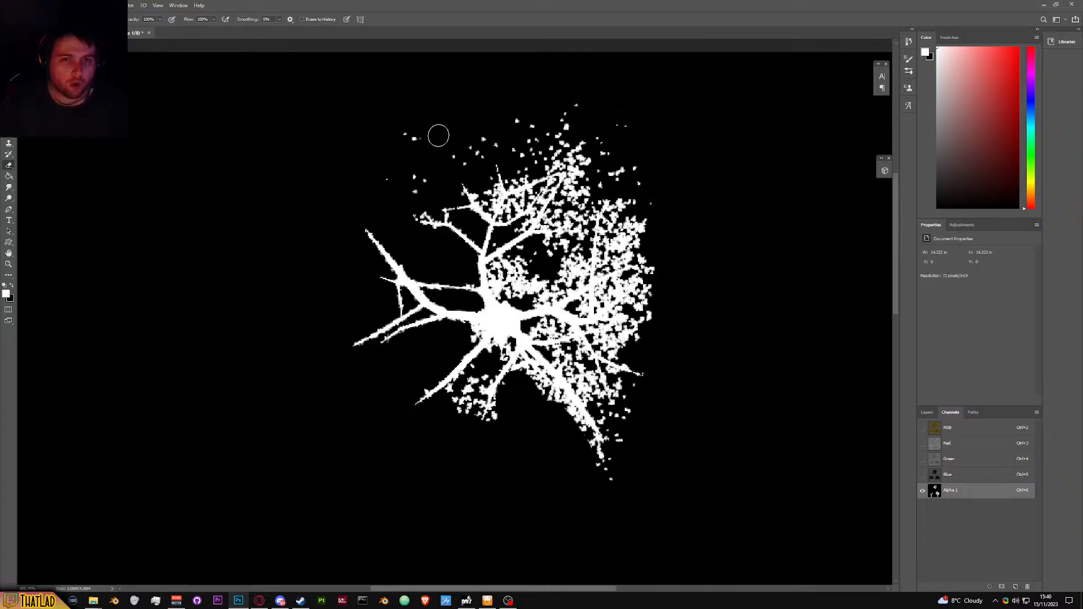
mouse_move(405, 168)
left_mouse_down()
mouse_move(414, 181)
mouse_move(451, 160)
mouse_move(479, 164)
mouse_move(530, 120)
mouse_move(486, 145)
mouse_move(547, 113)
mouse_move(607, 109)
mouse_move(636, 150)
left_mouse_up()
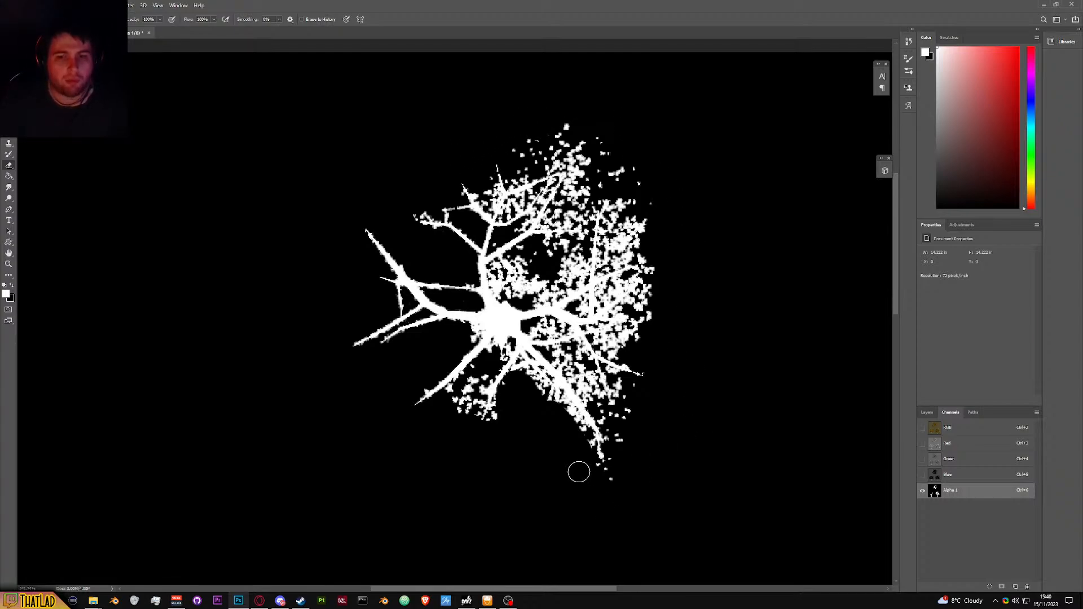
mouse_move(600, 126)
left_mouse_down()
mouse_move(563, 133)
mouse_move(525, 161)
mouse_move(550, 141)
mouse_move(601, 142)
mouse_move(573, 145)
mouse_move(632, 173)
mouse_move(639, 185)
mouse_move(610, 166)
mouse_move(648, 210)
mouse_move(662, 336)
mouse_move(640, 329)
mouse_move(631, 425)
mouse_move(612, 419)
mouse_move(626, 471)
mouse_move(543, 406)
mouse_move(613, 473)
mouse_move(609, 486)
mouse_move(590, 445)
mouse_move(614, 424)
left_mouse_up()
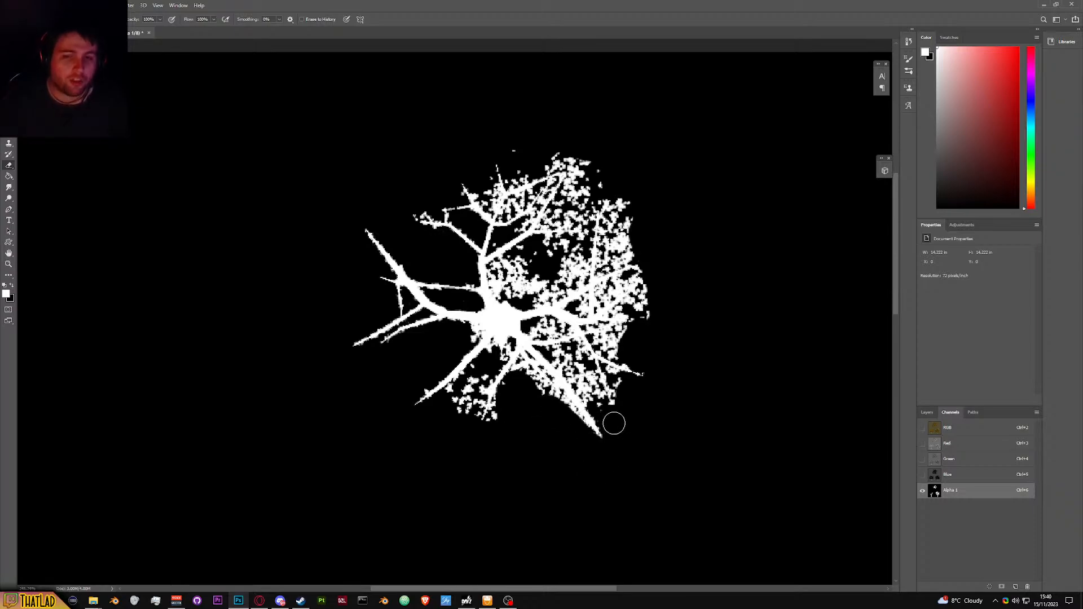
Step: Erase the leaves between the long lower-left branch and the short branch beneath the trunk
scroll(464, 386, "up", 5, "alt")
left_click_drag(477, 377, 476, 375)
left_click_drag(488, 329, 491, 326)
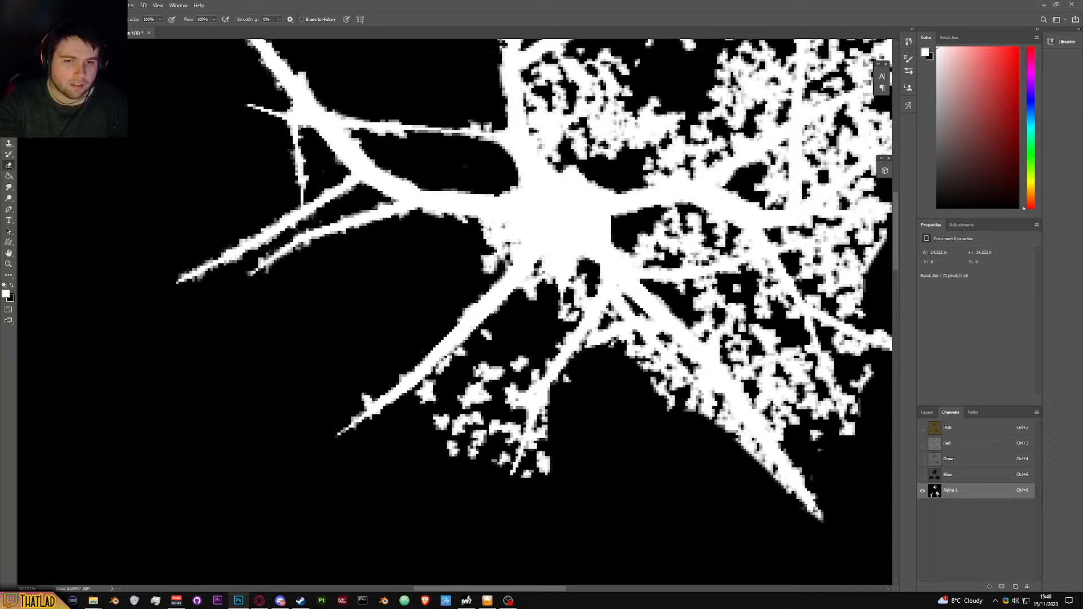
left_click_drag(427, 397, 429, 385)
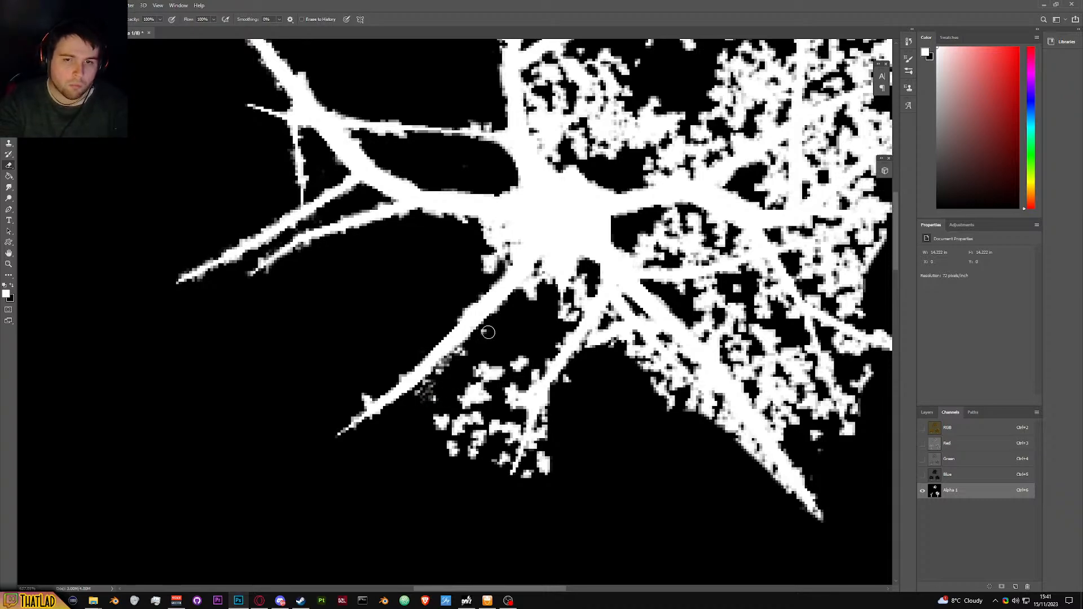
mouse_move(435, 385)
left_mouse_down()
mouse_move(427, 385)
mouse_move(514, 352)
mouse_move(494, 387)
mouse_move(534, 346)
mouse_move(479, 374)
mouse_move(434, 426)
mouse_move(449, 428)
mouse_move(438, 450)
mouse_move(460, 457)
mouse_move(488, 439)
mouse_move(478, 414)
mouse_move(504, 423)
mouse_move(510, 415)
mouse_move(514, 438)
mouse_move(492, 470)
mouse_move(518, 385)
mouse_move(498, 476)
mouse_move(560, 451)
mouse_move(543, 453)
mouse_move(544, 478)
mouse_move(528, 480)
mouse_move(570, 383)
mouse_move(564, 395)
mouse_move(560, 321)
left_mouse_up()
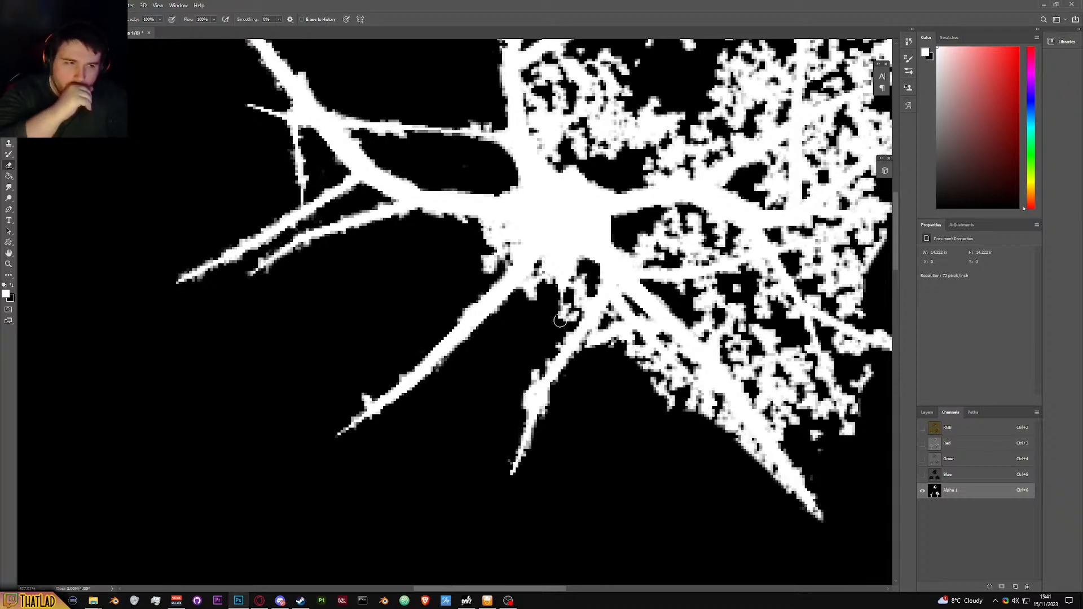
Step: Erase the specks at the upper forked branch's left tip and the leaves beside the short spike branch above it
scroll(560, 321, "up", 9)
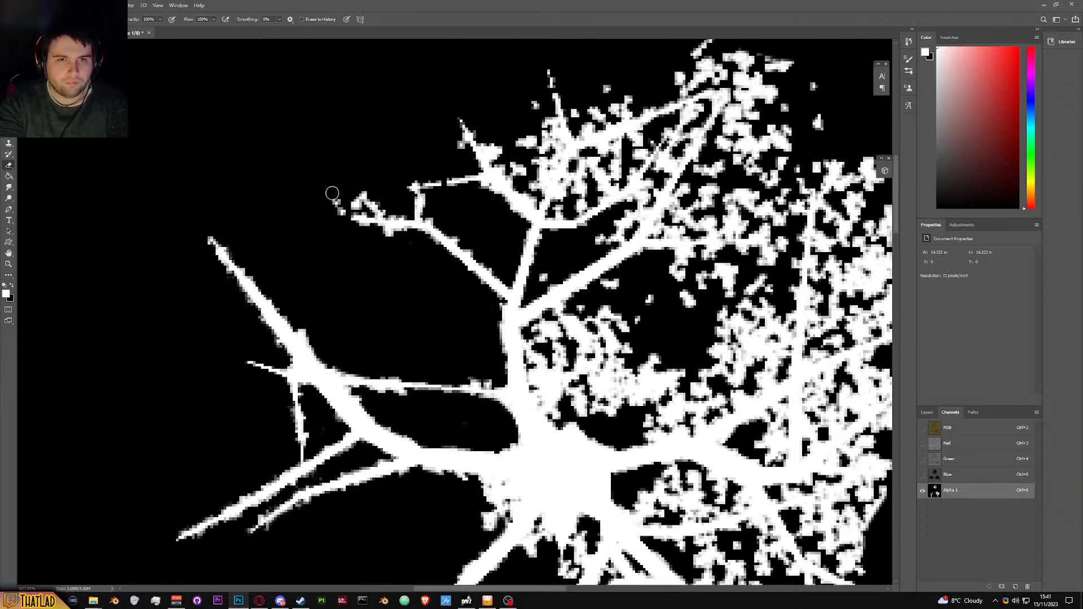
mouse_move(332, 193)
left_mouse_down()
mouse_move(341, 218)
mouse_move(397, 249)
left_mouse_up()
scroll(522, 235, "up", 1)
scroll(522, 237, "up", 1)
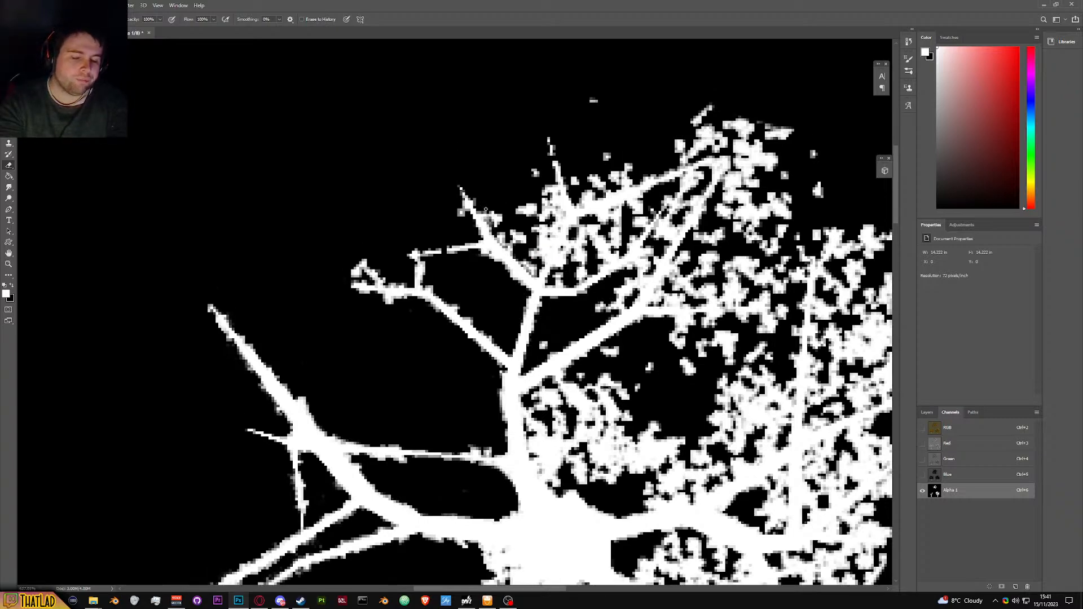
mouse_move(492, 221)
left_mouse_down()
mouse_move(532, 263)
mouse_move(508, 243)
mouse_move(514, 213)
left_mouse_up()
scroll(528, 205, "up", 2)
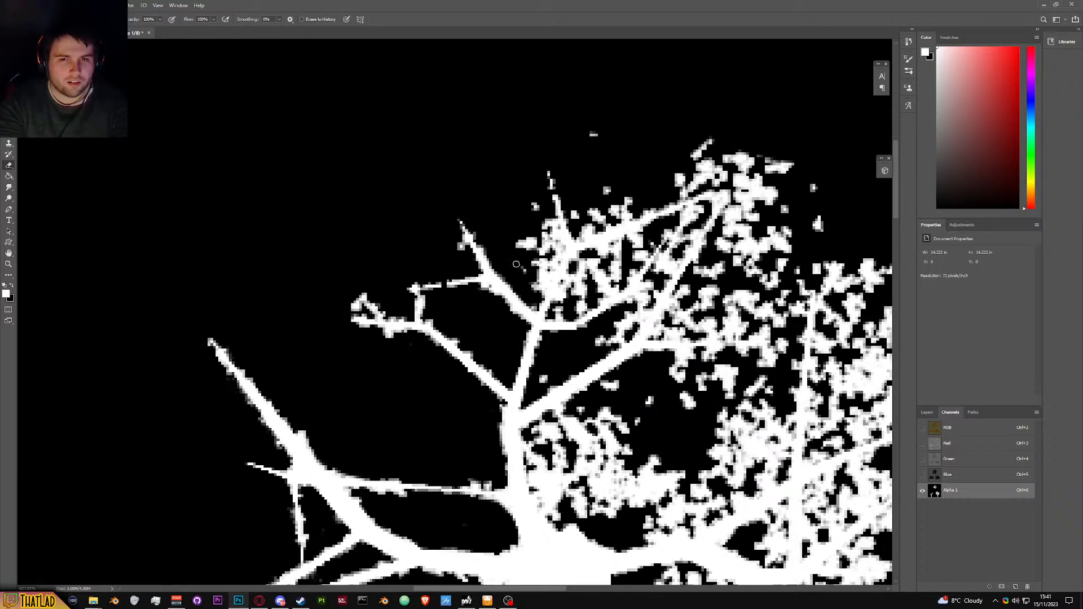
Step: Erase the leaves around the upper middle branch, inside the fork beneath it, and the stray speck above it
left_click_drag(539, 298, 545, 271)
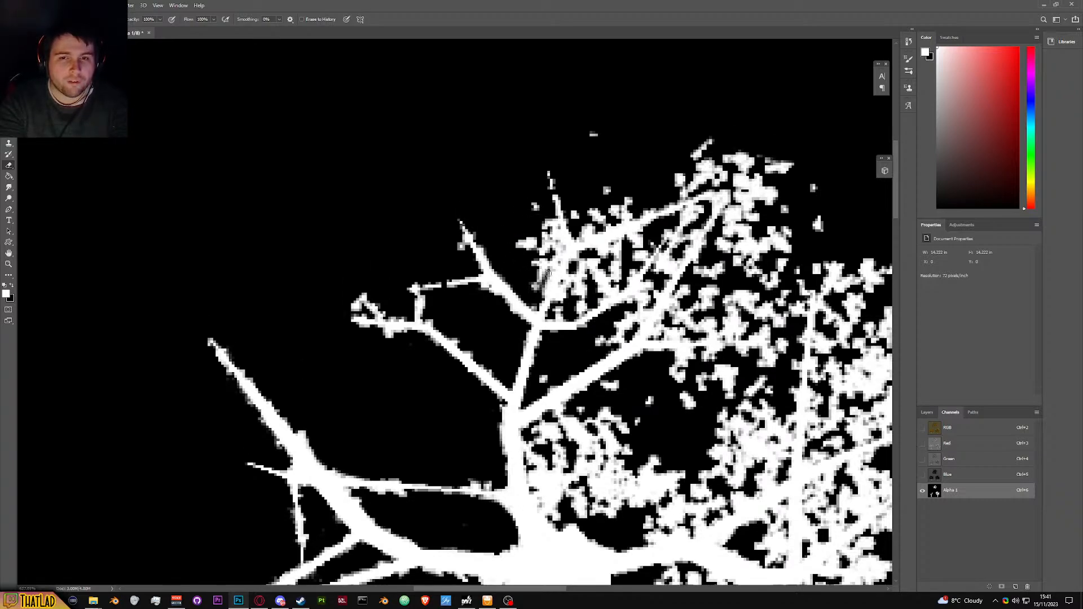
mouse_move(552, 217)
left_mouse_down()
mouse_move(544, 257)
mouse_move(542, 241)
mouse_move(523, 246)
mouse_move(534, 233)
mouse_move(514, 235)
mouse_move(534, 287)
mouse_move(552, 239)
mouse_move(543, 275)
left_mouse_up()
left_click_drag(539, 271, 529, 273)
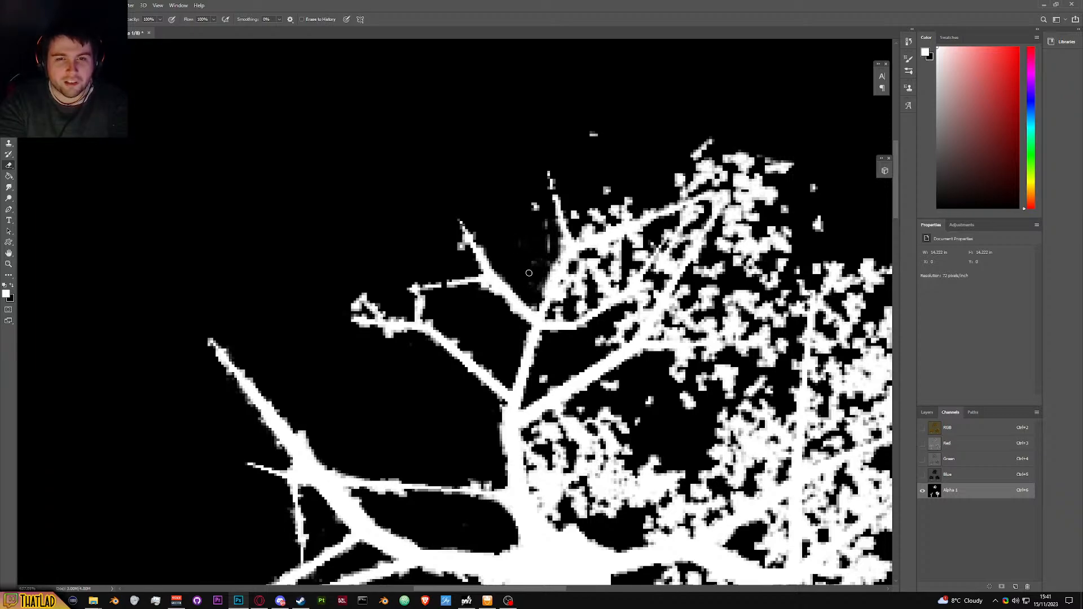
mouse_move(541, 214)
left_mouse_down()
mouse_move(550, 254)
mouse_move(534, 303)
mouse_move(550, 247)
left_mouse_up()
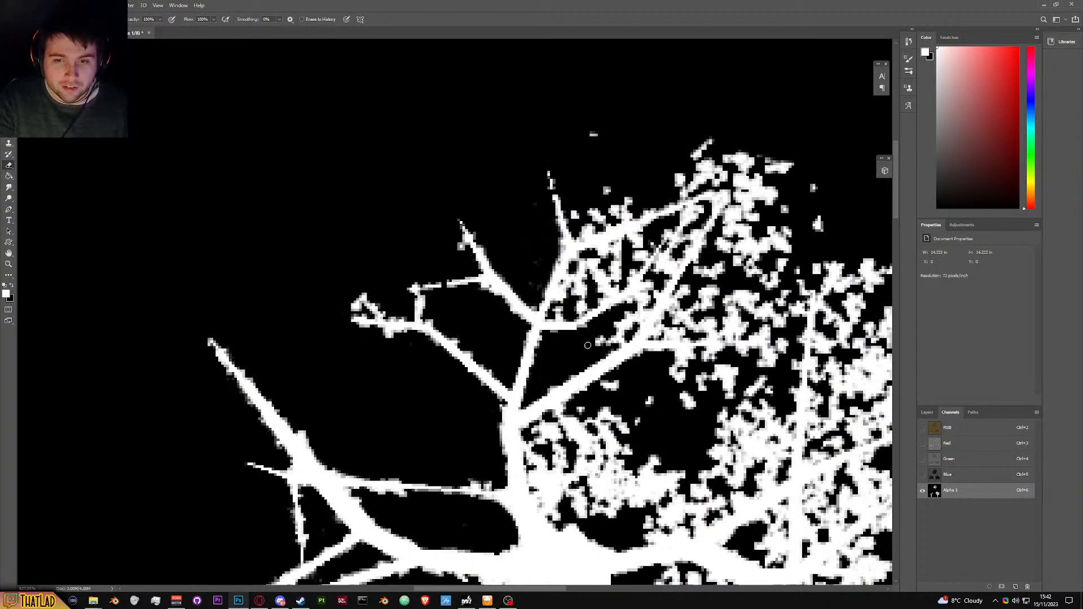
mouse_move(590, 354)
left_mouse_down()
mouse_move(634, 330)
mouse_move(618, 323)
mouse_move(596, 344)
mouse_move(620, 341)
mouse_move(564, 313)
mouse_move(563, 288)
mouse_move(581, 273)
mouse_move(576, 293)
mouse_move(559, 297)
mouse_move(585, 283)
mouse_move(582, 306)
mouse_move(565, 314)
left_mouse_up()
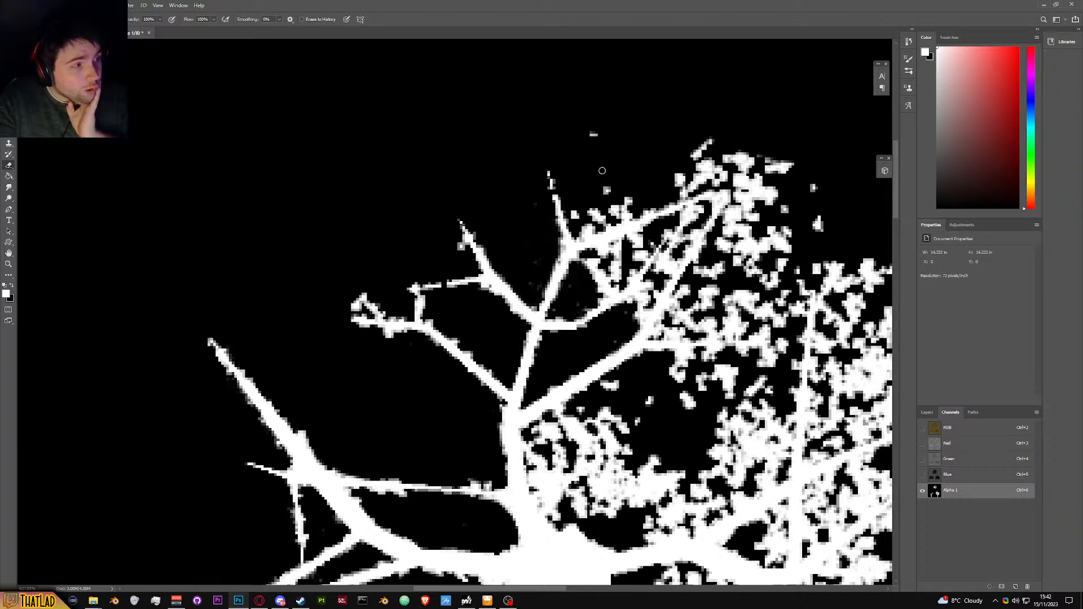
left_click_drag(625, 120, 582, 137)
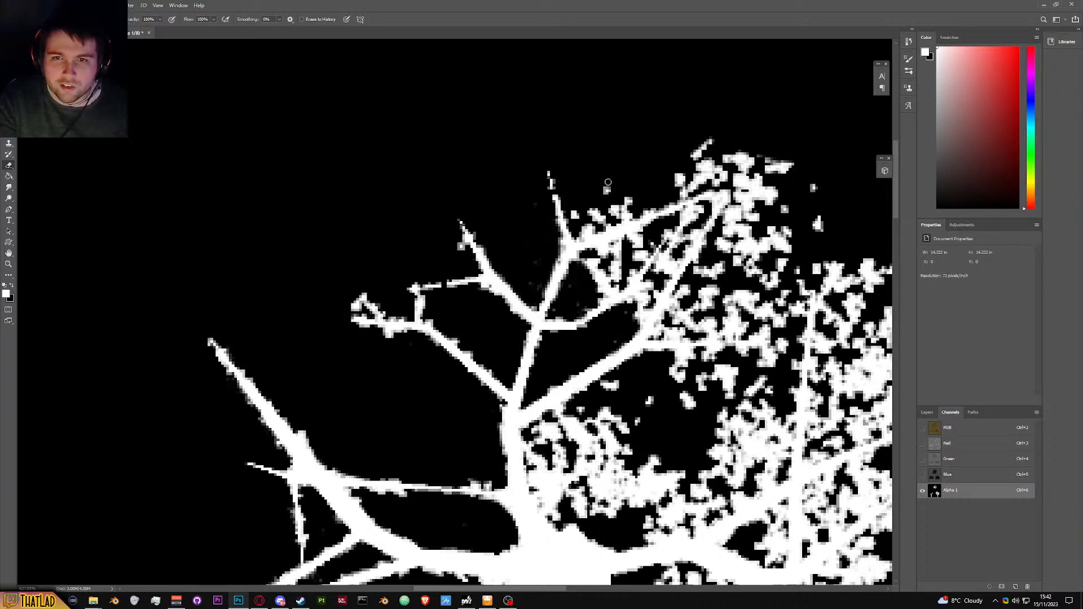
Step: Erase the leaves above the upper-right branch, from the base of the tall spike outward along its upper edge
mouse_move(578, 207)
left_mouse_down()
mouse_move(583, 235)
mouse_move(592, 209)
left_mouse_up()
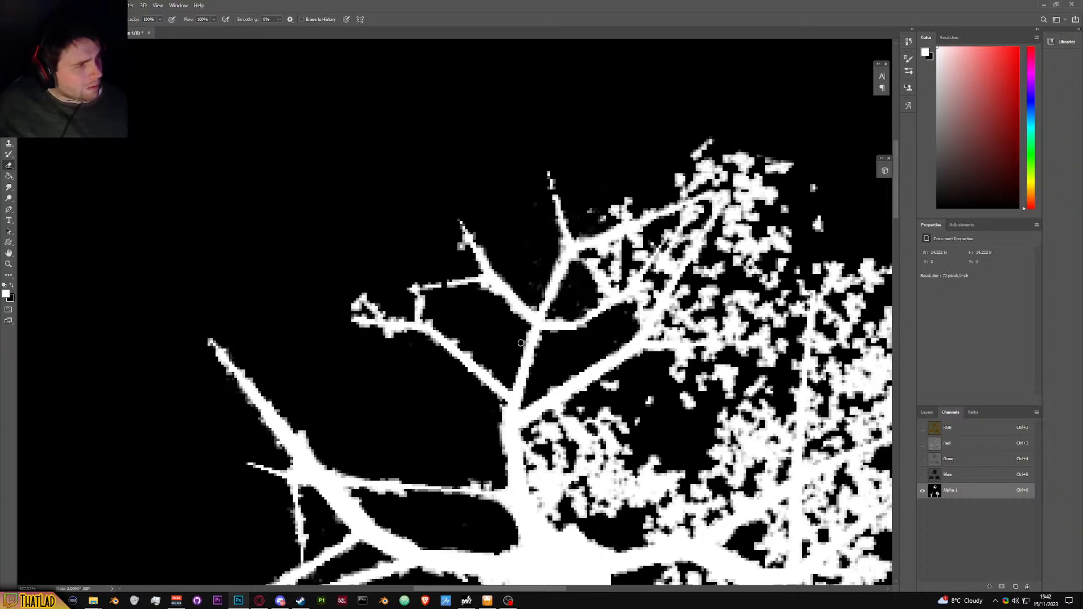
scroll(619, 291, "up", 3)
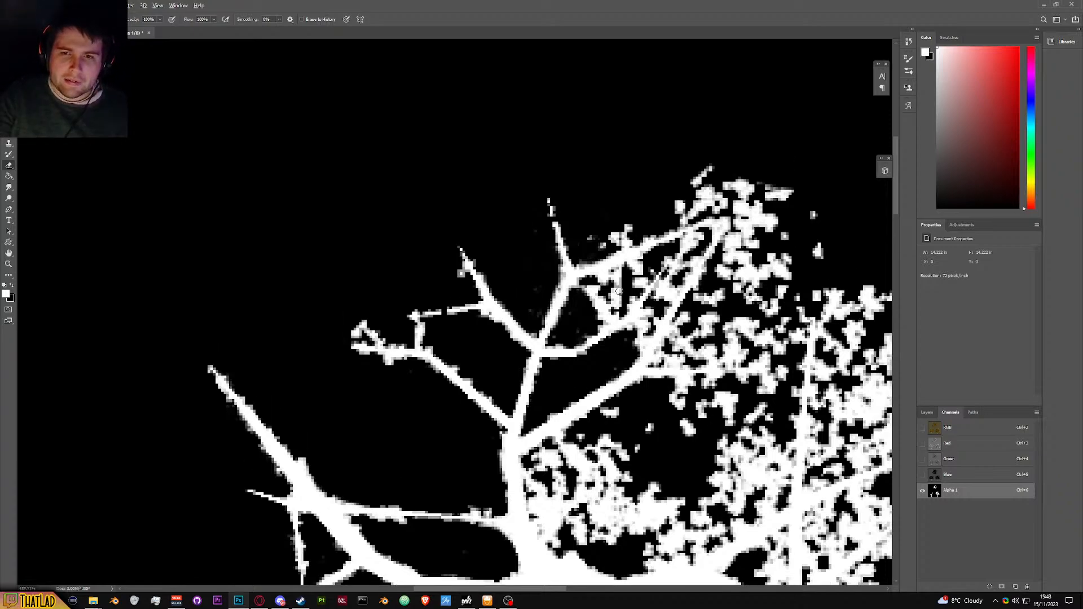
mouse_move(634, 217)
left_mouse_down()
mouse_move(585, 214)
mouse_move(597, 213)
mouse_move(586, 223)
left_mouse_up()
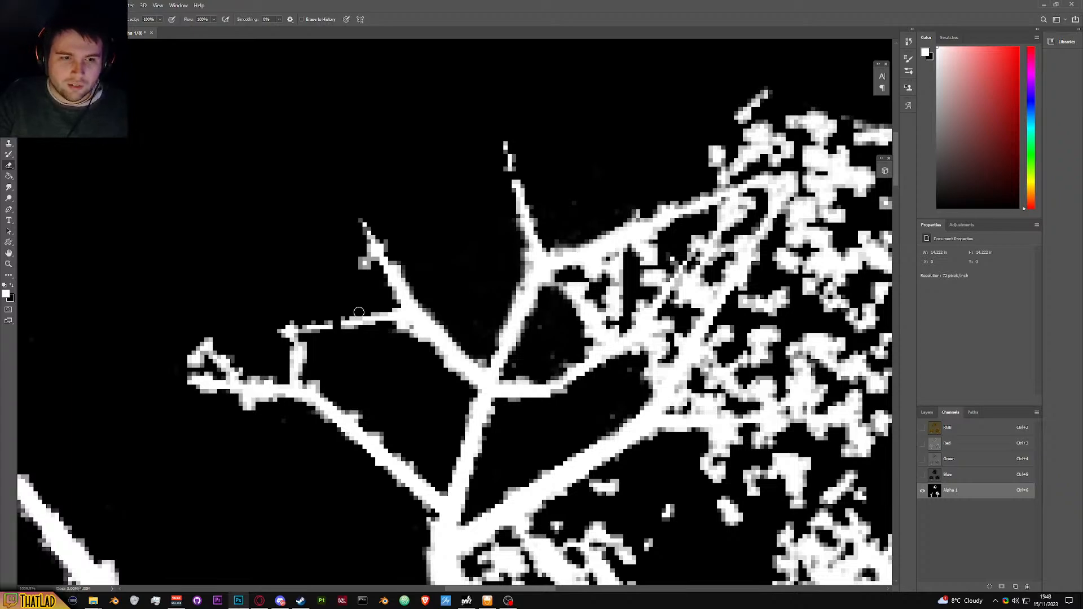
Step: Paint white with the Brush to close the gaps in the tall spike's tip and the thin horizontal twig of the upper-left branch
scroll(604, 264, "down", 6)
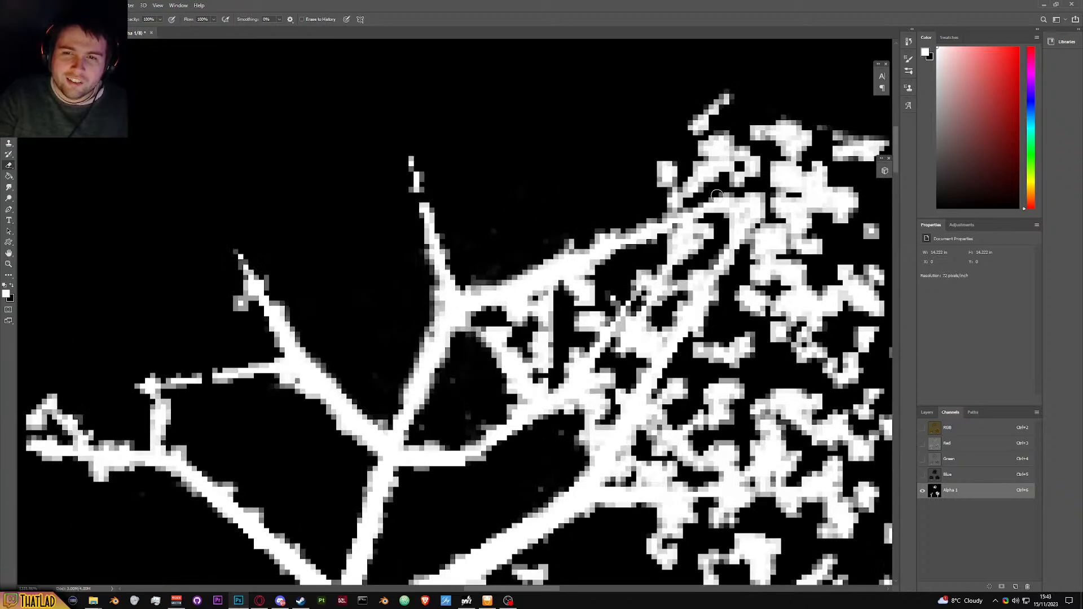
scroll(650, 196, "down", 1)
scroll(649, 197, "up", 7)
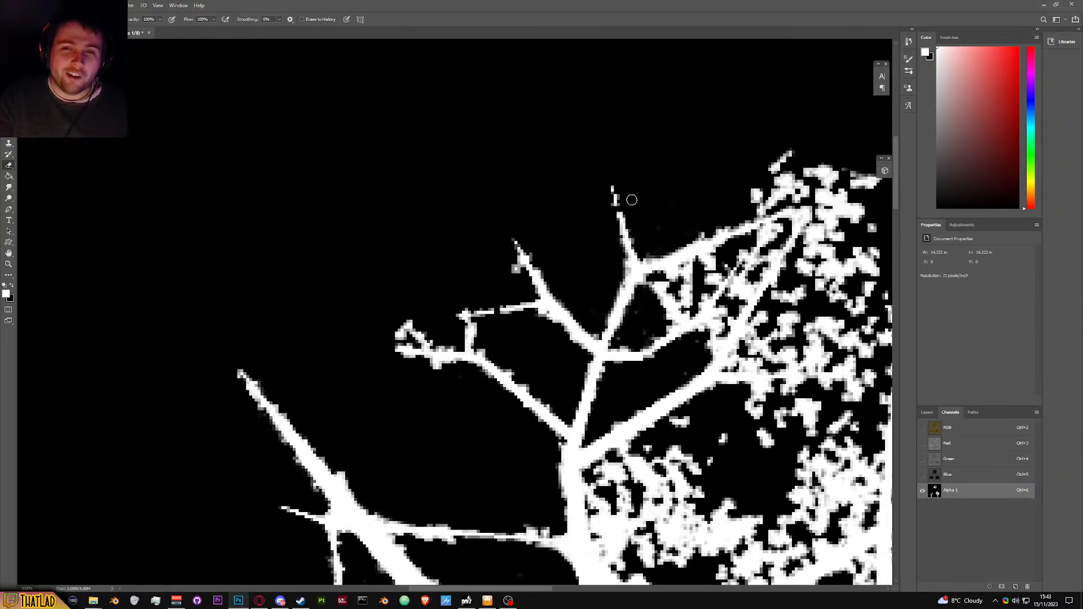
key("b")
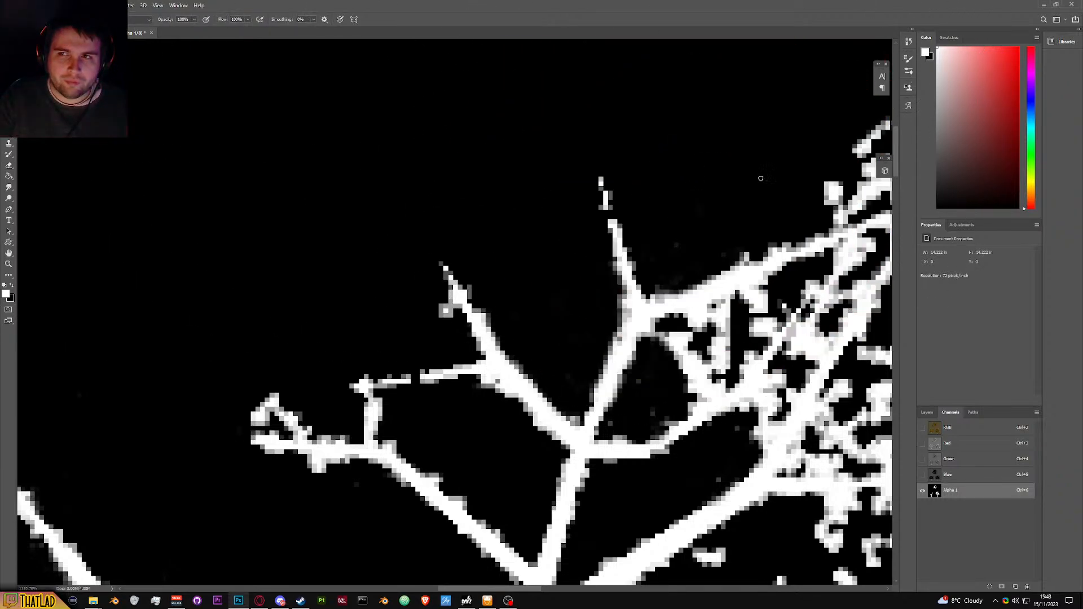
mouse_move(610, 209)
left_mouse_down()
mouse_move(612, 220)
mouse_move(601, 185)
left_mouse_up()
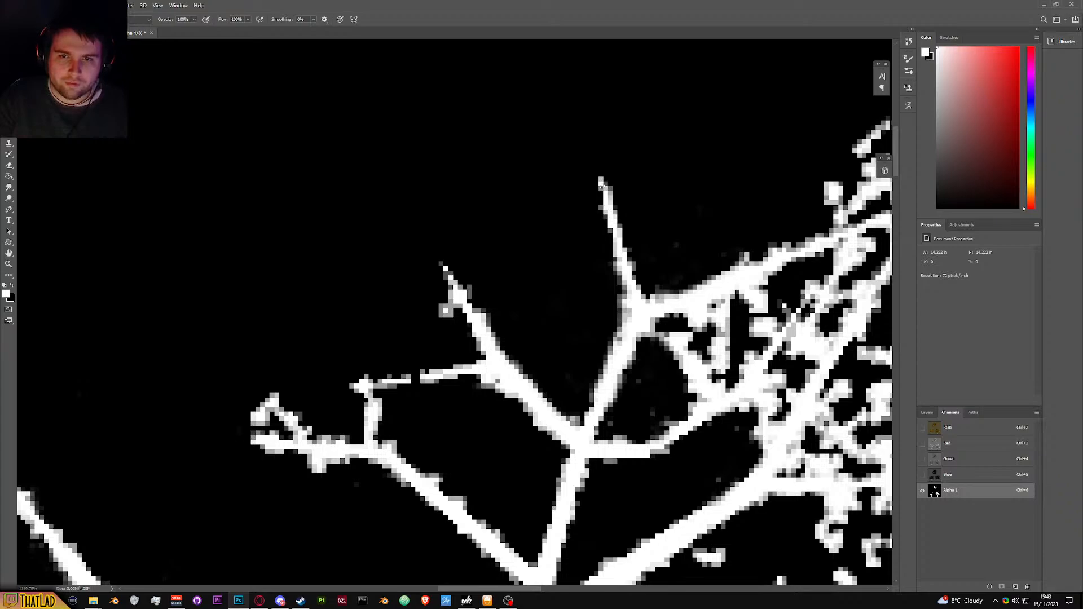
scroll(619, 401, "down", 5)
scroll(385, 395, "up", 4)
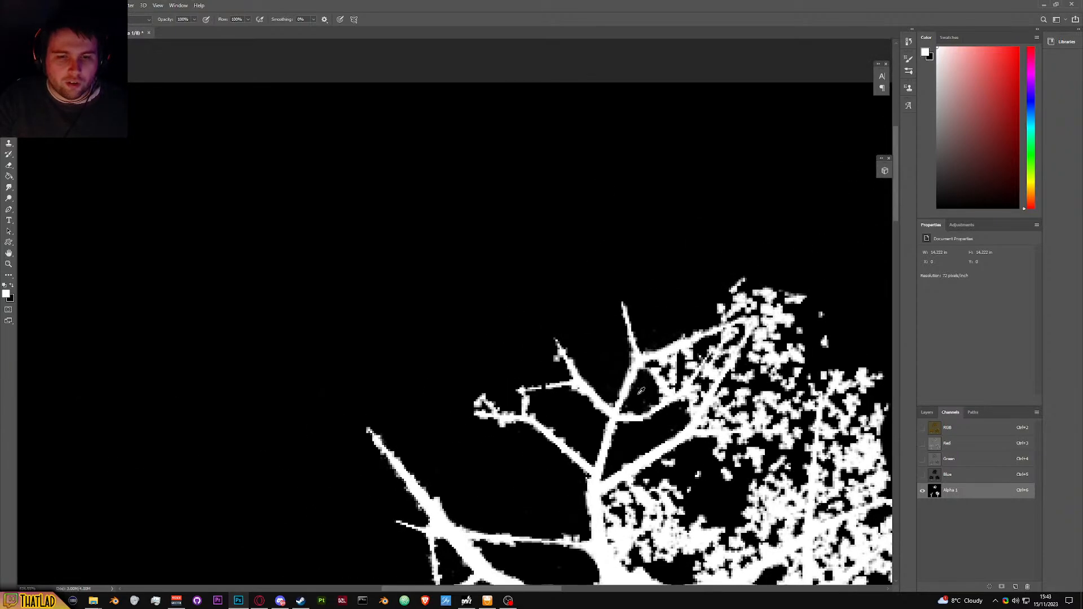
left_click_drag(467, 375, 434, 389)
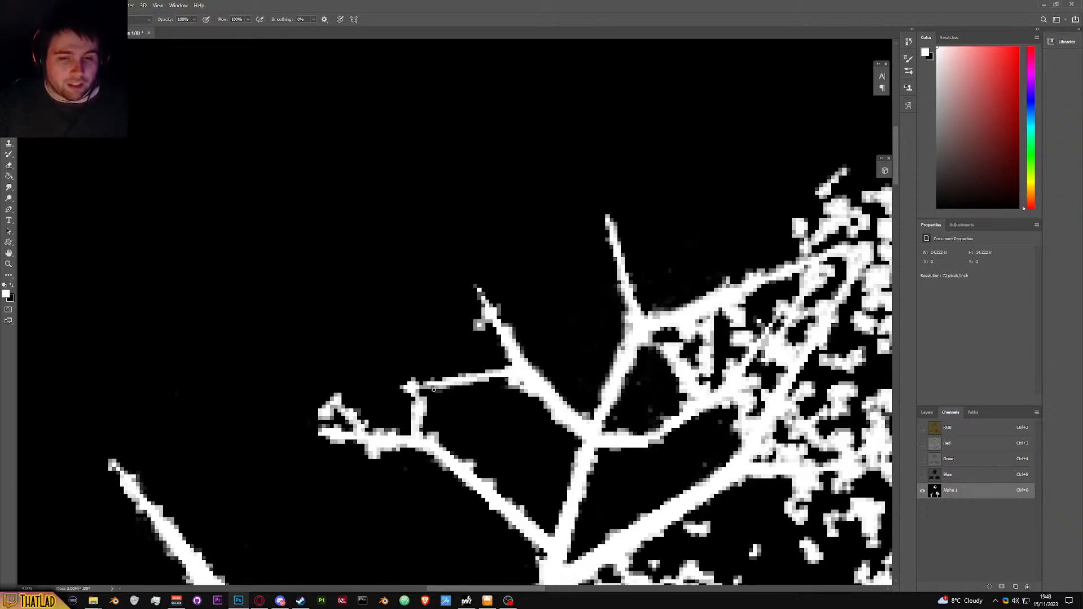
scroll(665, 416, "down", 3)
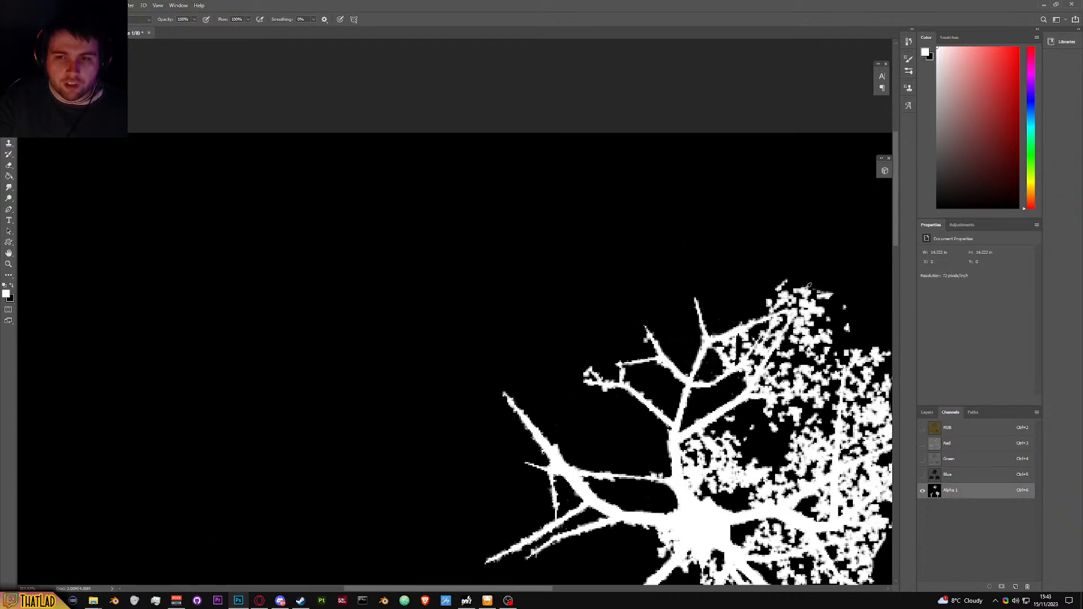
Step: Paint out in black the leaf cluster beneath the left limb where it meets the trunk centre, and reduce the brush size
scroll(739, 319, "up", 4)
scroll(740, 318, "down", 5)
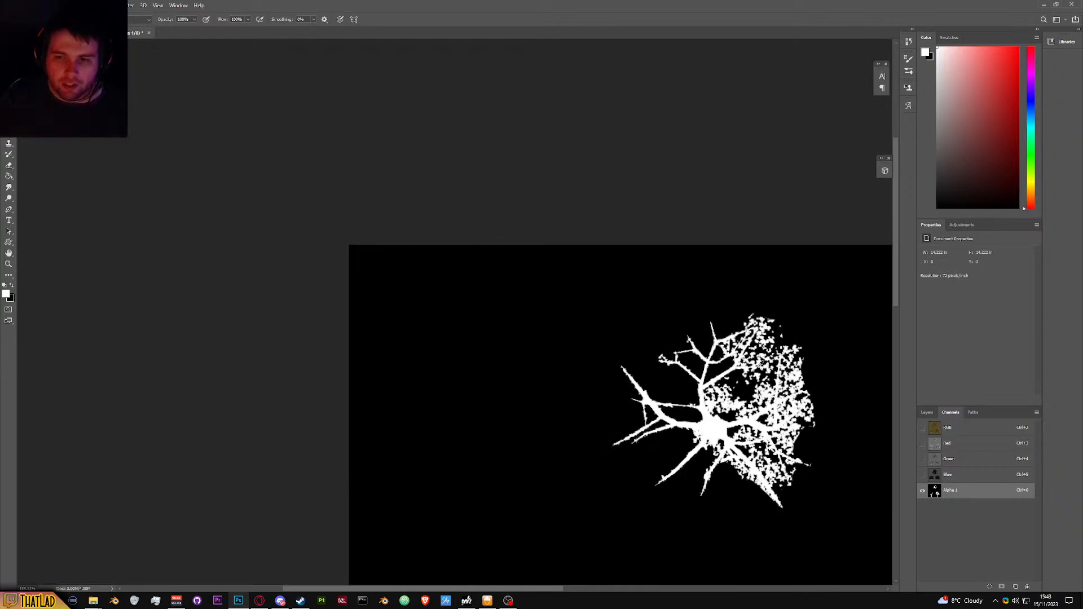
left_click_drag(512, 589, 557, 589)
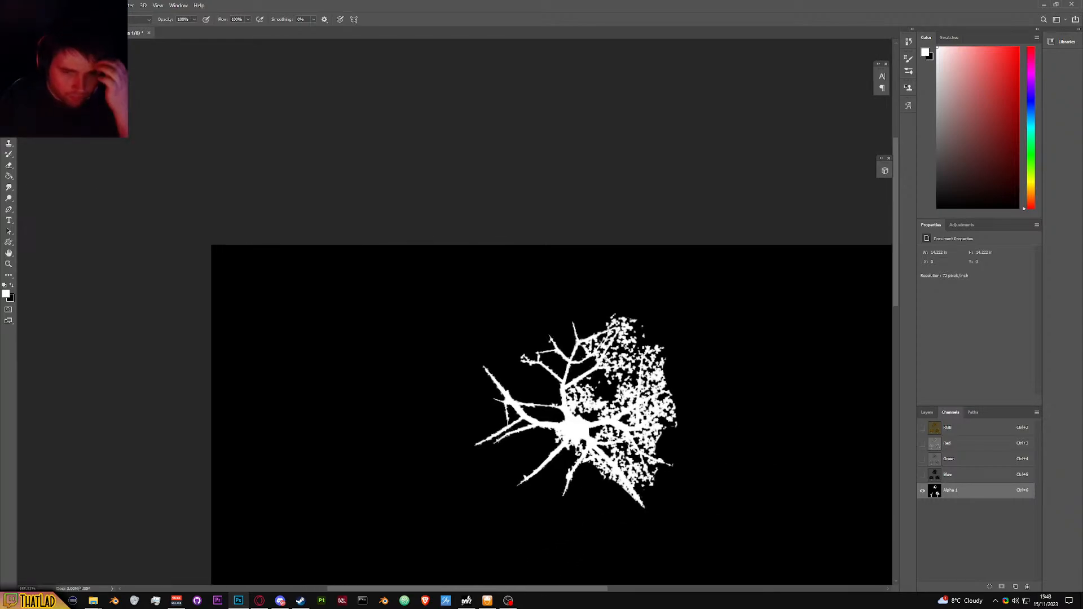
scroll(591, 438, "down", 2)
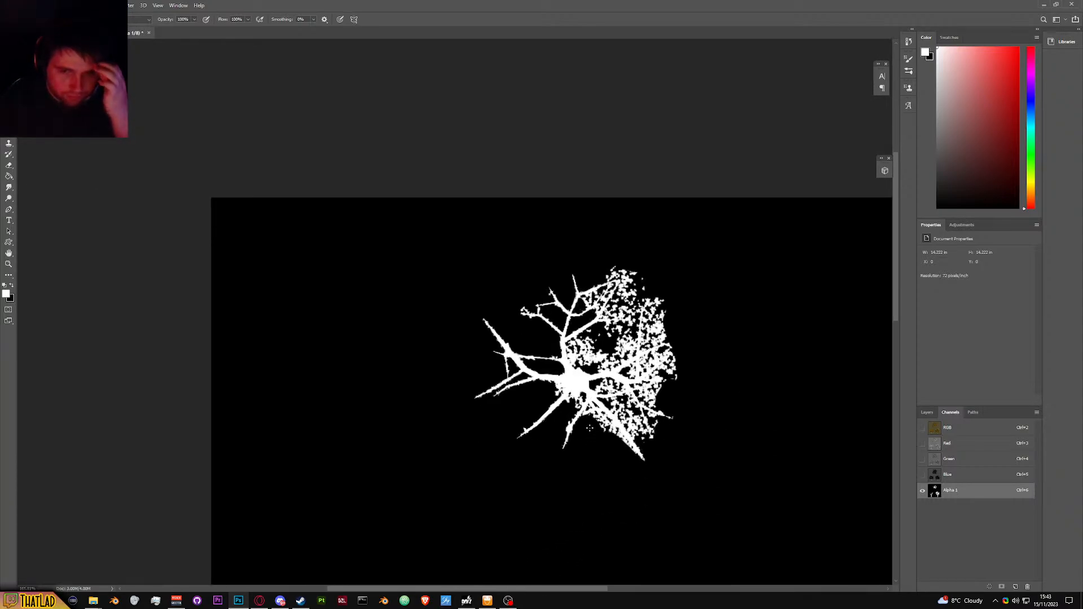
scroll(581, 396, "up", 5)
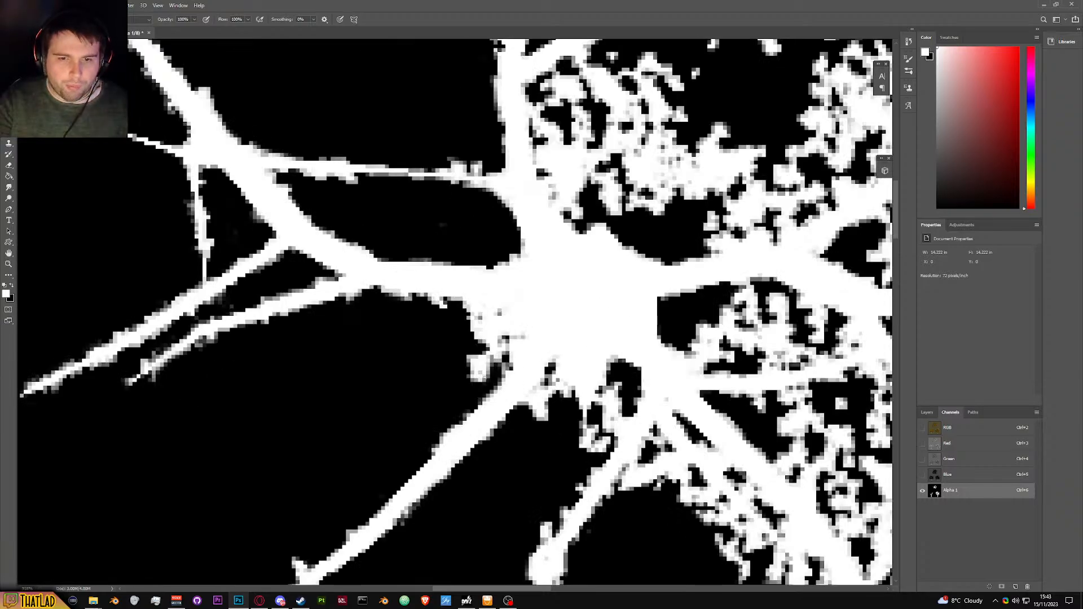
key("x")
mouse_move(478, 350)
left_mouse_down()
mouse_move(458, 391)
mouse_move(478, 369)
mouse_move(466, 312)
mouse_move(509, 329)
mouse_move(507, 367)
mouse_move(528, 339)
mouse_move(513, 315)
mouse_move(470, 324)
mouse_move(507, 310)
mouse_move(487, 302)
mouse_move(517, 305)
mouse_move(538, 346)
mouse_move(506, 317)
mouse_move(476, 337)
mouse_move(471, 349)
mouse_move(496, 340)
mouse_move(473, 368)
mouse_move(511, 344)
mouse_move(481, 324)
mouse_move(510, 324)
mouse_move(488, 359)
mouse_move(518, 343)
mouse_move(448, 413)
mouse_move(510, 316)
mouse_move(457, 316)
left_mouse_up()
key("bracketleft")
key("bracketleft")
key("bracketleft")
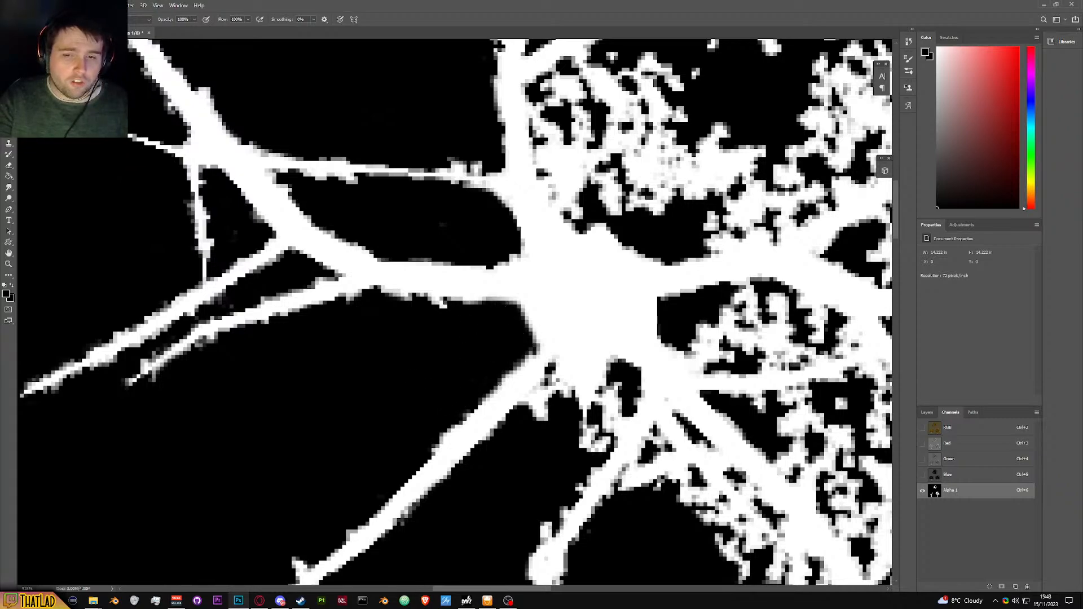
Step: Compare the alpha mask with the tree's colour channels, overlaid and in colour alone, and return to the mask alone
left_click(923, 428)
key("x")
key("ctrl+0")
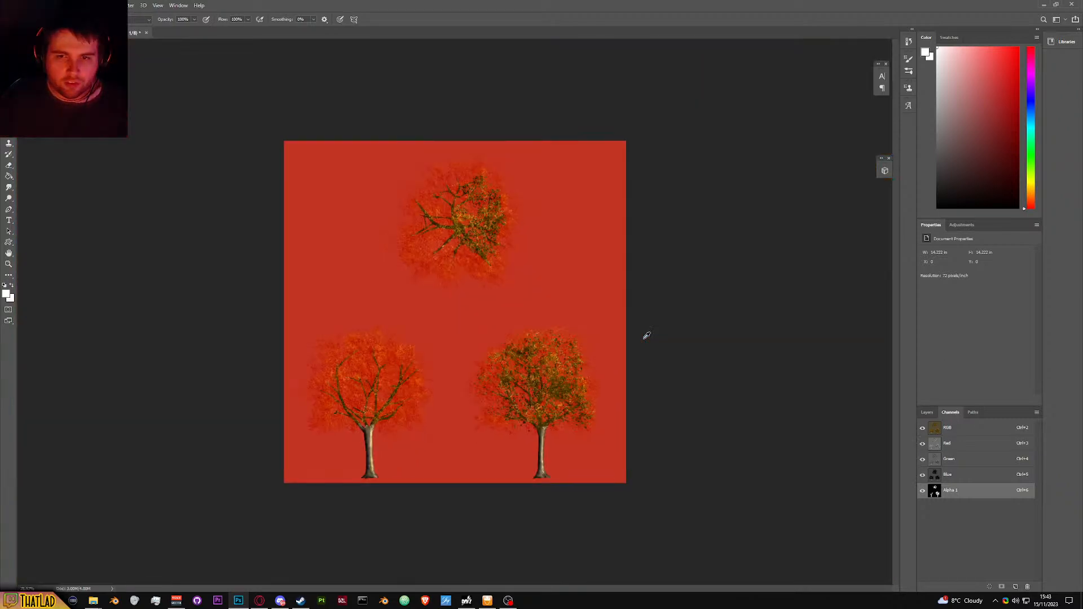
key("ctrl+plus")
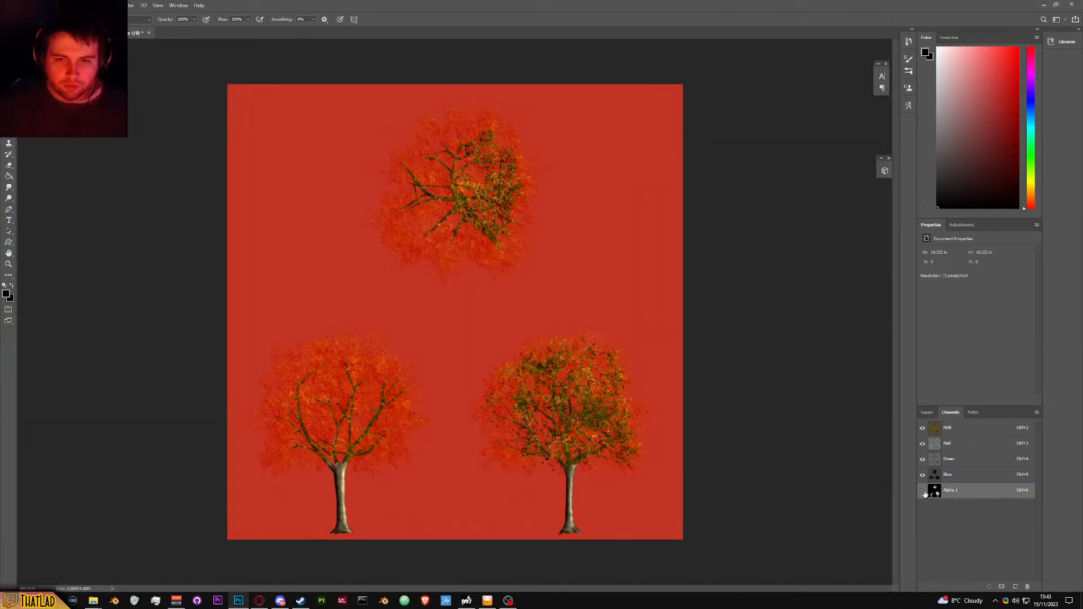
left_click(924, 492)
key("x")
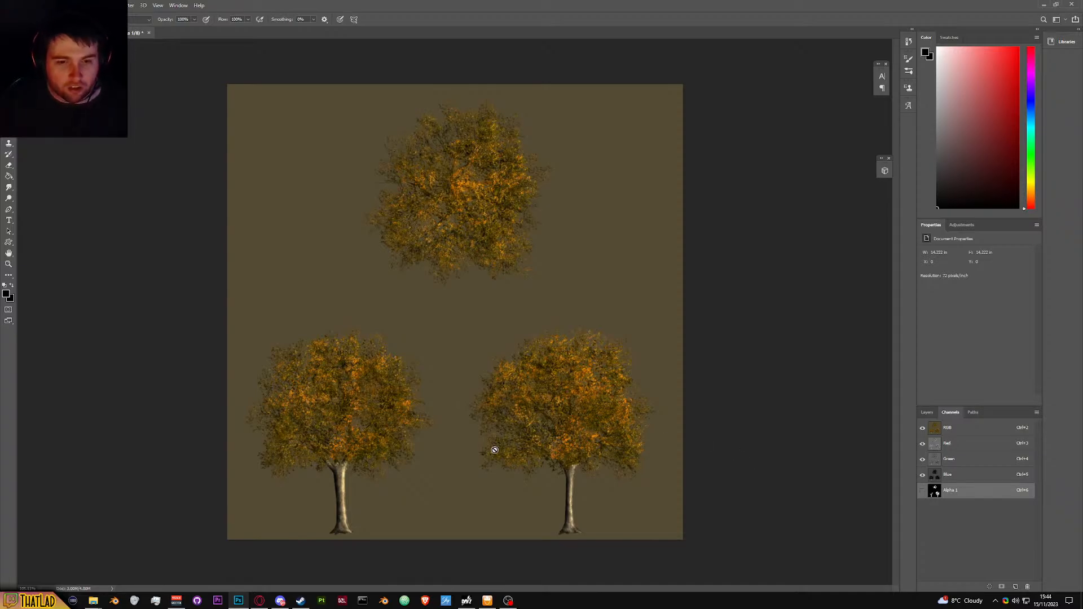
left_click(922, 491)
left_click(922, 428)
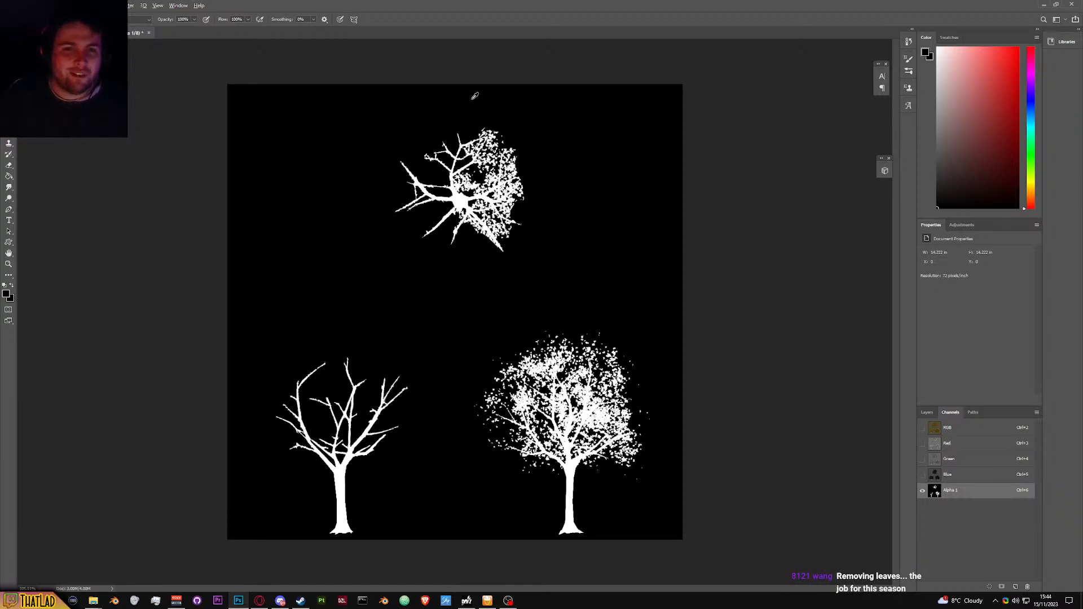
Step: Paint black along the right edge of the upward limb and over the stray specks beneath the upper-right branch
scroll(460, 158, "up", 4)
scroll(475, 172, "up", 4)
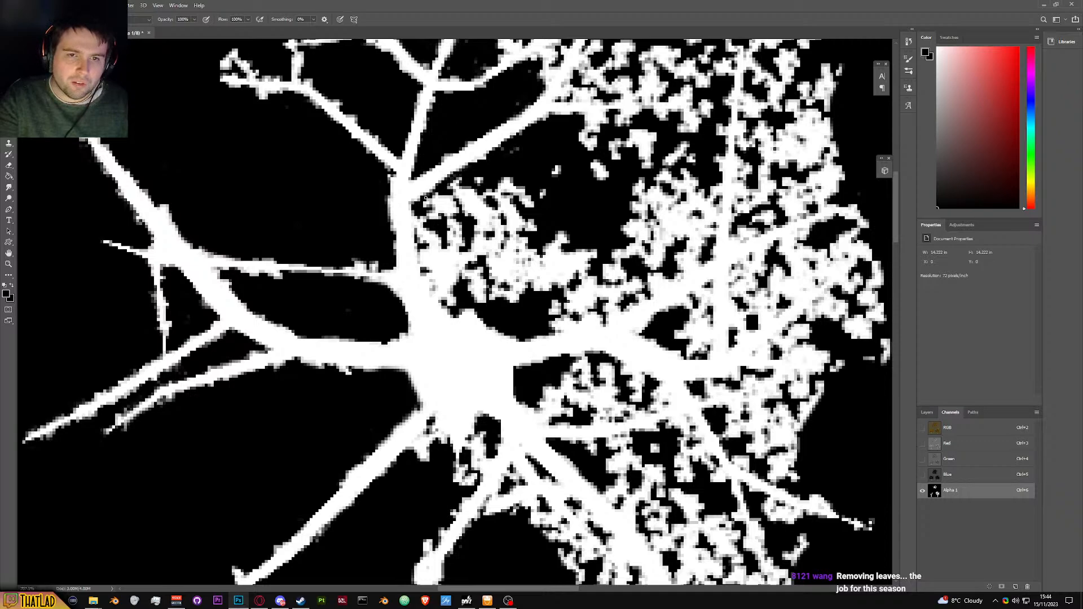
mouse_move(418, 219)
left_mouse_down()
mouse_move(446, 305)
mouse_move(429, 231)
mouse_move(420, 257)
mouse_move(423, 226)
mouse_move(480, 179)
left_mouse_up()
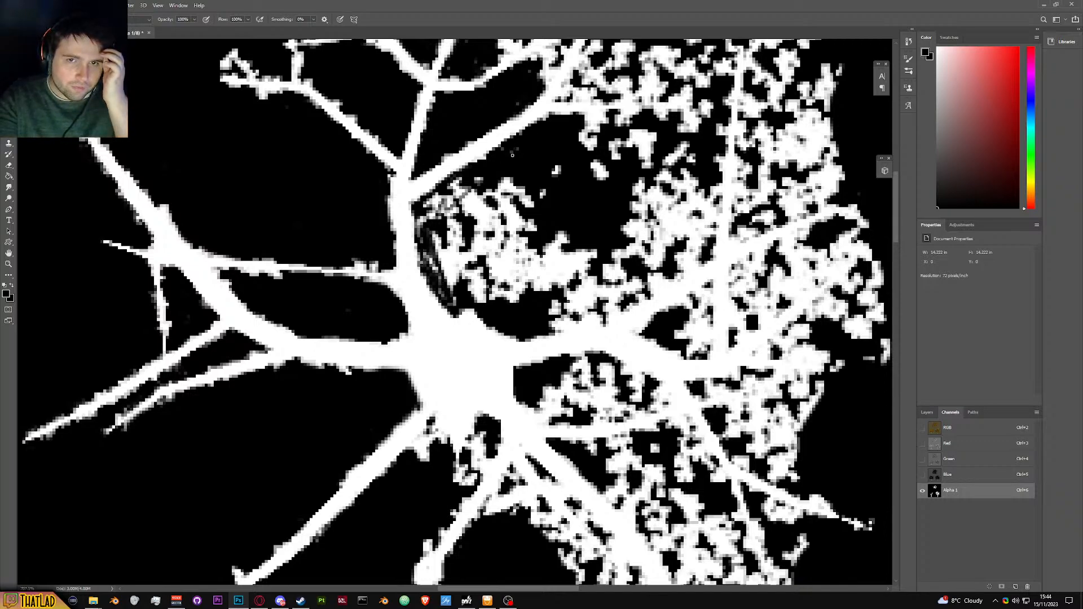
left_click_drag(531, 205, 605, 170)
right_click(595, 176, "alt")
left_click(547, 215)
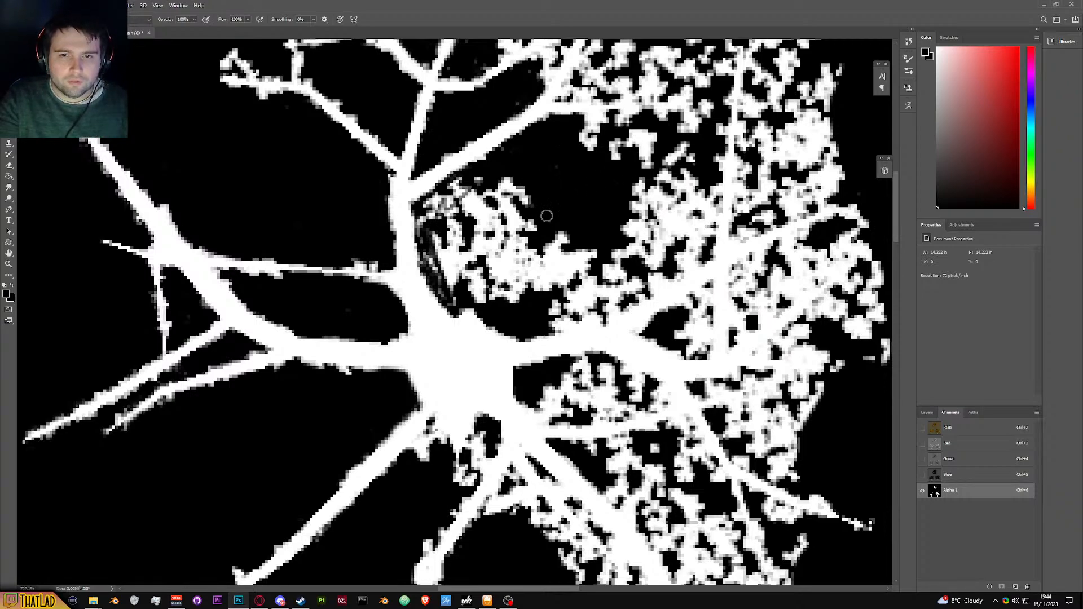
Step: Paint out the remaining leaf cluster in the gap between the upward limb and the large right limb
mouse_move(485, 316)
left_mouse_down()
mouse_move(438, 287)
mouse_move(419, 206)
mouse_move(433, 210)
mouse_move(435, 233)
mouse_move(432, 199)
mouse_move(470, 178)
mouse_move(436, 211)
mouse_move(476, 198)
mouse_move(456, 218)
mouse_move(513, 177)
mouse_move(471, 229)
mouse_move(433, 250)
mouse_move(444, 240)
mouse_move(435, 265)
mouse_move(463, 274)
mouse_move(455, 257)
mouse_move(478, 228)
mouse_move(464, 215)
mouse_move(483, 213)
mouse_move(537, 163)
mouse_move(482, 289)
left_mouse_up()
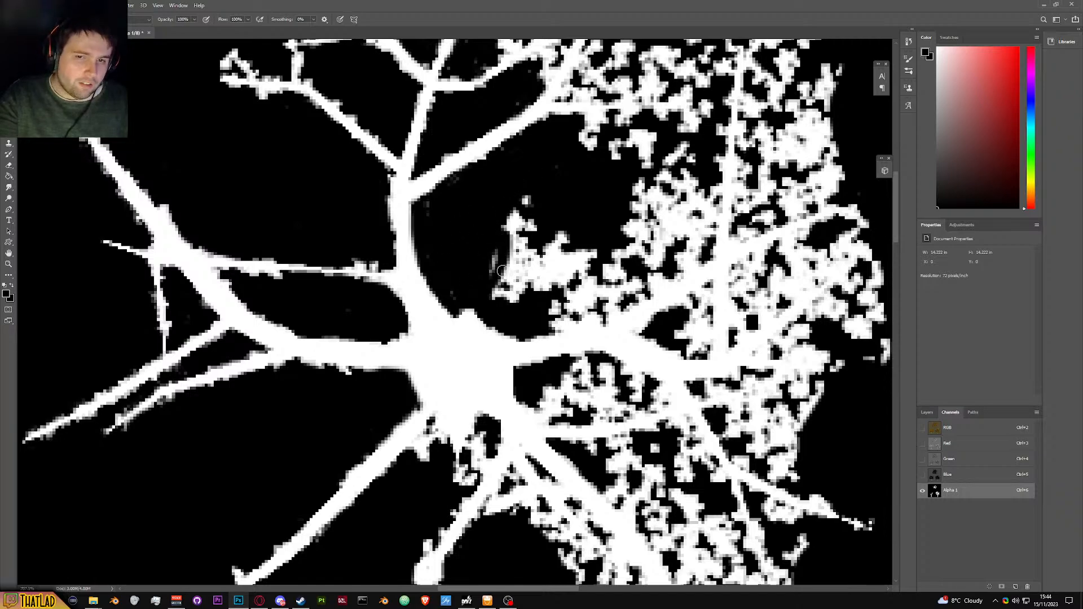
left_click_drag(496, 253, 505, 258, "alt")
mouse_move(510, 215)
left_mouse_down()
mouse_move(524, 199)
mouse_move(498, 295)
mouse_move(521, 255)
mouse_move(521, 225)
mouse_move(535, 220)
mouse_move(533, 282)
mouse_move(559, 241)
mouse_move(547, 265)
mouse_move(561, 257)
mouse_move(556, 274)
left_mouse_up()
mouse_move(560, 313)
left_mouse_down()
mouse_move(578, 238)
mouse_move(553, 274)
mouse_move(587, 253)
mouse_move(572, 272)
left_mouse_up()
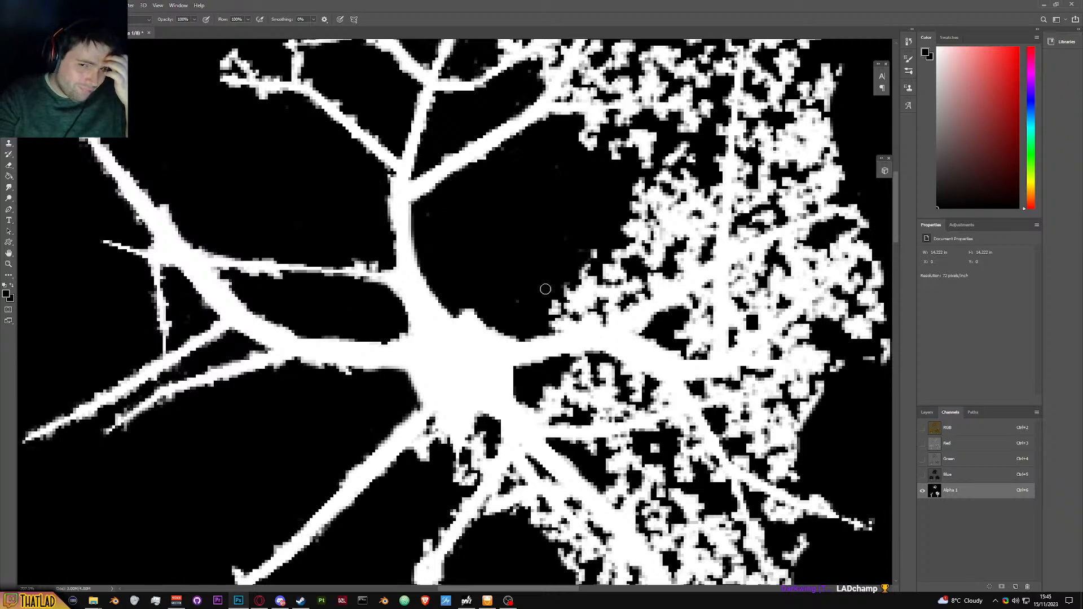
Step: Paint out the leaves around the tip of the upper-right branch, the stray specks beyond it, and the leaves inside the fork below
scroll(578, 276, "up", 3)
scroll(620, 178, "up", 5)
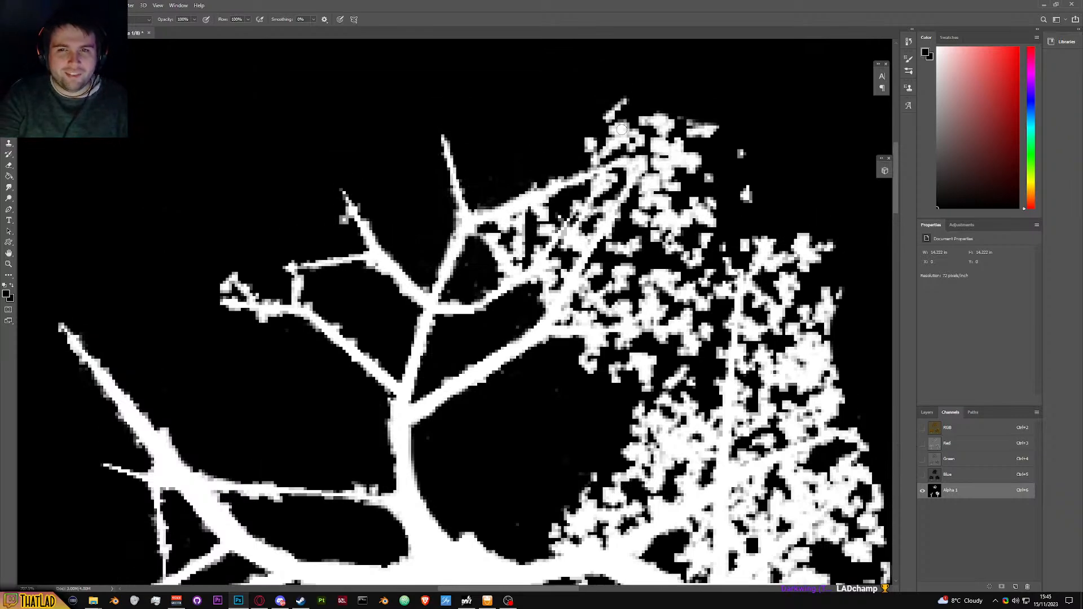
mouse_move(609, 125)
left_mouse_down()
mouse_move(576, 146)
mouse_move(613, 139)
left_mouse_up()
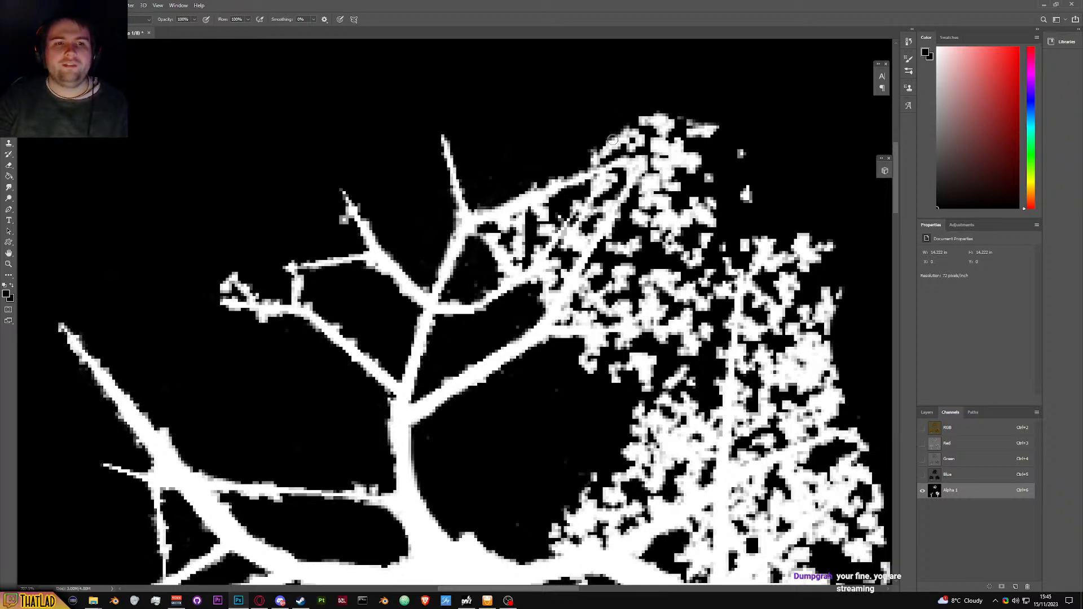
mouse_move(594, 139)
left_mouse_down()
mouse_move(601, 152)
mouse_move(615, 138)
left_mouse_up()
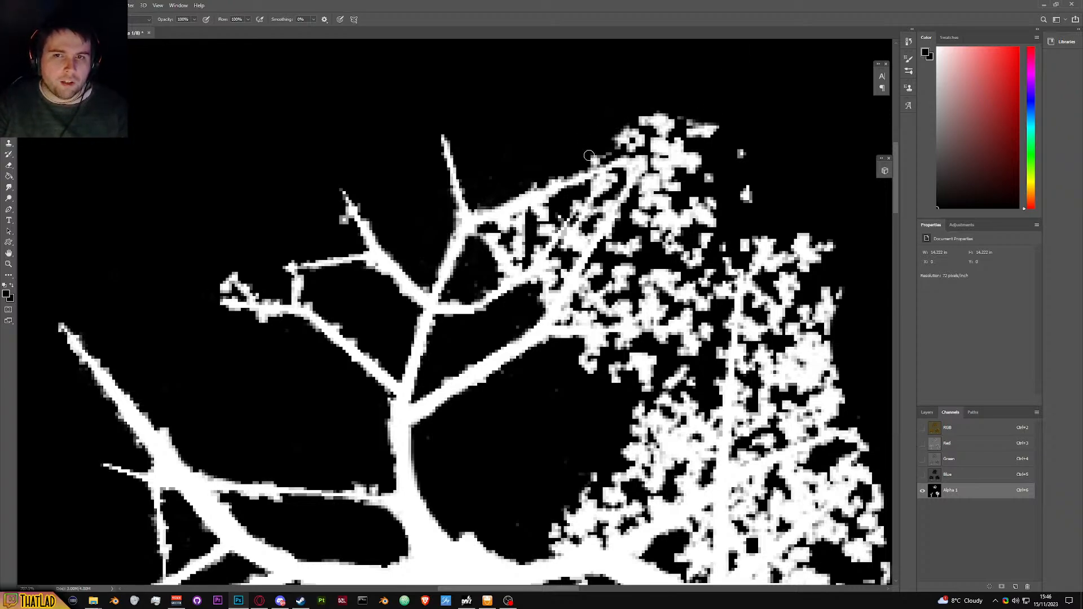
mouse_move(609, 151)
left_mouse_down()
mouse_move(624, 134)
mouse_move(699, 126)
mouse_move(659, 117)
mouse_move(676, 113)
mouse_move(647, 136)
mouse_move(711, 130)
mouse_move(735, 166)
mouse_move(706, 124)
mouse_move(739, 200)
left_mouse_up()
mouse_move(516, 243)
left_mouse_down()
mouse_move(535, 217)
mouse_move(517, 235)
mouse_move(544, 226)
mouse_move(533, 252)
mouse_move(566, 206)
mouse_move(640, 168)
mouse_move(687, 125)
mouse_move(690, 154)
mouse_move(714, 184)
left_mouse_up()
scroll(612, 334, "up", 3)
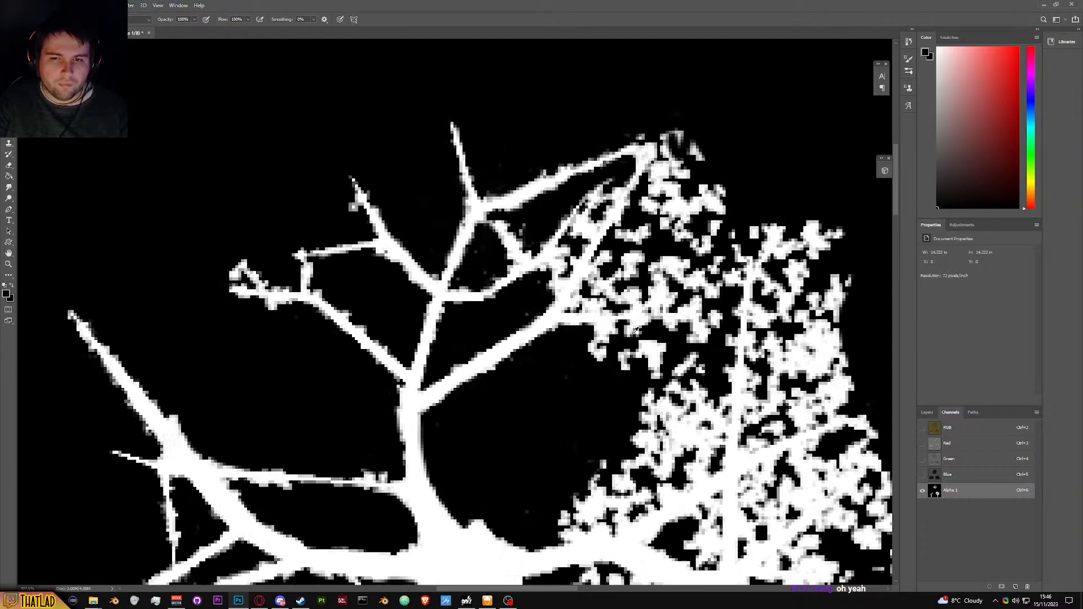
Step: Paint out the leaves below the short horizontal twig of the upper-right fork and in the corner just above it
mouse_move(612, 334)
left_mouse_down()
mouse_move(584, 335)
mouse_move(654, 330)
mouse_move(585, 361)
mouse_move(591, 374)
mouse_move(643, 343)
mouse_move(653, 369)
mouse_move(663, 365)
mouse_move(634, 354)
mouse_move(678, 345)
mouse_move(632, 367)
left_mouse_up()
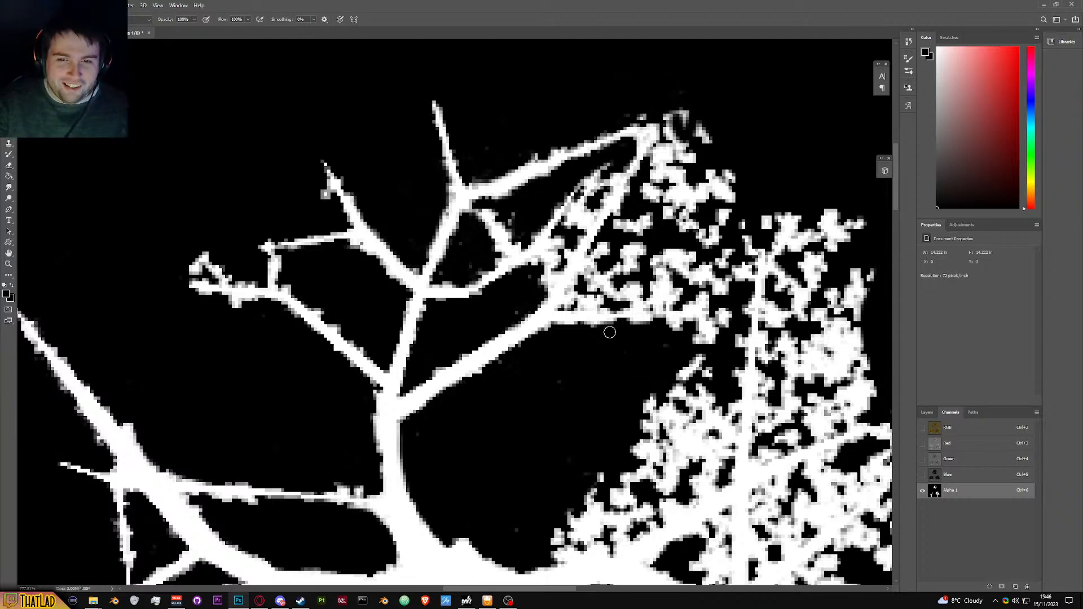
scroll(618, 319, "up", 3)
mouse_move(606, 307)
left_mouse_down()
mouse_move(542, 312)
mouse_move(555, 282)
mouse_move(539, 310)
mouse_move(552, 297)
left_mouse_up()
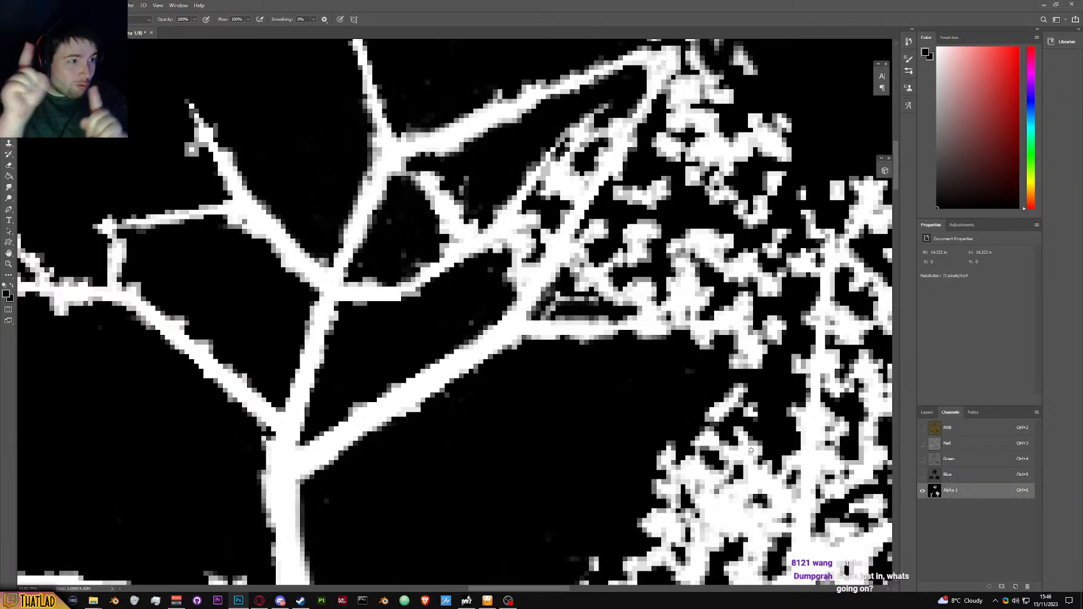
Step: Check the whole mask against the colour channels and return to a close view of the upper crown in the mask alone
key("ctrl+0")
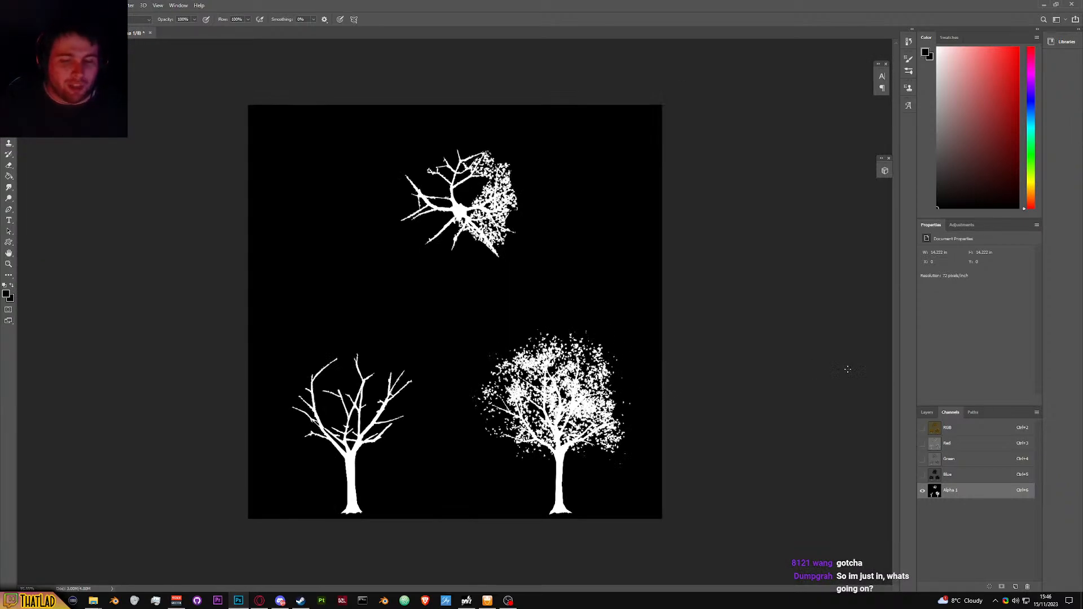
left_click(921, 428)
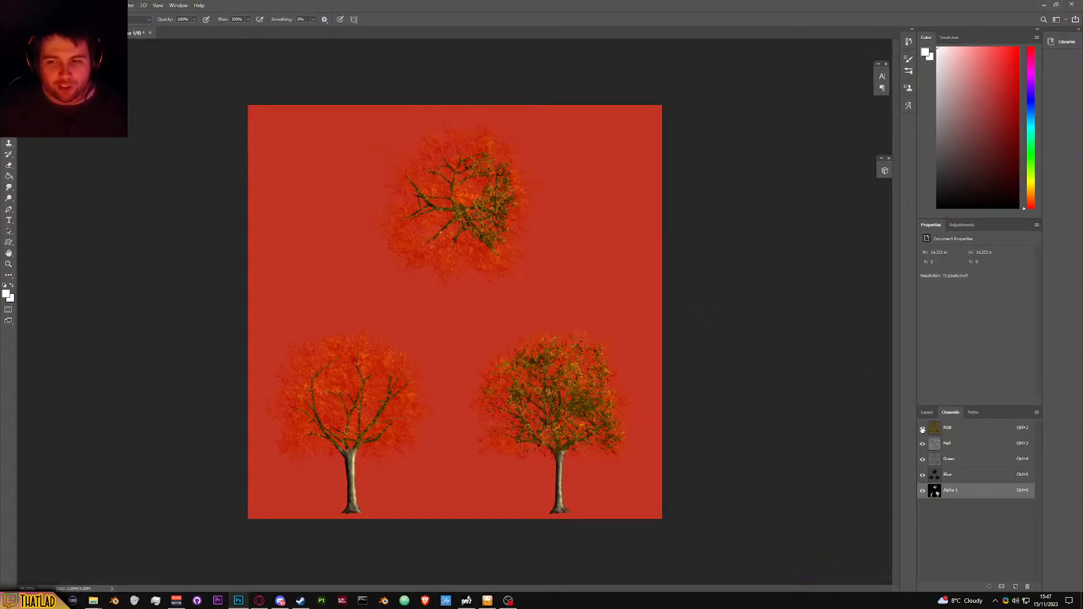
left_click(922, 428)
scroll(460, 206, "up", 5)
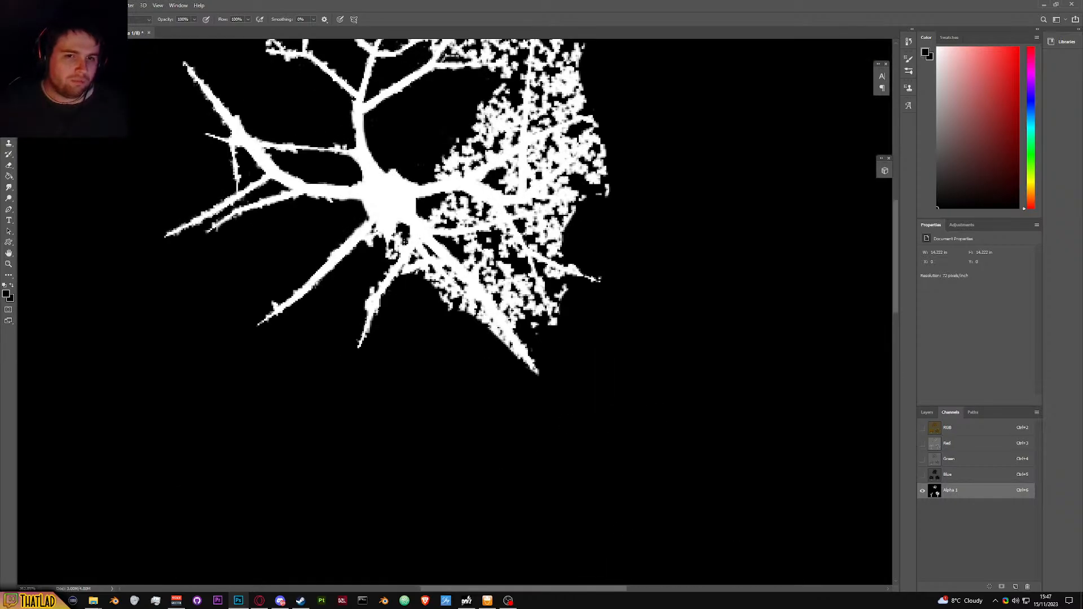
scroll(460, 200, "up", 3)
scroll(460, 201, "up", 2)
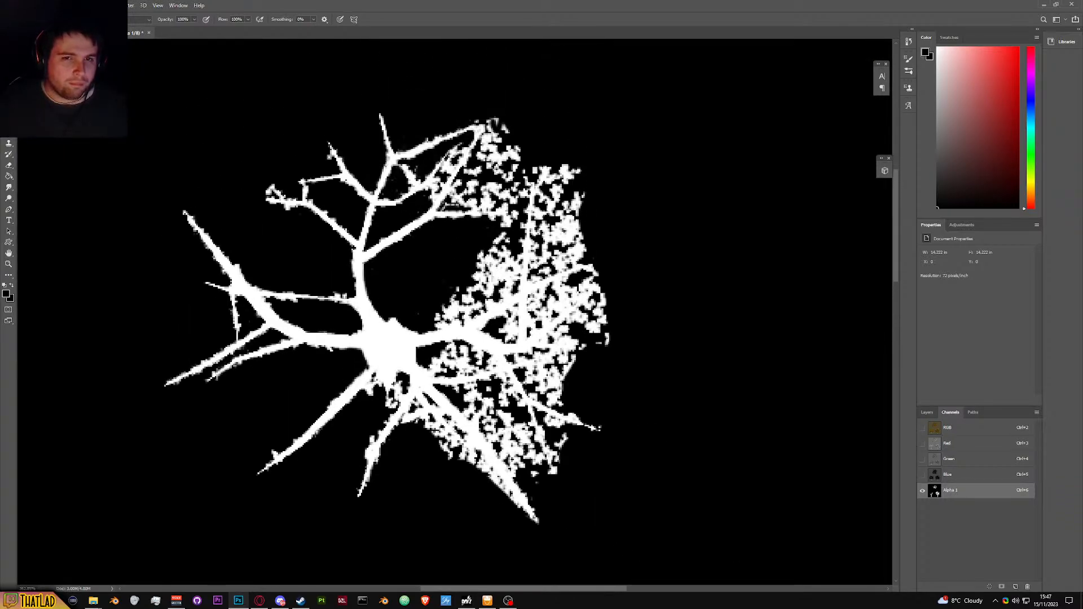
scroll(415, 173, "up", 5)
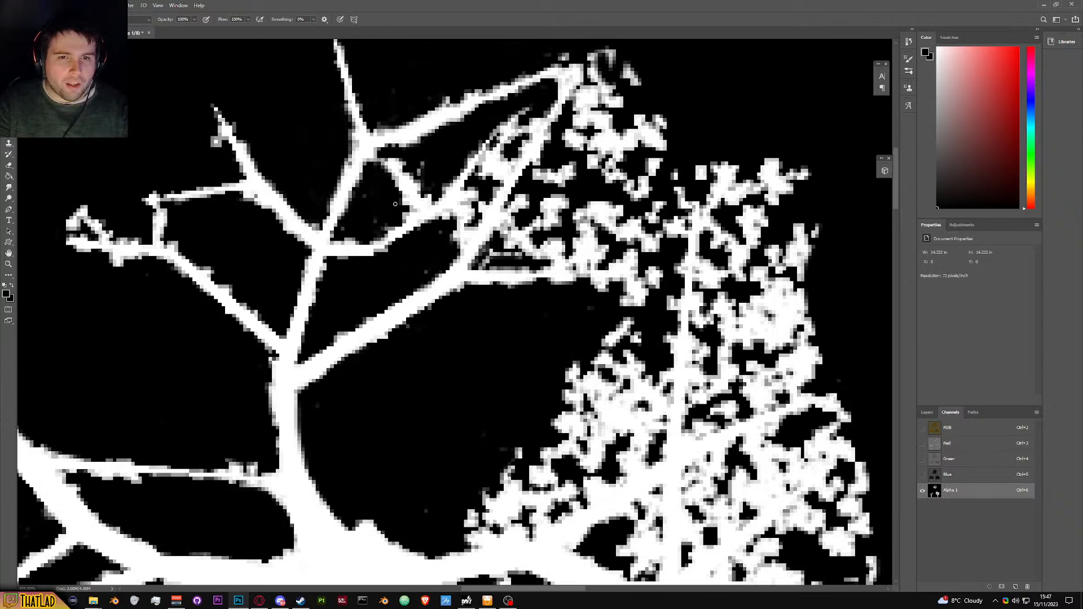
Step: Paint out the leaves beside the short diagonal twig and in the gap between the inner upper twig and the long right branch
mouse_move(397, 183)
left_mouse_down()
mouse_move(418, 207)
mouse_move(412, 217)
mouse_move(405, 202)
left_mouse_up()
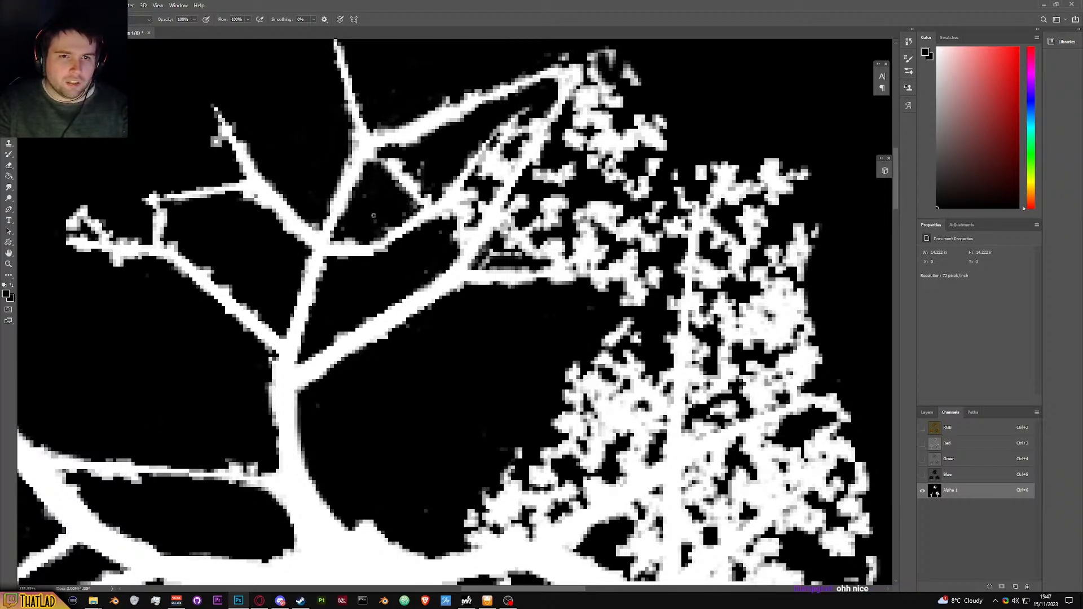
scroll(491, 174, "up", 1)
mouse_move(541, 148)
left_mouse_down()
mouse_move(463, 263)
mouse_move(483, 238)
mouse_move(466, 216)
mouse_move(483, 184)
mouse_move(515, 163)
mouse_move(486, 194)
mouse_move(484, 181)
mouse_move(504, 204)
mouse_move(495, 188)
mouse_move(452, 240)
mouse_move(466, 251)
mouse_move(454, 265)
mouse_move(470, 228)
mouse_move(466, 263)
mouse_move(481, 235)
mouse_move(508, 162)
mouse_move(536, 148)
mouse_move(510, 169)
left_mouse_up()
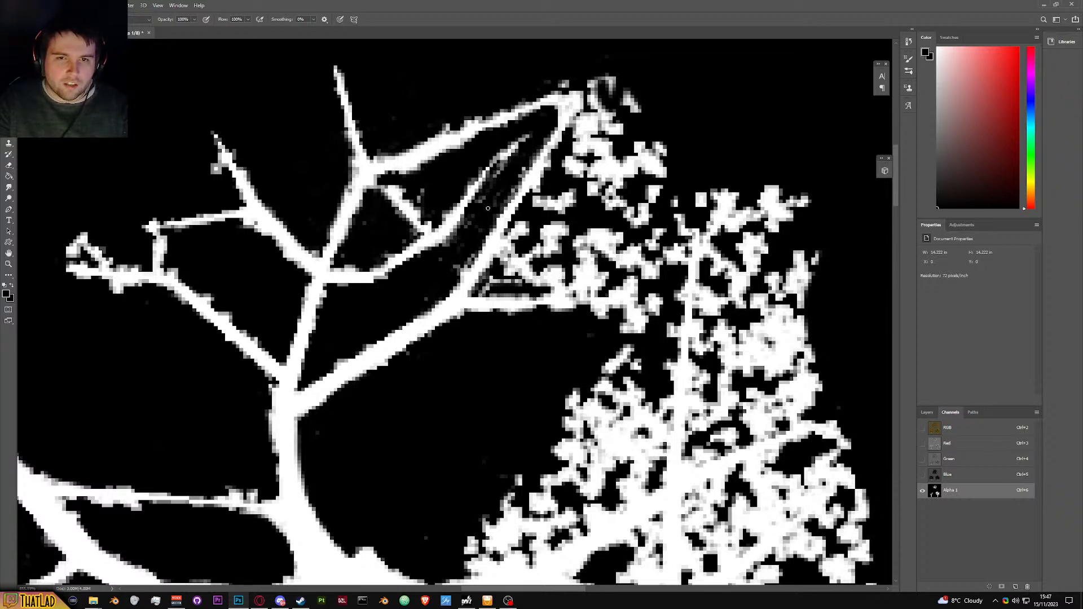
Step: Check the whole mask, then clean up the grey specks left between the inner upper twig and the long right branch
key("ctrl+0")
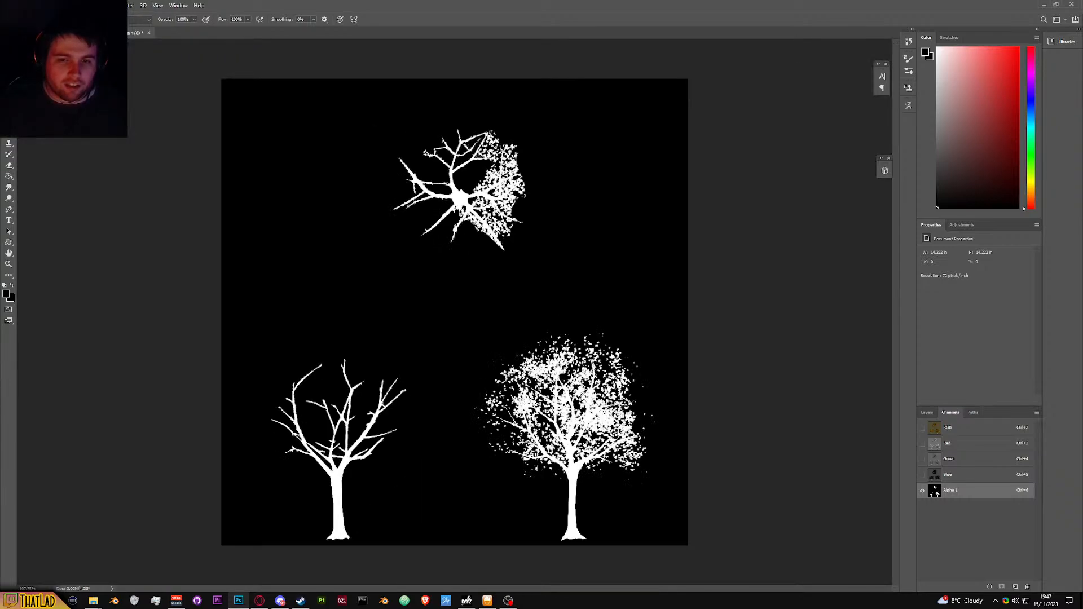
scroll(525, 238, "up", 8)
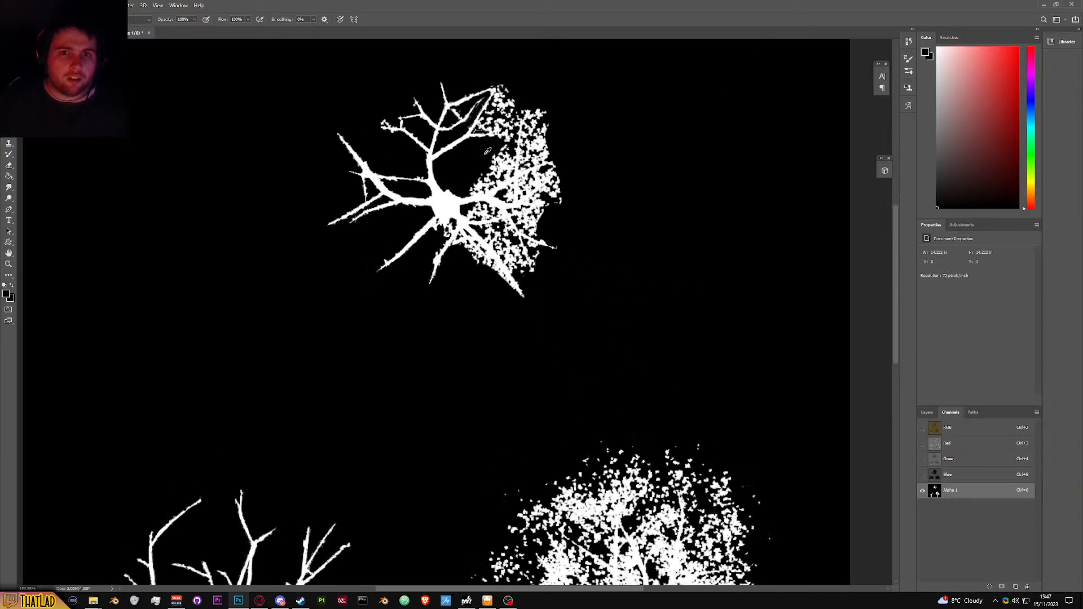
scroll(480, 131, "up", 4)
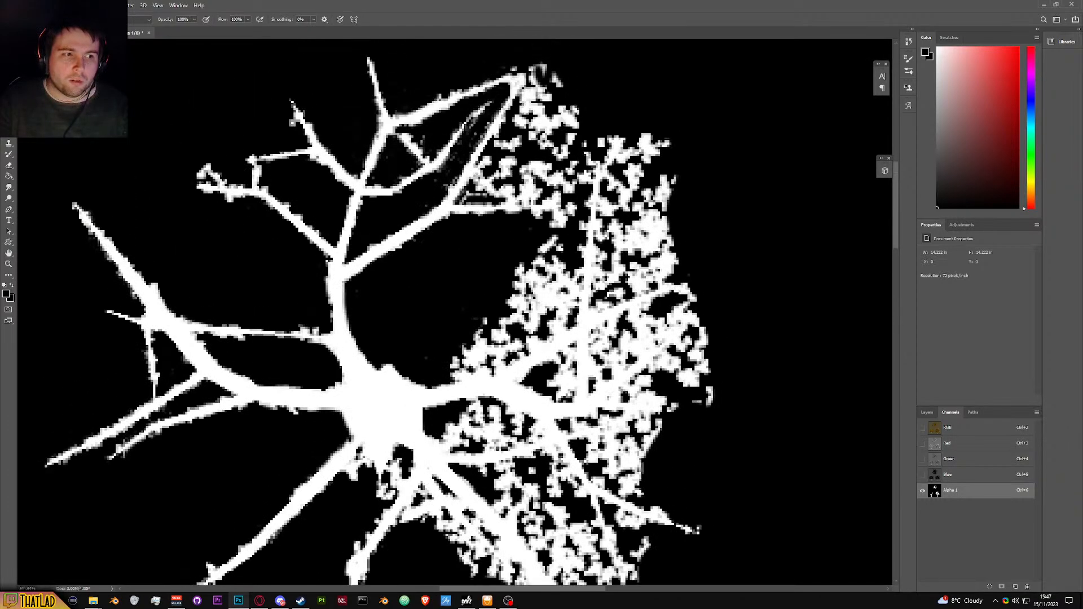
scroll(454, 186, "up", 2)
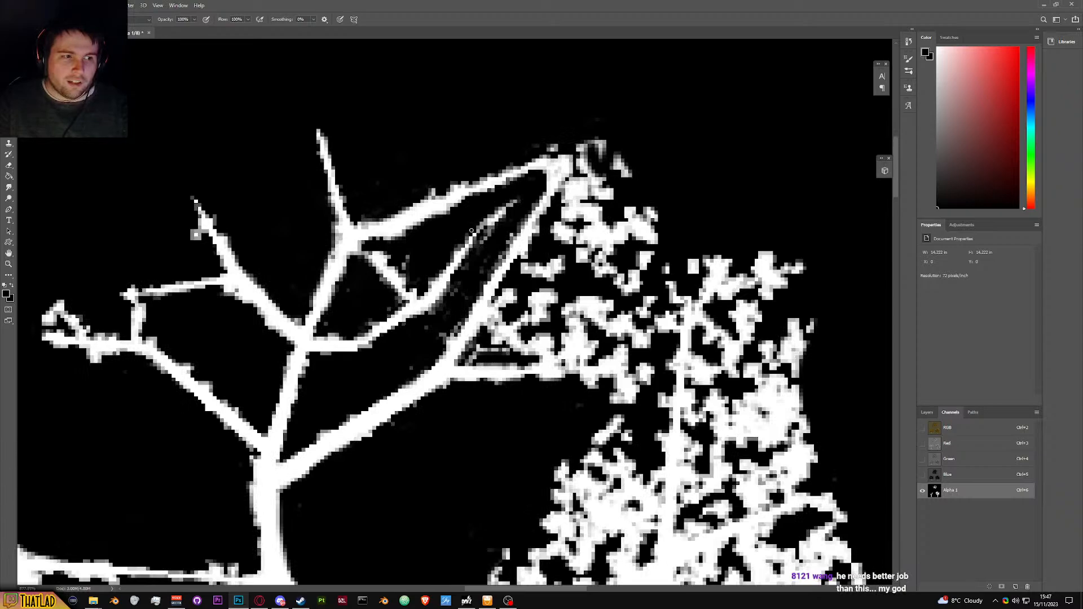
scroll(472, 232, "up", 4)
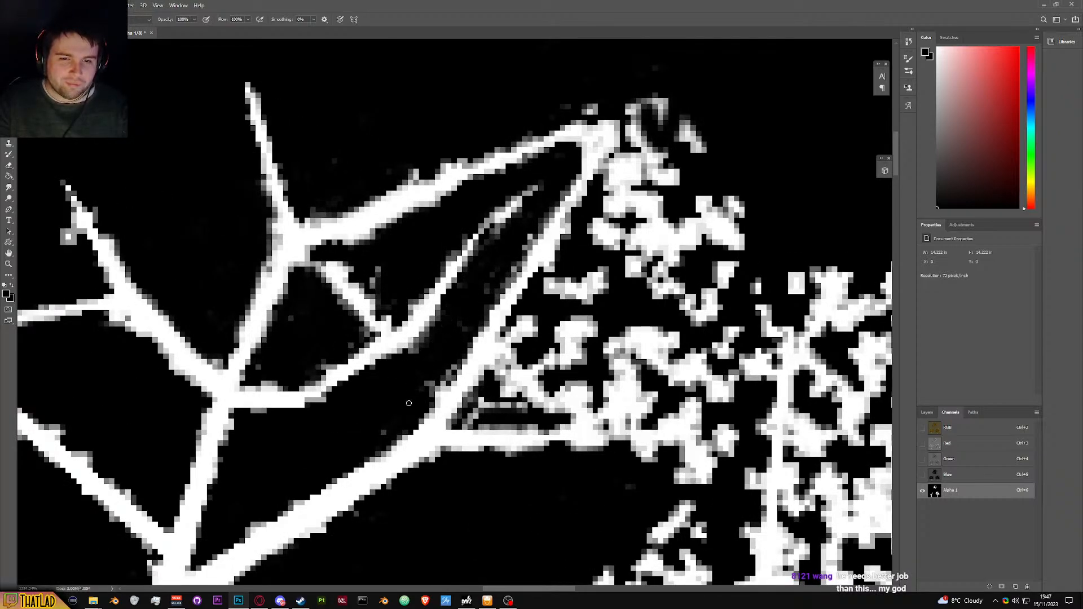
left_click_drag(432, 384, 420, 391)
left_click_drag(472, 307, 490, 277)
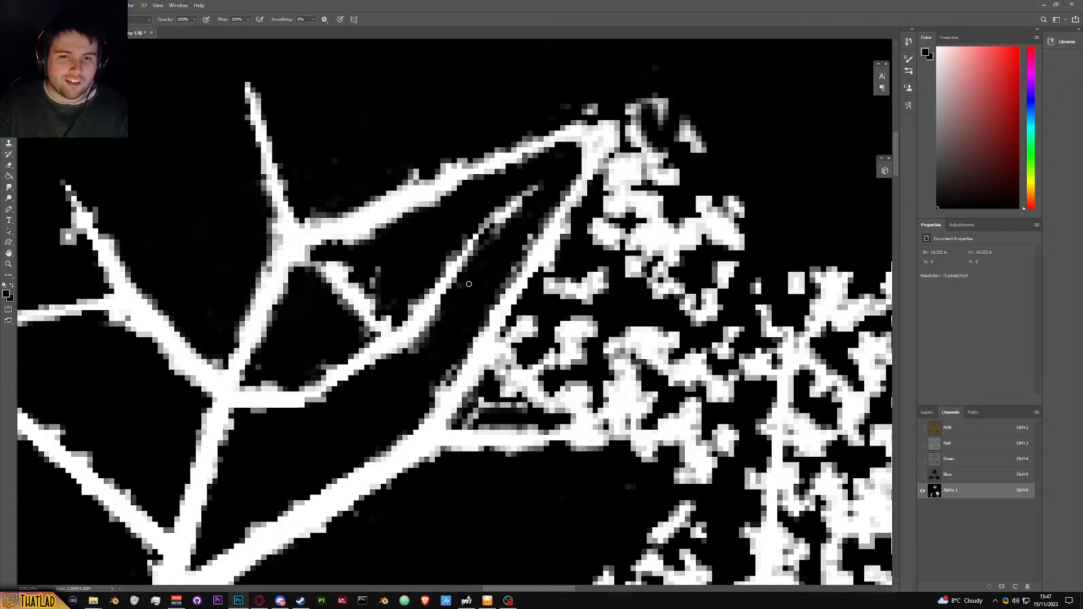
Step: Repaint the thinned stretch of the inner upper twig in light grey and return to black as the painting colour
key("x")
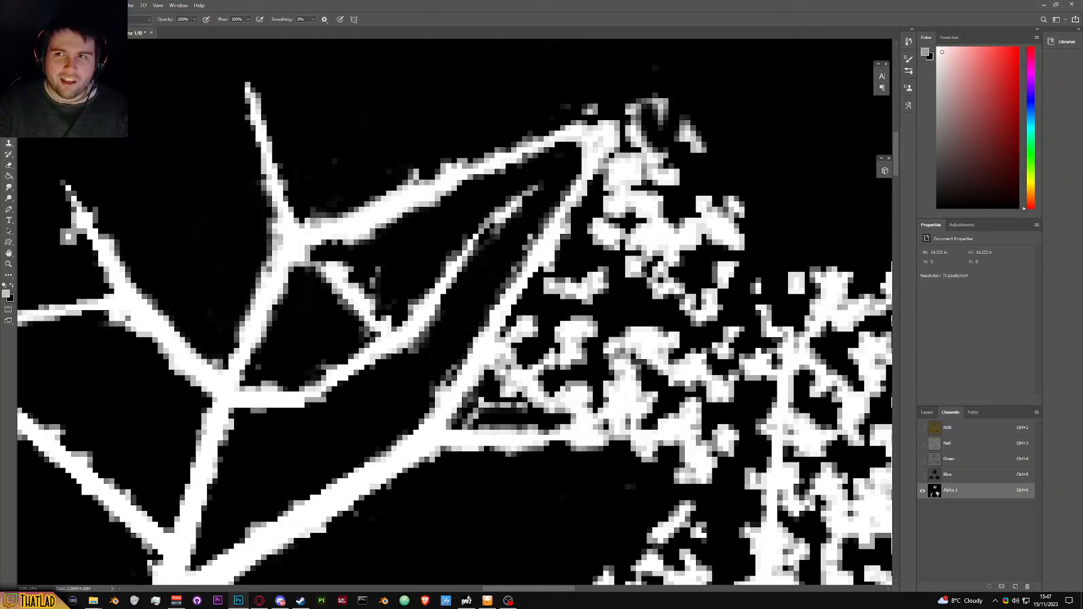
left_click_drag(491, 225, 470, 253)
key("x")
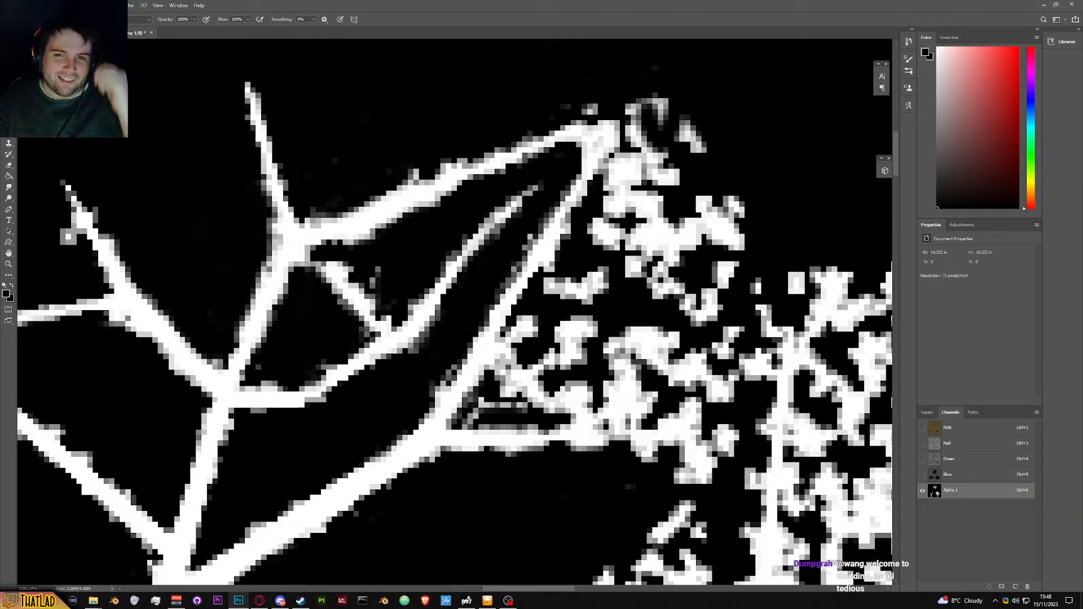
Step: Paint out the leaves hugging the outer side of the long right branch, from its middle up towards its tip
mouse_move(575, 291)
left_mouse_down()
mouse_move(552, 285)
mouse_move(573, 289)
mouse_move(613, 267)
mouse_move(600, 245)
mouse_move(617, 200)
left_mouse_up()
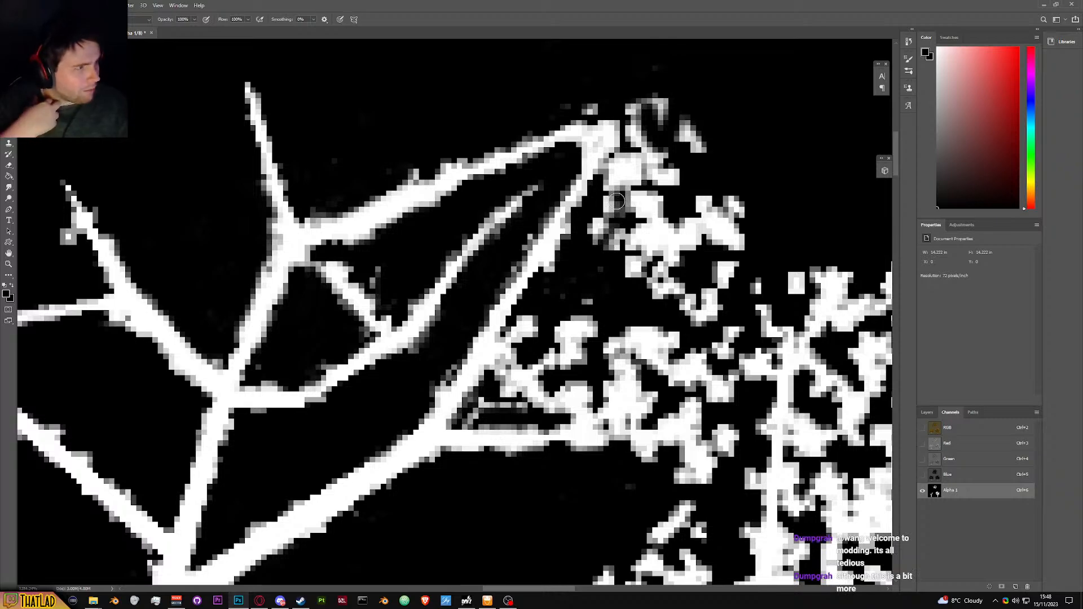
mouse_move(616, 201)
left_mouse_down()
mouse_move(624, 156)
mouse_move(608, 164)
mouse_move(648, 128)
mouse_move(638, 89)
mouse_move(664, 89)
mouse_move(651, 92)
mouse_move(672, 107)
mouse_move(640, 91)
mouse_move(639, 101)
mouse_move(695, 128)
mouse_move(681, 160)
mouse_move(605, 201)
mouse_move(592, 251)
left_mouse_up()
scroll(621, 263, "down", 1)
scroll(621, 263, "down", 5)
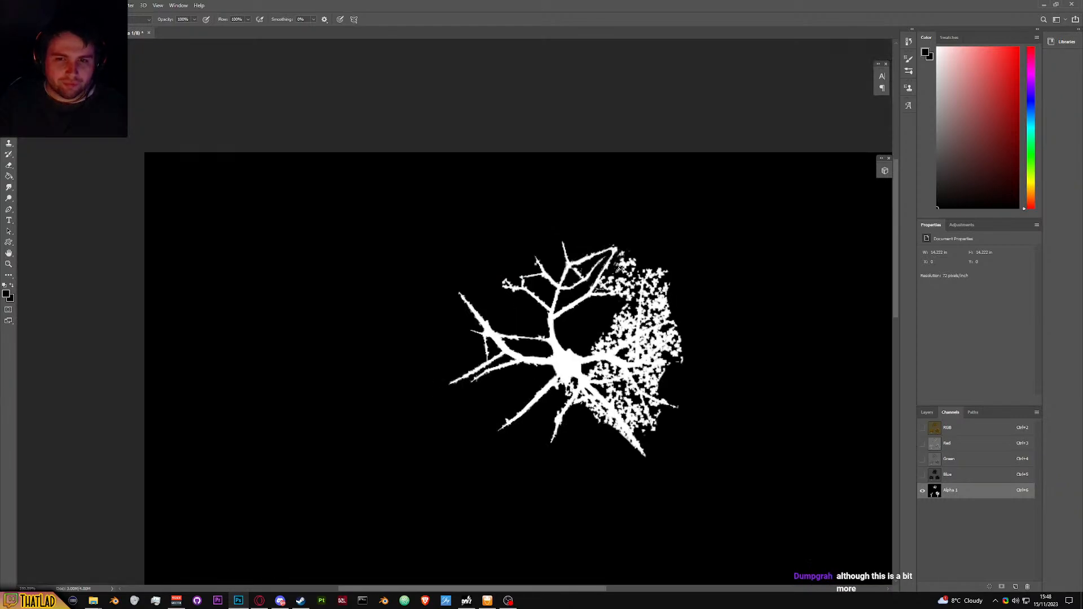
scroll(615, 274, "up", 6)
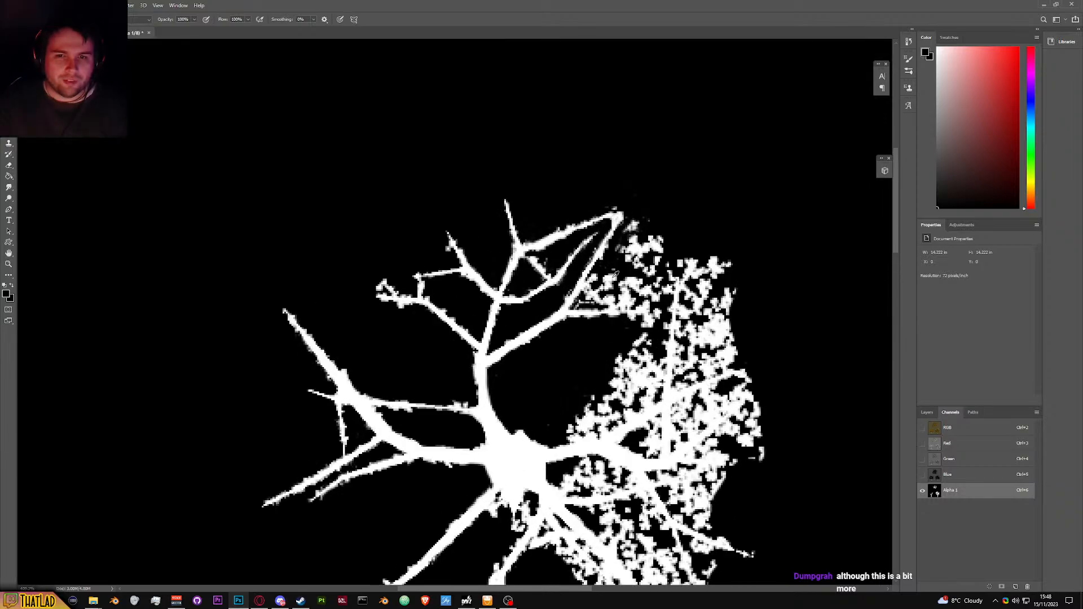
Step: Paint out the leaves beyond the upper-right branch tips, separate the two tips, and thin the cluster above the short horizontal twig
mouse_move(651, 201)
left_mouse_down()
mouse_move(619, 195)
mouse_move(613, 171)
mouse_move(626, 194)
mouse_move(626, 177)
mouse_move(651, 173)
mouse_move(637, 233)
mouse_move(648, 213)
mouse_move(682, 198)
mouse_move(689, 232)
mouse_move(674, 261)
mouse_move(649, 274)
mouse_move(653, 245)
mouse_move(638, 227)
mouse_move(613, 247)
mouse_move(663, 224)
mouse_move(676, 198)
left_mouse_up()
left_click_drag(642, 266, 573, 289)
mouse_move(571, 305)
left_mouse_down()
mouse_move(561, 319)
mouse_move(612, 289)
left_mouse_up()
scroll(612, 289, "down", 2)
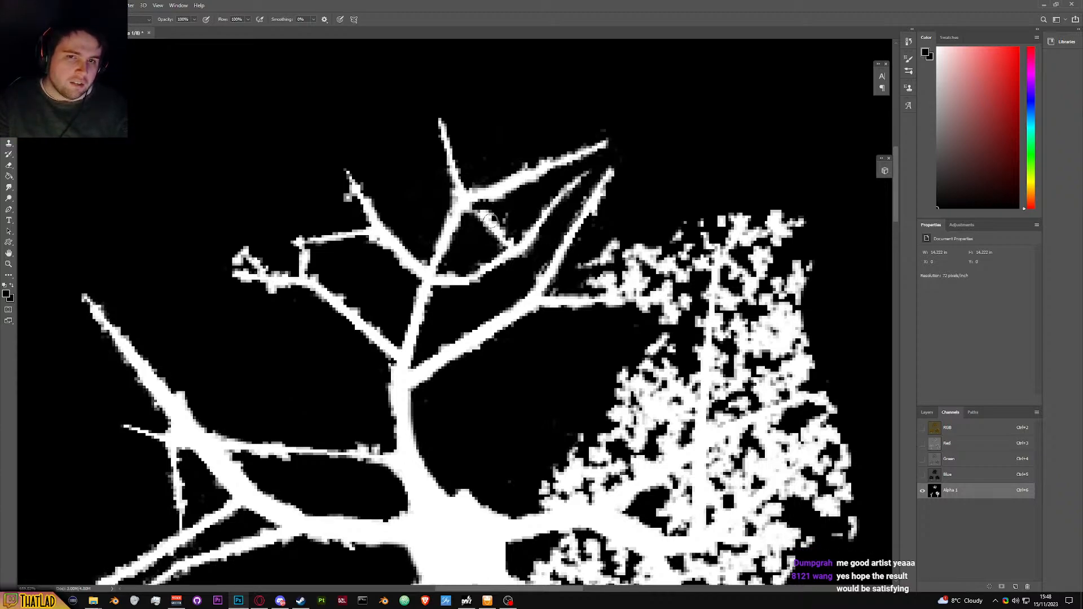
Step: Draw the short horizontal twig out in white and clear the leaves around it and the tip of the vertical right-hand branch
key("x")
right_click(596, 225, "alt")
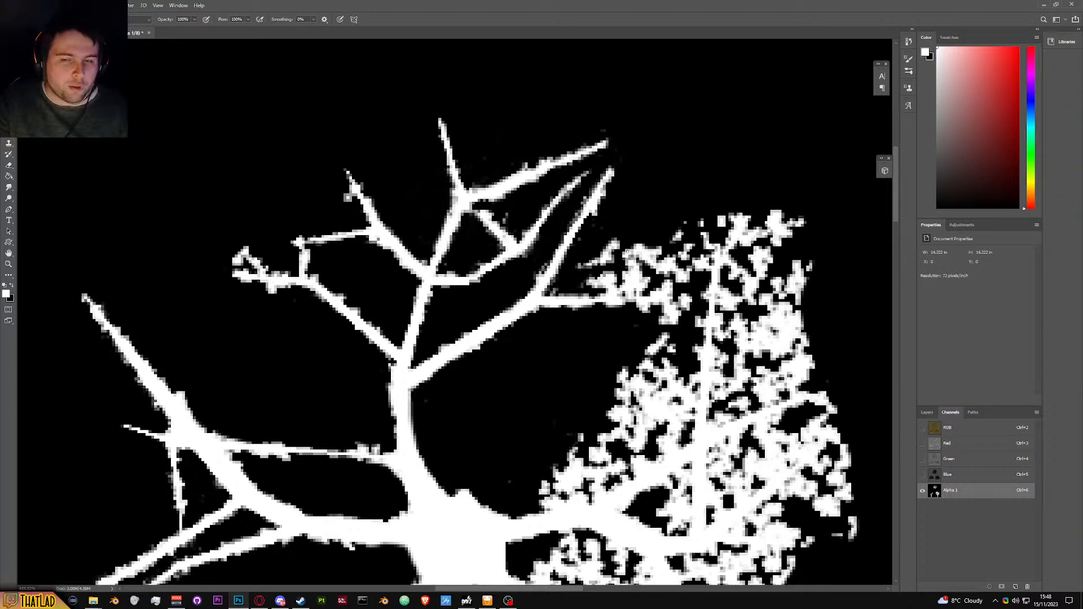
scroll(647, 249, "up", 2)
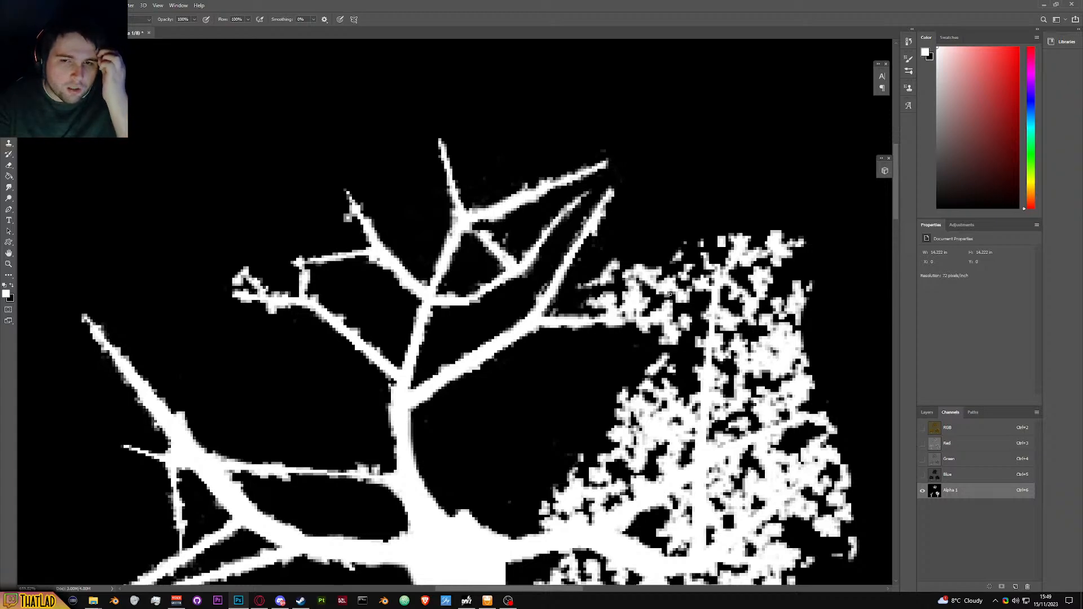
mouse_move(609, 317)
left_mouse_down()
mouse_move(680, 315)
mouse_move(645, 337)
mouse_move(672, 342)
mouse_move(661, 340)
mouse_move(692, 320)
mouse_move(656, 310)
mouse_move(669, 303)
mouse_move(592, 307)
mouse_move(581, 287)
mouse_move(627, 248)
mouse_move(641, 271)
mouse_move(671, 278)
mouse_move(705, 282)
mouse_move(711, 267)
mouse_move(705, 294)
mouse_move(706, 277)
mouse_move(679, 308)
mouse_move(701, 283)
mouse_move(677, 278)
mouse_move(675, 298)
mouse_move(638, 303)
mouse_move(661, 289)
mouse_move(658, 276)
mouse_move(601, 298)
mouse_move(635, 300)
mouse_move(643, 273)
mouse_move(685, 265)
mouse_move(684, 274)
mouse_move(716, 240)
mouse_move(767, 236)
mouse_move(807, 248)
mouse_move(817, 265)
mouse_move(752, 265)
mouse_move(743, 239)
mouse_move(770, 261)
mouse_move(738, 248)
mouse_move(783, 245)
mouse_move(724, 234)
mouse_move(729, 313)
mouse_move(728, 285)
mouse_move(756, 262)
mouse_move(807, 294)
mouse_move(774, 318)
left_mouse_up()
key("x")
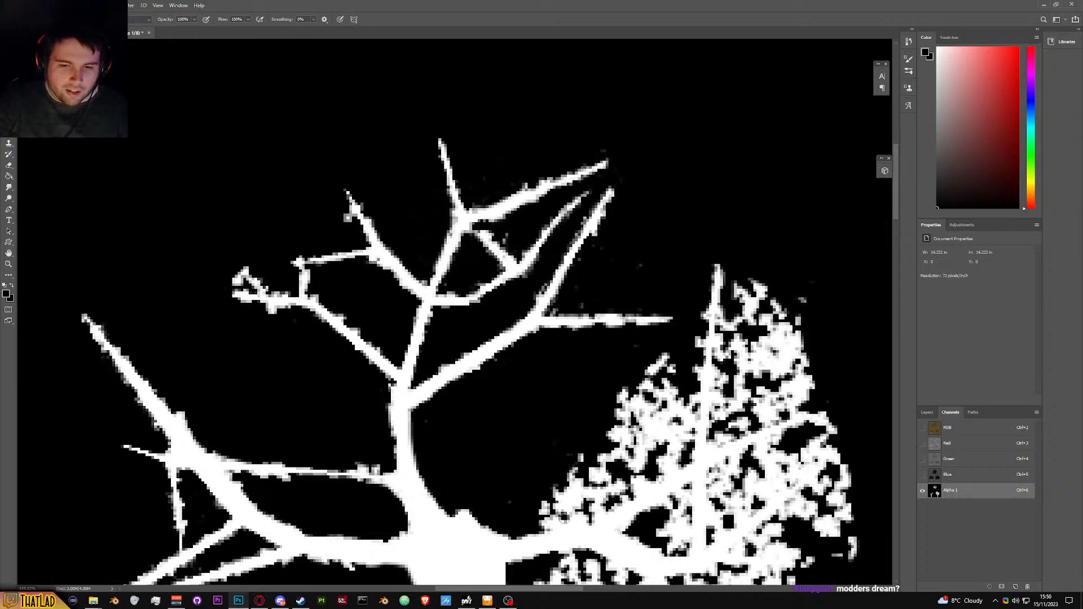
Step: Paint out the leaf cluster above the thick right limb, up to the near side of the vertical branch
left_click_drag(546, 527, 534, 531)
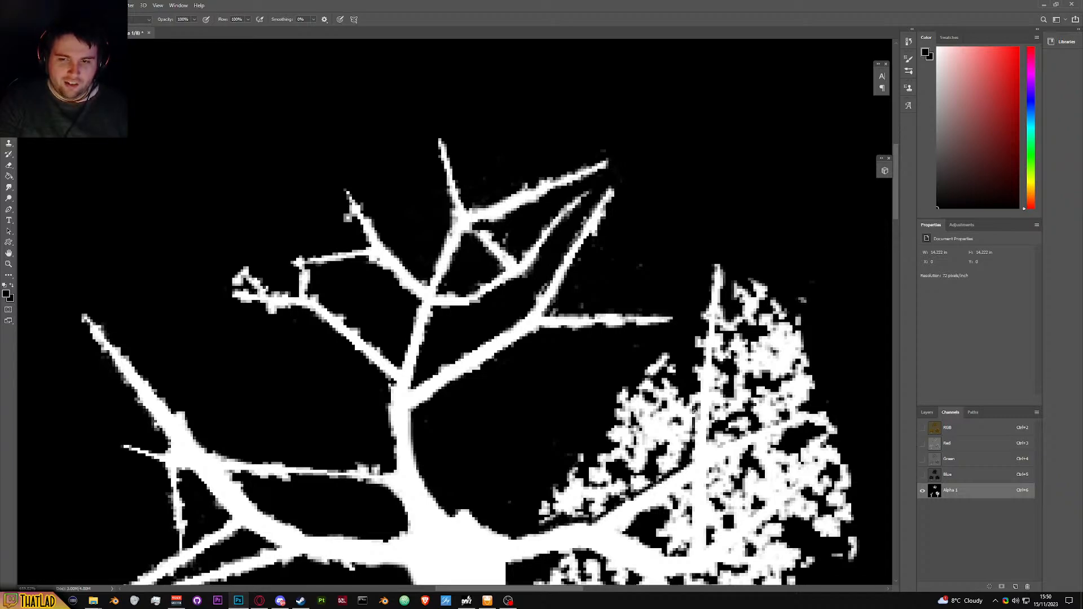
mouse_move(695, 431)
left_mouse_down()
mouse_move(692, 397)
mouse_move(690, 436)
mouse_move(684, 424)
mouse_move(653, 465)
left_mouse_up()
mouse_move(648, 374)
left_mouse_down()
mouse_move(669, 361)
mouse_move(681, 415)
mouse_move(670, 460)
mouse_move(597, 506)
mouse_move(545, 511)
mouse_move(635, 394)
mouse_move(612, 403)
mouse_move(664, 410)
mouse_move(639, 457)
mouse_move(608, 469)
mouse_move(619, 426)
mouse_move(593, 487)
mouse_move(625, 463)
mouse_move(589, 476)
mouse_move(552, 439)
mouse_move(500, 492)
left_mouse_up()
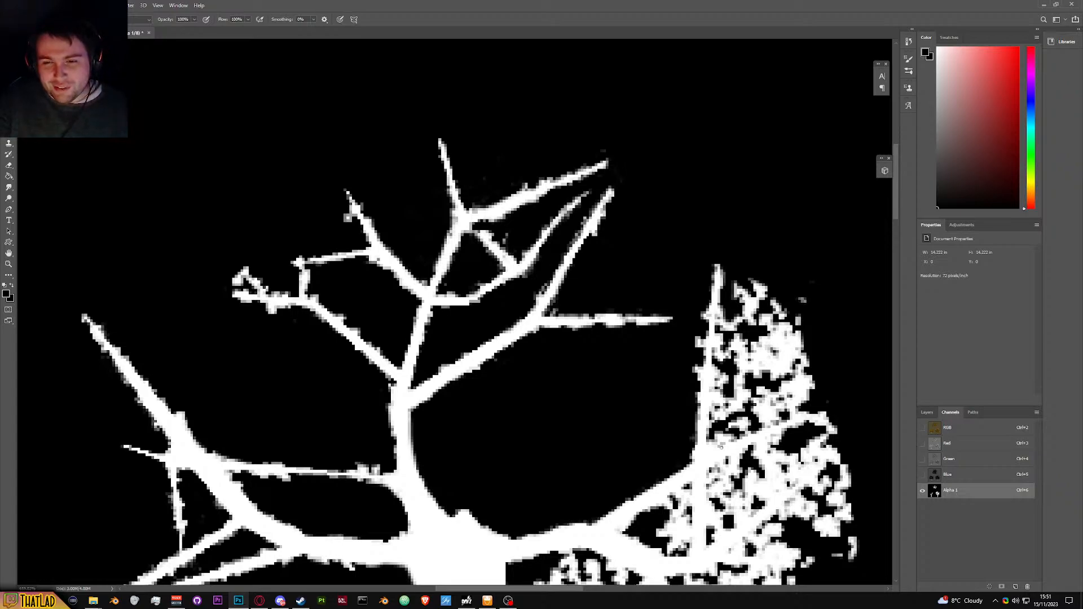
Step: Outline the far side of the vertical branch and the upper edge of the slanted branch in black, separating them from the leaves
left_click_drag(755, 430, 724, 443)
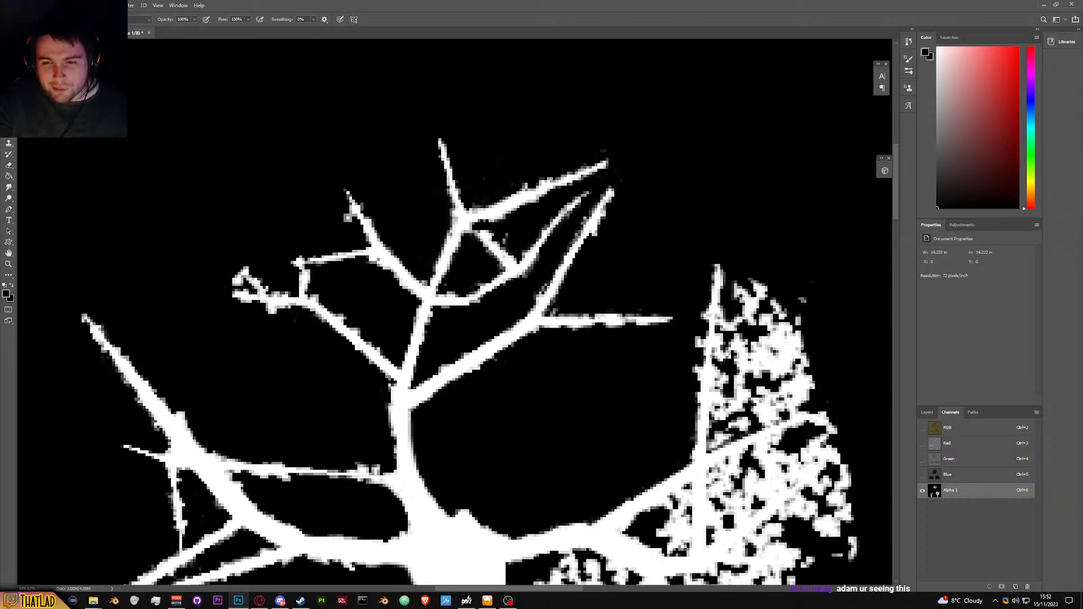
left_click_drag(717, 339, 720, 328)
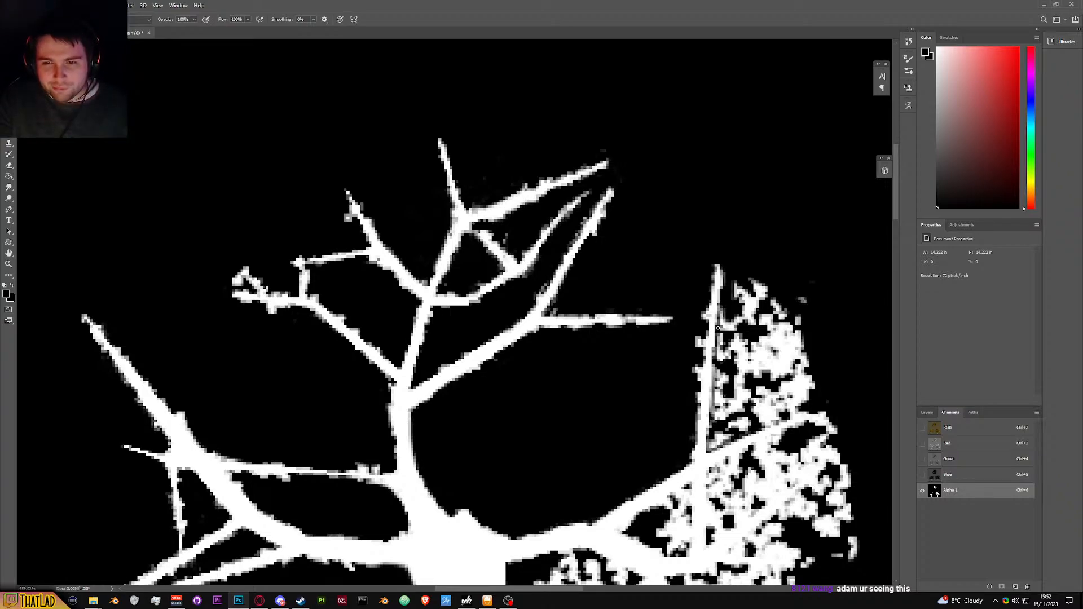
mouse_move(710, 438)
left_mouse_down()
mouse_move(710, 449)
mouse_move(726, 357)
left_mouse_up()
left_click_drag(788, 413, 763, 427)
left_click_drag(821, 405, 740, 432)
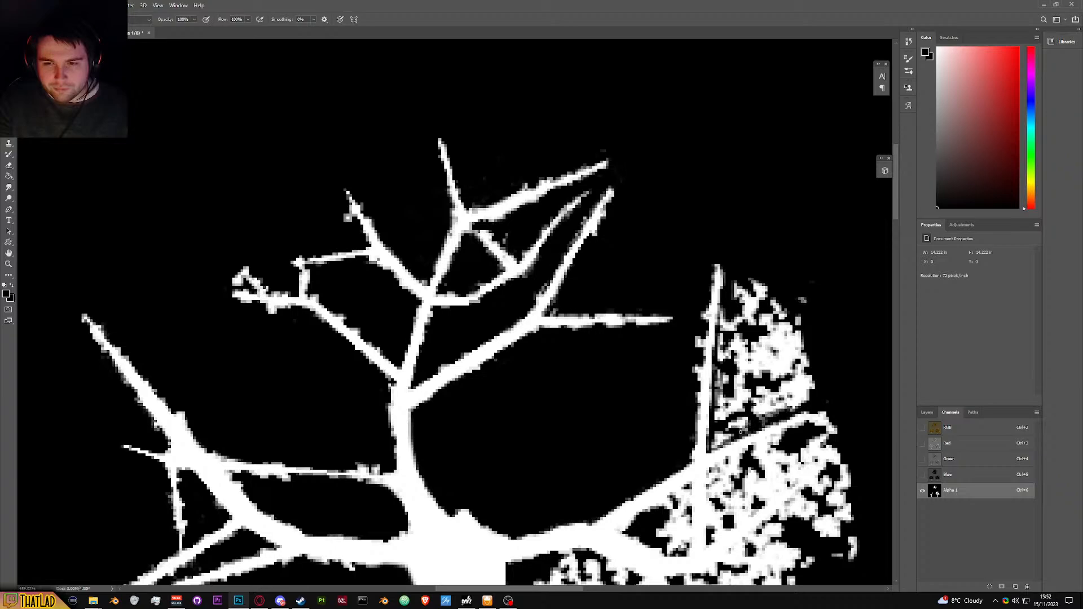
Step: Paint out the remaining leaf cluster between the vertical branch and the slanted branch on its far side
mouse_move(749, 279)
left_mouse_down()
mouse_move(807, 292)
mouse_move(796, 386)
mouse_move(809, 392)
mouse_move(725, 438)
left_mouse_up()
right_click(723, 436, "alt")
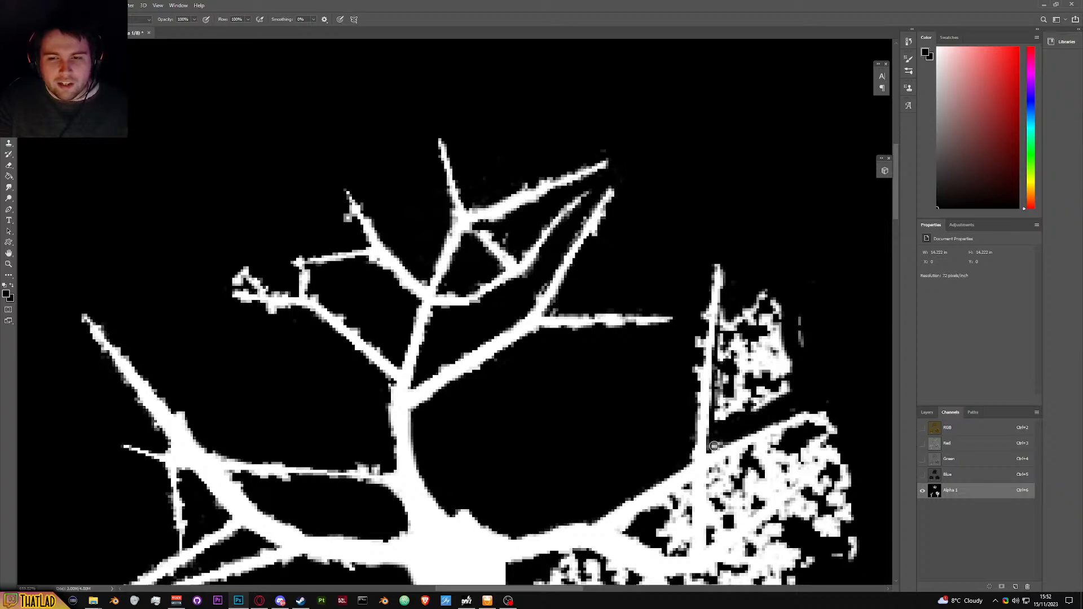
left_click_drag(726, 437, 716, 406)
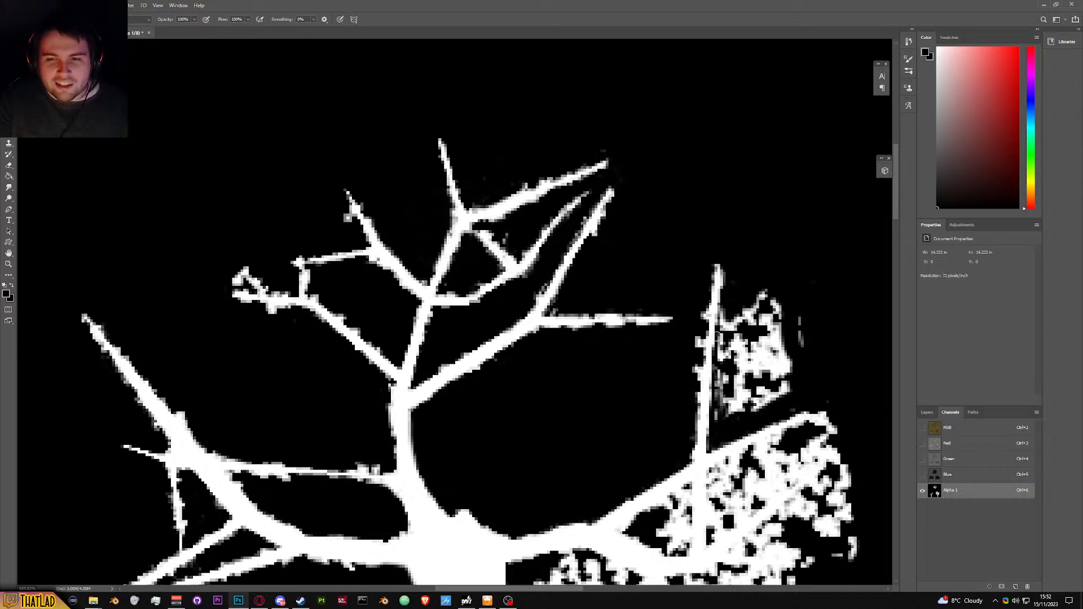
left_click_drag(725, 309, 724, 405)
right_click(727, 368, "alt")
mouse_move(758, 324)
left_mouse_down()
mouse_move(763, 294)
mouse_move(800, 293)
mouse_move(784, 386)
mouse_move(787, 345)
mouse_move(751, 405)
mouse_move(727, 406)
mouse_move(748, 344)
mouse_move(762, 335)
mouse_move(756, 380)
mouse_move(742, 327)
mouse_move(726, 392)
left_mouse_up()
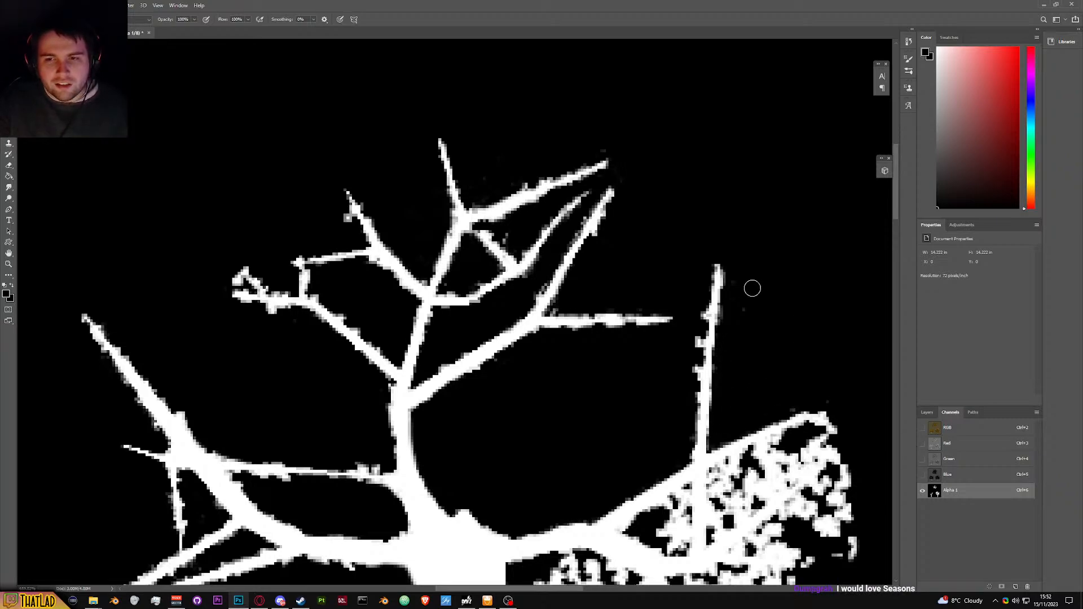
Step: Paint out the leaves inside the small triangle enclosed by the thick right limb, its upper fork and the vertical branch
scroll(757, 402, "down", 3)
scroll(793, 460, "up", 3)
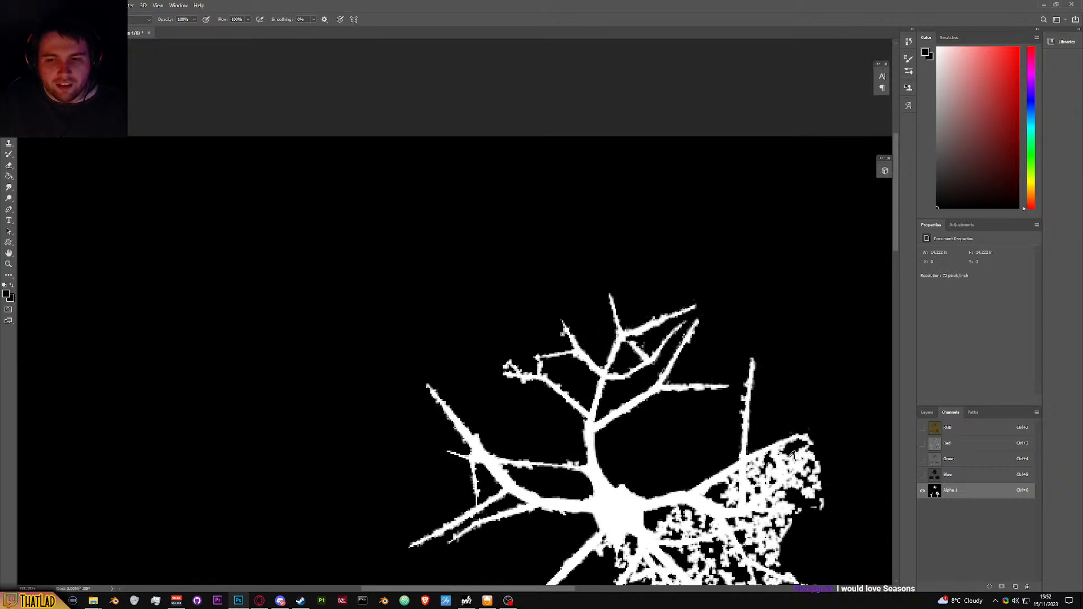
scroll(737, 504, "down", 2)
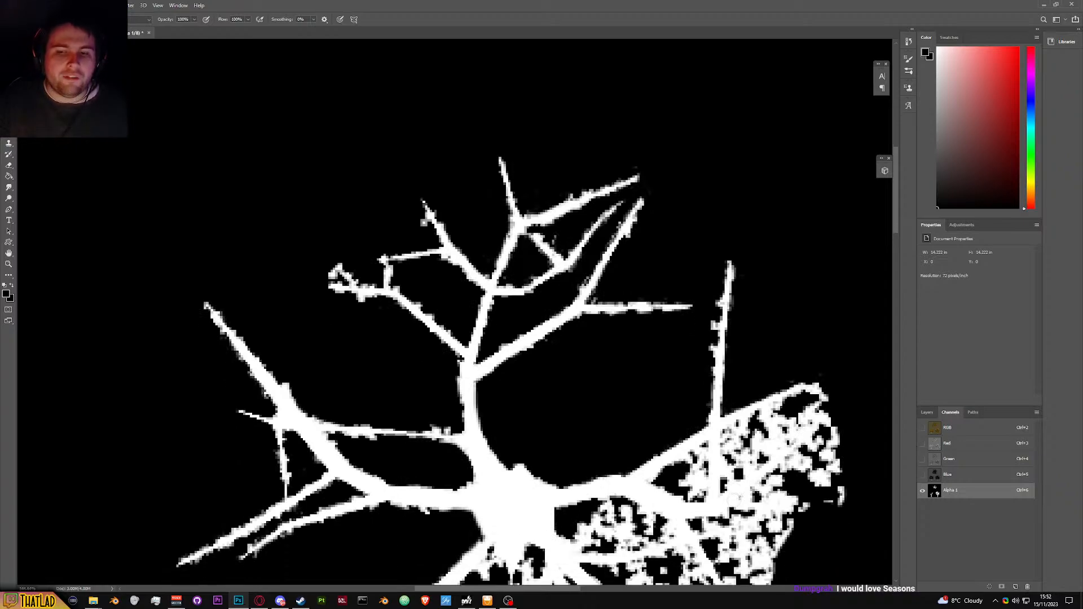
scroll(700, 499, "up", 4)
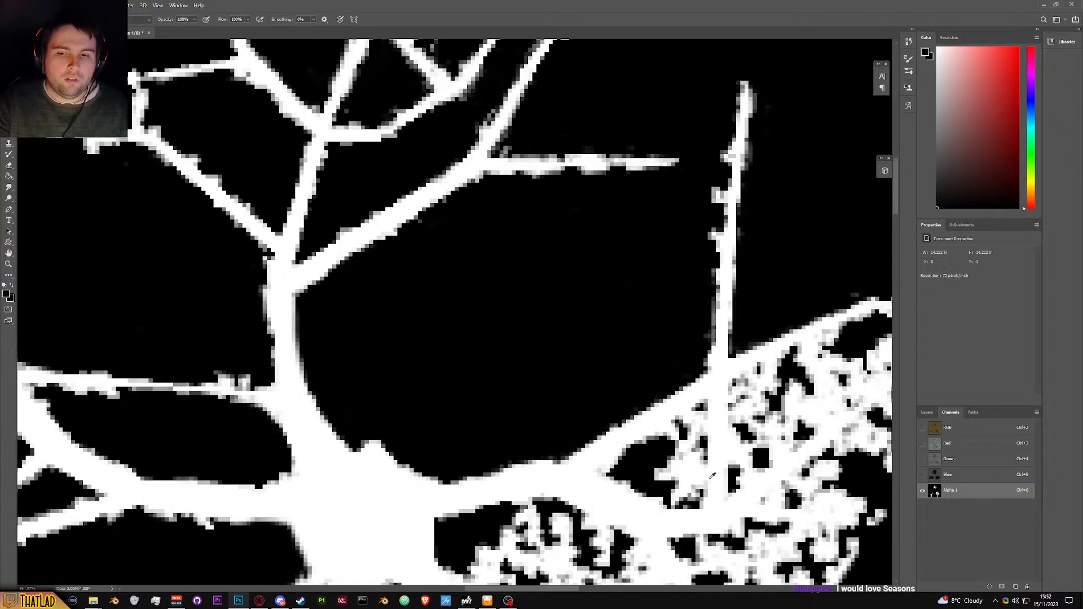
mouse_move(703, 497)
left_mouse_down()
mouse_move(705, 372)
mouse_move(623, 441)
mouse_move(700, 419)
mouse_move(704, 405)
mouse_move(696, 432)
mouse_move(682, 420)
mouse_move(650, 447)
mouse_move(660, 457)
mouse_move(668, 447)
mouse_move(651, 483)
left_mouse_up()
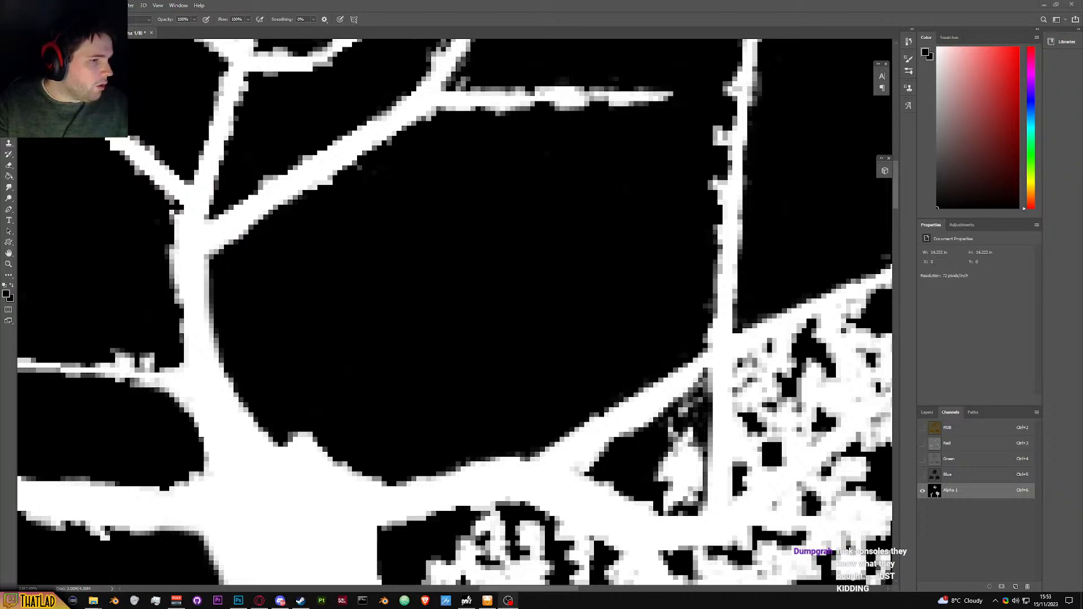
scroll(533, 395, "down", 2)
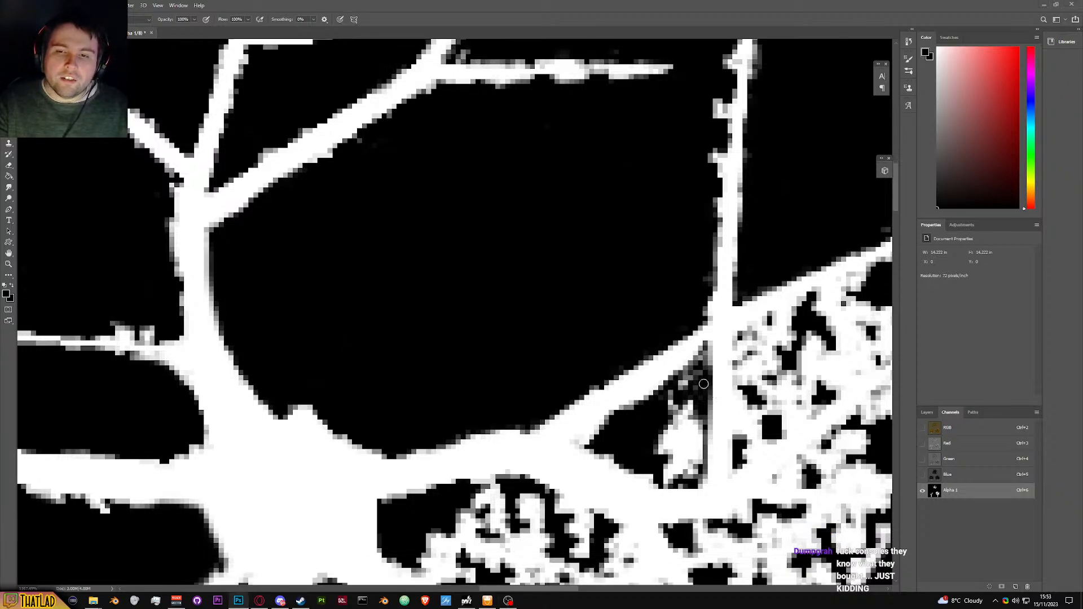
mouse_move(691, 443)
left_mouse_down()
mouse_move(696, 474)
mouse_move(703, 458)
mouse_move(665, 475)
mouse_move(671, 486)
mouse_move(666, 421)
mouse_move(681, 388)
mouse_move(666, 395)
mouse_move(667, 380)
mouse_move(691, 375)
mouse_move(669, 405)
mouse_move(689, 422)
mouse_move(699, 457)
mouse_move(687, 465)
mouse_move(682, 414)
mouse_move(673, 414)
mouse_move(655, 443)
mouse_move(670, 465)
mouse_move(685, 406)
left_mouse_up()
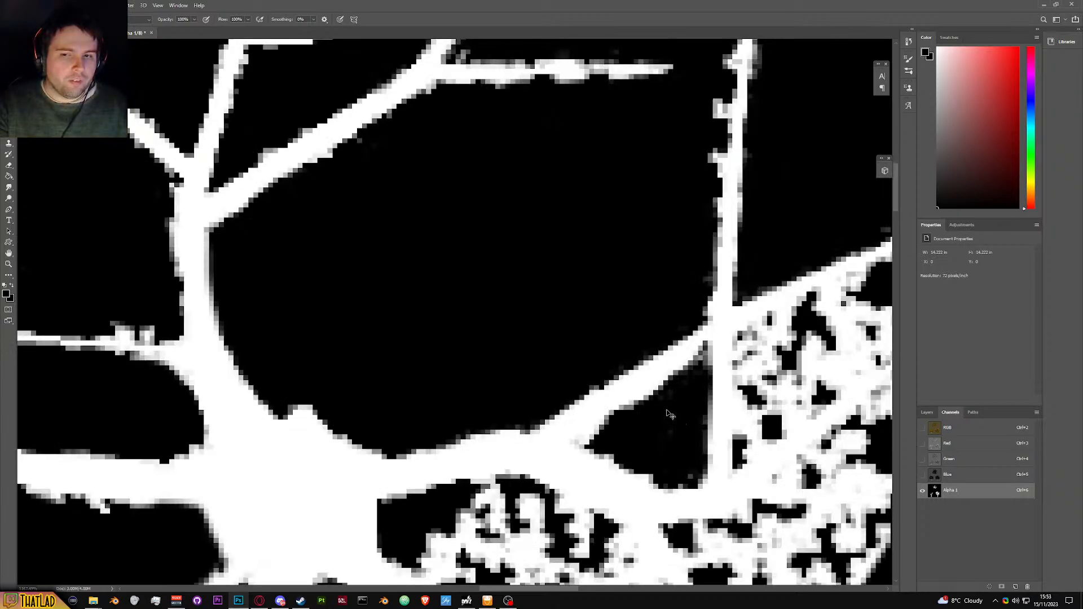
Step: Paint out the leaves below the slanted branch, leaving a second thinner slanted twig, and clean the vertical branch's edge between them
scroll(667, 415, "right", 5)
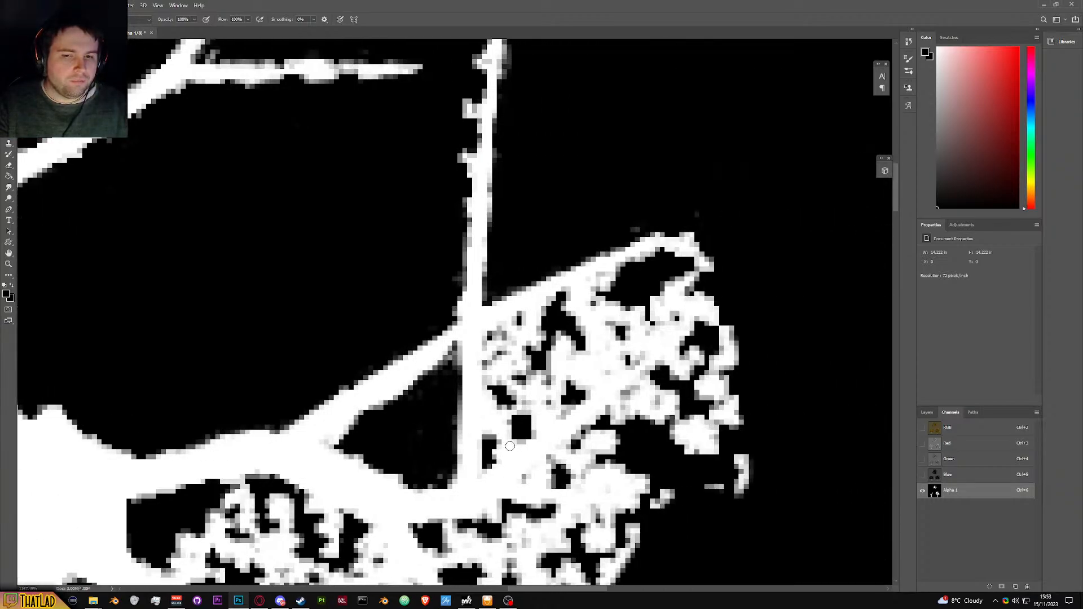
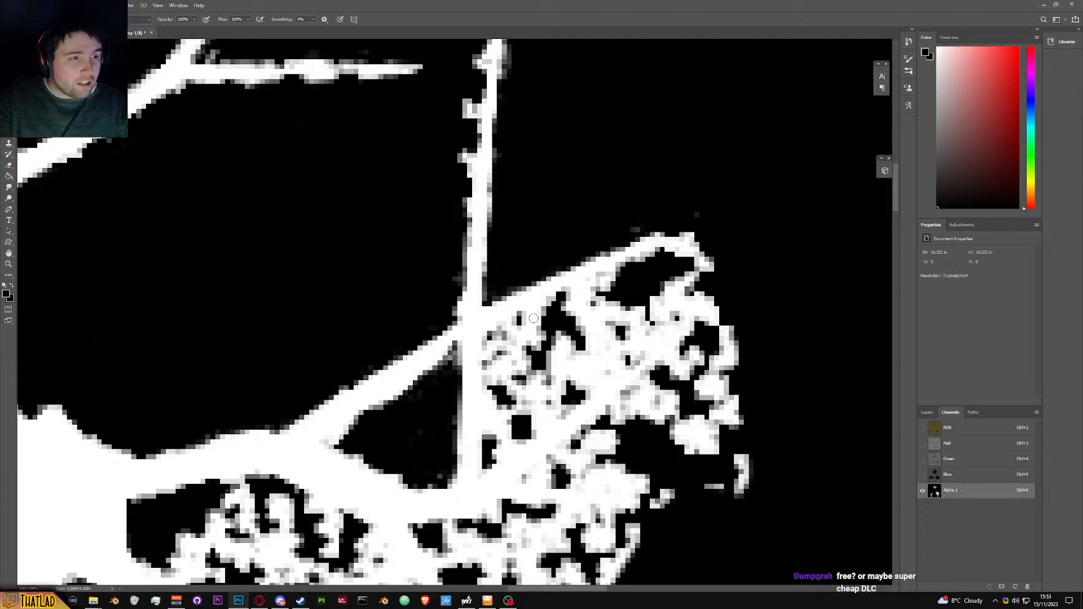
mouse_move(613, 289)
left_mouse_down()
mouse_move(579, 291)
mouse_move(484, 339)
mouse_move(489, 462)
mouse_move(520, 437)
left_mouse_up()
mouse_move(601, 379)
left_mouse_down()
mouse_move(501, 463)
mouse_move(643, 344)
mouse_move(590, 378)
mouse_move(660, 320)
mouse_move(628, 350)
mouse_move(641, 344)
mouse_move(601, 376)
mouse_move(651, 320)
mouse_move(688, 304)
mouse_move(686, 317)
mouse_move(652, 296)
mouse_move(652, 271)
mouse_move(672, 293)
mouse_move(658, 310)
mouse_move(680, 285)
mouse_move(600, 294)
mouse_move(492, 346)
mouse_move(510, 348)
mouse_move(491, 378)
mouse_move(491, 367)
mouse_move(491, 415)
mouse_move(521, 376)
mouse_move(594, 372)
mouse_move(559, 420)
mouse_move(499, 455)
mouse_move(592, 346)
mouse_move(645, 317)
mouse_move(604, 344)
mouse_move(562, 334)
mouse_move(497, 366)
mouse_move(522, 371)
mouse_move(586, 340)
mouse_move(546, 383)
mouse_move(570, 384)
mouse_move(554, 407)
mouse_move(513, 424)
mouse_move(506, 443)
mouse_move(517, 356)
mouse_move(628, 292)
mouse_move(533, 332)
mouse_move(573, 304)
mouse_move(665, 288)
mouse_move(660, 305)
mouse_move(725, 326)
mouse_move(717, 406)
mouse_move(745, 454)
mouse_move(722, 418)
mouse_move(735, 401)
mouse_move(701, 496)
mouse_move(691, 429)
mouse_move(702, 354)
mouse_move(666, 367)
mouse_move(620, 417)
mouse_move(683, 398)
mouse_move(696, 428)
mouse_move(682, 382)
mouse_move(723, 378)
left_mouse_up()
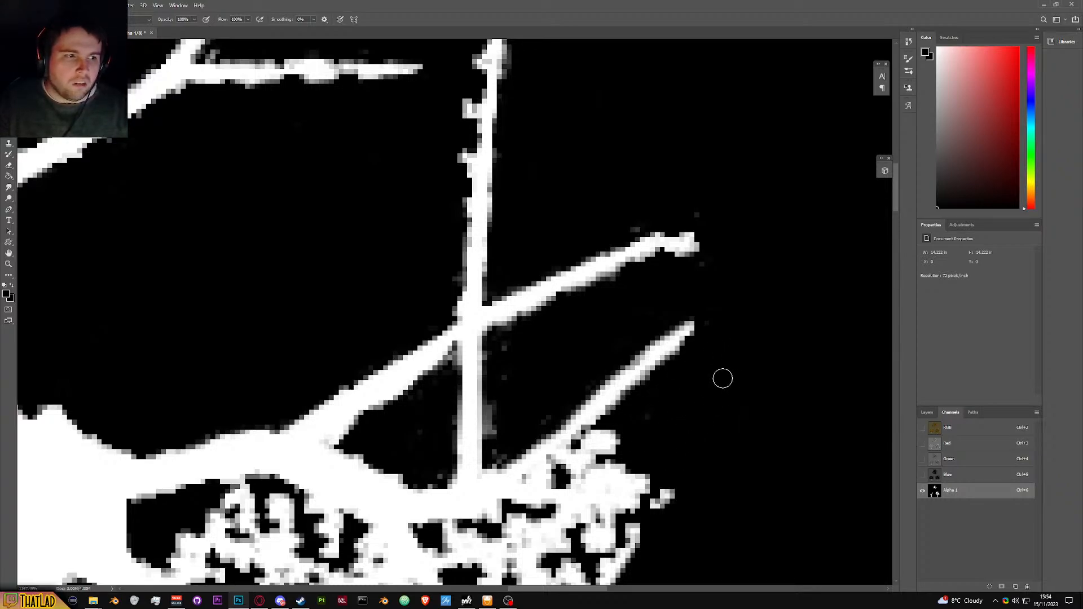
scroll(723, 379, "down", 1)
mouse_move(509, 390)
left_mouse_down()
mouse_move(497, 429)
mouse_move(506, 397)
left_mouse_up()
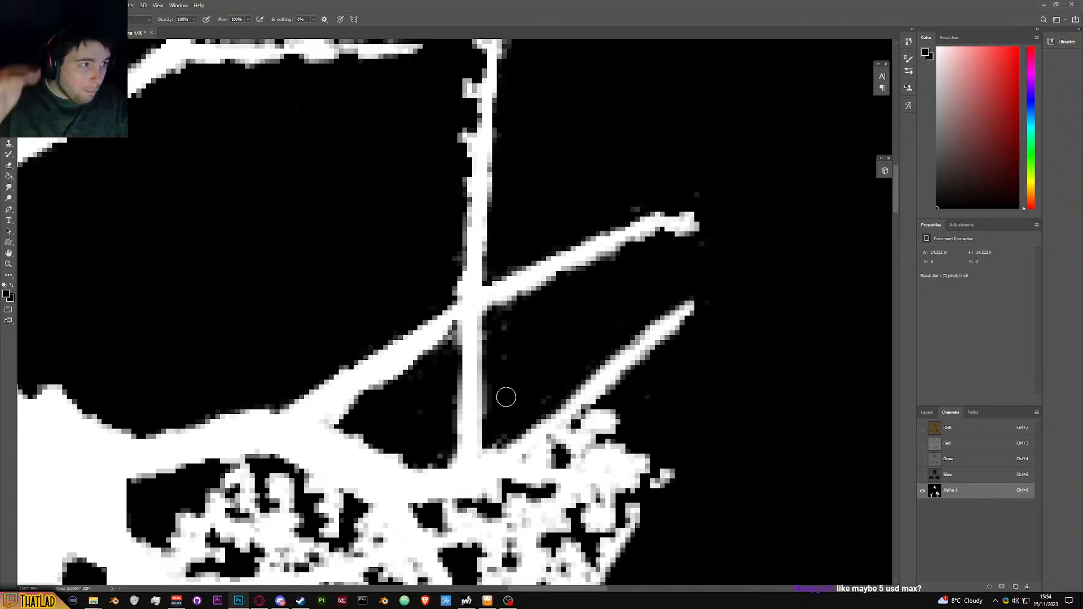
Step: Switch to Steam and search the store for "Livonia"
scroll(506, 397, "up", 1)
left_click(300, 600)
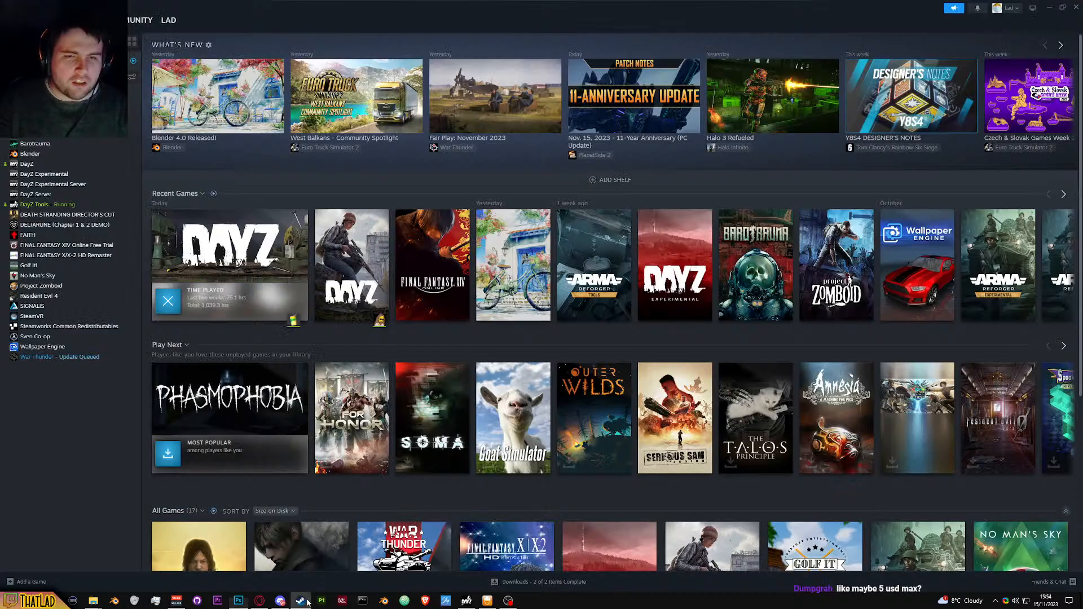
left_click(47, 163)
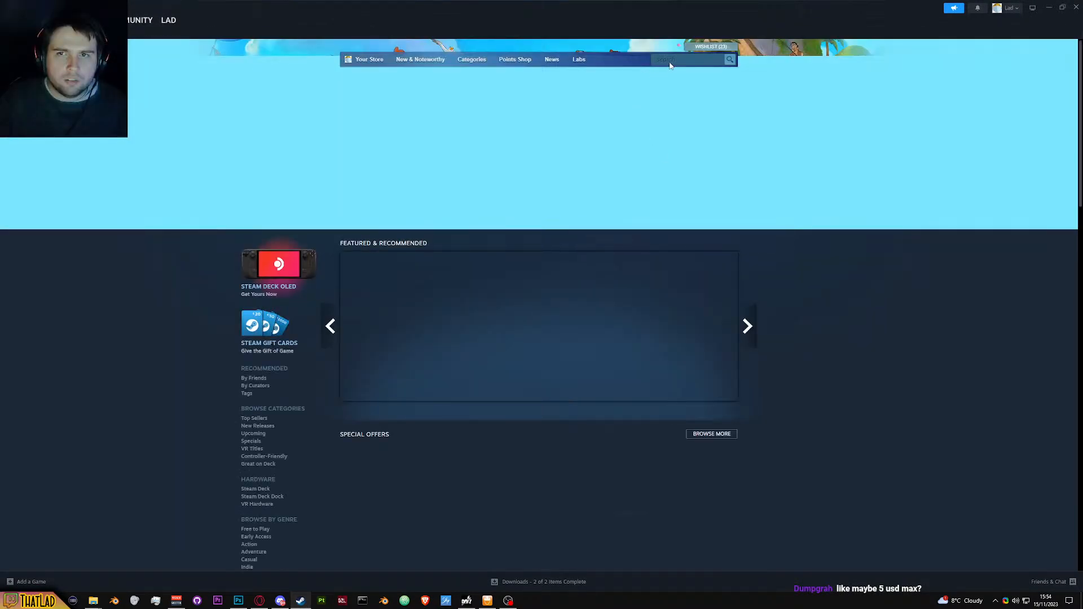
left_click(671, 61)
type("Livonia")
key("Return")
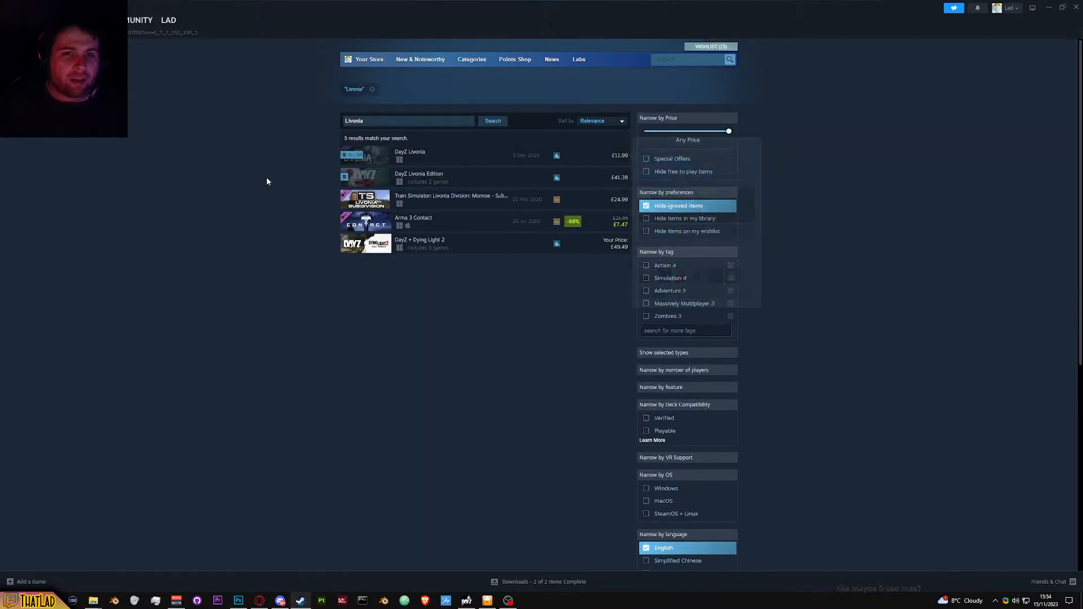
Step: Open the DayZ Livonia store page, entering a birth date to pass the age check
left_click(538, 286)
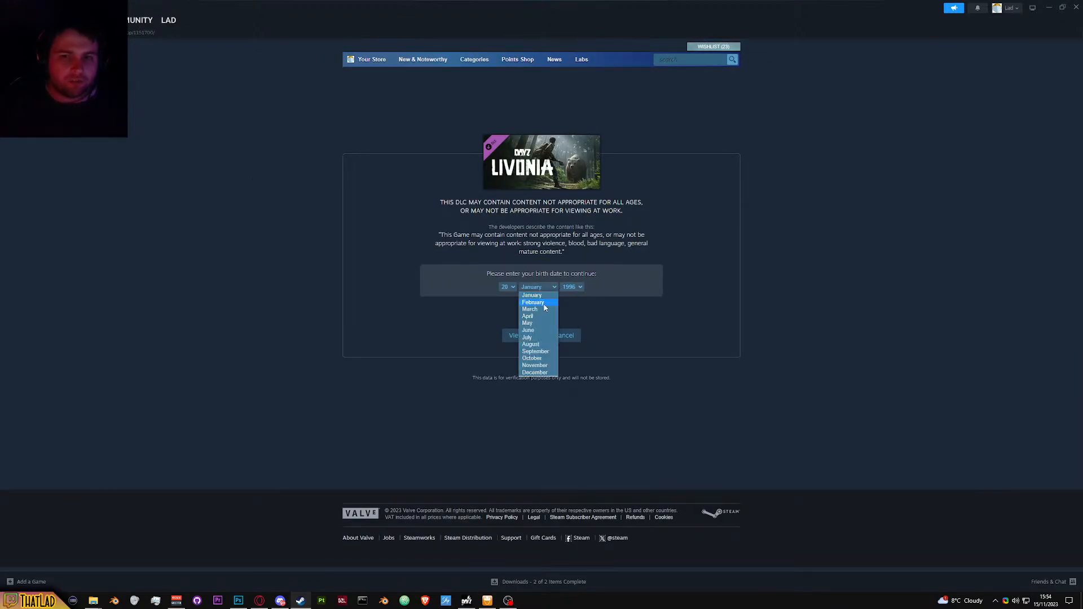
left_click(536, 351)
left_click(527, 337)
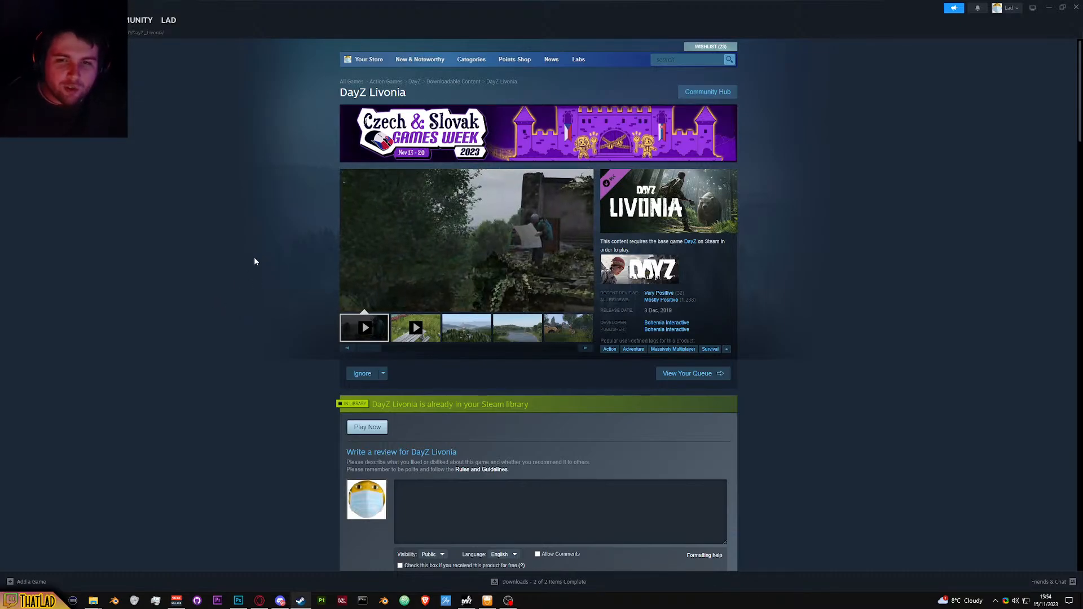
Step: Review the DayZ Livonia page's purchase options, description and system requirements, and open the account's own Steam profile
scroll(254, 261, "down", 4)
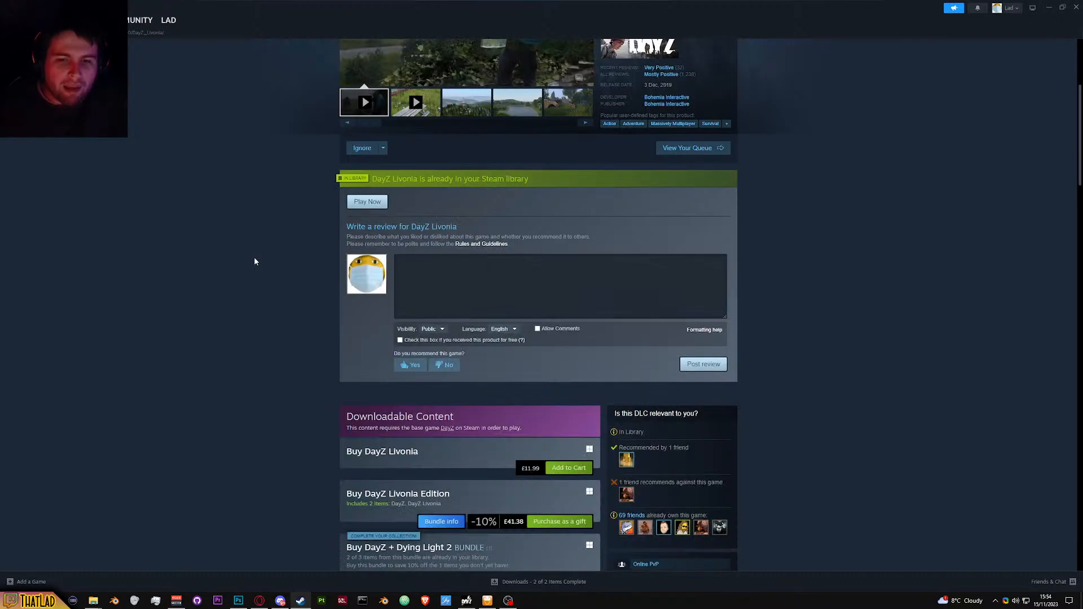
scroll(254, 261, "down", 2)
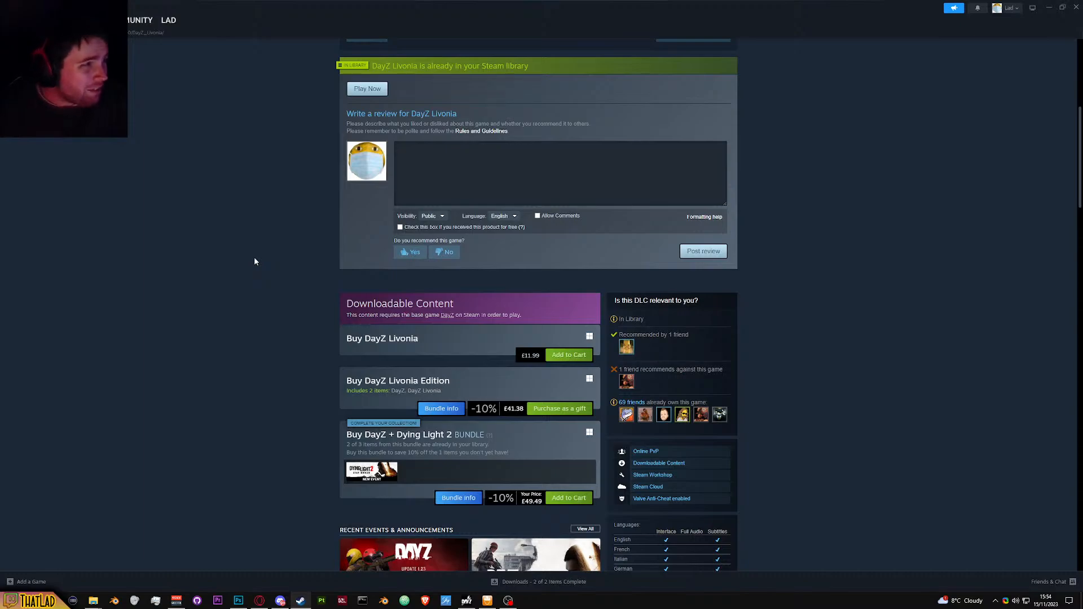
scroll(255, 261, "down", 2)
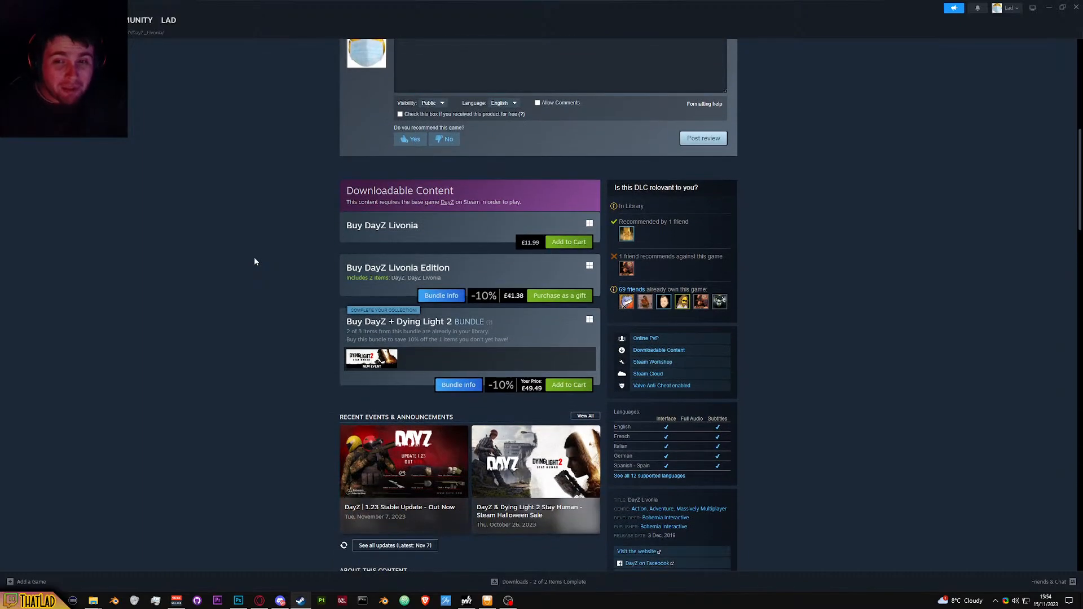
scroll(254, 262, "down", 6)
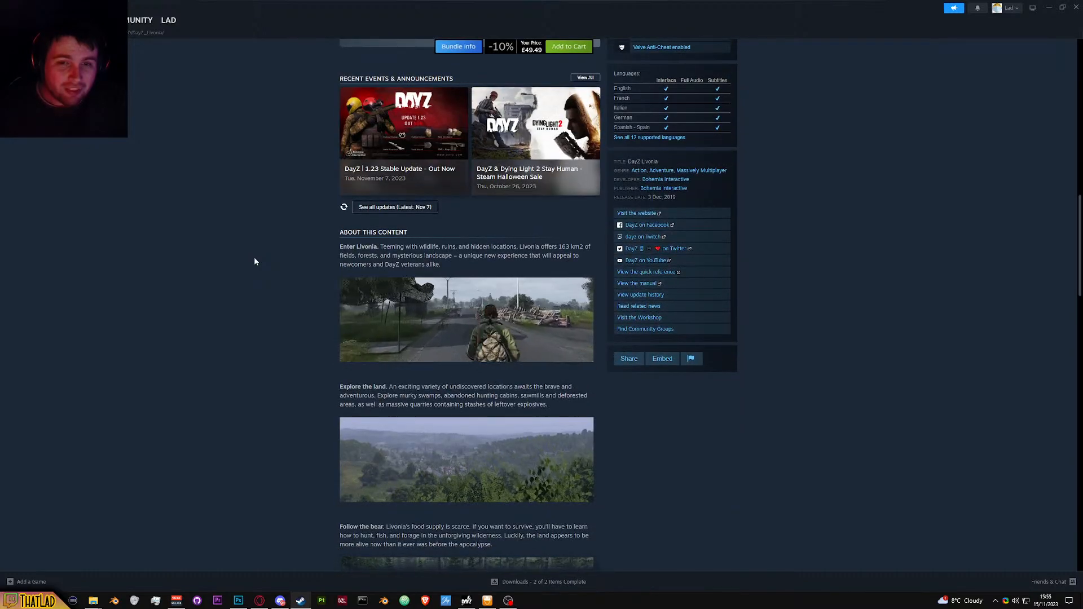
scroll(254, 261, "down", 2)
scroll(254, 261, "down", 4)
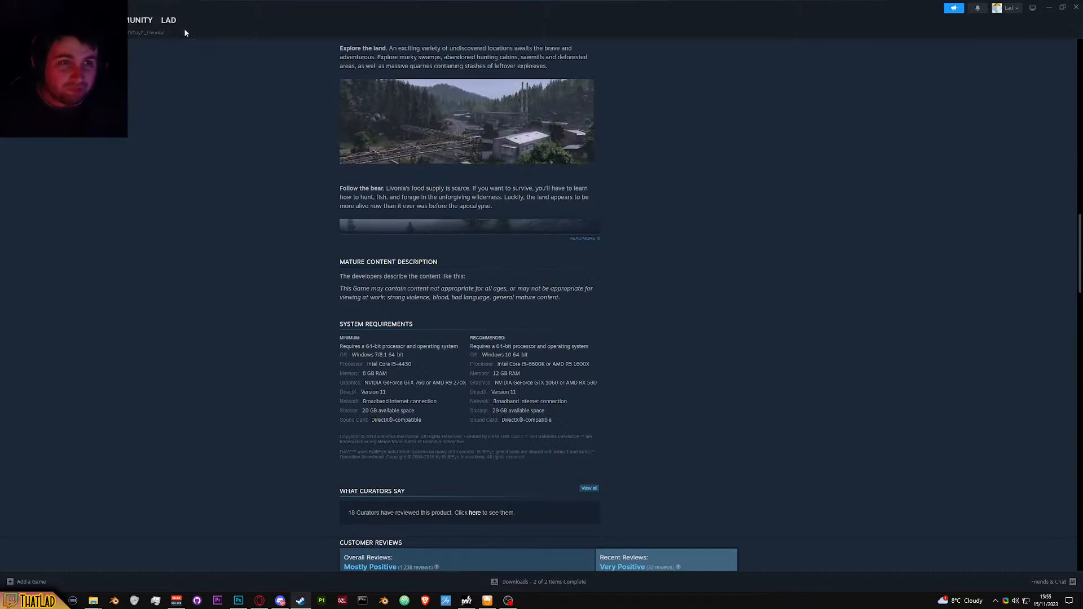
left_click(173, 50)
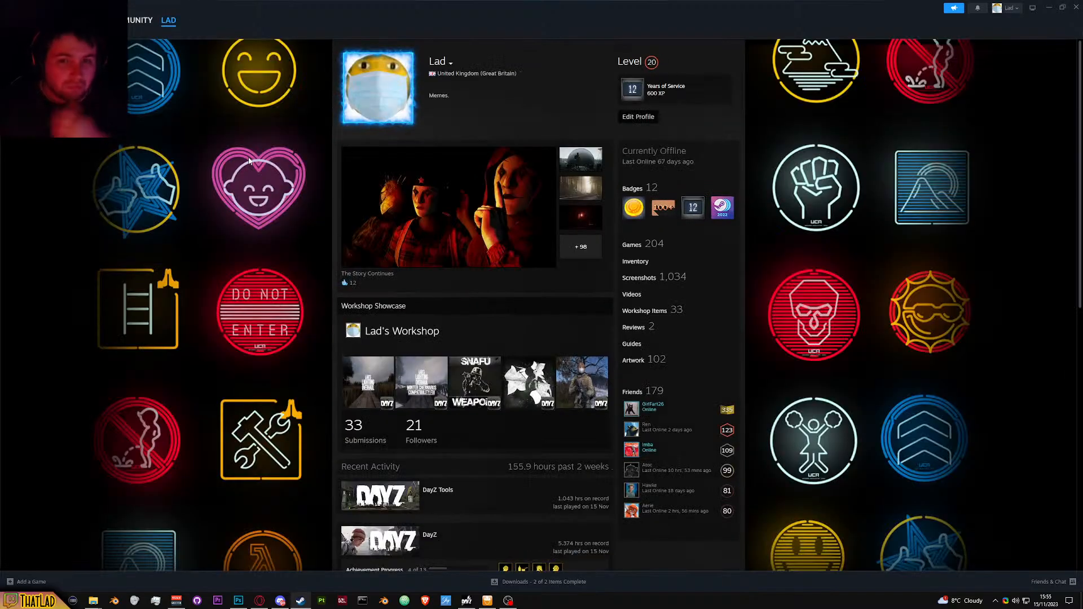
Step: Return to Photoshop and paint out the leaves in the enclosed opening between the thick right limb and the branch below it
left_click(238, 601)
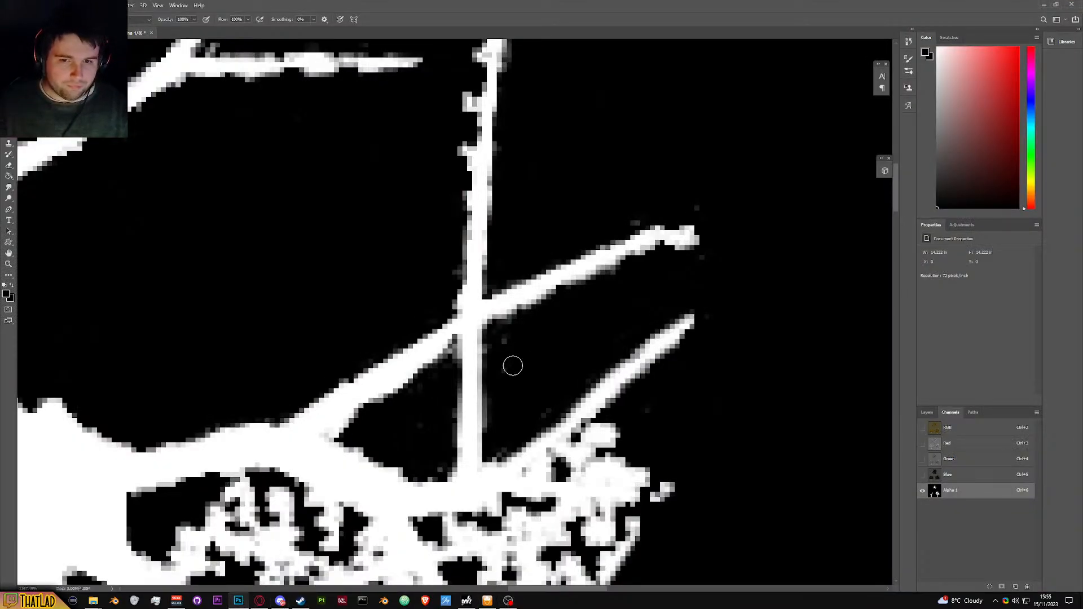
scroll(510, 368, "down", 4)
scroll(509, 370, "down", 3)
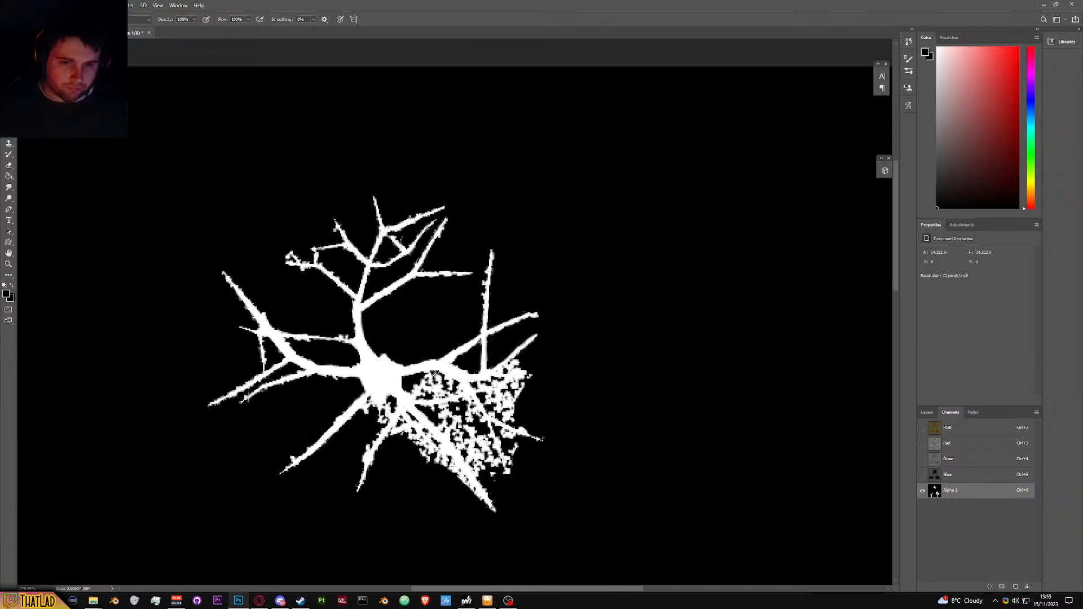
scroll(357, 406, "up", 5)
mouse_move(357, 410)
left_mouse_down()
mouse_move(377, 431)
mouse_move(364, 429)
mouse_move(381, 392)
mouse_move(411, 379)
mouse_move(409, 369)
mouse_move(485, 395)
left_mouse_up()
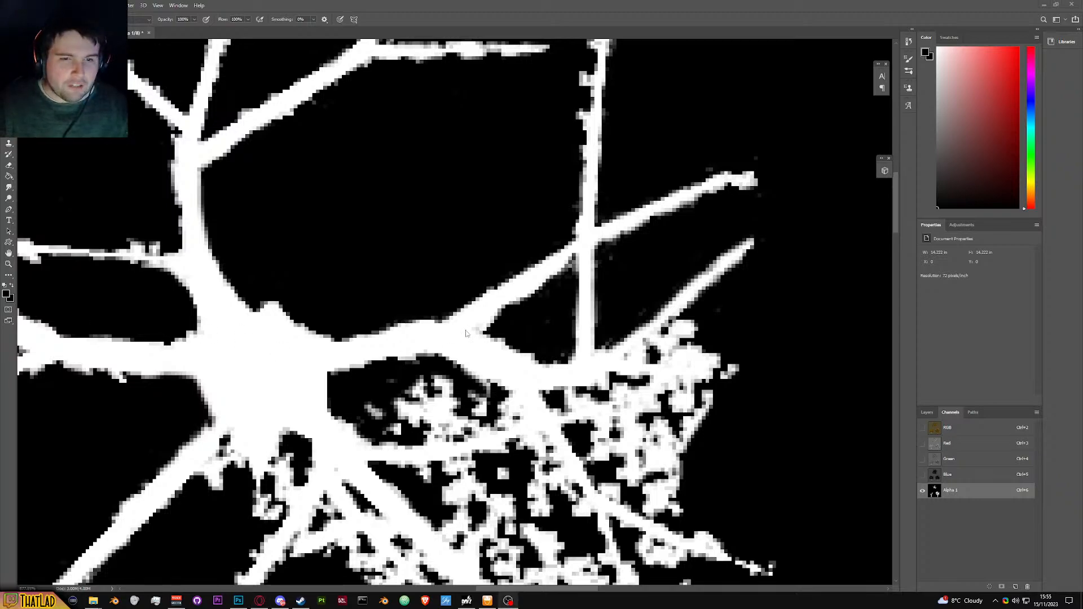
mouse_move(415, 385)
left_mouse_down()
mouse_move(423, 408)
mouse_move(366, 409)
mouse_move(382, 423)
mouse_move(464, 428)
mouse_move(484, 410)
mouse_move(456, 378)
mouse_move(391, 387)
mouse_move(441, 405)
mouse_move(463, 378)
mouse_move(485, 402)
mouse_move(432, 433)
mouse_move(477, 423)
left_mouse_up()
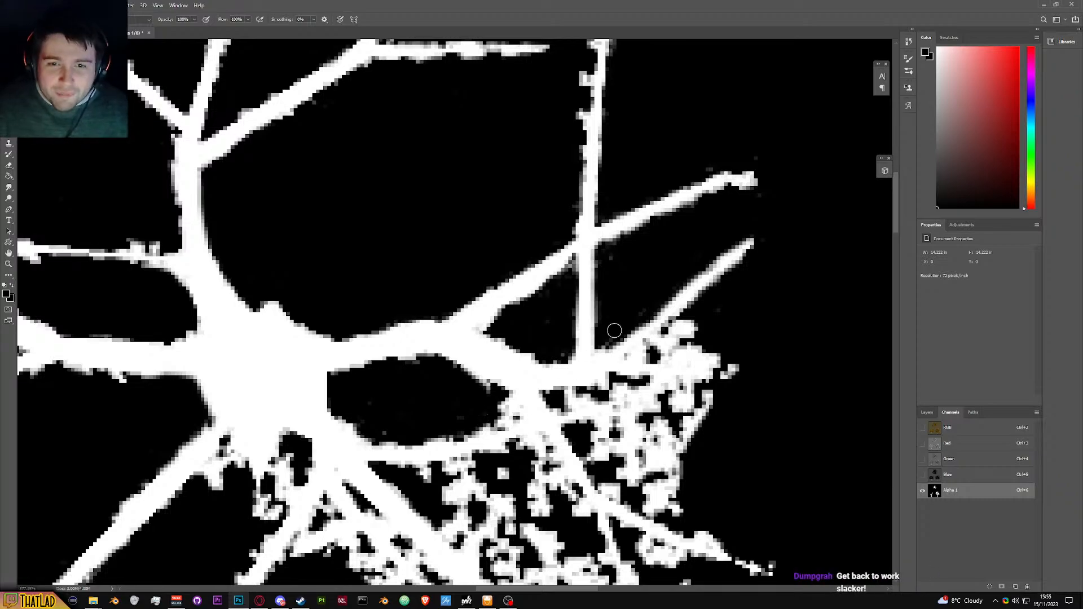
Step: Paint out the leaf remnants under the trunk's centre, between the long lower-left branch and the short branch beside it
scroll(680, 335, "down", 5)
scroll(524, 403, "up", 4)
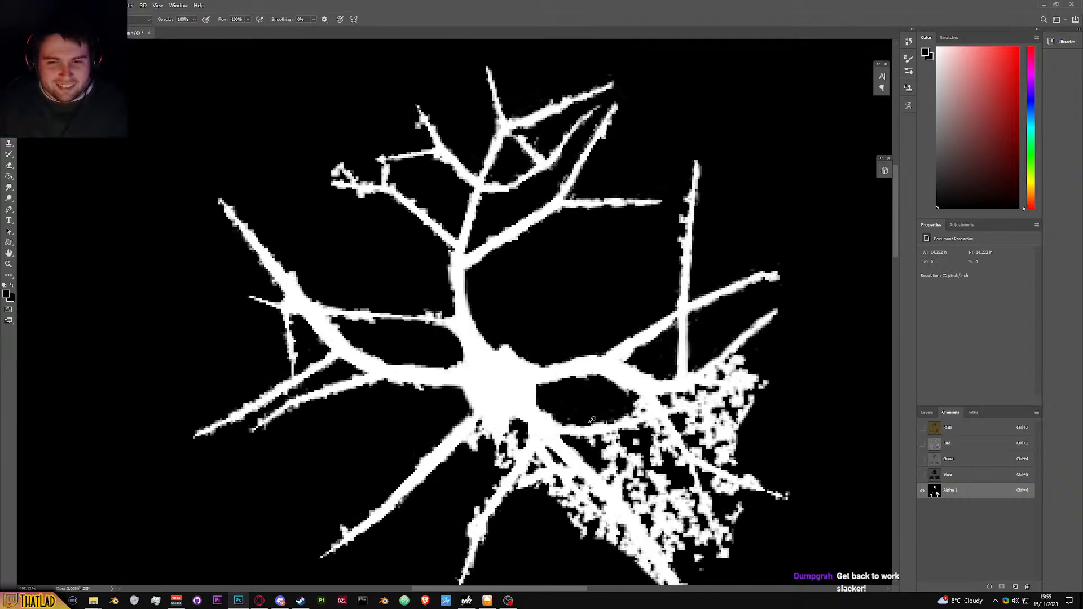
mouse_move(524, 402)
left_mouse_down()
mouse_move(541, 416)
mouse_move(509, 402)
mouse_move(517, 409)
left_mouse_up()
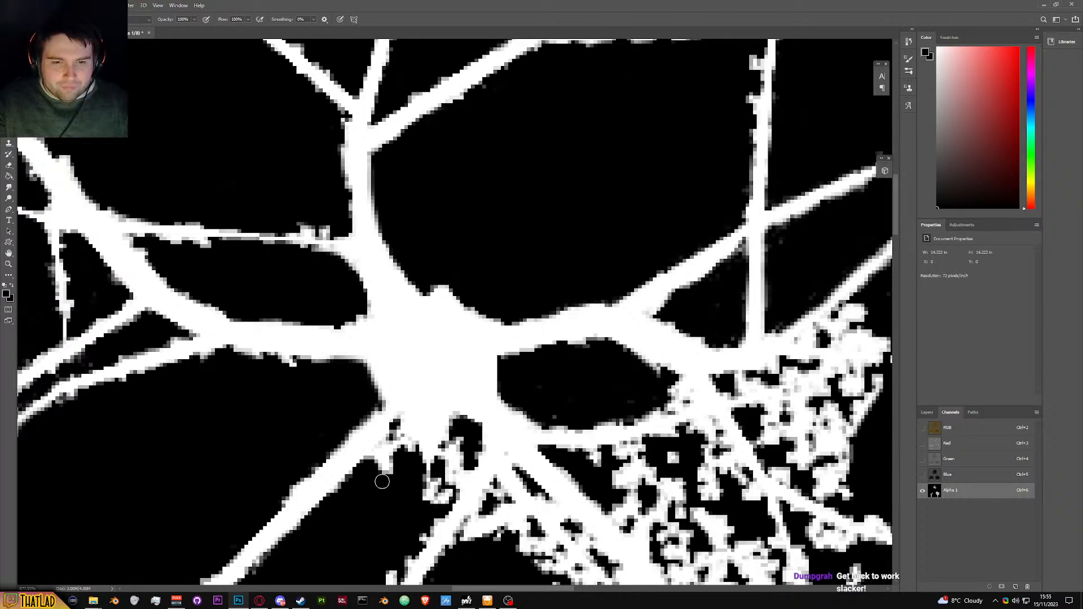
mouse_move(441, 464)
left_mouse_down()
mouse_move(431, 488)
mouse_move(429, 468)
mouse_move(435, 500)
mouse_move(445, 491)
left_mouse_up()
scroll(447, 465, "down", 6)
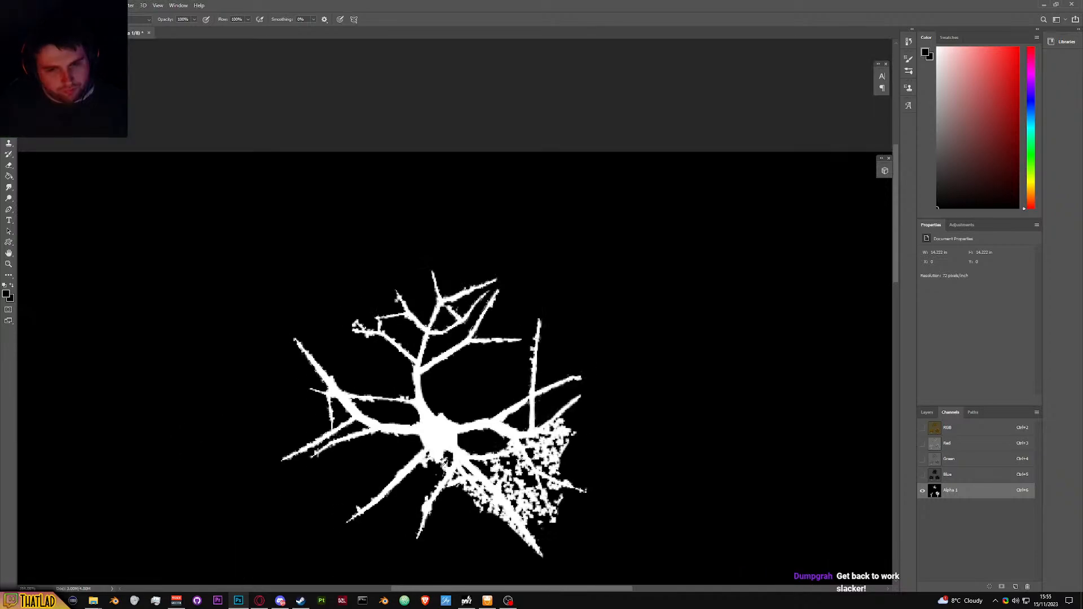
scroll(460, 495, "up", 3)
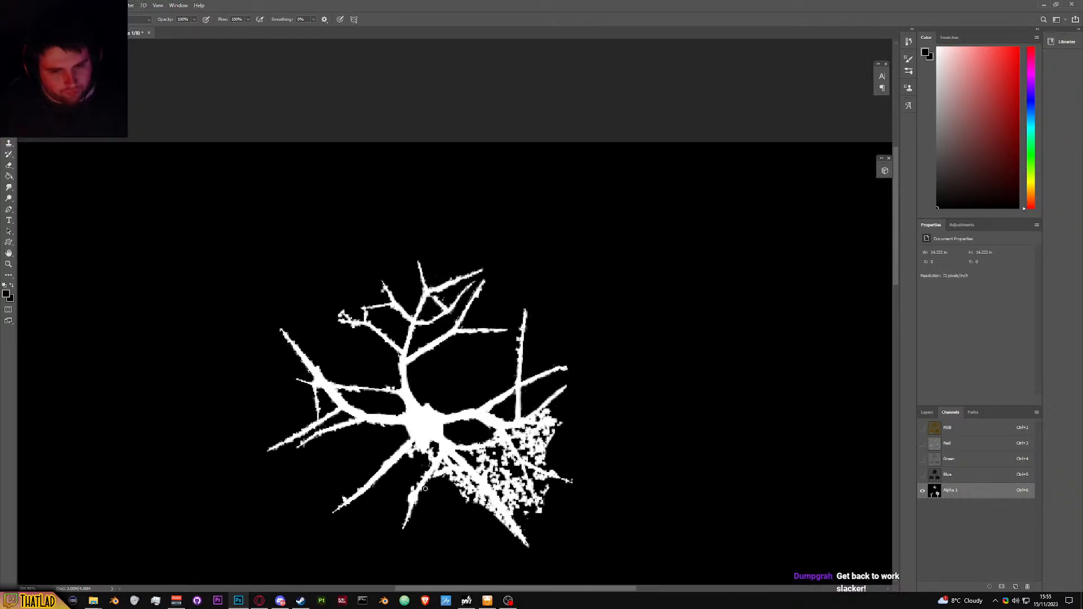
scroll(415, 375, "up", 5)
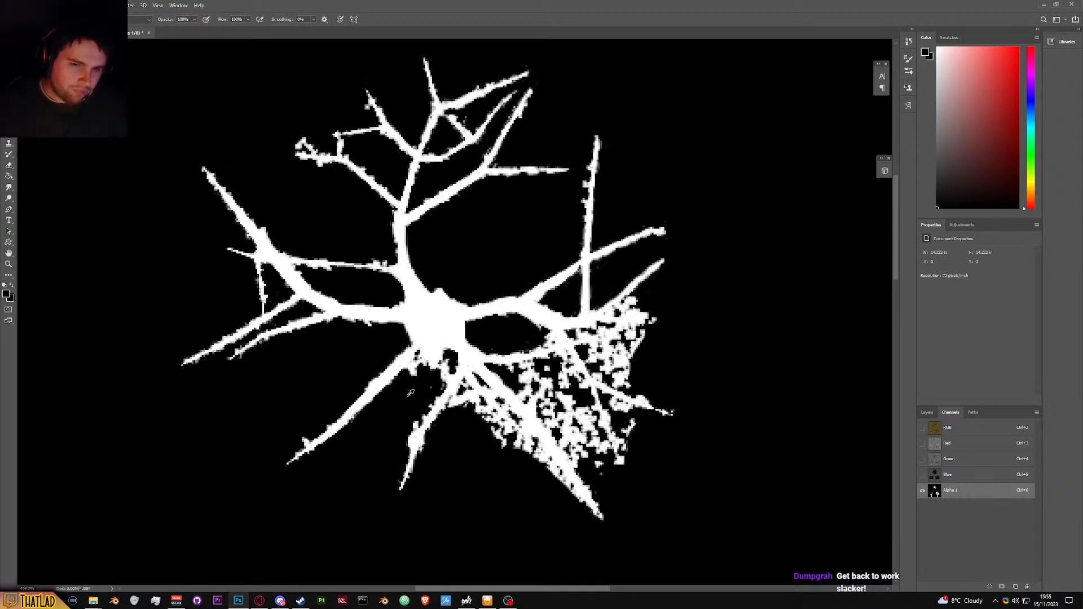
mouse_move(422, 336)
left_mouse_down()
mouse_move(431, 302)
mouse_move(441, 312)
mouse_move(411, 353)
left_mouse_up()
mouse_move(135, 500)
left_mouse_down()
mouse_move(145, 515)
mouse_move(174, 484)
left_mouse_up()
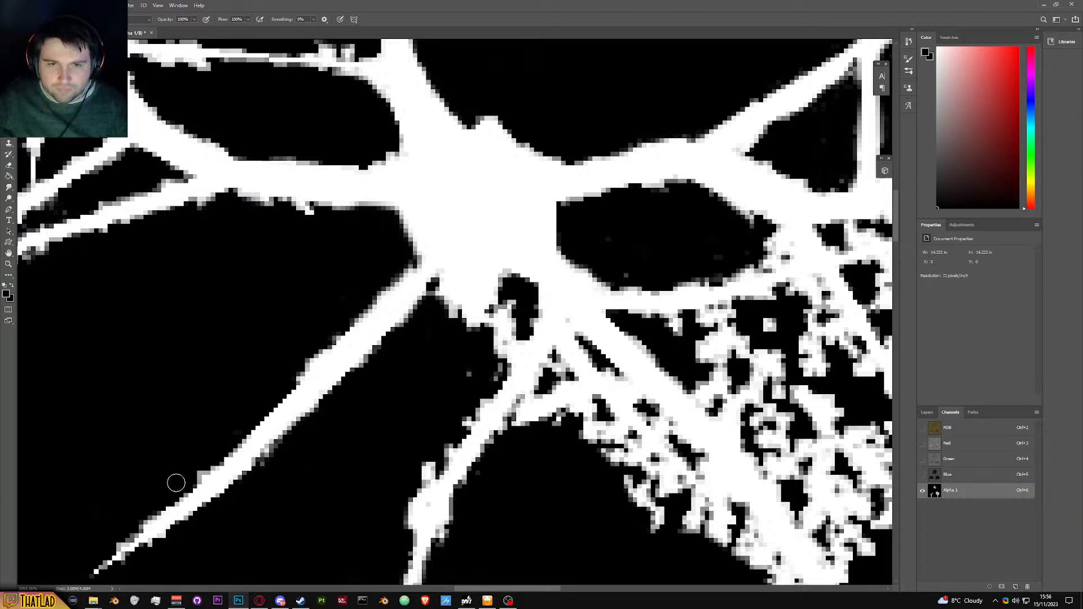
mouse_move(489, 354)
left_mouse_down()
mouse_move(514, 308)
mouse_move(499, 312)
mouse_move(490, 366)
mouse_move(499, 369)
mouse_move(484, 343)
left_mouse_up()
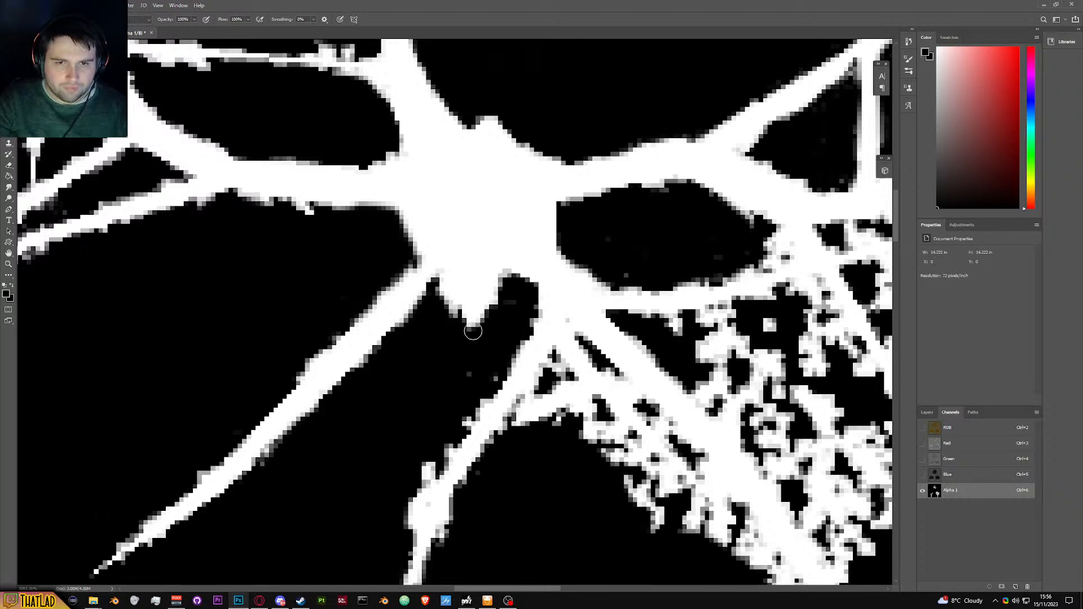
Step: Show the RGB channels over the alpha mask to compare it with the colour texture, hide them again and restore black for painting
scroll(496, 317, "down", 8)
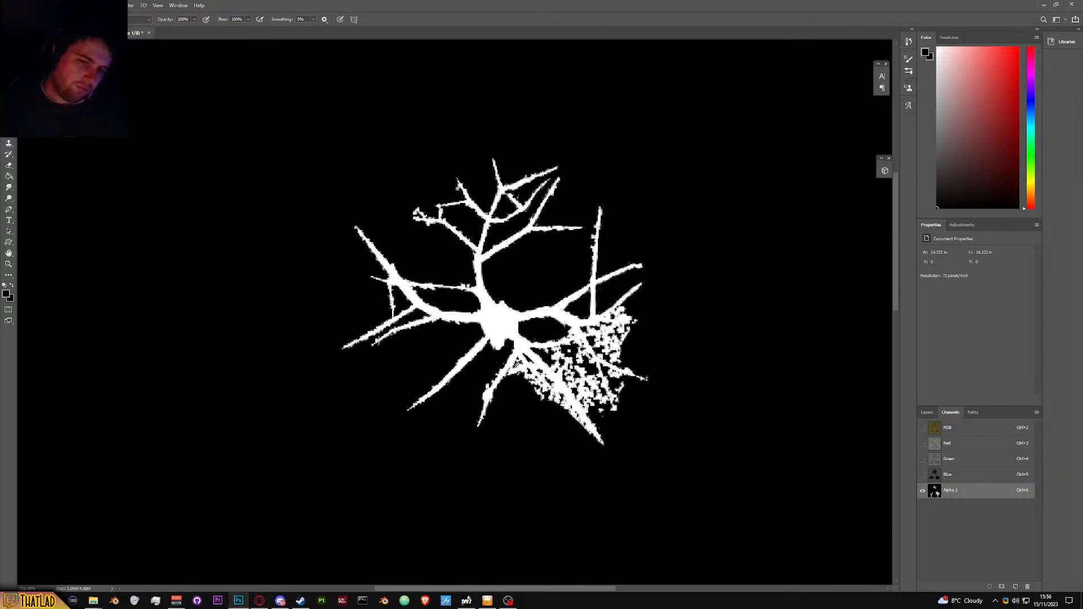
left_click(923, 429)
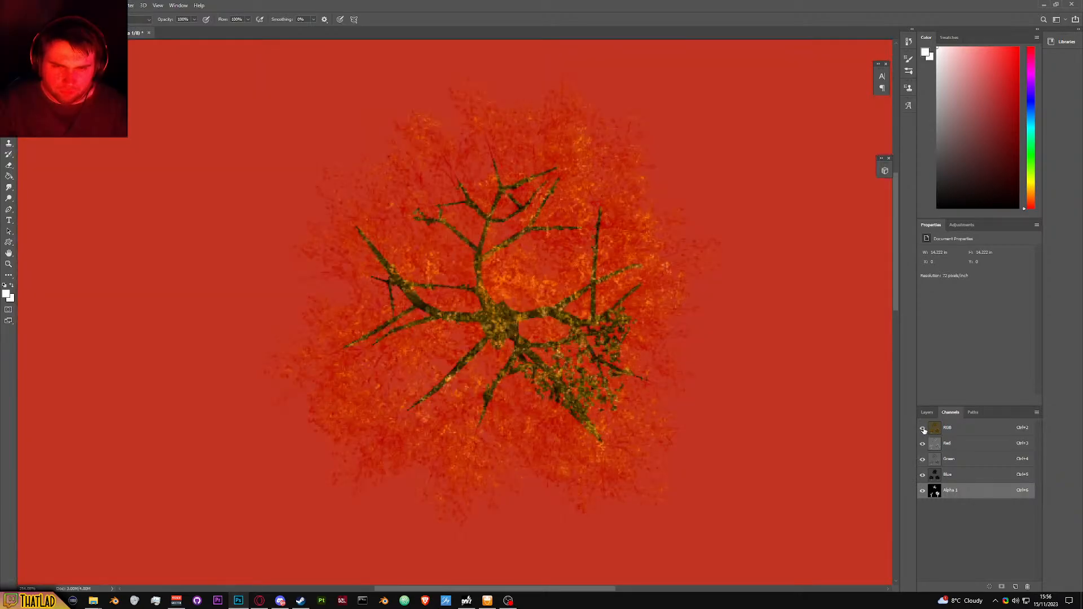
left_click(923, 429)
key("x")
Step: Trim the stray bumps off the outer edge of the short lower branch
scroll(486, 339, "up", 6)
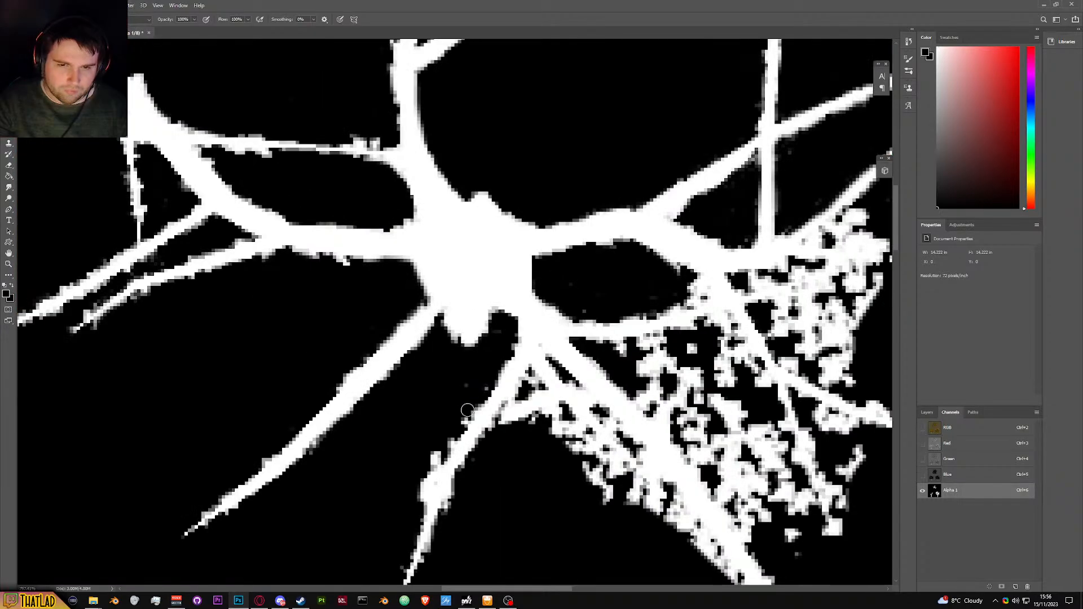
left_click_drag(429, 452, 436, 460)
left_click(535, 407)
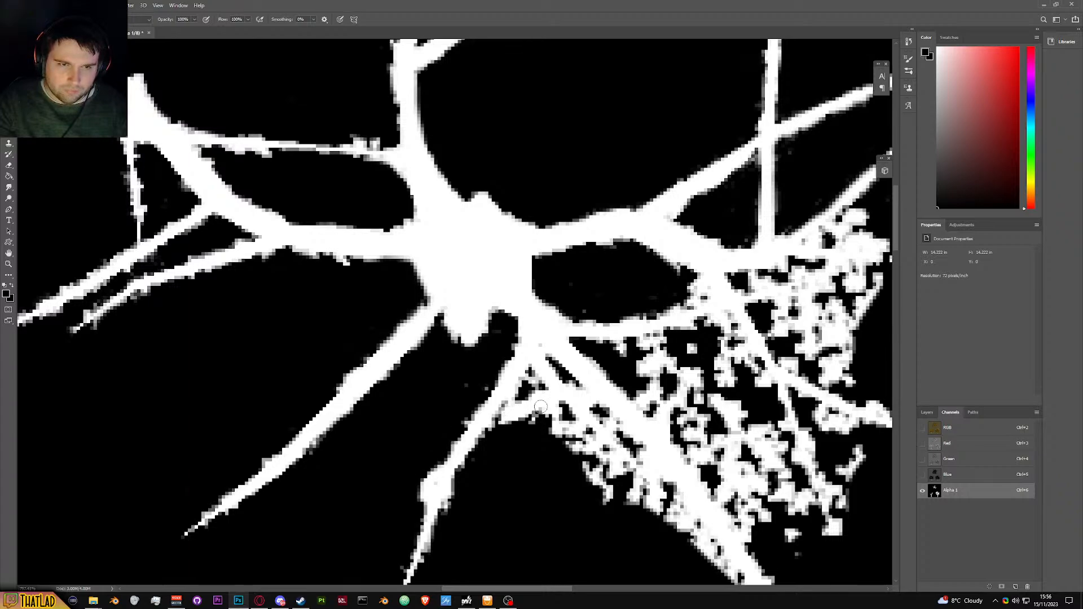
Step: Isolate a thin twig alongside the thick lower-right branch by painting black along both of its sides
scroll(567, 437, "down", 4)
scroll(685, 417, "up", 2)
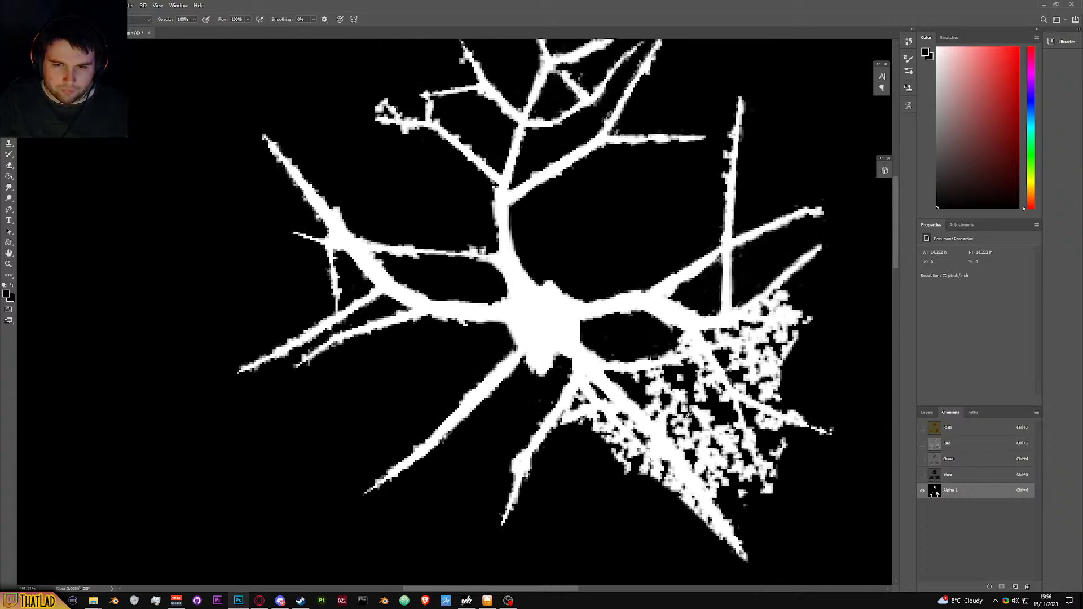
scroll(684, 416, "up", 2)
mouse_move(501, 385)
left_mouse_down()
mouse_move(541, 423)
mouse_move(509, 393)
mouse_move(531, 418)
mouse_move(490, 419)
mouse_move(590, 455)
left_mouse_up()
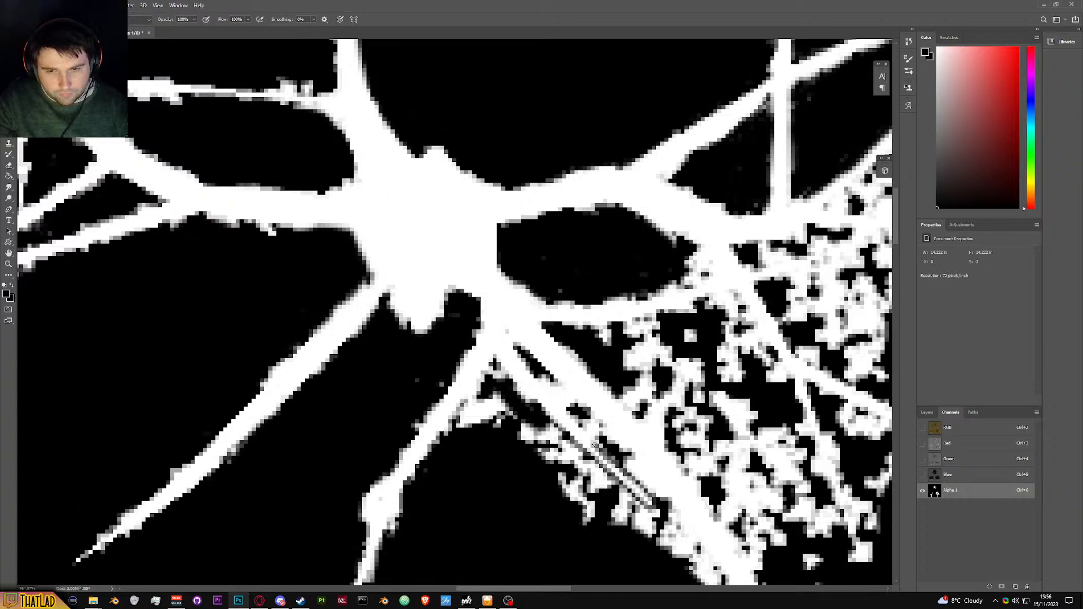
mouse_move(571, 417)
left_mouse_down()
mouse_move(529, 365)
mouse_move(570, 408)
mouse_move(550, 380)
mouse_move(603, 422)
left_mouse_up()
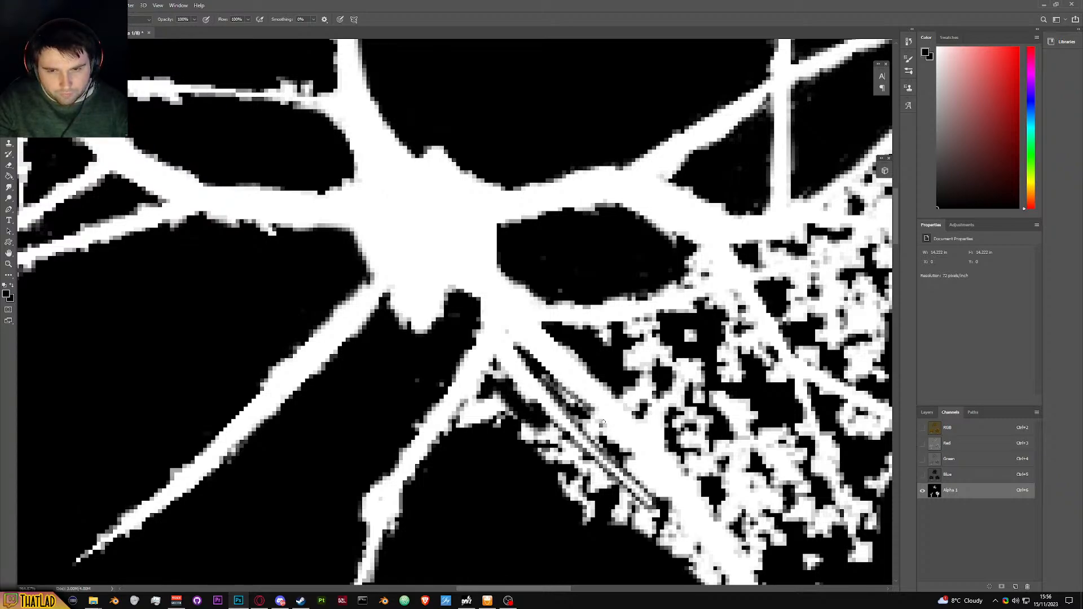
mouse_move(649, 469)
left_mouse_down()
mouse_move(705, 547)
mouse_move(584, 427)
left_mouse_up()
mouse_move(543, 375)
left_mouse_down()
mouse_move(609, 448)
mouse_move(577, 419)
mouse_move(641, 459)
mouse_move(599, 423)
mouse_move(620, 454)
left_mouse_up()
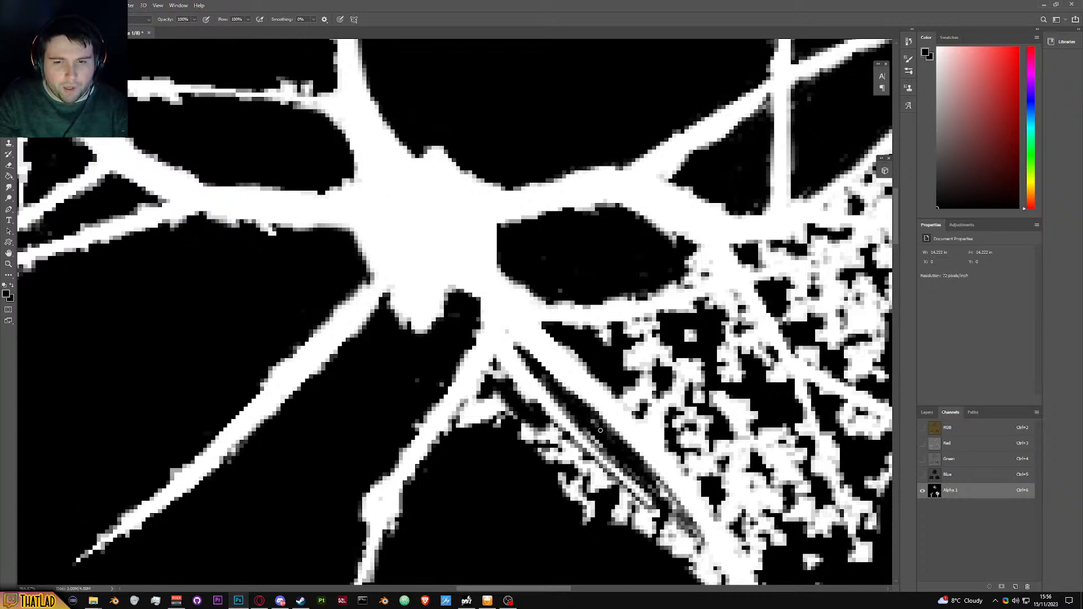
mouse_move(623, 452)
left_mouse_down()
mouse_move(692, 525)
mouse_move(663, 504)
left_mouse_up()
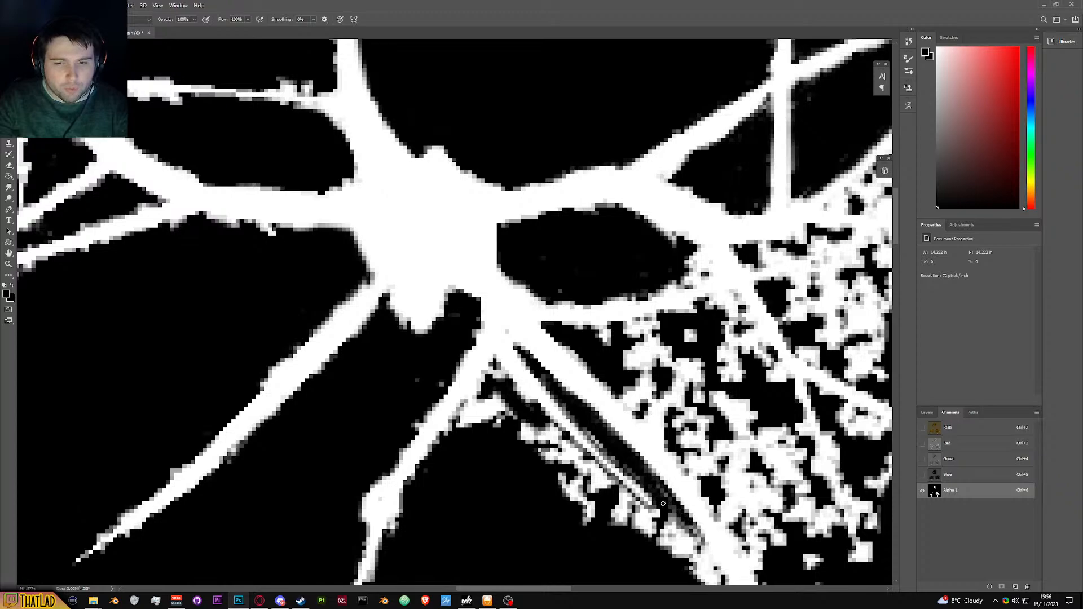
Step: Paint out the leaf clusters beneath the thin twig, undoing the last two strokes
mouse_move(480, 401)
left_mouse_down()
mouse_move(500, 396)
mouse_move(503, 437)
mouse_move(497, 374)
mouse_move(496, 412)
mouse_move(485, 418)
mouse_move(478, 405)
mouse_move(494, 405)
mouse_move(565, 456)
mouse_move(548, 430)
mouse_move(587, 478)
mouse_move(505, 415)
mouse_move(562, 451)
mouse_move(598, 502)
left_mouse_up()
scroll(598, 502, "down", 2)
mouse_move(569, 389)
left_mouse_down()
mouse_move(657, 460)
mouse_move(593, 428)
mouse_move(578, 406)
mouse_move(659, 473)
mouse_move(659, 464)
mouse_move(646, 467)
mouse_move(663, 484)
mouse_move(589, 478)
mouse_move(620, 460)
mouse_move(582, 411)
mouse_move(637, 465)
mouse_move(658, 474)
mouse_move(659, 462)
mouse_move(574, 395)
mouse_move(658, 487)
mouse_move(628, 440)
mouse_move(659, 480)
mouse_move(644, 439)
mouse_move(699, 510)
left_mouse_up()
key("ctrl+z")
key("ctrl+z")
scroll(714, 484, "down", 3)
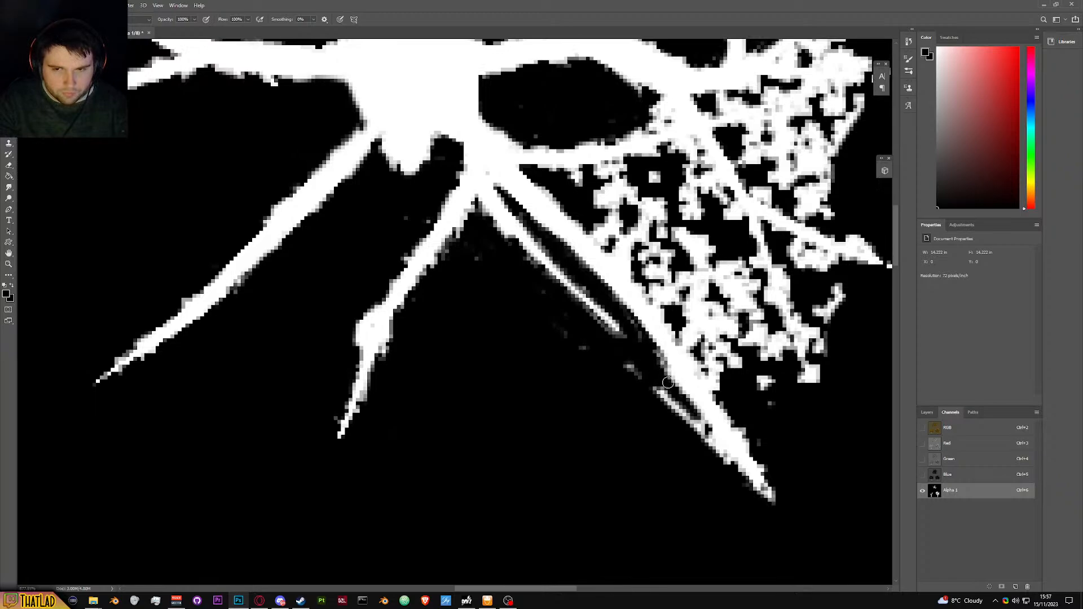
Step: Paint out the leftover fragments along the underside of the thick lower-right branch and clean its edge down to the tip
left_click_drag(666, 378, 765, 505)
mouse_move(669, 409)
left_mouse_down()
mouse_move(657, 385)
mouse_move(687, 429)
mouse_move(616, 367)
mouse_move(718, 467)
left_mouse_up()
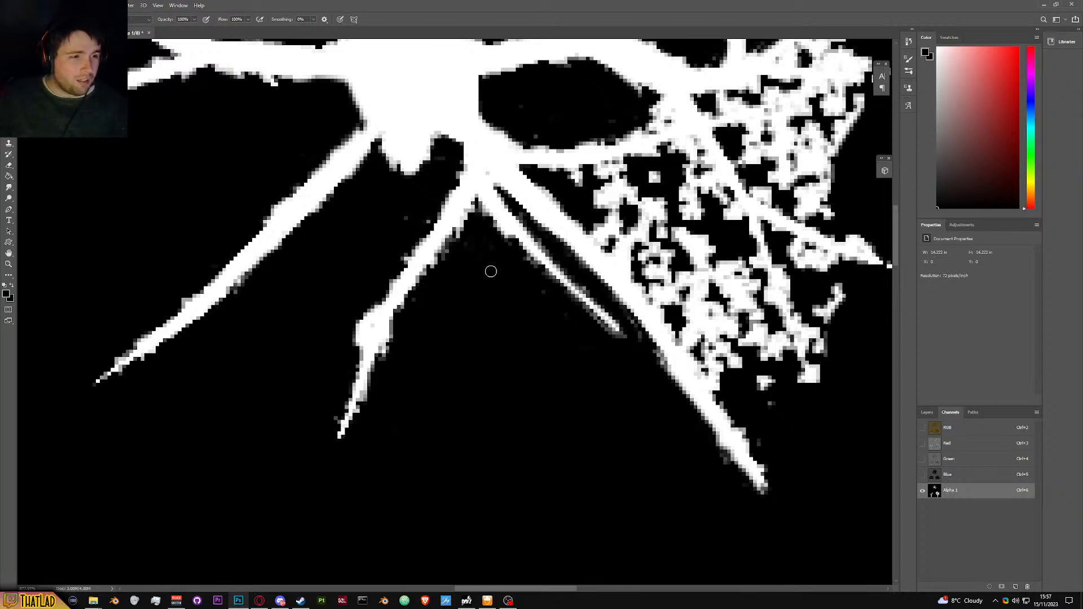
scroll(519, 302, "up", 2)
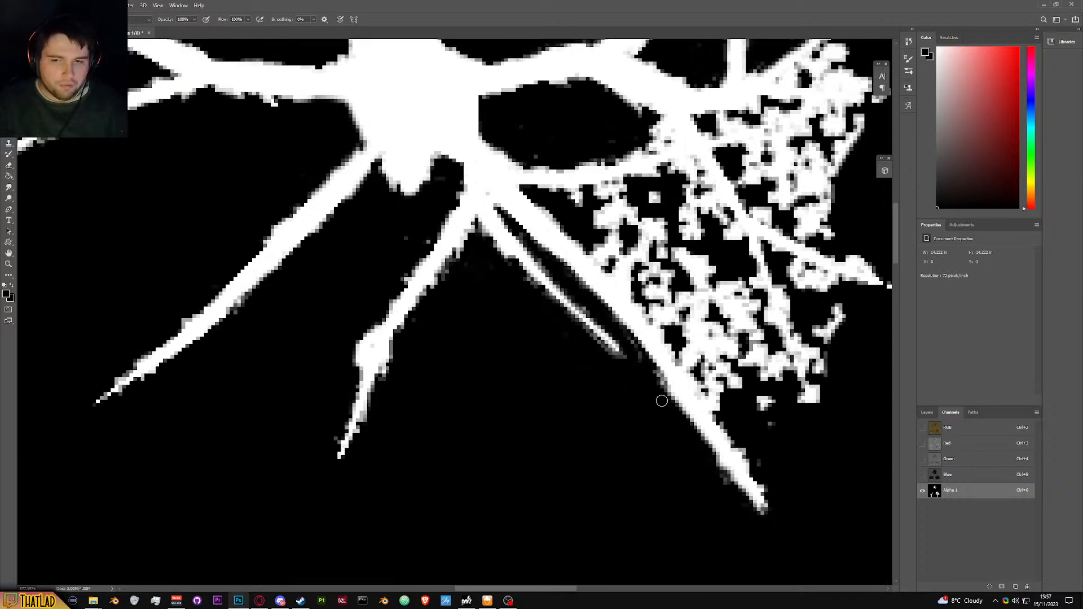
scroll(786, 435, "up", 5)
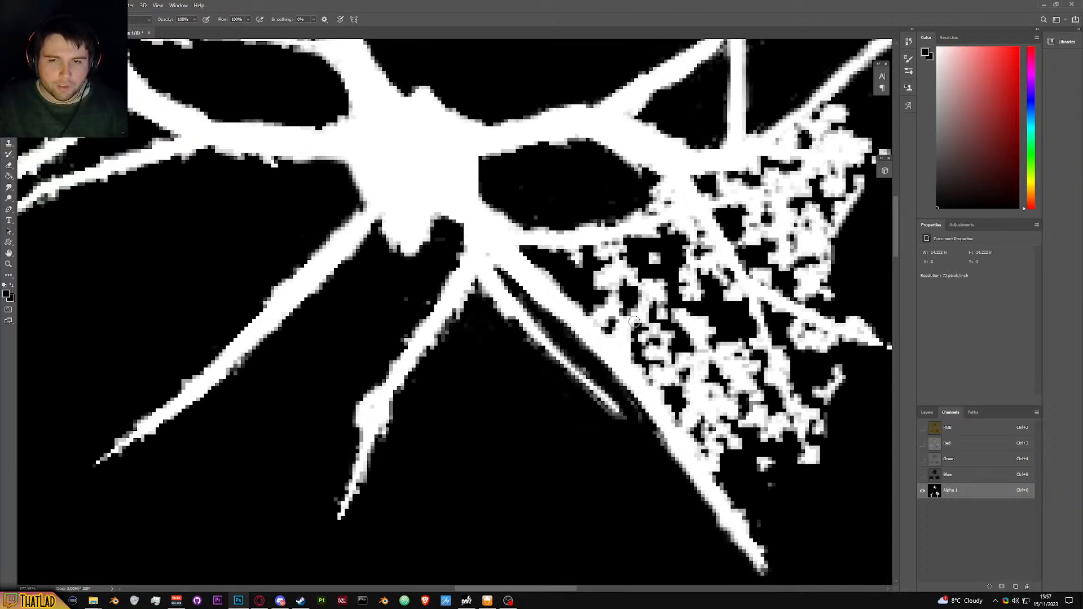
Step: Paint out the leaves between the thick lower-right branch and the next twig, and thin that twig down to its tip
mouse_move(581, 269)
left_mouse_down()
mouse_move(563, 254)
mouse_move(631, 263)
mouse_move(582, 255)
mouse_move(629, 240)
mouse_move(617, 259)
mouse_move(588, 267)
mouse_move(616, 273)
mouse_move(595, 314)
mouse_move(672, 379)
mouse_move(654, 362)
mouse_move(703, 439)
mouse_move(600, 296)
mouse_move(631, 341)
mouse_move(645, 320)
mouse_move(659, 333)
mouse_move(704, 268)
mouse_move(783, 394)
mouse_move(791, 481)
mouse_move(761, 433)
mouse_move(746, 374)
mouse_move(684, 301)
mouse_move(685, 275)
mouse_move(698, 266)
mouse_move(654, 279)
mouse_move(574, 259)
mouse_move(637, 273)
mouse_move(663, 263)
mouse_move(644, 253)
mouse_move(628, 285)
mouse_move(610, 279)
mouse_move(681, 376)
mouse_move(661, 354)
mouse_move(733, 477)
mouse_move(653, 300)
mouse_move(627, 281)
mouse_move(658, 313)
mouse_move(667, 304)
mouse_move(748, 436)
mouse_move(720, 331)
mouse_move(742, 442)
mouse_move(786, 498)
mouse_move(711, 296)
mouse_move(676, 266)
mouse_move(688, 331)
left_mouse_up()
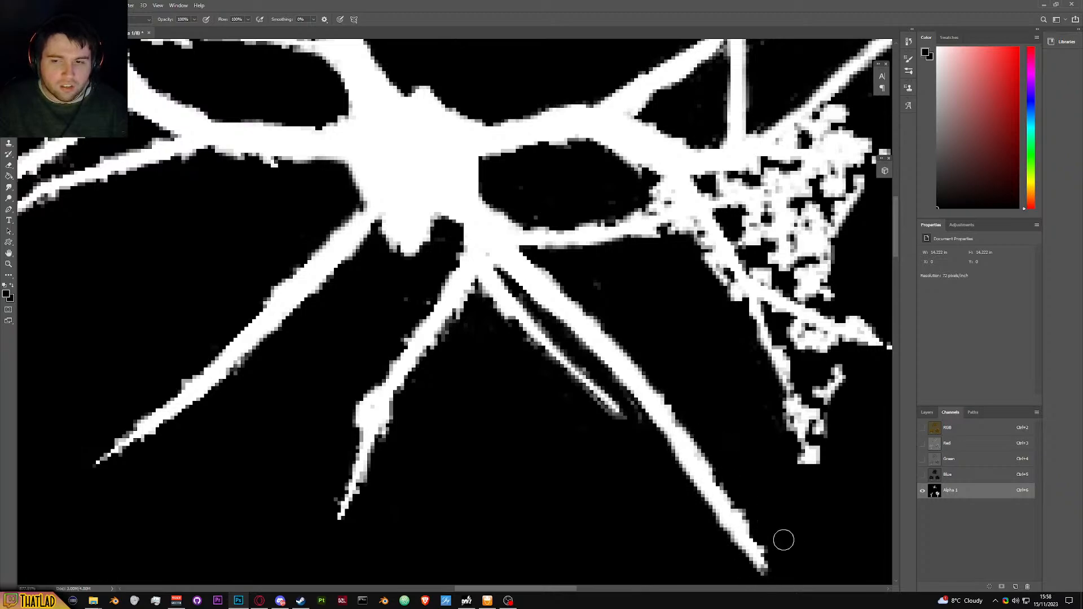
scroll(781, 416, "down", 4)
scroll(827, 407, "up", 2)
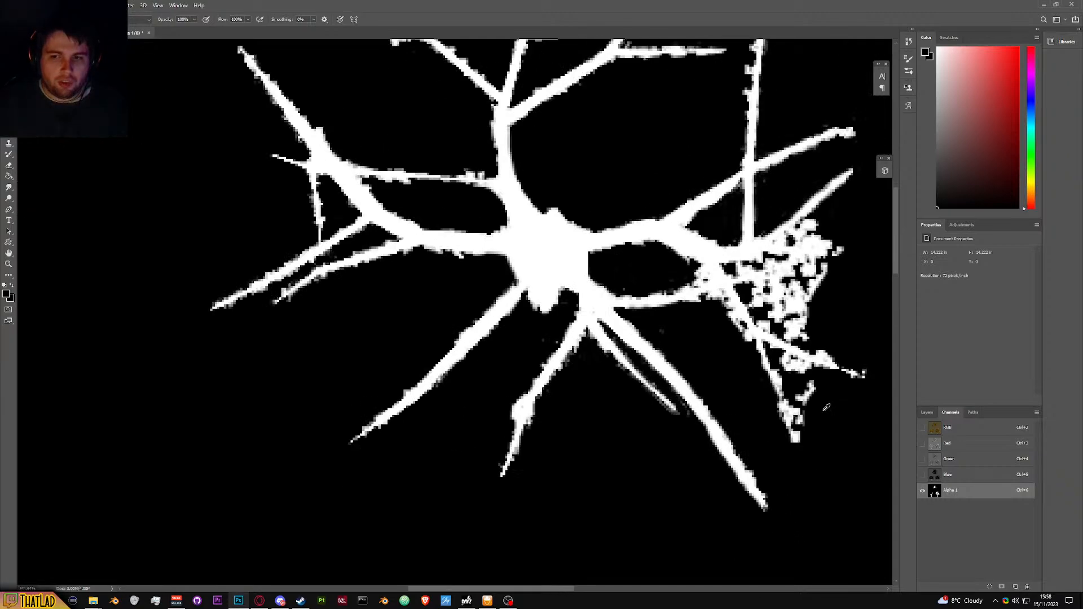
scroll(827, 407, "up", 1)
mouse_move(812, 389)
left_mouse_down()
mouse_move(798, 387)
mouse_move(807, 438)
mouse_move(795, 462)
left_mouse_up()
left_click_drag(781, 347, 835, 382)
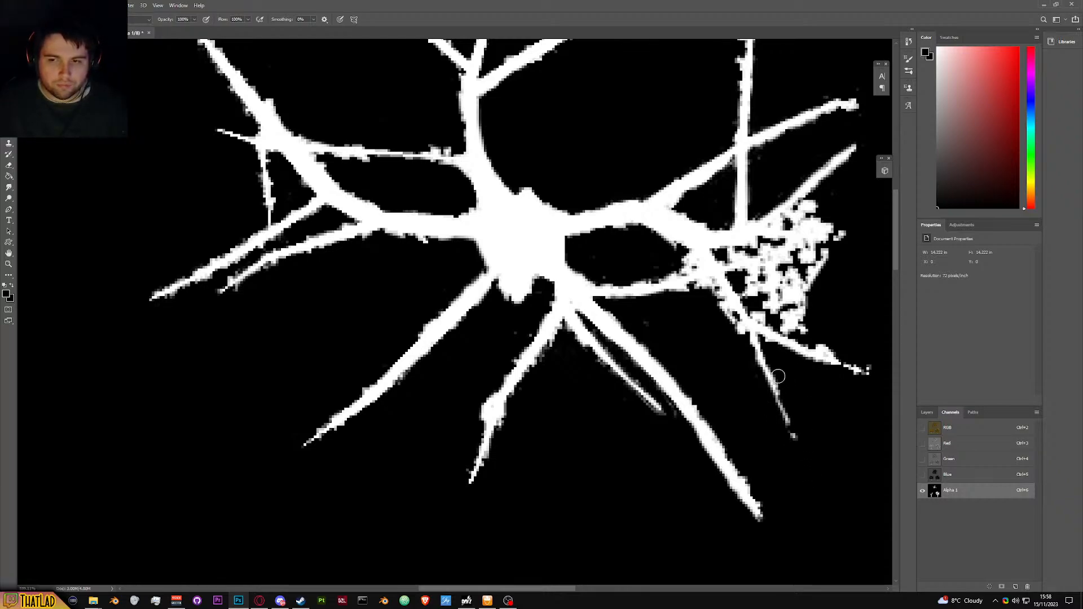
Step: Carve a horizontal branch out of the right-hand leaf cluster by painting black above and below it, redoing the lower stroke
key("h")
left_click_drag(840, 362, 829, 353)
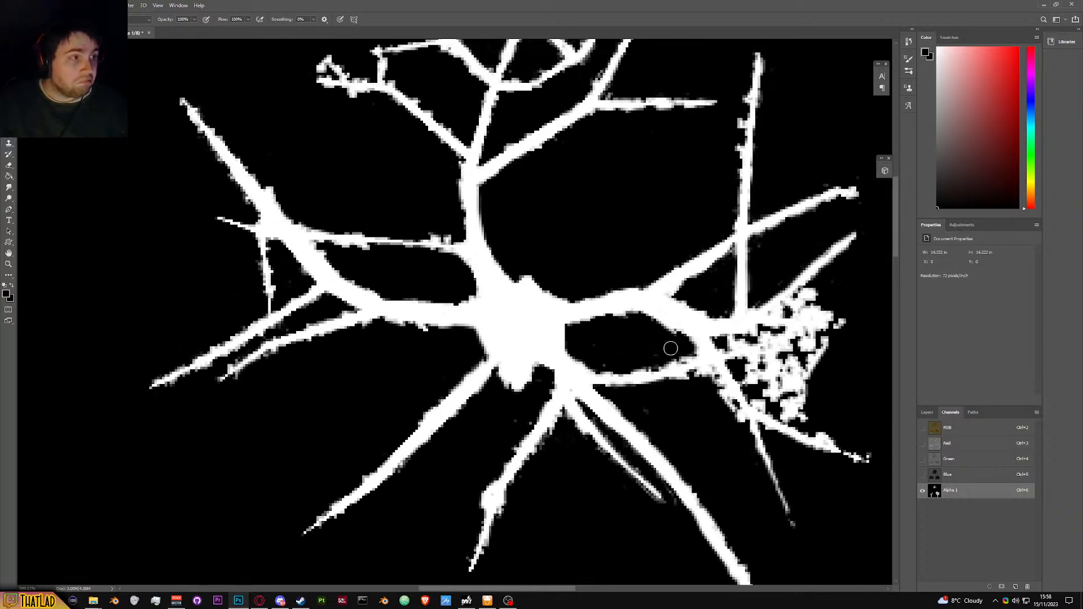
scroll(803, 347, "up", 1)
left_click_drag(811, 307, 787, 323)
left_click_drag(795, 320, 831, 322)
left_click_drag(728, 358, 830, 359)
key("ctrl+z")
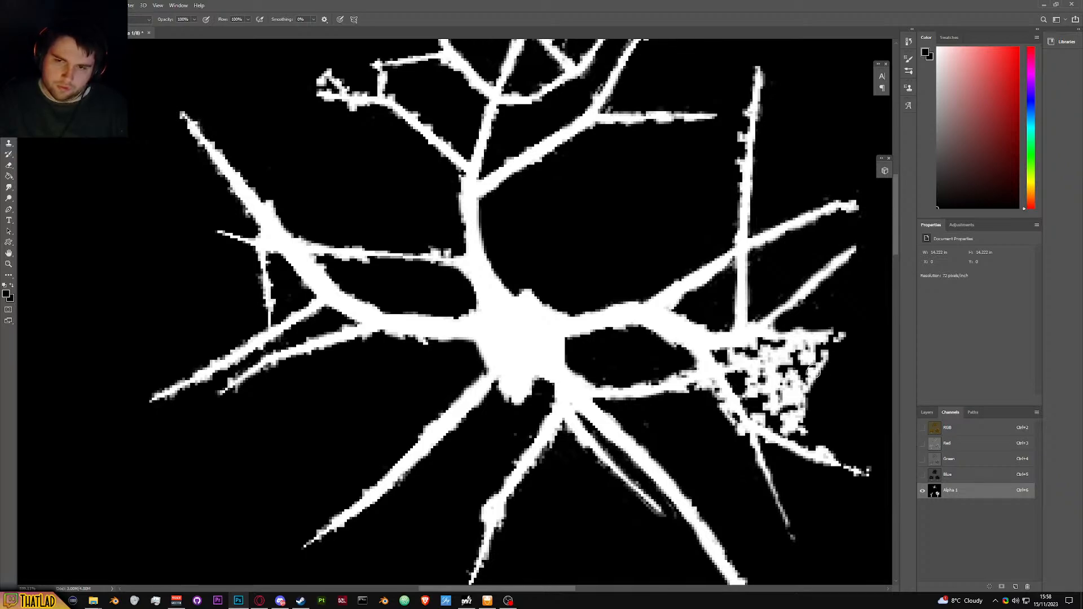
left_click_drag(725, 357, 828, 353)
Step: Trim the horizontal branch's tip and paint out the leaves beneath it, leaving a short twig and clean edges on the drooping branch
scroll(808, 350, "down", 3)
scroll(807, 350, "down", 2)
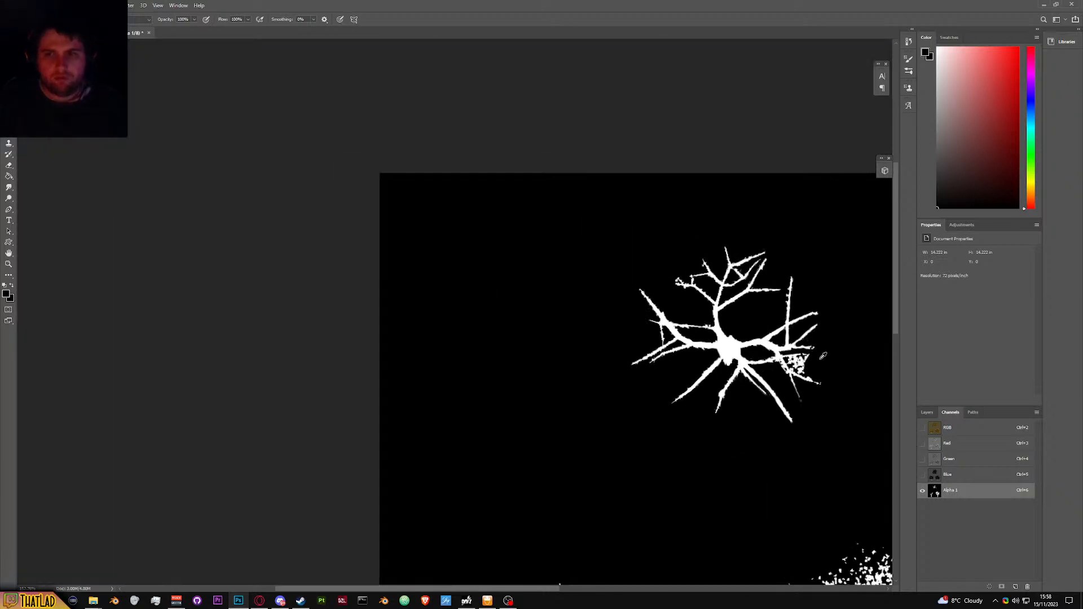
scroll(804, 349, "up", 6)
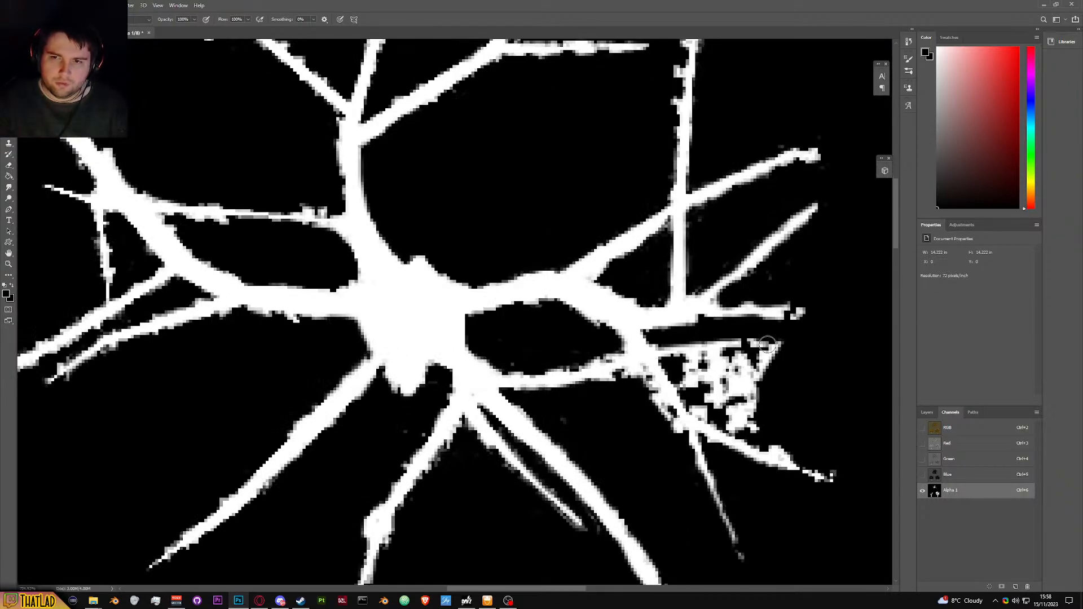
left_click(798, 313)
mouse_move(727, 415)
left_mouse_down()
mouse_move(702, 399)
mouse_move(707, 410)
mouse_move(676, 367)
mouse_move(748, 364)
mouse_move(748, 351)
mouse_move(763, 393)
mouse_move(693, 383)
mouse_move(732, 378)
left_mouse_up()
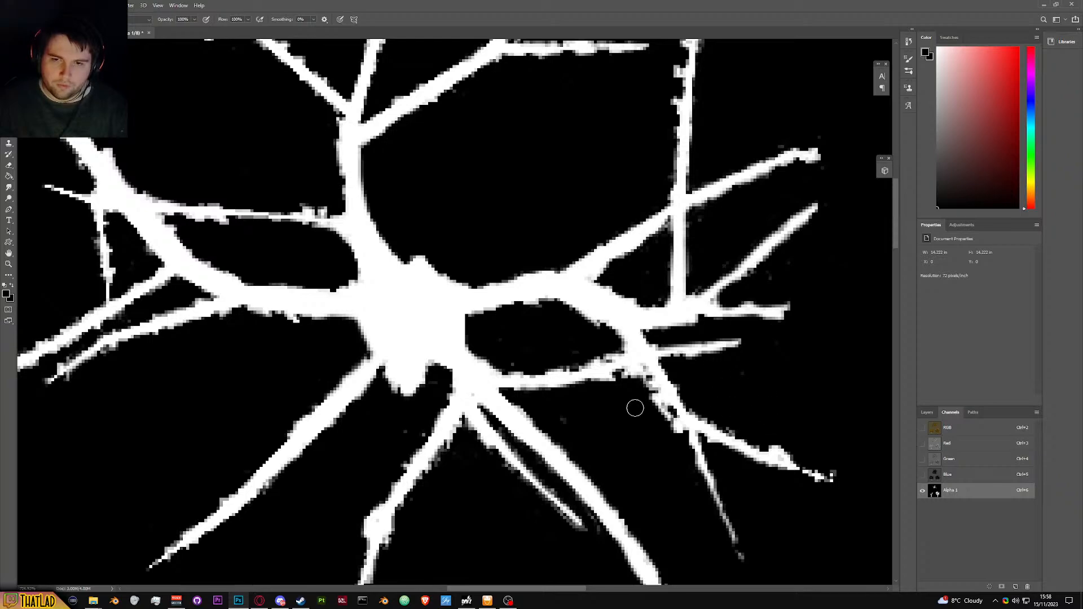
scroll(632, 410, "up", 3)
mouse_move(691, 399)
left_mouse_down()
mouse_move(615, 281)
mouse_move(668, 350)
mouse_move(716, 458)
mouse_move(668, 410)
mouse_move(689, 440)
mouse_move(613, 286)
mouse_move(673, 410)
mouse_move(671, 440)
mouse_move(603, 279)
mouse_move(490, 324)
mouse_move(612, 313)
mouse_move(633, 336)
left_mouse_up()
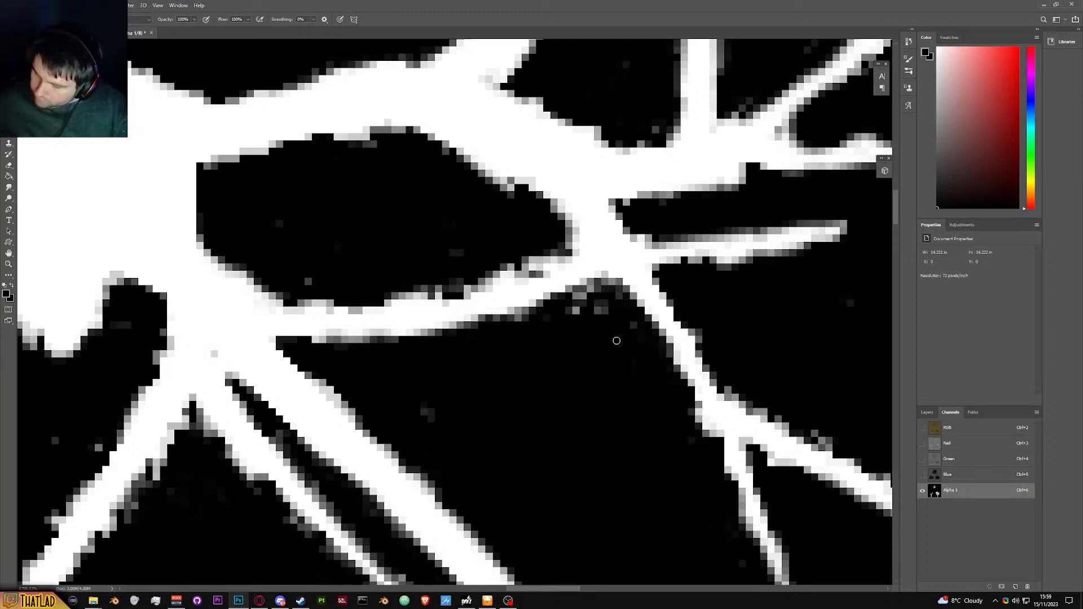
Step: Paint out the specks and smooth the edges inside the closed gap between the right-hand branches
mouse_move(396, 292)
left_mouse_down()
mouse_move(446, 293)
mouse_move(385, 295)
mouse_move(444, 273)
mouse_move(547, 265)
mouse_move(522, 246)
mouse_move(544, 256)
mouse_move(487, 260)
left_mouse_up()
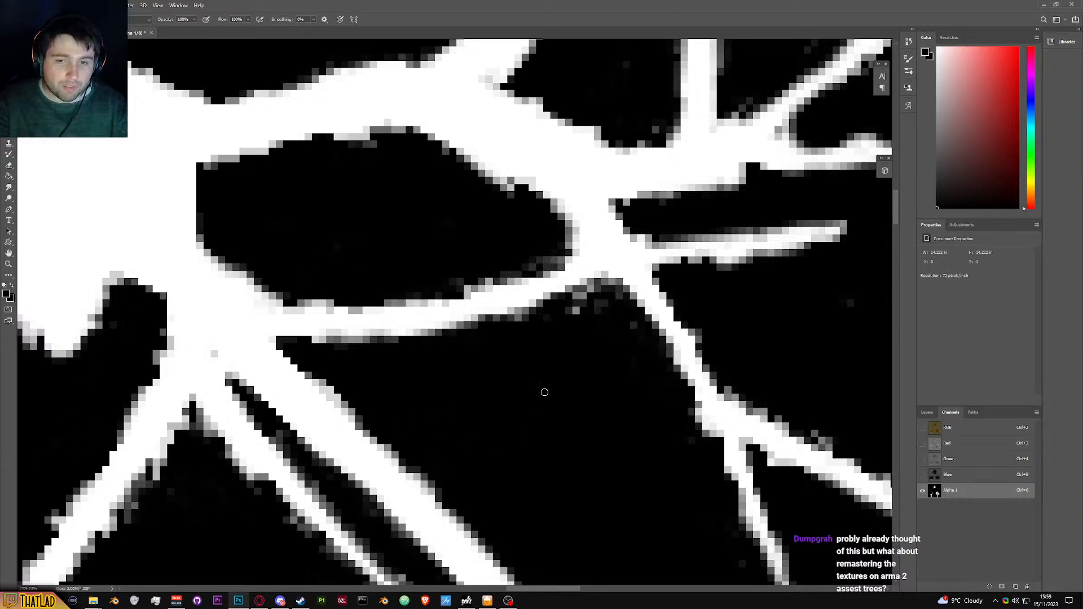
scroll(835, 305, "down", 3)
scroll(790, 375, "down", 3)
scroll(787, 361, "up", 3)
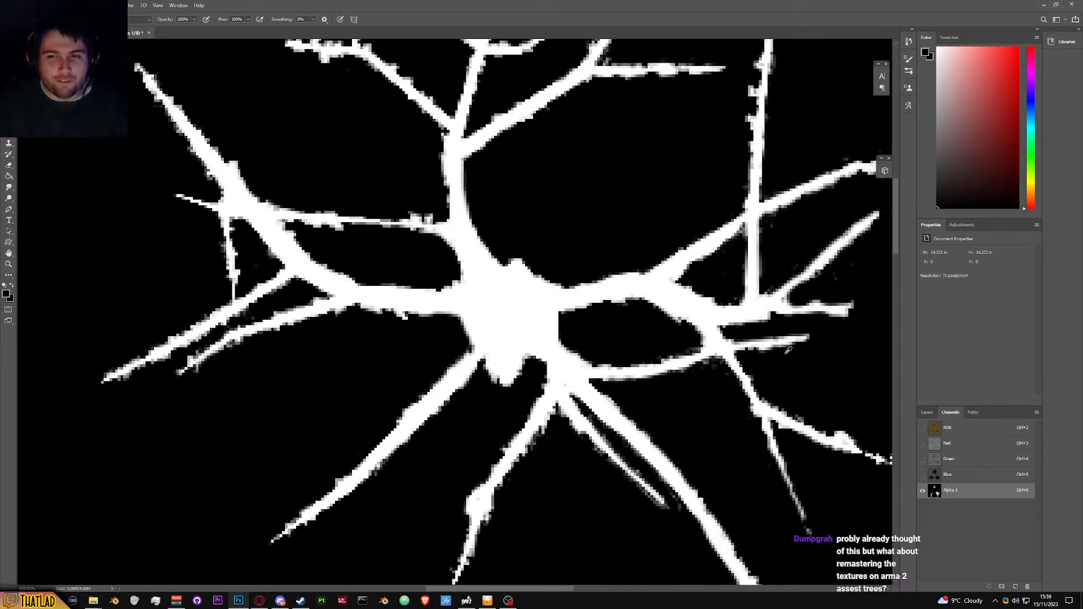
scroll(788, 350, "up", 2)
scroll(609, 360, "up", 3)
left_click_drag(643, 377, 545, 357)
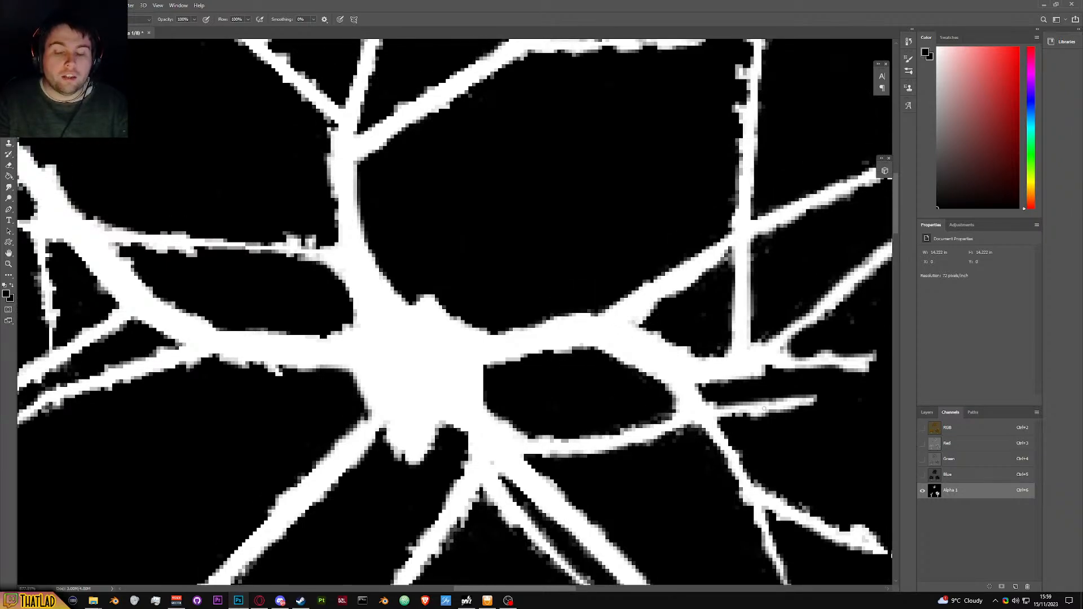
Step: Remove the bump and stray specks along the upper edge of the drooping right branch near its tip
scroll(765, 351, "down", 5)
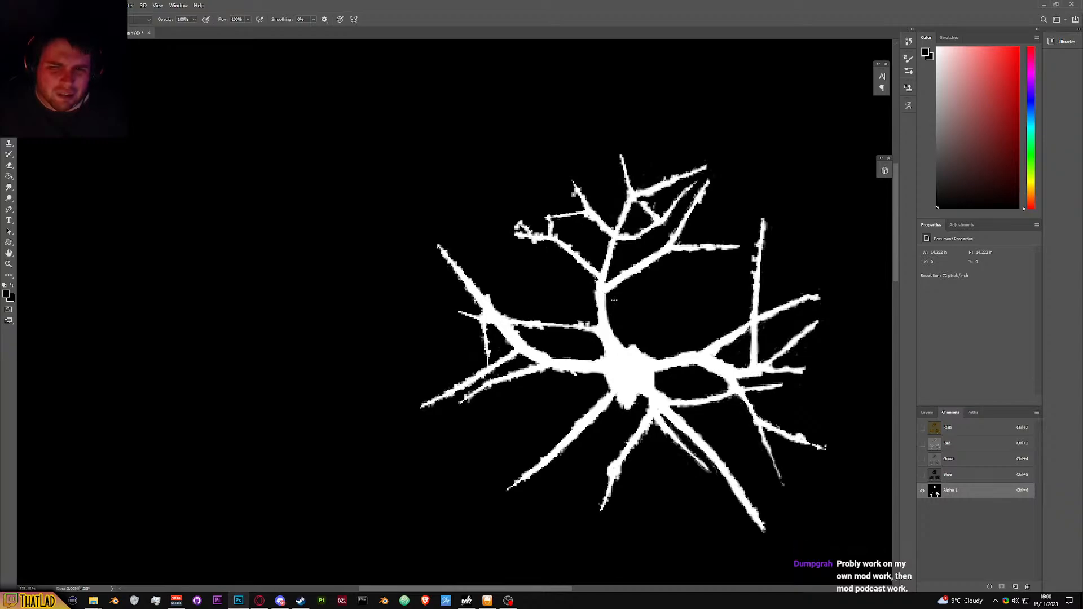
scroll(824, 440, "up", 5)
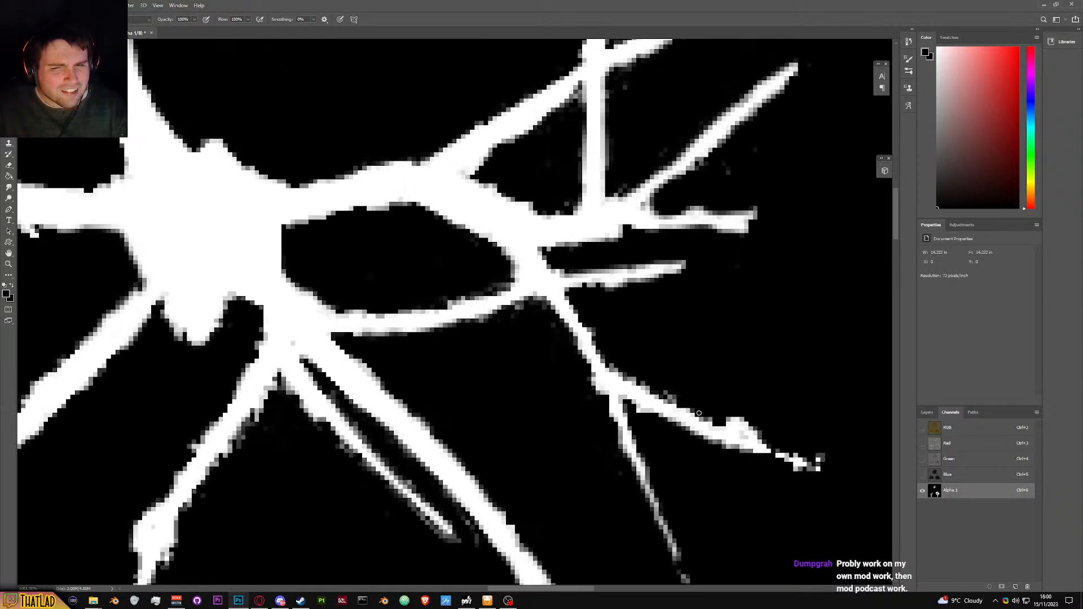
left_click_drag(715, 415, 828, 460)
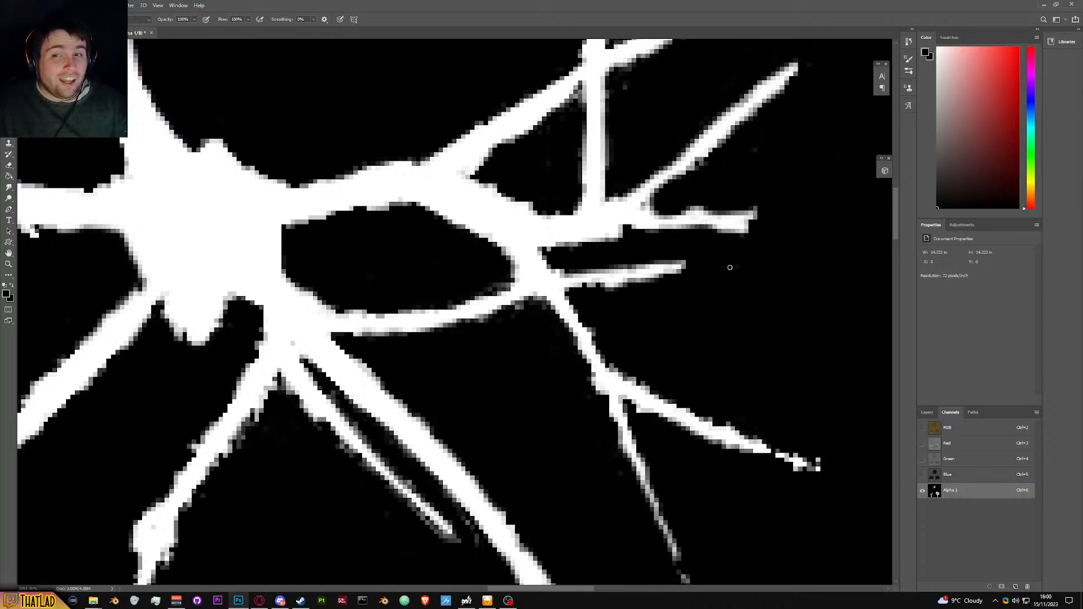
Step: Trim the bumps off the top of the thin branch running left from the upper trunk
scroll(630, 258, "down", 5)
scroll(292, 155, "up", 5)
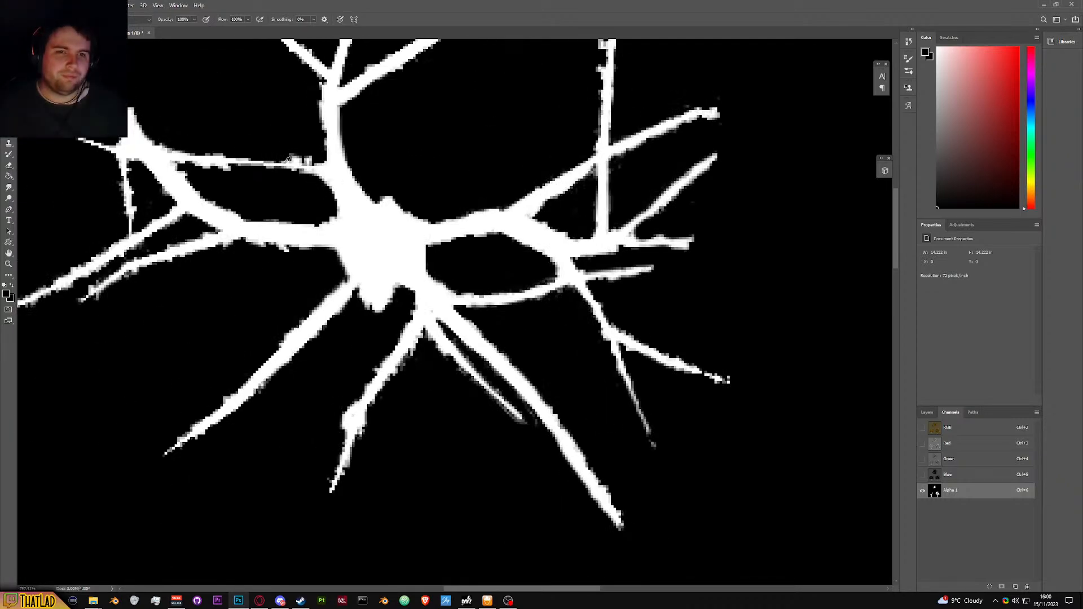
mouse_move(292, 155)
left_mouse_down()
mouse_move(332, 152)
mouse_move(318, 141)
mouse_move(325, 158)
mouse_move(311, 158)
left_mouse_up()
scroll(311, 158, "up", 3)
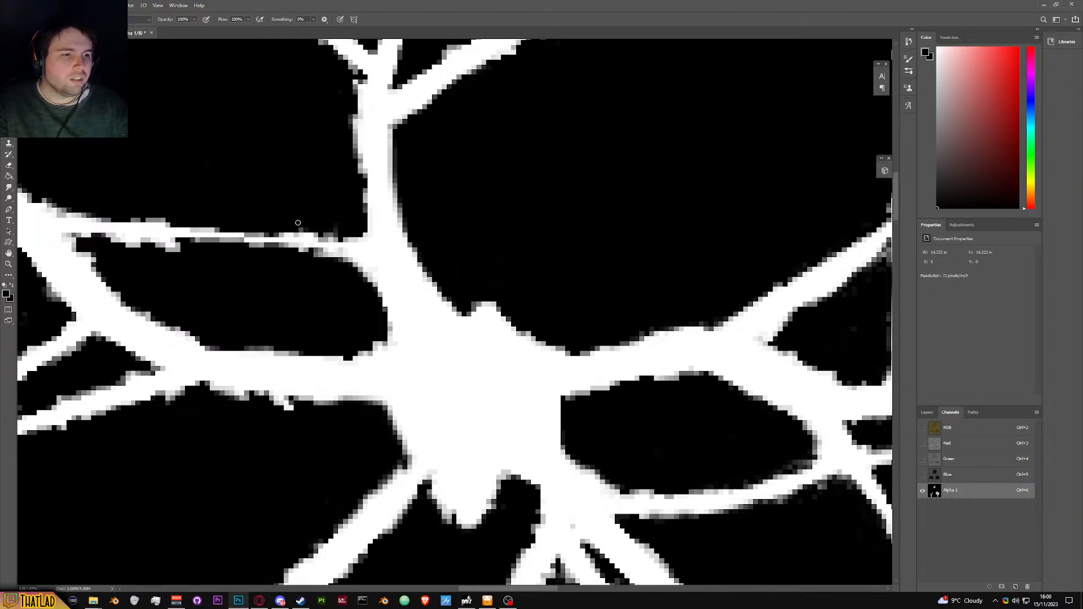
Step: Paint out the curled tip of the upper-left twig so it ends in a plain point
scroll(298, 223, "down", 5)
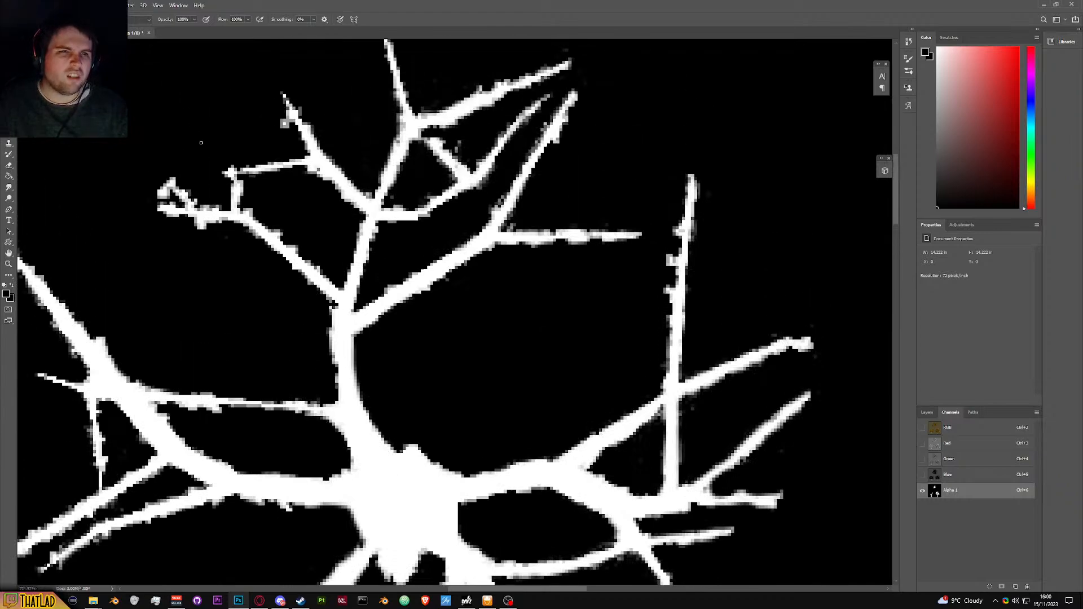
scroll(200, 142, "up", 3)
mouse_move(153, 181)
left_mouse_down()
mouse_move(206, 177)
mouse_move(160, 189)
mouse_move(235, 211)
mouse_move(245, 276)
mouse_move(192, 262)
mouse_move(278, 261)
left_mouse_up()
scroll(401, 248, "down", 6)
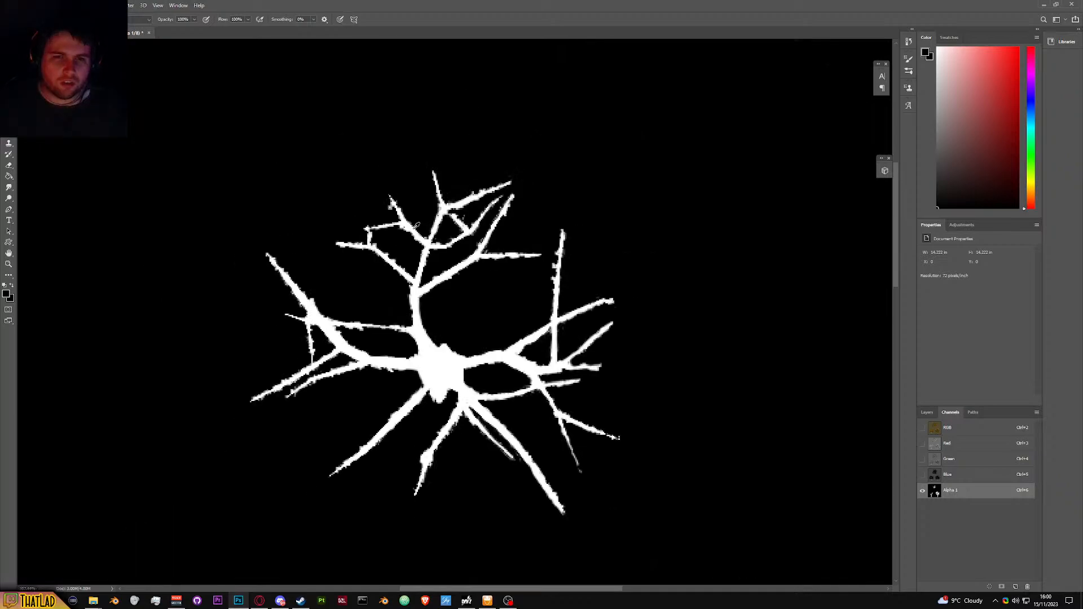
Step: Check the finished top-down tree within the whole mask and save the file
scroll(416, 225, "up", 2)
scroll(392, 205, "down", 5)
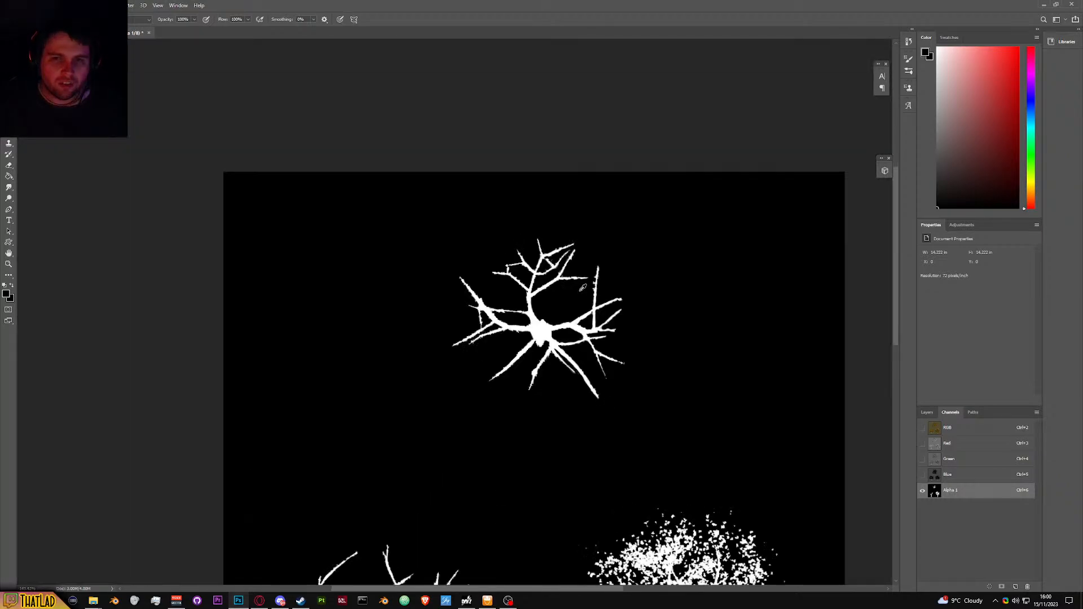
scroll(583, 287, "down", 2)
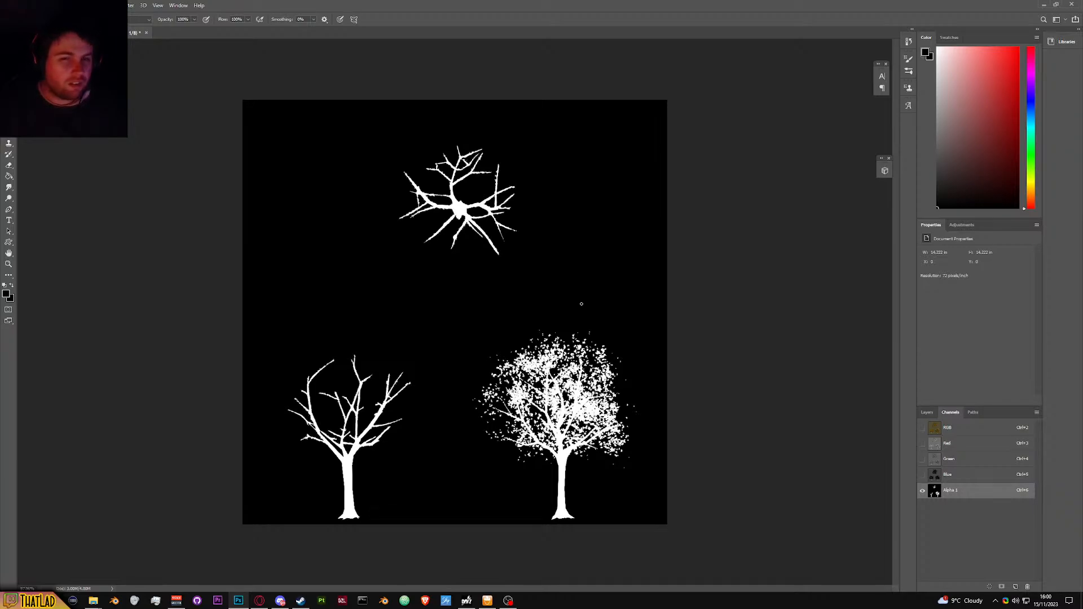
key("ctrl+s")
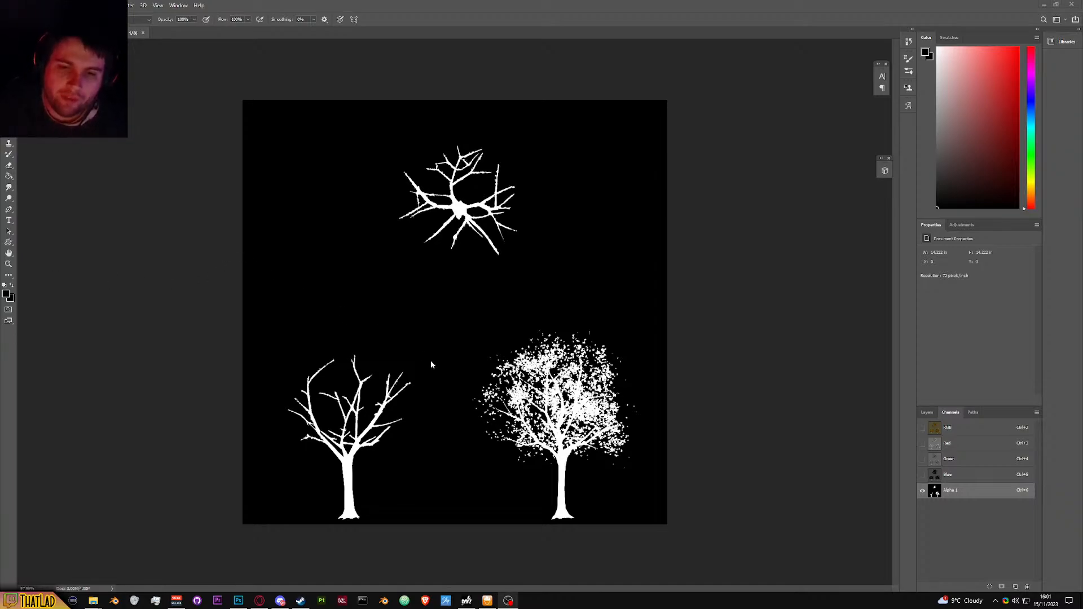
Step: Paint out the leaves hanging beneath the lowest left branch of the leafy tree, adjusting the brush size
scroll(541, 460, "up", 6)
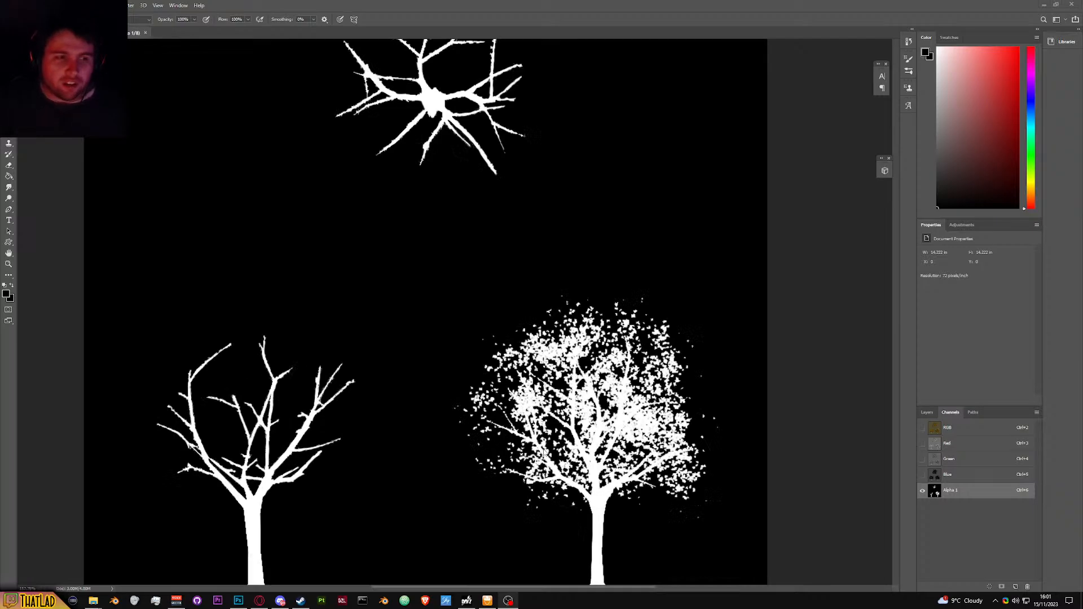
scroll(625, 469, "down", 1)
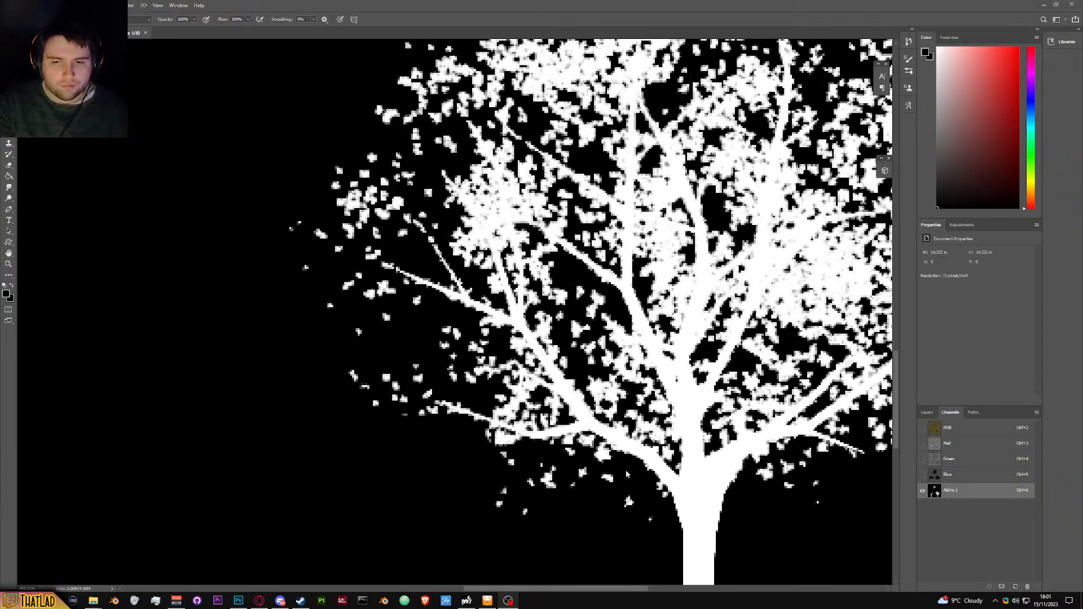
mouse_move(642, 471)
left_mouse_down()
mouse_move(666, 501)
mouse_move(655, 489)
left_mouse_up()
scroll(629, 503, "up", 2)
mouse_move(581, 426)
left_mouse_down()
mouse_move(562, 395)
mouse_move(590, 412)
mouse_move(554, 381)
mouse_move(492, 390)
mouse_move(490, 411)
mouse_move(556, 412)
mouse_move(529, 430)
mouse_move(623, 493)
mouse_move(573, 474)
left_mouse_up()
mouse_move(434, 466)
left_mouse_down()
mouse_move(374, 421)
mouse_move(482, 455)
mouse_move(595, 428)
mouse_move(571, 428)
mouse_move(506, 469)
mouse_move(524, 474)
mouse_move(472, 470)
mouse_move(412, 519)
mouse_move(456, 522)
mouse_move(433, 449)
left_mouse_up()
left_click_drag(427, 410, 415, 410, "alt")
mouse_move(410, 373)
left_mouse_down()
mouse_move(360, 358)
mouse_move(409, 375)
mouse_move(413, 388)
mouse_move(349, 364)
mouse_move(412, 379)
mouse_move(359, 383)
left_mouse_up()
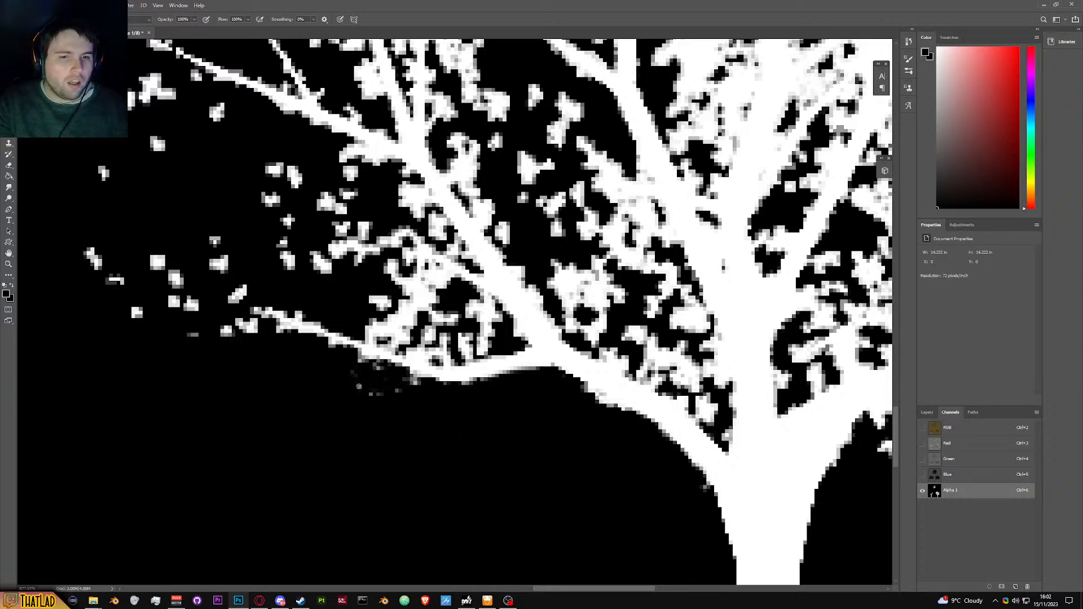
Step: Paint out the scattered leaves between the leafy tree's lowest left branch and the long branch above it, leaving a short stub
scroll(258, 352, "down", 5)
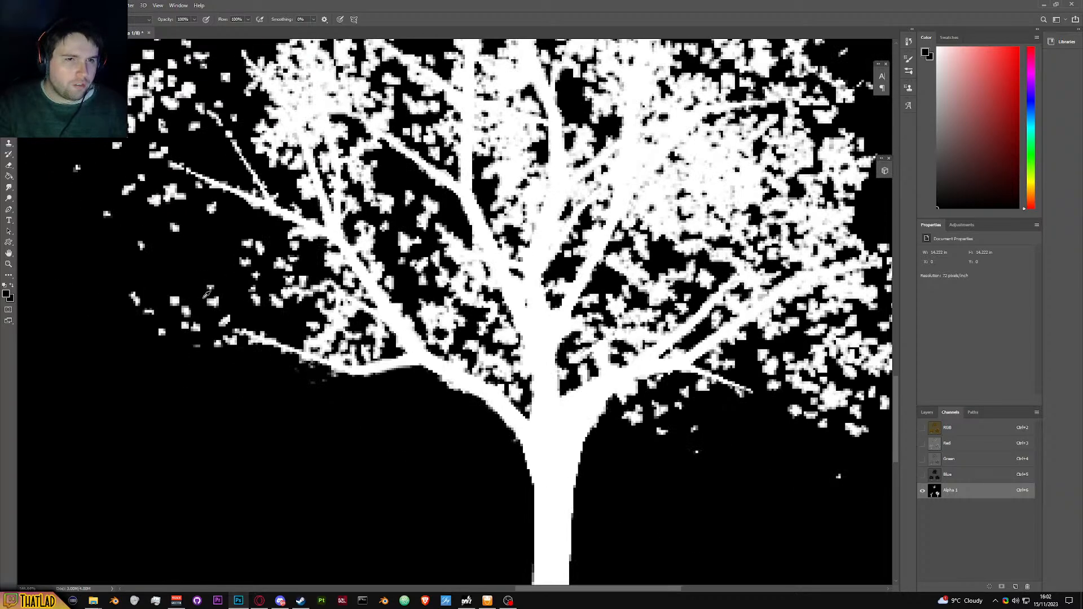
right_click(188, 245, "alt")
mouse_move(210, 207)
left_mouse_down()
mouse_move(146, 195)
mouse_move(122, 175)
mouse_move(136, 171)
mouse_move(137, 195)
mouse_move(190, 232)
mouse_move(193, 248)
mouse_move(112, 236)
mouse_move(134, 240)
mouse_move(91, 196)
mouse_move(183, 336)
mouse_move(139, 298)
mouse_move(200, 336)
mouse_move(198, 315)
mouse_move(226, 355)
mouse_move(231, 344)
mouse_move(192, 289)
mouse_move(206, 281)
mouse_move(217, 331)
mouse_move(172, 296)
mouse_move(192, 293)
mouse_move(244, 237)
mouse_move(257, 240)
mouse_move(236, 234)
mouse_move(229, 251)
mouse_move(254, 298)
mouse_move(297, 293)
mouse_move(346, 344)
mouse_move(381, 353)
mouse_move(321, 346)
mouse_move(350, 352)
mouse_move(330, 352)
mouse_move(277, 333)
left_mouse_up()
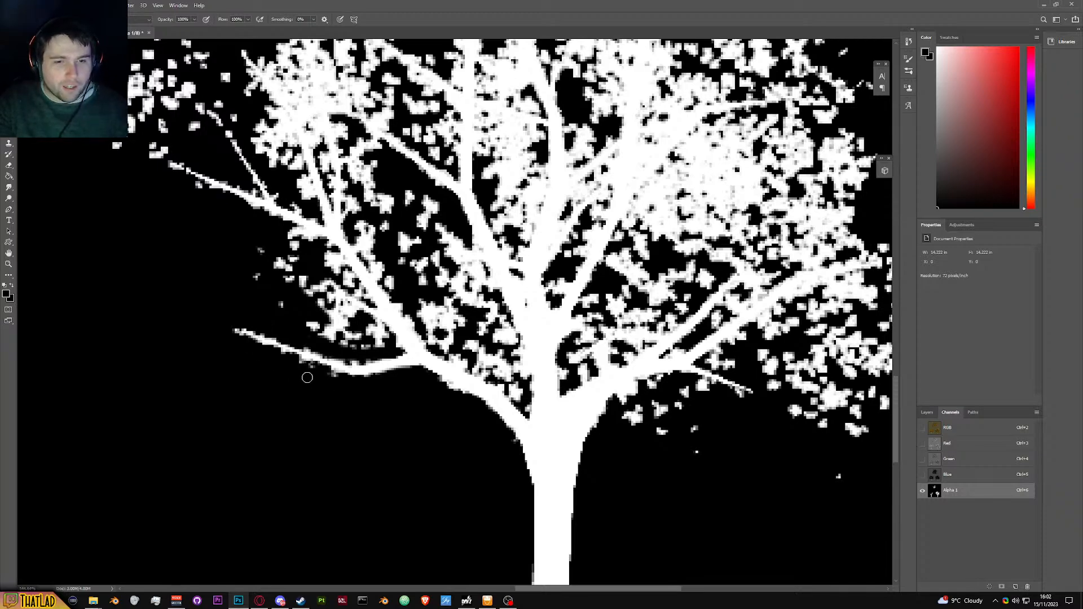
mouse_move(358, 346)
left_mouse_down()
mouse_move(378, 330)
mouse_move(346, 329)
mouse_move(355, 326)
mouse_move(345, 308)
mouse_move(352, 316)
mouse_move(324, 295)
mouse_move(341, 305)
mouse_move(315, 314)
mouse_move(357, 342)
mouse_move(318, 331)
left_mouse_up()
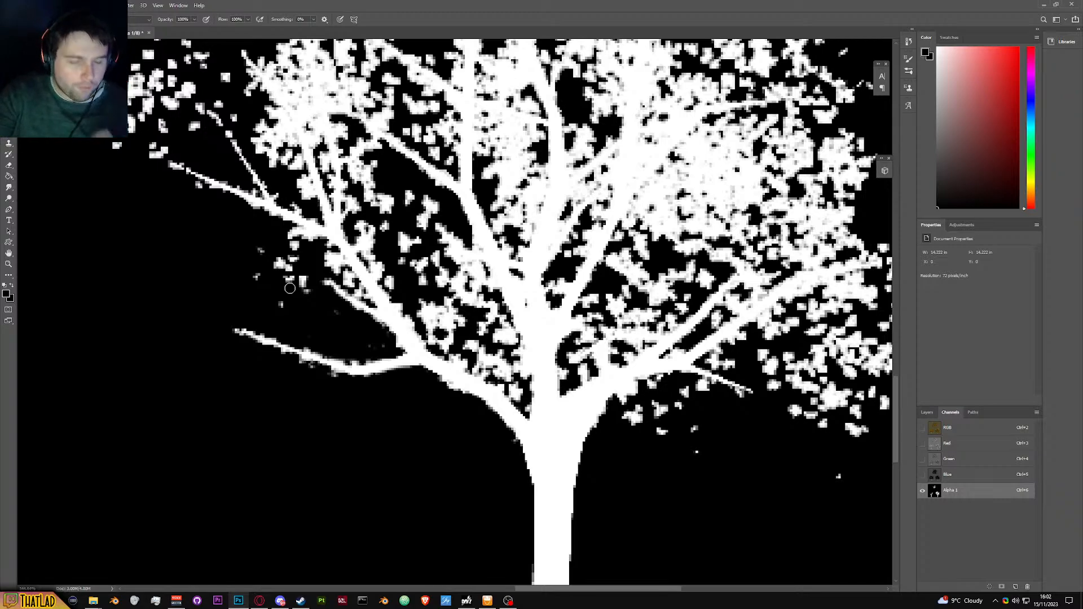
mouse_move(289, 288)
left_mouse_down()
mouse_move(315, 267)
mouse_move(329, 287)
mouse_move(266, 266)
mouse_move(260, 280)
mouse_move(283, 292)
mouse_move(275, 341)
mouse_move(353, 355)
mouse_move(394, 387)
mouse_move(343, 383)
left_mouse_up()
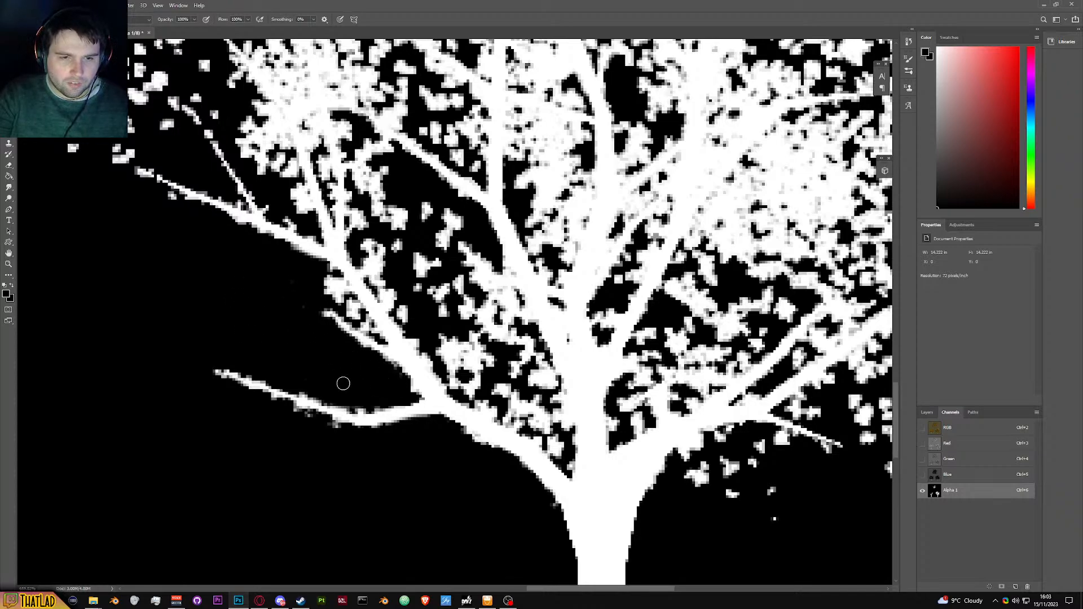
Step: Paint out the leftover leaves between the short stub and the main left limb and clean the limb's edge
left_click_drag(363, 324, 359, 322)
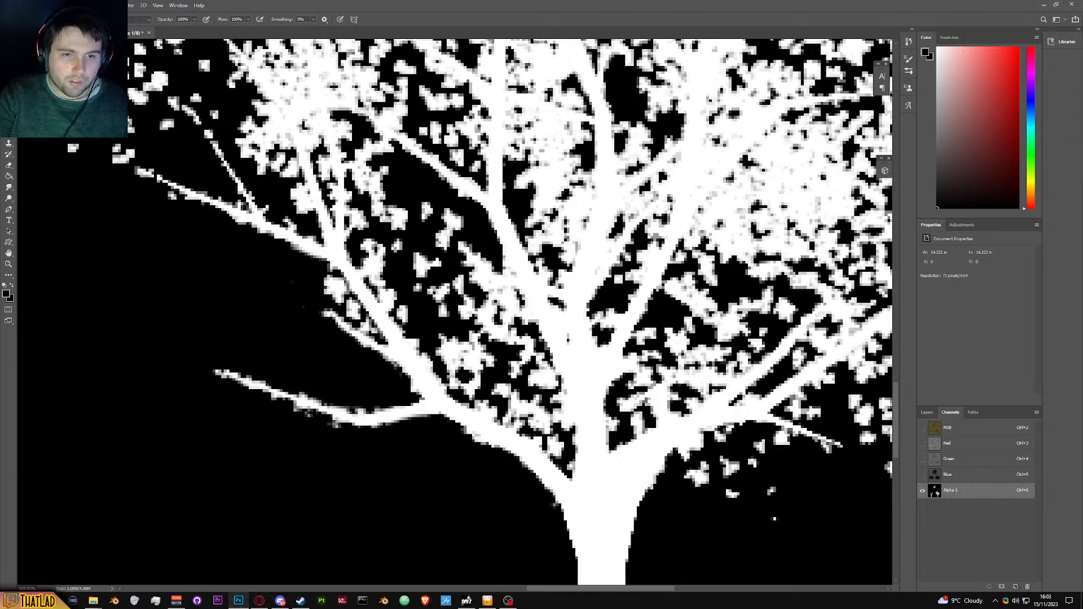
mouse_move(333, 277)
left_mouse_down()
mouse_move(330, 304)
mouse_move(338, 285)
left_mouse_up()
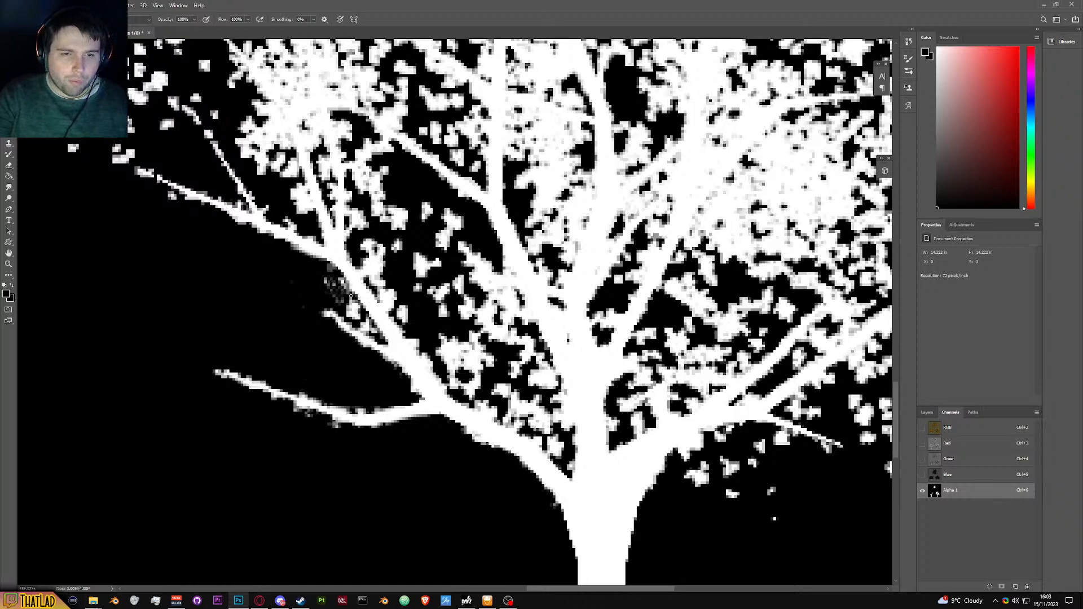
left_click_drag(347, 296, 366, 319)
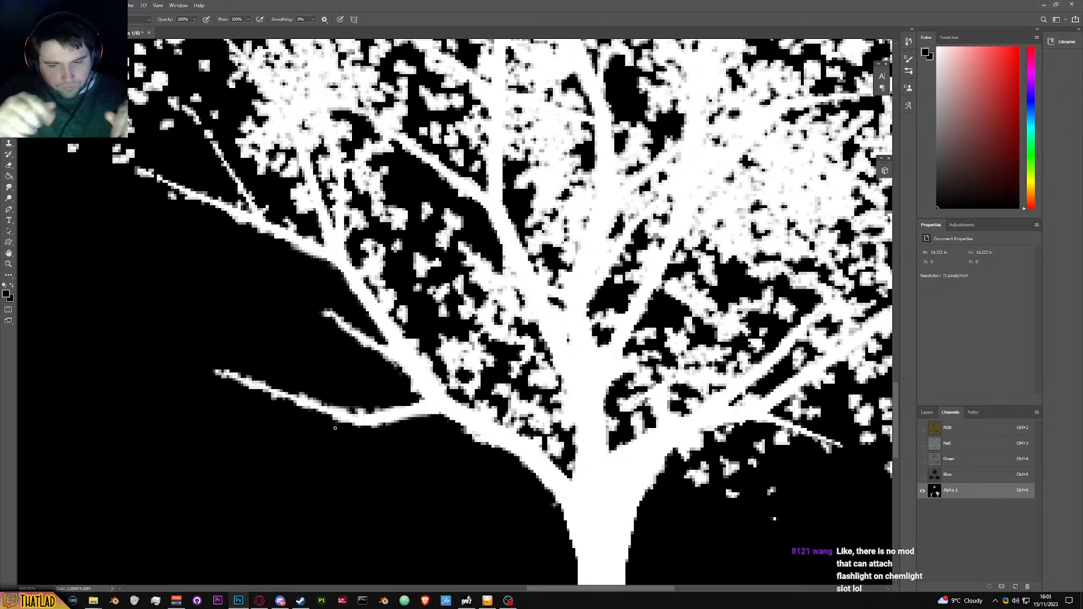
Step: Enlarge the brush and paint out the scattered leaves above and beyond the tip of the leafy tree's long left branch
scroll(348, 314, "up", 1)
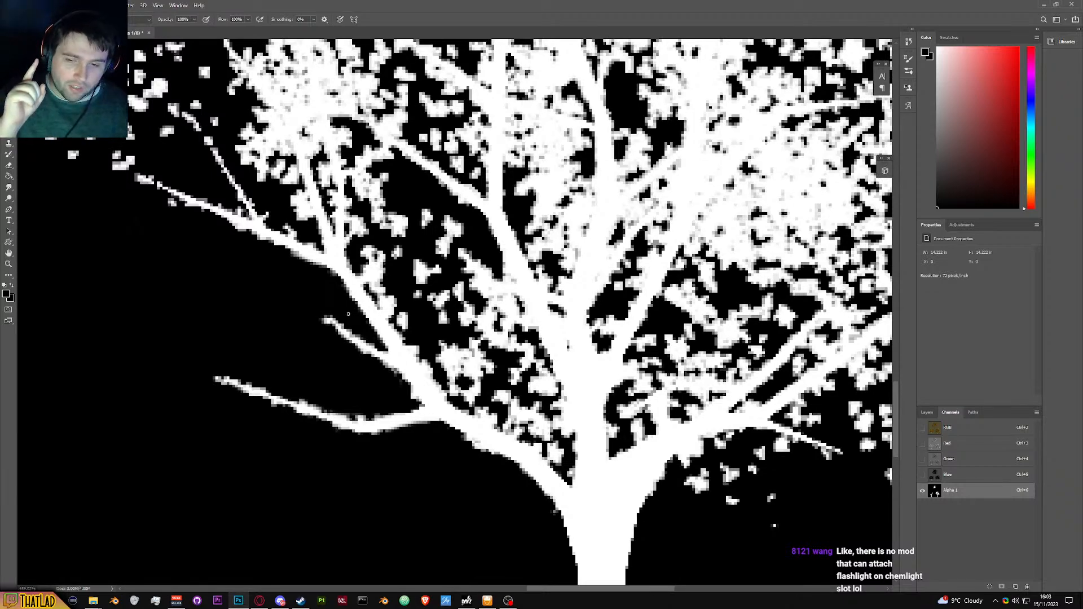
scroll(348, 314, "up", 10)
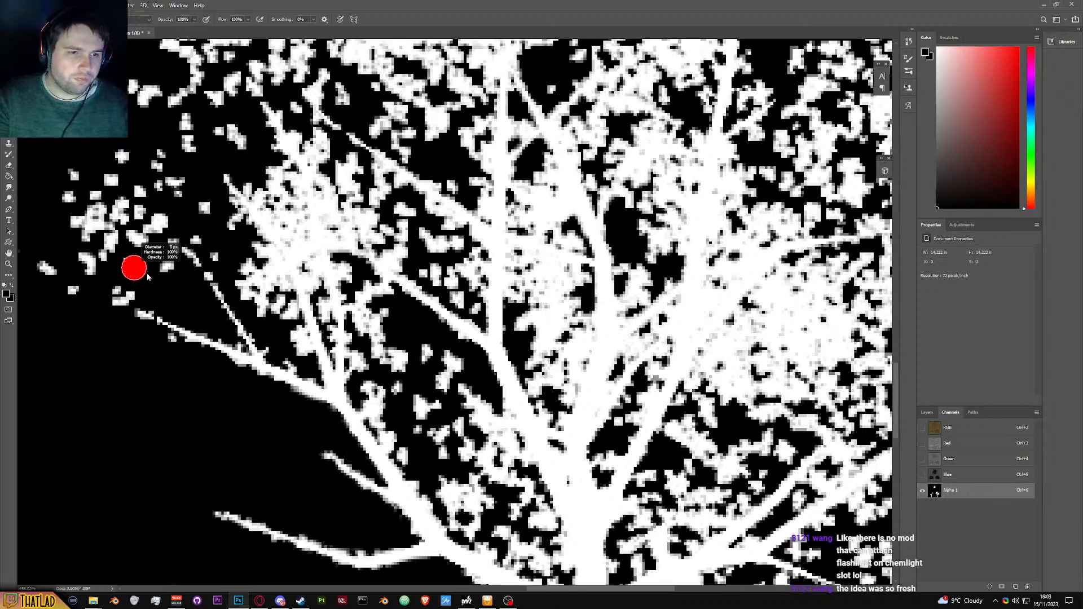
scroll(92, 250, "up", 2)
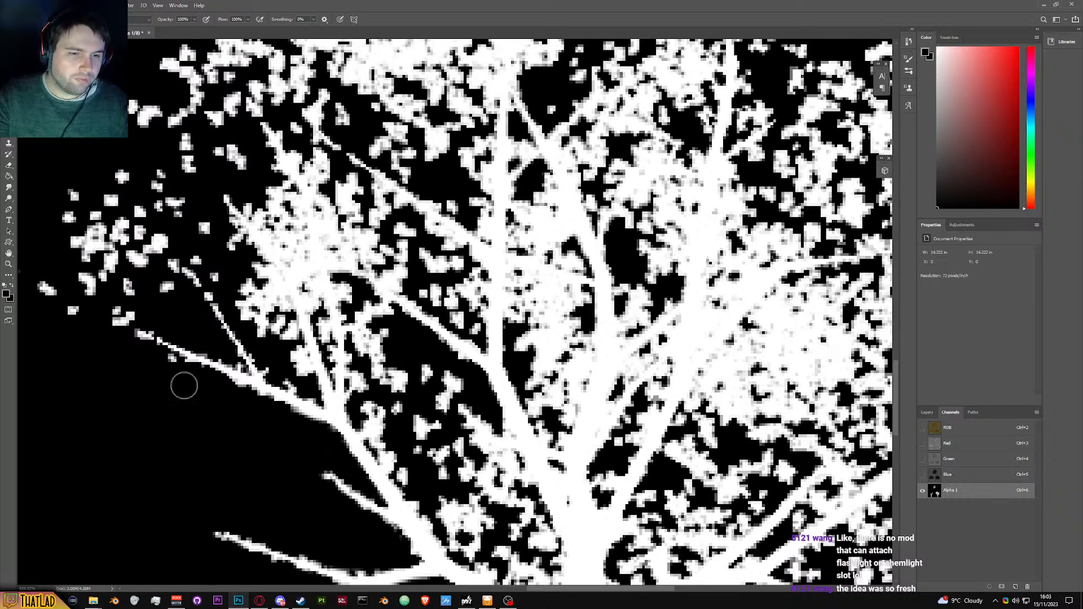
scroll(188, 399, "left", 7)
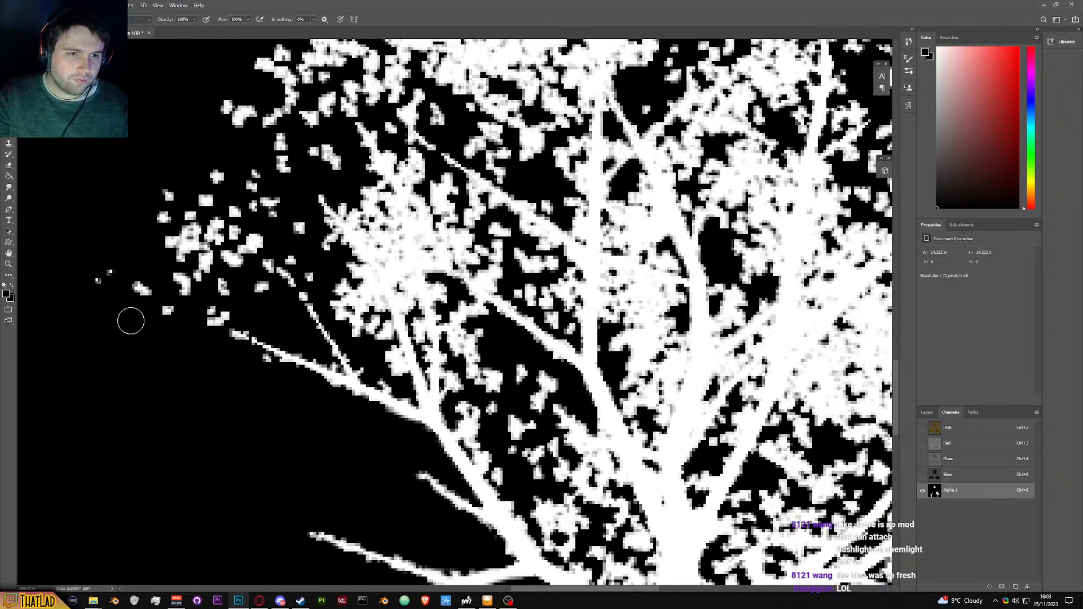
mouse_move(131, 321)
left_mouse_down()
mouse_move(217, 306)
mouse_move(222, 322)
mouse_move(156, 280)
mouse_move(132, 294)
mouse_move(210, 344)
mouse_move(116, 256)
mouse_move(153, 227)
mouse_move(148, 186)
mouse_move(218, 222)
mouse_move(198, 184)
mouse_move(256, 186)
mouse_move(277, 237)
mouse_move(234, 269)
mouse_move(209, 265)
mouse_move(262, 245)
mouse_move(299, 265)
mouse_move(304, 287)
mouse_move(296, 291)
mouse_move(296, 256)
mouse_move(221, 291)
mouse_move(255, 297)
mouse_move(257, 255)
mouse_move(231, 403)
mouse_move(257, 368)
left_mouse_up()
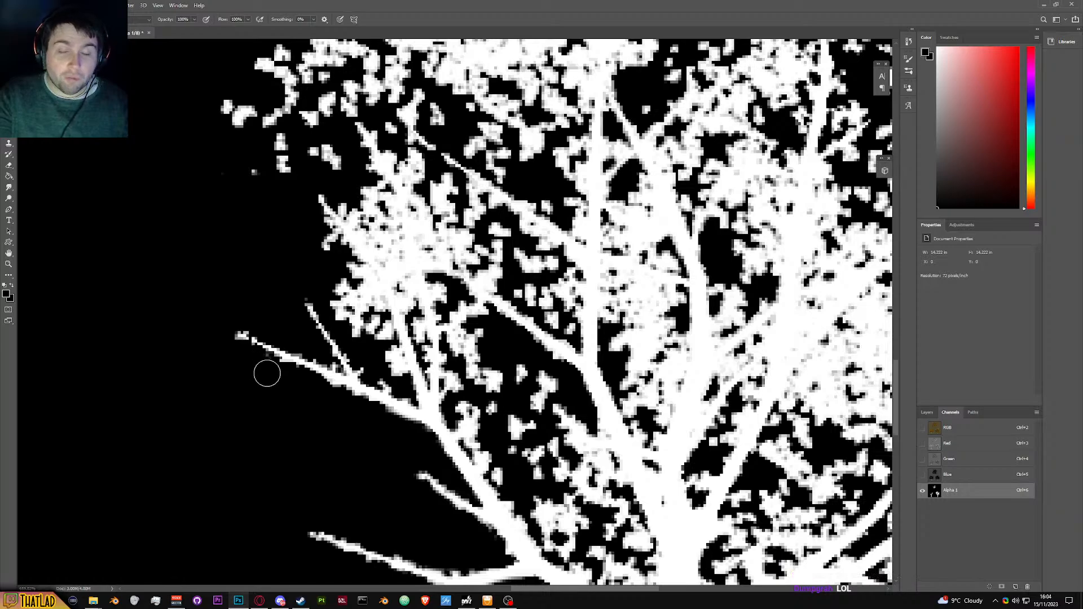
Step: Paint out the stray leaves outside the upper-left edge of the leafy tree's crown
scroll(266, 329, "up", 5)
scroll(267, 322, "up", 2)
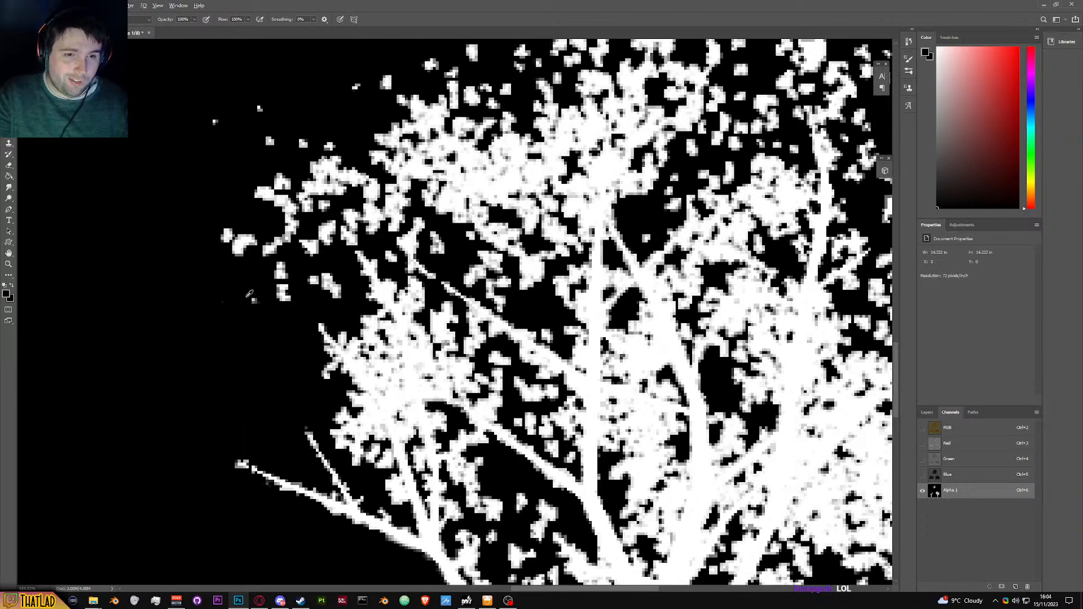
mouse_move(250, 294)
left_mouse_down()
mouse_move(288, 258)
mouse_move(216, 204)
mouse_move(235, 230)
mouse_move(217, 160)
mouse_move(293, 161)
mouse_move(309, 195)
mouse_move(346, 190)
mouse_move(297, 249)
mouse_move(333, 295)
left_mouse_up()
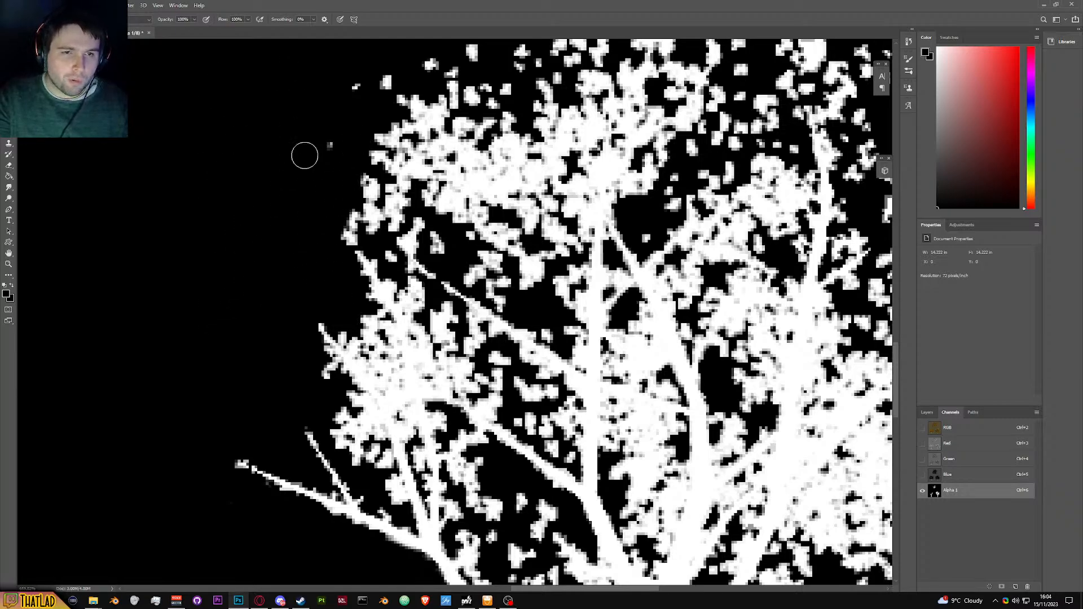
scroll(345, 180, "up", 2)
scroll(344, 180, "down", 5)
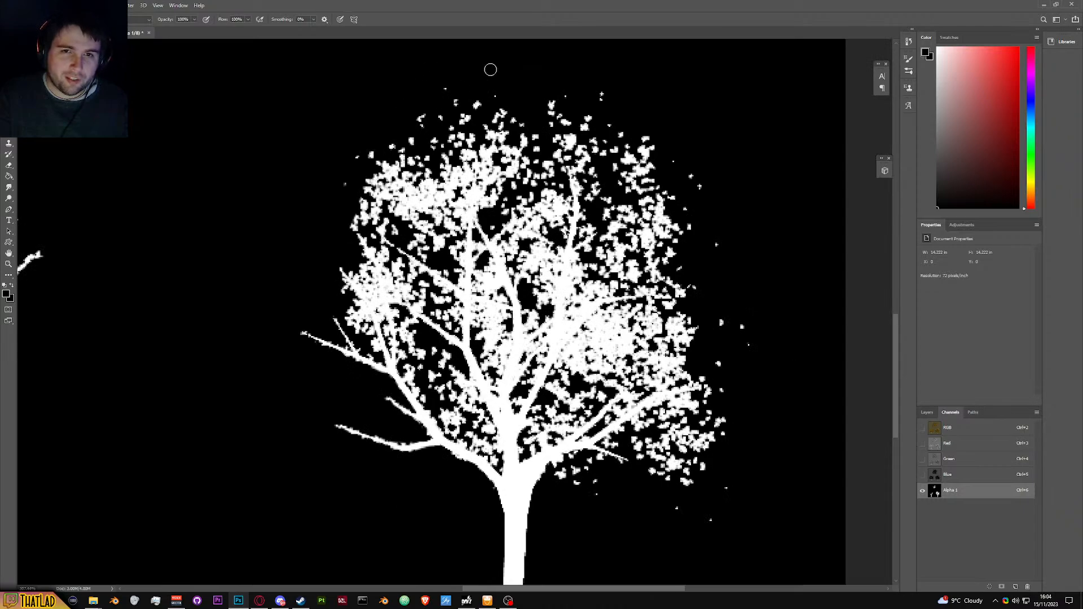
mouse_move(380, 124)
left_mouse_down()
mouse_move(391, 139)
mouse_move(365, 166)
left_mouse_up()
mouse_move(313, 207)
left_mouse_down()
mouse_move(495, 101)
mouse_move(637, 91)
mouse_move(640, 103)
mouse_move(592, 112)
mouse_move(628, 120)
mouse_move(635, 141)
mouse_move(680, 161)
left_mouse_up()
mouse_move(743, 317)
left_mouse_down()
mouse_move(750, 362)
mouse_move(713, 381)
mouse_move(729, 451)
mouse_move(725, 503)
mouse_move(699, 559)
left_mouse_up()
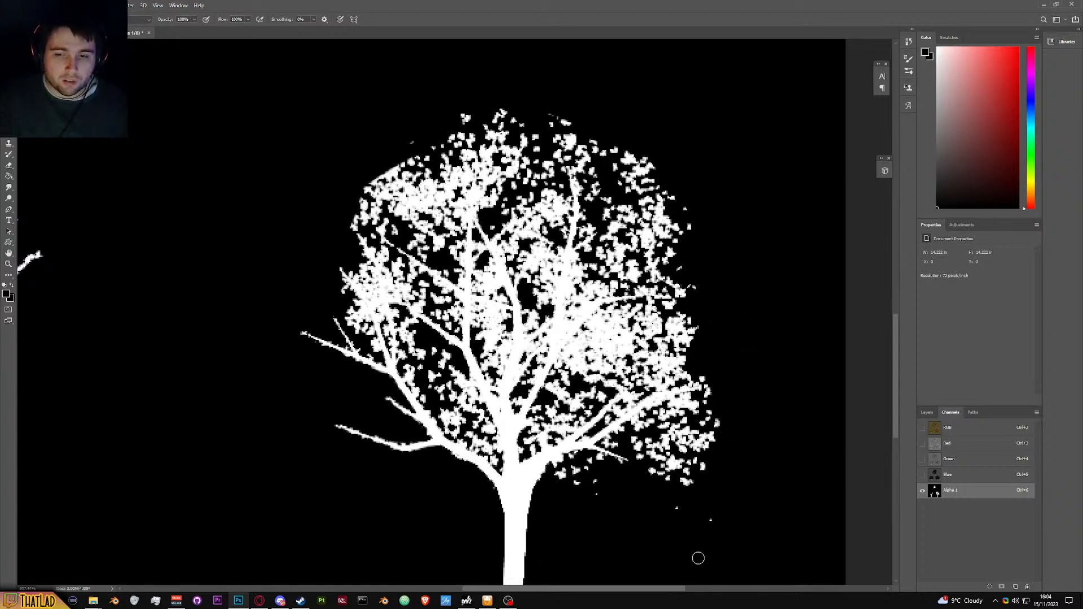
mouse_move(600, 489)
left_mouse_down()
mouse_move(599, 460)
mouse_move(570, 488)
mouse_move(552, 474)
mouse_move(571, 460)
left_mouse_up()
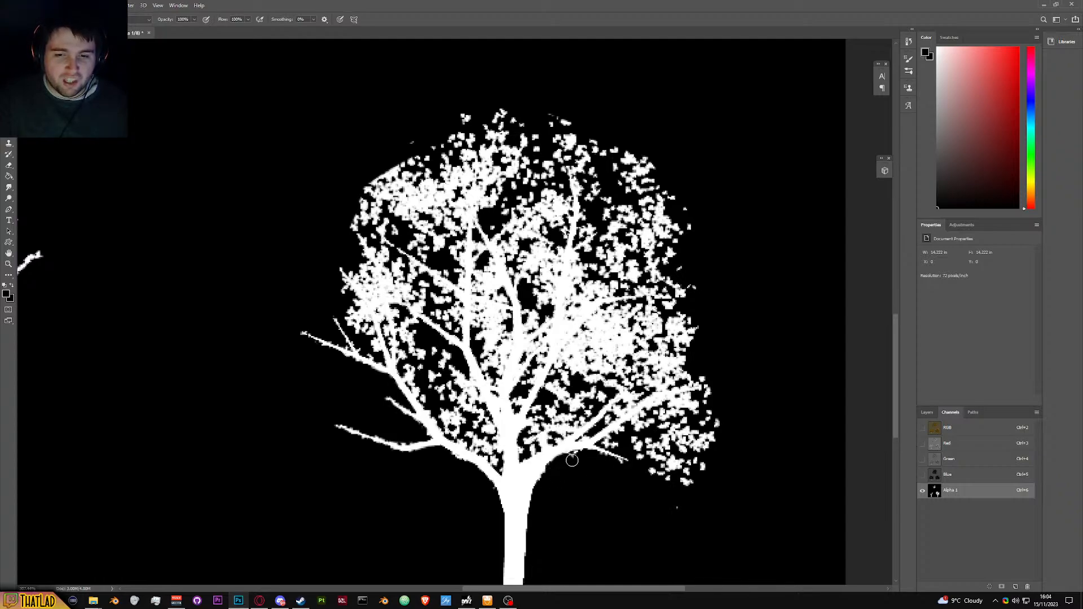
key("ctrl+z")
key("ctrl+z")
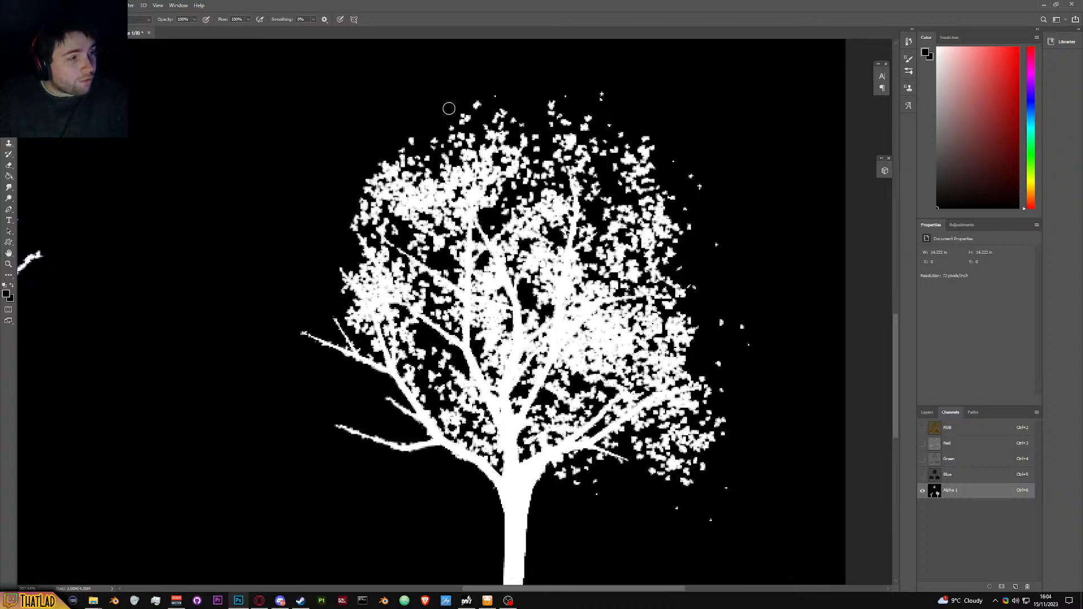
Step: Paint out the loose leaves above the crown's top and along its upper-right shoulder
mouse_move(479, 89)
left_mouse_down()
mouse_move(453, 126)
mouse_move(504, 96)
mouse_move(491, 117)
mouse_move(528, 132)
left_mouse_up()
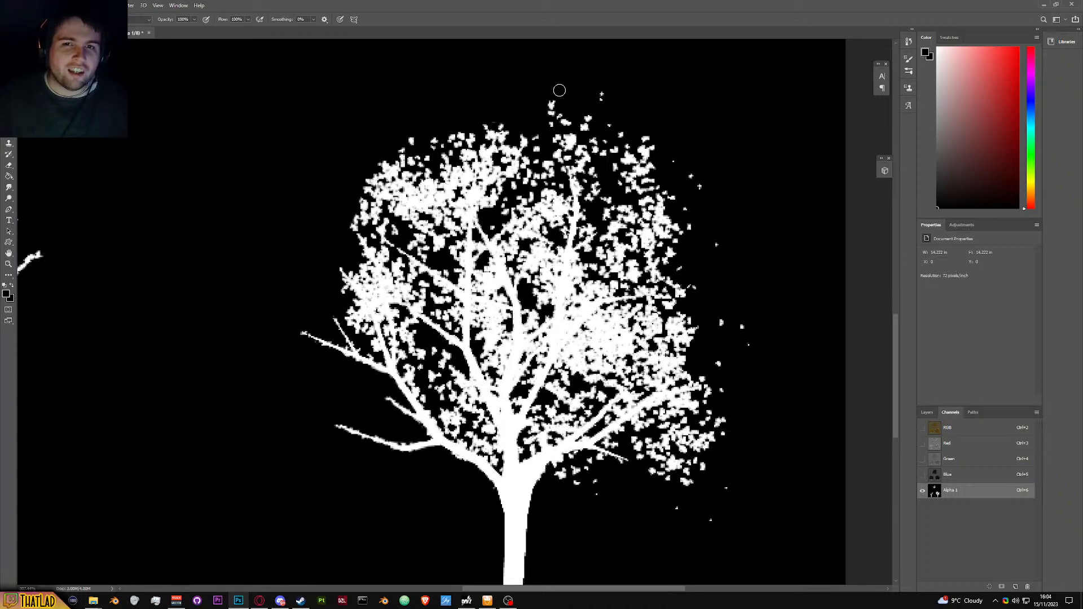
mouse_move(575, 103)
left_mouse_down()
mouse_move(551, 100)
mouse_move(566, 122)
mouse_move(589, 122)
mouse_move(591, 93)
mouse_move(606, 85)
mouse_move(597, 142)
mouse_move(604, 158)
mouse_move(620, 140)
mouse_move(608, 153)
mouse_move(621, 188)
mouse_move(633, 176)
mouse_move(641, 189)
mouse_move(659, 183)
mouse_move(635, 170)
mouse_move(657, 161)
mouse_move(650, 170)
mouse_move(601, 120)
left_mouse_up()
left_click_drag(674, 166, 692, 170)
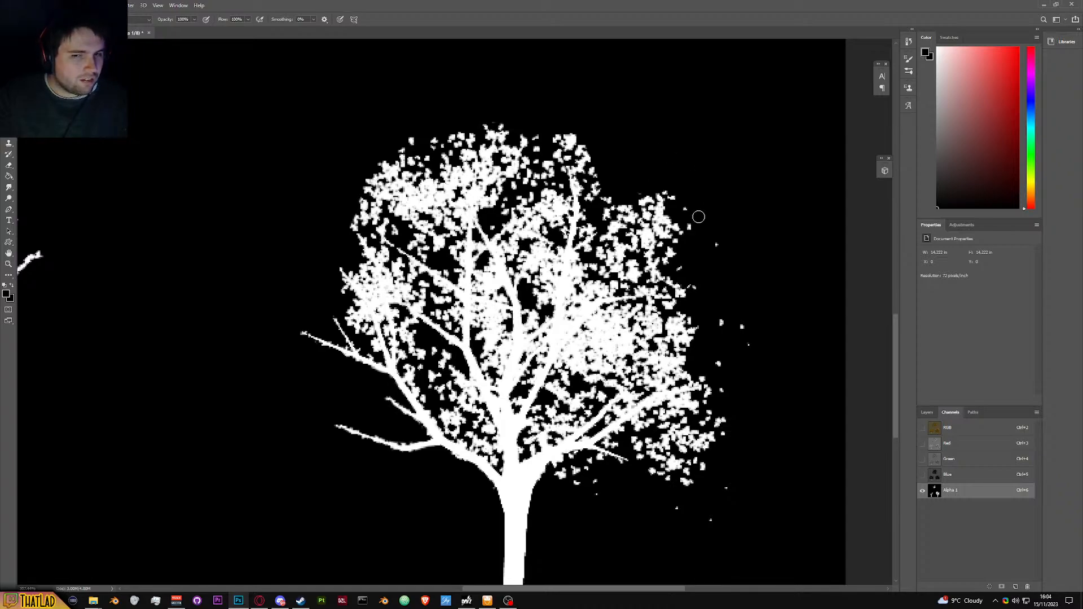
Step: Paint out the leaves beneath the lowest right limb and trim the stray leaves along the crown's right edge
mouse_move(523, 470)
left_mouse_down()
mouse_move(548, 486)
mouse_move(579, 469)
mouse_move(599, 480)
mouse_move(586, 469)
mouse_move(598, 460)
mouse_move(583, 491)
left_mouse_up()
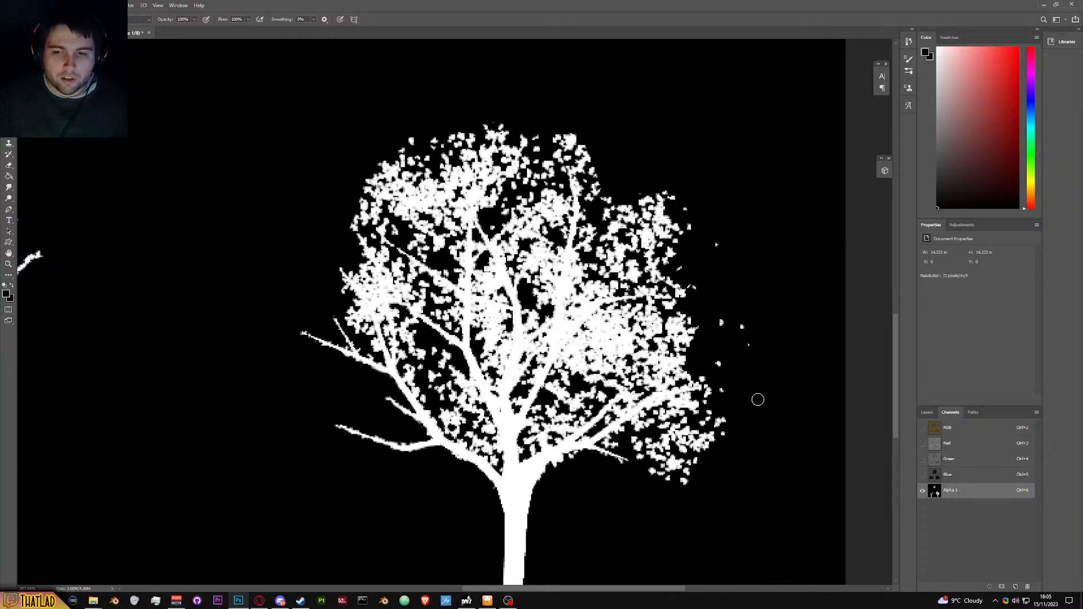
mouse_move(700, 469)
left_mouse_down()
mouse_move(733, 406)
mouse_move(670, 480)
left_mouse_up()
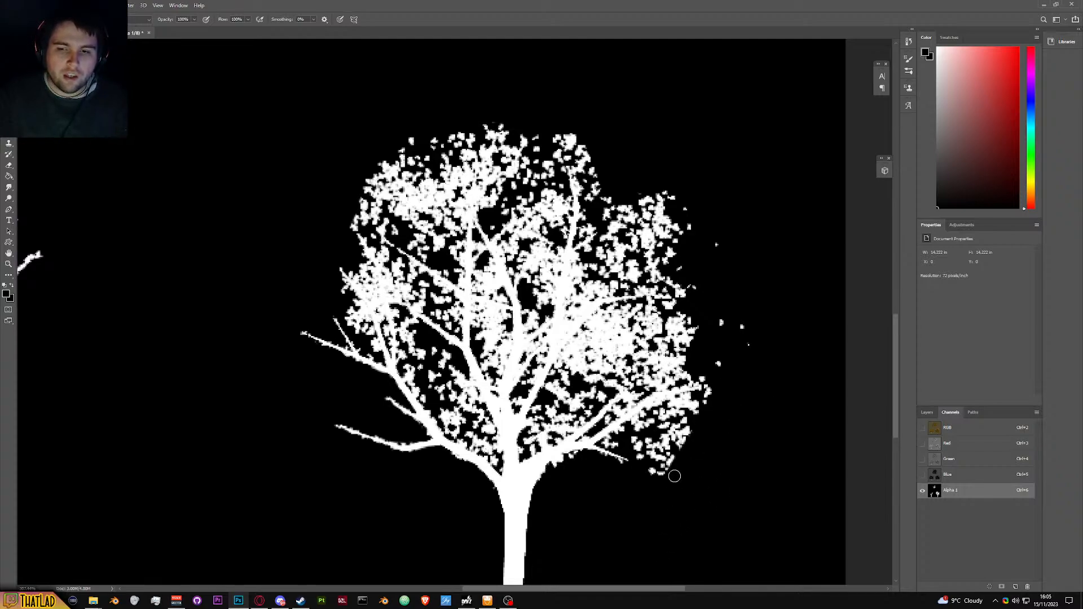
mouse_move(748, 329)
left_mouse_down()
mouse_move(719, 320)
mouse_move(717, 363)
mouse_move(725, 249)
mouse_move(648, 176)
mouse_move(670, 232)
left_mouse_up()
Step: Trim the leaves along the crown's upper-left and top outline and clean the underside of the right limb near the trunk
mouse_move(448, 123)
left_mouse_down()
mouse_move(370, 178)
mouse_move(376, 190)
mouse_move(352, 226)
left_mouse_up()
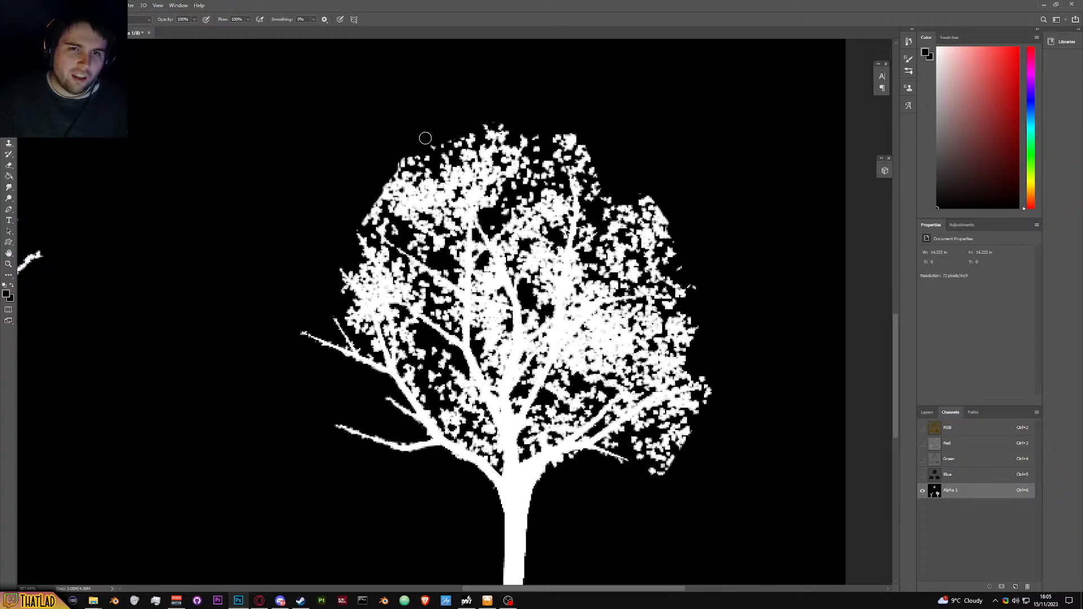
left_click_drag(468, 126, 536, 133)
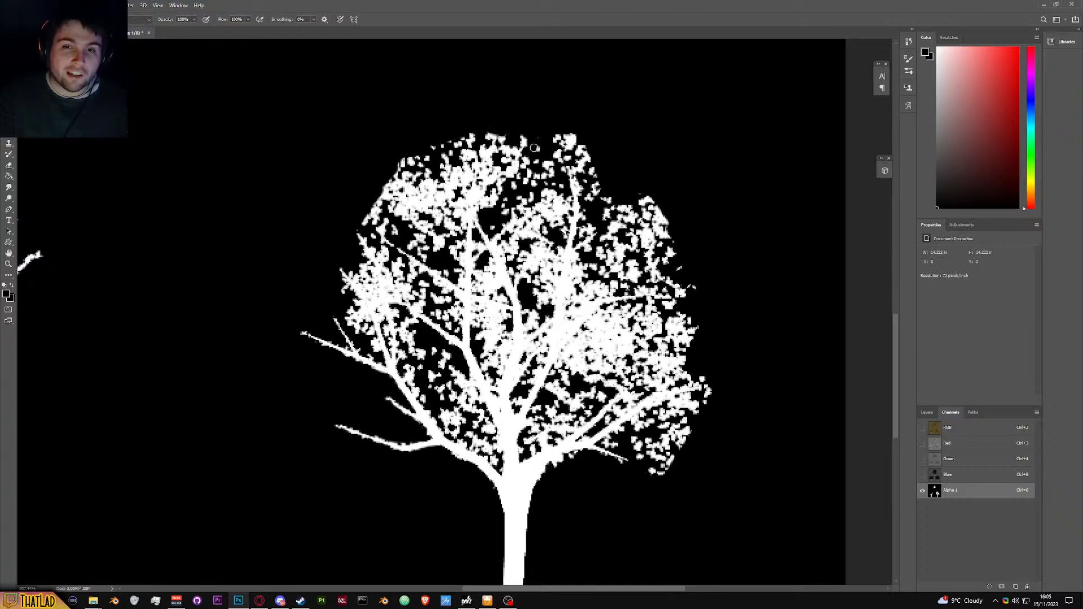
mouse_move(535, 470)
left_mouse_down()
mouse_move(556, 475)
mouse_move(578, 454)
mouse_move(545, 483)
left_mouse_up()
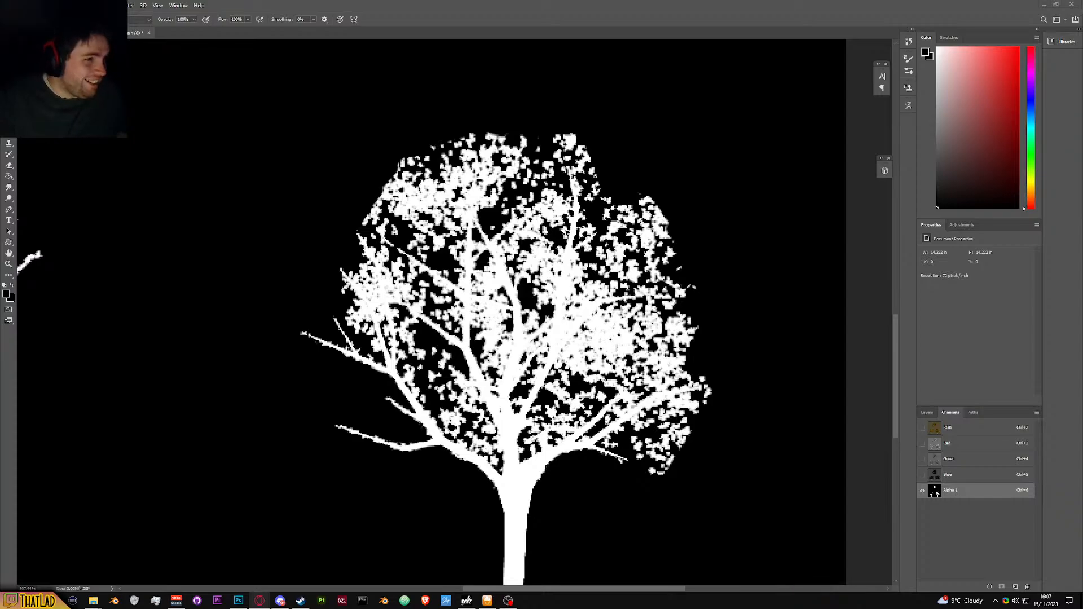
Step: Switch to the browser, compare the two night-time DayZ forest screenshots for their lighting, and close the one with the characters
left_click(436, 38)
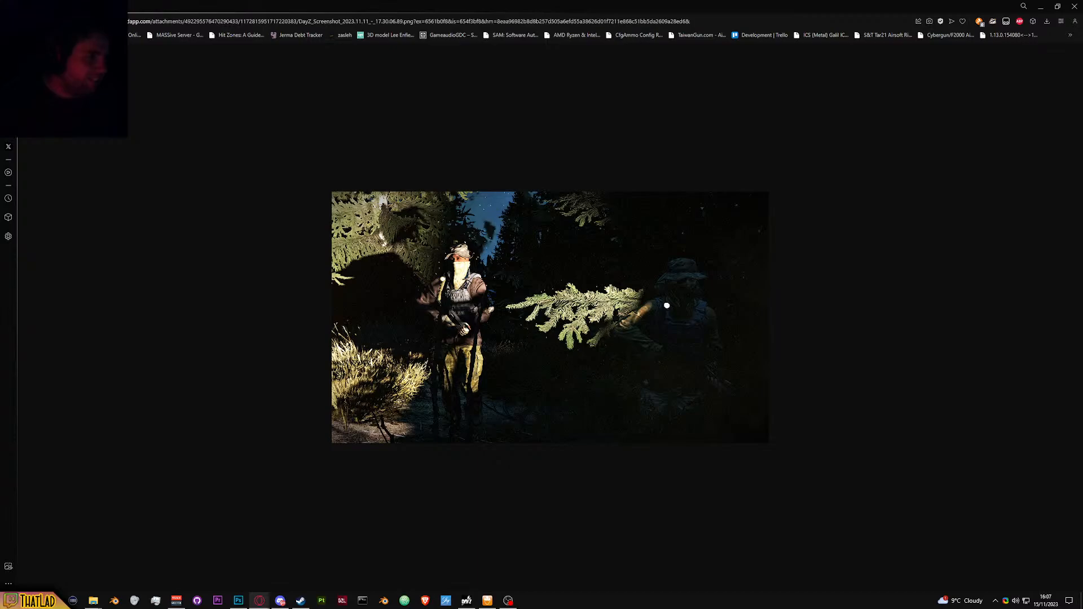
left_click(153, 5)
left_click(144, 6)
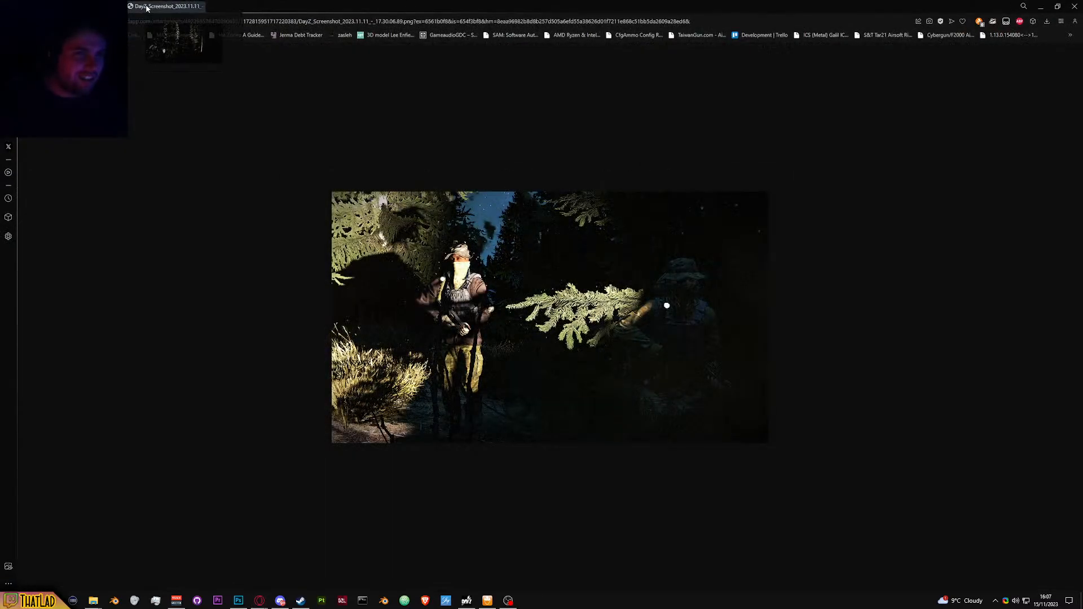
left_click(113, 6)
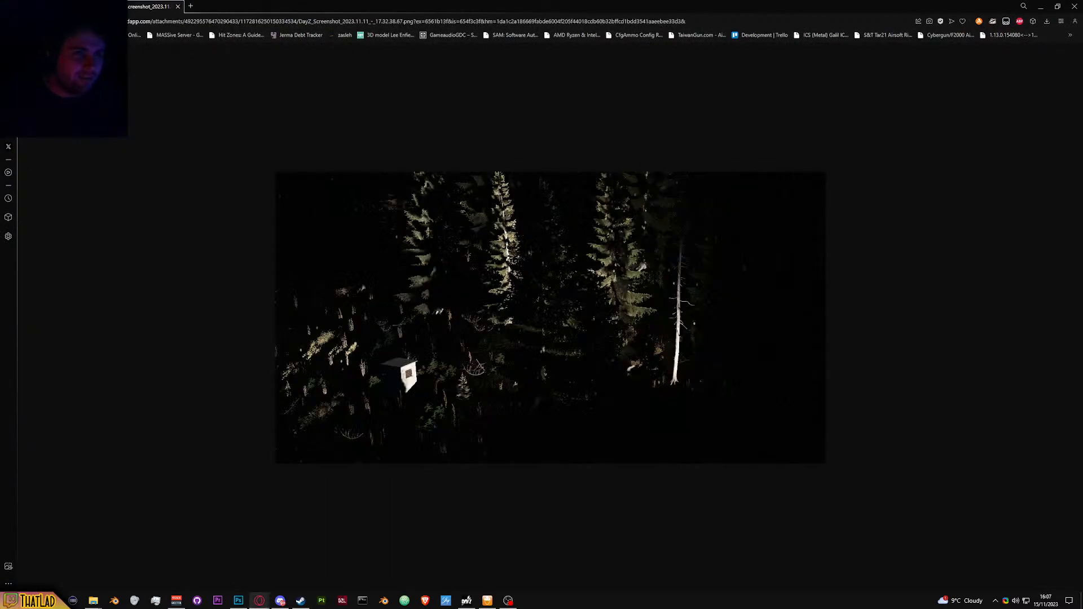
left_click(121, 7)
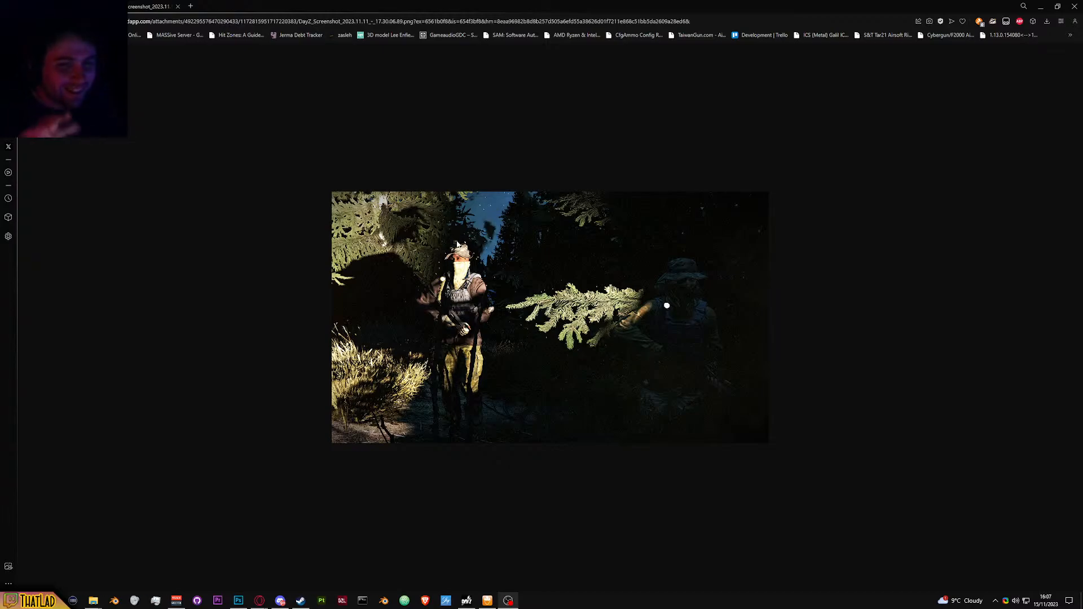
scroll(511, 365, "up", 4, "ctrl")
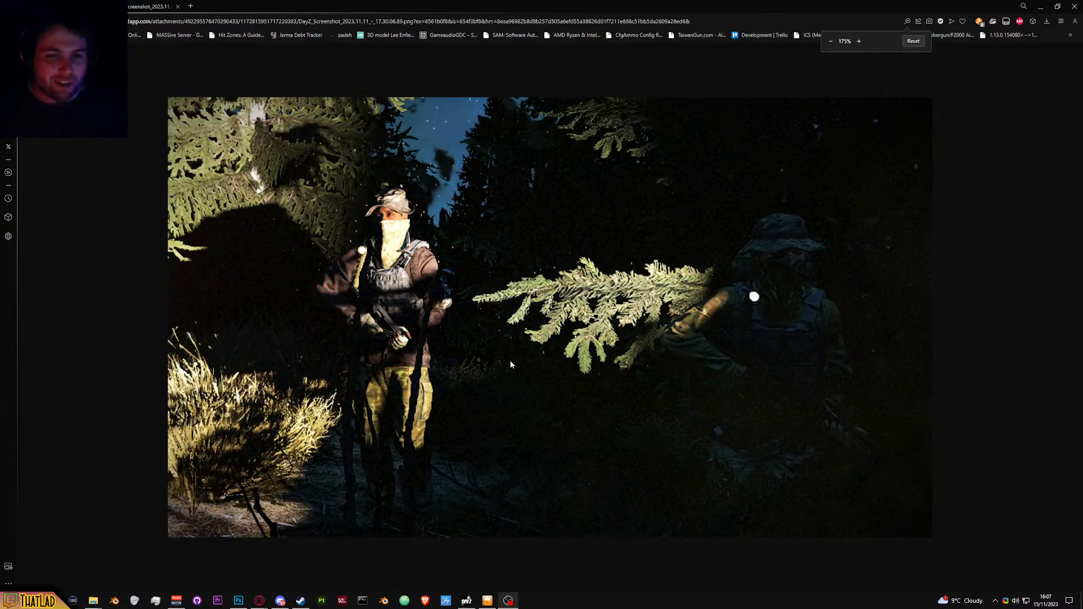
scroll(511, 364, "down", 2, "ctrl")
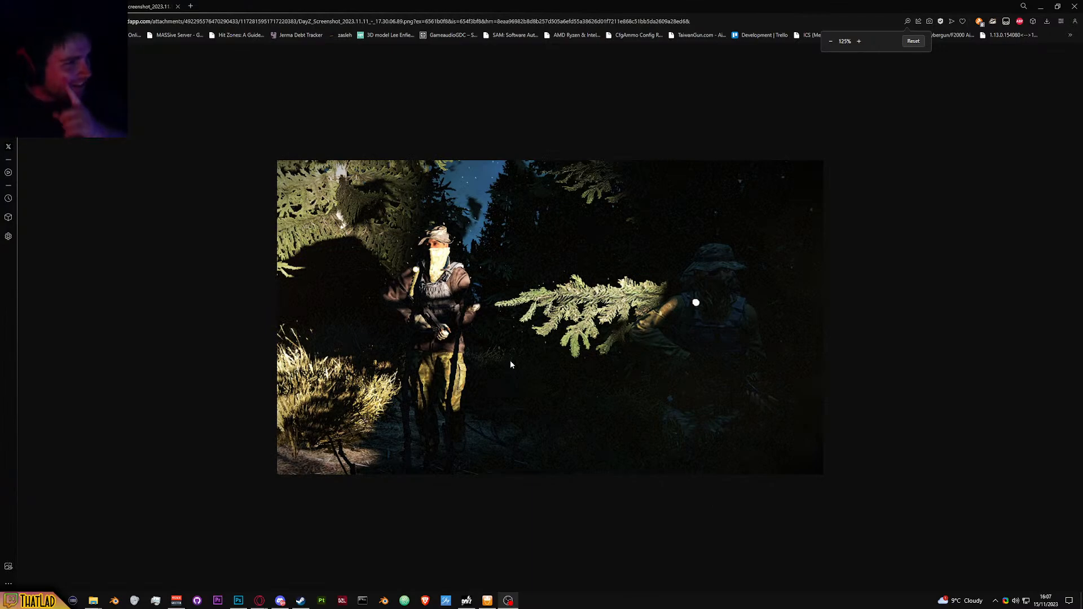
key("ctrl+Tab")
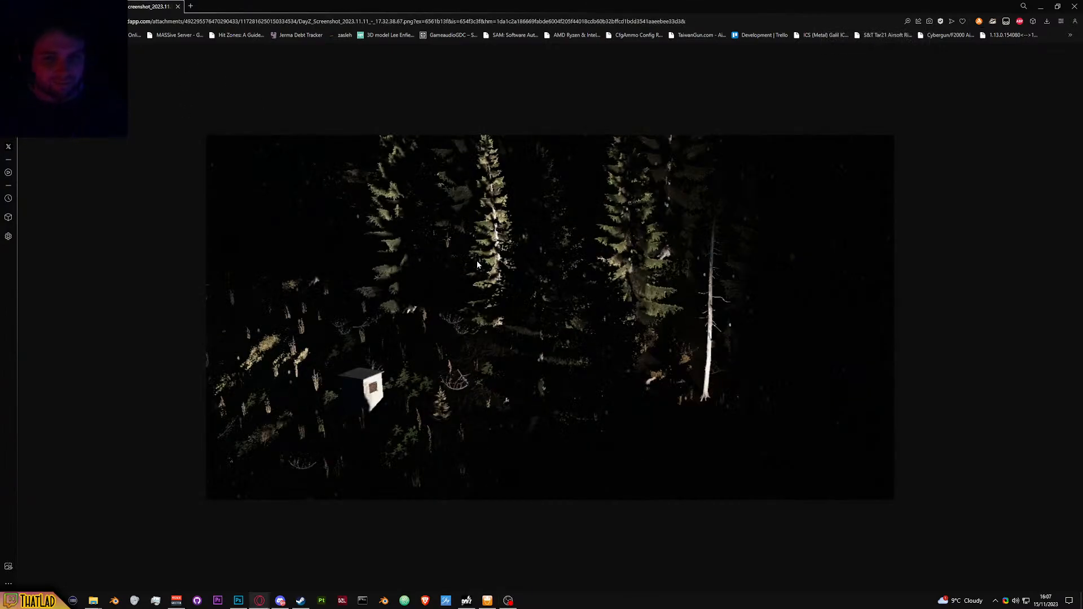
key("ctrl+Tab")
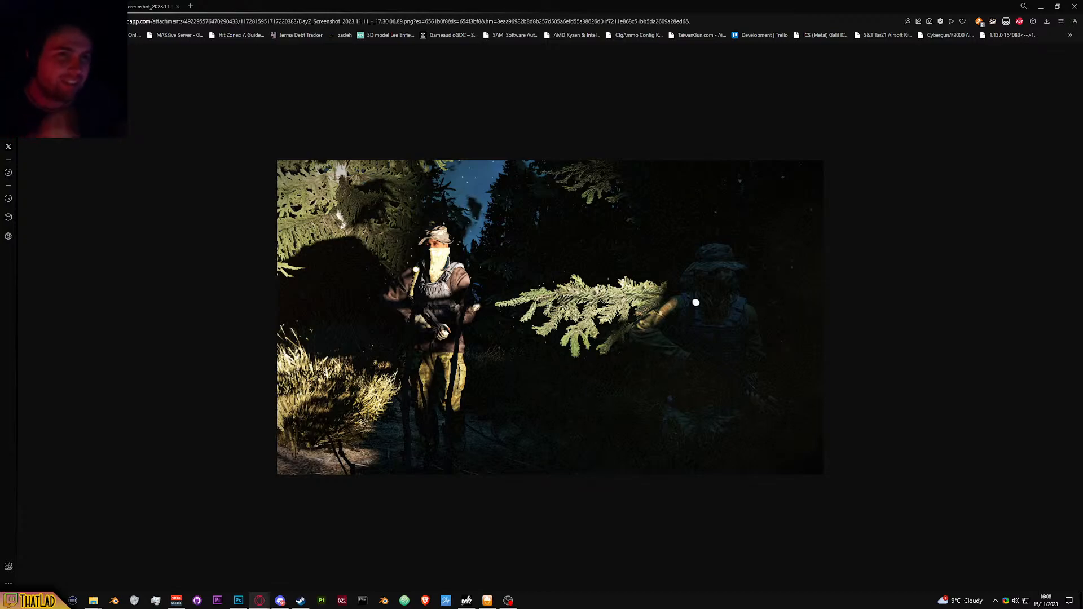
key("ctrl+Tab")
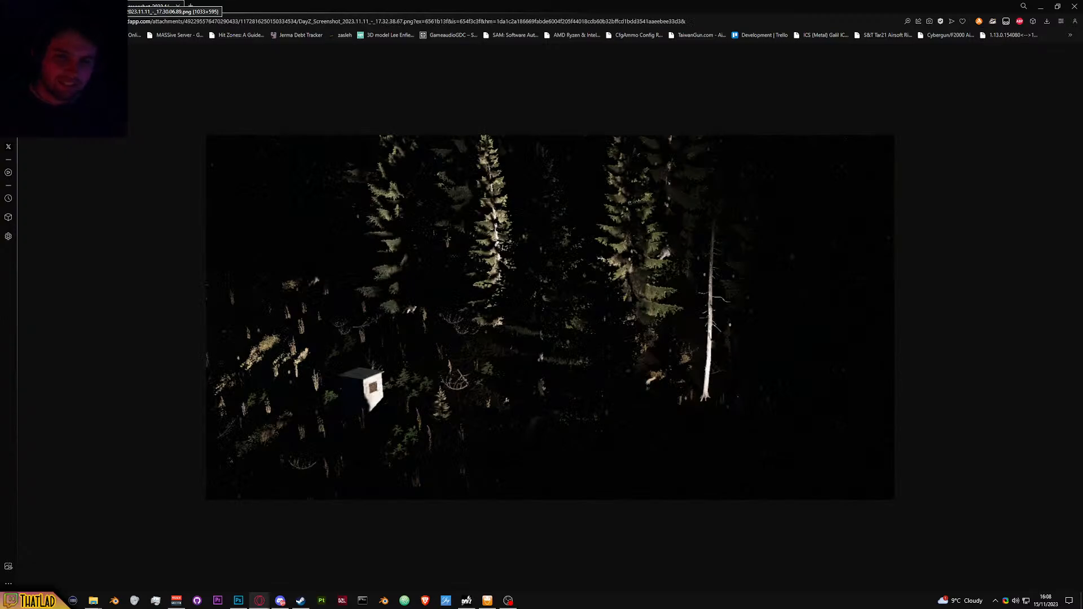
key("ctrl+Tab")
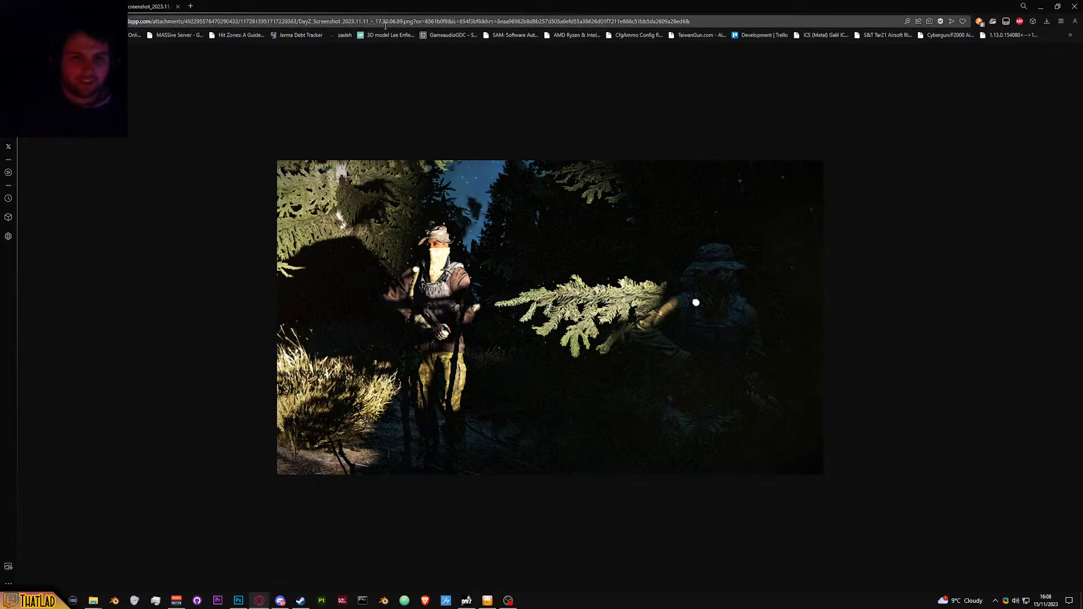
key("ctrl+w")
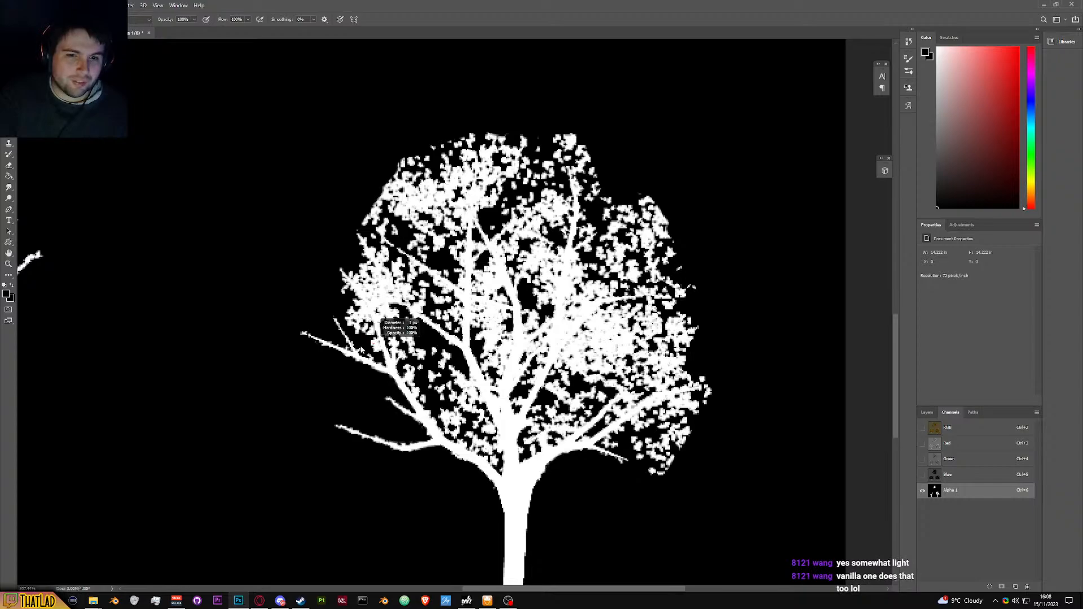
Step: In Photoshop, paint out the leaf cluster between the long left branch's twig and the upright branch beside it, cleaning that branch's edge
scroll(374, 343, "up", 3)
left_click_drag(382, 343, 375, 320)
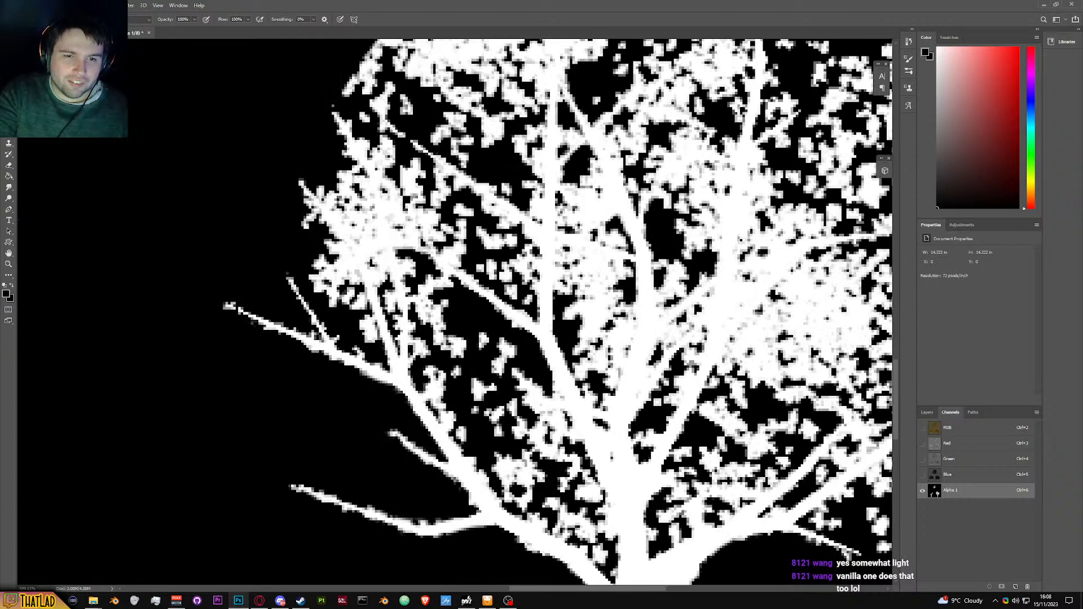
mouse_move(357, 270)
left_mouse_down()
mouse_move(333, 234)
mouse_move(347, 259)
mouse_move(338, 251)
mouse_move(310, 280)
mouse_move(332, 296)
left_mouse_up()
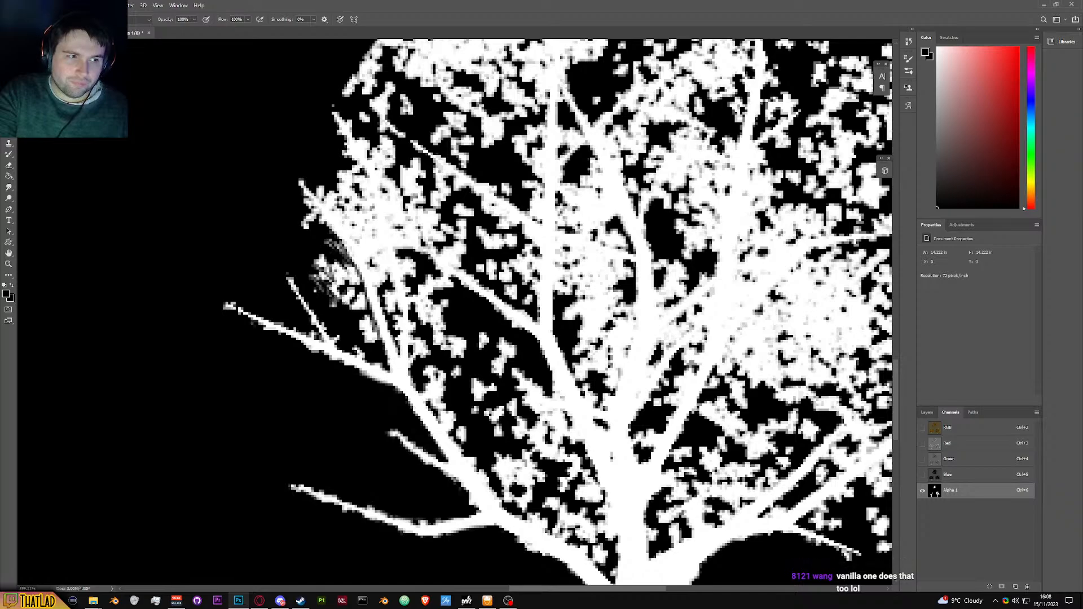
left_click_drag(364, 325, 362, 317)
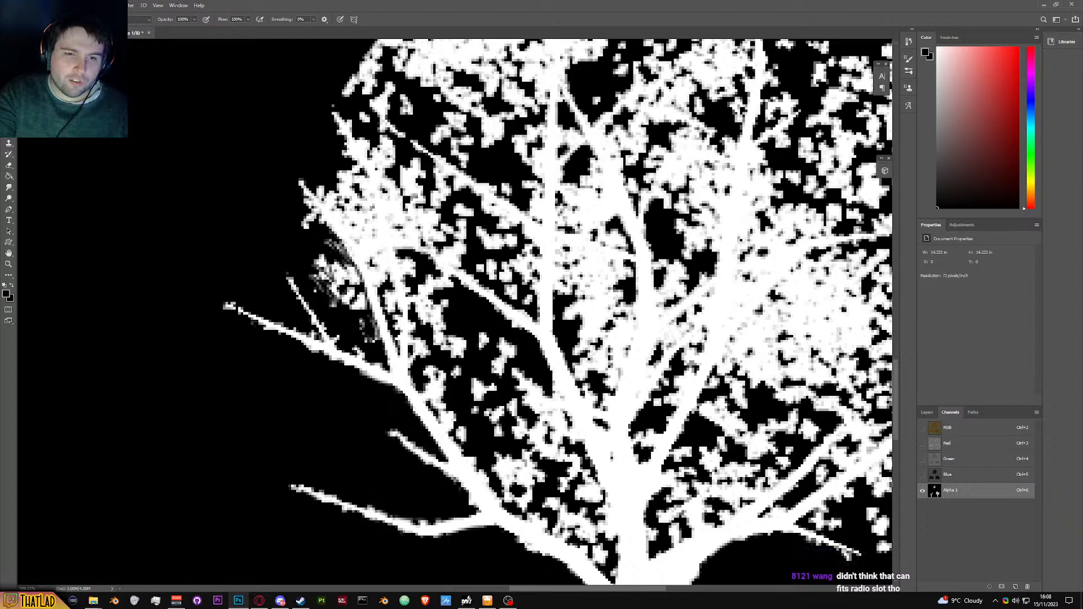
mouse_move(361, 307)
left_mouse_down()
mouse_move(352, 274)
mouse_move(321, 271)
mouse_move(367, 257)
mouse_move(310, 285)
mouse_move(341, 293)
mouse_move(328, 311)
left_mouse_up()
key("ctrl+z")
mouse_move(306, 277)
left_mouse_down()
mouse_move(342, 291)
mouse_move(323, 266)
mouse_move(340, 261)
mouse_move(328, 236)
mouse_move(342, 284)
left_mouse_up()
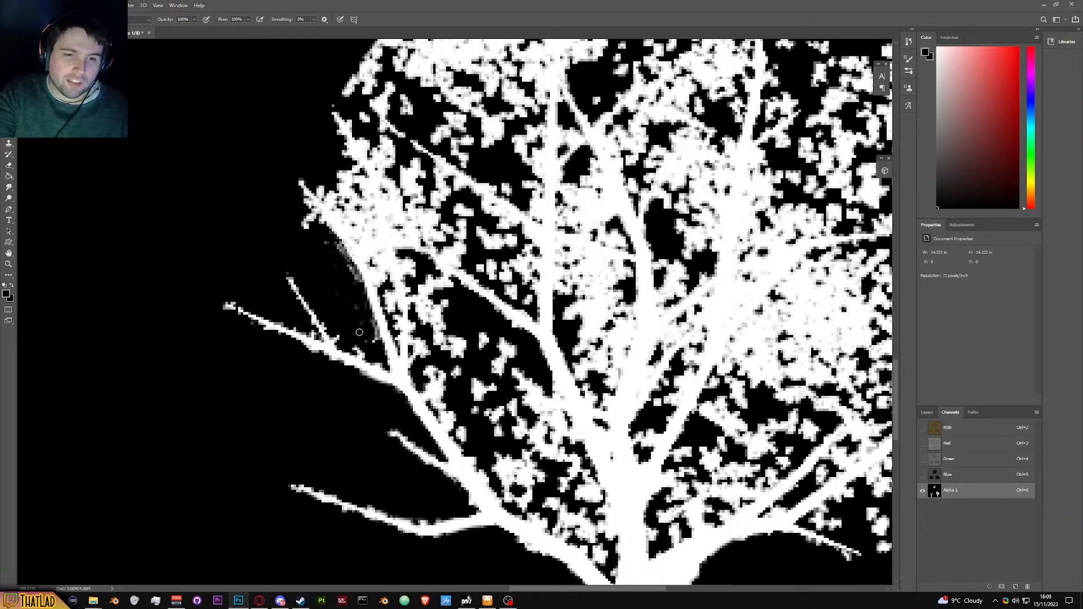
left_click_drag(373, 346, 358, 352)
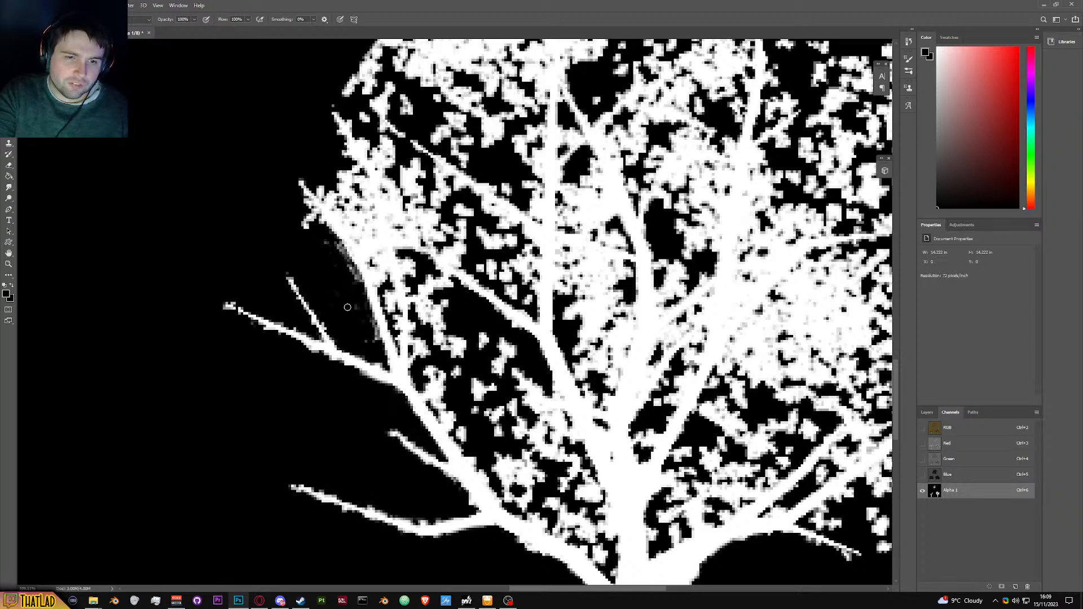
mouse_move(354, 290)
left_mouse_down()
mouse_move(334, 244)
mouse_move(375, 338)
left_mouse_up()
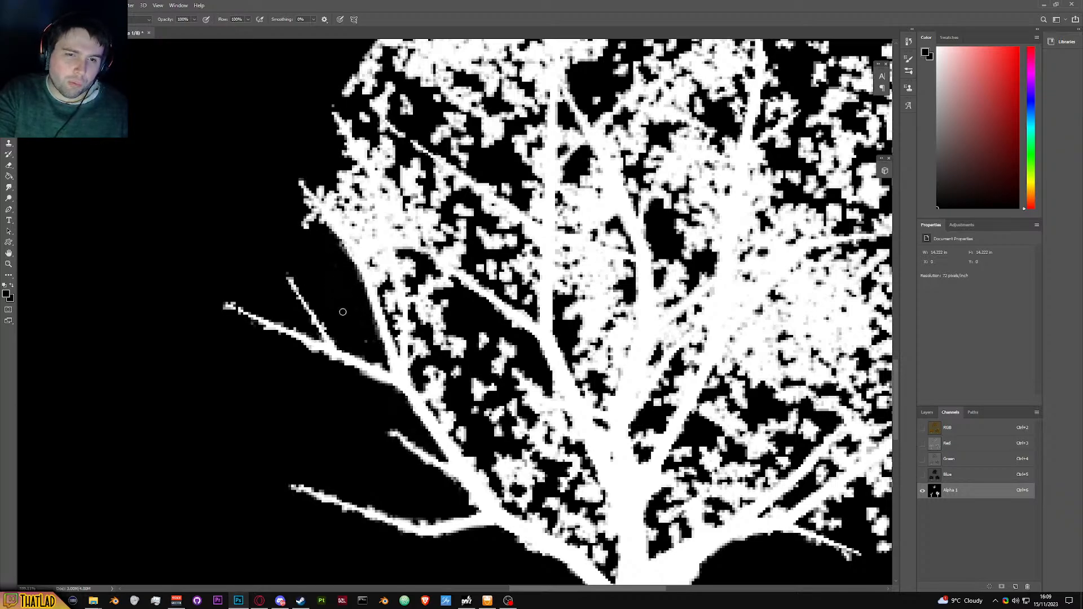
Step: Shorten the tip of the long left branch and paint out the leaf tufts around the tip of the upright branch above it
left_click_drag(227, 309, 232, 298)
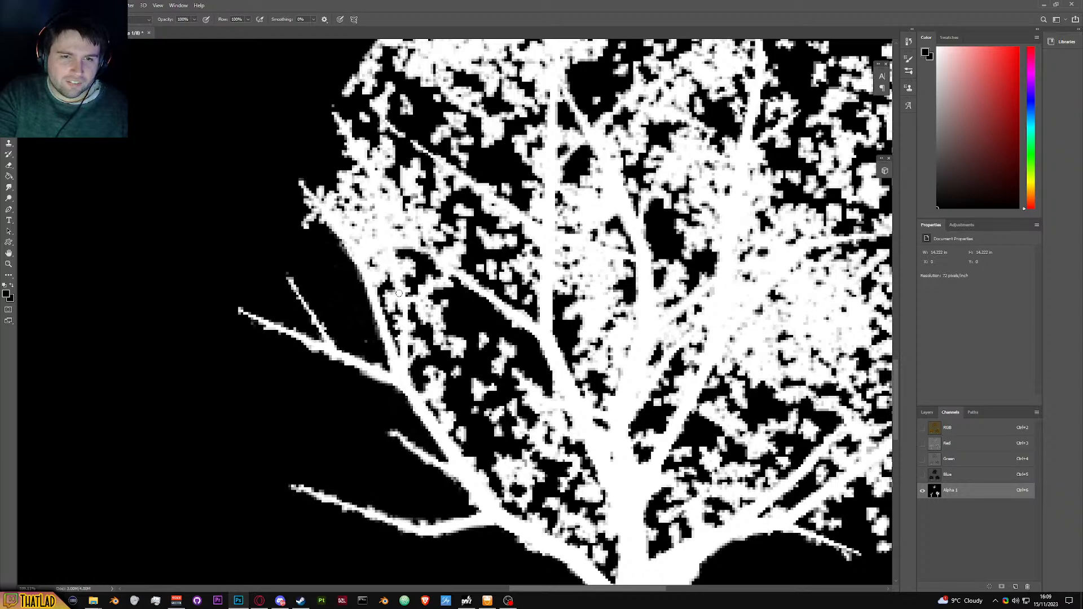
scroll(399, 294, "up", 2)
mouse_move(306, 249)
left_mouse_down()
mouse_move(311, 237)
mouse_move(296, 257)
left_mouse_up()
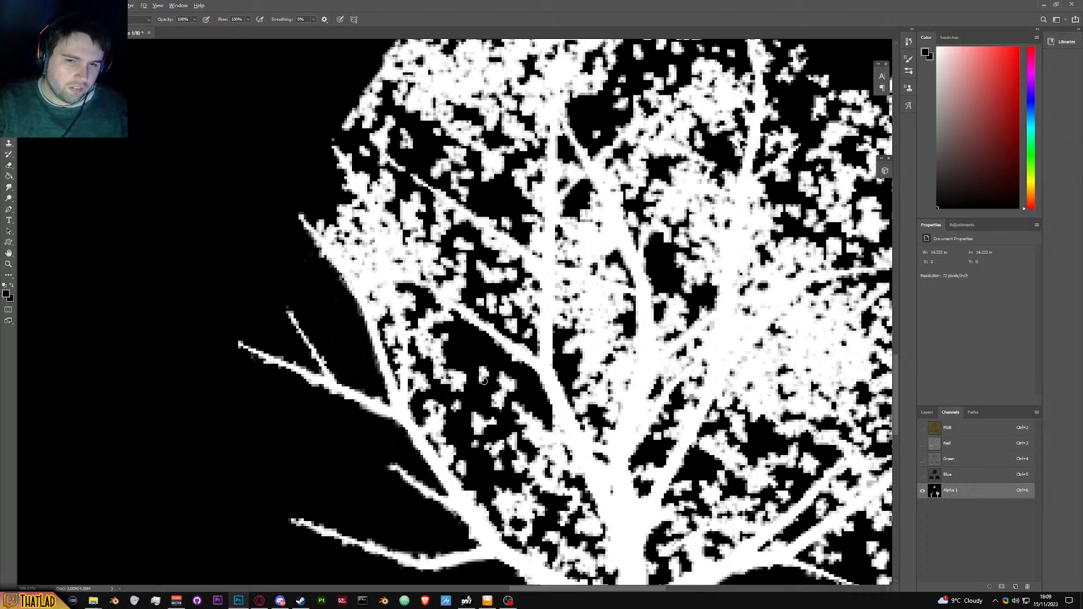
Step: Paint out the leaves between the large left limb and the inner branch rising from the trunk, cleaning the inner branch's left edge
mouse_move(479, 370)
left_mouse_down()
mouse_move(460, 383)
mouse_move(503, 401)
mouse_move(472, 435)
mouse_move(462, 408)
mouse_move(431, 407)
mouse_move(440, 443)
mouse_move(476, 481)
mouse_move(511, 461)
mouse_move(507, 441)
mouse_move(513, 476)
mouse_move(492, 453)
mouse_move(538, 500)
mouse_move(514, 452)
mouse_move(507, 406)
mouse_move(522, 407)
mouse_move(496, 386)
mouse_move(498, 413)
mouse_move(539, 428)
mouse_move(531, 421)
mouse_move(558, 470)
mouse_move(575, 499)
left_mouse_up()
scroll(491, 474, "down", 2)
scroll(581, 474, "down", 3)
mouse_move(586, 421)
left_mouse_down()
mouse_move(595, 453)
mouse_move(583, 445)
mouse_move(602, 459)
left_mouse_up()
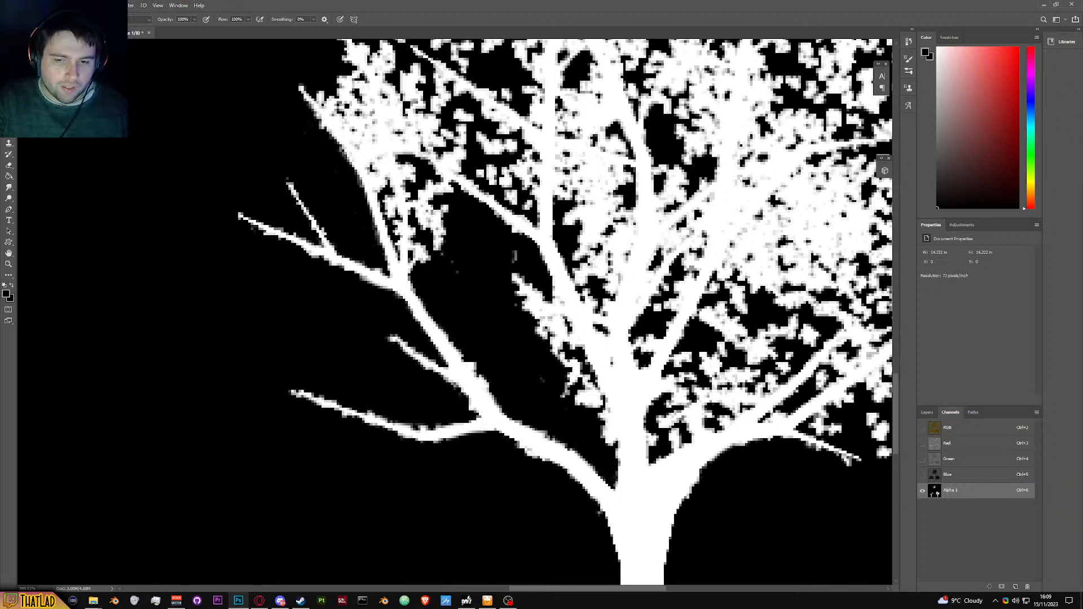
left_click_drag(616, 447, 570, 357)
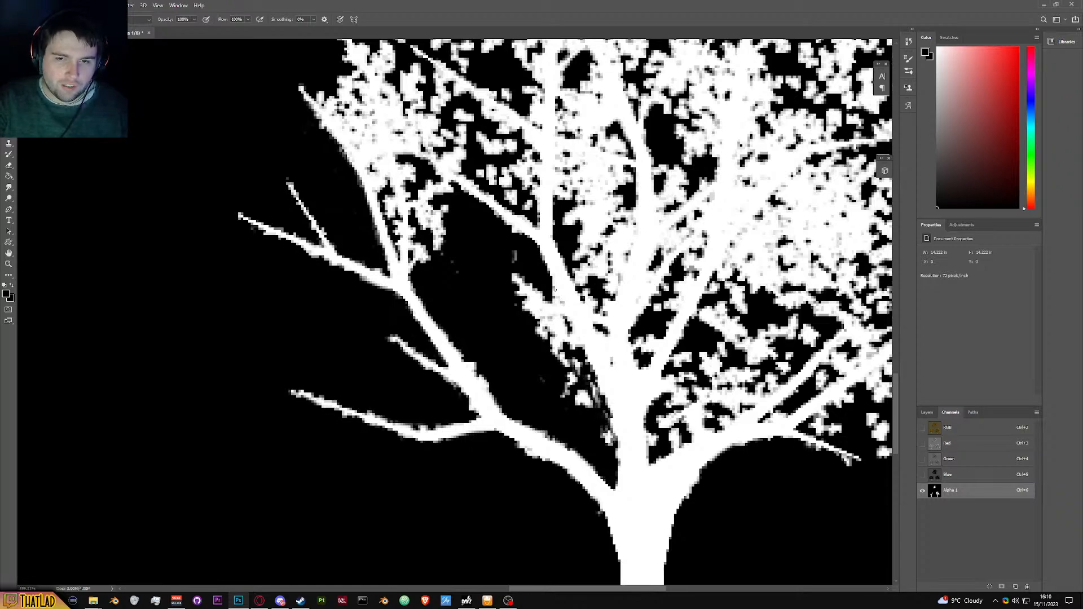
left_click_drag(588, 364, 554, 287)
left_click_drag(589, 364, 552, 285)
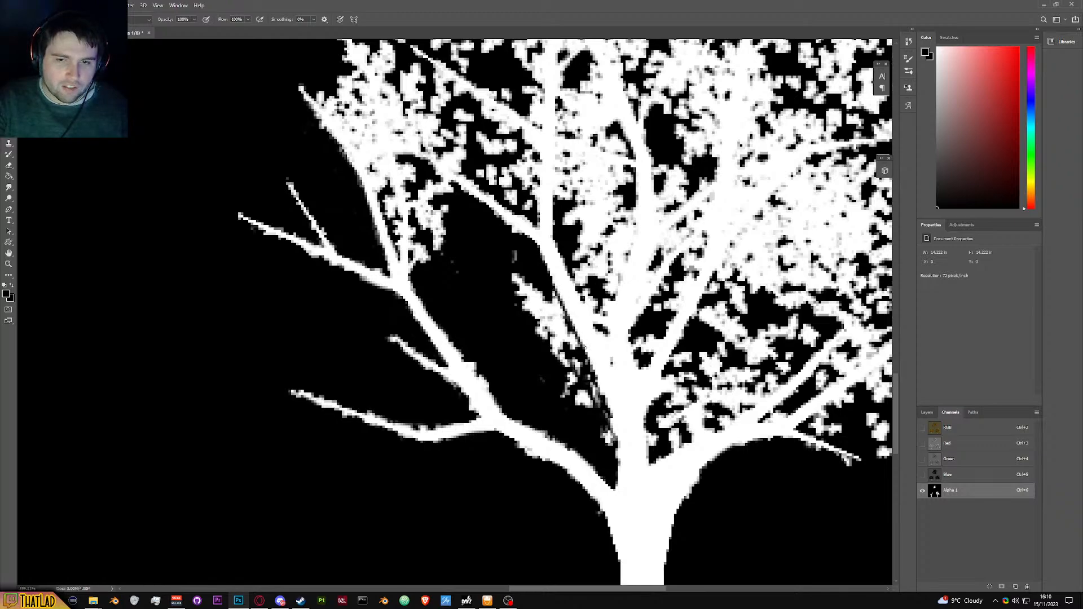
mouse_move(584, 350)
left_mouse_down()
mouse_move(554, 291)
mouse_move(508, 246)
mouse_move(533, 313)
mouse_move(542, 317)
mouse_move(539, 290)
mouse_move(556, 305)
mouse_move(541, 290)
mouse_move(568, 337)
mouse_move(527, 319)
mouse_move(573, 370)
mouse_move(564, 346)
mouse_move(584, 375)
mouse_move(580, 401)
mouse_move(594, 391)
mouse_move(613, 435)
left_mouse_up()
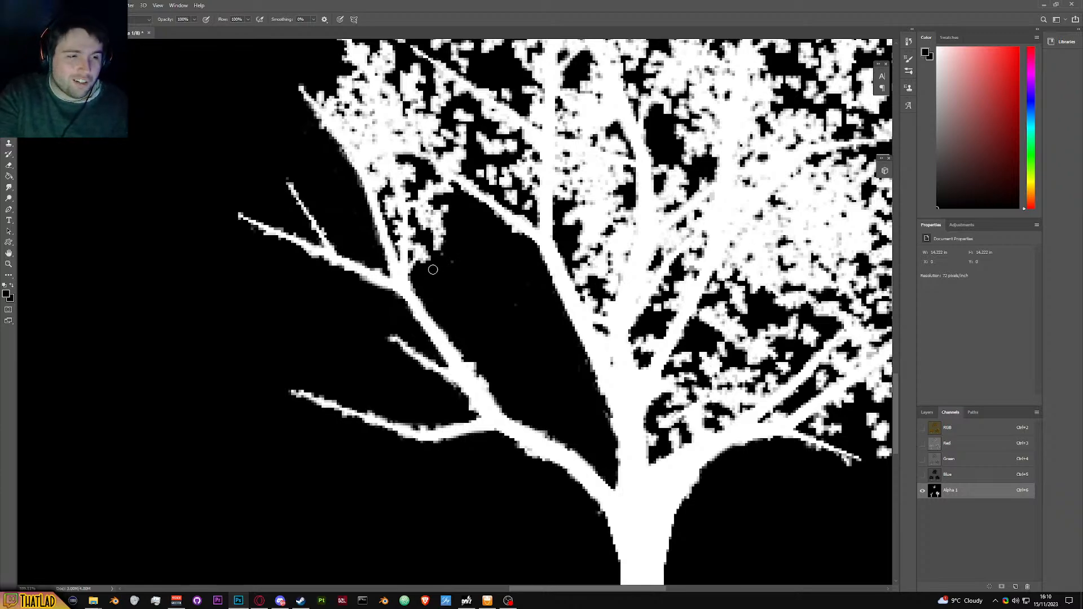
Step: Clear the leaves remaining in the upper part of that gap, along the thin upright twig and between it and the neighbouring branch
scroll(435, 274, "up", 3)
mouse_move(434, 275)
left_mouse_down()
mouse_move(445, 279)
mouse_move(428, 279)
mouse_move(415, 299)
mouse_move(432, 338)
mouse_move(443, 322)
mouse_move(437, 338)
mouse_move(440, 290)
mouse_move(455, 348)
mouse_move(522, 380)
mouse_move(526, 369)
left_mouse_up()
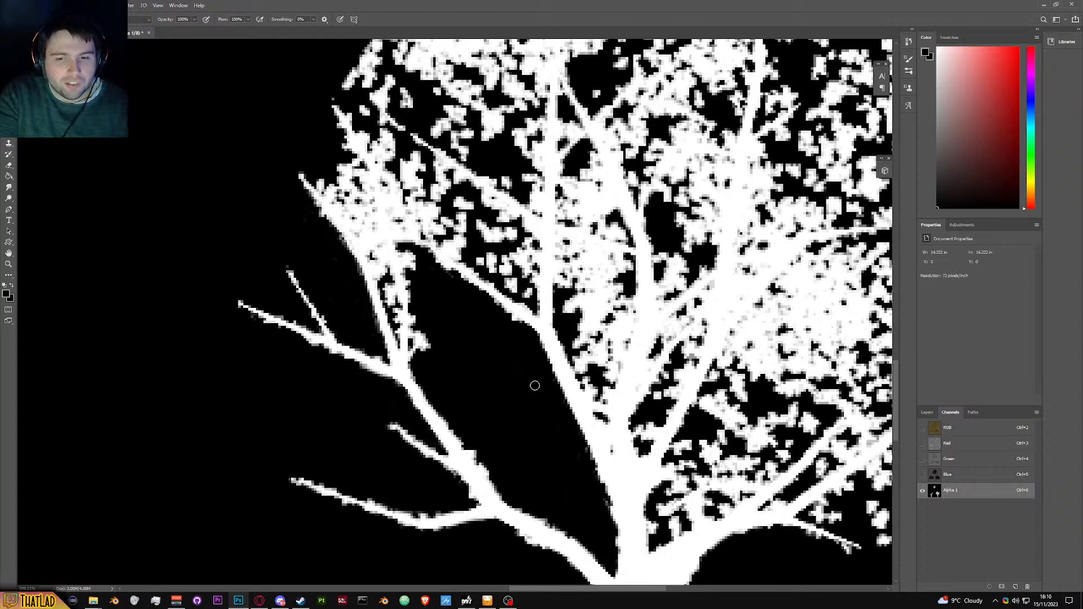
scroll(442, 353, "up", 1)
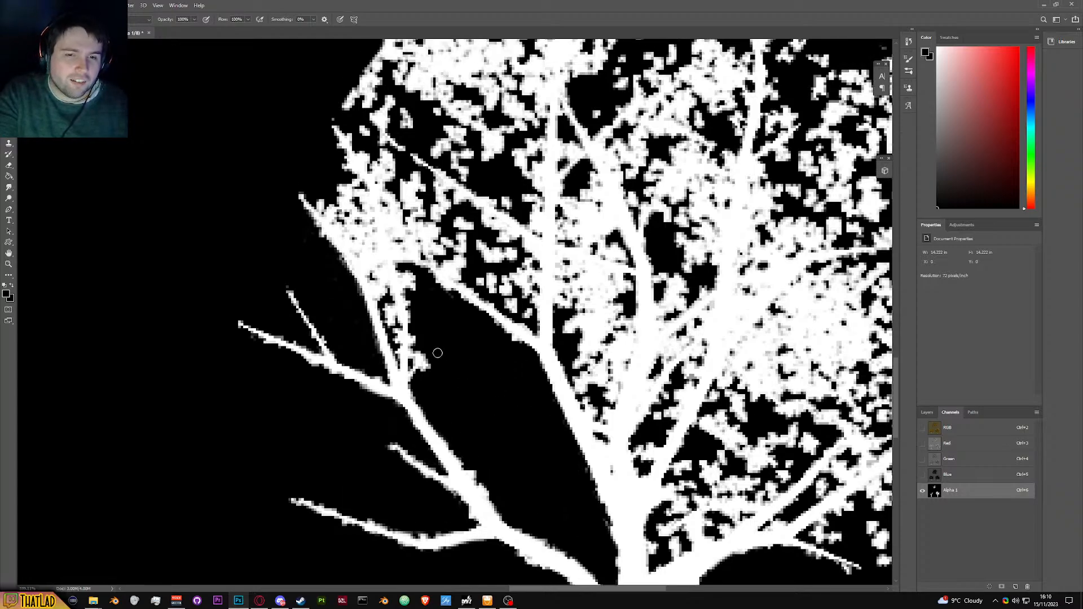
scroll(423, 358, "up", 2)
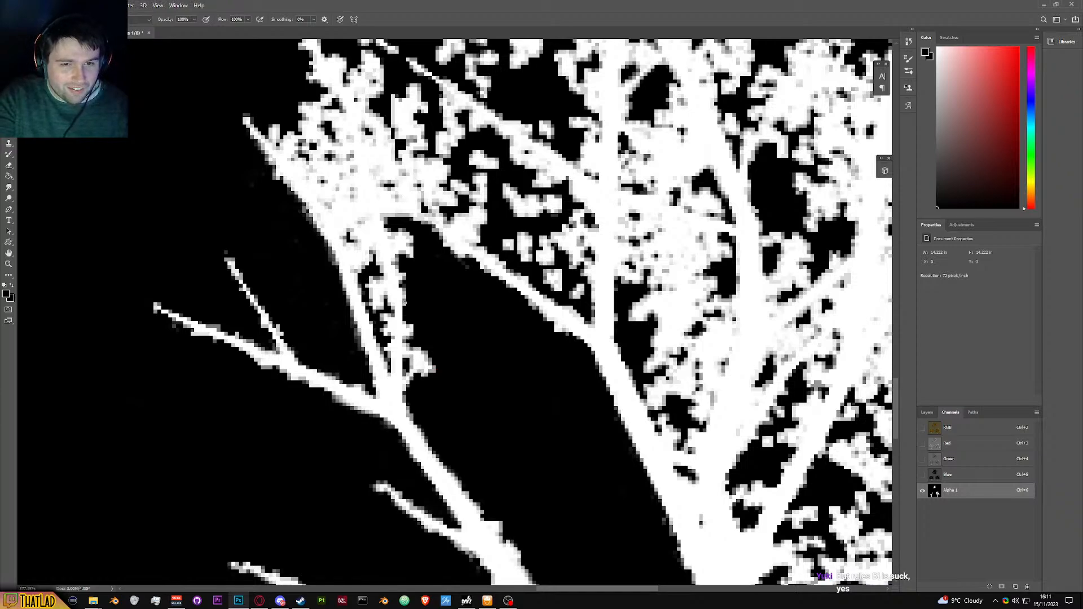
mouse_move(403, 291)
left_mouse_down()
mouse_move(407, 362)
mouse_move(418, 364)
mouse_move(409, 335)
mouse_move(414, 361)
mouse_move(433, 370)
mouse_move(412, 373)
mouse_move(427, 350)
left_mouse_up()
key("ctrl+z")
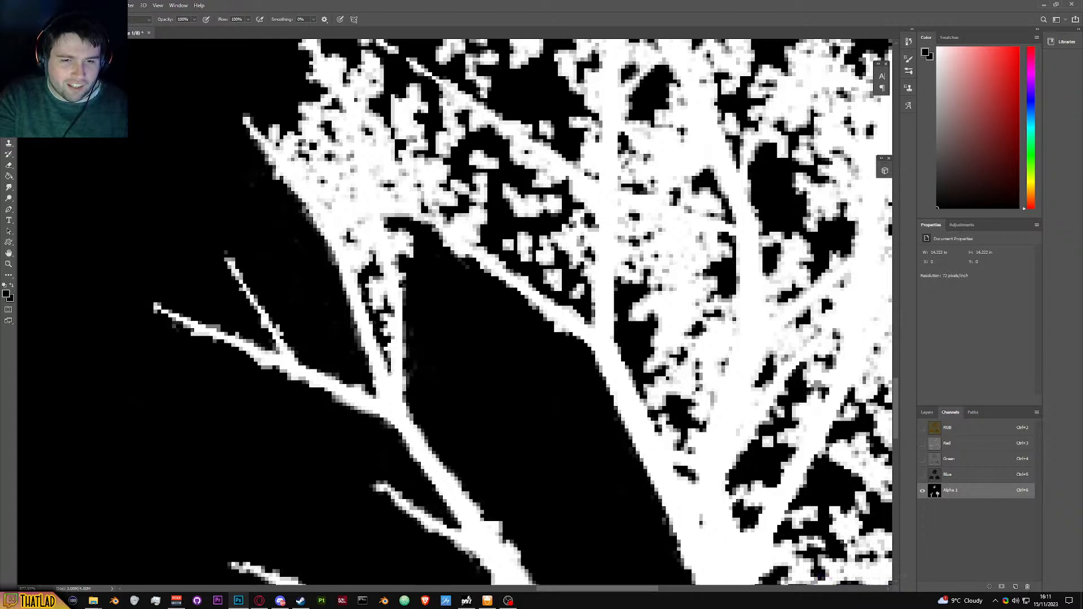
mouse_move(392, 334)
left_mouse_down()
mouse_move(380, 273)
mouse_move(379, 299)
mouse_move(375, 282)
mouse_move(369, 299)
mouse_move(385, 341)
left_mouse_up()
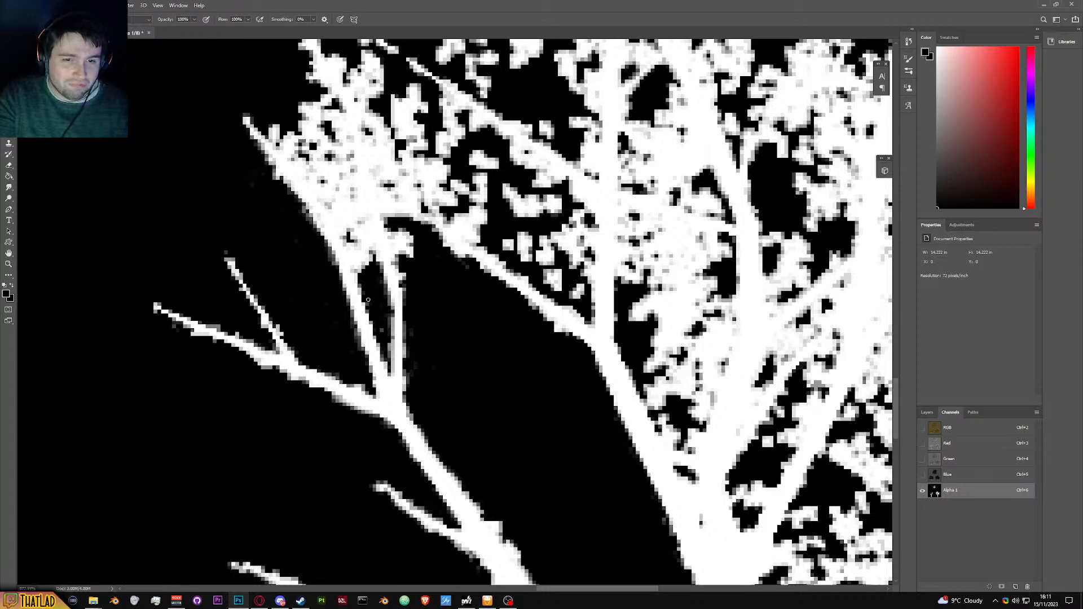
left_click_drag(383, 323, 390, 355)
Step: Paint out the leaves enclosed by the two parallel diagonal branches and the vertical branch, cleaning the edges of all three
scroll(589, 378, "up", 3)
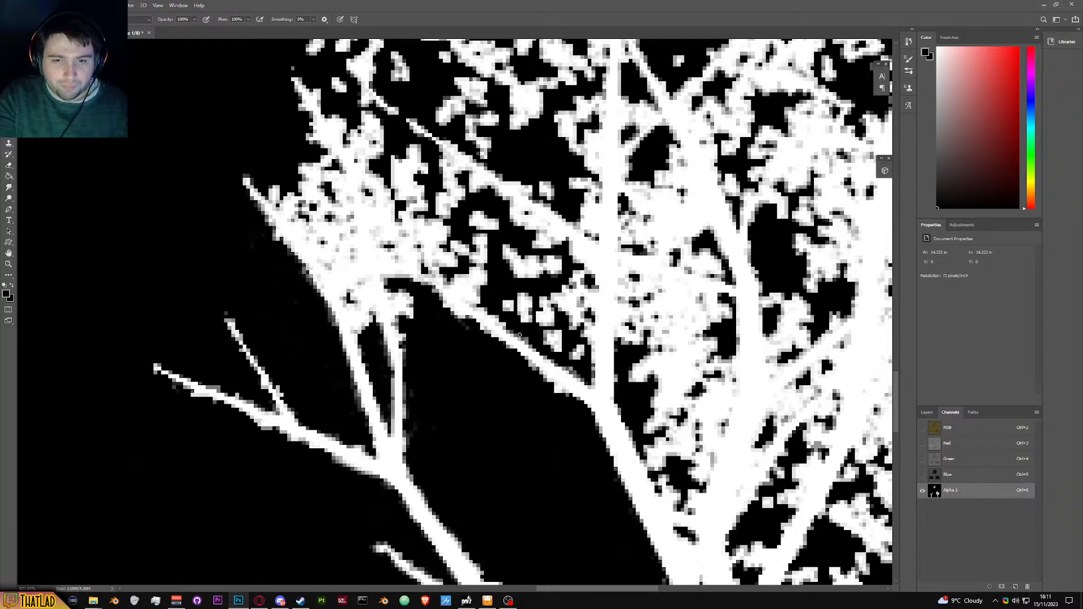
left_click_drag(595, 263, 595, 378)
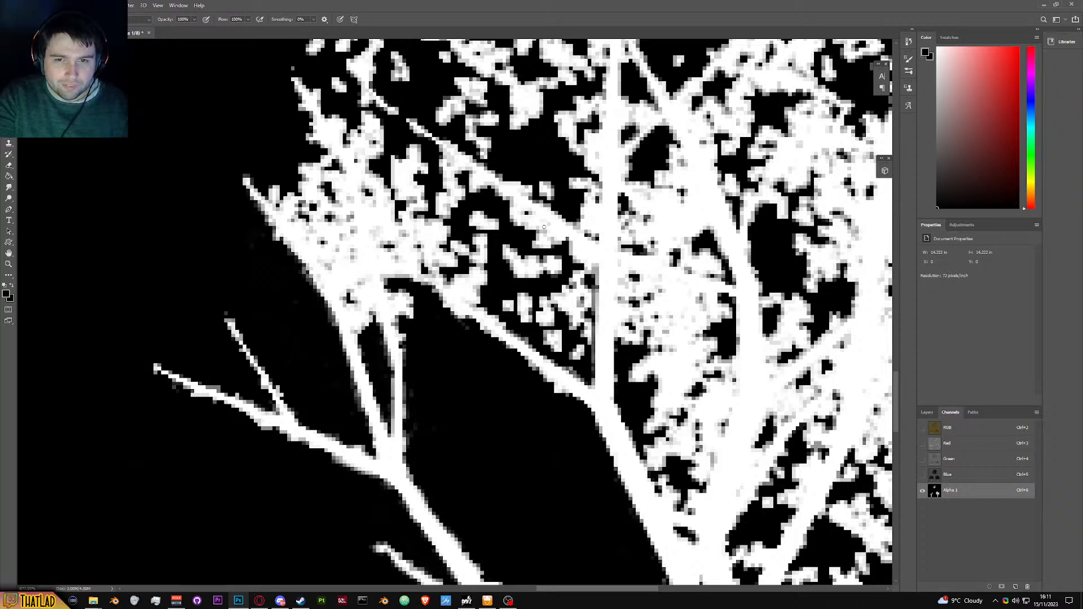
mouse_move(511, 204)
left_mouse_down()
mouse_move(596, 260)
mouse_move(590, 374)
left_mouse_up()
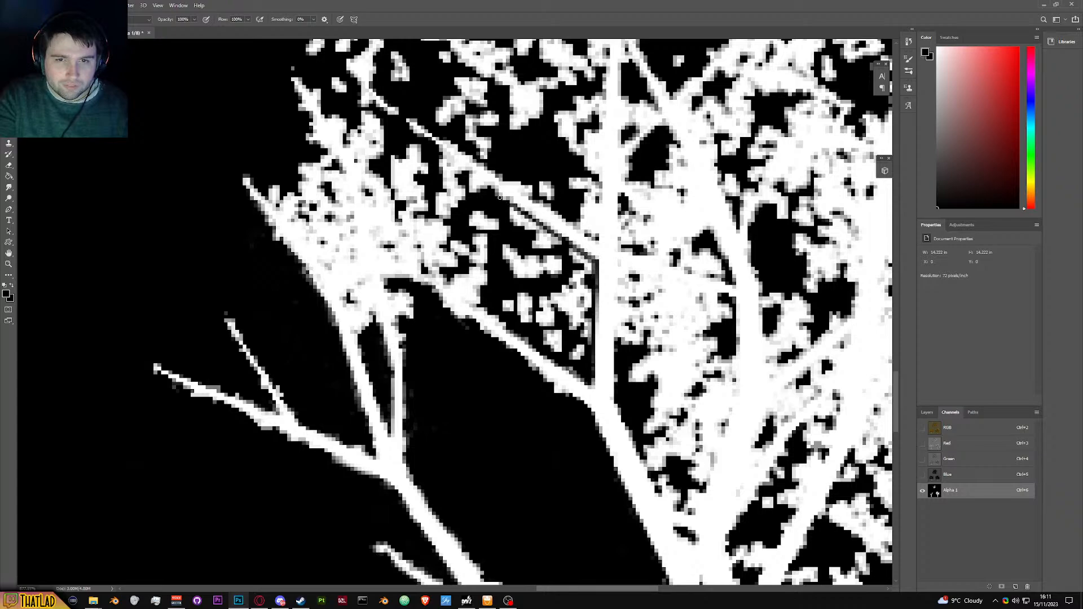
left_click_drag(439, 147, 515, 209)
mouse_move(434, 152)
left_mouse_down()
mouse_move(490, 195)
mouse_move(468, 186)
mouse_move(450, 161)
mouse_move(497, 203)
mouse_move(522, 211)
mouse_move(510, 210)
mouse_move(531, 236)
mouse_move(591, 264)
mouse_move(581, 346)
mouse_move(587, 297)
mouse_move(580, 306)
mouse_move(559, 289)
mouse_move(523, 235)
mouse_move(538, 246)
mouse_move(506, 221)
mouse_move(583, 290)
left_mouse_up()
mouse_move(579, 319)
left_mouse_down()
mouse_move(570, 273)
mouse_move(559, 339)
mouse_move(539, 328)
mouse_move(527, 297)
mouse_move(527, 325)
mouse_move(518, 280)
mouse_move(555, 298)
mouse_move(507, 242)
left_mouse_up()
mouse_move(437, 164)
left_mouse_down()
mouse_move(539, 265)
mouse_move(498, 260)
mouse_move(481, 300)
mouse_move(402, 241)
left_mouse_up()
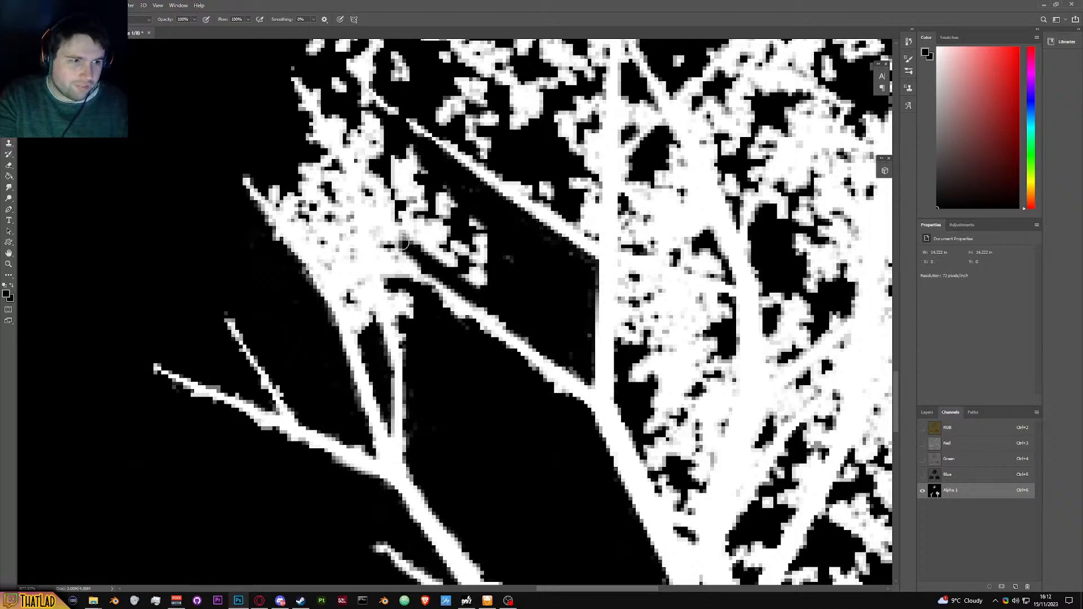
Step: Trim the underside of the lower diagonal branch into a thin, smooth line from its fork to its tip
scroll(406, 243, "up", 1)
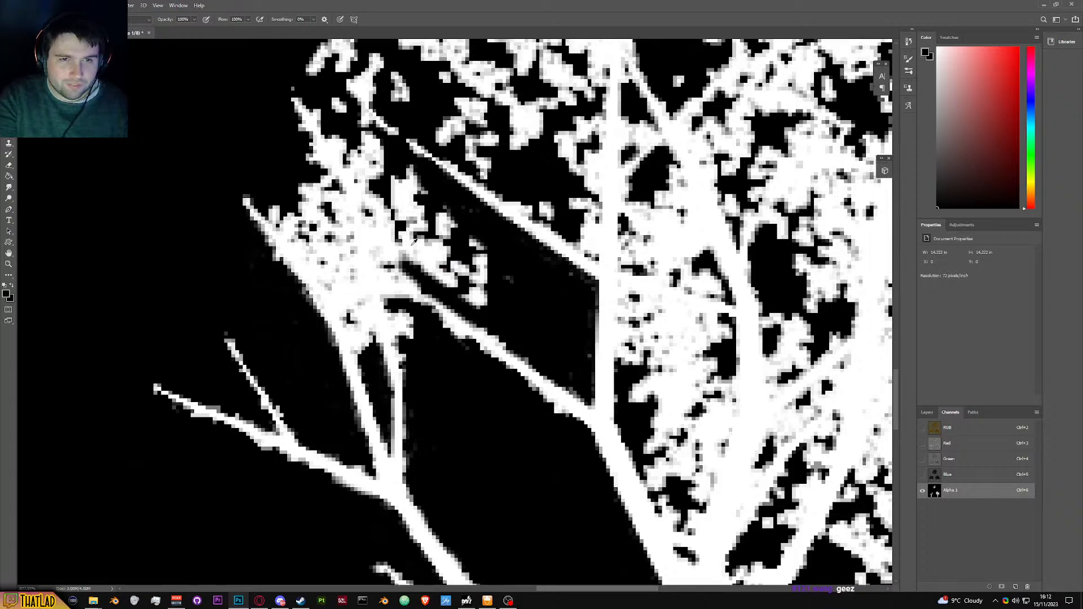
scroll(413, 241, "down", 5)
scroll(441, 254, "up", 5)
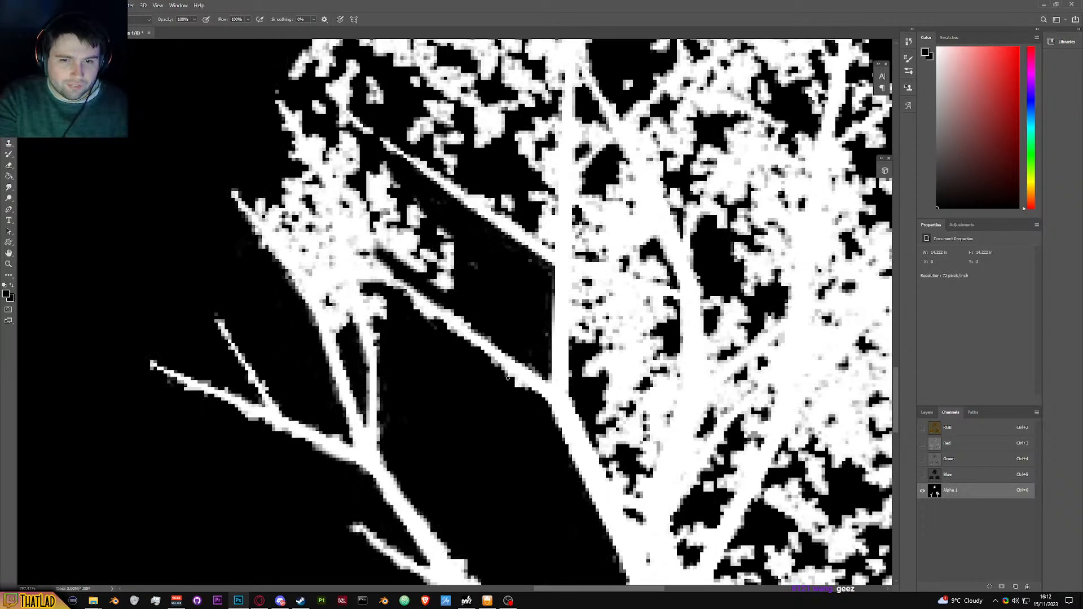
left_click_drag(495, 366, 481, 352)
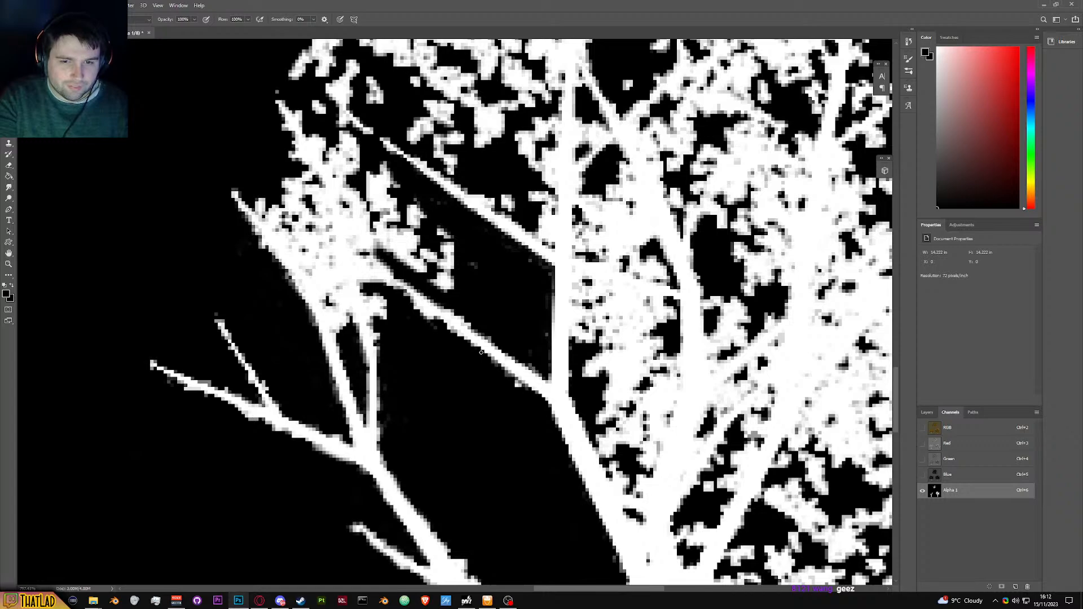
left_click_drag(520, 385, 533, 394)
left_click_drag(478, 353, 526, 388)
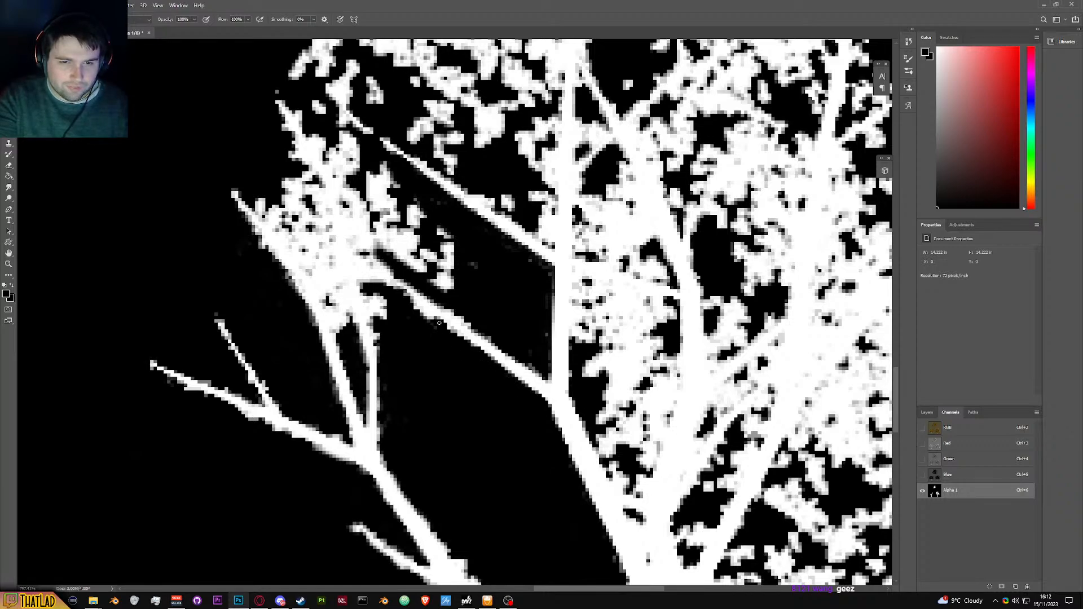
mouse_move(391, 282)
left_mouse_down()
mouse_move(441, 324)
mouse_move(395, 286)
left_mouse_up()
mouse_move(438, 321)
left_mouse_down()
mouse_move(425, 312)
mouse_move(445, 340)
mouse_move(460, 339)
left_mouse_up()
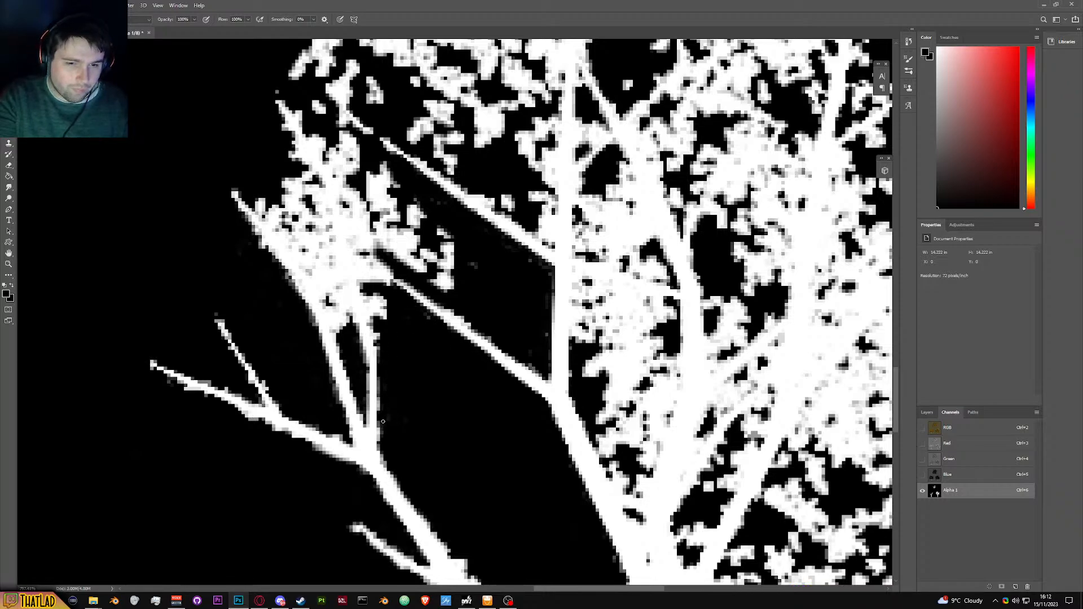
Step: Paint a black outline along the upper edge of the outer left upright branch to separate it from the leaves
scroll(351, 345, "up", 2)
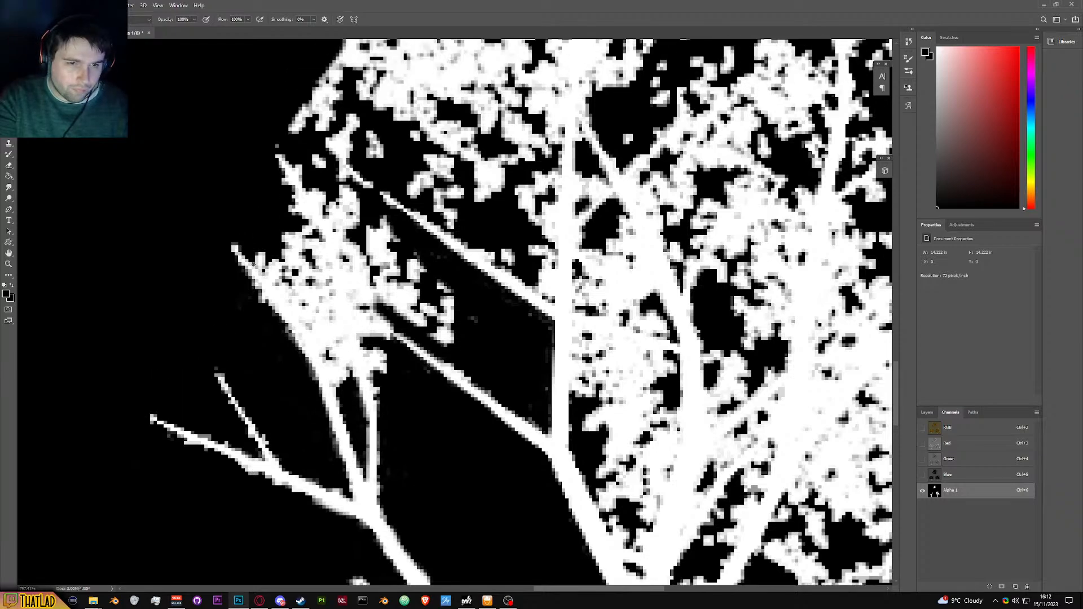
mouse_move(274, 284)
left_mouse_down()
mouse_move(339, 387)
mouse_move(279, 287)
left_mouse_up()
left_click(261, 273)
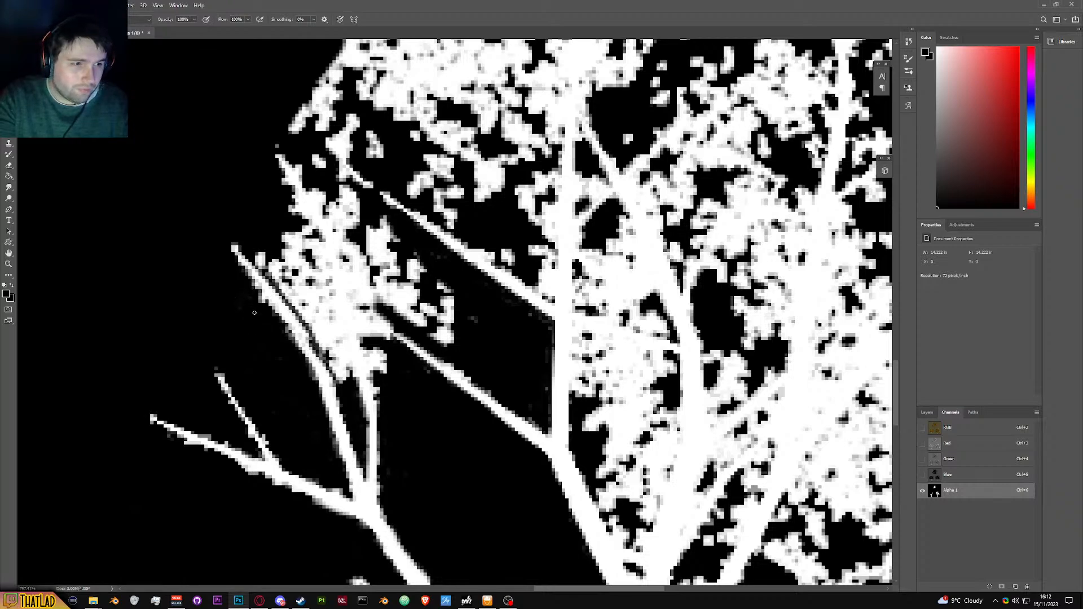
scroll(405, 310, "down", 6)
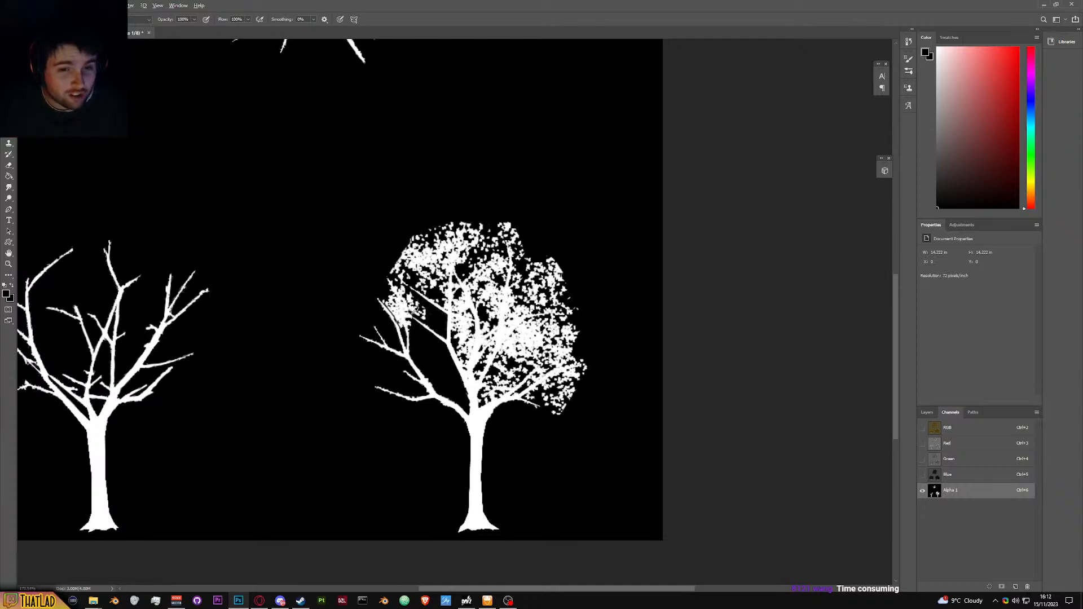
scroll(415, 310, "up", 5)
left_click_drag(346, 308, 381, 341)
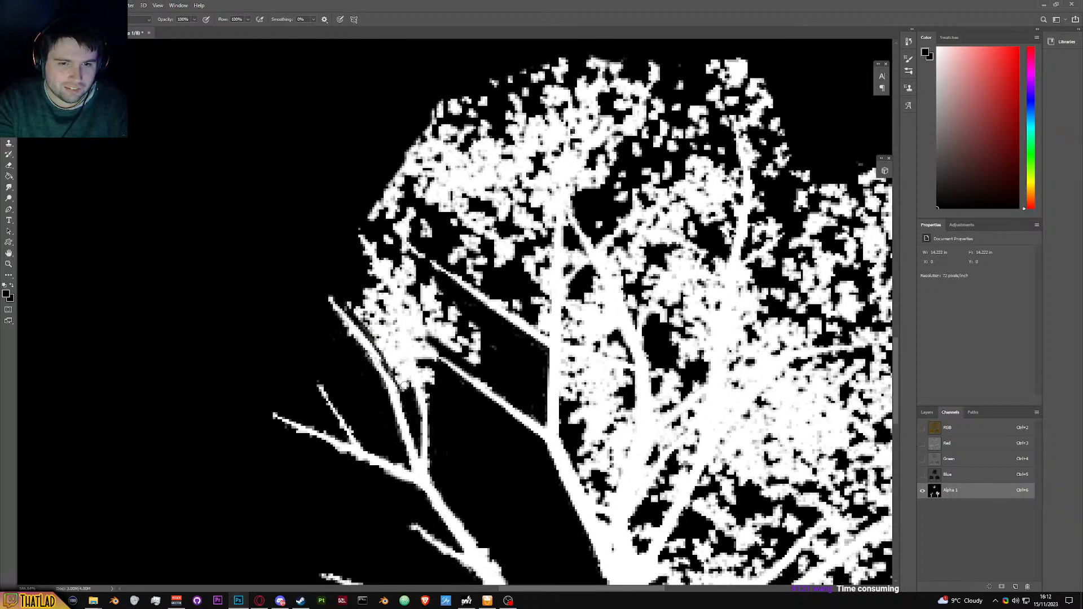
Step: Outline both sides of the second upright branch in black through the leaf cluster, up to its tip
scroll(412, 391, "up", 3)
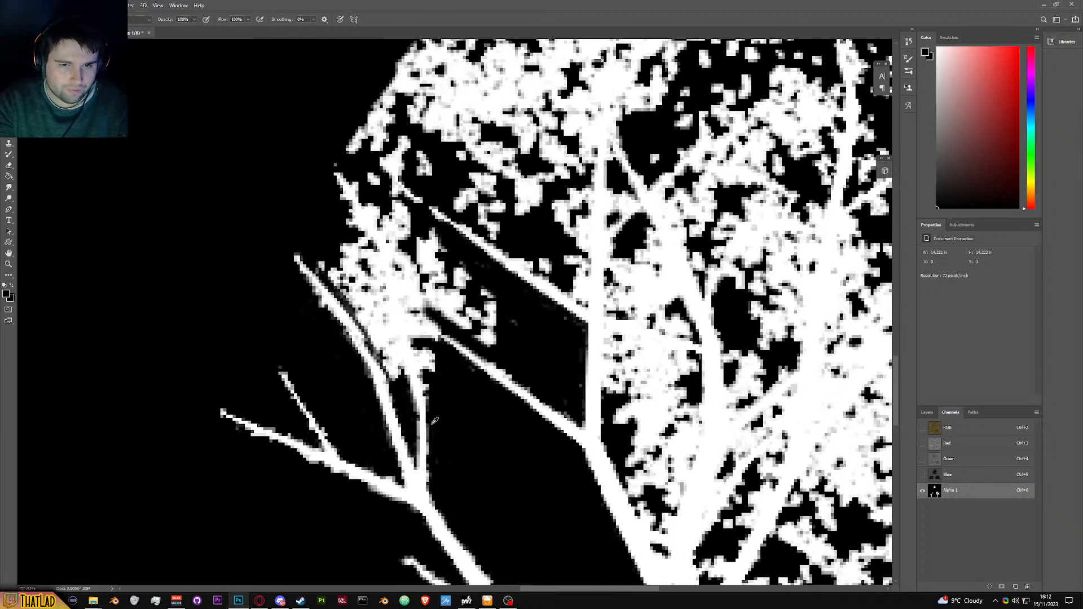
scroll(441, 322, "down", 5)
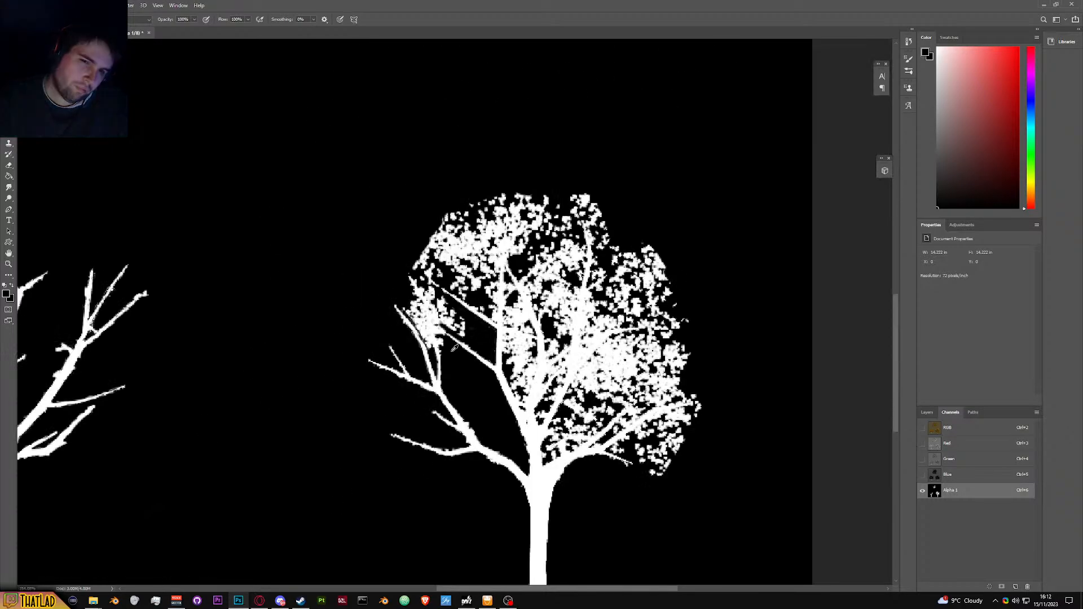
scroll(454, 348, "up", 2)
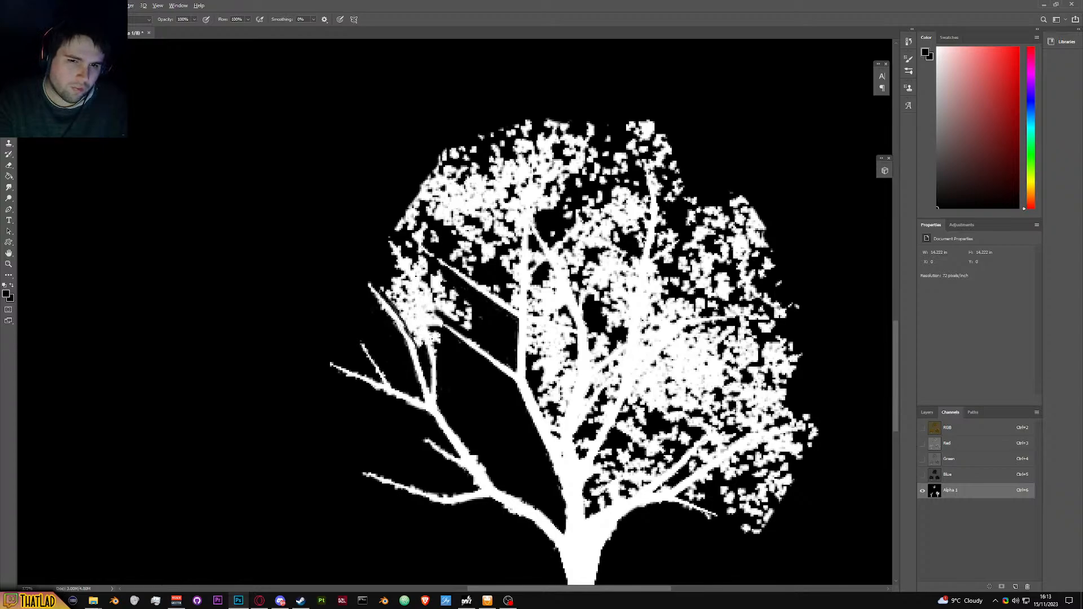
scroll(430, 343, "up", 5)
mouse_move(376, 161)
left_mouse_down()
mouse_move(422, 360)
mouse_move(372, 179)
mouse_move(373, 166)
mouse_move(381, 179)
mouse_move(377, 130)
left_mouse_up()
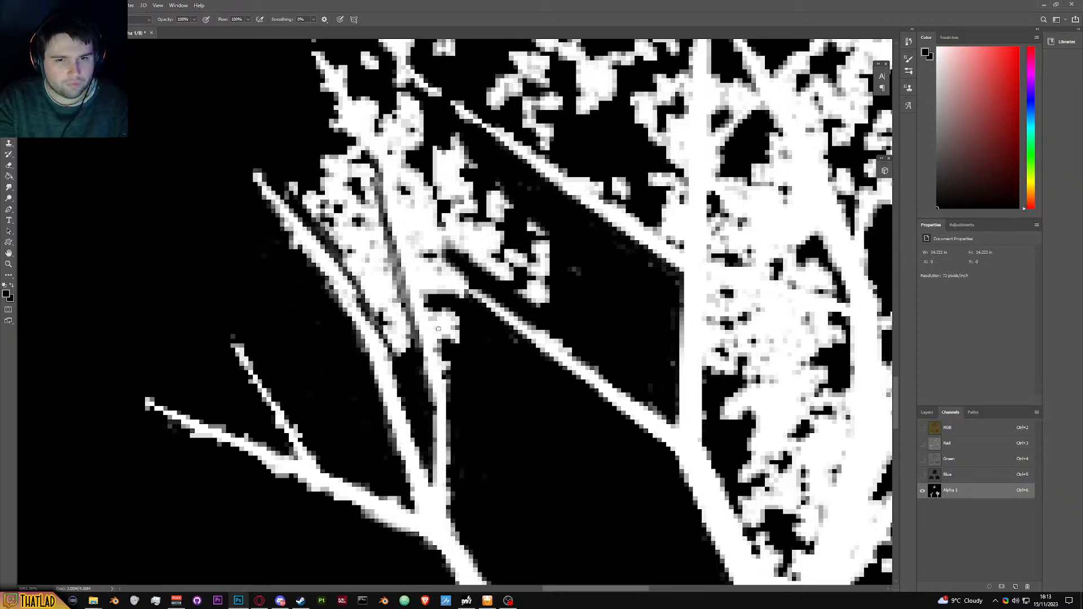
mouse_move(439, 350)
left_mouse_down()
mouse_move(394, 164)
mouse_move(378, 124)
mouse_move(334, 73)
left_mouse_up()
Step: Paint out the leaf cluster around the two outlined upright branches and at the tip of the lower diagonal branch
scroll(397, 201, "down", 5)
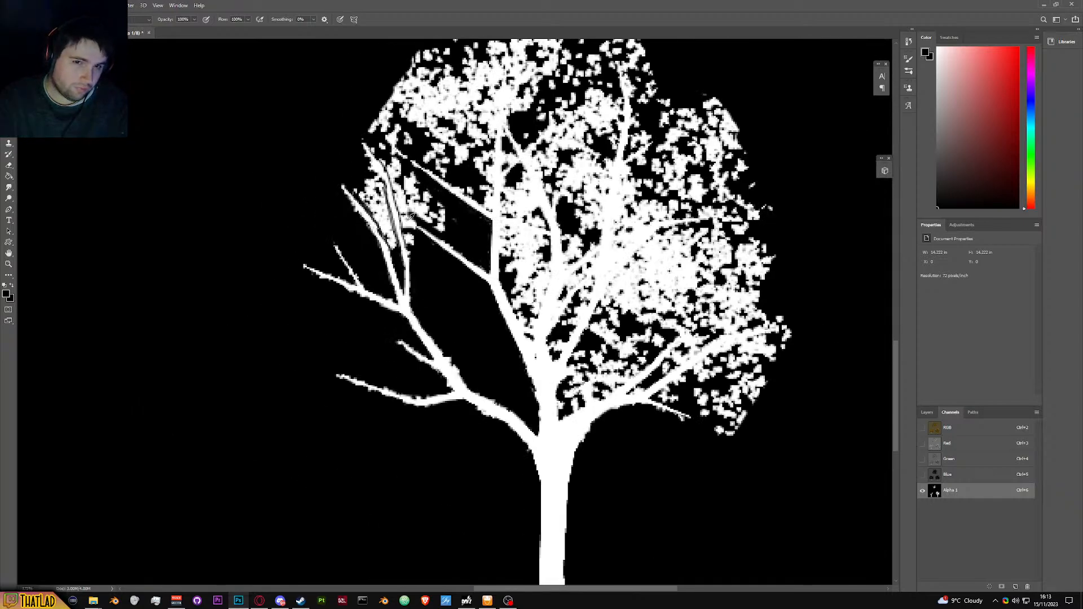
scroll(409, 216, "up", 5)
mouse_move(351, 77)
left_mouse_down()
mouse_move(385, 154)
mouse_move(421, 310)
mouse_move(417, 276)
mouse_move(423, 255)
mouse_move(428, 283)
mouse_move(431, 260)
left_mouse_up()
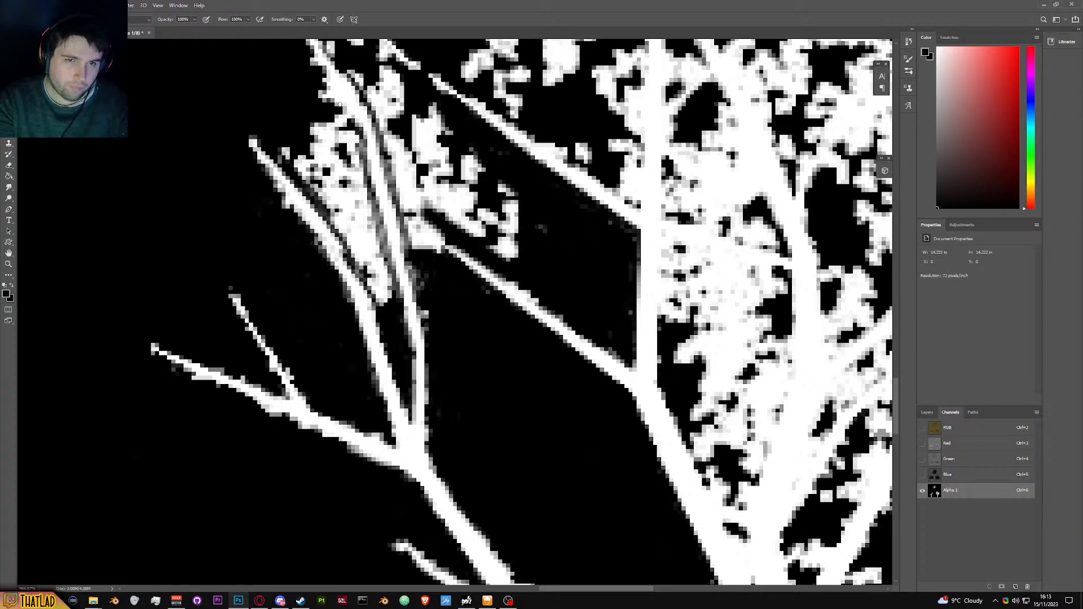
mouse_move(313, 74)
left_mouse_down()
mouse_move(365, 148)
mouse_move(396, 277)
mouse_move(389, 305)
mouse_move(366, 268)
mouse_move(380, 293)
mouse_move(361, 221)
mouse_move(328, 196)
mouse_move(358, 225)
mouse_move(315, 161)
mouse_move(284, 141)
mouse_move(303, 173)
mouse_move(280, 141)
mouse_move(296, 118)
mouse_move(333, 104)
mouse_move(389, 298)
mouse_move(313, 166)
mouse_move(314, 116)
mouse_move(326, 151)
mouse_move(322, 133)
mouse_move(342, 149)
mouse_move(363, 215)
mouse_move(304, 151)
mouse_move(337, 200)
mouse_move(308, 175)
mouse_move(383, 307)
mouse_move(394, 317)
mouse_move(421, 269)
mouse_move(437, 274)
mouse_move(423, 301)
mouse_move(377, 157)
mouse_move(355, 133)
mouse_move(404, 152)
mouse_move(435, 201)
mouse_move(578, 307)
mouse_move(521, 320)
mouse_move(476, 300)
mouse_move(426, 256)
mouse_move(406, 213)
mouse_move(433, 208)
mouse_move(448, 249)
left_mouse_up()
scroll(436, 274, "up", 3)
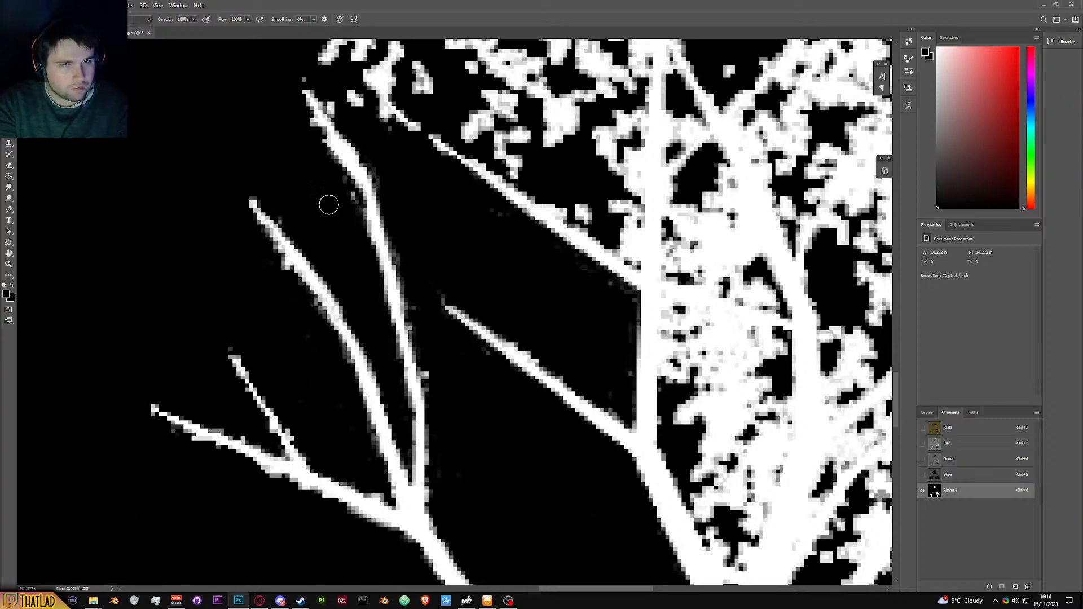
Step: Examine the leaves left in the crown's upper-left part and compare the tree with the finished bare one beside it
scroll(517, 248, "up", 2)
scroll(517, 248, "up", 1)
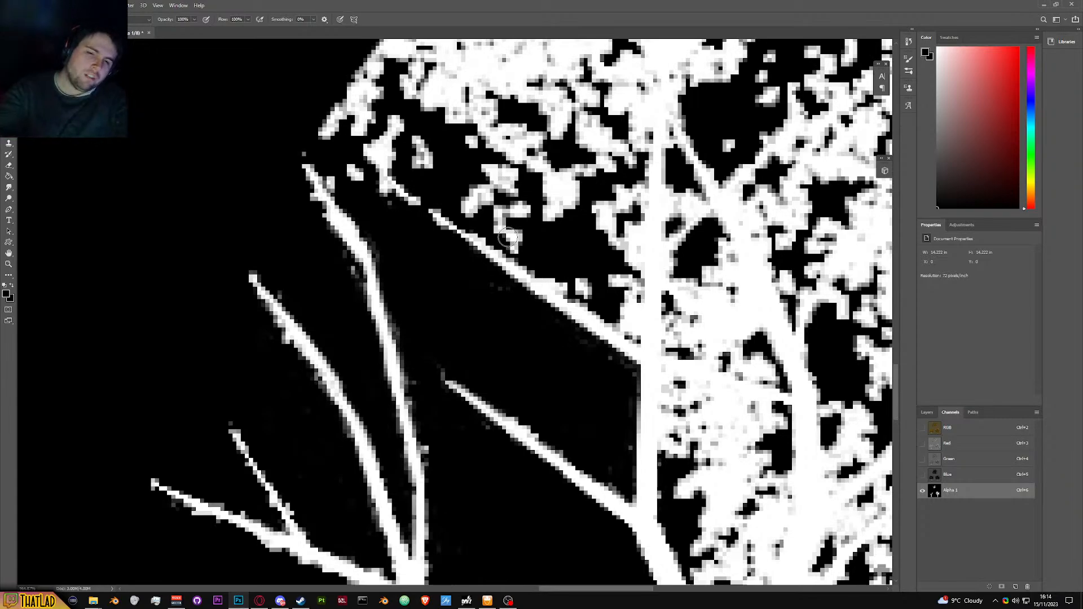
scroll(446, 316, "down", 3)
scroll(462, 351, "up", 1)
scroll(462, 352, "up", 4)
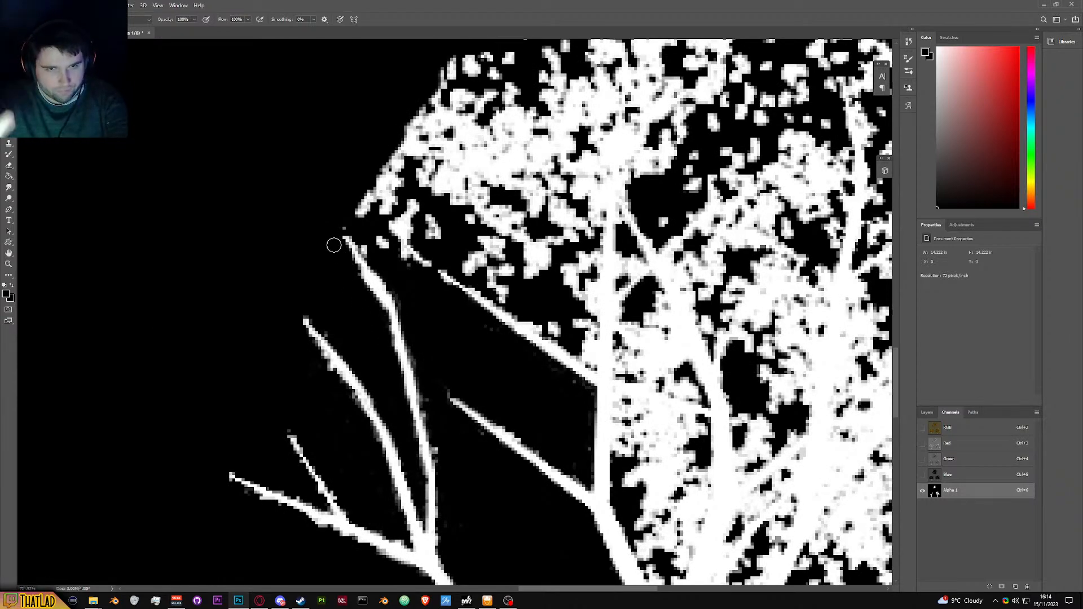
scroll(333, 245, "down", 7)
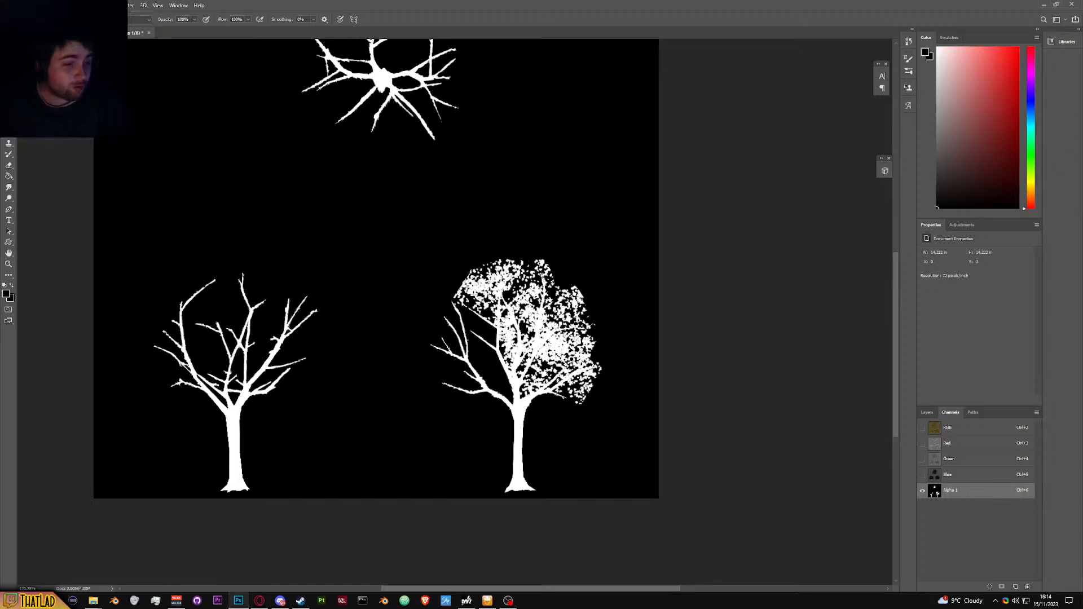
scroll(435, 287, "up", 10)
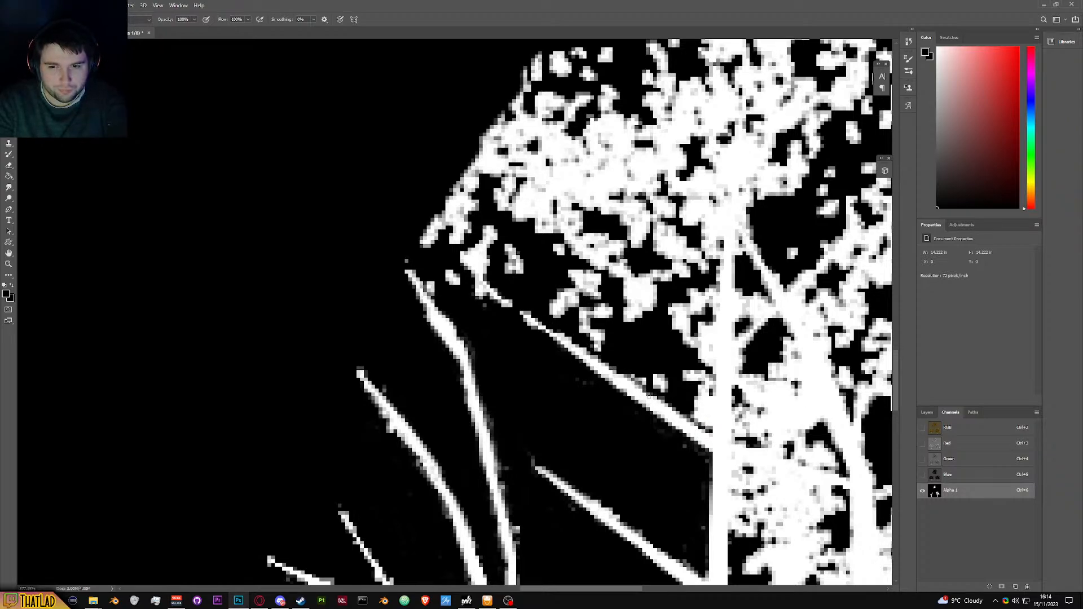
Step: Paint a black outline along the upper edge of the upper diagonal branch and the outer left edge of the vertical branch
left_click_drag(621, 375, 711, 435)
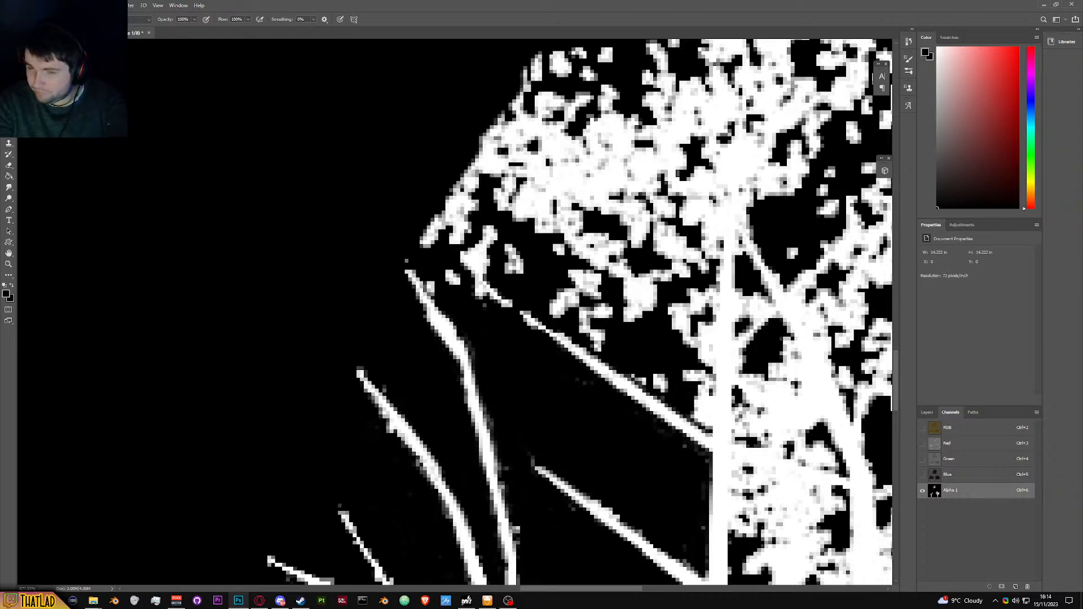
left_click(720, 254, "shift")
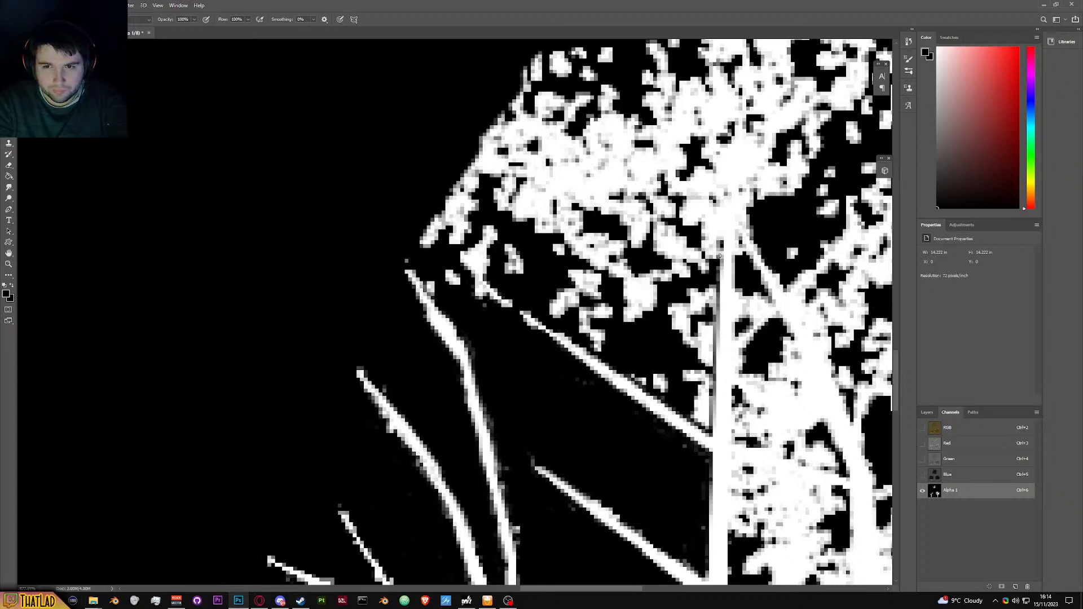
left_click(710, 430, "shift")
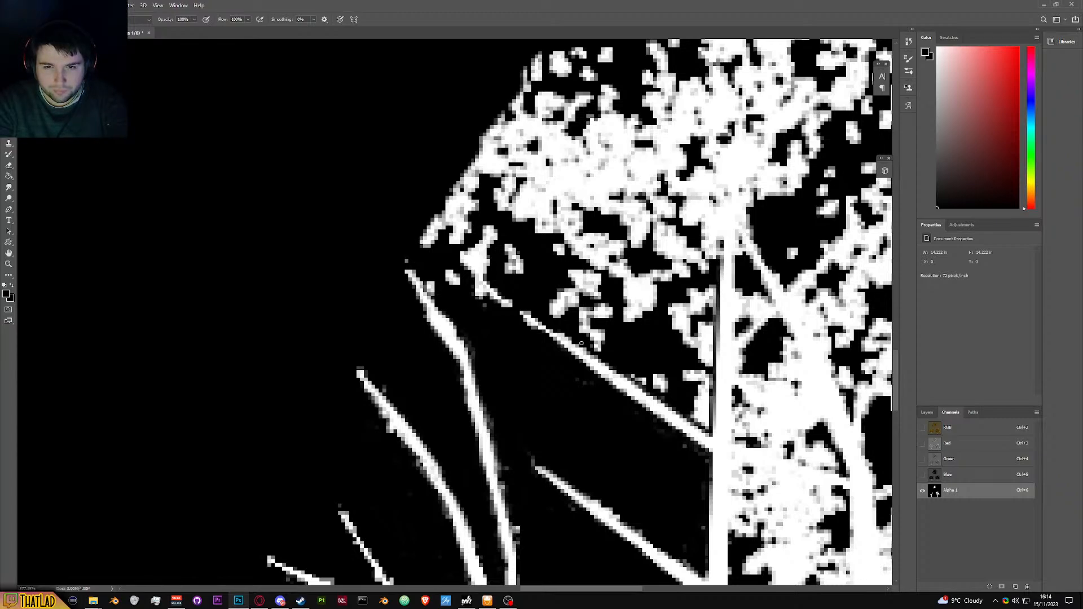
Step: Paint out the leaves around the upper diagonal branch's tip and between it and the vertical branch with a larger black brush
key("]")
key("]")
mouse_move(505, 296)
left_mouse_down()
mouse_move(457, 238)
mouse_move(441, 270)
mouse_move(486, 290)
mouse_move(510, 256)
left_mouse_up()
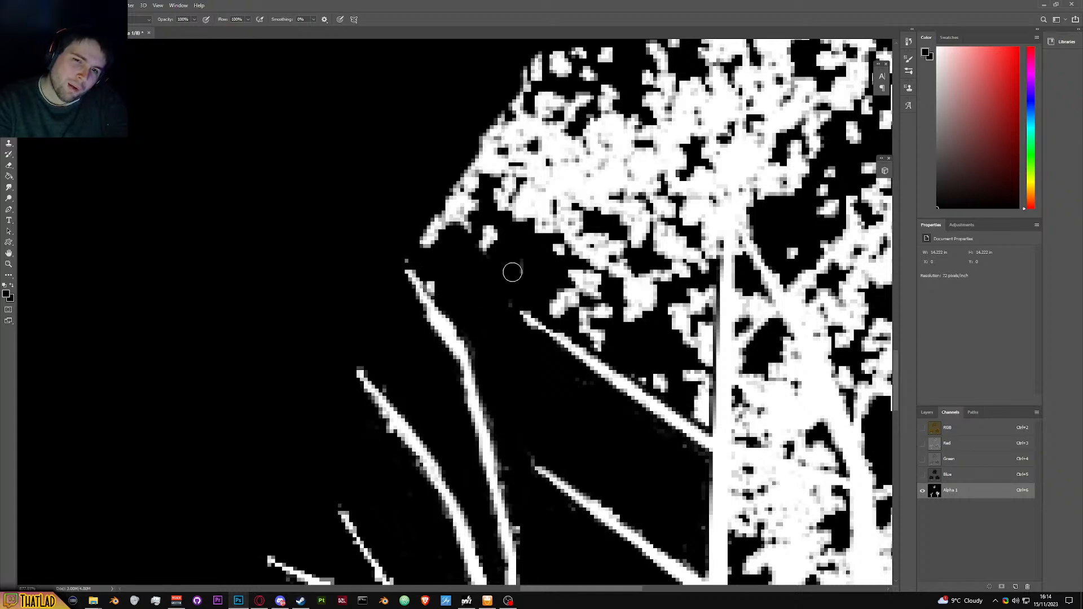
mouse_move(508, 314)
left_mouse_down()
mouse_move(455, 174)
mouse_move(428, 202)
mouse_move(416, 245)
left_mouse_up()
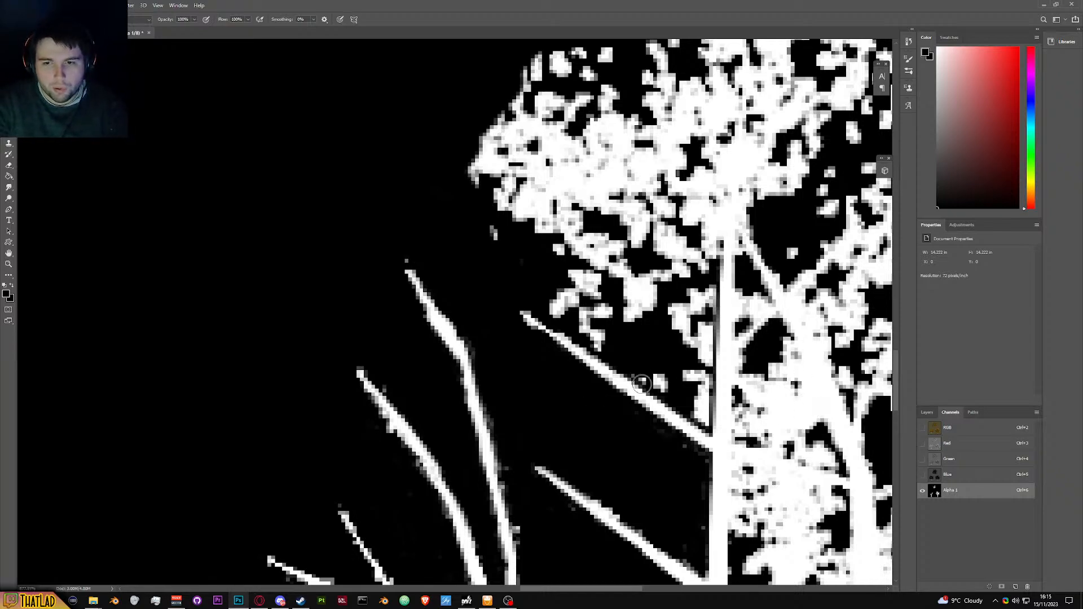
mouse_move(695, 374)
left_mouse_down()
mouse_move(703, 411)
mouse_move(666, 379)
mouse_move(652, 381)
left_mouse_up()
mouse_move(593, 331)
left_mouse_down()
mouse_move(569, 315)
mouse_move(601, 343)
mouse_move(572, 325)
mouse_move(581, 330)
mouse_move(575, 310)
mouse_move(592, 318)
mouse_move(606, 347)
mouse_move(595, 350)
mouse_move(643, 347)
mouse_move(639, 359)
mouse_move(674, 365)
mouse_move(703, 395)
mouse_move(706, 318)
mouse_move(705, 378)
mouse_move(670, 370)
mouse_move(706, 286)
mouse_move(709, 331)
mouse_move(711, 254)
left_mouse_up()
Step: Paint out more leaves beside the vertical branch and the stray pixels where the upper diagonal branch joins it
scroll(599, 341, "up", 2)
scroll(702, 299, "up", 3)
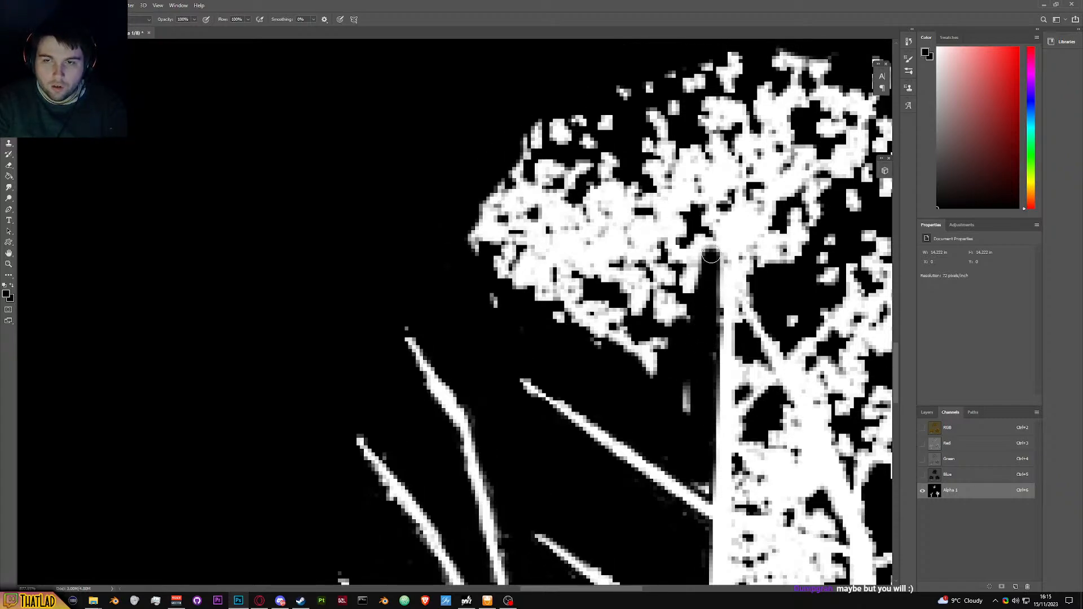
scroll(710, 255, "down", 5)
scroll(674, 226, "up", 5)
mouse_move(673, 226)
left_mouse_down()
mouse_move(677, 248)
mouse_move(699, 197)
mouse_move(699, 74)
mouse_move(672, 209)
left_mouse_up()
mouse_move(641, 307)
left_mouse_down()
mouse_move(694, 176)
mouse_move(681, 333)
mouse_move(656, 331)
mouse_move(669, 342)
mouse_move(663, 377)
left_mouse_up()
scroll(694, 435, "up", 4)
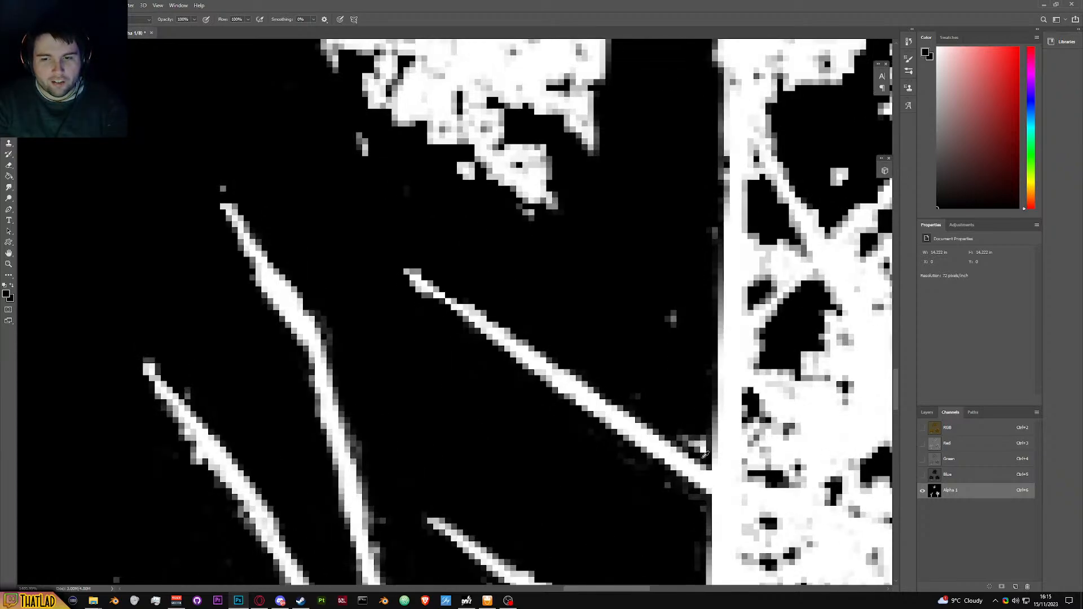
mouse_move(693, 435)
left_mouse_down()
mouse_move(682, 443)
mouse_move(676, 415)
left_mouse_up()
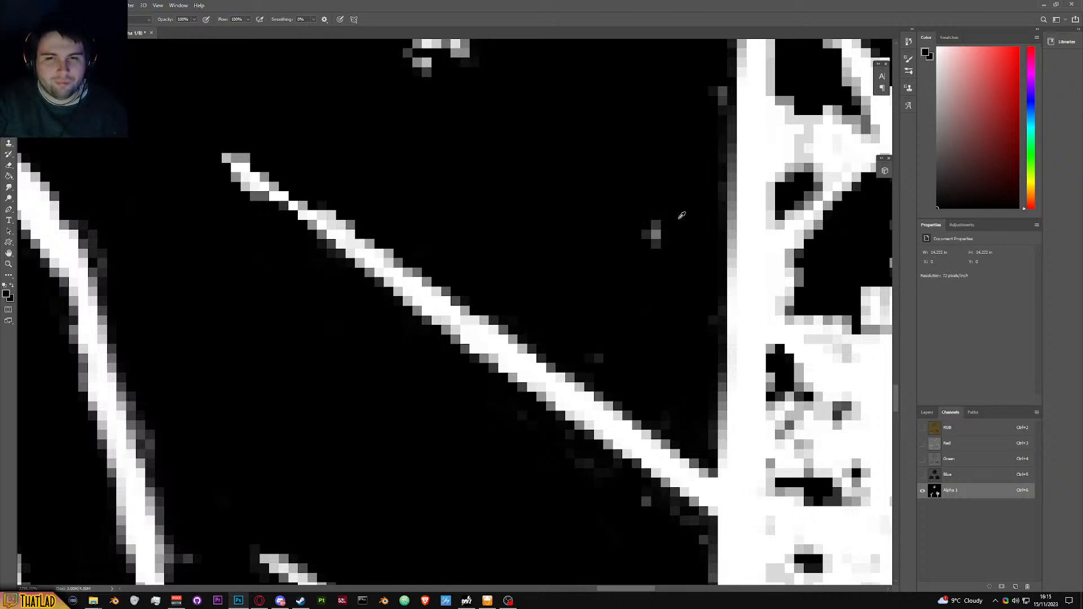
Step: Paint out the remaining leaf cluster on the outer left side of the vertical branch
scroll(676, 414, "down", 8)
scroll(675, 415, "up", 2)
mouse_move(666, 141)
left_mouse_down()
mouse_move(665, 198)
mouse_move(661, 171)
left_mouse_up()
mouse_move(636, 219)
left_mouse_down()
mouse_move(604, 254)
mouse_move(609, 268)
mouse_move(550, 210)
mouse_move(552, 226)
mouse_move(530, 224)
mouse_move(610, 262)
mouse_move(627, 259)
mouse_move(662, 187)
mouse_move(657, 99)
mouse_move(642, 122)
mouse_move(635, 60)
mouse_move(622, 77)
mouse_move(645, 189)
mouse_move(581, 117)
mouse_move(574, 139)
mouse_move(591, 177)
mouse_move(563, 182)
mouse_move(553, 162)
mouse_move(578, 130)
mouse_move(585, 147)
mouse_move(596, 142)
mouse_move(620, 233)
left_mouse_up()
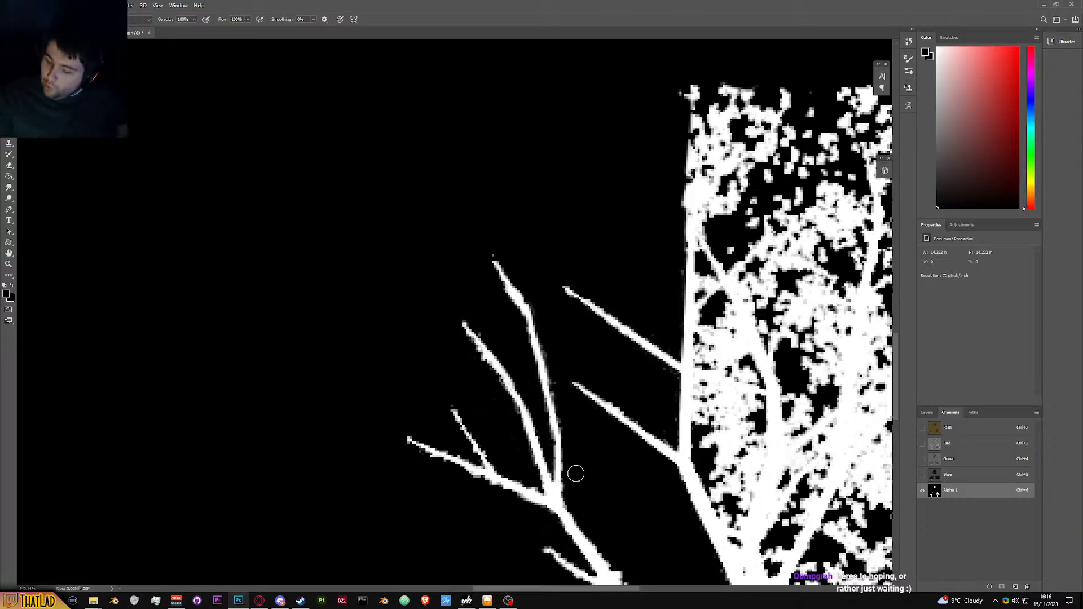
Step: Paint out the leaves at the crown's top between the vertical branch and the central upright branch
scroll(658, 312, "up", 2)
scroll(658, 316, "down", 1)
scroll(658, 298, "down", 5)
scroll(676, 313, "up", 4)
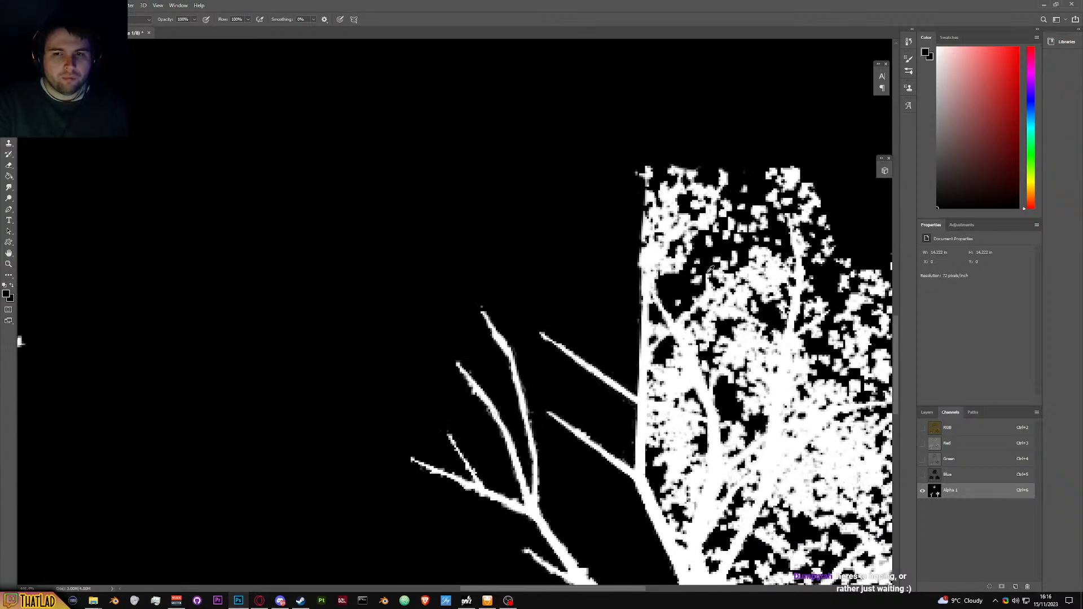
scroll(677, 314, "up", 1)
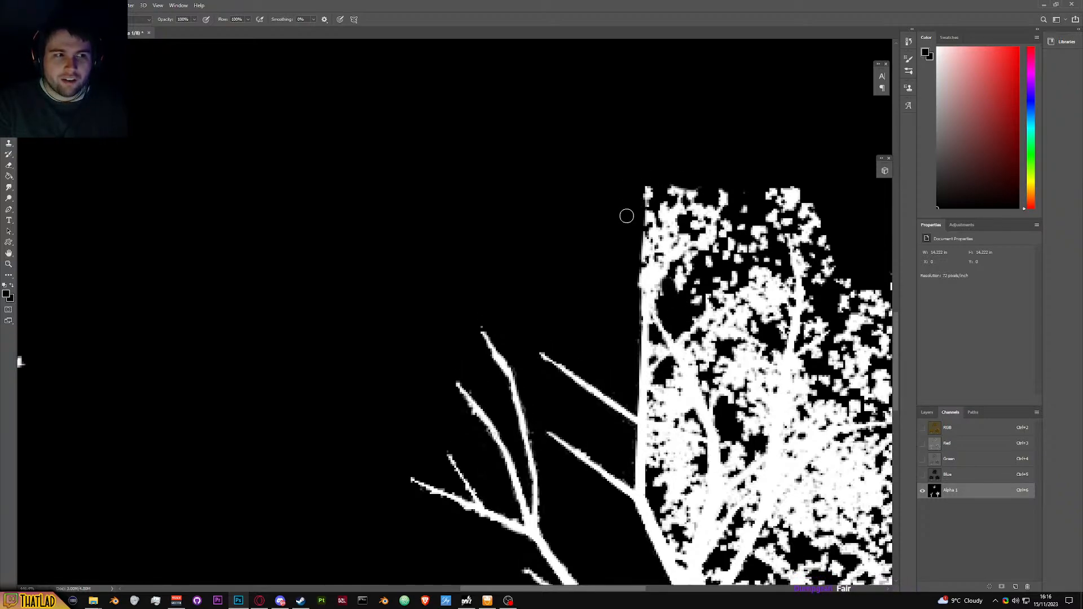
scroll(632, 210, "up", 1)
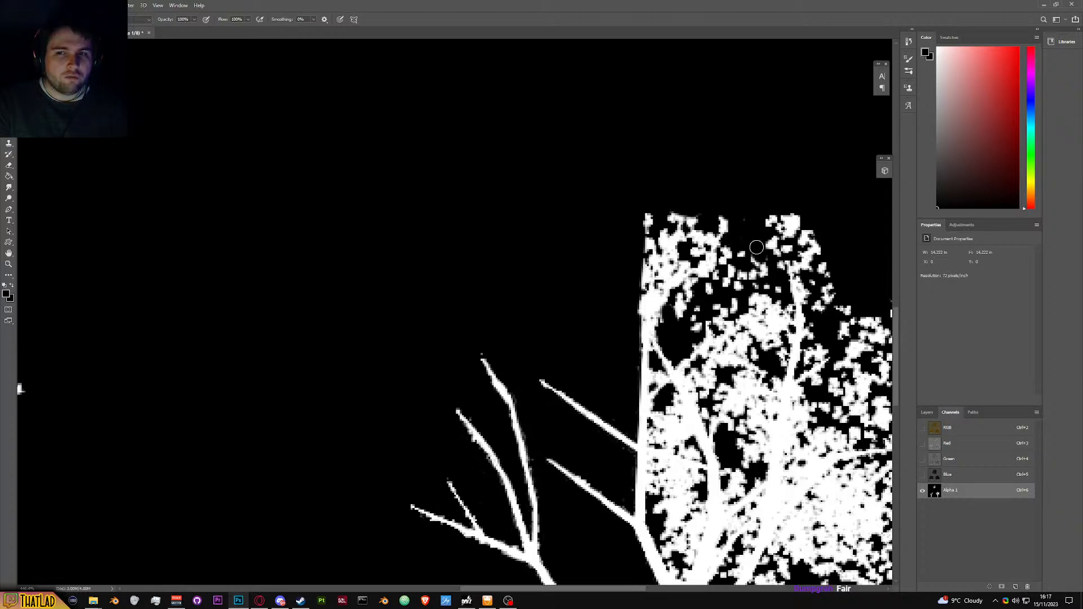
mouse_move(763, 260)
left_mouse_down()
mouse_move(773, 288)
mouse_move(765, 228)
mouse_move(786, 202)
mouse_move(794, 209)
mouse_move(787, 262)
mouse_move(803, 213)
mouse_move(781, 229)
mouse_move(749, 219)
left_mouse_up()
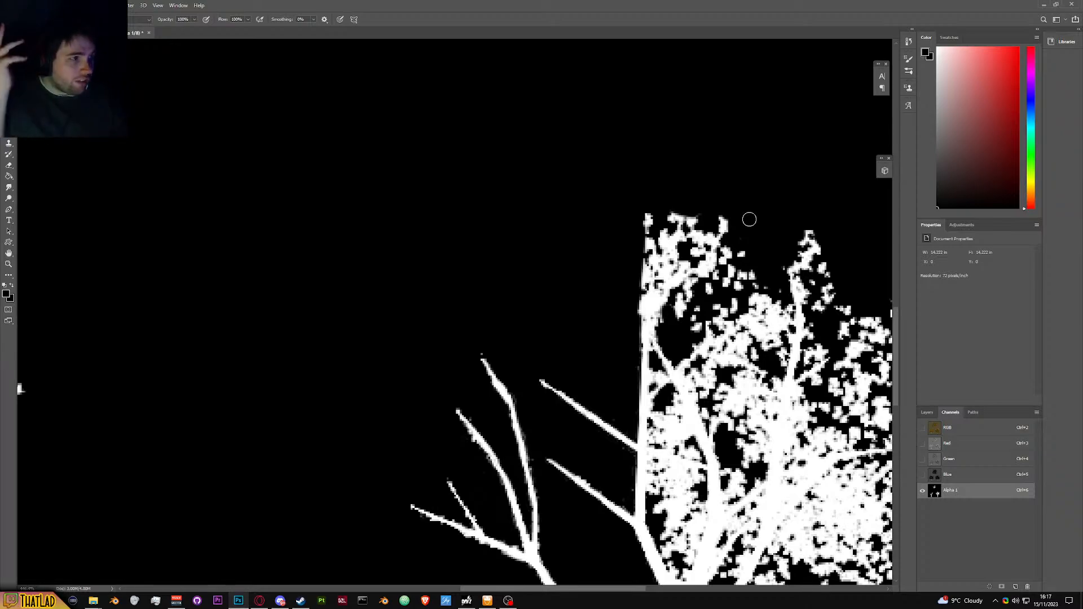
mouse_move(654, 211)
left_mouse_down()
mouse_move(645, 230)
mouse_move(675, 211)
mouse_move(720, 230)
mouse_move(687, 216)
mouse_move(747, 225)
left_mouse_up()
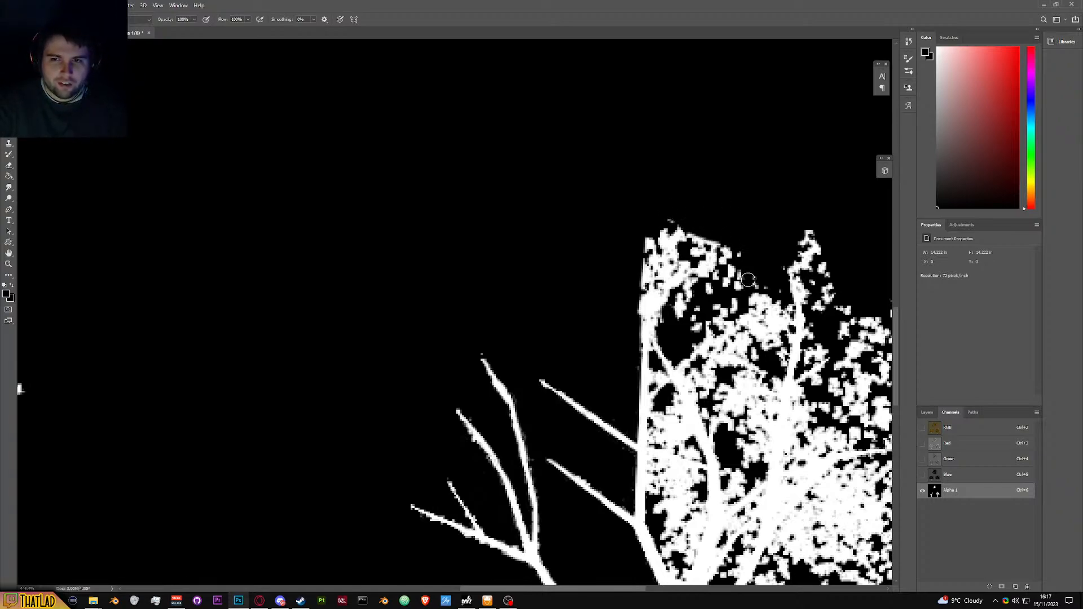
mouse_move(676, 320)
left_mouse_down()
mouse_move(711, 293)
mouse_move(726, 297)
mouse_move(677, 305)
mouse_move(730, 242)
mouse_move(703, 234)
mouse_move(684, 247)
mouse_move(689, 235)
mouse_move(701, 237)
mouse_move(711, 276)
mouse_move(702, 292)
left_mouse_up()
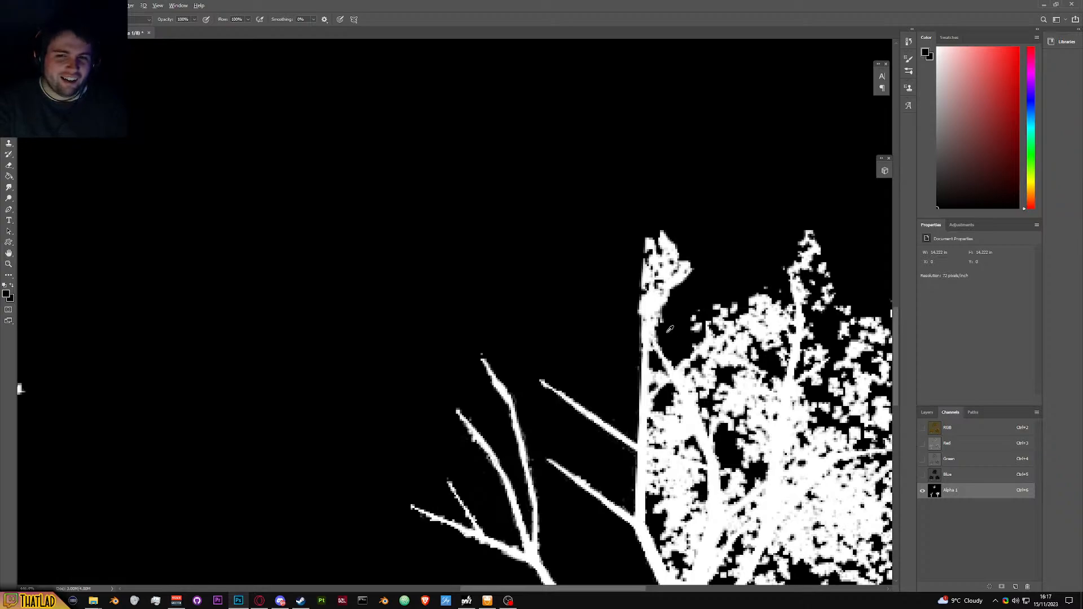
Step: Trim both sides of the leaf tuft at the top of the vertical branch with black
scroll(660, 333, "up", 1)
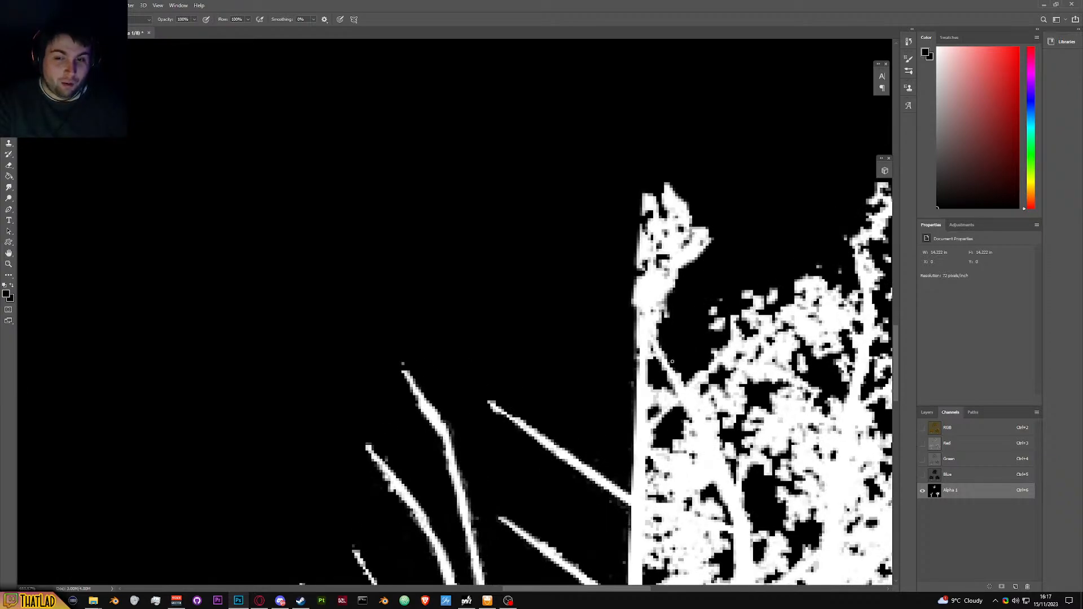
scroll(672, 361, "up", 2)
left_click_drag(697, 296, 713, 275)
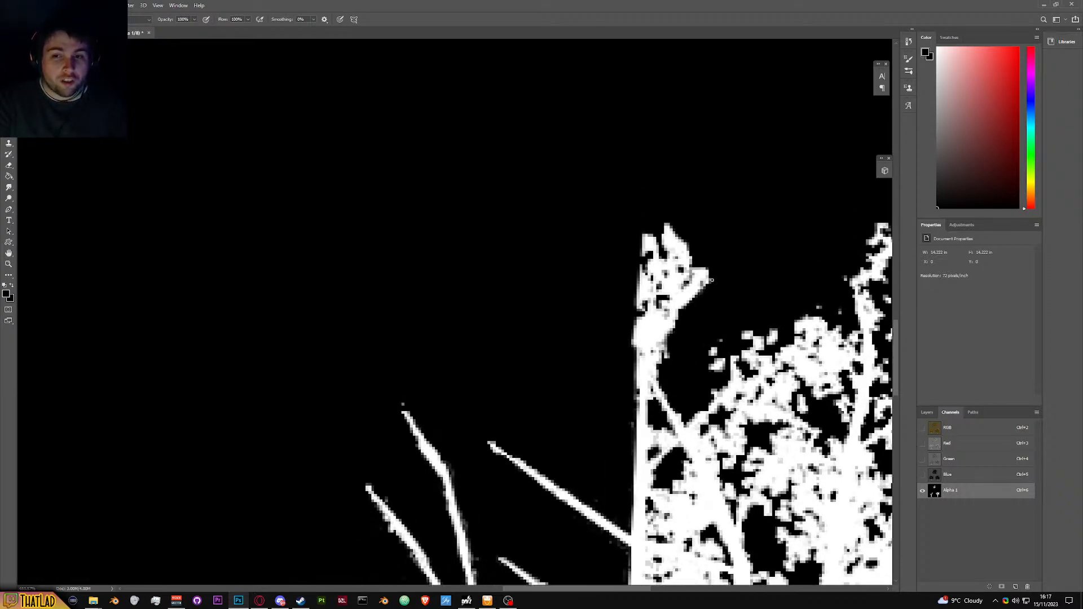
mouse_move(655, 234)
left_mouse_down()
mouse_move(655, 305)
mouse_move(663, 300)
mouse_move(646, 240)
mouse_move(631, 292)
mouse_move(636, 279)
mouse_move(628, 351)
mouse_move(645, 257)
mouse_move(631, 377)
left_mouse_up()
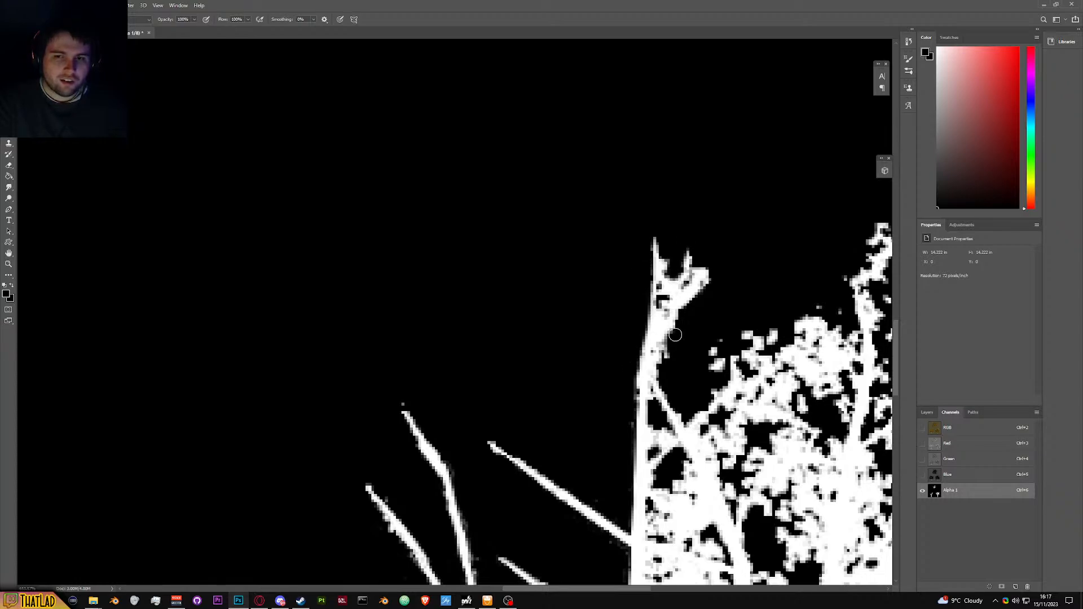
Step: Try to carve separate twigs out of the leaf tuft on the vertical branch, and undo the last stroke
scroll(666, 260, "up", 2)
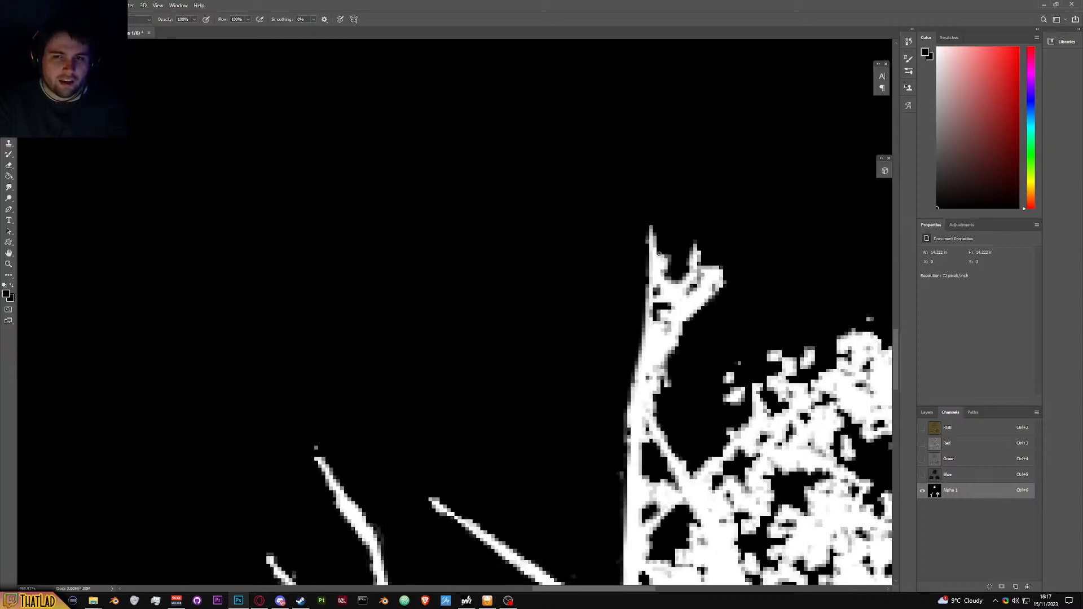
left_click_drag(658, 253, 659, 326)
mouse_move(708, 274)
left_mouse_down()
mouse_move(680, 324)
mouse_move(649, 347)
mouse_move(677, 317)
left_mouse_up()
key("ctrl+z")
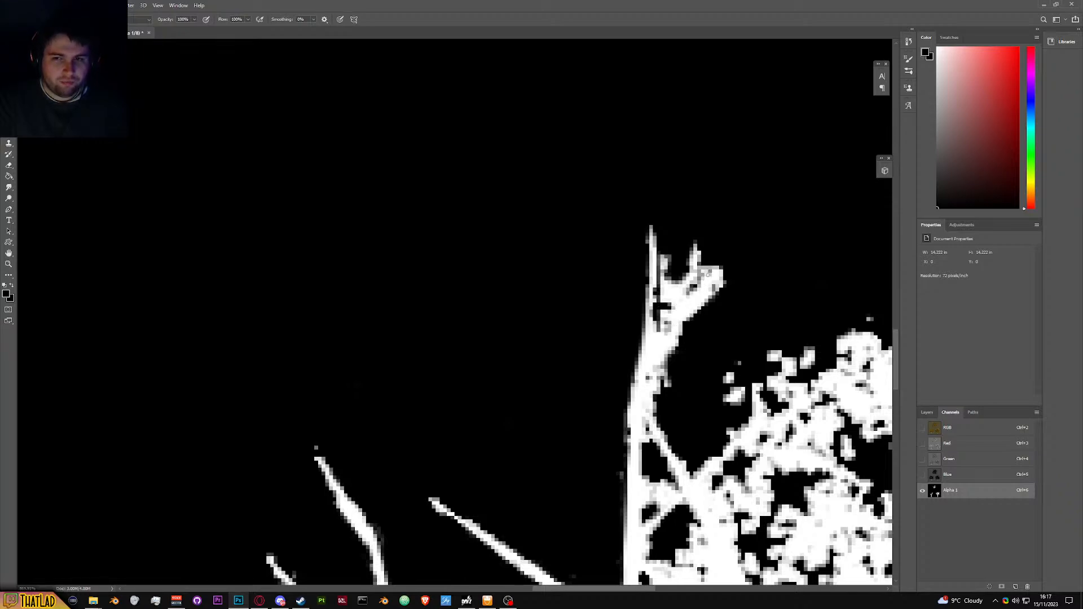
Step: Sample black from the background and paint out the whole leaf tuft above the vertical branch, adjusting the brush size as needed
left_click(657, 400)
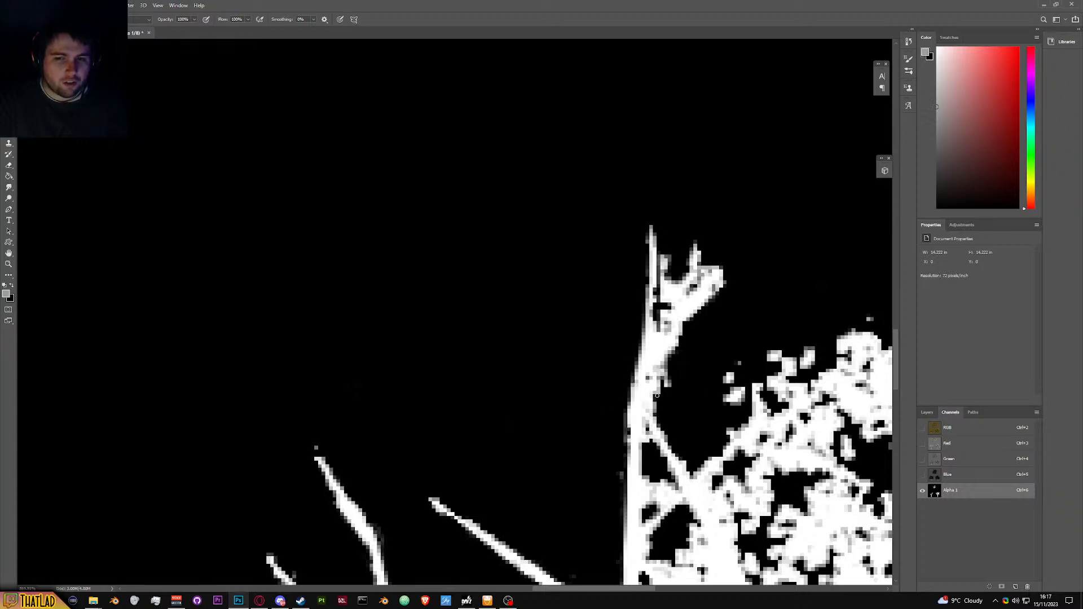
left_click(667, 399)
mouse_move(666, 399)
left_mouse_down()
mouse_move(684, 324)
mouse_move(668, 372)
mouse_move(657, 373)
mouse_move(677, 336)
left_mouse_up()
mouse_move(660, 237)
left_mouse_down()
mouse_move(622, 221)
mouse_move(669, 232)
mouse_move(603, 254)
mouse_move(662, 265)
mouse_move(691, 285)
mouse_move(653, 339)
left_mouse_up()
key("]")
key("]")
key("]")
key("]")
key("]")
key("]")
key("]")
key("]")
key("]")
key("[")
key("[")
key("[")
key("[")
key("[")
key("[")
key("[")
key("[")
key("[")
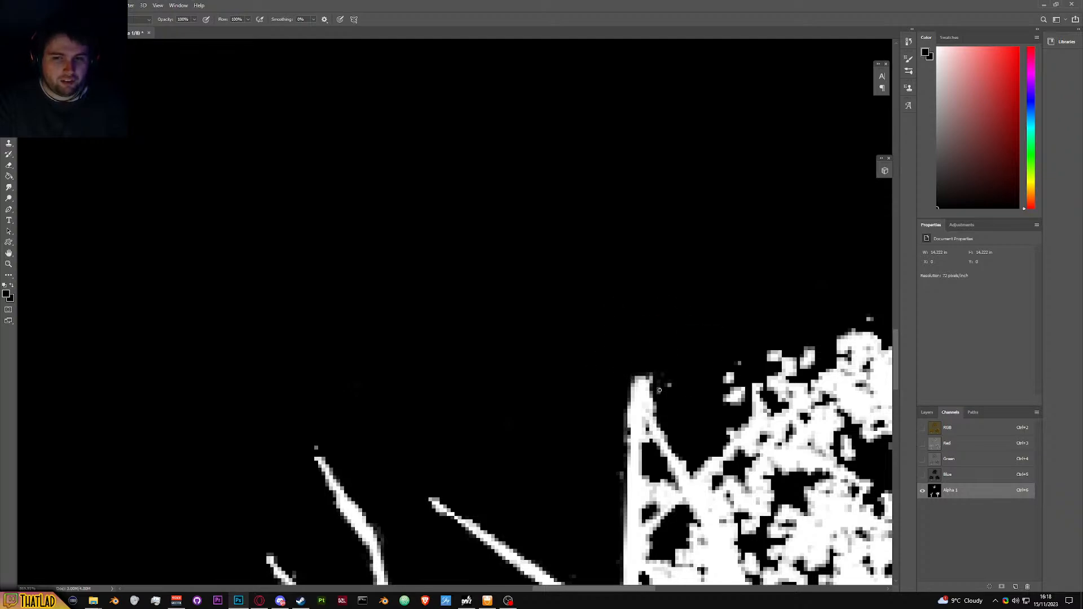
Step: Taper the vertical branch's tip to a point and paint out the loose leaves beside it
left_click_drag(653, 412, 641, 364)
mouse_move(710, 377)
left_mouse_down()
mouse_move(735, 369)
mouse_move(727, 400)
mouse_move(736, 413)
mouse_move(732, 376)
left_mouse_up()
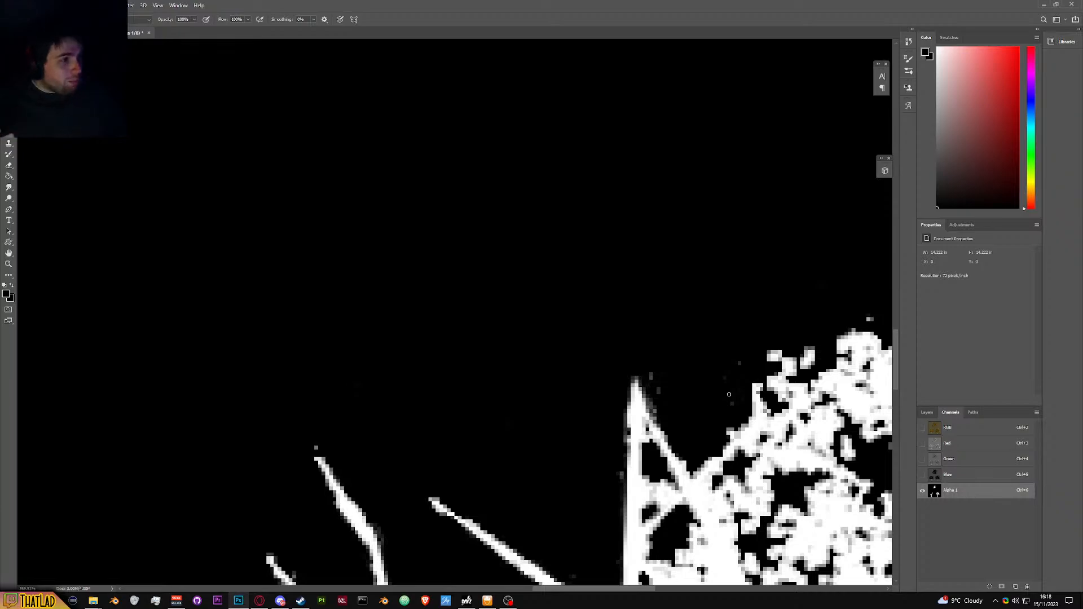
scroll(729, 395, "down", 3)
Step: Paint out the leaves in the triangular gap between the vertical branch and the two crossing twigs near its tip
scroll(687, 415, "up", 3)
scroll(687, 415, "up", 5)
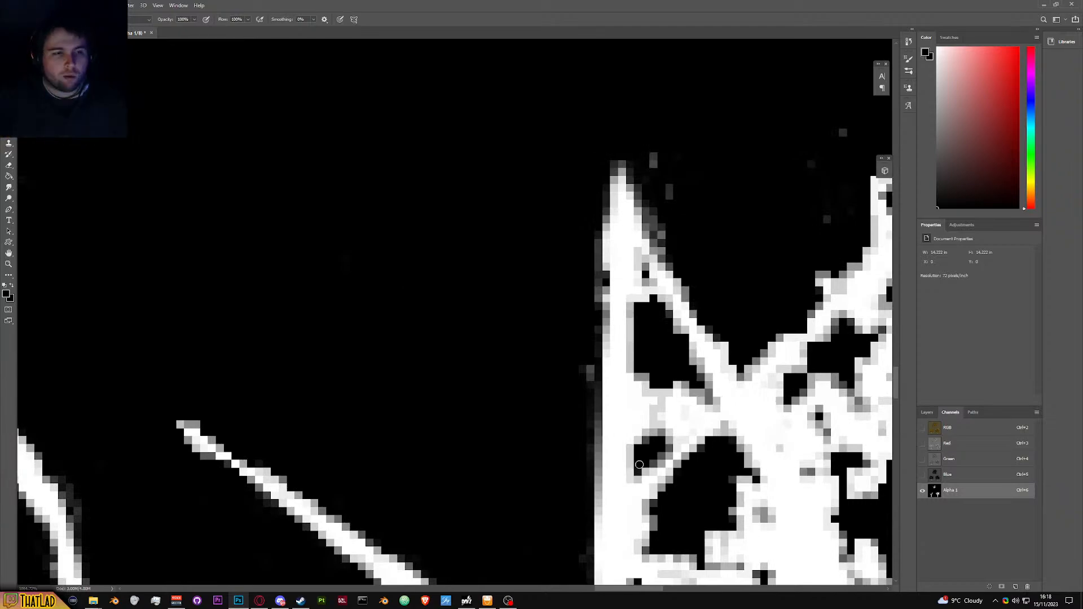
mouse_move(648, 372)
left_mouse_down()
mouse_move(641, 437)
mouse_move(634, 389)
mouse_move(647, 434)
mouse_move(691, 412)
mouse_move(699, 395)
mouse_move(660, 398)
mouse_move(677, 389)
left_mouse_up()
mouse_move(648, 296)
left_mouse_down()
mouse_move(657, 394)
mouse_move(669, 420)
mouse_move(677, 411)
left_mouse_up()
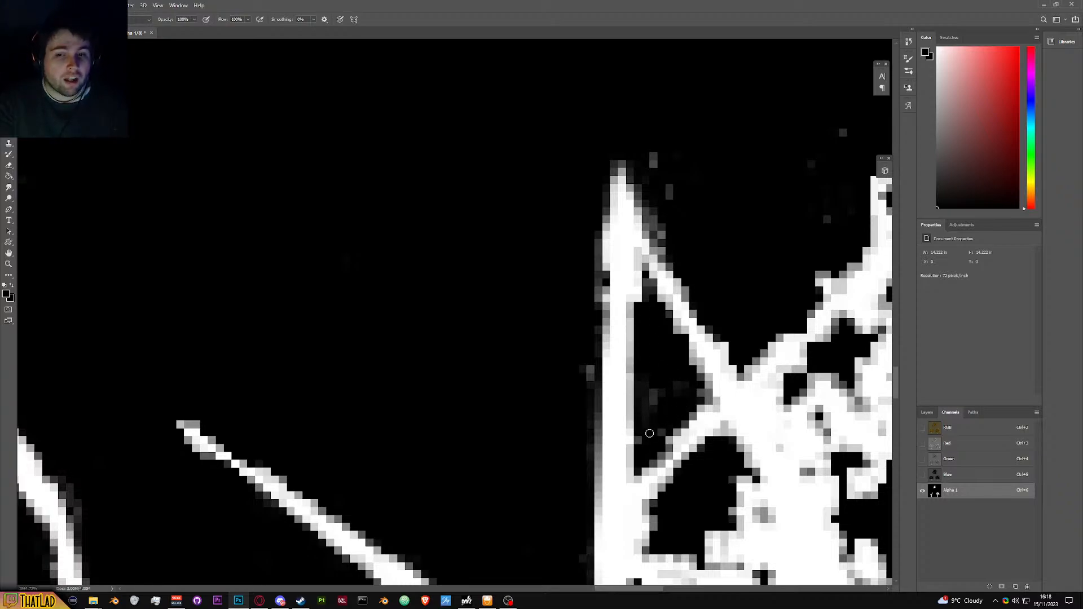
Step: Paint out the leaves above the diagonal twig that rises from the vertical branch toward the central crown
scroll(651, 432, "down", 6)
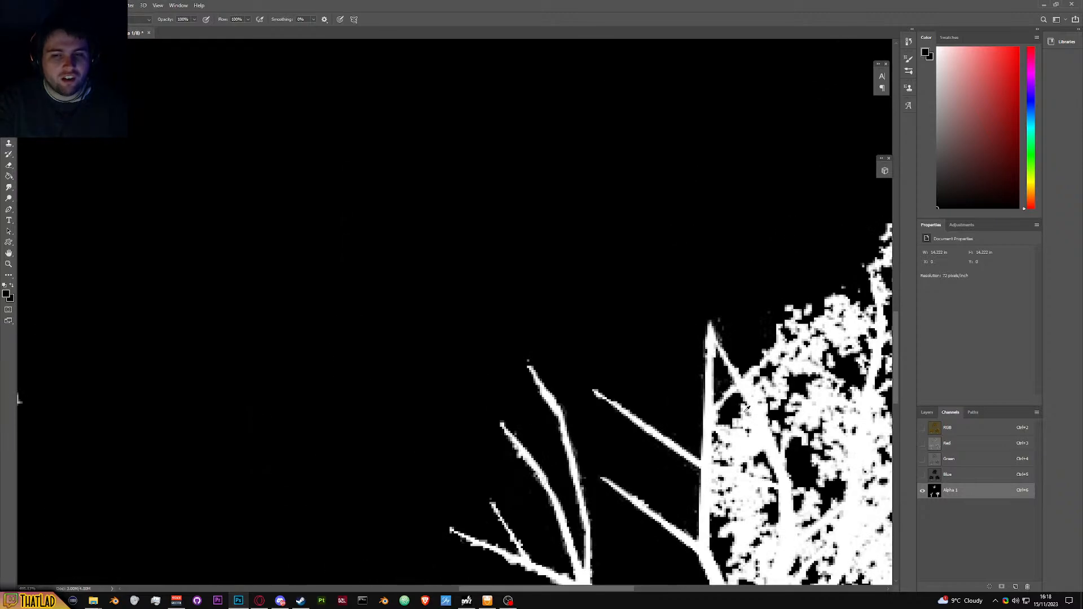
scroll(748, 372, "up", 3)
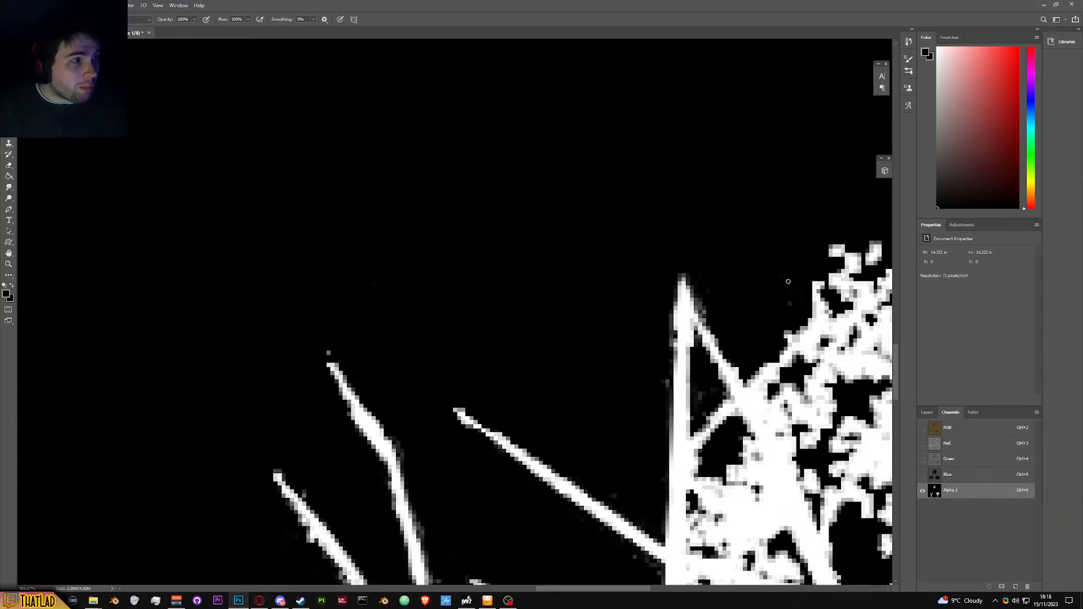
scroll(789, 273, "down", 2)
scroll(687, 270, "right", 5)
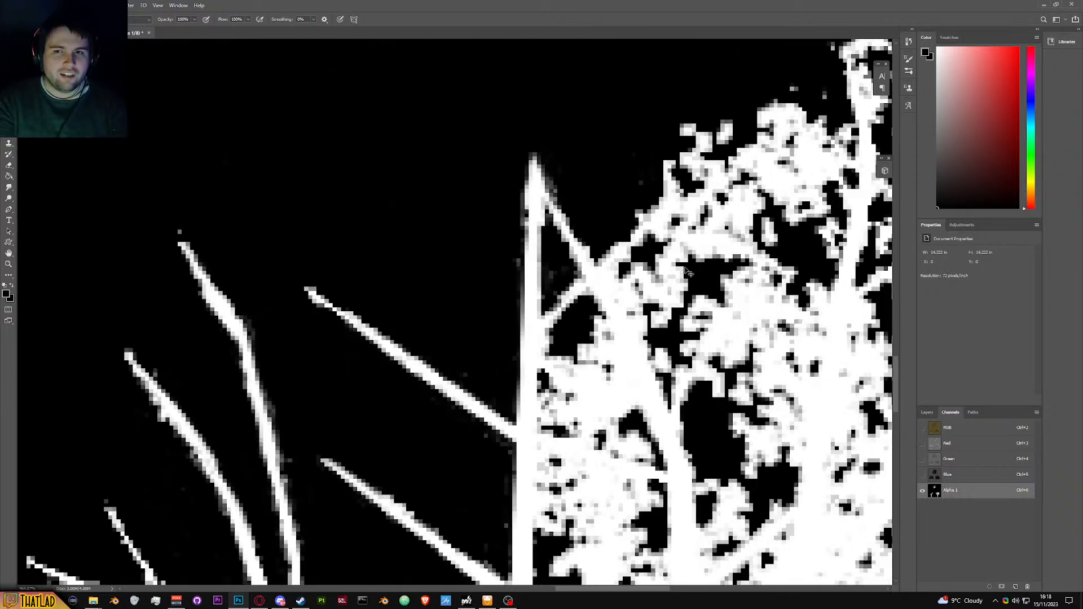
scroll(686, 270, "up", 3)
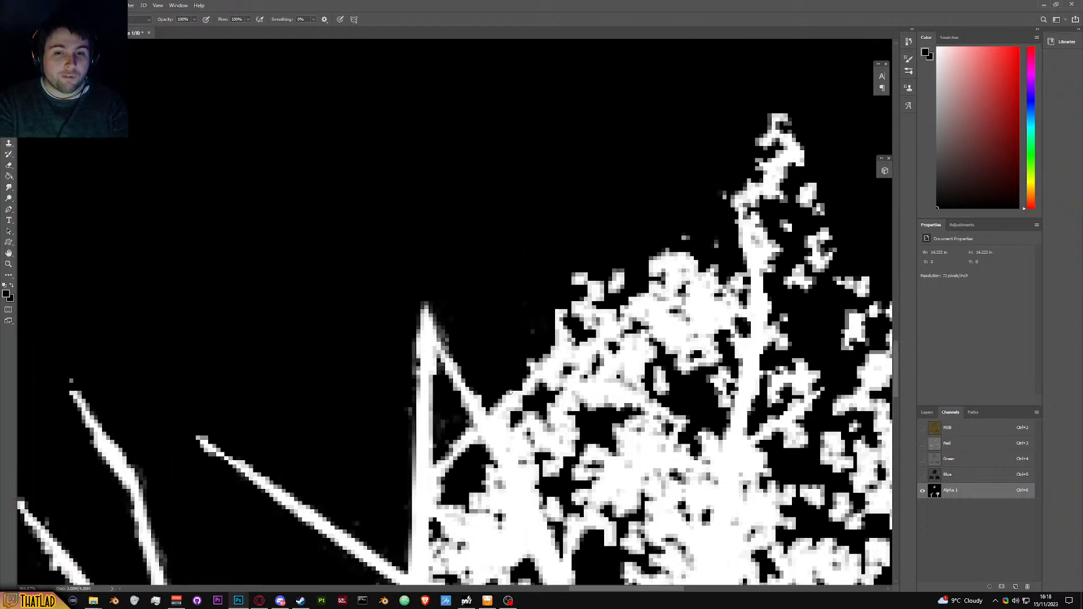
mouse_move(558, 349)
left_mouse_down()
mouse_move(642, 273)
mouse_move(516, 364)
mouse_move(557, 345)
mouse_move(626, 262)
mouse_move(606, 281)
mouse_move(586, 262)
mouse_move(563, 287)
mouse_move(615, 277)
mouse_move(584, 313)
mouse_move(589, 259)
mouse_move(598, 260)
mouse_move(591, 274)
mouse_move(623, 267)
mouse_move(618, 289)
mouse_move(575, 318)
mouse_move(597, 310)
mouse_move(522, 308)
mouse_move(543, 313)
mouse_move(552, 342)
mouse_move(530, 362)
left_mouse_up()
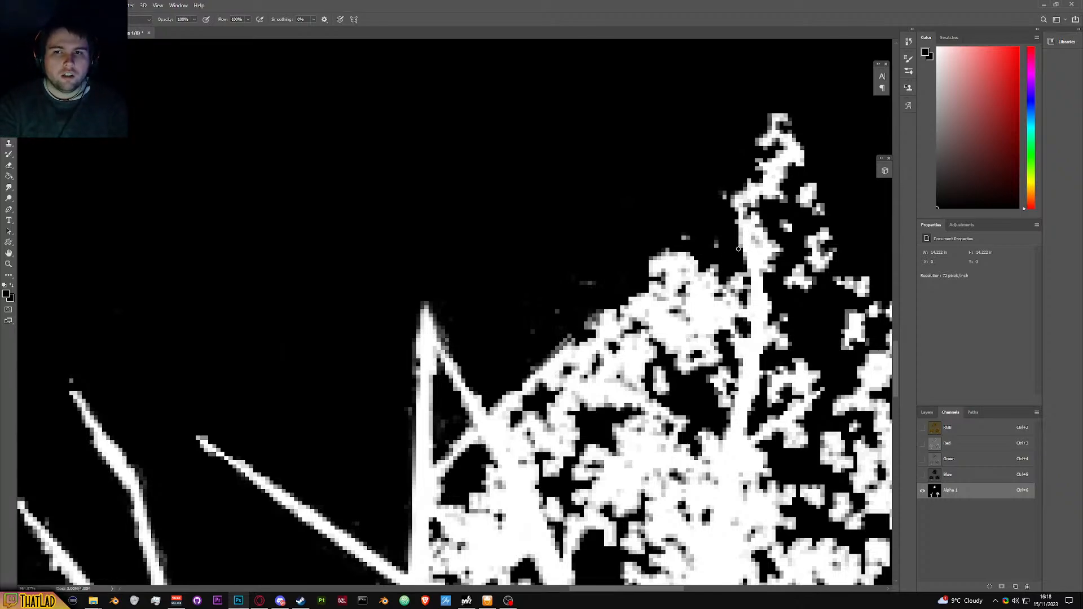
left_click_drag(613, 271, 596, 273)
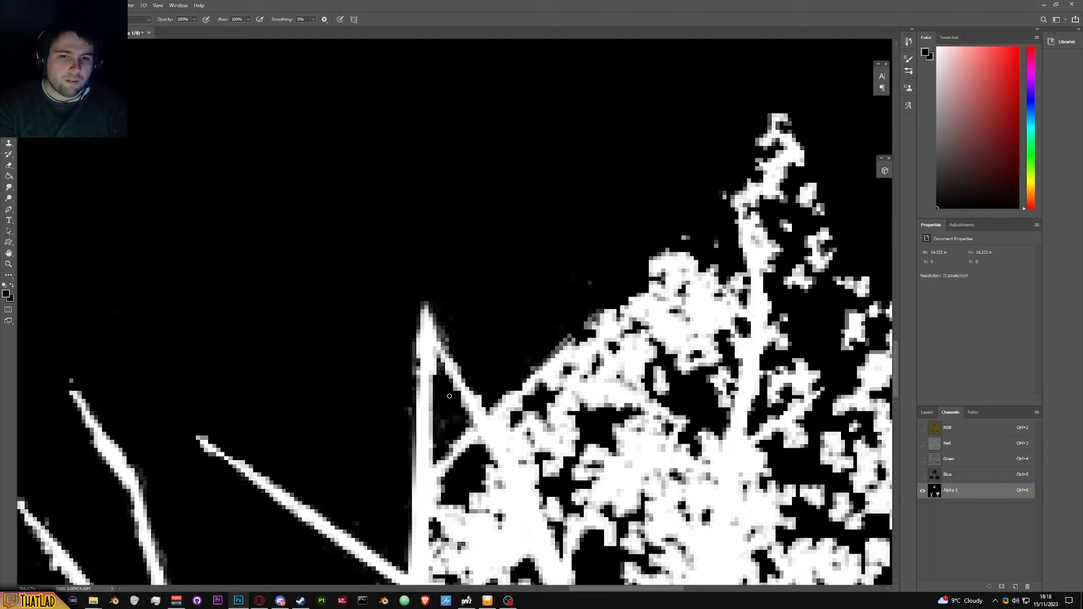
Step: Clean the leftover specks from the triangular gap beside the vertical branch and from the area above the crown's leaves
left_click_drag(440, 373, 407, 415)
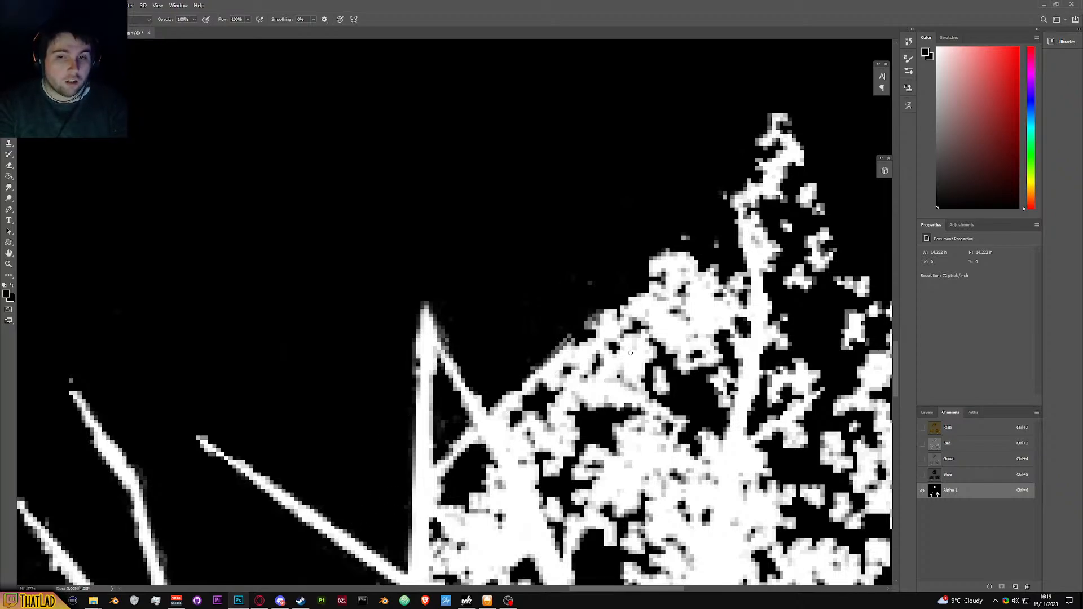
left_click_drag(590, 281, 582, 284)
left_click(686, 238)
left_click(715, 246)
Step: Paint out the leaves between the rising diagonal twig and the central upright branch
scroll(615, 364, "down", 2)
scroll(639, 370, "up", 3)
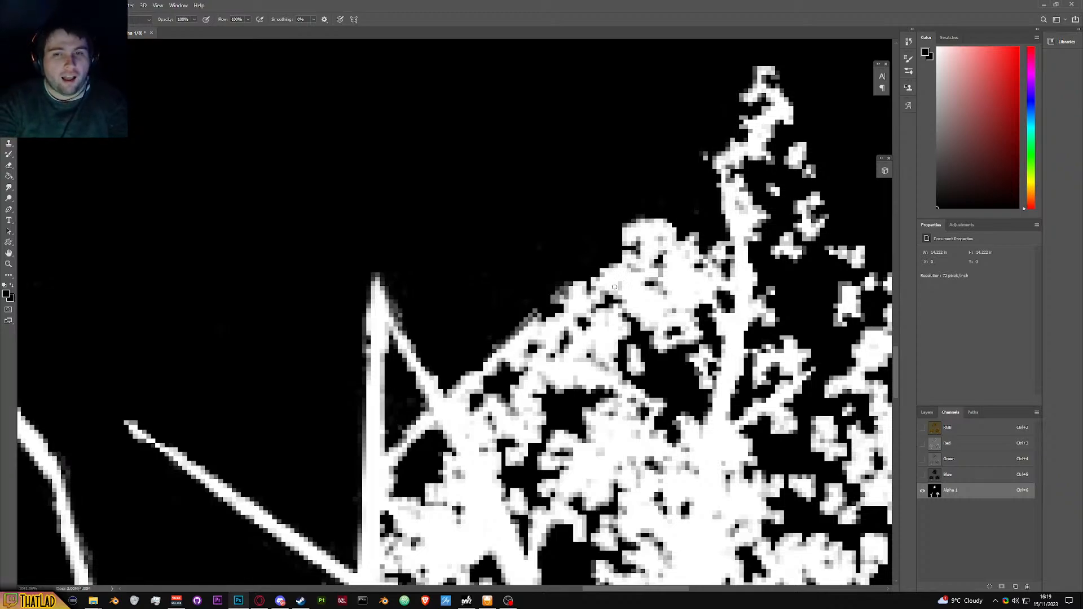
mouse_move(713, 406)
left_mouse_down()
mouse_move(729, 299)
mouse_move(722, 233)
mouse_move(731, 313)
mouse_move(718, 384)
mouse_move(700, 240)
mouse_move(672, 310)
mouse_move(638, 226)
mouse_move(643, 290)
left_mouse_up()
scroll(664, 297, "down", 5)
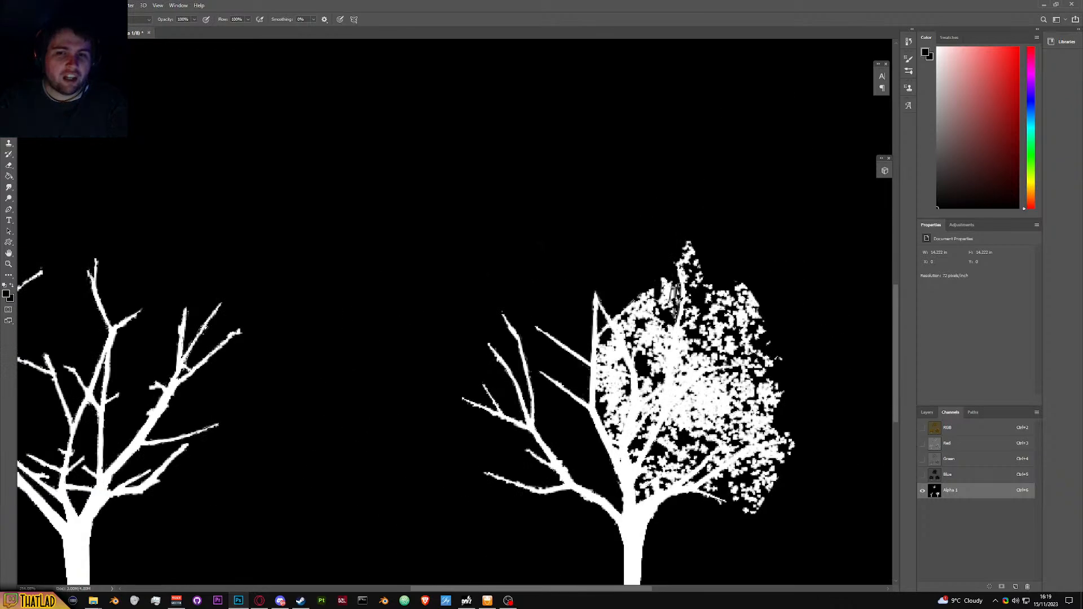
scroll(677, 301, "up", 4)
mouse_move(641, 241)
left_mouse_down()
mouse_move(660, 288)
mouse_move(680, 255)
mouse_move(675, 306)
mouse_move(672, 293)
mouse_move(635, 325)
mouse_move(667, 322)
mouse_move(675, 340)
mouse_move(681, 275)
mouse_move(672, 332)
mouse_move(607, 282)
mouse_move(632, 253)
mouse_move(618, 310)
left_mouse_up()
scroll(631, 369, "down", 3)
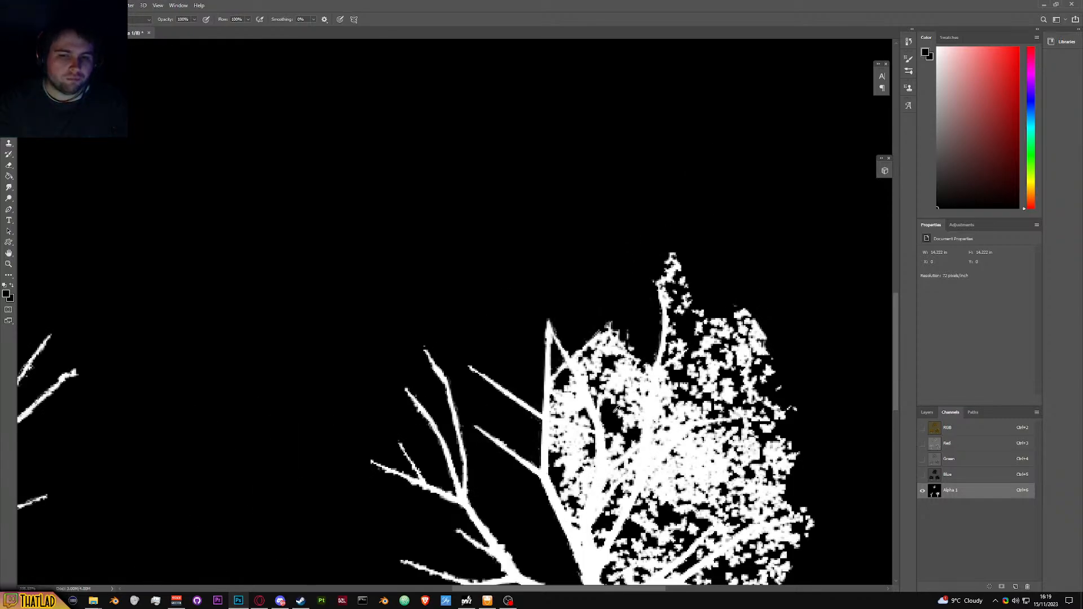
Step: Paint out the leaves in the closed gap below the thin connecting twig, between the vertical branch and the neighbouring curved branch
scroll(616, 410, "up", 3)
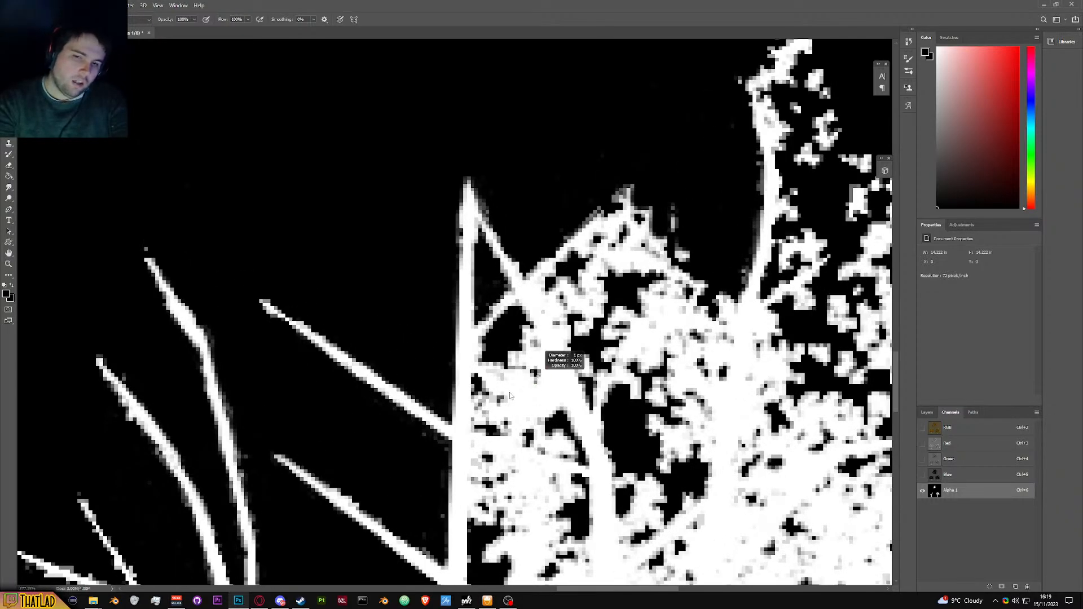
scroll(510, 395, "down", 5)
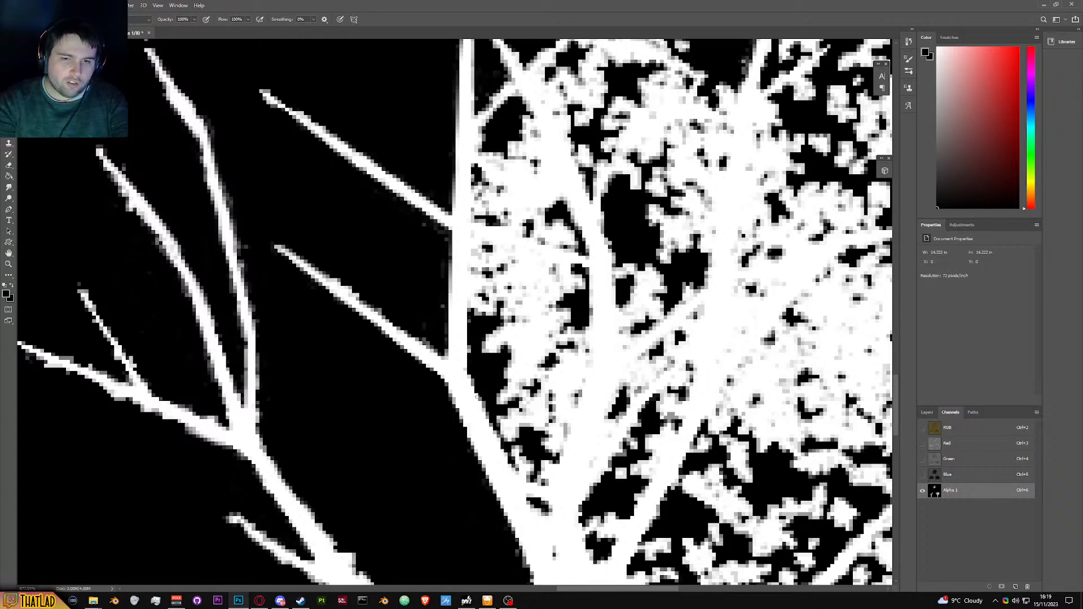
left_click_drag(502, 429, 524, 488)
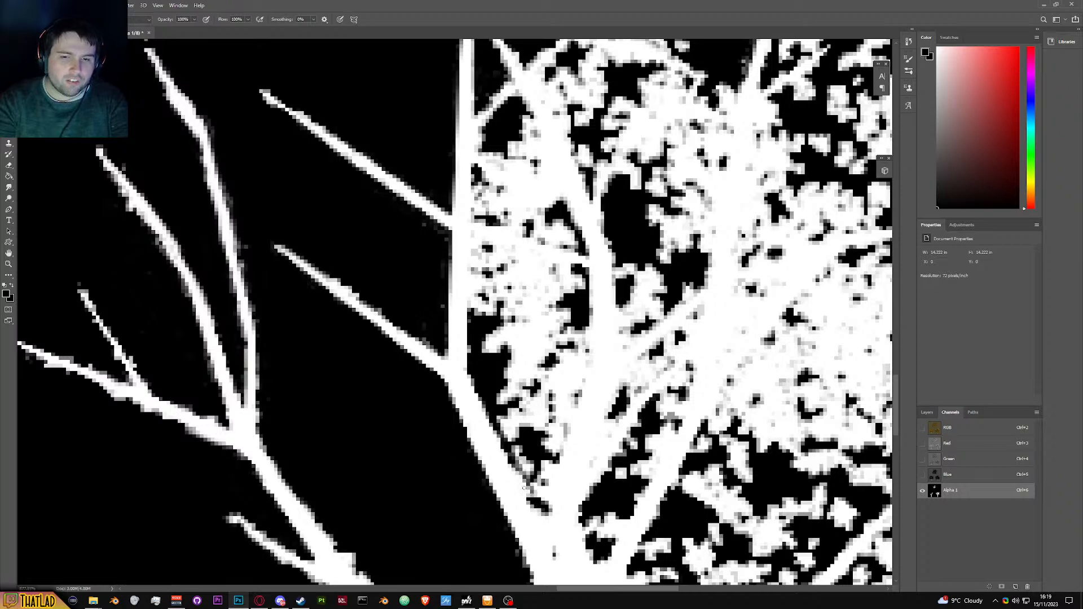
mouse_move(532, 506)
left_mouse_down()
mouse_move(553, 516)
mouse_move(593, 377)
mouse_move(592, 302)
mouse_move(581, 415)
mouse_move(550, 494)
mouse_move(581, 307)
mouse_move(587, 378)
mouse_move(544, 336)
left_mouse_up()
mouse_move(584, 267)
left_mouse_down()
mouse_move(527, 244)
mouse_move(472, 238)
mouse_move(575, 273)
mouse_move(473, 239)
mouse_move(473, 367)
left_mouse_up()
left_click_drag(475, 244, 479, 315)
mouse_move(475, 244)
left_mouse_down()
mouse_move(569, 282)
mouse_move(573, 298)
mouse_move(513, 339)
left_mouse_up()
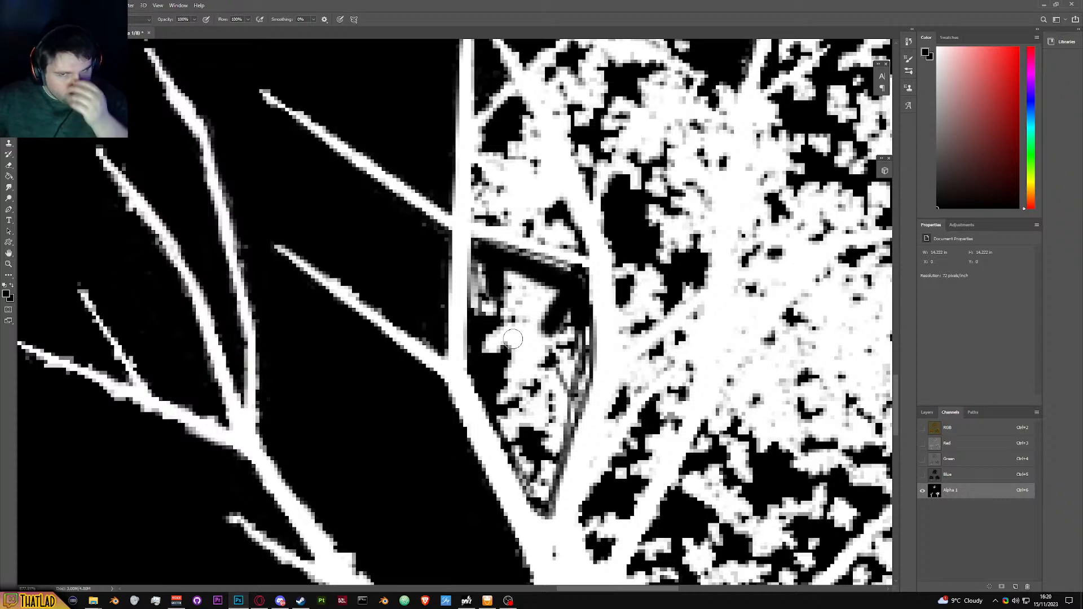
mouse_move(492, 285)
left_mouse_down()
mouse_move(491, 308)
mouse_move(536, 287)
mouse_move(527, 282)
mouse_move(545, 291)
mouse_move(503, 332)
mouse_move(508, 379)
mouse_move(528, 386)
mouse_move(551, 349)
mouse_move(541, 337)
mouse_move(492, 334)
mouse_move(560, 314)
mouse_move(579, 332)
mouse_move(581, 366)
mouse_move(544, 500)
mouse_move(495, 399)
mouse_move(507, 411)
mouse_move(518, 368)
mouse_move(508, 410)
mouse_move(529, 410)
mouse_move(567, 377)
mouse_move(547, 377)
mouse_move(537, 403)
mouse_move(543, 473)
mouse_move(567, 293)
mouse_move(512, 257)
mouse_move(550, 310)
left_mouse_up()
scroll(534, 317, "down", 5)
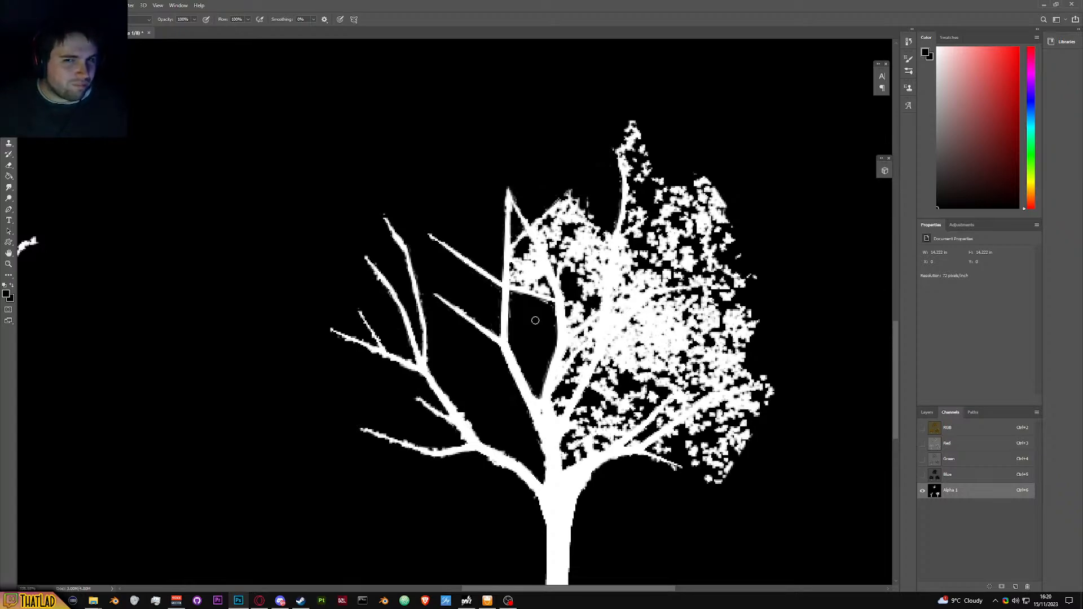
Step: Paint out the leaves above the thin connecting twig, between the vertical branch and the slanted branch up to the crossing twig
scroll(535, 321, "up", 5)
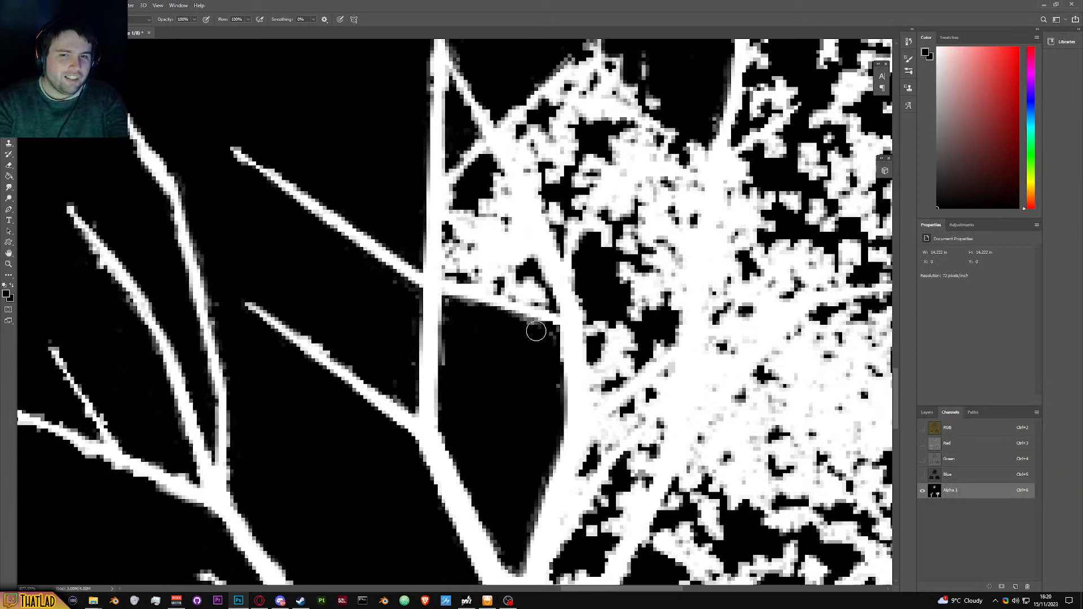
scroll(527, 293, "up", 2)
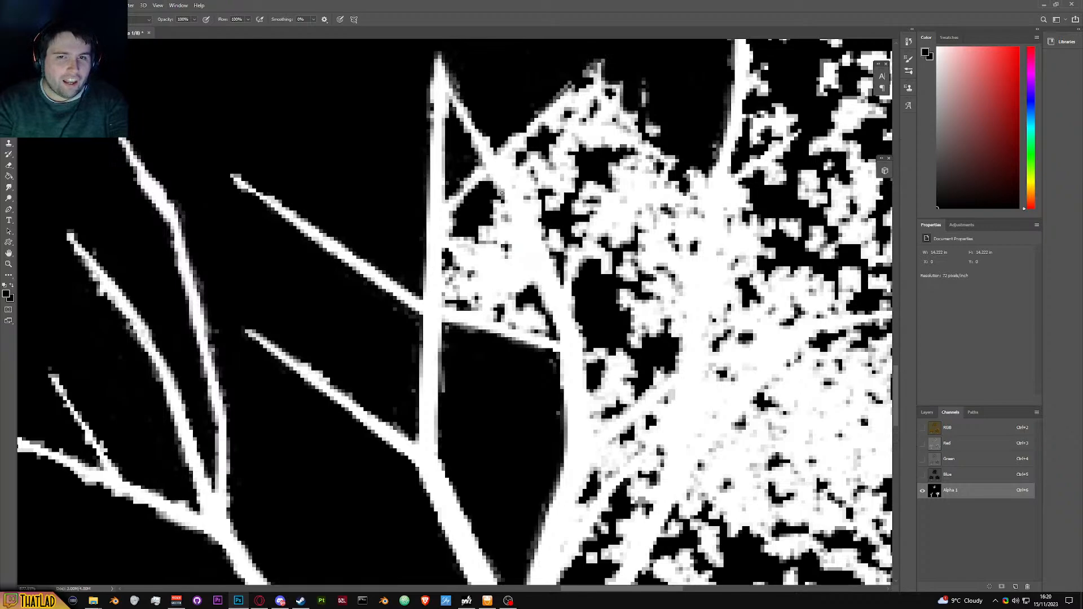
left_click_drag(546, 310, 502, 192)
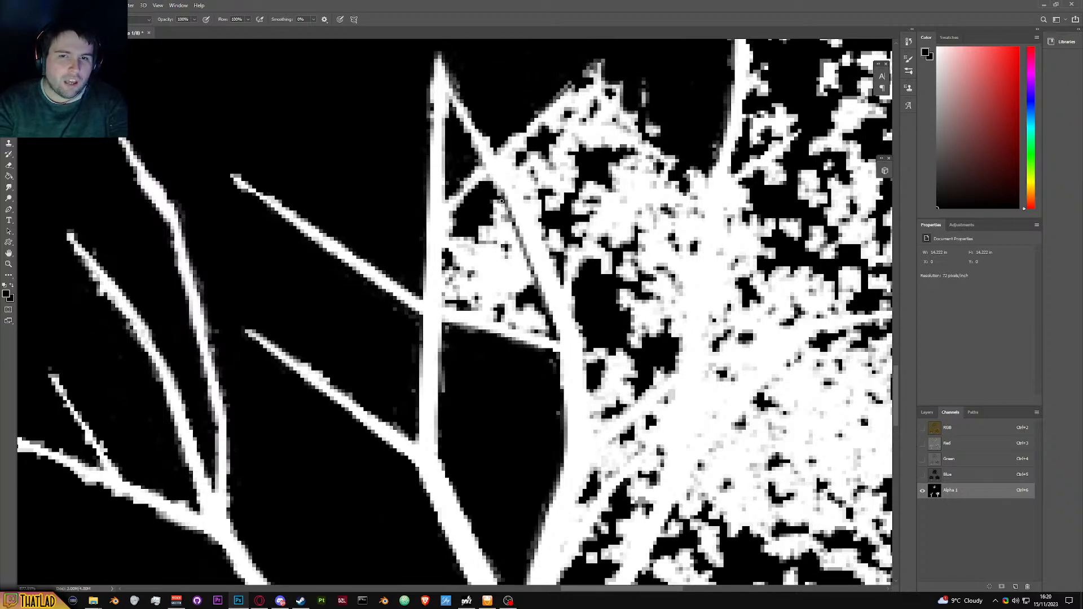
mouse_move(508, 213)
left_mouse_down()
mouse_move(522, 252)
mouse_move(503, 216)
mouse_move(444, 276)
mouse_move(448, 221)
mouse_move(446, 304)
mouse_move(547, 338)
left_mouse_up()
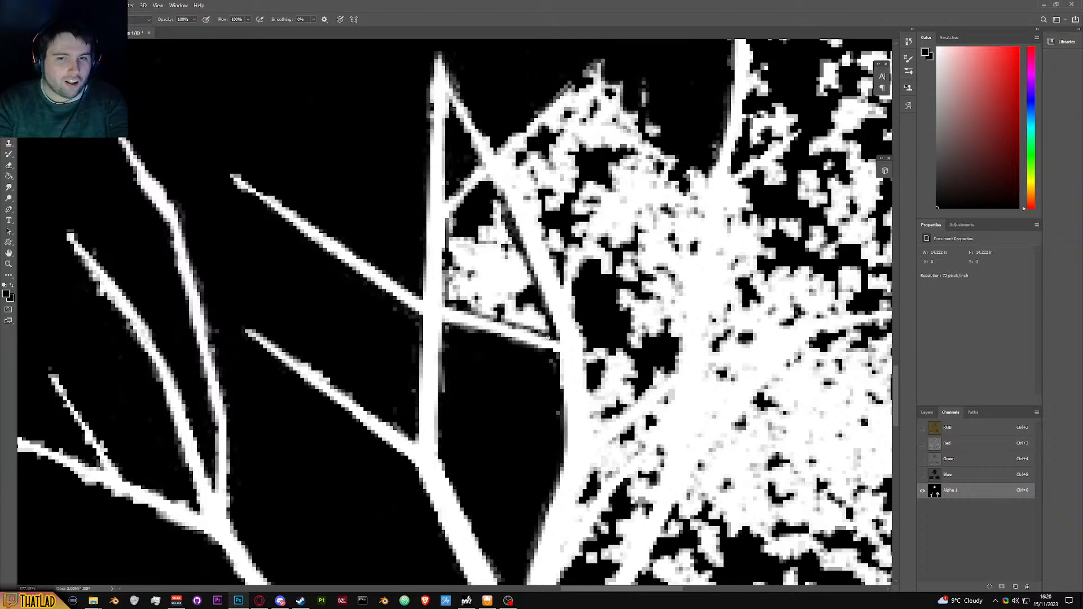
left_click_drag(479, 318, 450, 309)
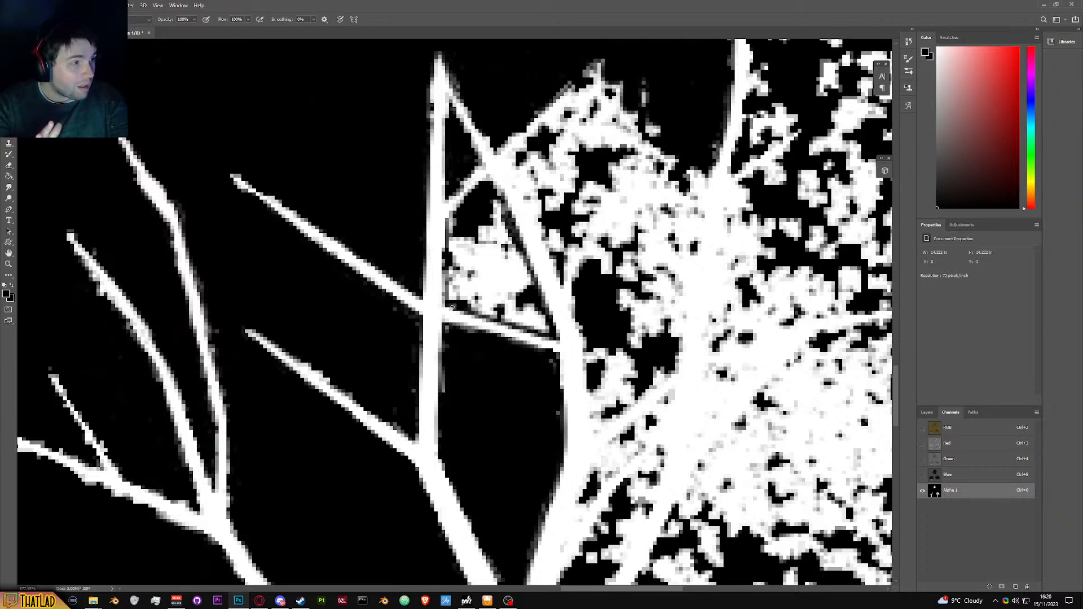
mouse_move(491, 203)
left_mouse_down()
mouse_move(542, 321)
mouse_move(455, 298)
mouse_move(452, 248)
mouse_move(462, 231)
mouse_move(482, 233)
mouse_move(467, 271)
mouse_move(473, 298)
mouse_move(497, 282)
mouse_move(520, 297)
mouse_move(474, 310)
mouse_move(525, 302)
mouse_move(462, 285)
mouse_move(460, 238)
mouse_move(501, 244)
mouse_move(515, 293)
mouse_move(500, 310)
mouse_move(464, 303)
left_mouse_up()
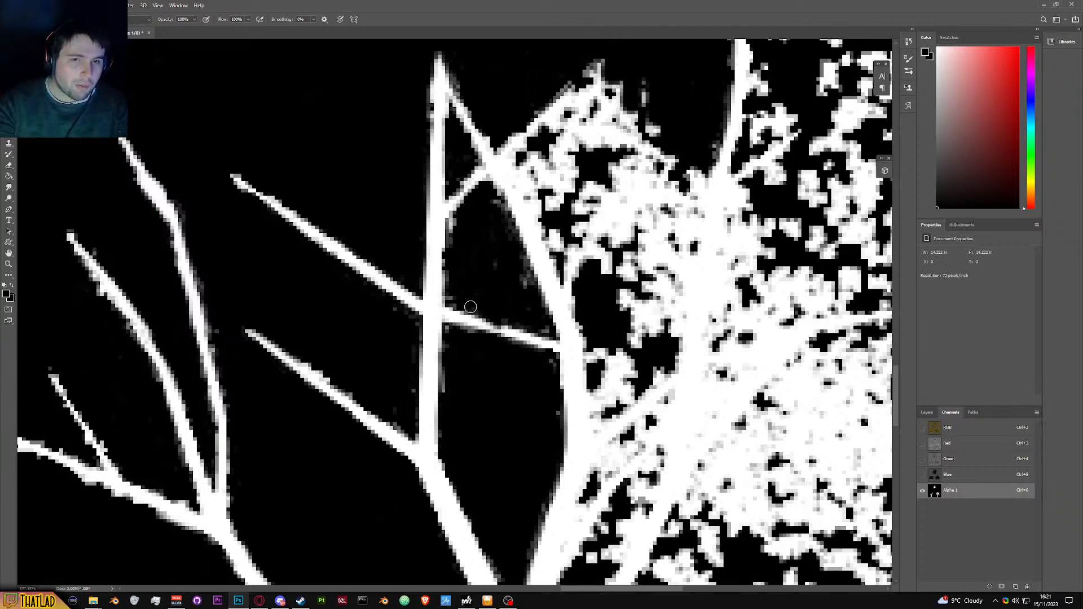
Step: Trace the crown-facing edges of the slanted branch and crossing twig in black, and undo the last strokes
scroll(530, 254, "up", 3)
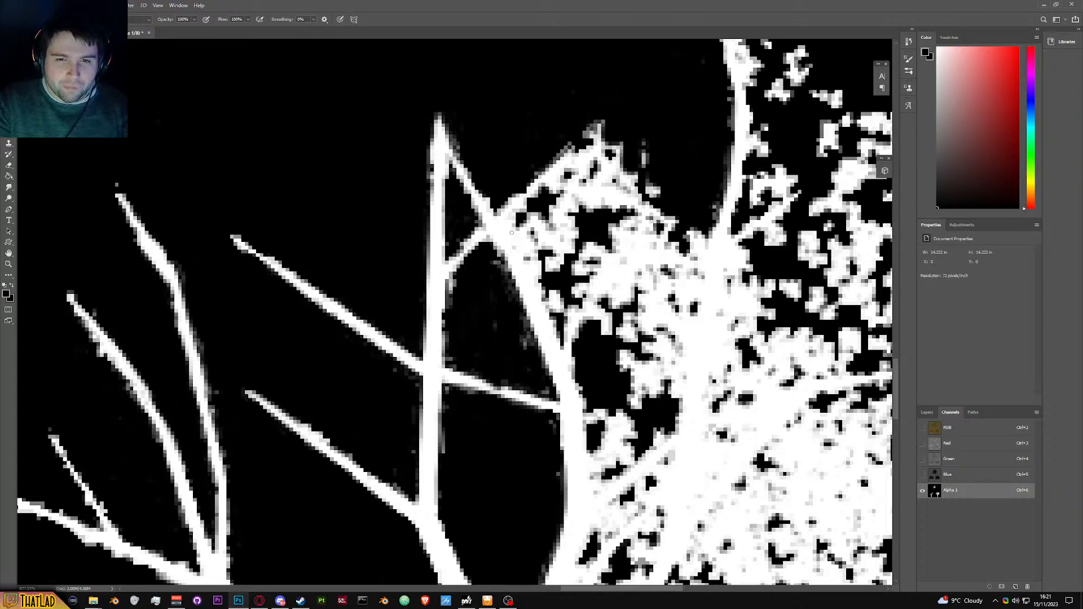
left_click(511, 231, "shift")
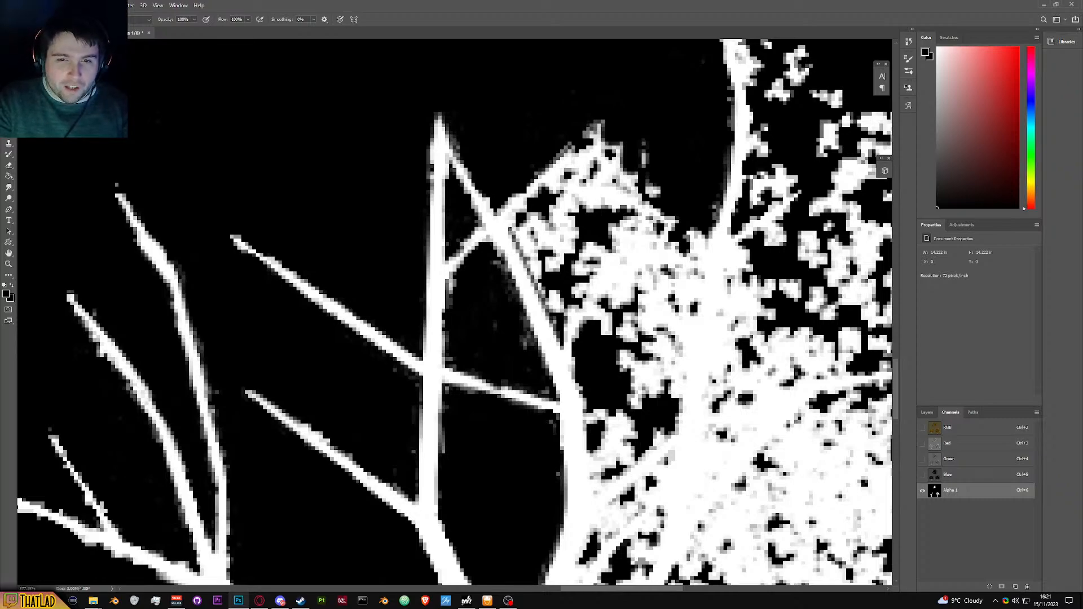
left_click(565, 175, "shift")
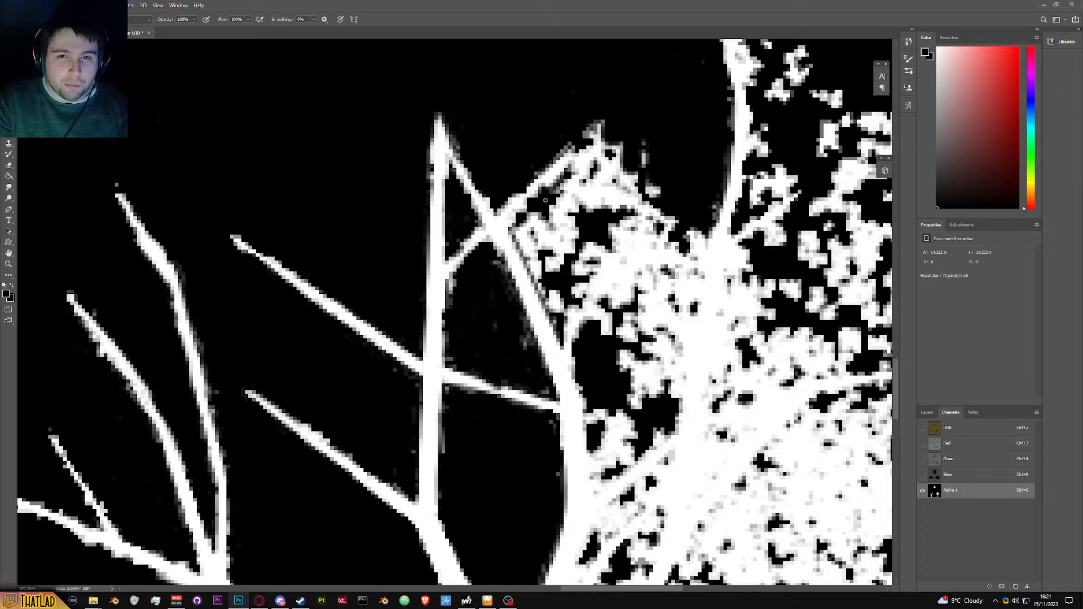
mouse_move(545, 206)
left_mouse_down()
mouse_move(523, 235)
mouse_move(525, 256)
mouse_move(571, 356)
mouse_move(578, 334)
left_mouse_up()
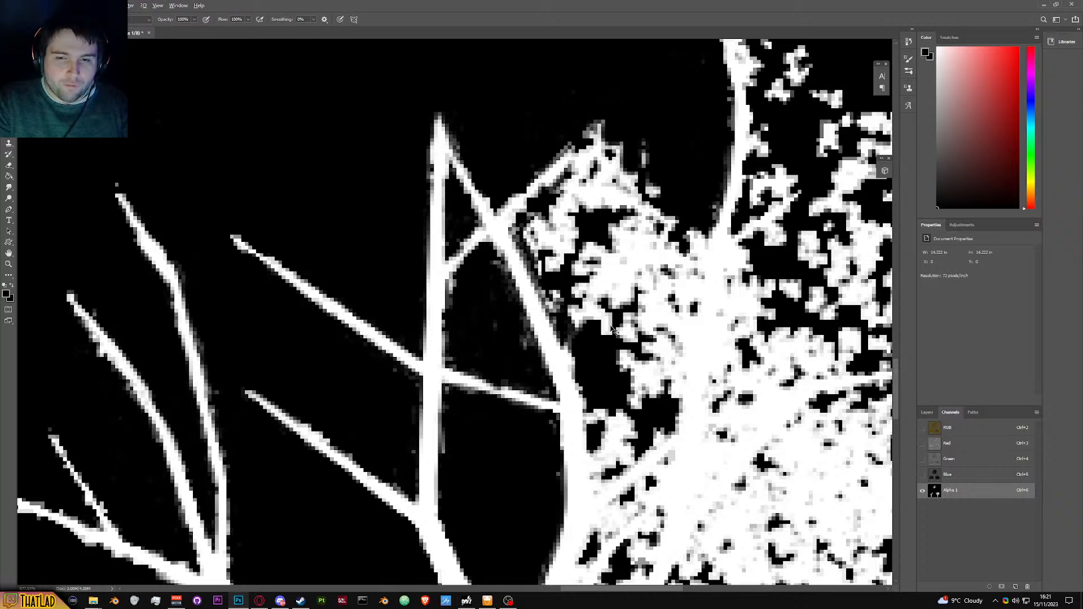
key("ctrl+z")
key("ctrl+z")
Step: Paint out the leaves beneath the crossing twig and along the crown-facing side of the slanted branch
scroll(609, 324, "down", 3)
scroll(609, 324, "up", 3)
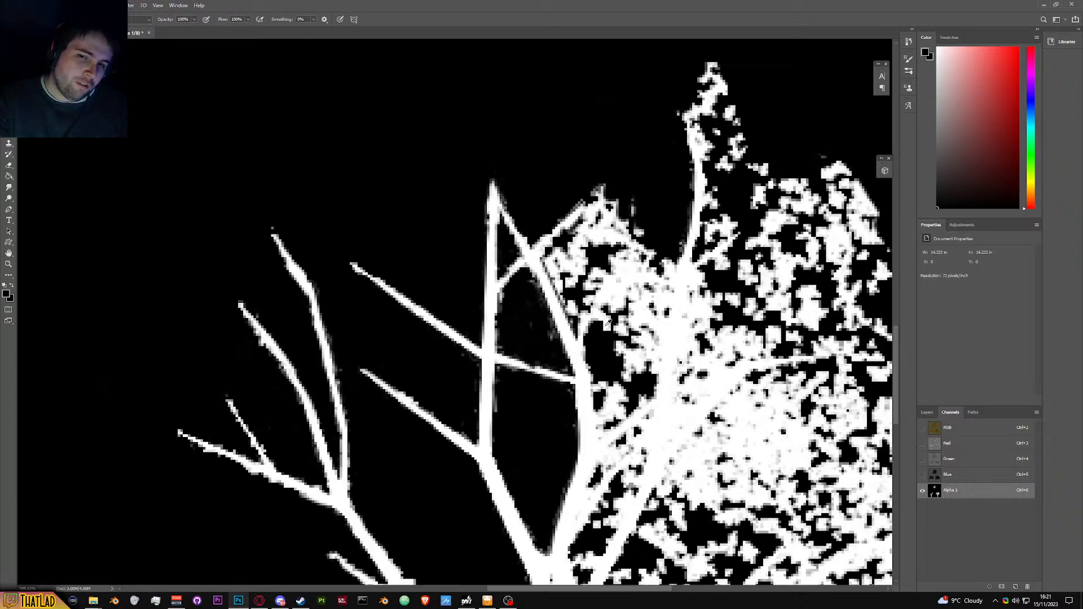
mouse_move(564, 312)
left_mouse_down()
mouse_move(633, 226)
mouse_move(669, 204)
mouse_move(665, 179)
mouse_move(597, 246)
mouse_move(562, 177)
mouse_move(606, 90)
mouse_move(589, 106)
mouse_move(600, 158)
mouse_move(519, 214)
mouse_move(554, 308)
mouse_move(519, 251)
mouse_move(520, 230)
mouse_move(559, 182)
mouse_move(618, 159)
mouse_move(610, 155)
mouse_move(607, 169)
mouse_move(625, 136)
mouse_move(549, 246)
mouse_move(600, 168)
mouse_move(637, 148)
mouse_move(599, 193)
mouse_move(643, 165)
mouse_move(631, 193)
mouse_move(568, 283)
mouse_move(571, 221)
mouse_move(533, 214)
mouse_move(602, 153)
mouse_move(591, 175)
mouse_move(605, 199)
mouse_move(628, 200)
mouse_move(599, 242)
mouse_move(652, 155)
left_mouse_up()
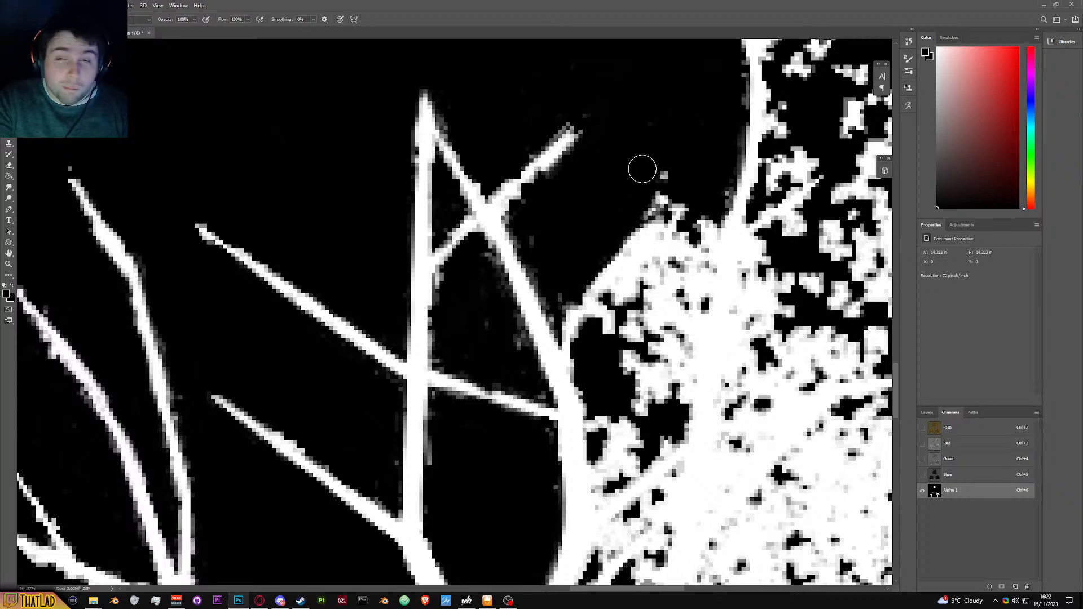
mouse_move(643, 169)
left_mouse_down()
mouse_move(662, 169)
mouse_move(648, 191)
mouse_move(685, 208)
mouse_move(658, 207)
left_mouse_up()
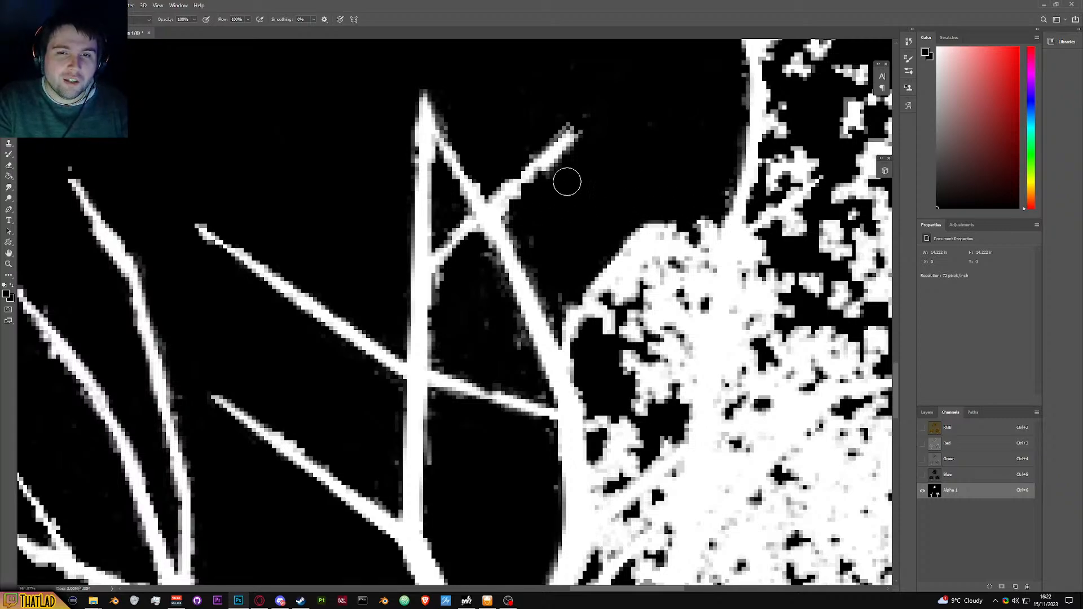
Step: Paint out the leaves between the slanted branch and the central upright branch down to their fork, keeping a short twig stub
scroll(618, 275, "down", 3)
scroll(618, 275, "down", 3)
scroll(618, 275, "up", 4)
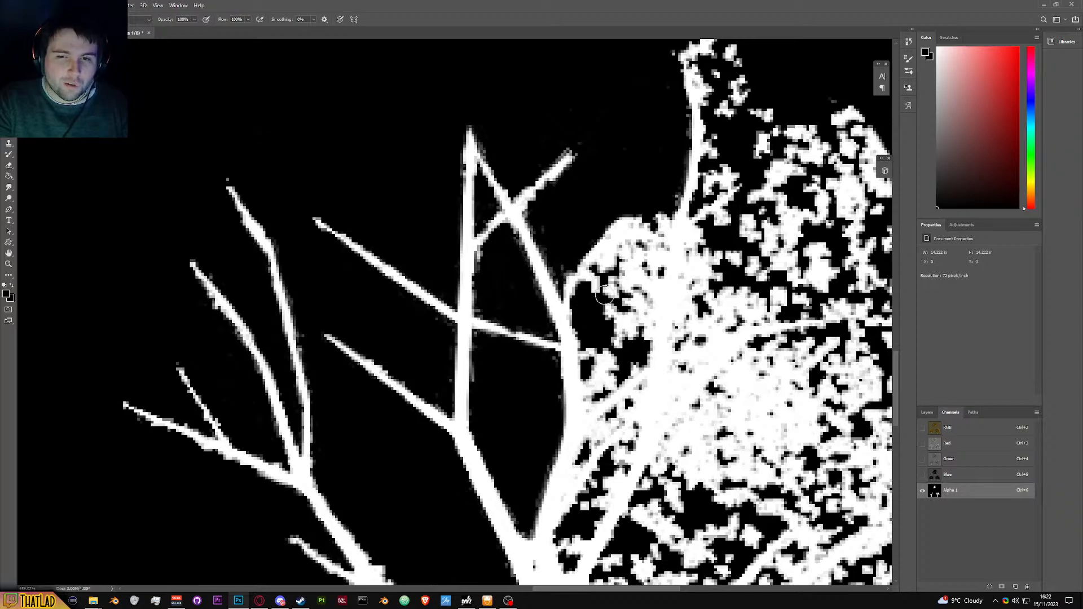
scroll(638, 260, "up", 2)
mouse_move(568, 243)
left_mouse_down()
mouse_move(605, 223)
mouse_move(573, 254)
mouse_move(604, 265)
left_mouse_up()
scroll(604, 265, "down", 3)
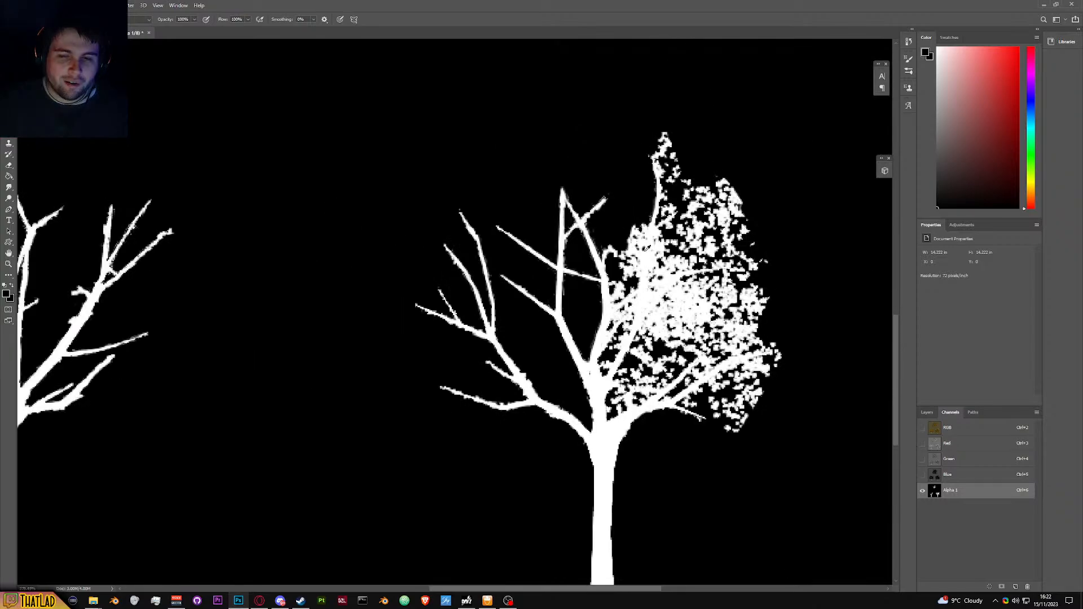
scroll(582, 318, "up", 3)
mouse_move(582, 317)
left_mouse_down()
mouse_move(593, 339)
mouse_move(581, 356)
left_mouse_up()
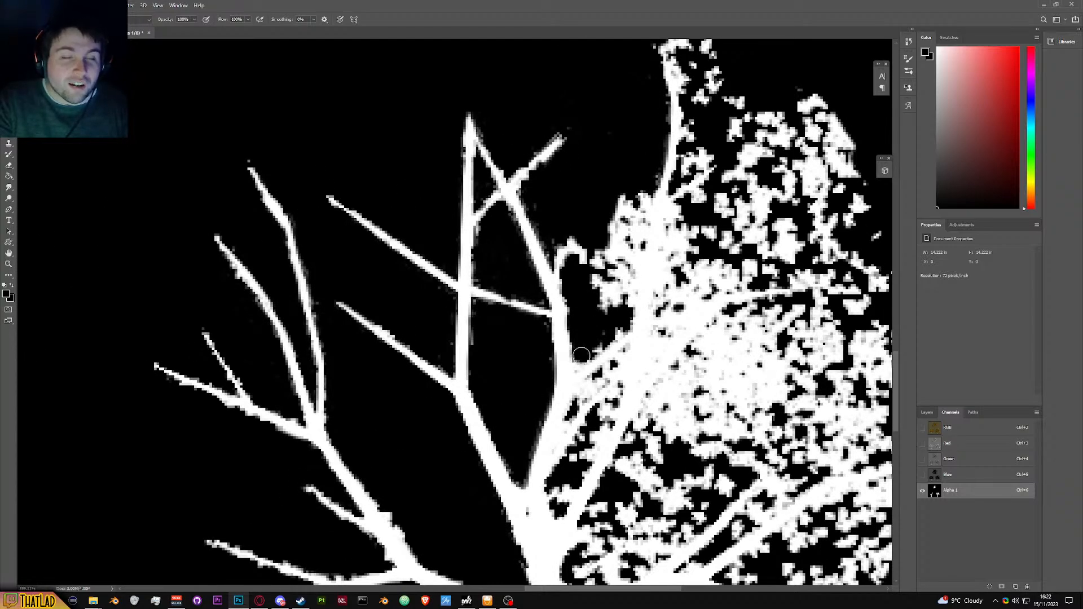
left_click_drag(581, 355, 569, 385)
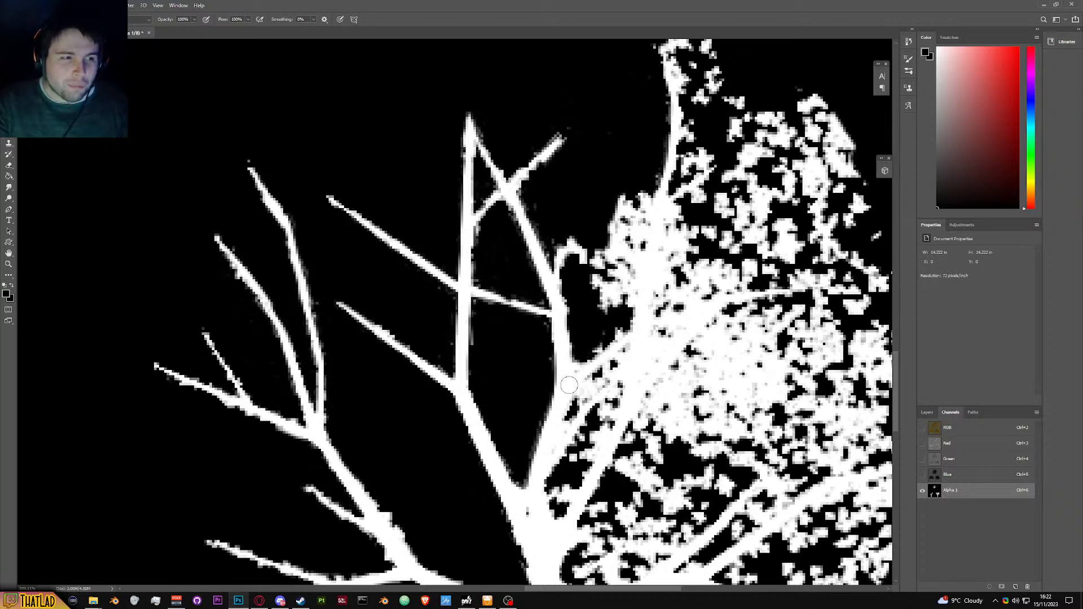
left_click_drag(628, 213, 638, 209)
mouse_move(604, 257)
left_mouse_down()
mouse_move(584, 255)
mouse_move(592, 260)
left_mouse_up()
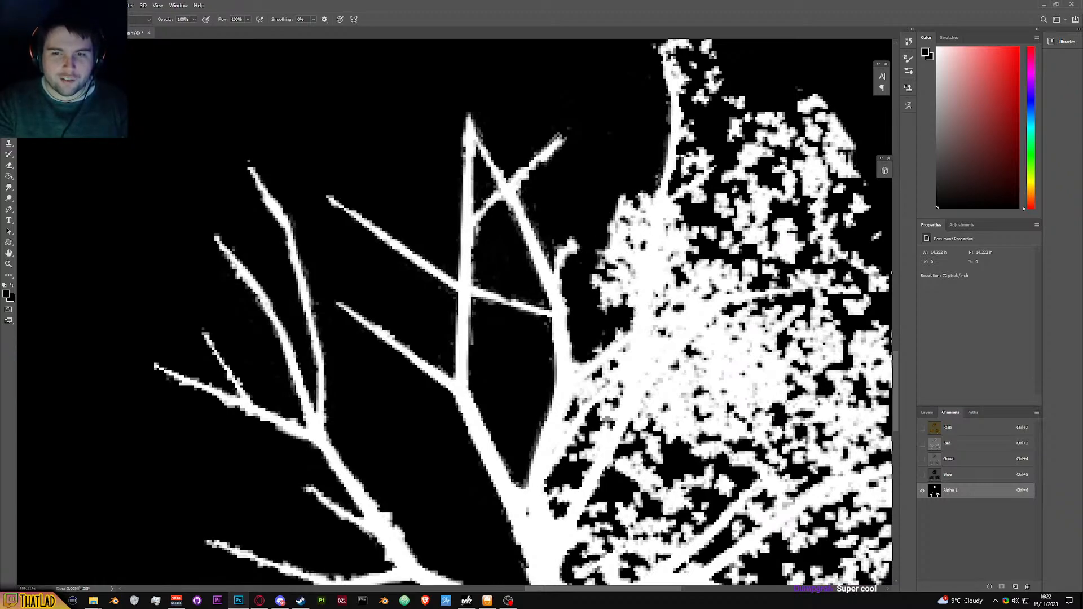
Step: Trace the central upright branch's edge in black to separate it from the adjoining leaf clump, redoing the first stroke
left_click_drag(660, 186, 635, 304)
key("ctrl+z")
left_click_drag(656, 194, 631, 313)
left_click_drag(649, 195, 628, 263)
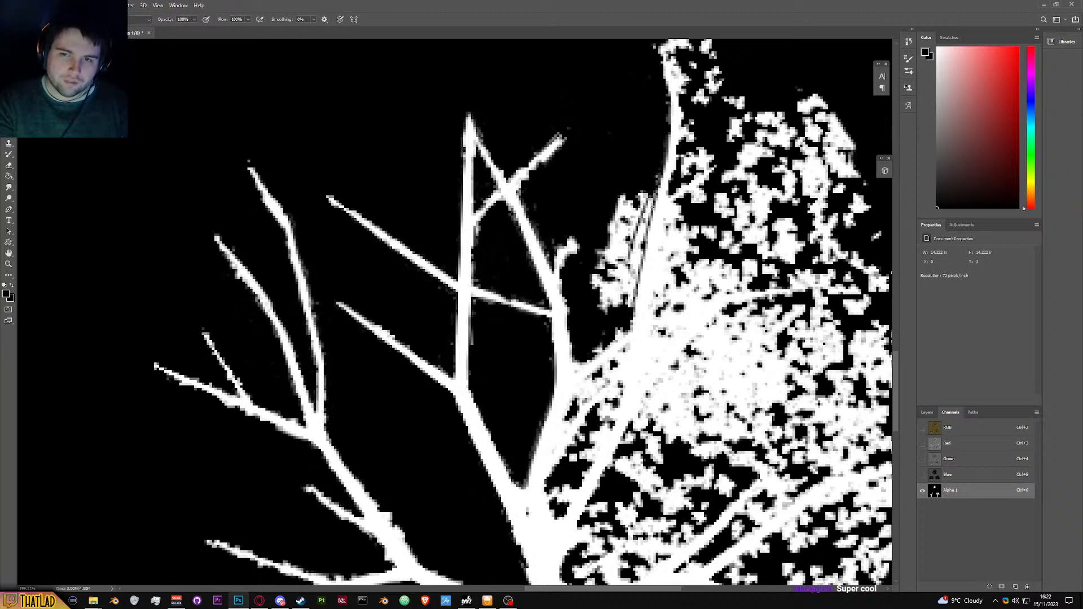
left_click_drag(654, 195, 632, 317)
left_click(259, 601)
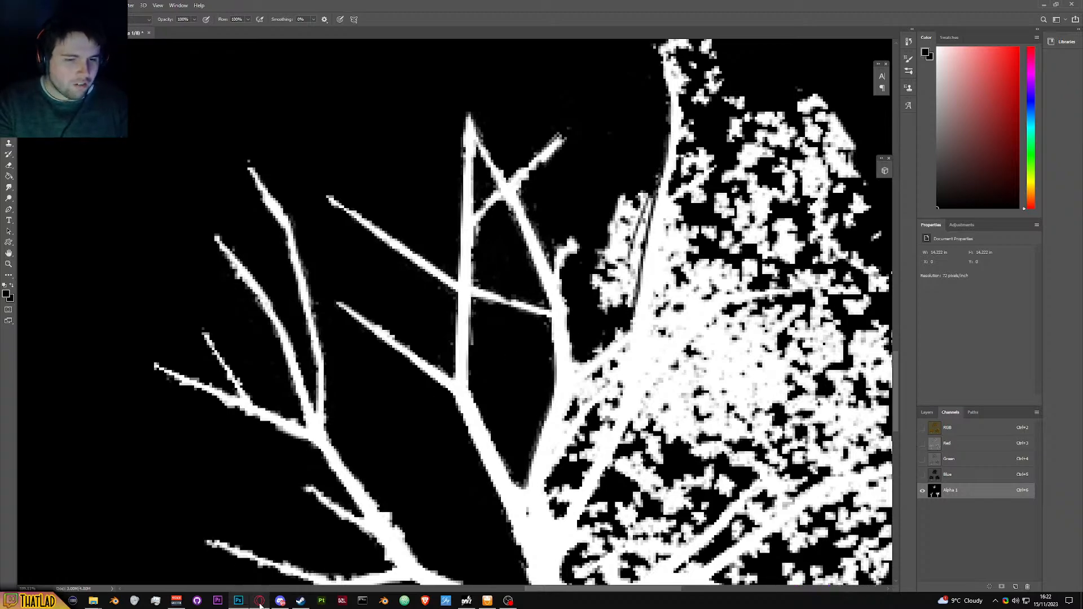
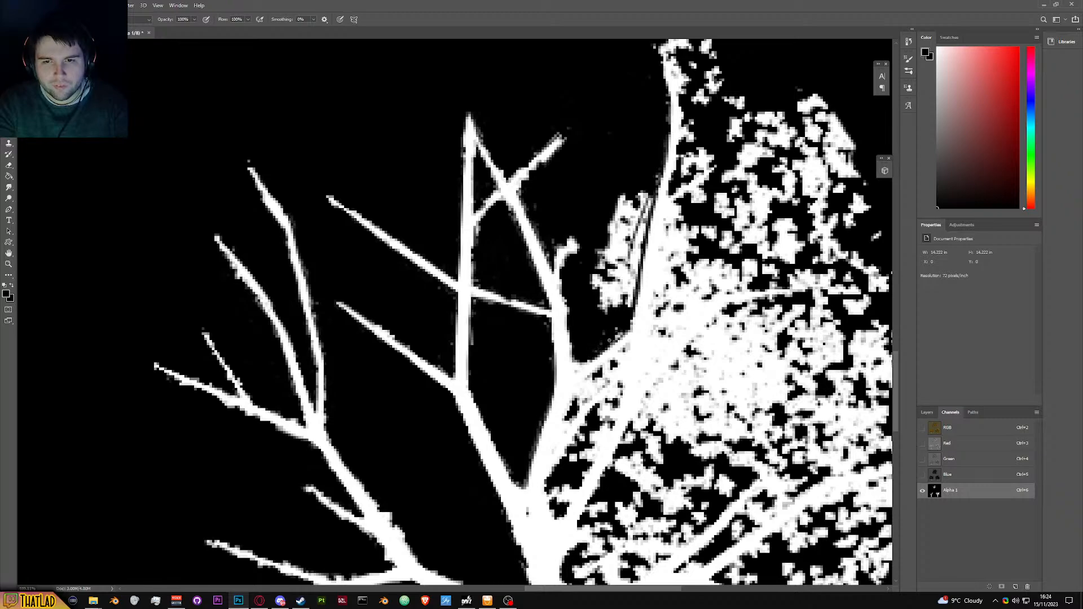
Step: Paint out the remaining leaf clump beside the central upright branch, adjusting the brush size
right_click(610, 280, "alt")
mouse_move(610, 280)
left_mouse_down()
mouse_move(594, 265)
mouse_move(596, 292)
mouse_move(628, 191)
mouse_move(644, 187)
mouse_move(645, 204)
mouse_move(625, 301)
mouse_move(621, 312)
mouse_move(624, 280)
mouse_move(602, 301)
mouse_move(602, 322)
mouse_move(599, 302)
mouse_move(610, 298)
mouse_move(595, 339)
mouse_move(638, 194)
mouse_move(594, 278)
mouse_move(612, 283)
mouse_move(613, 304)
mouse_move(634, 311)
mouse_move(648, 228)
left_mouse_up()
mouse_move(660, 186)
left_mouse_down()
mouse_move(649, 231)
mouse_move(658, 173)
mouse_move(651, 202)
left_mouse_up()
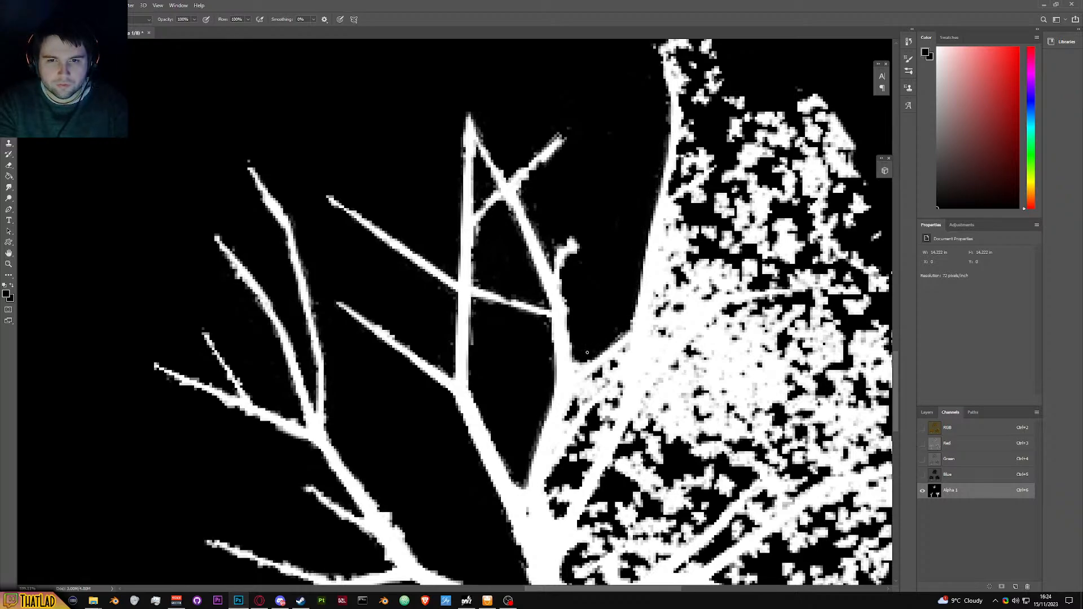
scroll(609, 338, "down", 5)
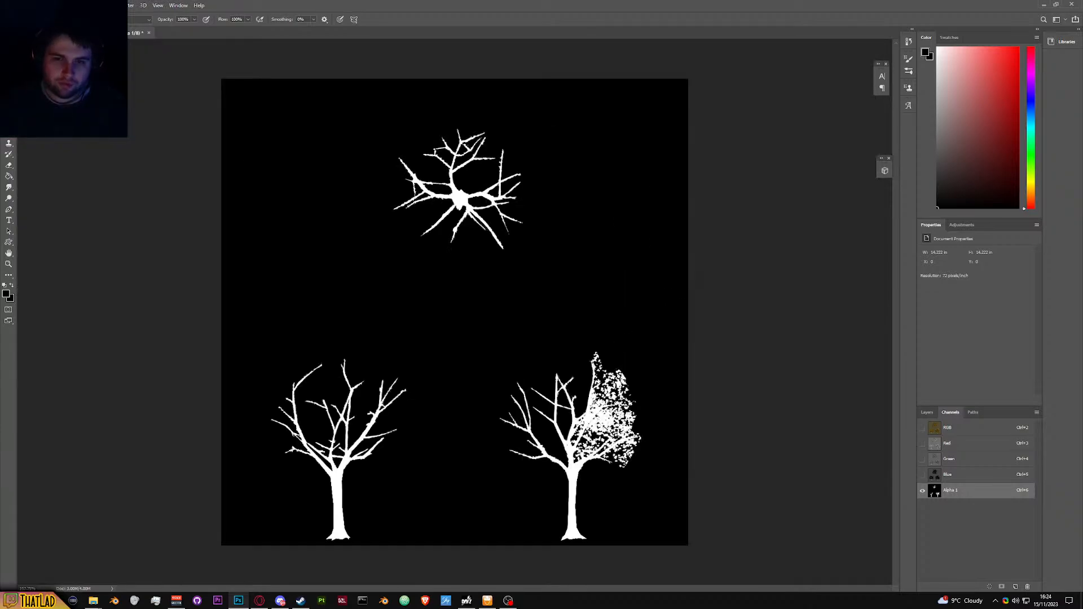
Step: Trim the hooked tip off the short twig on the slanted branch and clean the specks around the vertical branch
scroll(586, 402, "up", 6)
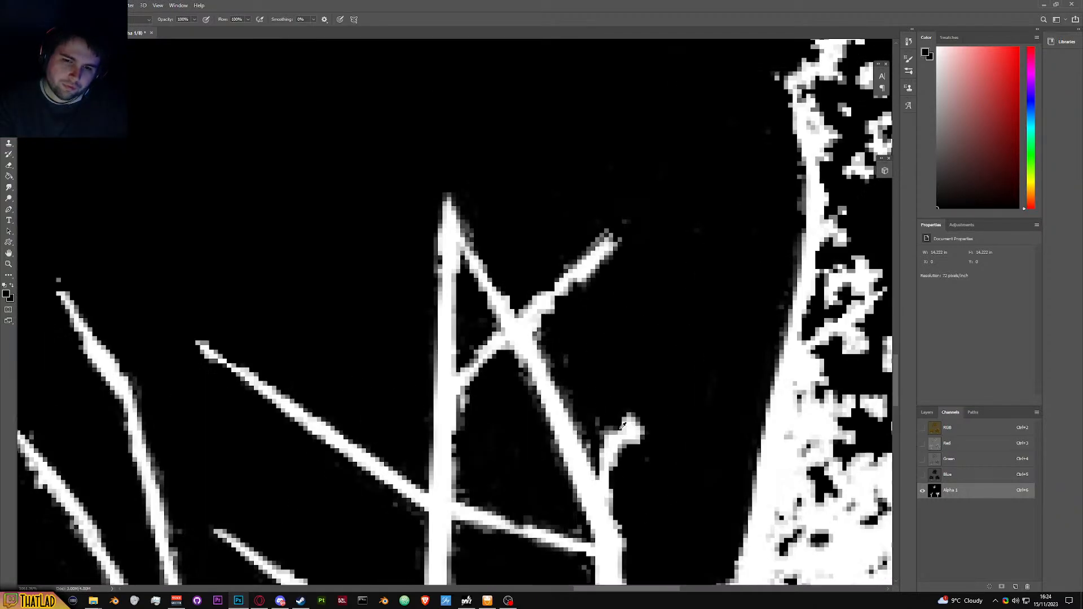
mouse_move(625, 459)
left_mouse_down()
mouse_move(615, 445)
mouse_move(626, 421)
mouse_move(632, 440)
mouse_move(635, 420)
mouse_move(612, 465)
mouse_move(632, 456)
left_mouse_up()
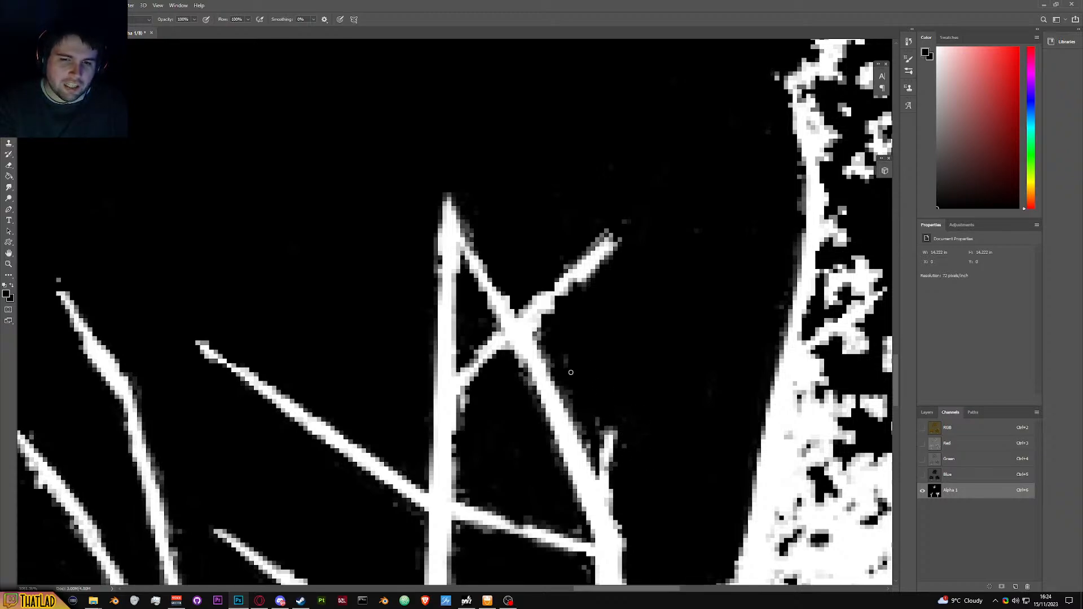
mouse_move(519, 371)
left_mouse_down()
mouse_move(590, 533)
mouse_move(464, 493)
mouse_move(463, 431)
left_mouse_up()
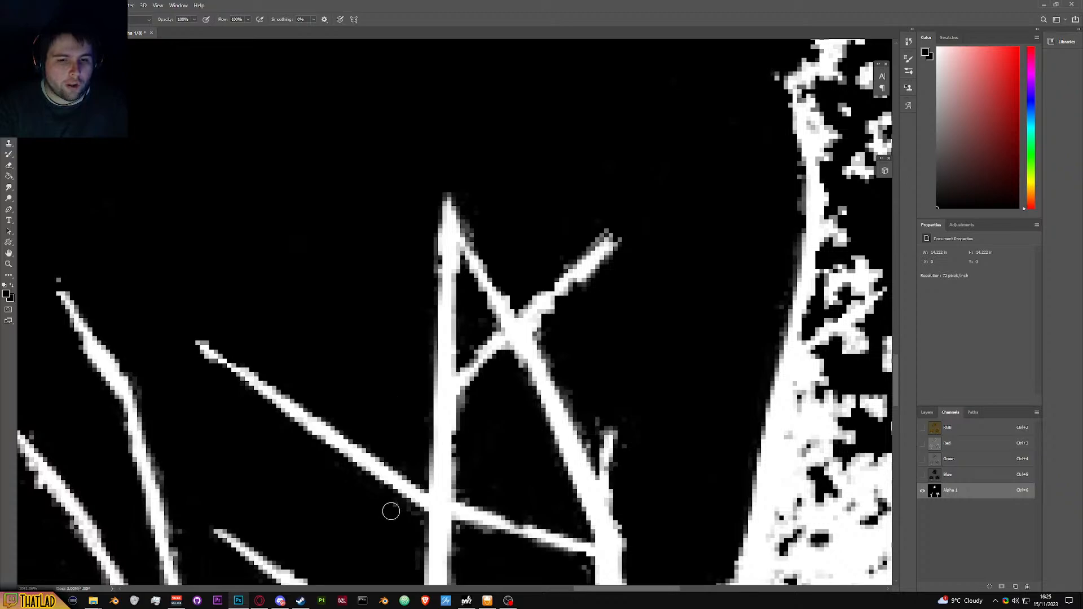
scroll(395, 433, "down", 3)
scroll(395, 433, "down", 2)
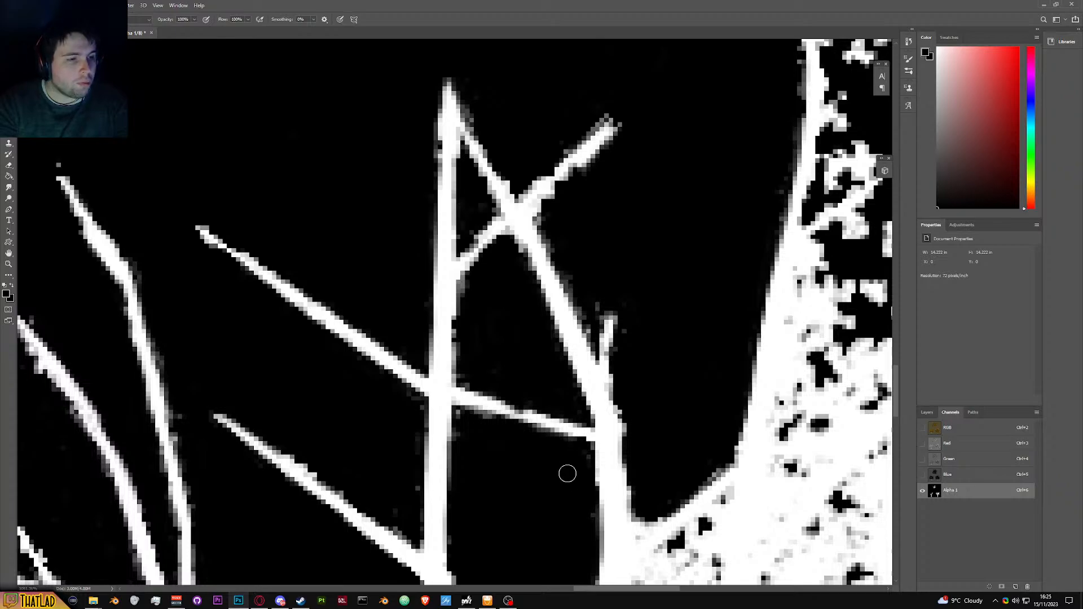
scroll(660, 443, "down", 10)
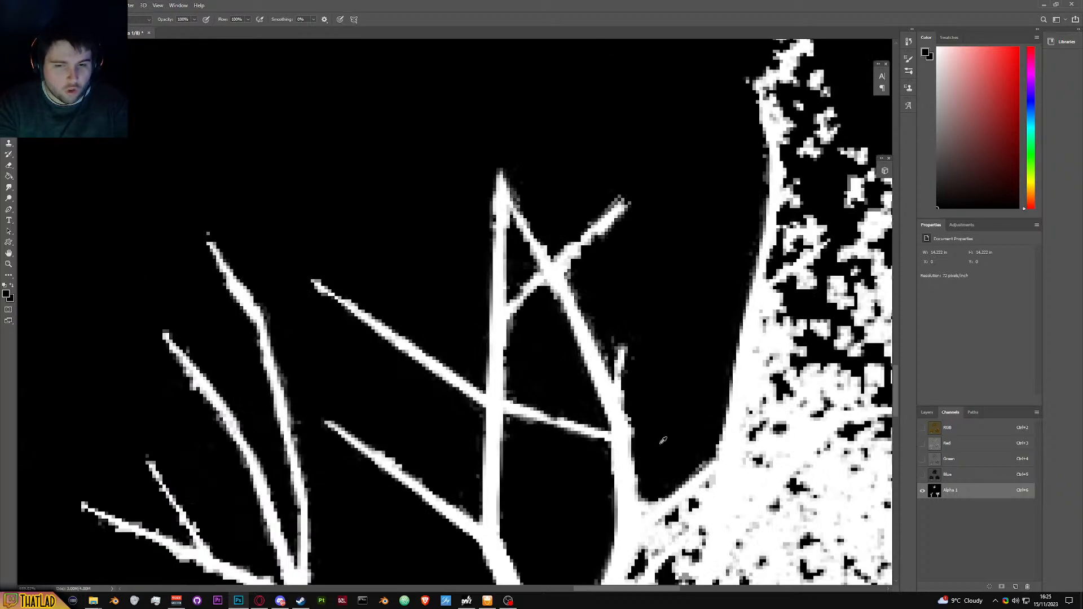
Step: Paint black over the leaf clusters around the tall branch's tip and along the upper foliage edge of the right tree in the Alpha 1 channel
scroll(707, 457, "up", 6)
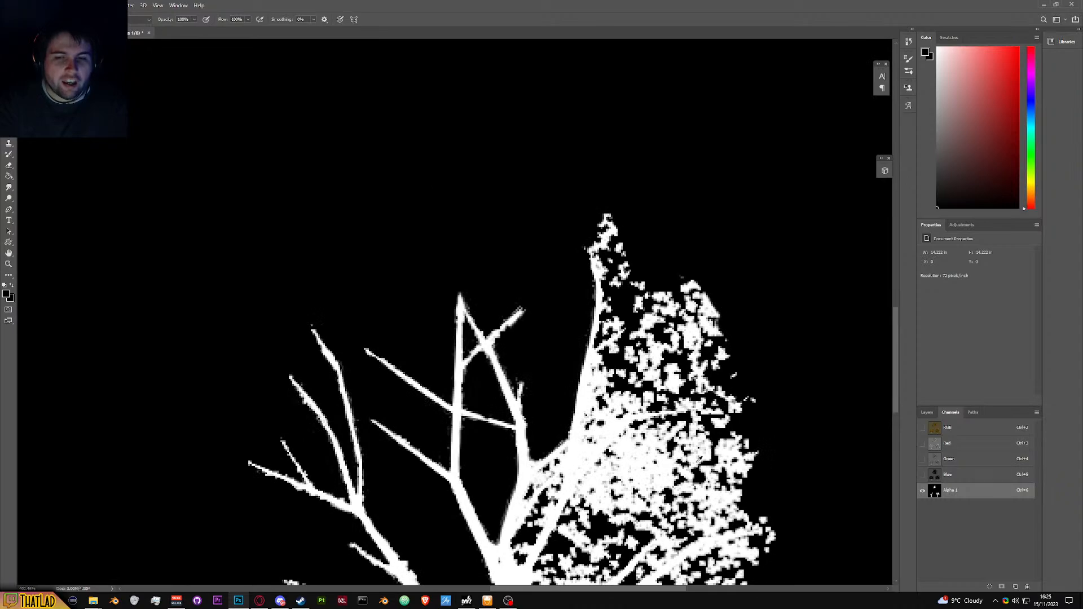
scroll(584, 346, "up", 4)
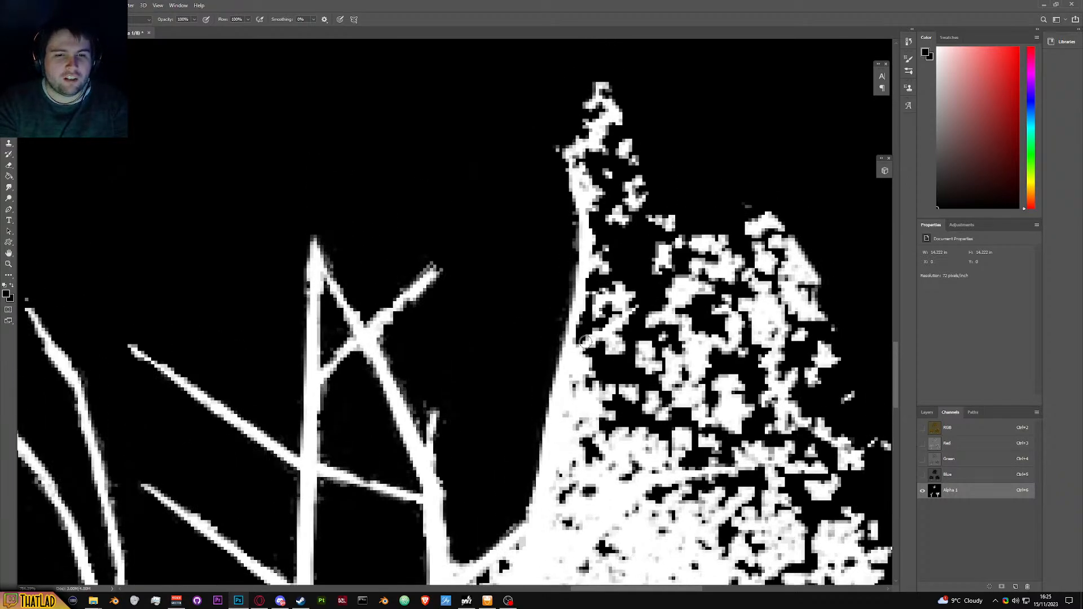
mouse_move(602, 181)
left_mouse_down()
mouse_move(594, 151)
mouse_move(615, 170)
mouse_move(607, 161)
mouse_move(595, 223)
mouse_move(590, 211)
mouse_move(621, 211)
mouse_move(632, 226)
mouse_move(607, 322)
mouse_move(612, 374)
left_mouse_up()
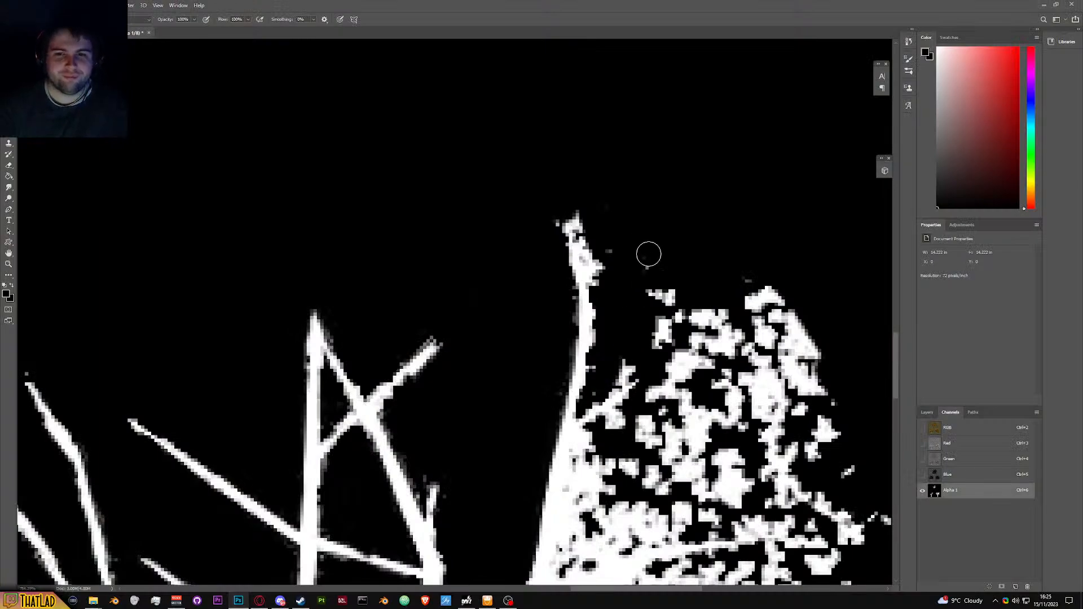
mouse_move(616, 285)
left_mouse_down()
mouse_move(580, 212)
mouse_move(612, 267)
mouse_move(616, 229)
mouse_move(659, 262)
mouse_move(661, 321)
mouse_move(670, 300)
mouse_move(658, 323)
mouse_move(660, 290)
mouse_move(746, 272)
mouse_move(671, 340)
left_mouse_up()
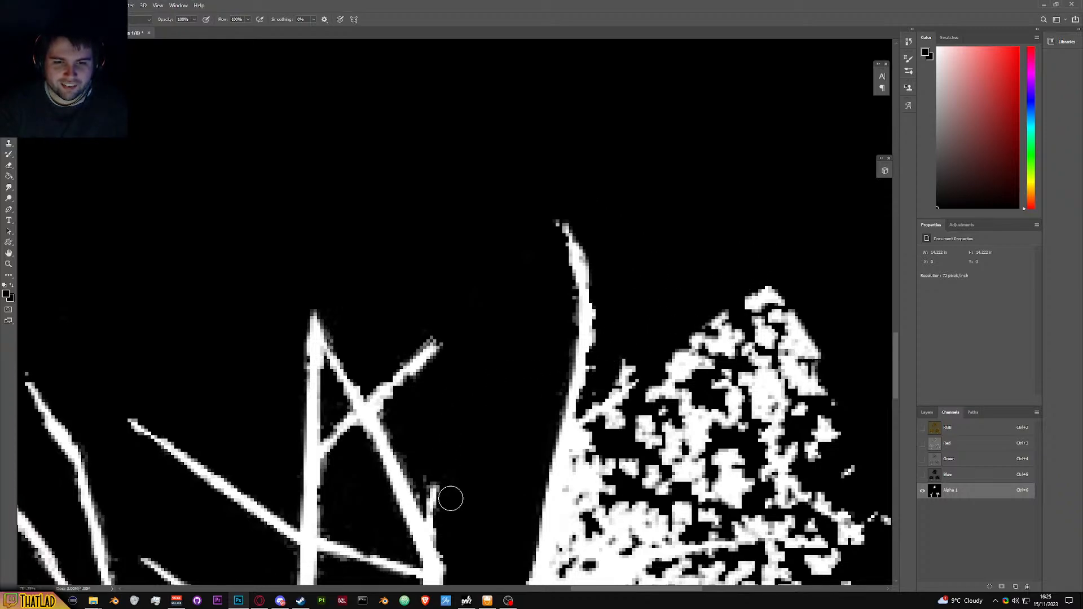
Step: Outline and fill in black the leafy gap beneath the short side branch joining the right tree's tall branch
scroll(598, 418, "down", 2)
scroll(638, 450, "down", 5)
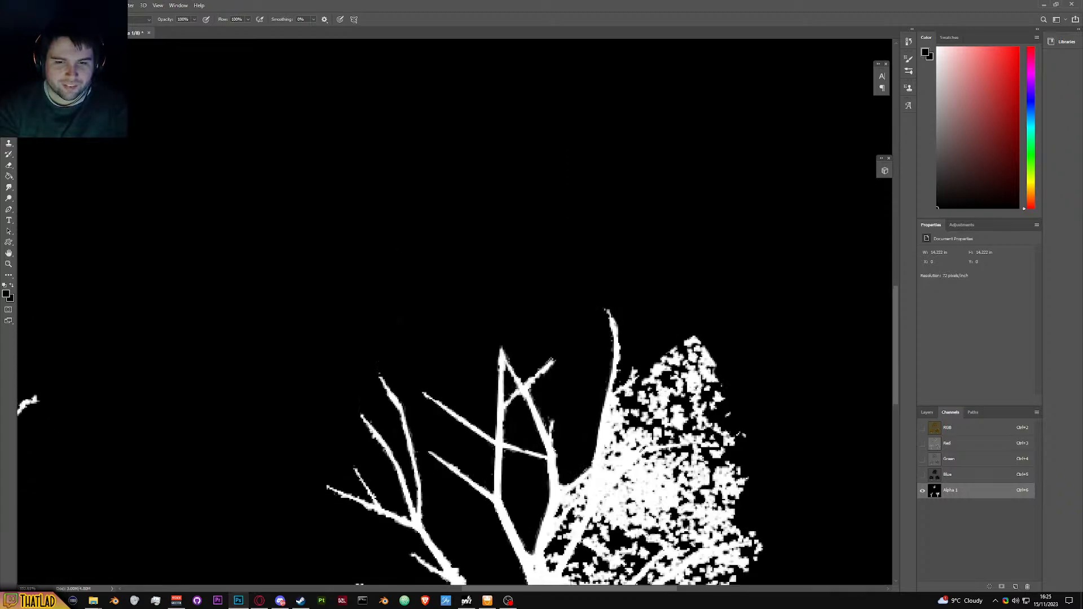
scroll(590, 489, "up", 5)
scroll(590, 490, "down", 3)
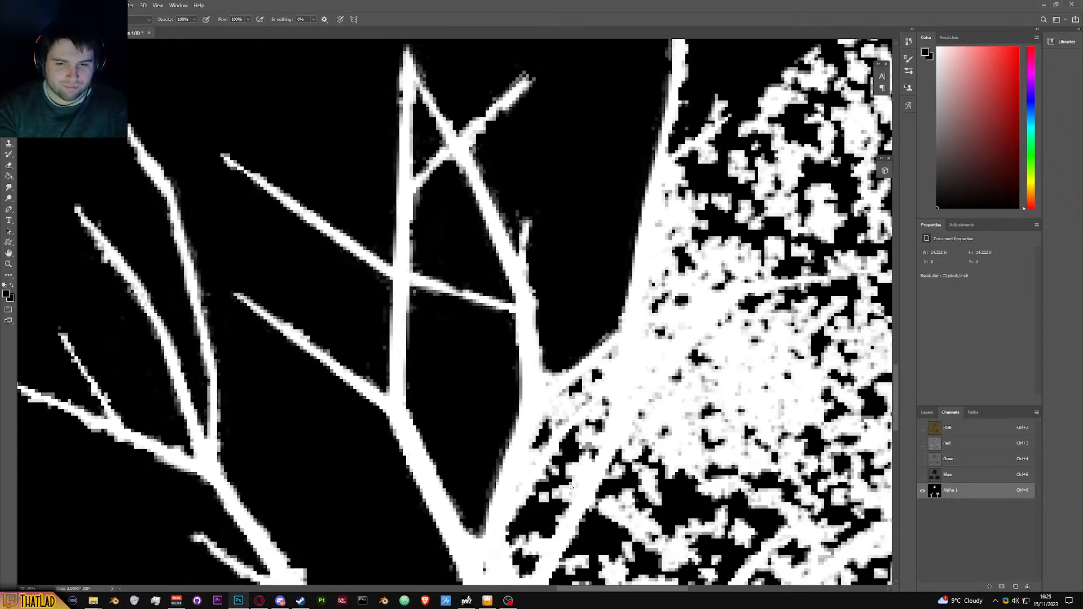
left_click_drag(547, 427, 519, 474)
mouse_move(582, 388)
left_mouse_down()
mouse_move(614, 358)
mouse_move(619, 332)
mouse_move(611, 355)
mouse_move(614, 339)
mouse_move(546, 397)
mouse_move(517, 477)
left_mouse_up()
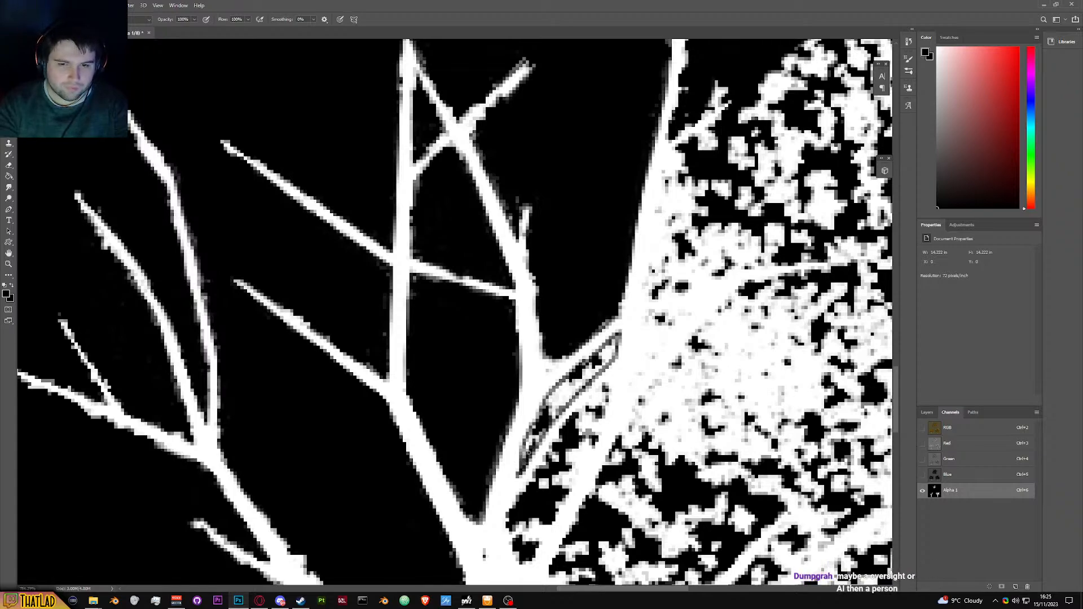
mouse_move(526, 451)
left_mouse_down()
mouse_move(521, 461)
mouse_move(568, 379)
mouse_move(559, 398)
mouse_move(612, 347)
mouse_move(550, 422)
mouse_move(612, 345)
mouse_move(526, 450)
mouse_move(559, 389)
mouse_move(609, 347)
mouse_move(577, 435)
left_mouse_up()
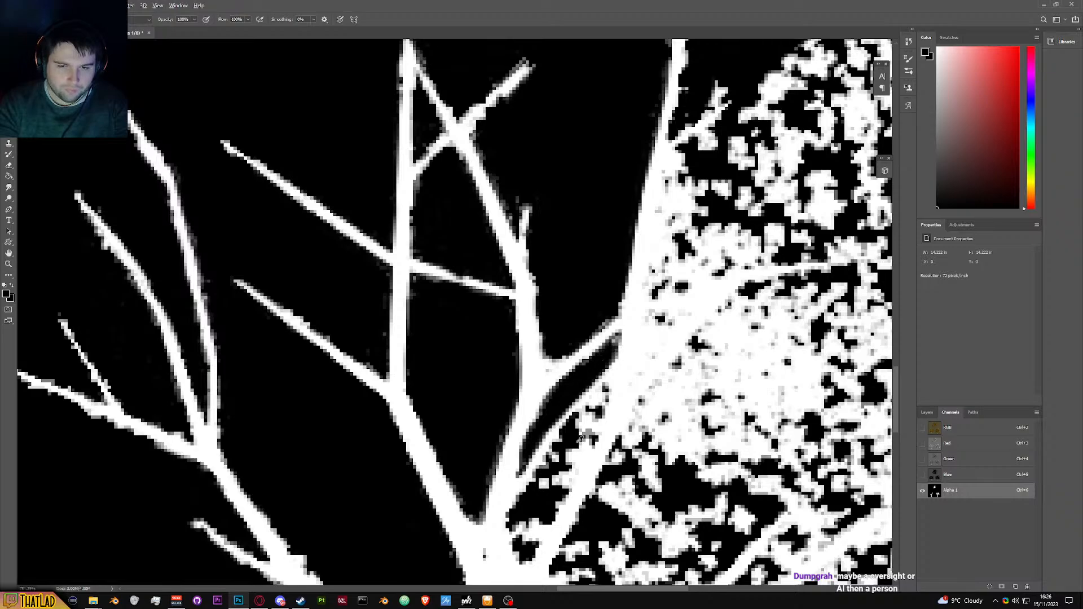
Step: Clean up the fork where the short side branch meets its neighbour and thin the neighbouring branch above it with black
scroll(577, 436, "down", 5)
scroll(555, 393, "up", 5)
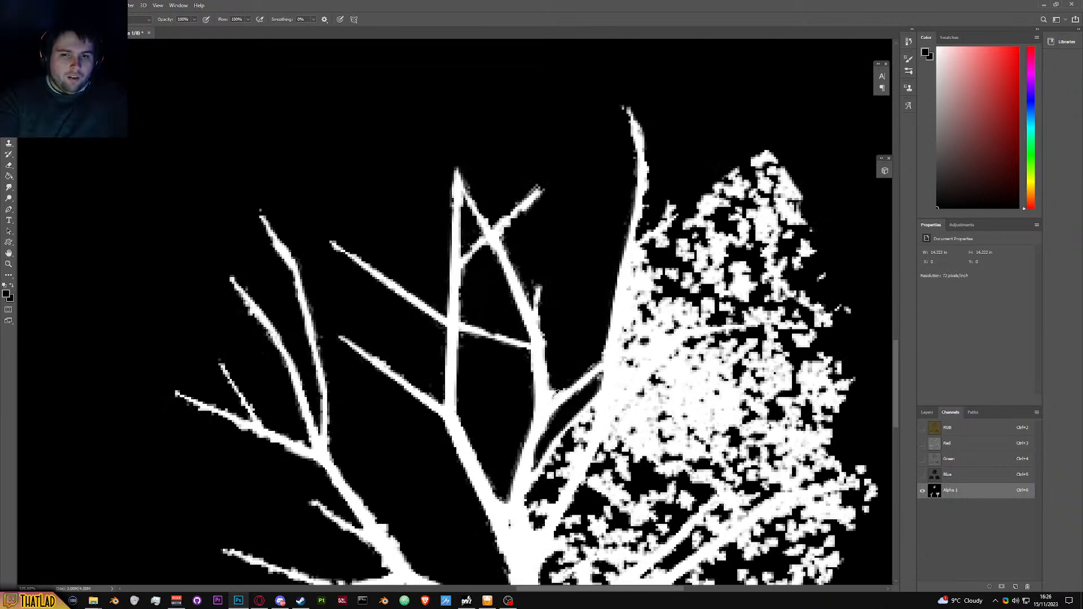
scroll(556, 394, "up", 2)
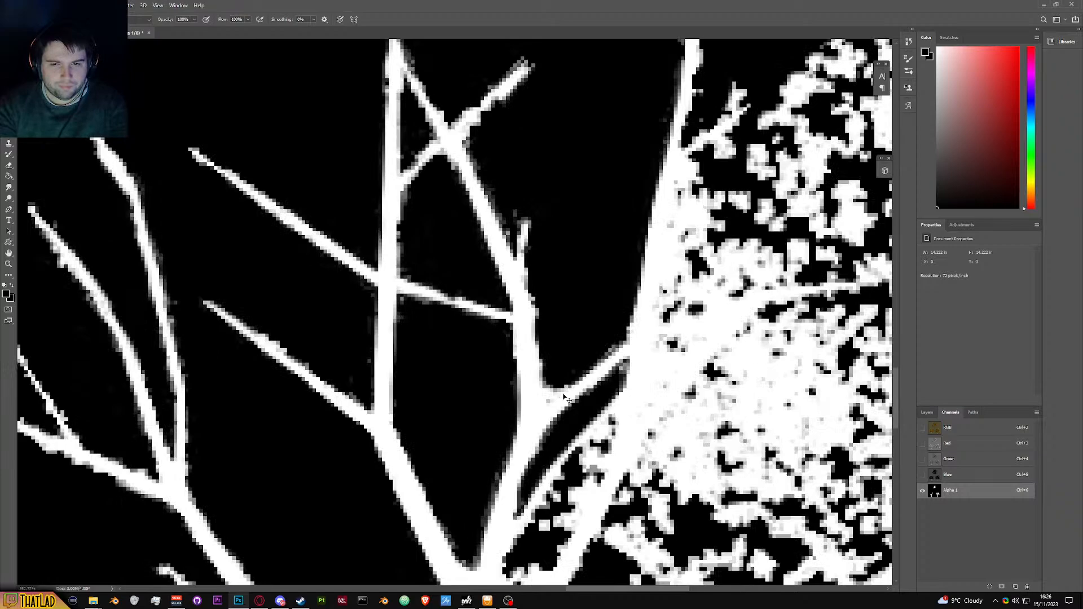
left_click_drag(555, 399, 545, 411)
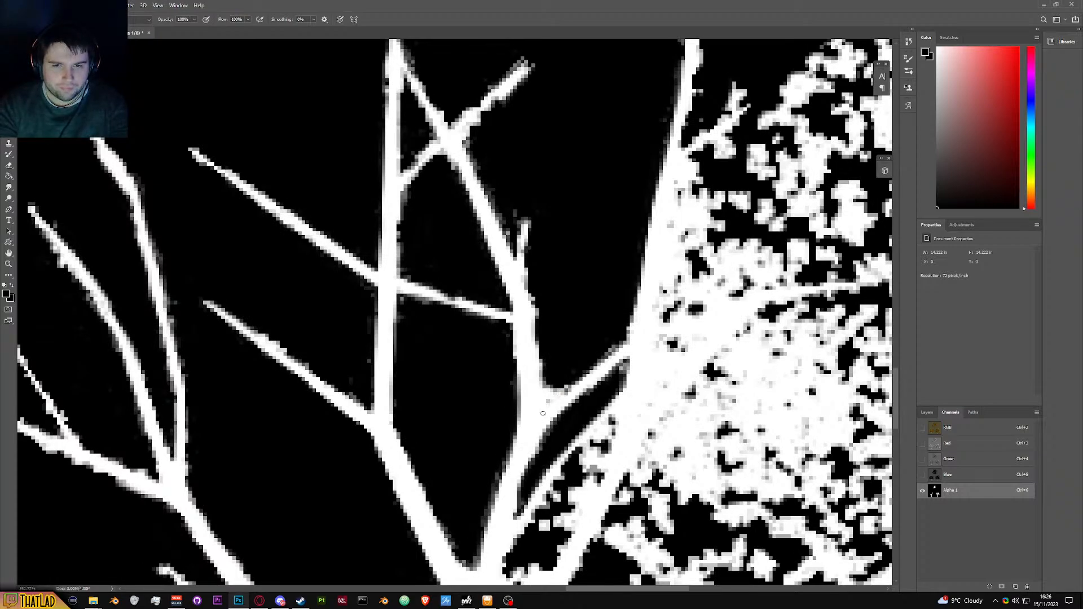
left_click_drag(540, 372, 545, 410)
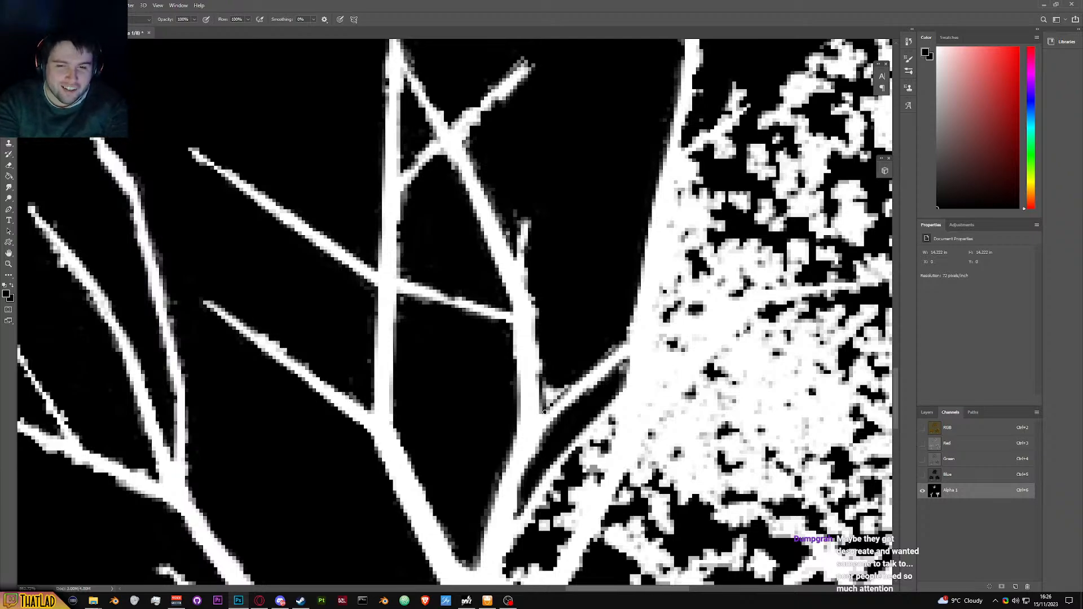
mouse_move(571, 380)
left_mouse_down()
mouse_move(553, 398)
mouse_move(547, 390)
mouse_move(549, 401)
left_mouse_up()
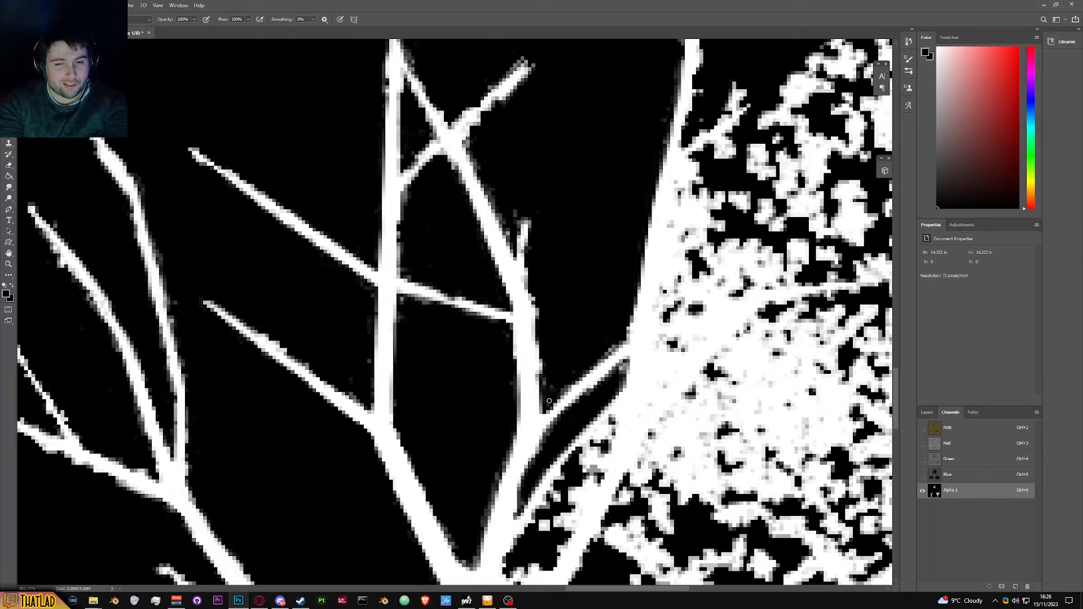
mouse_move(509, 317)
left_mouse_down()
mouse_move(525, 382)
mouse_move(514, 451)
mouse_move(524, 357)
mouse_move(511, 328)
mouse_move(517, 406)
left_mouse_up()
left_click_drag(520, 351, 530, 389)
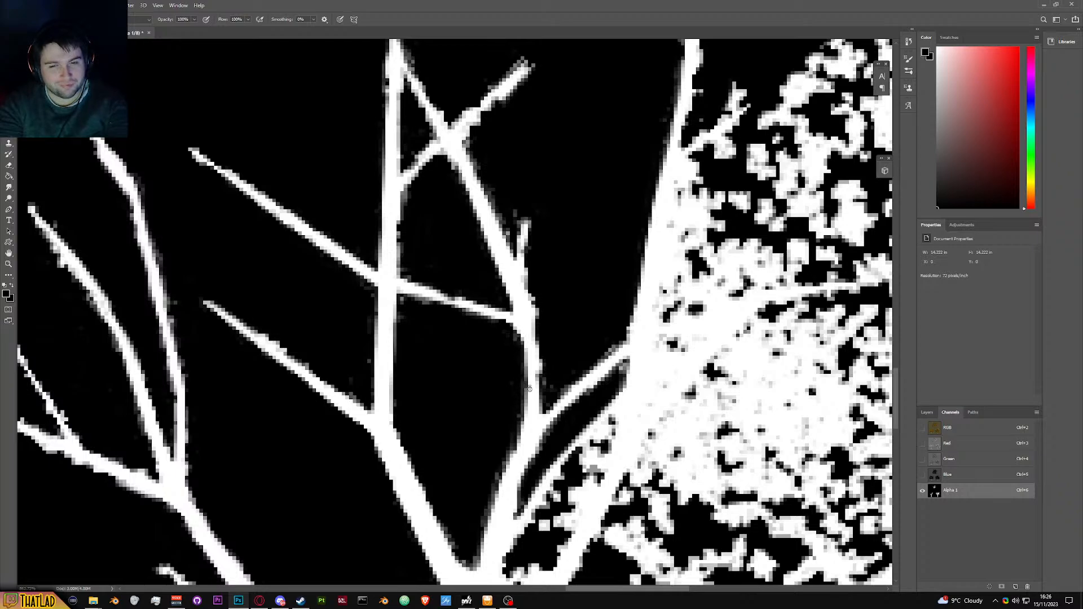
Step: Paint out the leaves between the thin inner branch and the tall branch, down to the trunk fork
scroll(547, 390, "down", 5)
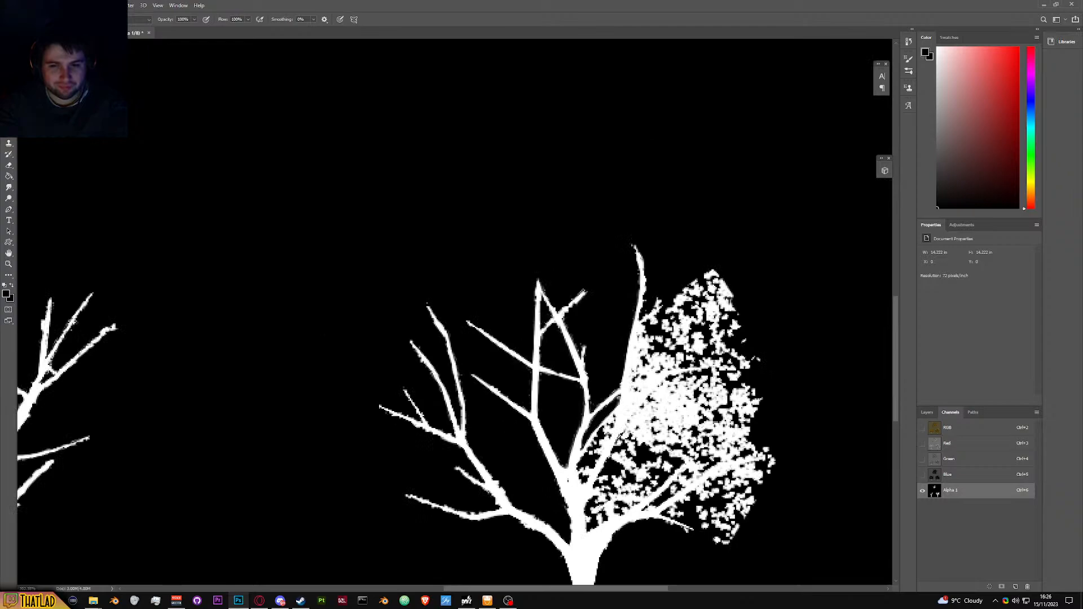
scroll(616, 441, "up", 4)
scroll(616, 442, "up", 1)
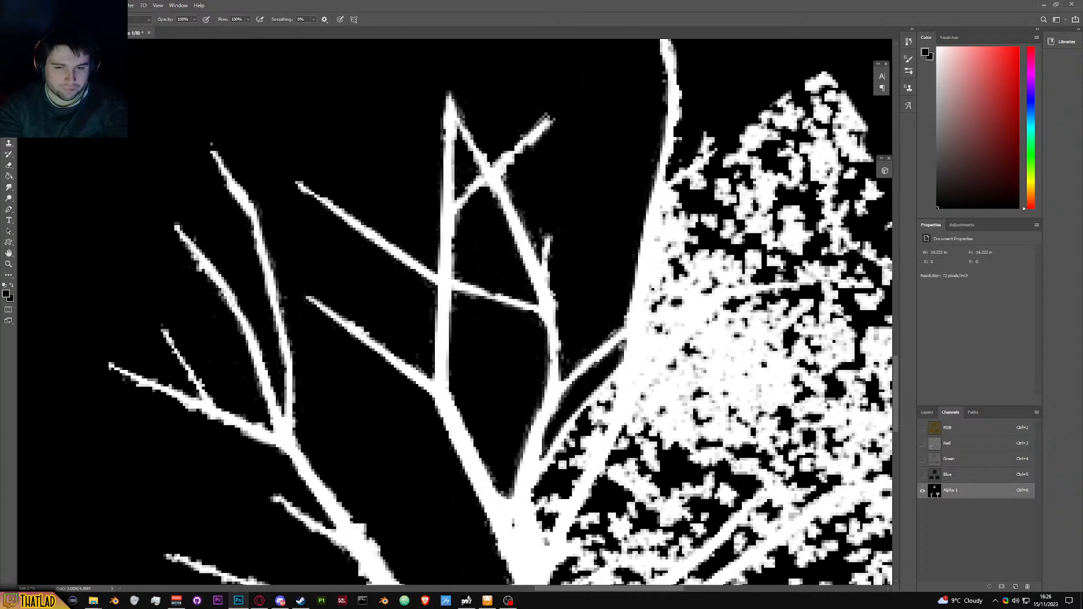
mouse_move(593, 446)
left_mouse_down()
mouse_move(614, 414)
mouse_move(616, 387)
mouse_move(596, 413)
mouse_move(611, 386)
mouse_move(614, 415)
mouse_move(546, 544)
mouse_move(530, 499)
mouse_move(612, 385)
mouse_move(577, 433)
mouse_move(611, 395)
mouse_move(604, 423)
mouse_move(594, 434)
mouse_move(579, 424)
mouse_move(562, 455)
mouse_move(566, 477)
mouse_move(594, 425)
left_mouse_up()
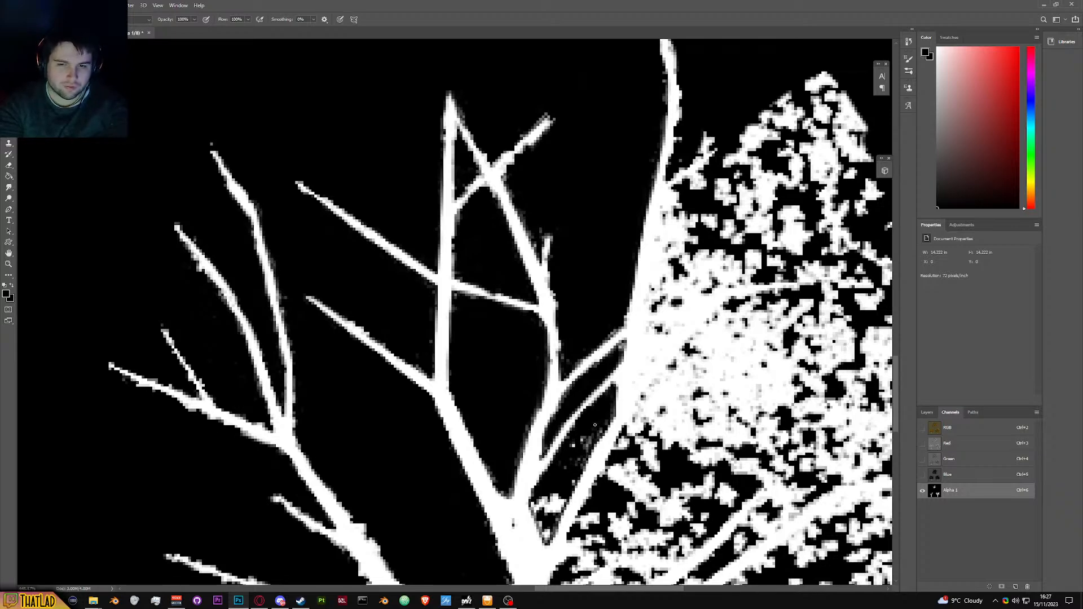
left_click_drag(579, 462, 581, 454)
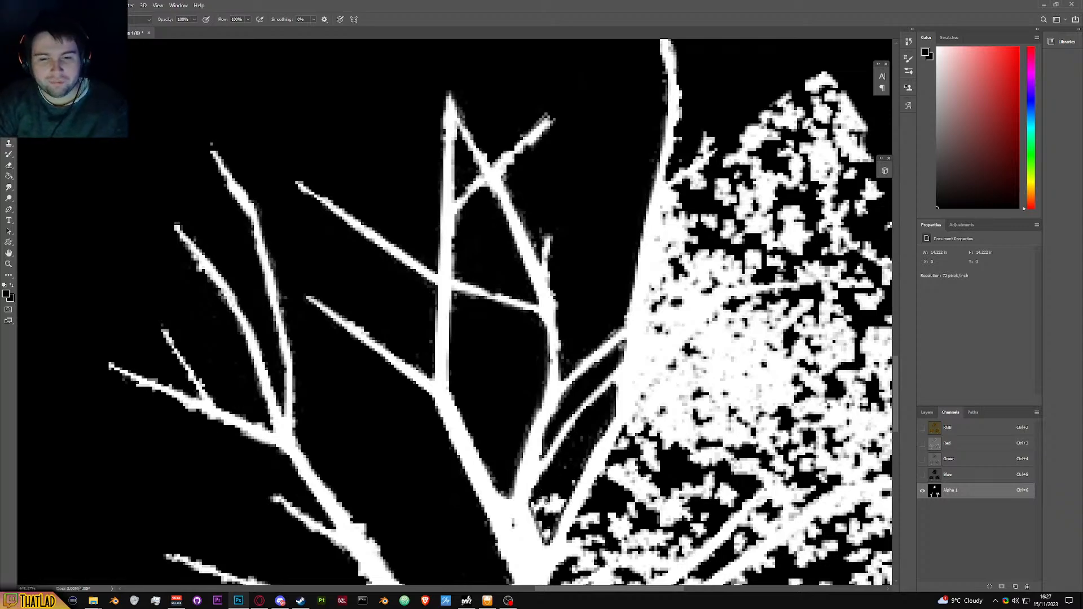
mouse_move(545, 541)
left_mouse_down()
mouse_move(533, 504)
mouse_move(550, 545)
mouse_move(558, 502)
mouse_move(539, 502)
mouse_move(546, 533)
mouse_move(536, 522)
left_mouse_up()
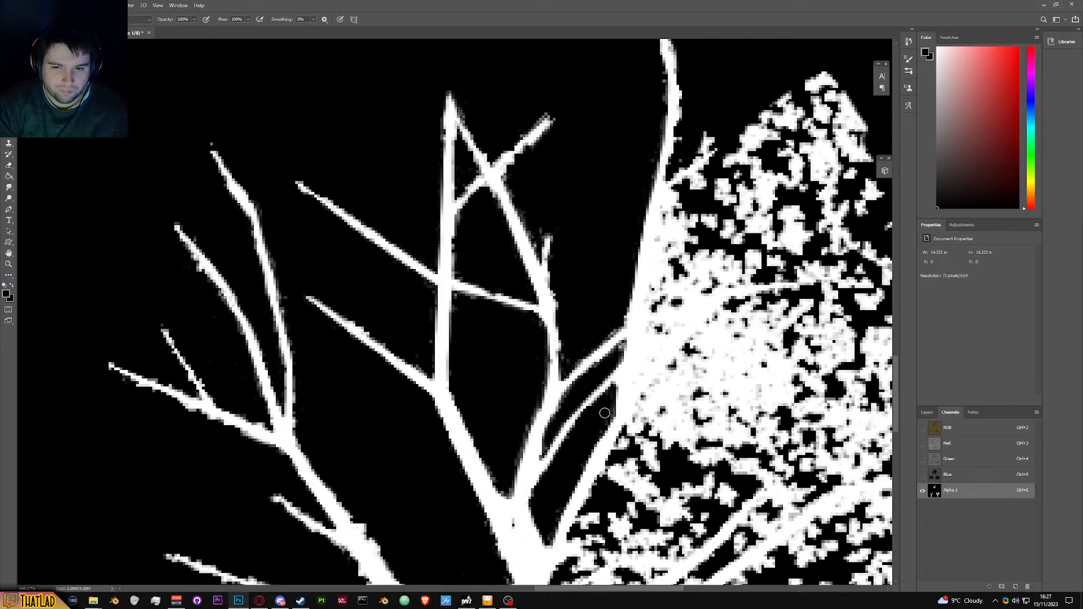
Step: Touch up the narrow gap at the base of the inner branches with black and save the document
scroll(588, 438, "down", 5)
scroll(565, 446, "up", 7)
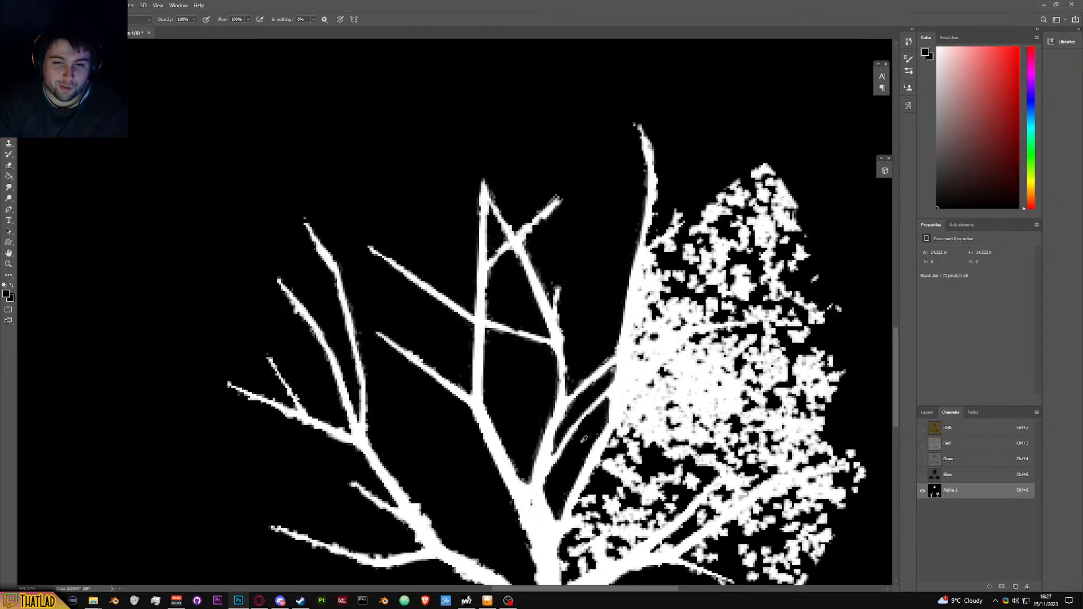
mouse_move(524, 479)
left_mouse_down()
mouse_move(542, 418)
mouse_move(526, 478)
mouse_move(535, 456)
left_mouse_up()
scroll(623, 425, "down", 6)
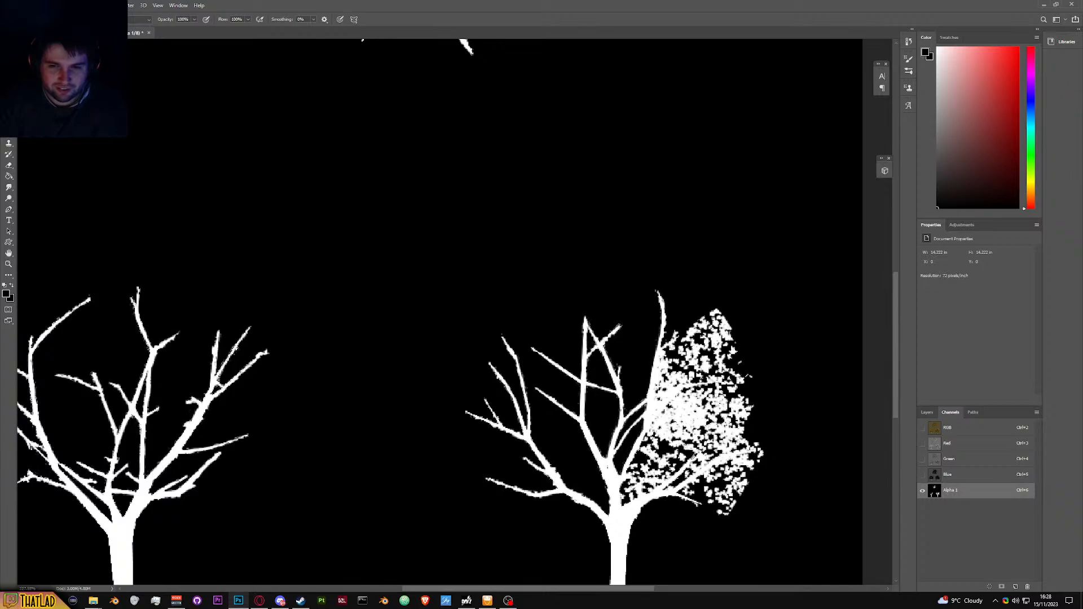
key("ctrl+s")
scroll(680, 436, "down", 2)
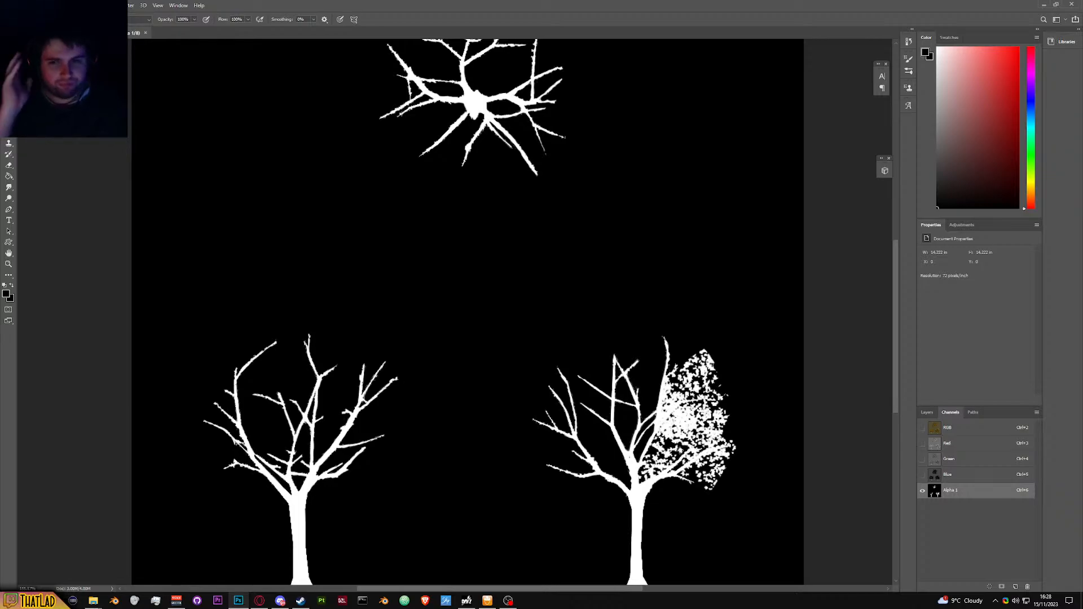
Step: Paint black over the right tree's outer foliage at its upper peak and below the lowest large branch
scroll(677, 381, "up", 5)
mouse_move(711, 305)
left_mouse_down()
mouse_move(745, 315)
mouse_move(761, 375)
mouse_move(760, 356)
mouse_move(792, 403)
mouse_move(789, 422)
mouse_move(724, 324)
mouse_move(685, 379)
mouse_move(735, 378)
mouse_move(798, 438)
left_mouse_up()
scroll(805, 437, "down", 3)
scroll(788, 463, "up", 2)
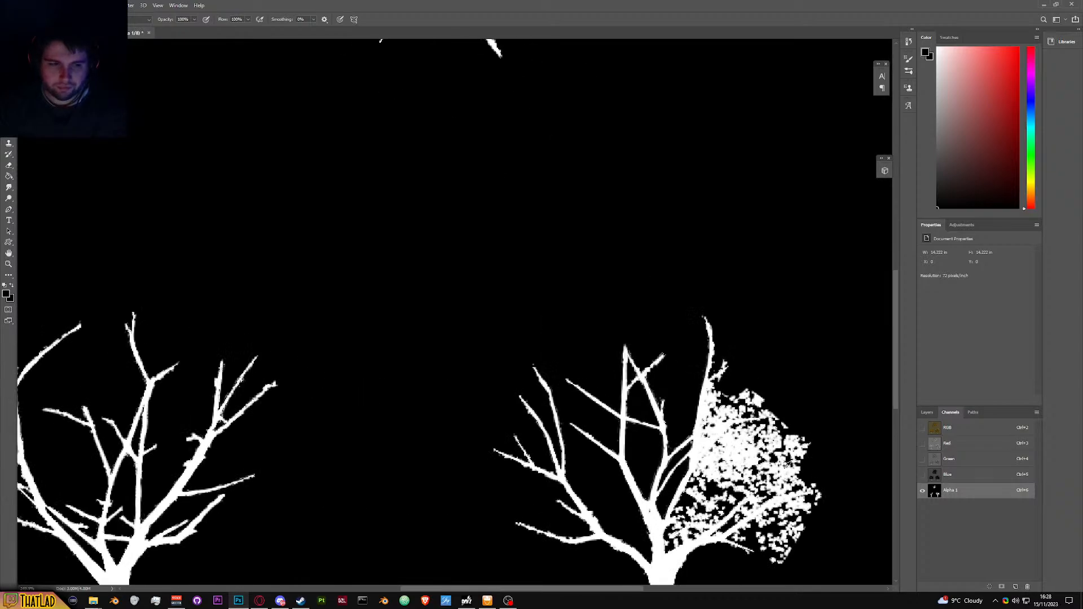
scroll(787, 464, "down", 3)
left_click_drag(726, 430, 783, 439)
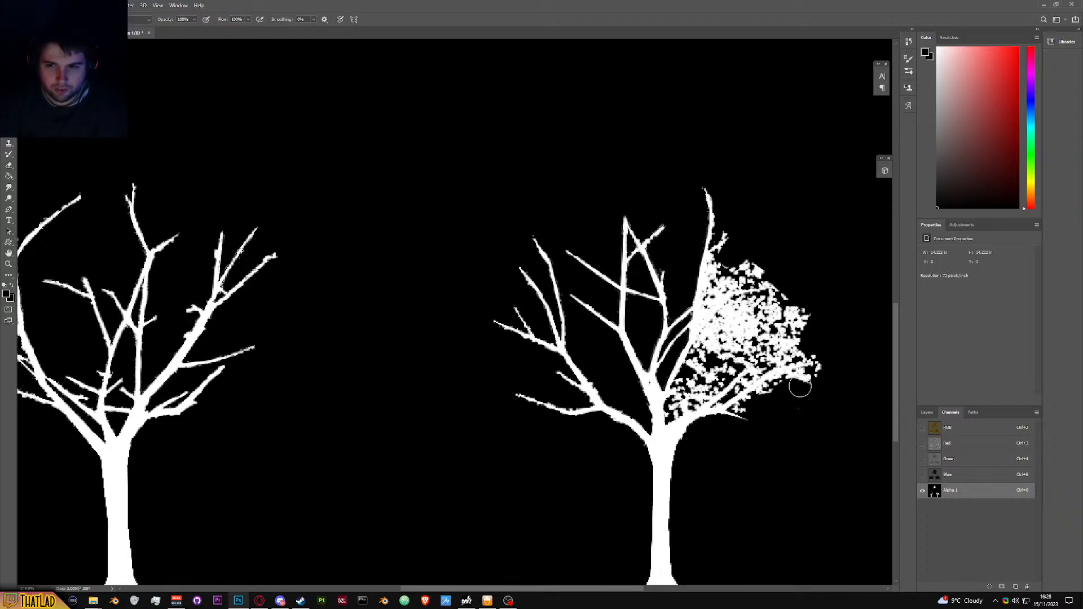
Step: Erase the remaining leaves along the underside of the lowest large branch with black, keeping the small twig beneath it
scroll(827, 377, "up", 4)
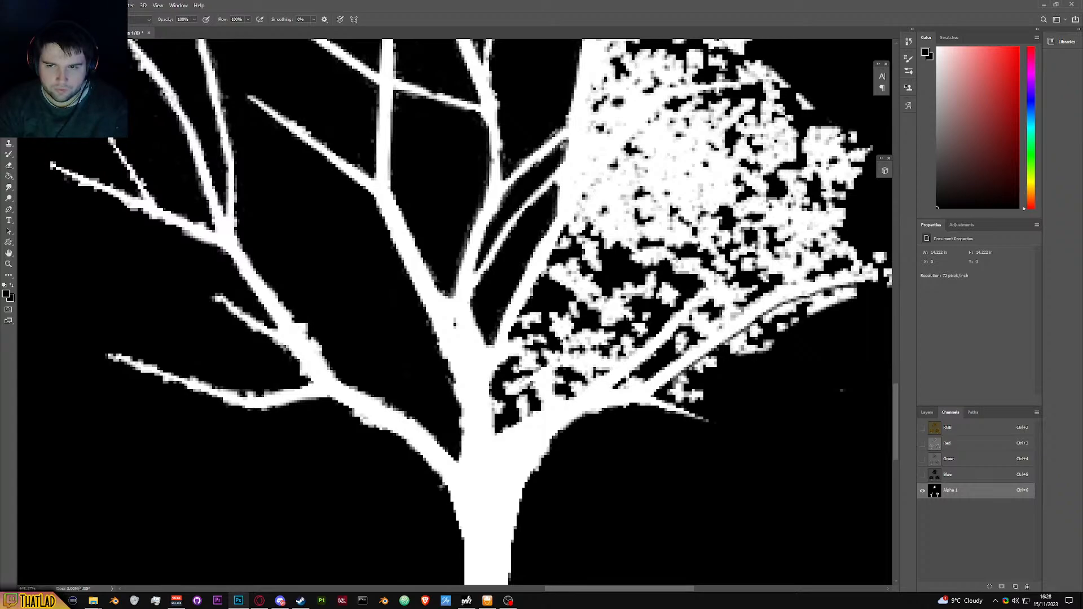
right_click(834, 297, "alt")
left_click_drag(847, 299, 757, 333)
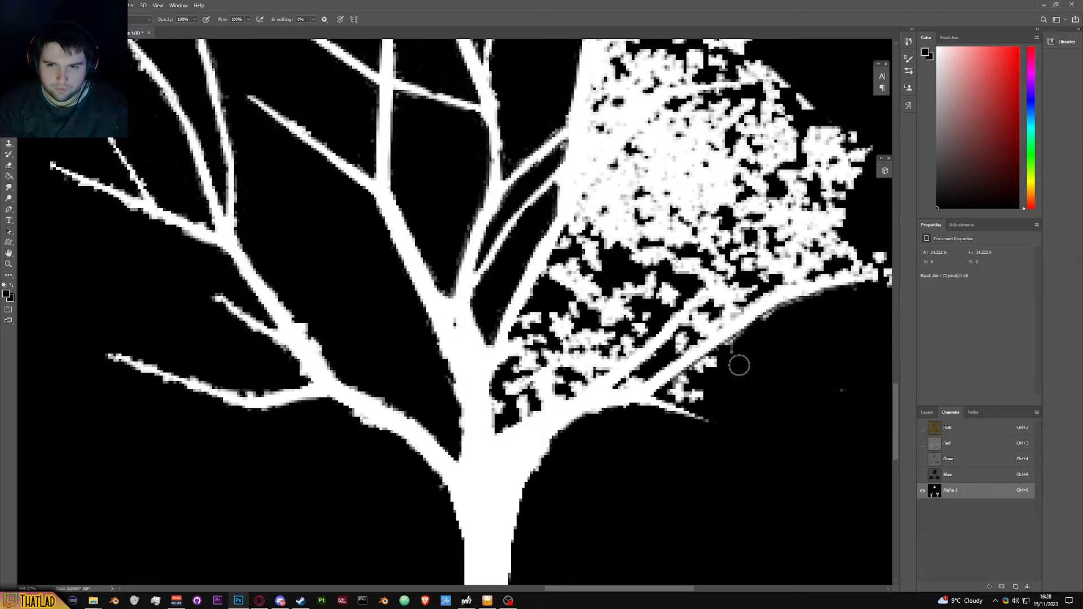
left_click_drag(685, 386, 703, 395)
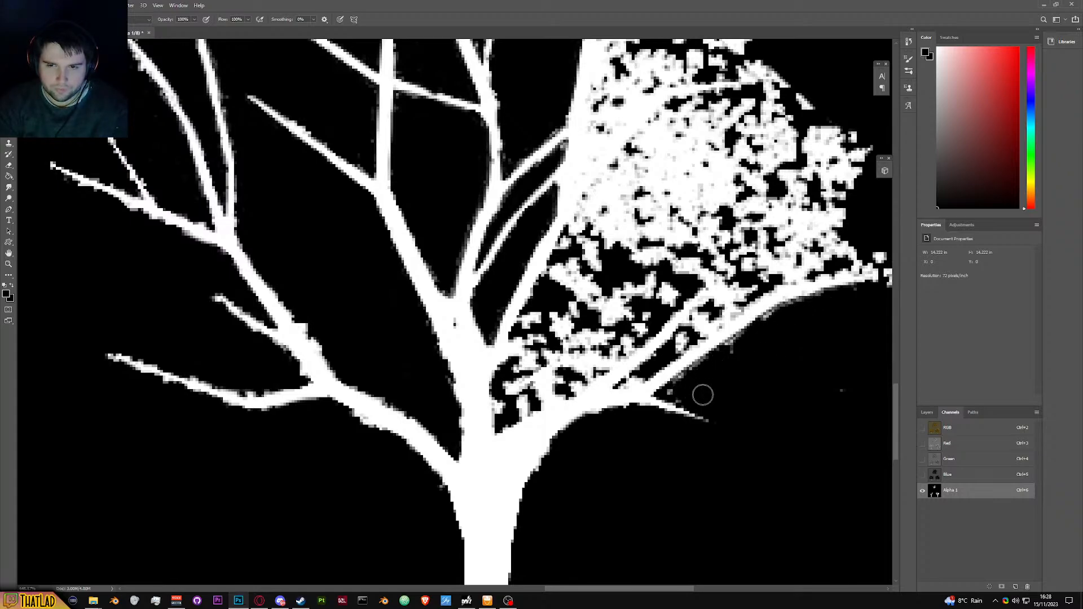
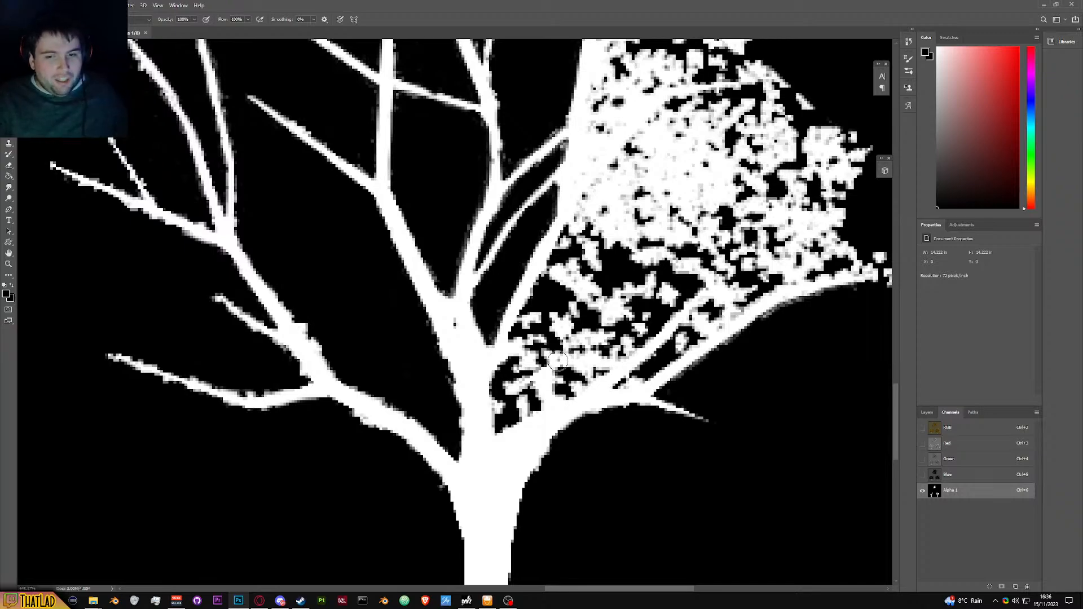
Step: Trim the right tree's upper foliage edge with black and clear the leaves beside the trunk and the tall branch's base
scroll(529, 380, "down", 5)
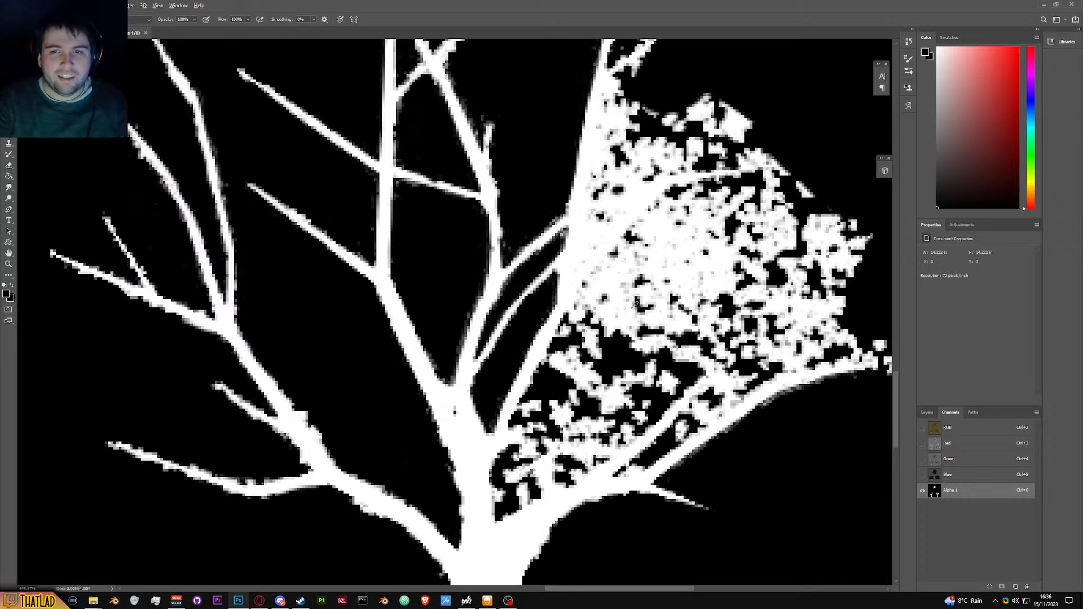
scroll(634, 304, "down", 2)
scroll(657, 249, "up", 3)
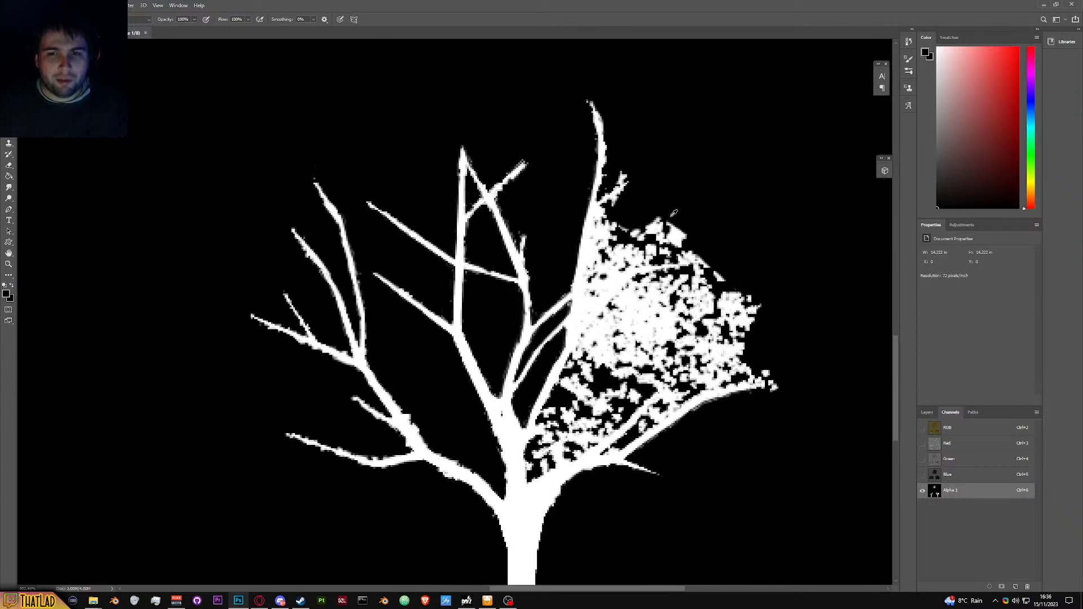
mouse_move(665, 221)
left_mouse_down()
mouse_move(676, 231)
mouse_move(649, 223)
mouse_move(755, 304)
left_mouse_up()
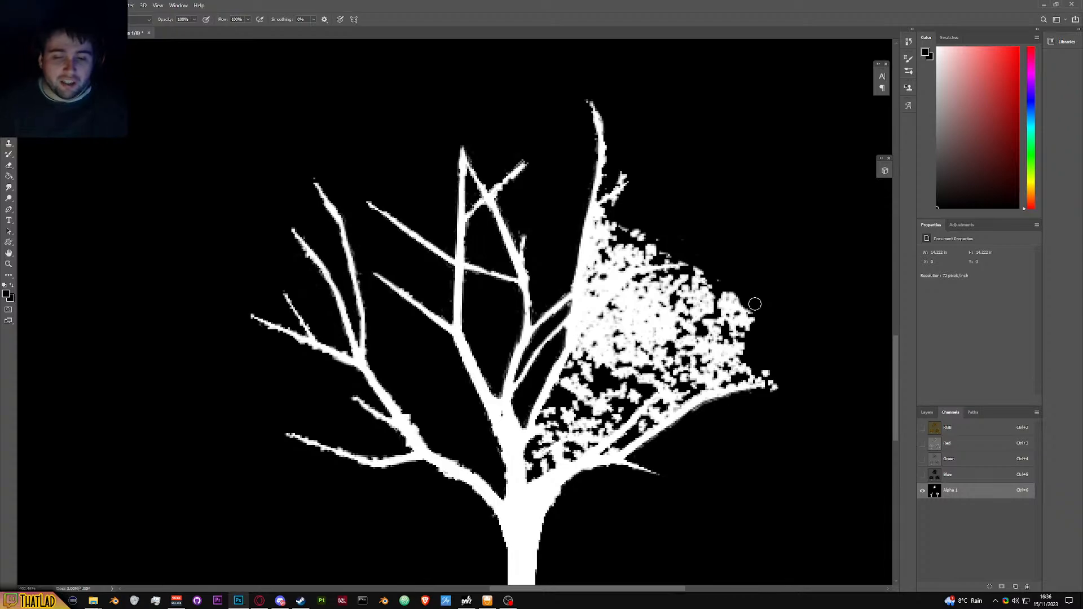
mouse_move(535, 456)
left_mouse_down()
mouse_move(555, 447)
mouse_move(542, 465)
mouse_move(569, 450)
mouse_move(546, 424)
mouse_move(540, 435)
mouse_move(580, 357)
left_mouse_up()
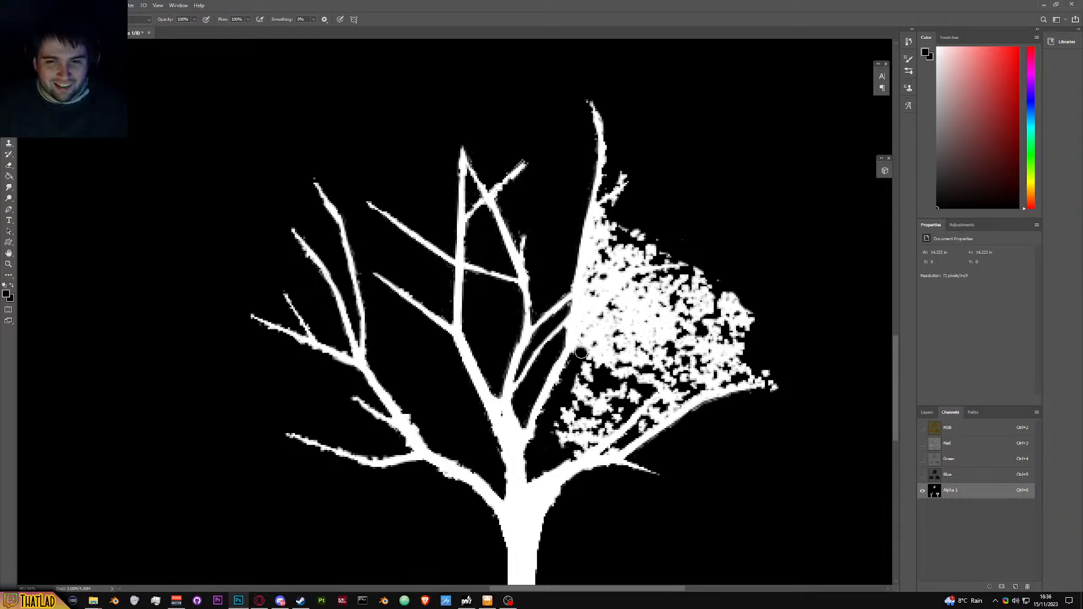
Step: Paint a thin black line along the inner curved branch's underside and clear leaves along the lowest large branch's upper edge beside the trunk
scroll(583, 348, "up", 3)
scroll(582, 348, "up", 2)
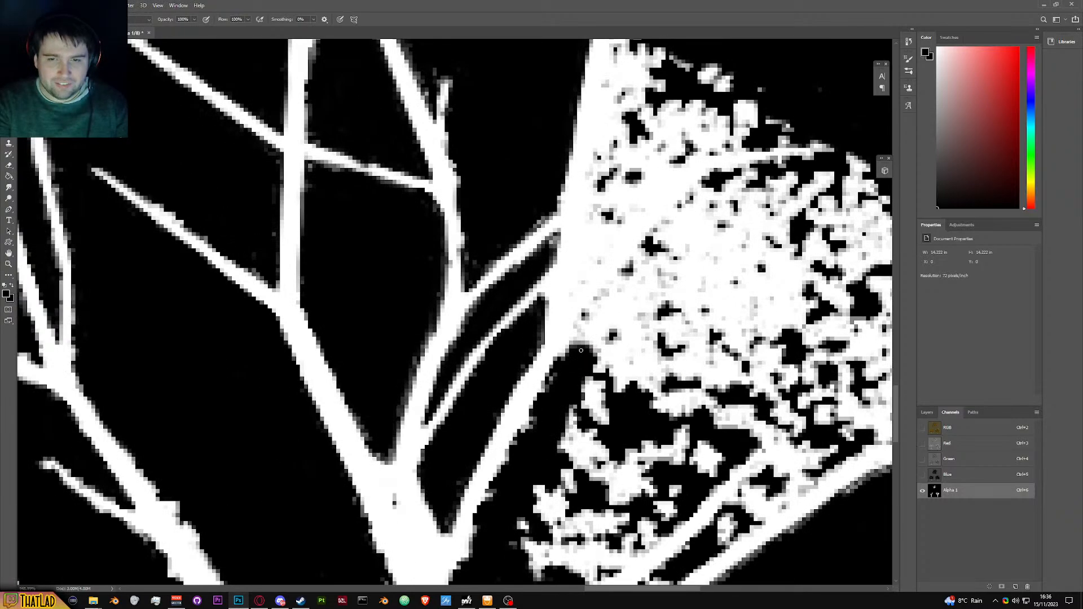
mouse_move(574, 339)
left_mouse_down()
mouse_move(700, 178)
mouse_move(620, 266)
mouse_move(567, 357)
left_mouse_up()
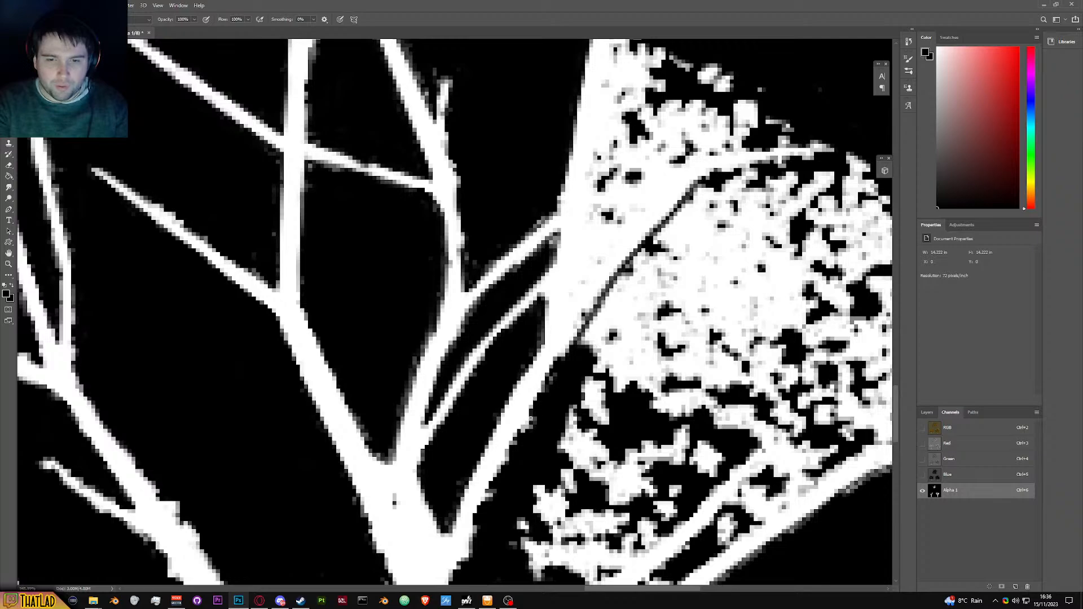
scroll(572, 462, "down", 3)
scroll(572, 462, "down", 2)
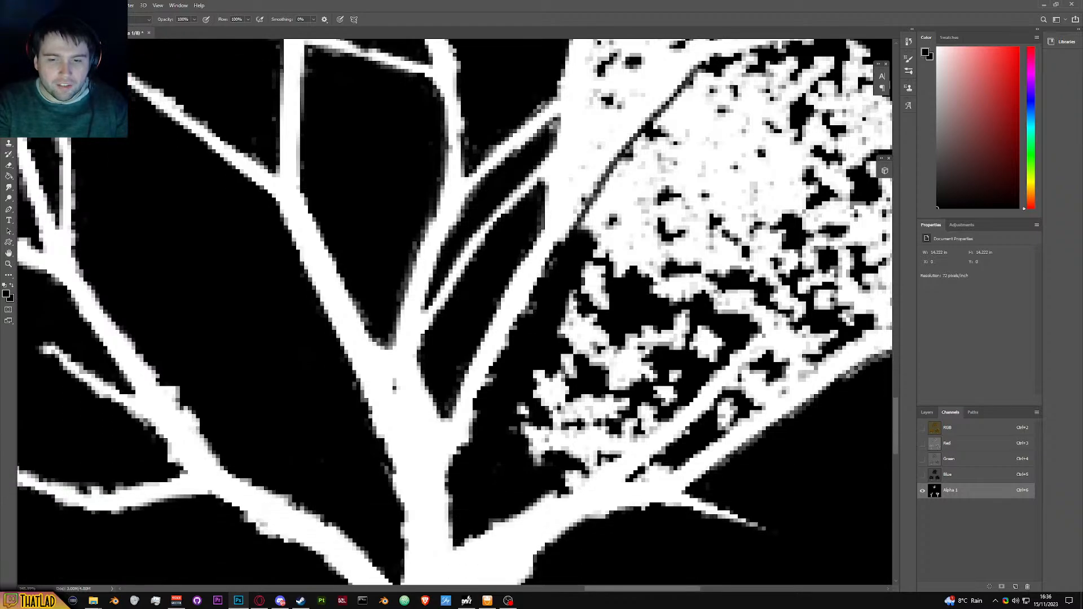
left_click_drag(555, 495, 445, 566)
mouse_move(453, 478)
left_mouse_down()
mouse_move(444, 521)
mouse_move(455, 560)
mouse_move(462, 542)
mouse_move(486, 548)
mouse_move(469, 547)
mouse_move(632, 442)
left_mouse_up()
Step: Switch to Steam, search the store for Stalker and view the S.T.A.L.K.E.R. 2: Heart of Chornobyl page
left_click(301, 600)
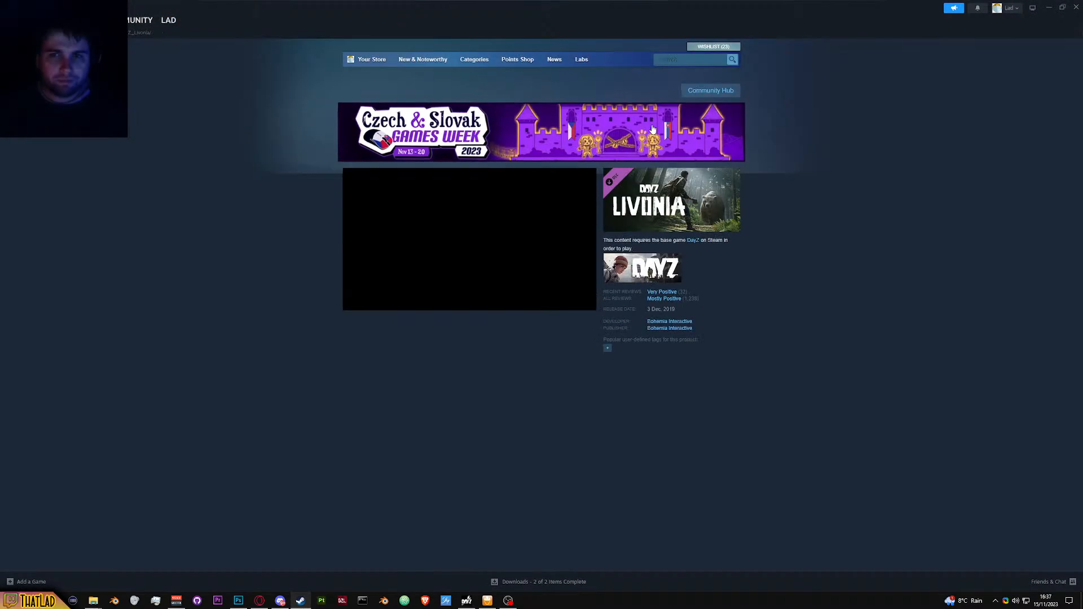
left_click(679, 60)
type("S")
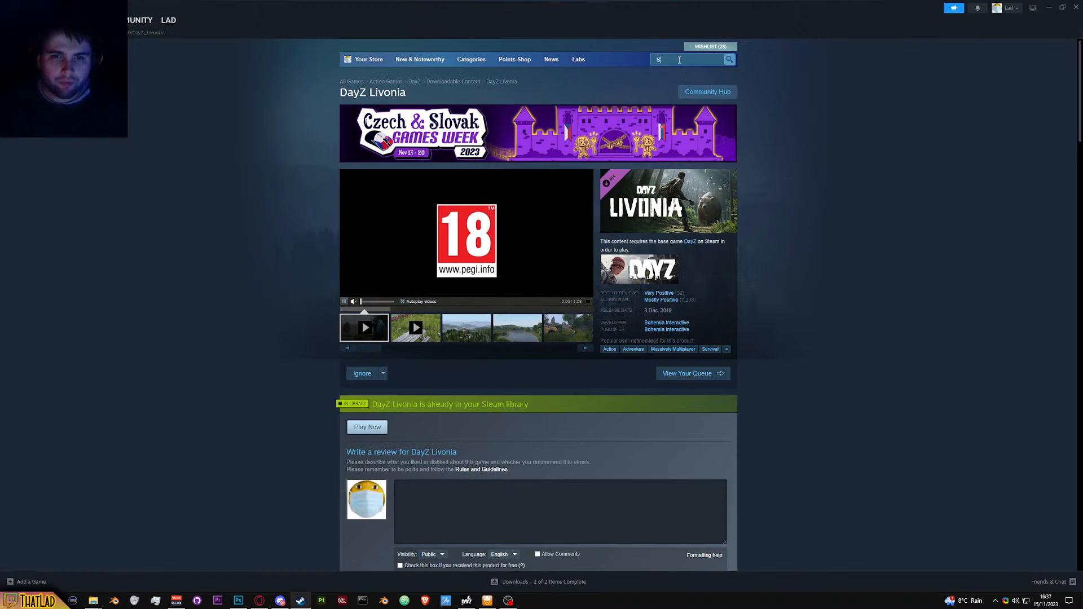
type("talker")
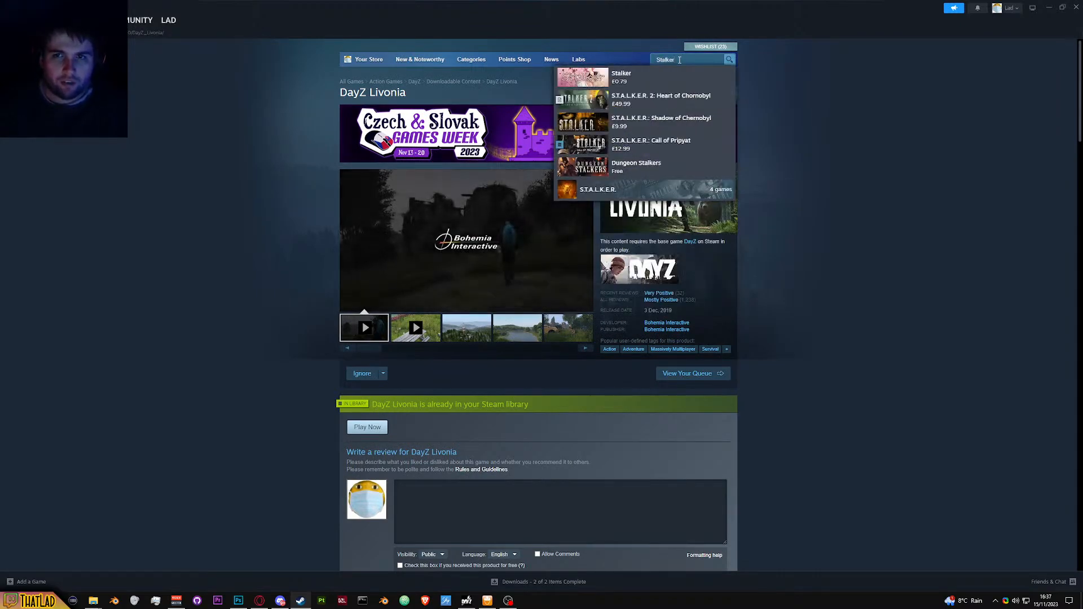
left_click(667, 100)
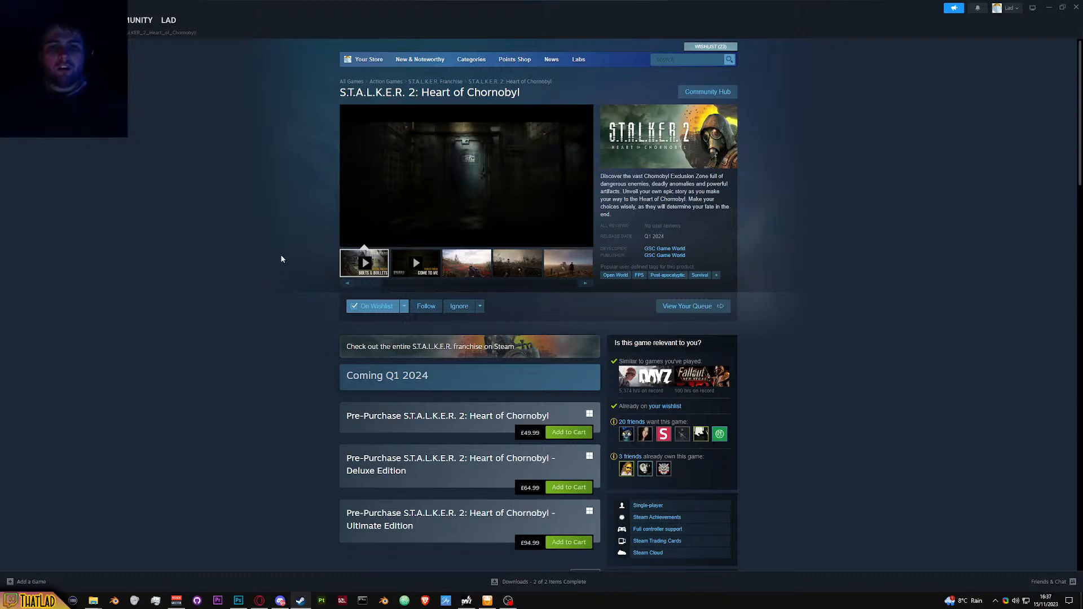
scroll(280, 257, "down", 2)
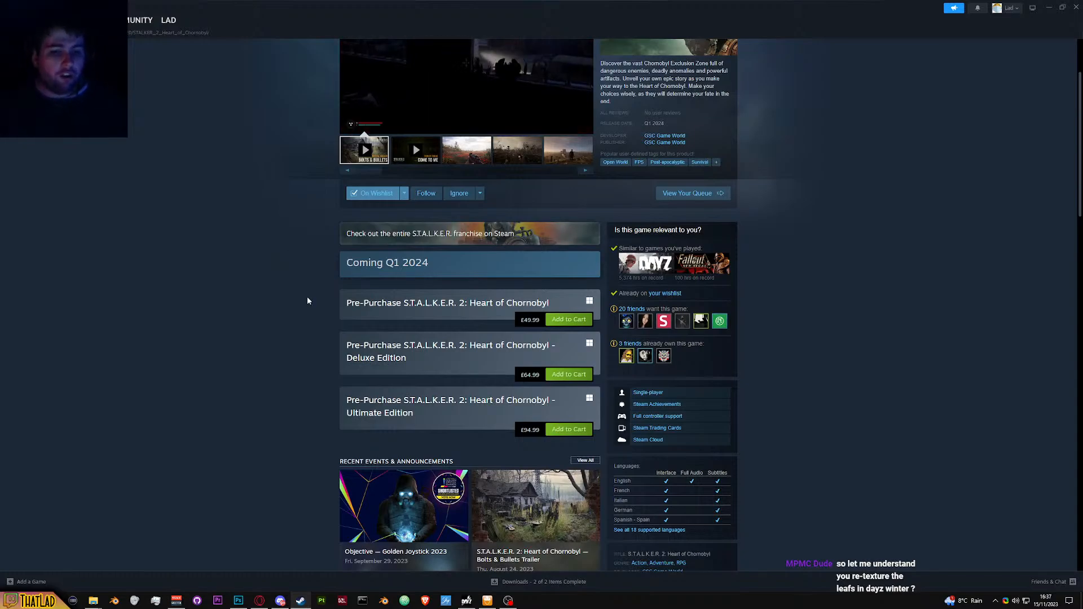
Step: Return to Photoshop and check the alpha mask over the RGB image, leaving only Alpha 1 visible and black as the foreground colour
left_click(238, 600)
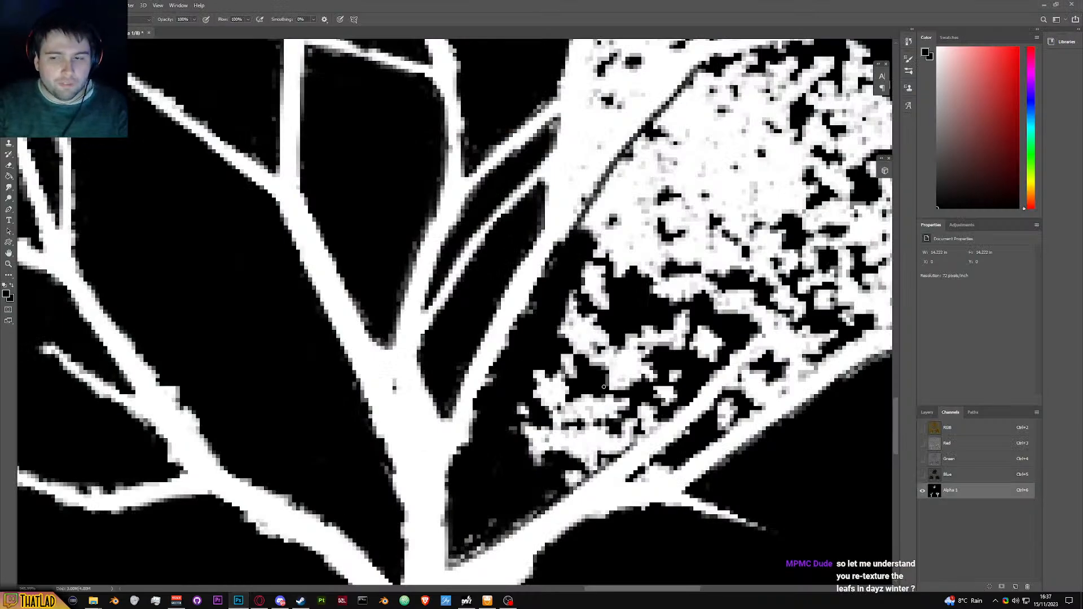
scroll(604, 387, "down", 5)
left_click(921, 429)
scroll(617, 333, "down", 3)
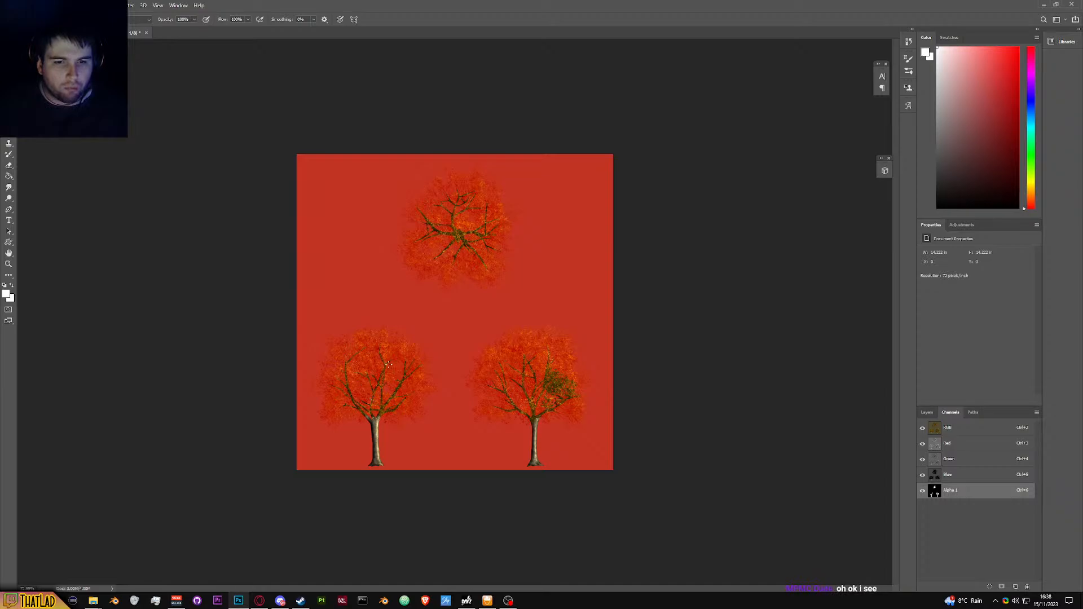
key("x")
left_click(923, 427)
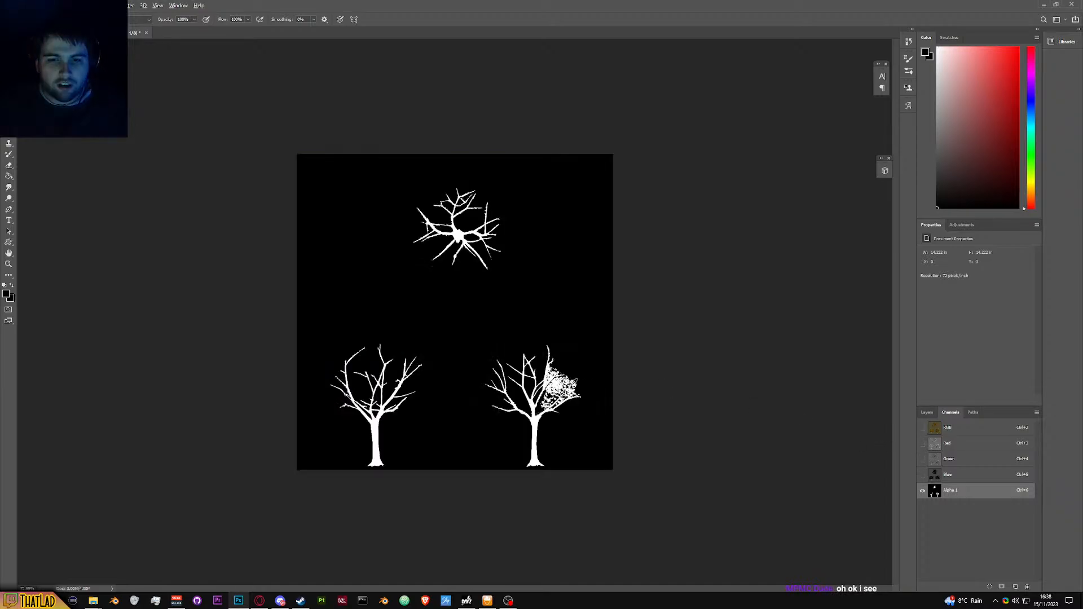
Step: Paint black over the leaves in the open area between the right tree's inner branch and its lowest large branch
scroll(599, 414, "up", 5)
scroll(609, 446, "up", 6)
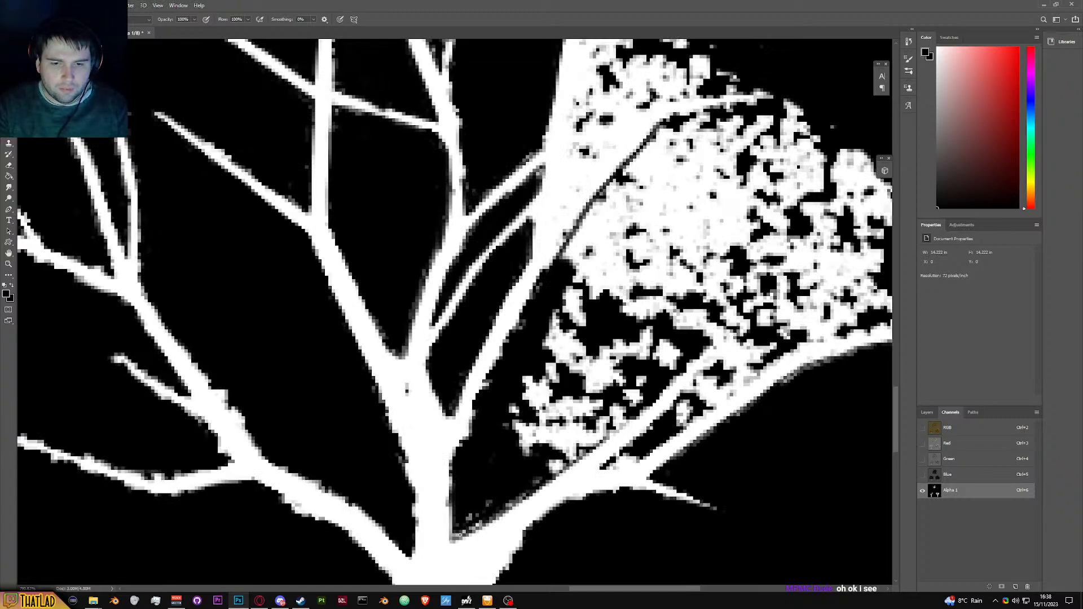
left_click_drag(460, 533, 491, 511)
mouse_move(556, 465)
left_mouse_down()
mouse_move(614, 429)
mouse_move(537, 482)
mouse_move(584, 454)
mouse_move(552, 438)
left_mouse_up()
right_click(548, 342, "alt")
mouse_move(572, 290)
left_mouse_down()
mouse_move(513, 443)
mouse_move(564, 418)
mouse_move(557, 439)
mouse_move(475, 503)
mouse_move(627, 396)
mouse_move(539, 465)
mouse_move(565, 387)
mouse_move(556, 350)
mouse_move(574, 314)
mouse_move(578, 399)
mouse_move(591, 406)
mouse_move(636, 366)
mouse_move(627, 390)
mouse_move(638, 392)
mouse_move(658, 360)
mouse_move(652, 333)
mouse_move(633, 348)
mouse_move(658, 370)
left_mouse_up()
right_click(684, 453, "alt")
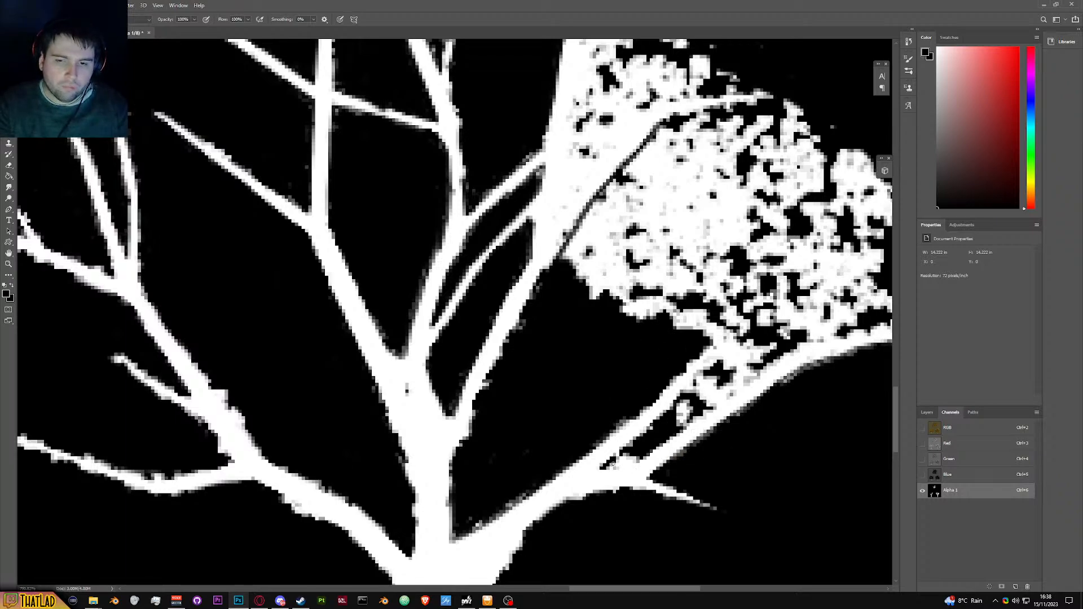
Step: Erase the leaves in the narrow gap between the lowest large branch and the thin branch above it with black
mouse_move(650, 427)
left_mouse_down()
mouse_move(717, 368)
mouse_move(749, 375)
mouse_move(725, 364)
left_mouse_up()
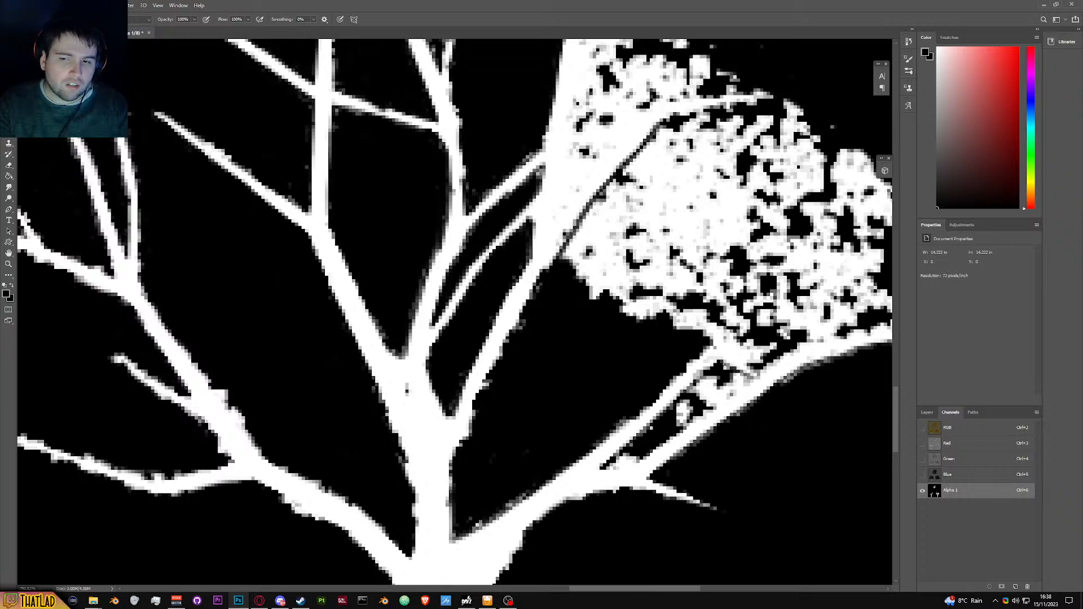
left_click_drag(723, 402, 630, 467)
mouse_move(606, 469)
left_mouse_down()
mouse_move(631, 459)
mouse_move(612, 464)
mouse_move(645, 449)
mouse_move(711, 379)
mouse_move(689, 391)
mouse_move(668, 432)
mouse_move(739, 376)
mouse_move(711, 391)
mouse_move(709, 382)
mouse_move(710, 401)
mouse_move(679, 419)
mouse_move(682, 400)
mouse_move(672, 422)
left_mouse_up()
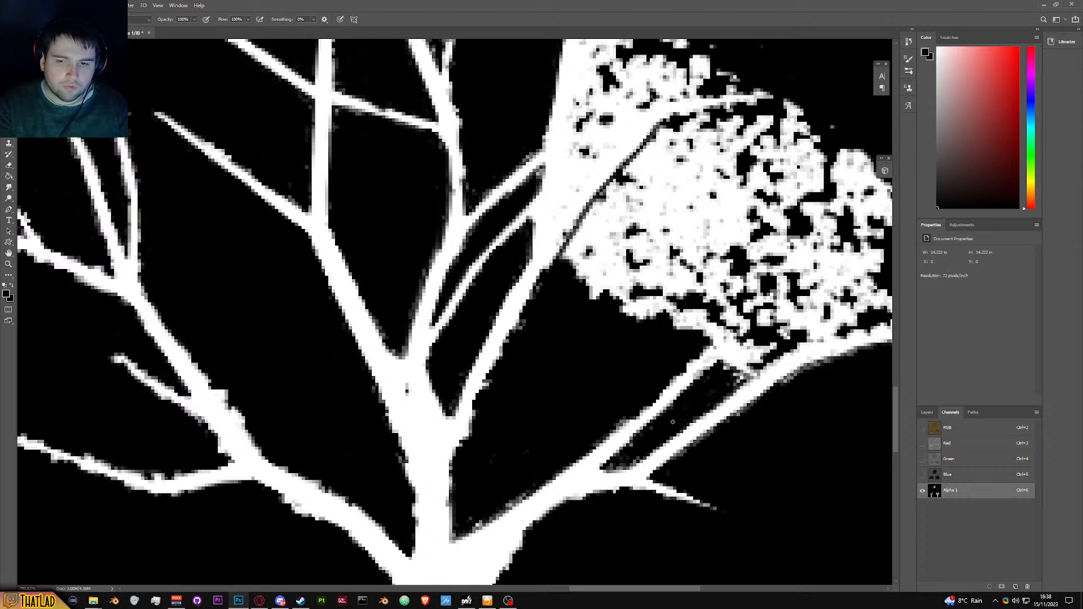
Step: Separate the foliage from the lowest large branch by painting black along its upper edge and clearing the leaves at its tip
scroll(730, 381, "down", 15)
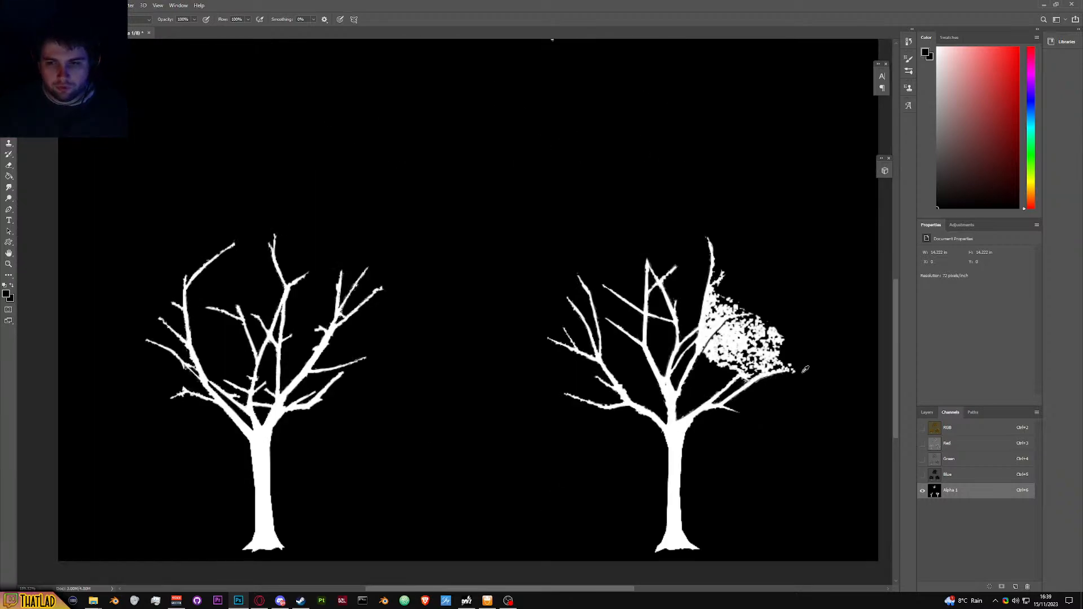
scroll(804, 371, "up", 14)
scroll(758, 377, "up", 2)
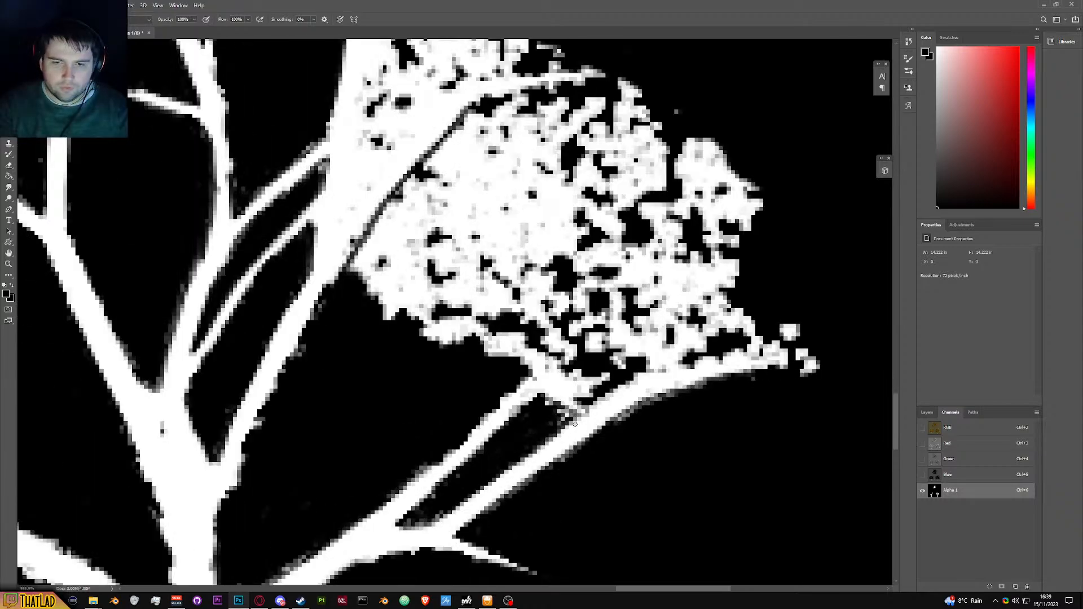
mouse_move(581, 416)
left_mouse_down()
mouse_move(686, 365)
mouse_move(800, 347)
mouse_move(672, 372)
mouse_move(545, 441)
mouse_move(611, 398)
mouse_move(554, 425)
mouse_move(641, 379)
mouse_move(817, 344)
mouse_move(790, 329)
mouse_move(767, 337)
mouse_move(842, 324)
mouse_move(847, 336)
mouse_move(827, 328)
mouse_move(806, 365)
mouse_move(798, 349)
mouse_move(806, 345)
mouse_move(798, 348)
mouse_move(813, 369)
left_mouse_up()
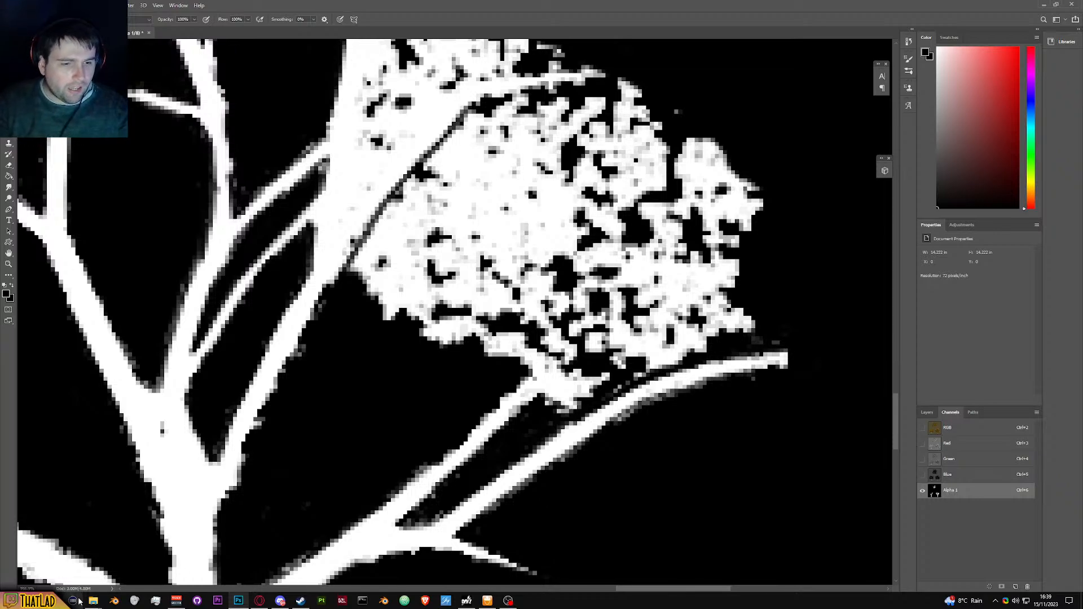
Step: Open t_malusdomestica_2s_lod4_ca.paa from the WinterChernarusV2Plants_Trees_Winter folder in a maximized Texture Viewer and display its alpha channel
mouse_move(93, 600)
left_click(62, 569)
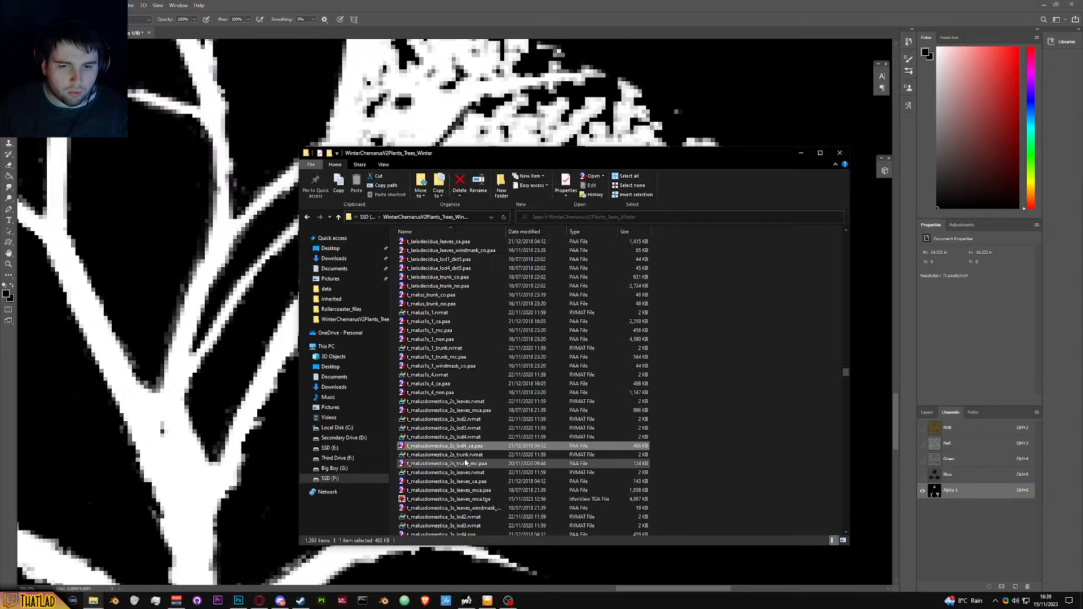
double_click(472, 447)
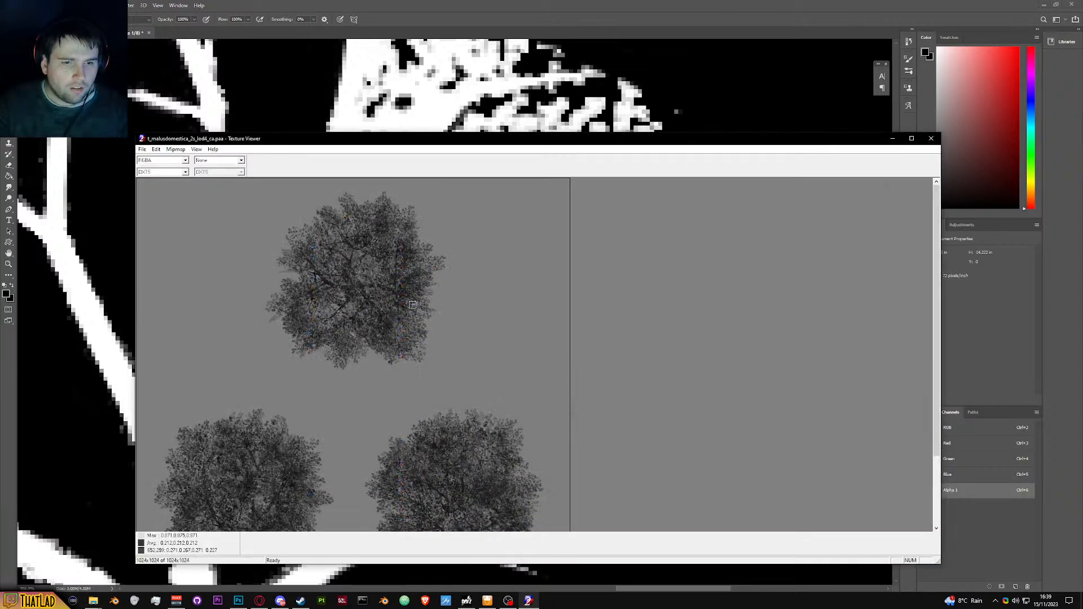
left_click(913, 139)
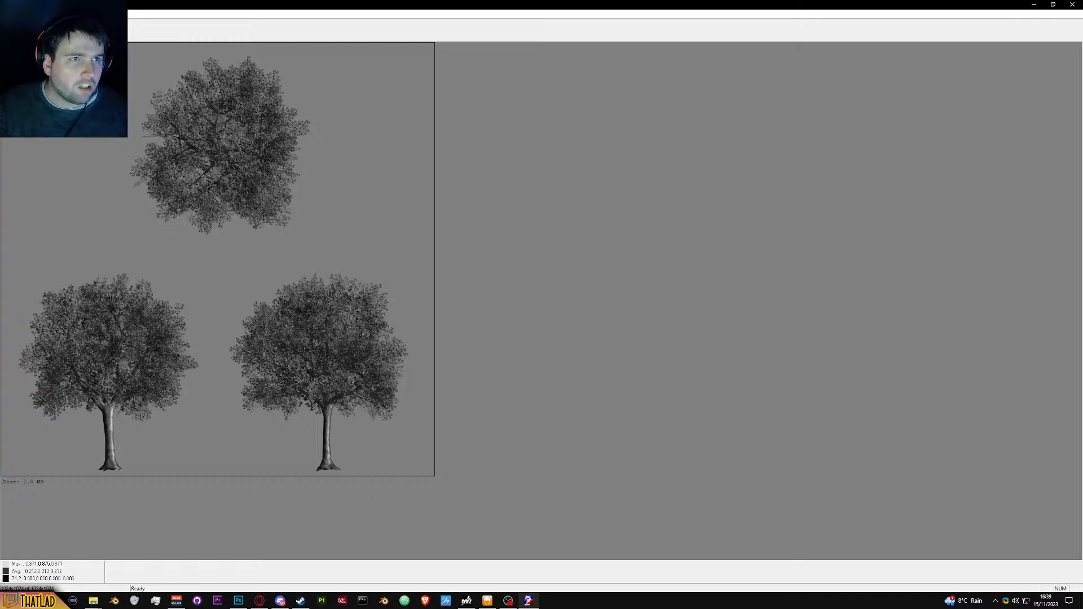
left_click(7, 13)
left_click(174, 4)
key("a")
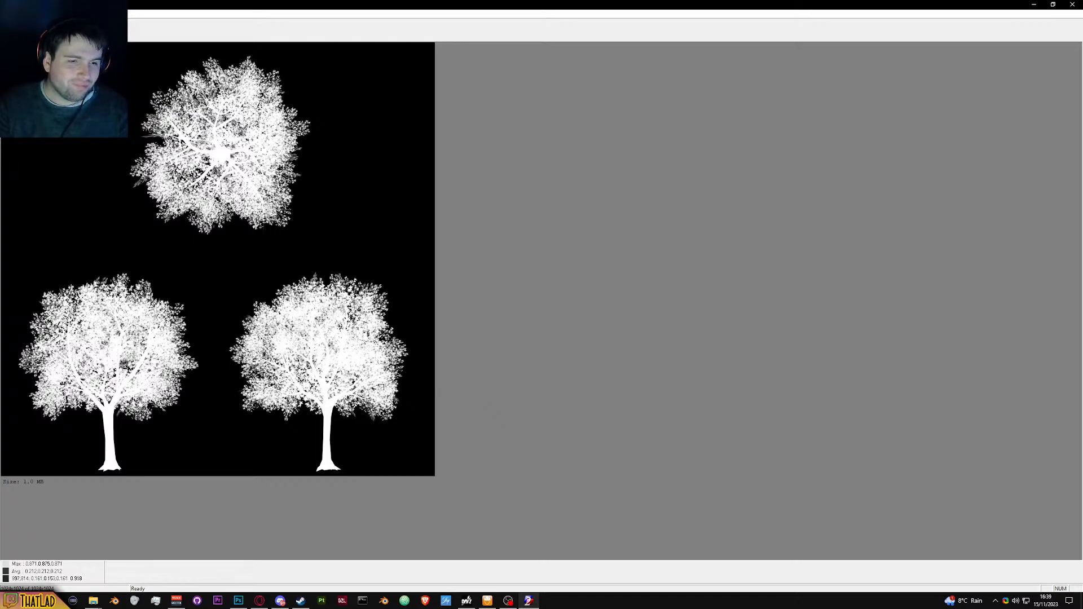
Step: Compare the painted Alpha 1 mask in Photoshop with the original texture's alpha in Texture Viewer, finishing in Photoshop
left_click(238, 602)
scroll(388, 368, "down", 8)
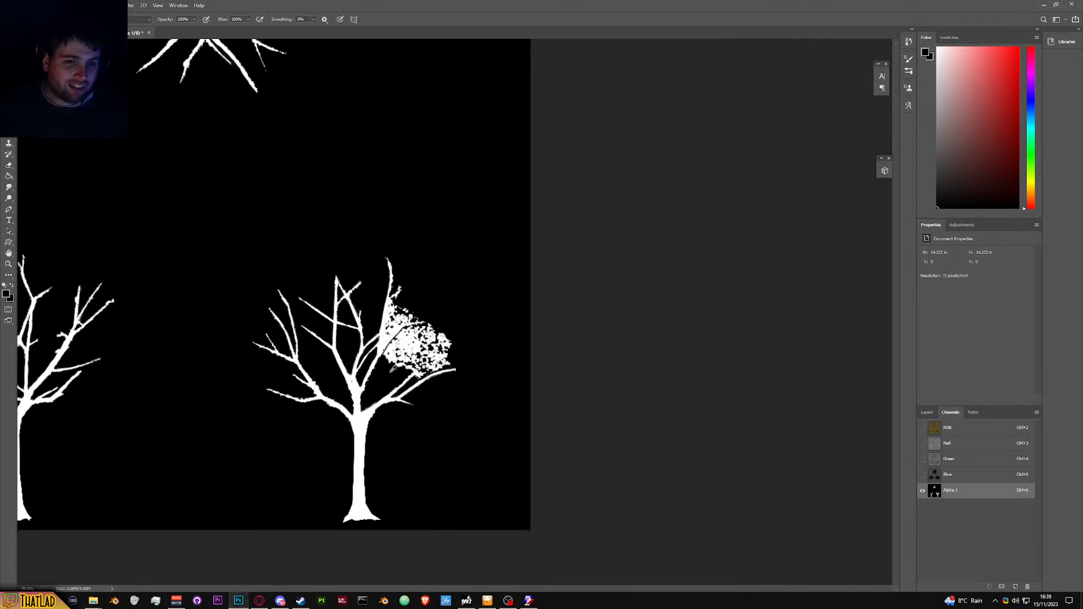
key("alt+Tab")
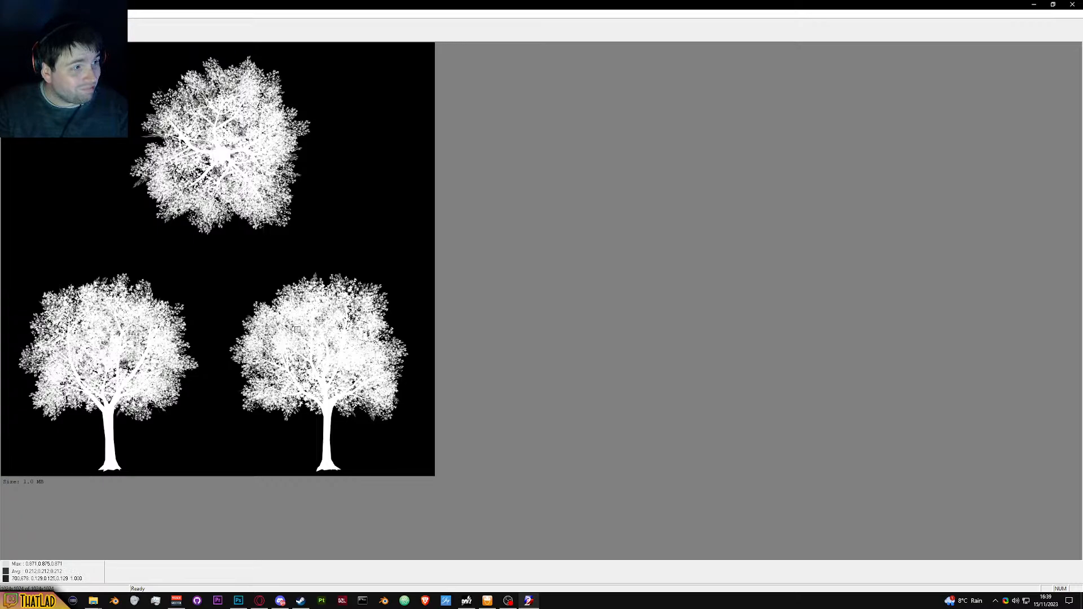
key("alt+Tab")
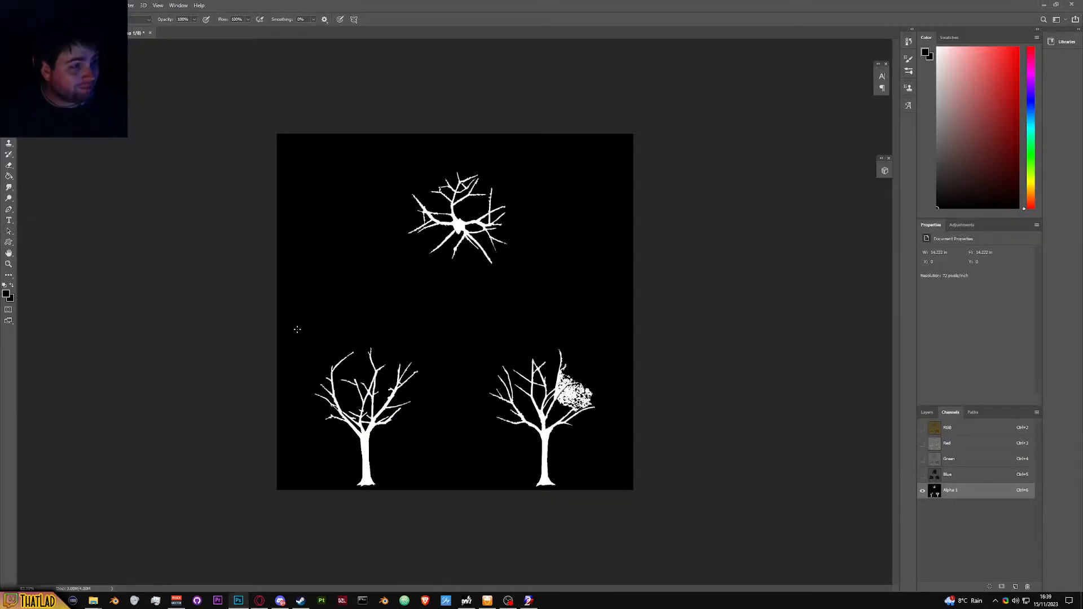
key("alt+Tab")
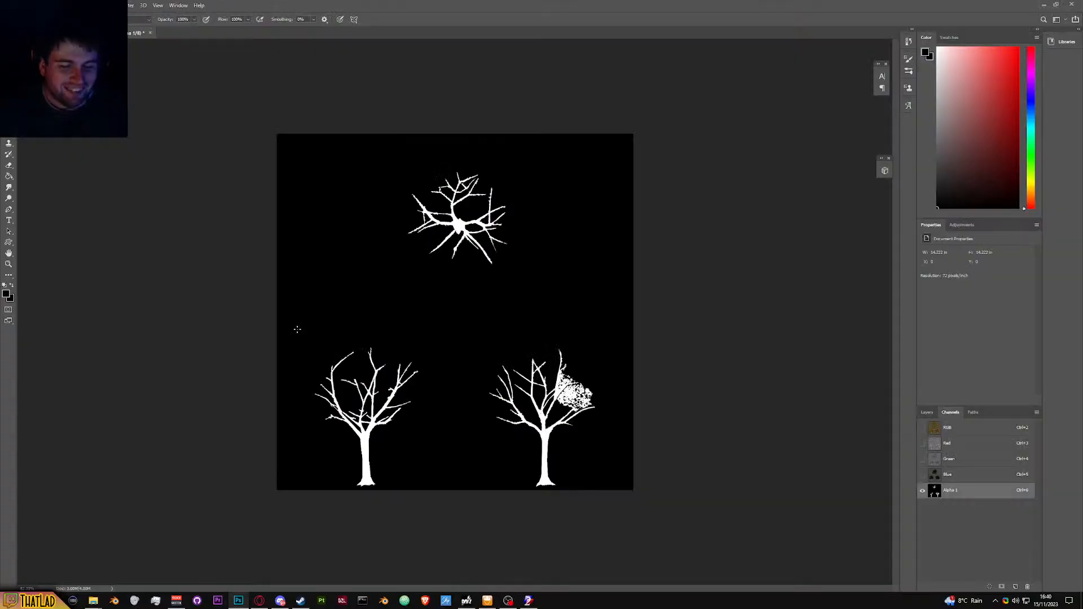
Step: Clear the leaves around the tip of the thin branch above the lowest large branch with black
scroll(594, 417, "up", 6)
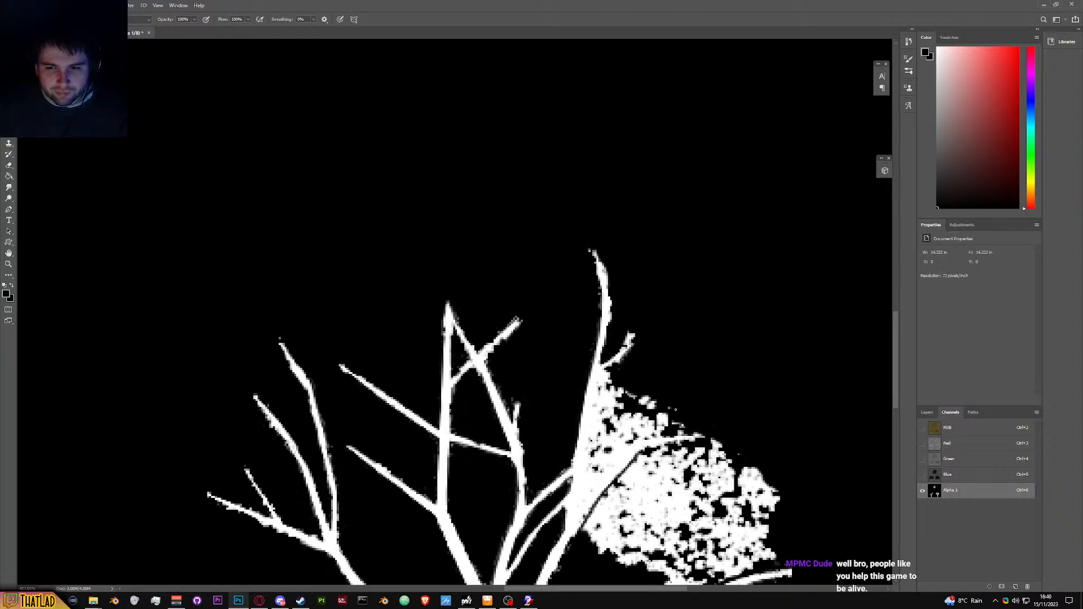
scroll(677, 467, "down", 3)
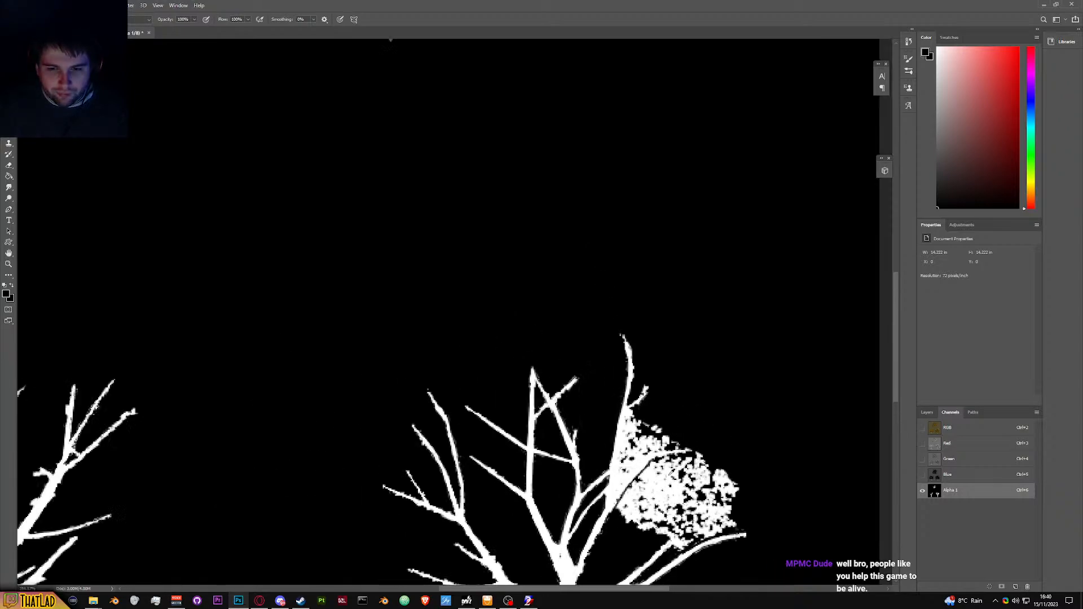
scroll(682, 539, "down", 3)
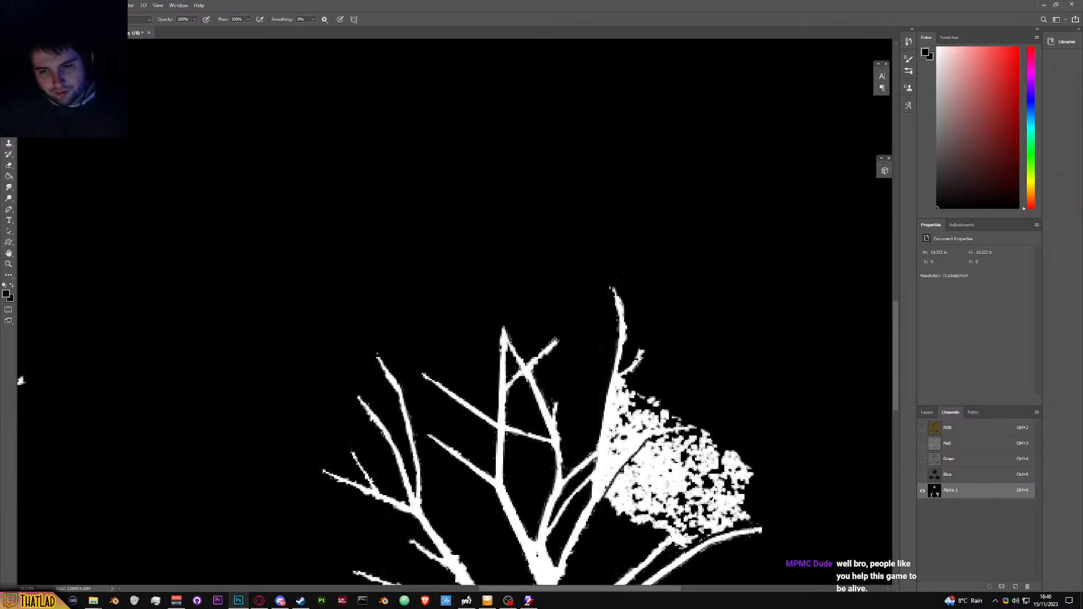
scroll(716, 522, "up", 5)
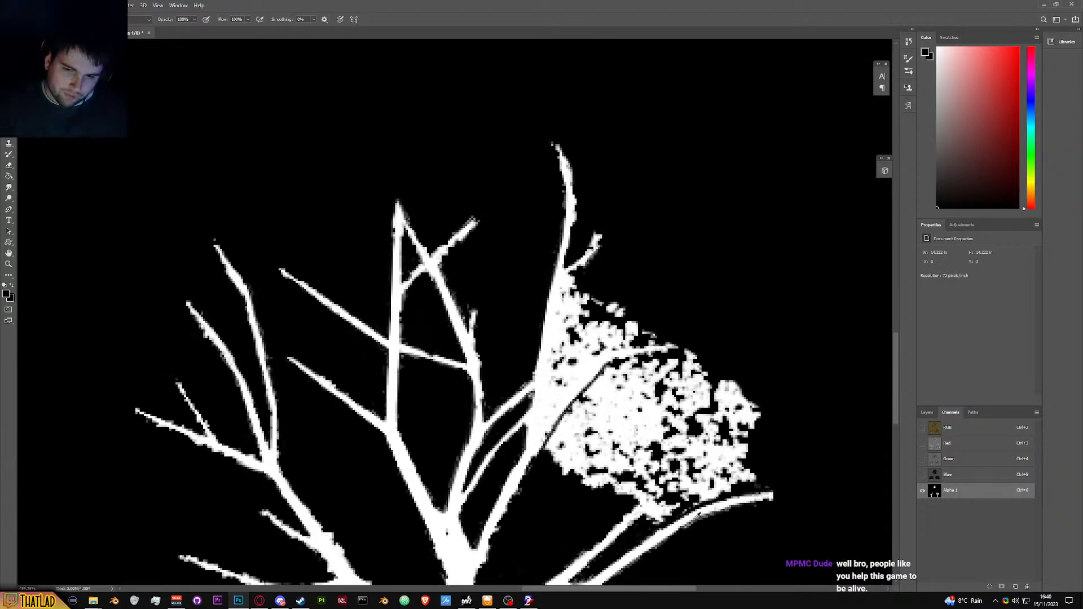
scroll(598, 519, "down", 3)
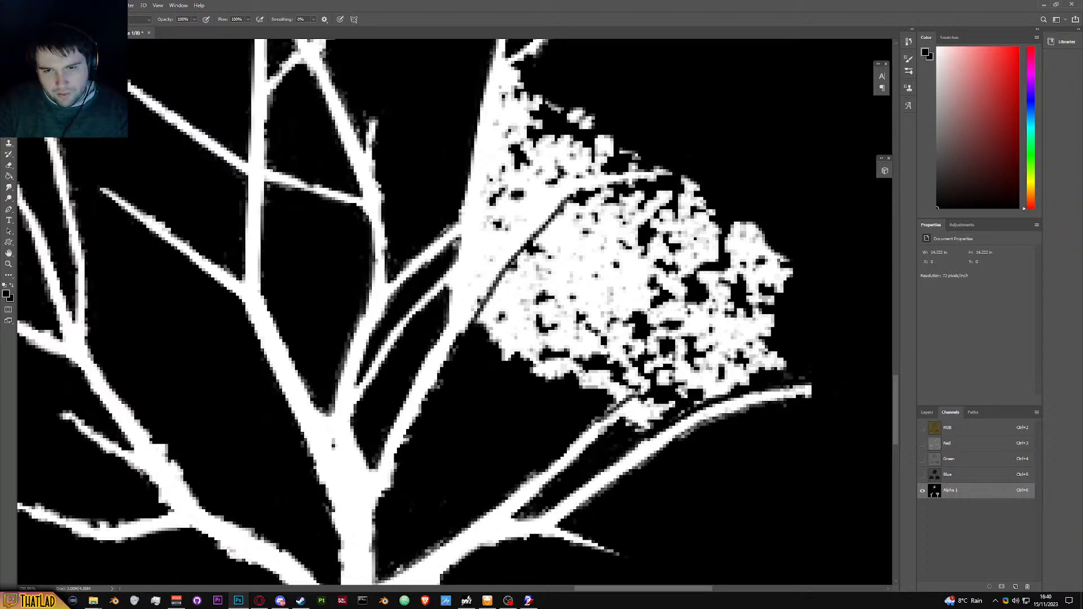
left_click_drag(586, 424, 643, 390)
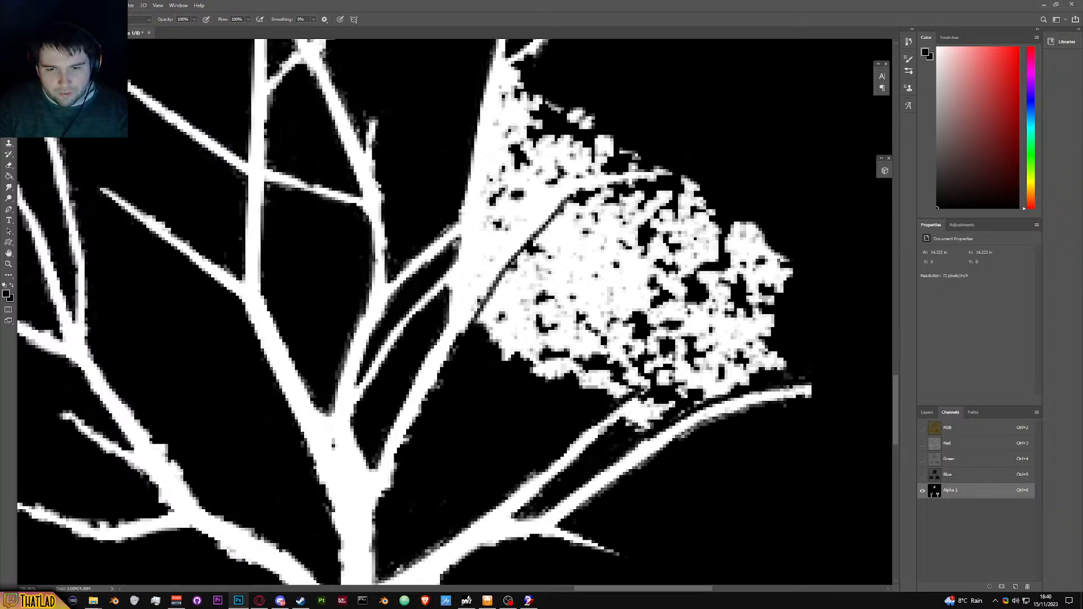
mouse_move(516, 510)
left_mouse_down()
mouse_move(637, 408)
mouse_move(647, 406)
mouse_move(631, 416)
mouse_move(657, 412)
mouse_move(610, 437)
mouse_move(649, 427)
mouse_move(669, 407)
mouse_move(658, 405)
mouse_move(762, 385)
mouse_move(719, 383)
left_mouse_up()
Step: Outline the upper curved branch's underside in black and paint out the whole leaf clump between it and the lower branches
mouse_move(520, 352)
left_mouse_down()
mouse_move(484, 321)
mouse_move(558, 218)
mouse_move(603, 193)
mouse_move(683, 192)
left_mouse_up()
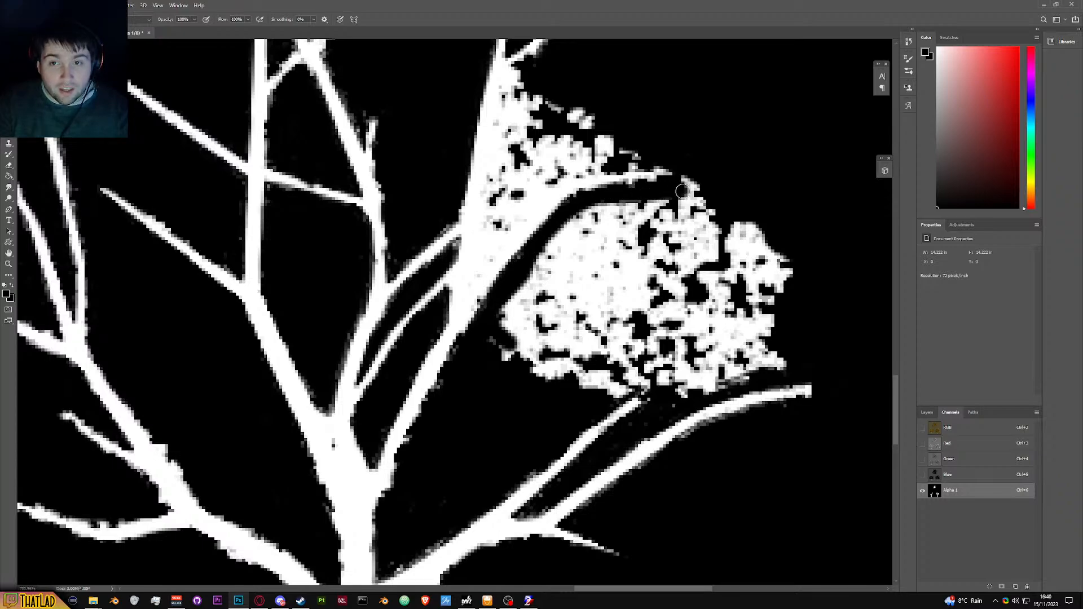
mouse_move(538, 352)
left_mouse_down()
mouse_move(504, 334)
mouse_move(536, 289)
mouse_move(532, 317)
mouse_move(521, 302)
mouse_move(554, 237)
mouse_move(599, 204)
mouse_move(563, 226)
mouse_move(681, 182)
mouse_move(690, 191)
mouse_move(679, 210)
mouse_move(590, 235)
mouse_move(596, 248)
mouse_move(546, 274)
mouse_move(551, 263)
mouse_move(574, 263)
mouse_move(558, 305)
mouse_move(526, 341)
mouse_move(538, 388)
mouse_move(525, 348)
mouse_move(536, 352)
mouse_move(559, 325)
mouse_move(581, 388)
left_mouse_up()
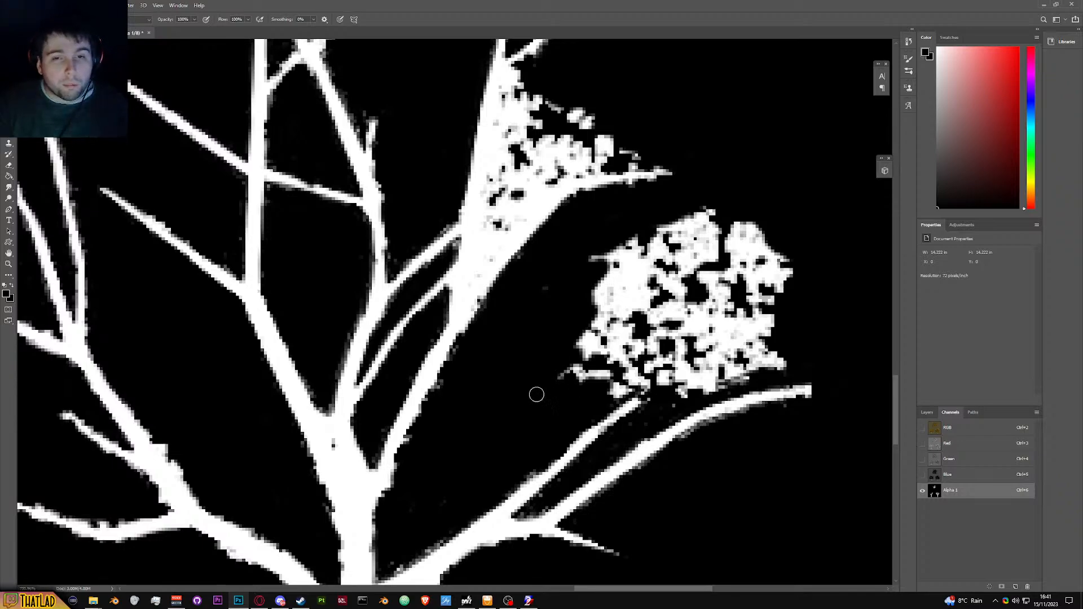
mouse_move(602, 259)
left_mouse_down()
mouse_move(694, 232)
mouse_move(649, 265)
mouse_move(595, 364)
mouse_move(636, 382)
mouse_move(660, 361)
mouse_move(641, 382)
mouse_move(756, 364)
mouse_move(744, 377)
mouse_move(718, 371)
mouse_move(786, 348)
mouse_move(700, 347)
mouse_move(793, 310)
mouse_move(592, 364)
mouse_move(553, 388)
mouse_move(527, 377)
mouse_move(568, 302)
mouse_move(585, 317)
mouse_move(682, 308)
mouse_move(753, 318)
mouse_move(773, 305)
mouse_move(703, 297)
mouse_move(647, 322)
mouse_move(669, 271)
mouse_move(756, 265)
mouse_move(776, 281)
mouse_move(726, 232)
mouse_move(696, 232)
left_mouse_up()
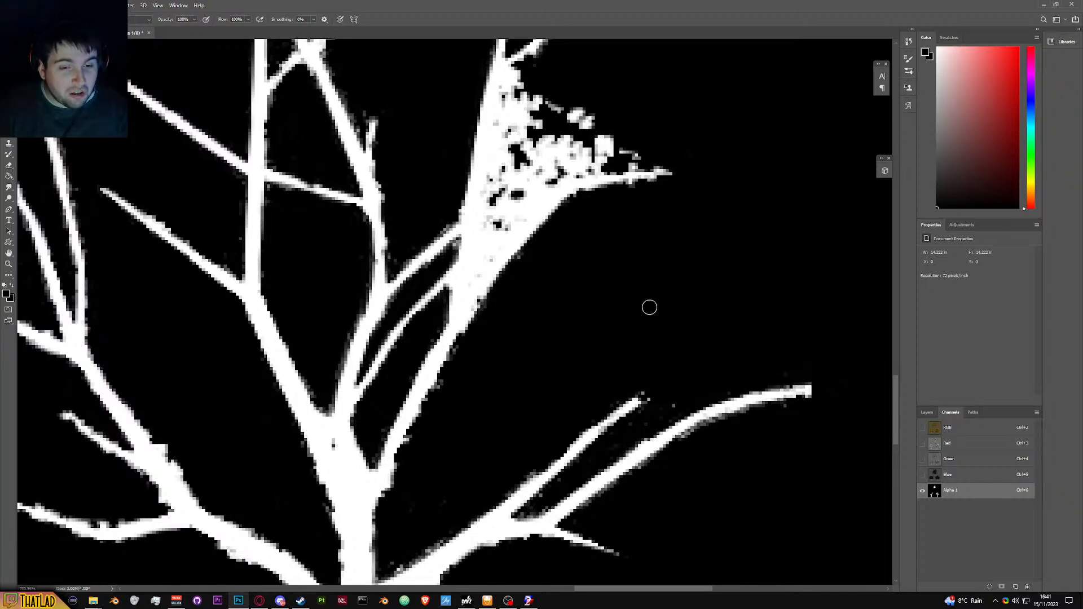
Step: Trim the underside and tip of the right tree's long lower-right branch to a clean taper with a smaller black brush
key("bracketleft")
key("bracketleft")
key("bracketleft")
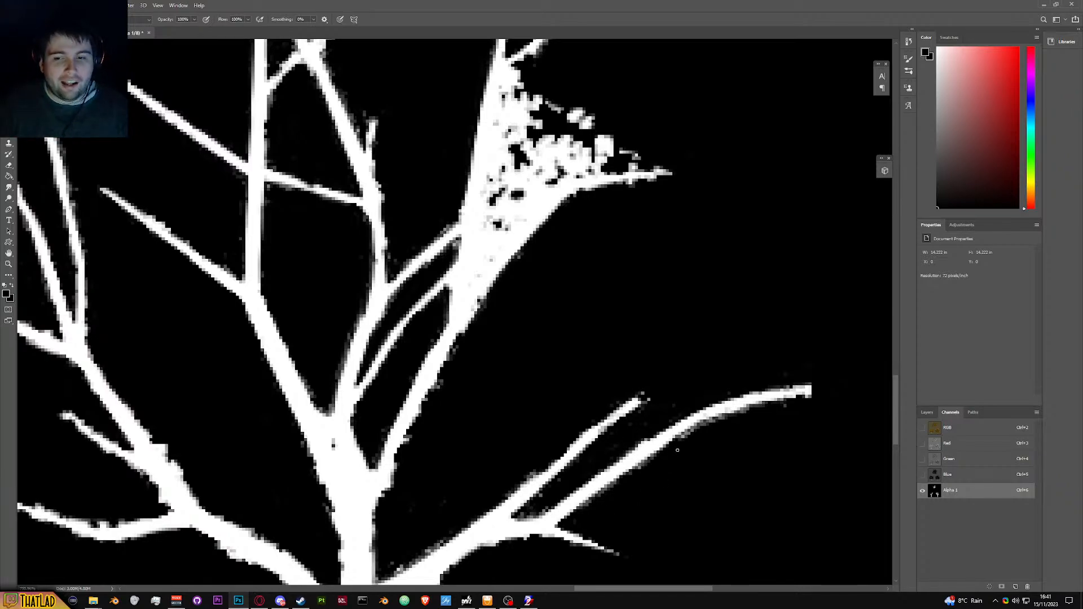
left_click_drag(632, 472, 773, 404)
left_click_drag(678, 439, 723, 425)
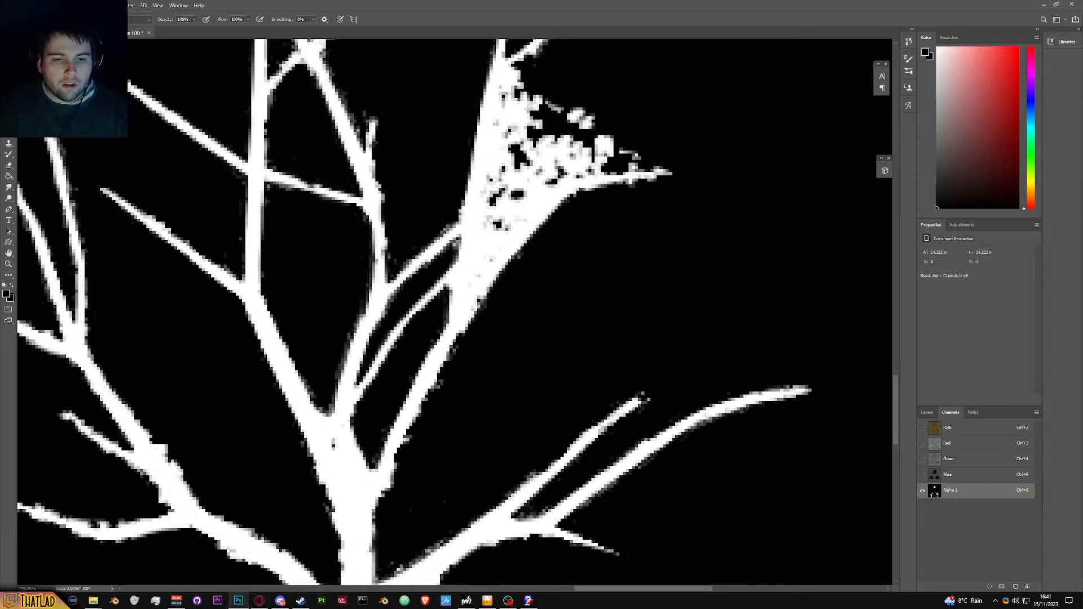
Step: Paint out the loose leaf specks around the last clump's outer edge and trace the upright branch's right side in black
scroll(528, 356, "up", 4)
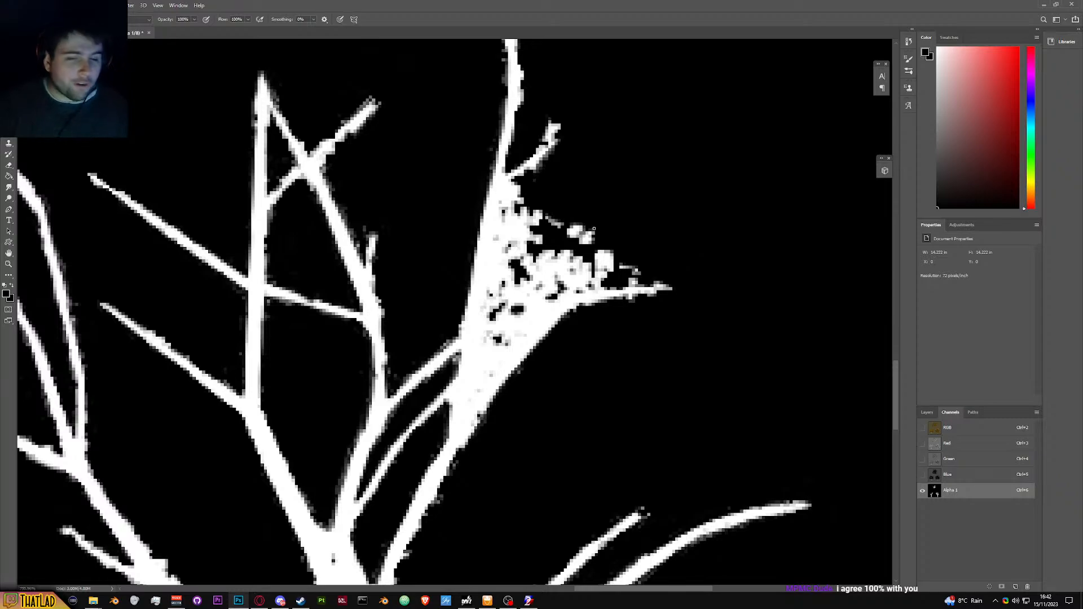
scroll(563, 242, "up", 1)
key("bracketright")
key("bracketright")
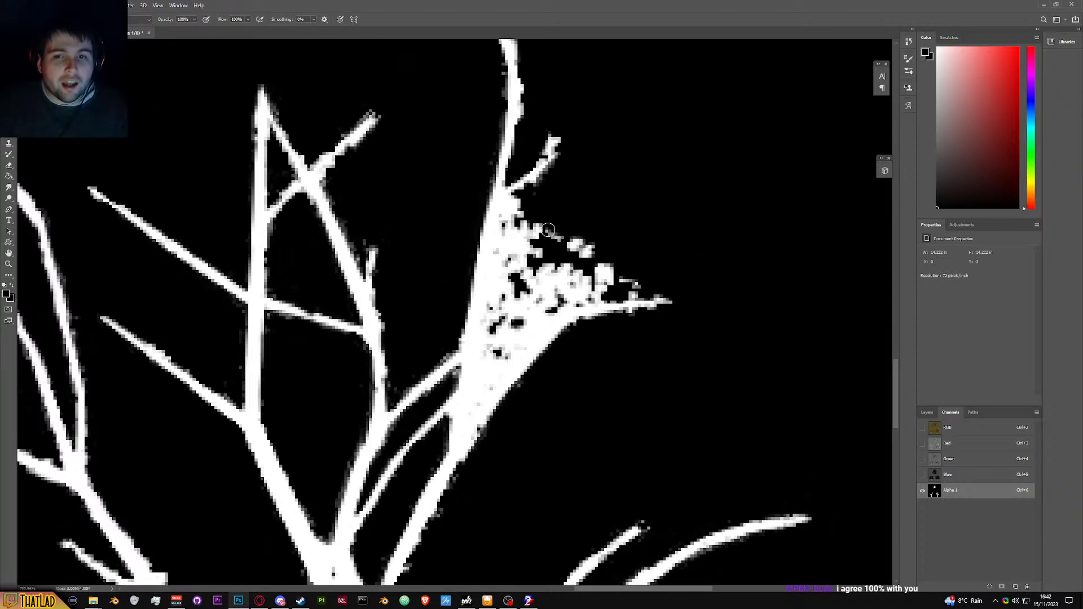
mouse_move(628, 271)
left_mouse_down()
mouse_move(609, 276)
mouse_move(611, 263)
mouse_move(633, 290)
mouse_move(597, 280)
left_mouse_up()
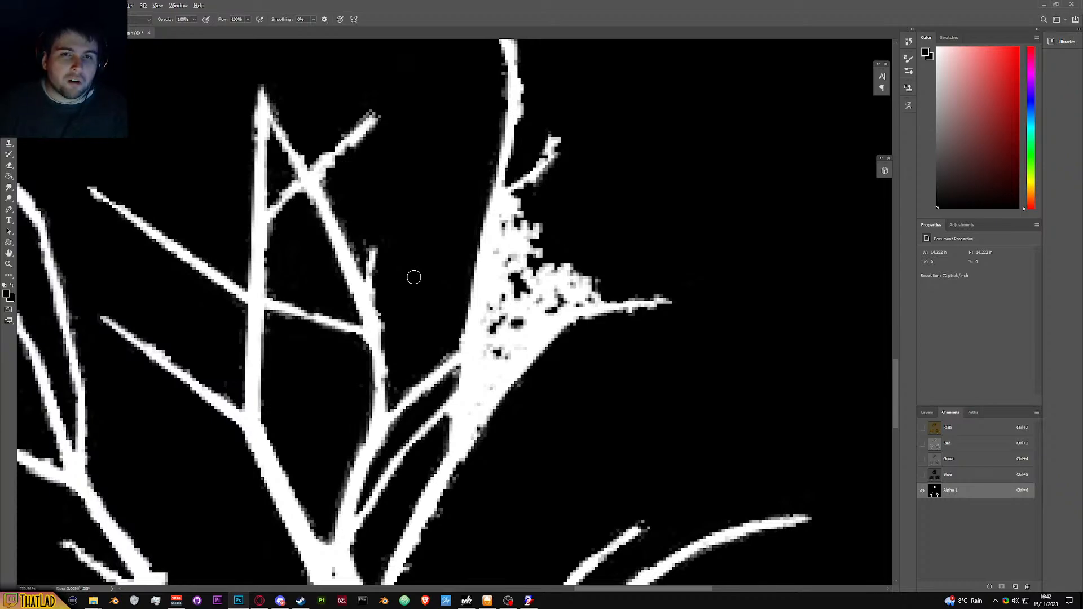
mouse_move(532, 202)
left_mouse_down()
mouse_move(505, 209)
mouse_move(483, 337)
left_mouse_up()
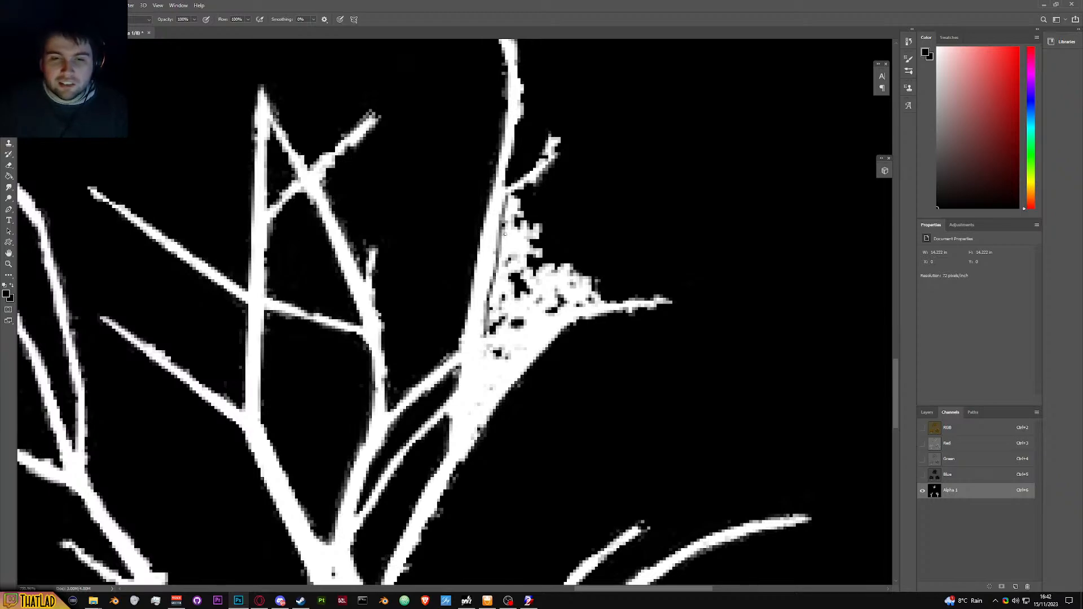
mouse_move(508, 194)
left_mouse_down()
mouse_move(519, 249)
mouse_move(538, 244)
mouse_move(512, 234)
mouse_move(506, 294)
mouse_move(510, 221)
mouse_move(536, 219)
mouse_move(493, 319)
mouse_move(500, 294)
mouse_move(507, 307)
mouse_move(522, 286)
mouse_move(572, 271)
mouse_move(573, 256)
mouse_move(546, 264)
mouse_move(520, 316)
mouse_move(559, 291)
left_mouse_up()
key("ctrl+z")
key("ctrl+z")
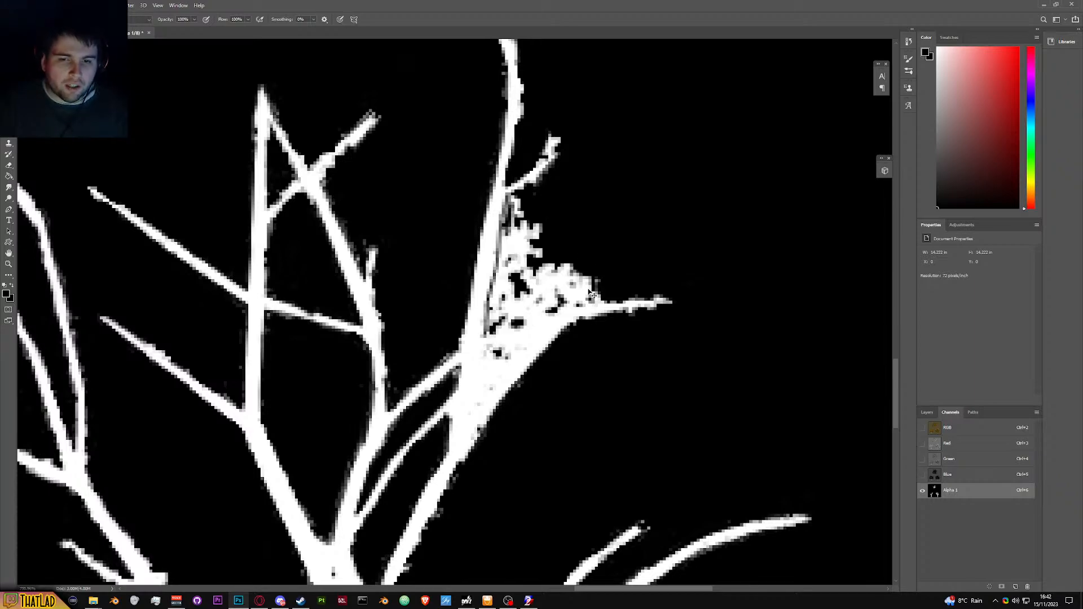
Step: Paint out the upper part of the leaf clump beside the upright branch, keeping a thin twig above the side branch
scroll(591, 294, "down", 6)
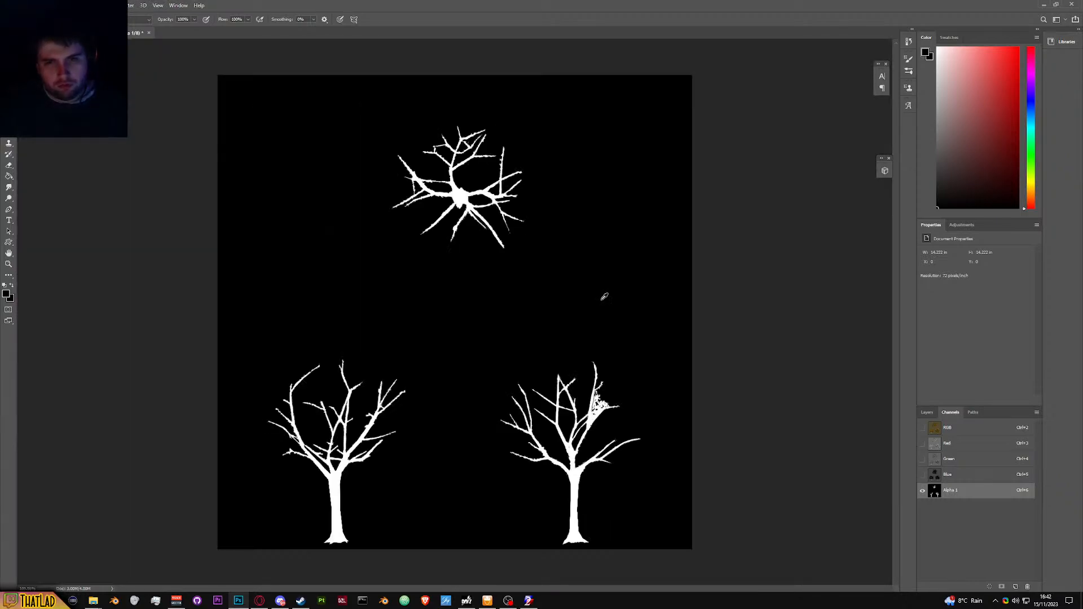
scroll(604, 421, "up", 6)
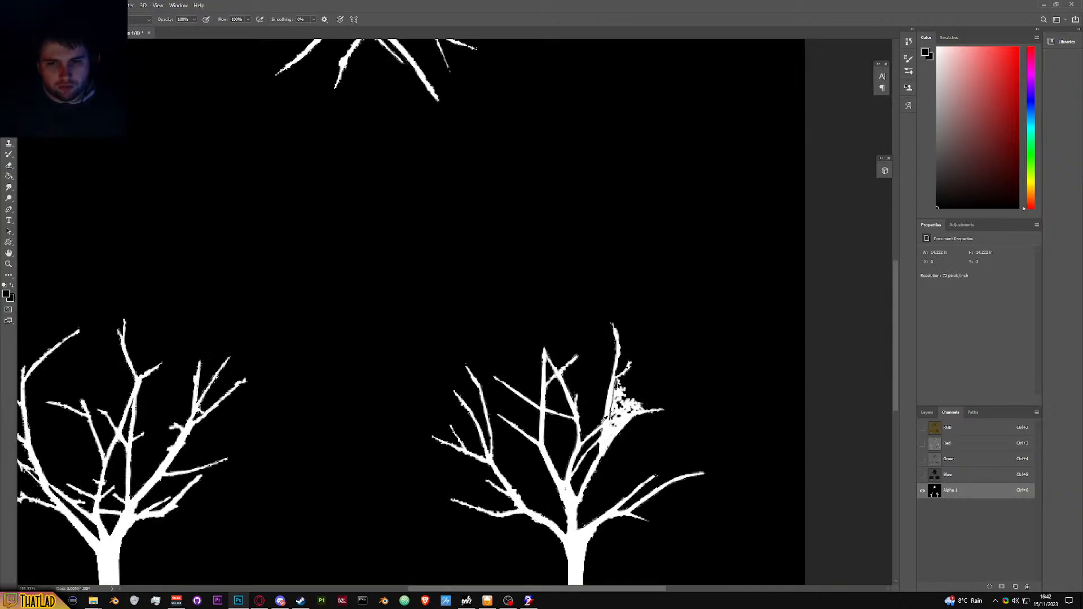
mouse_move(630, 312)
left_mouse_down()
mouse_move(653, 324)
mouse_move(624, 325)
mouse_move(629, 346)
mouse_move(629, 329)
mouse_move(664, 302)
mouse_move(618, 387)
mouse_move(631, 342)
mouse_move(627, 389)
mouse_move(614, 407)
mouse_move(664, 327)
mouse_move(692, 343)
mouse_move(681, 369)
mouse_move(689, 378)
mouse_move(719, 374)
mouse_move(655, 386)
mouse_move(674, 373)
left_mouse_up()
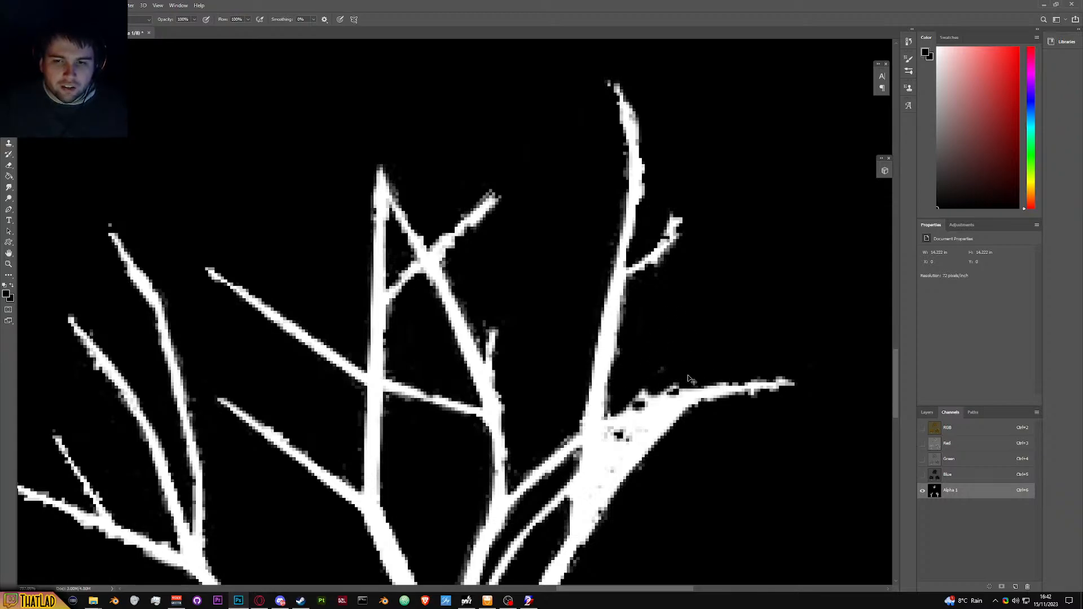
key("ctrl+z")
mouse_move(617, 395)
left_mouse_down()
mouse_move(633, 351)
mouse_move(621, 384)
mouse_move(615, 355)
mouse_move(626, 406)
left_mouse_up()
mouse_move(667, 343)
left_mouse_down()
mouse_move(643, 366)
mouse_move(669, 372)
mouse_move(660, 354)
mouse_move(728, 359)
mouse_move(671, 377)
mouse_move(655, 400)
left_mouse_up()
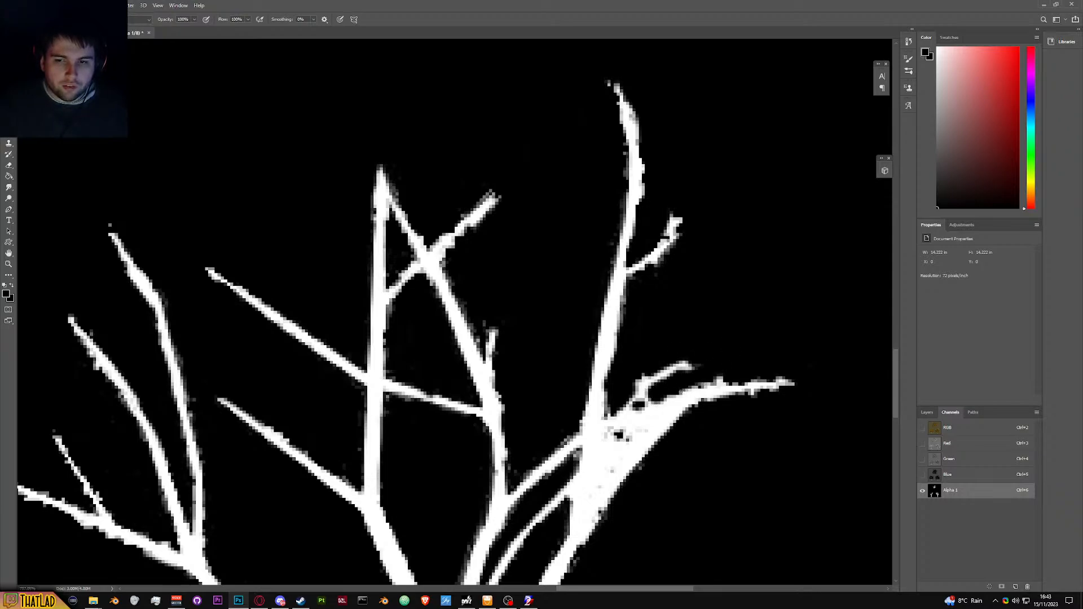
Step: Outline the leaf-filled gap between the upright branch, the thin twig and the side branch with black lines and fill it in
left_click(625, 441, "shift")
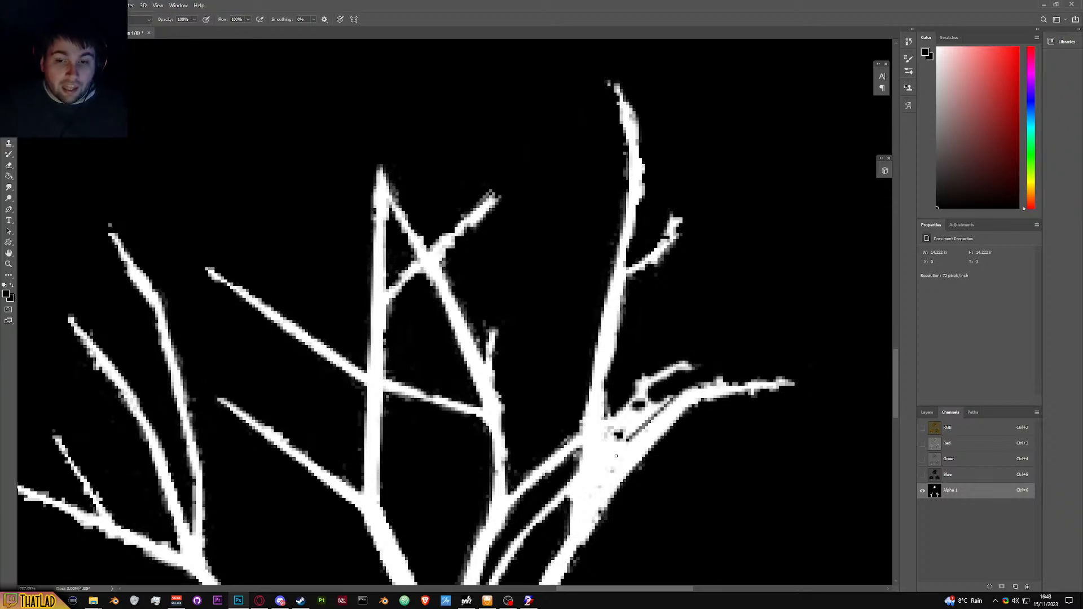
left_click(605, 484, "shift")
left_click(604, 432, "shift")
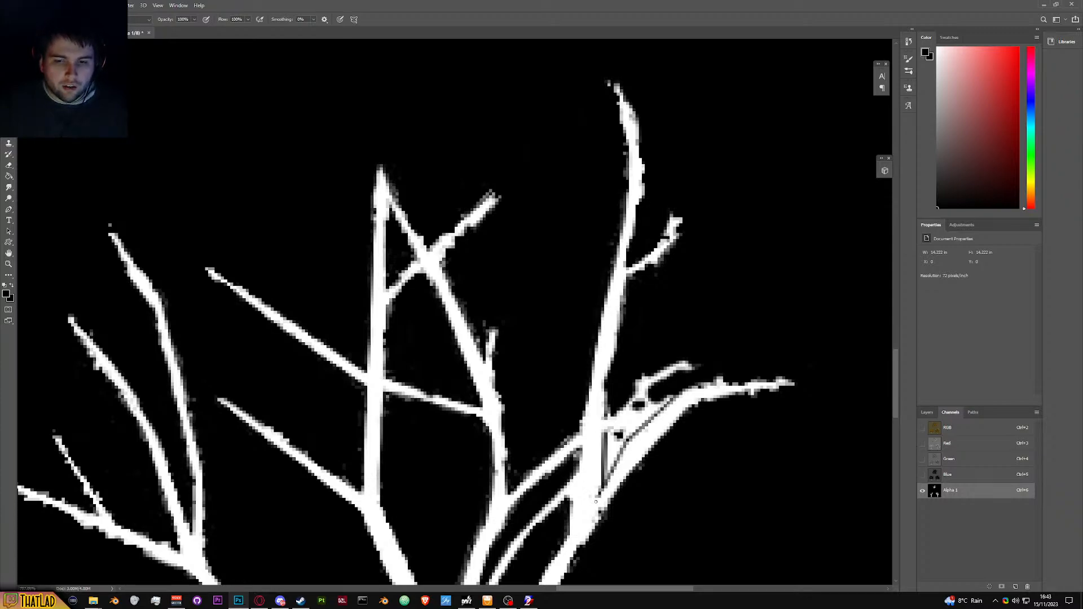
left_click(589, 506, "shift")
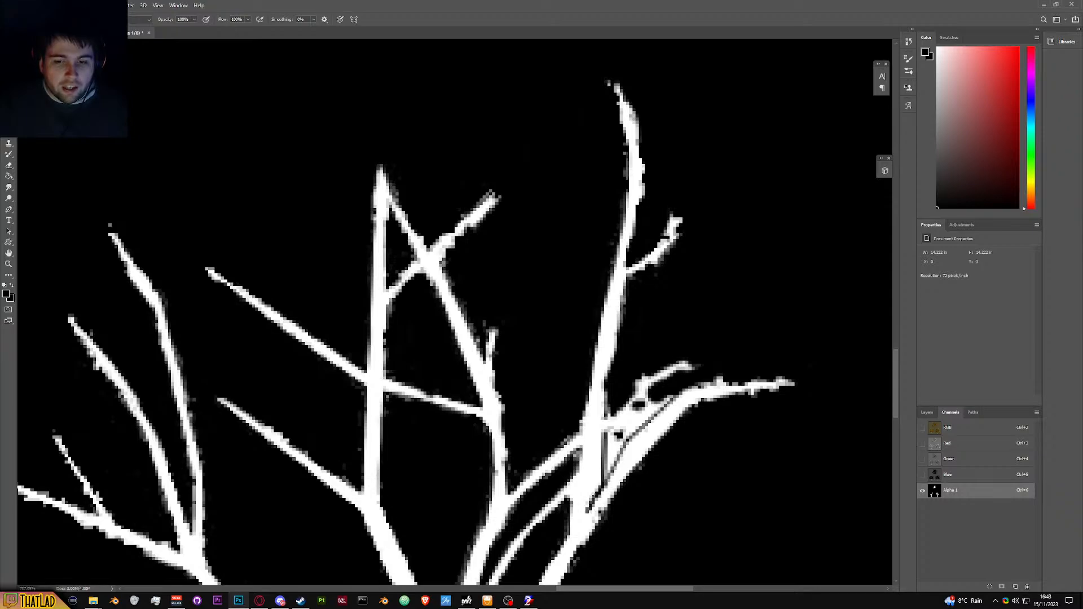
left_click(602, 437, "shift")
mouse_move(599, 449)
left_mouse_down()
mouse_move(594, 488)
mouse_move(616, 425)
mouse_move(676, 394)
left_mouse_up()
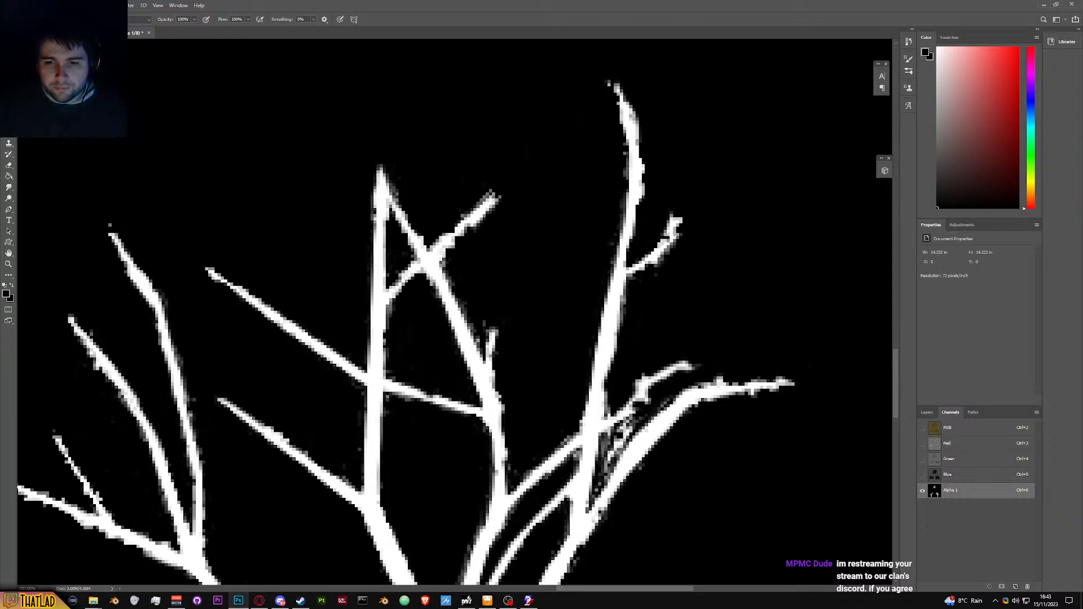
mouse_move(631, 428)
left_mouse_down()
mouse_move(601, 479)
mouse_move(611, 441)
mouse_move(644, 406)
left_mouse_up()
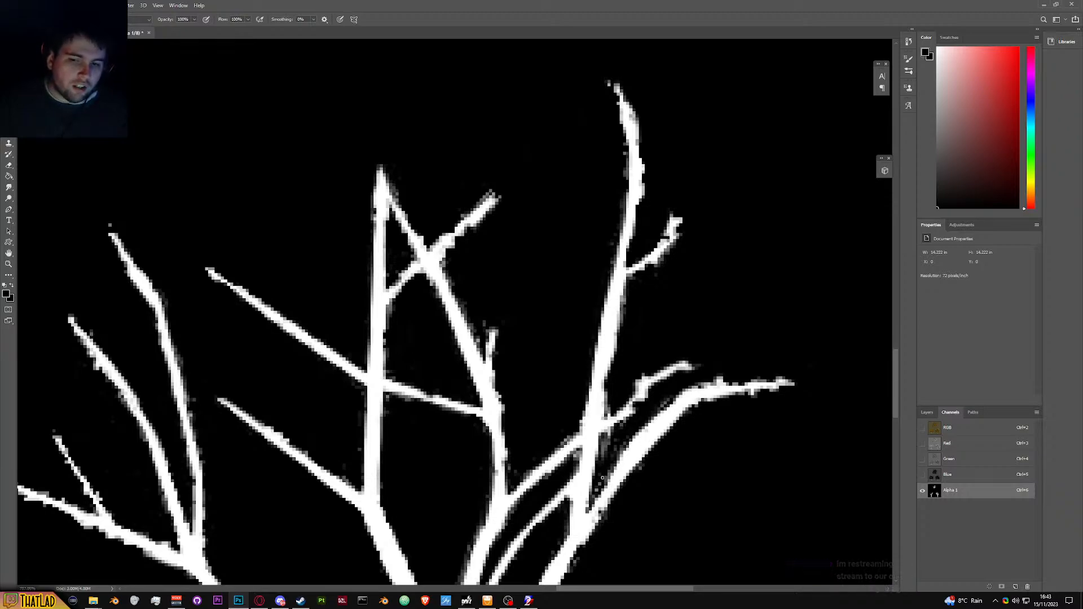
mouse_move(673, 403)
left_mouse_down()
mouse_move(628, 454)
mouse_move(622, 459)
mouse_move(638, 431)
mouse_move(603, 460)
mouse_move(639, 405)
mouse_move(617, 434)
mouse_move(630, 390)
left_mouse_up()
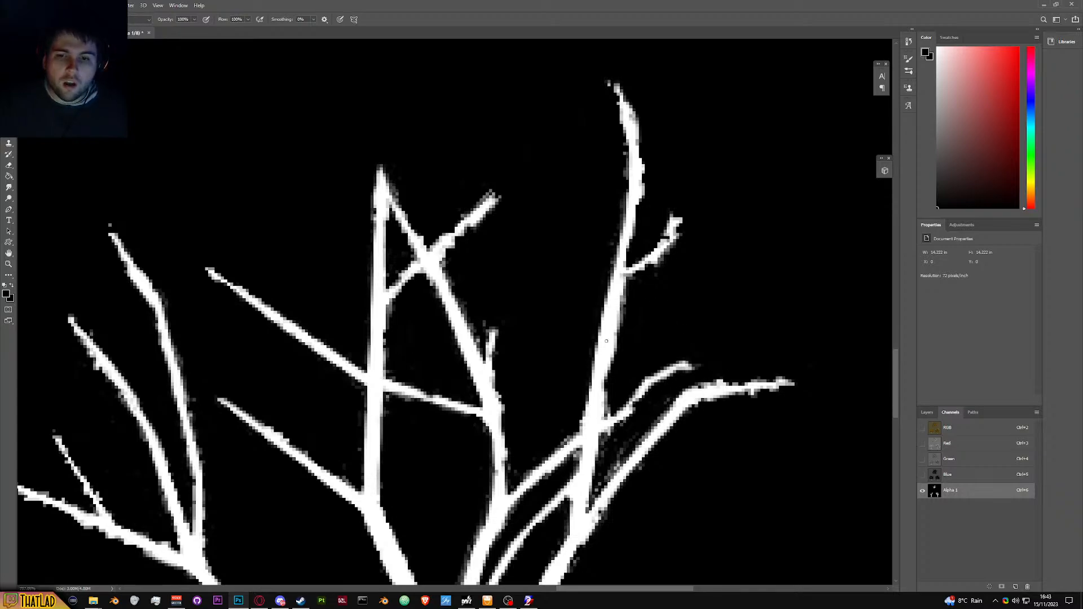
Step: Thin the upright branch in black below its small fork and smooth the bumps on its upper right edge
mouse_move(603, 380)
left_mouse_down()
mouse_move(617, 308)
mouse_move(613, 361)
left_mouse_up()
left_click_drag(605, 406, 621, 317)
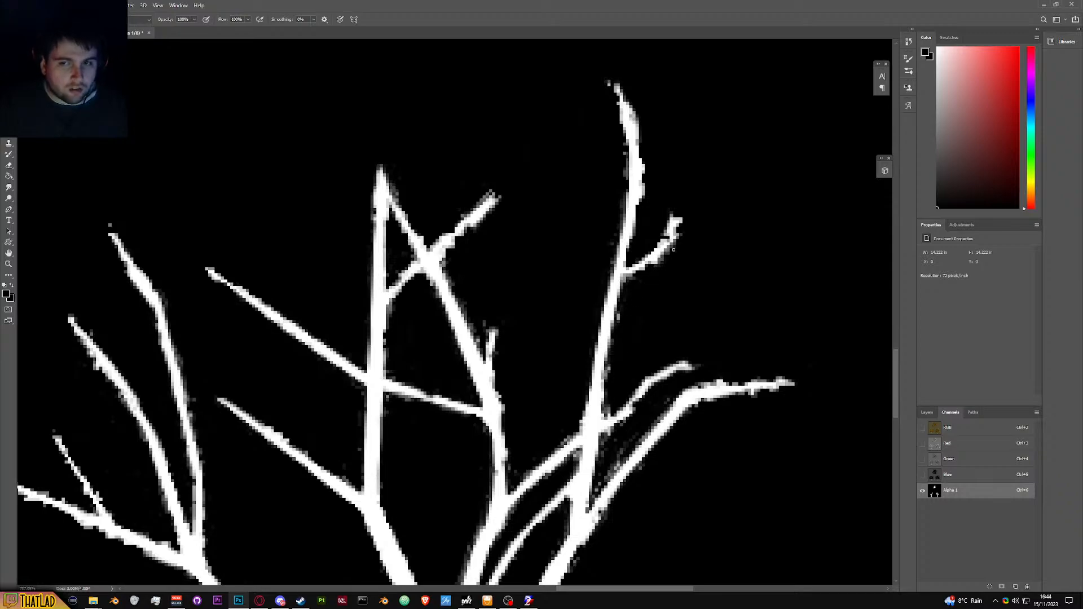
scroll(654, 217, "up", 2)
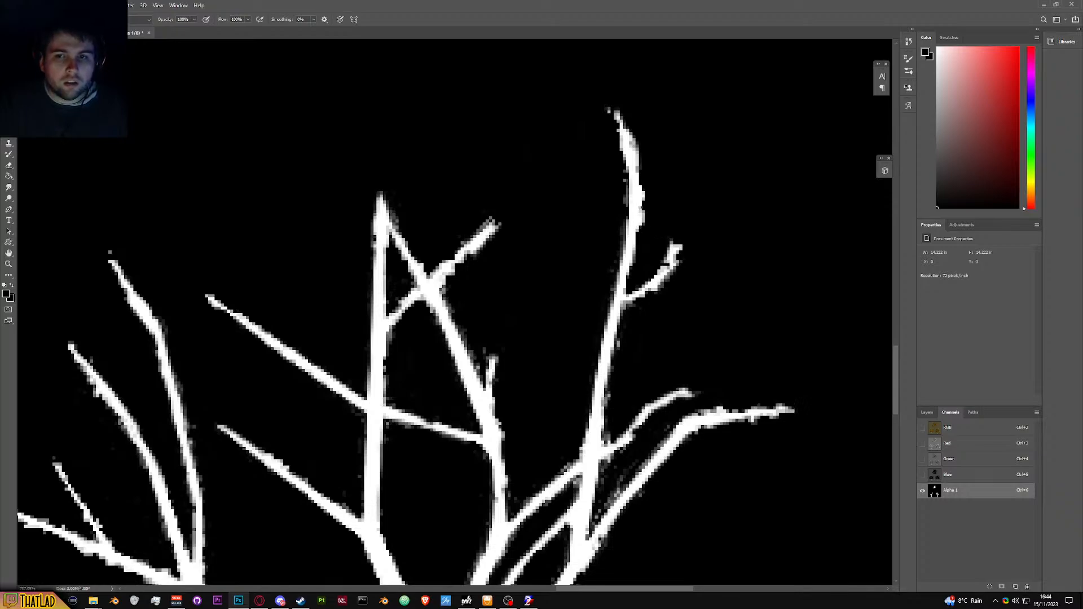
mouse_move(640, 208)
left_mouse_down()
mouse_move(642, 223)
mouse_move(644, 192)
mouse_move(647, 202)
left_mouse_up()
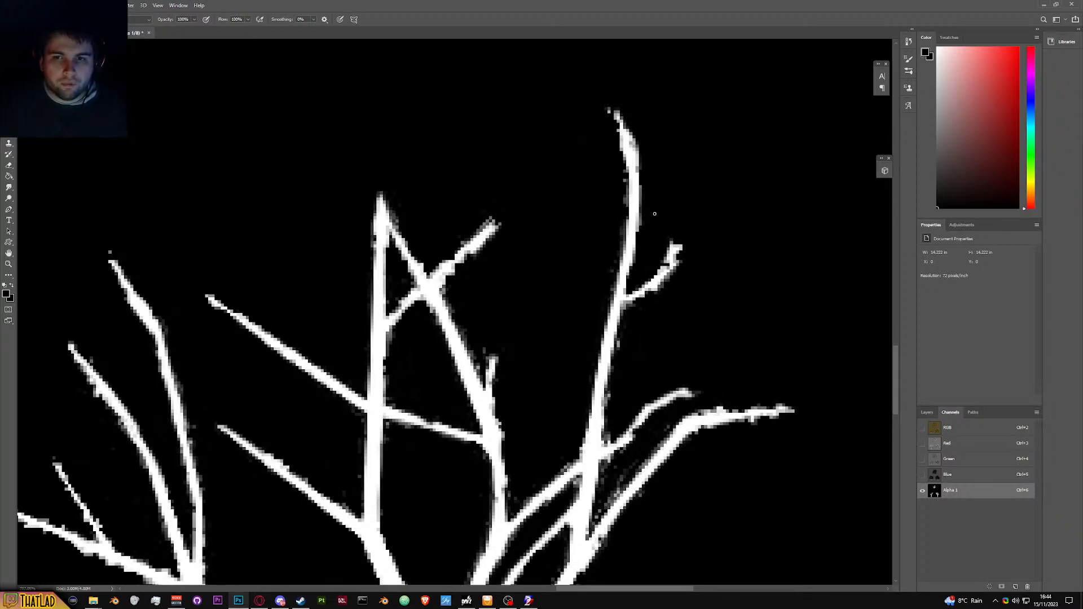
Step: Clear the faint grey specks left between the upright branch and the side branch with black
scroll(710, 335, "down", 5)
scroll(677, 361, "up", 6)
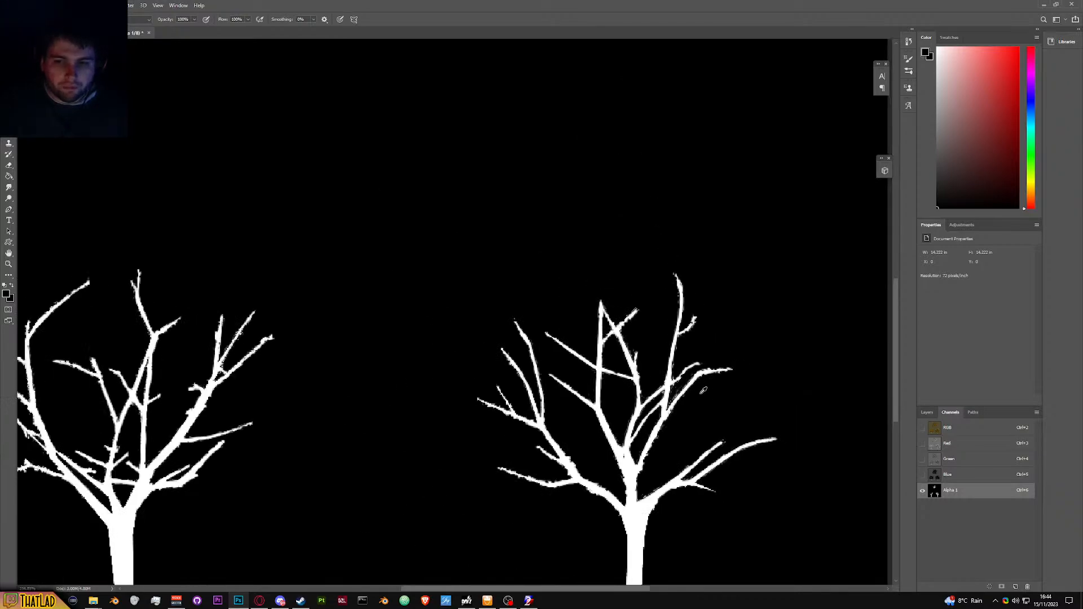
left_click_drag(644, 387, 617, 432)
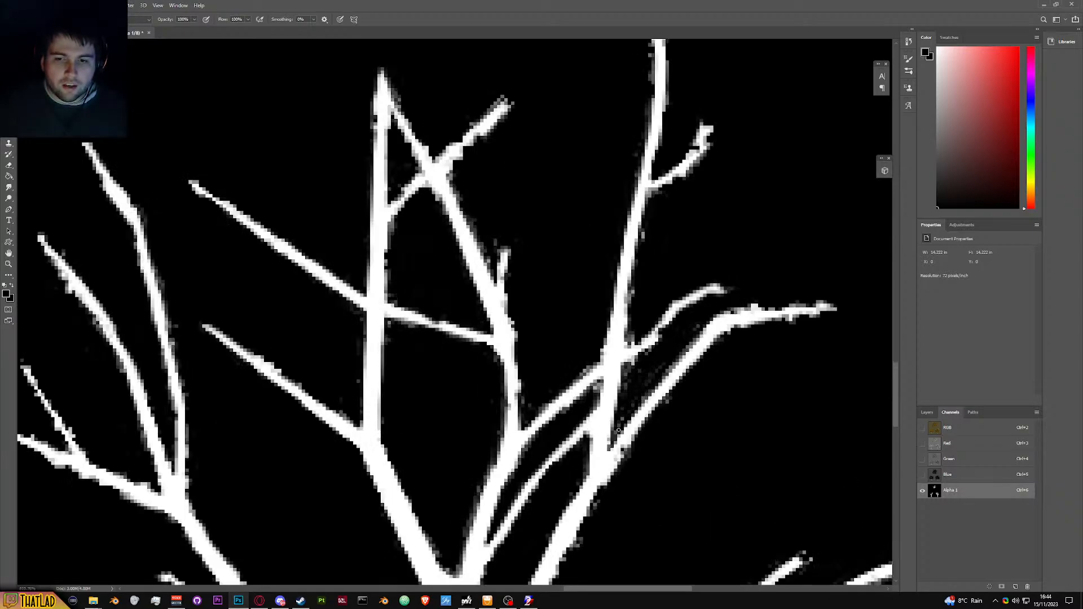
left_click_drag(626, 381, 638, 363)
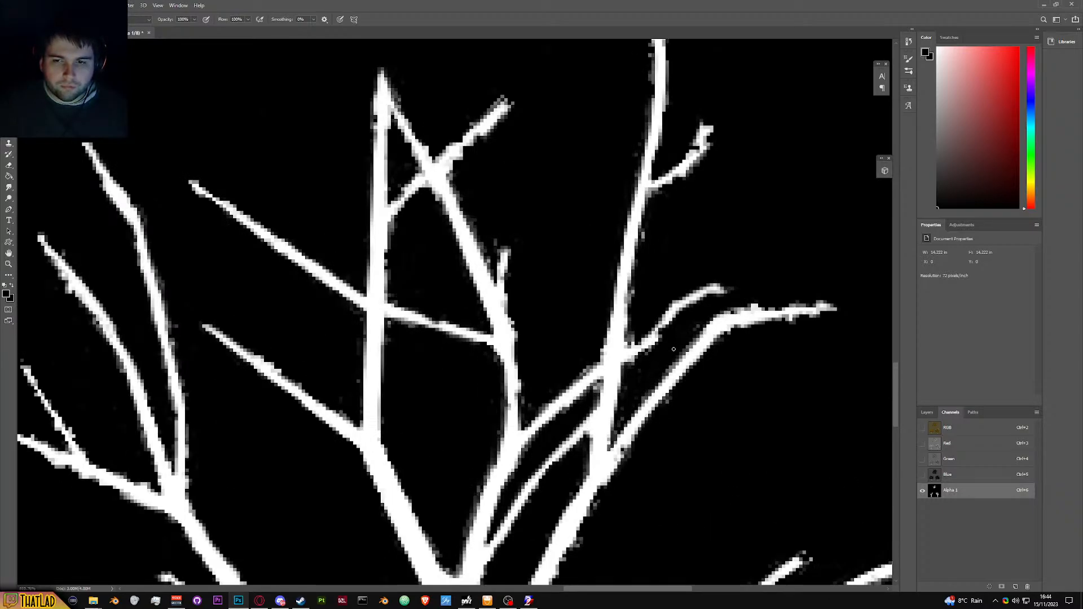
mouse_move(632, 330)
left_mouse_down()
mouse_move(631, 341)
mouse_move(632, 302)
left_mouse_up()
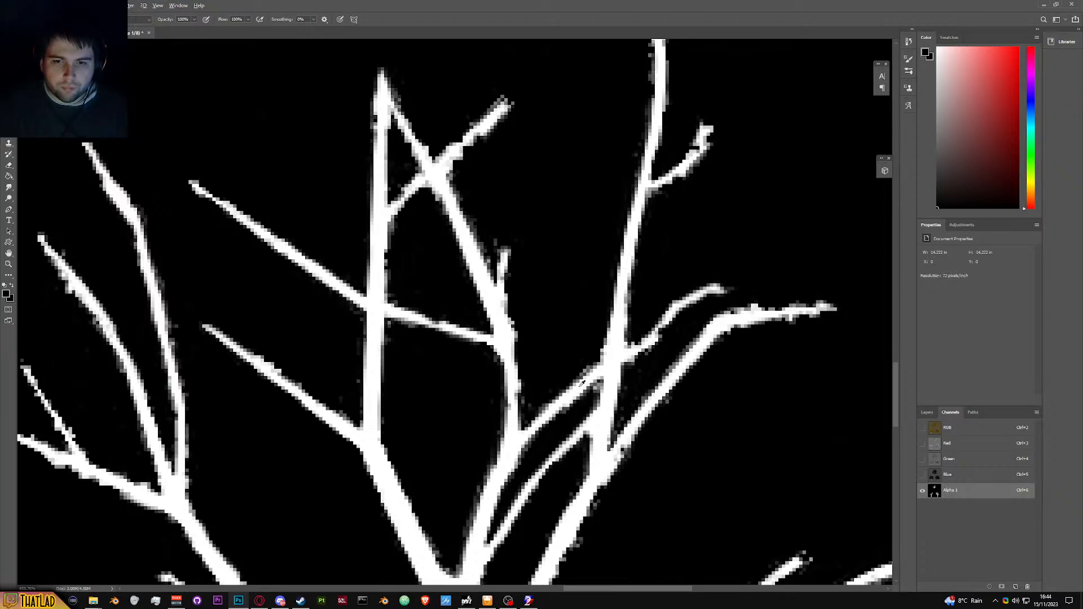
Step: Save the texture file and fit the whole alpha mask in view
key("ctrl+0")
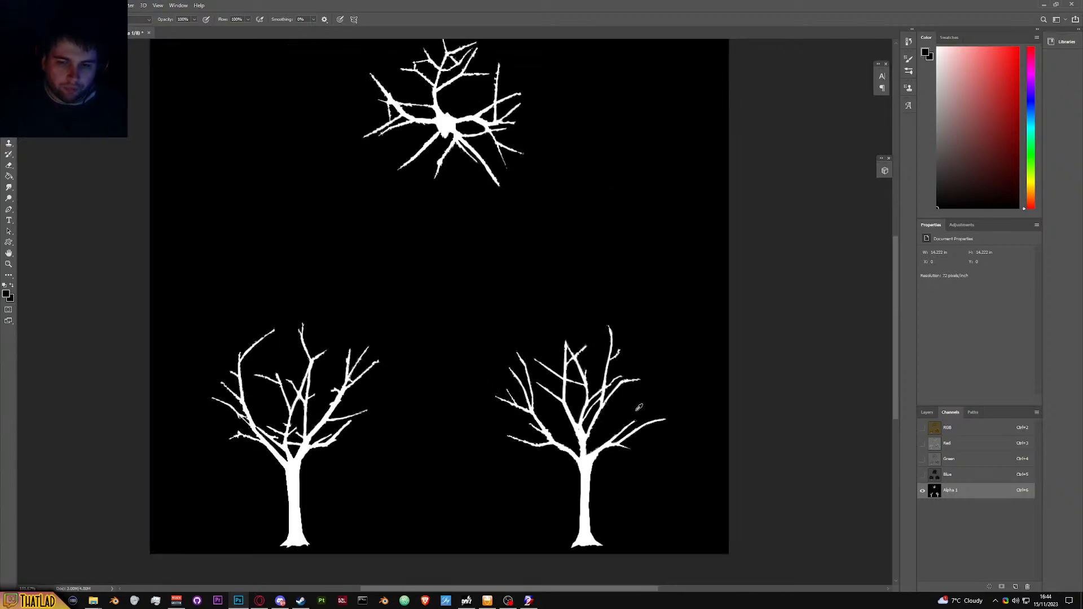
key("ctrl+s")
key("ctrl+0")
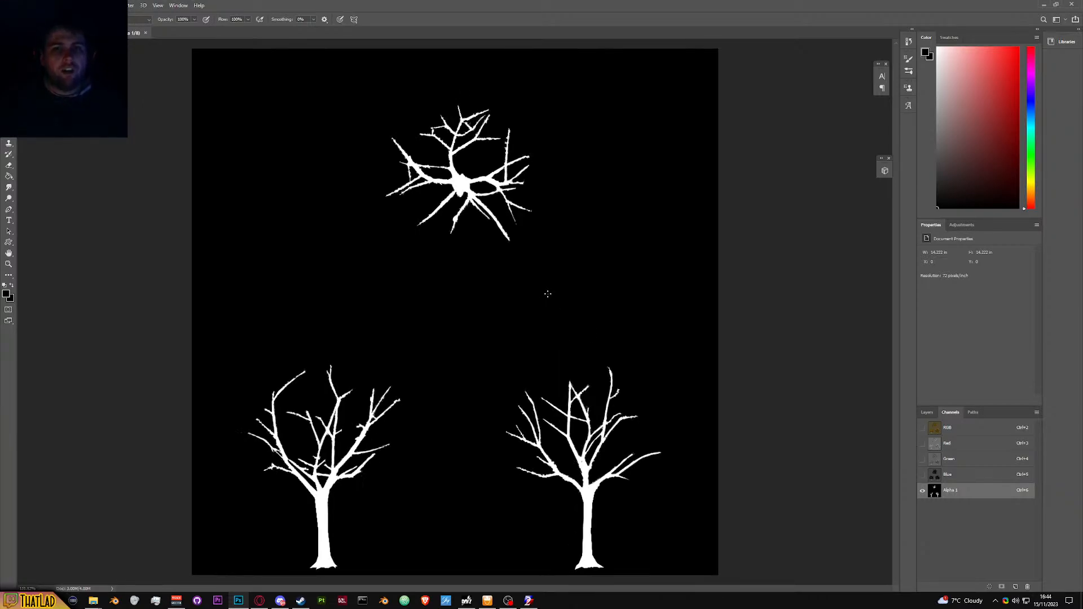
Step: Clean the bumps off the left edge of the top-down tree's vertical branch and remove specks around the neighbouring branch tip
scroll(488, 106, "up", 10)
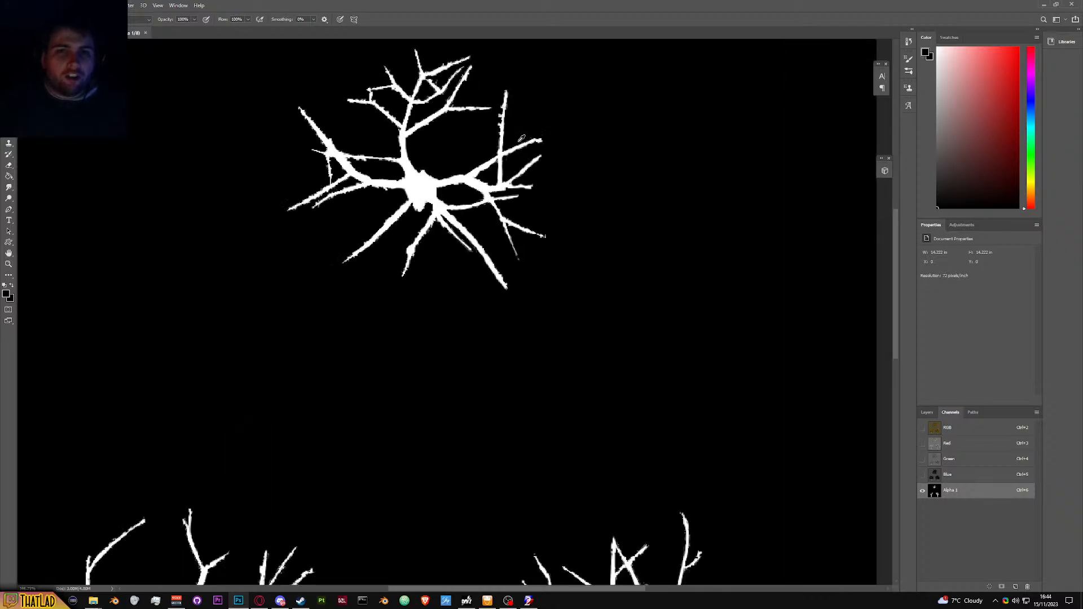
mouse_move(436, 138)
left_mouse_down()
mouse_move(415, 209)
mouse_move(423, 176)
mouse_move(411, 285)
left_mouse_up()
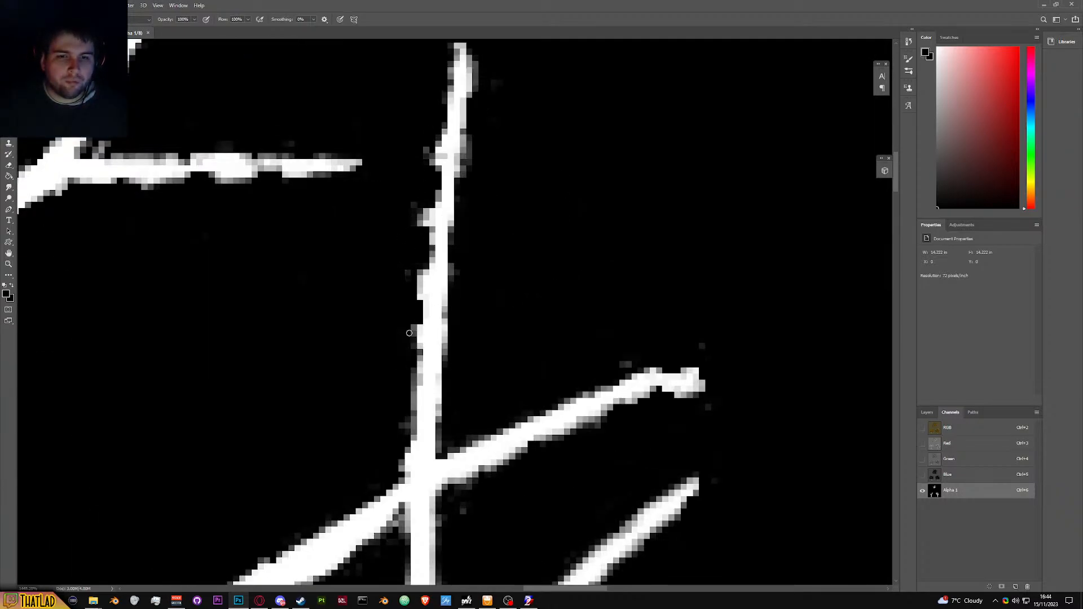
scroll(436, 334, "up", 2)
mouse_move(435, 242)
left_mouse_down()
mouse_move(417, 265)
mouse_move(415, 349)
mouse_move(402, 406)
left_mouse_up()
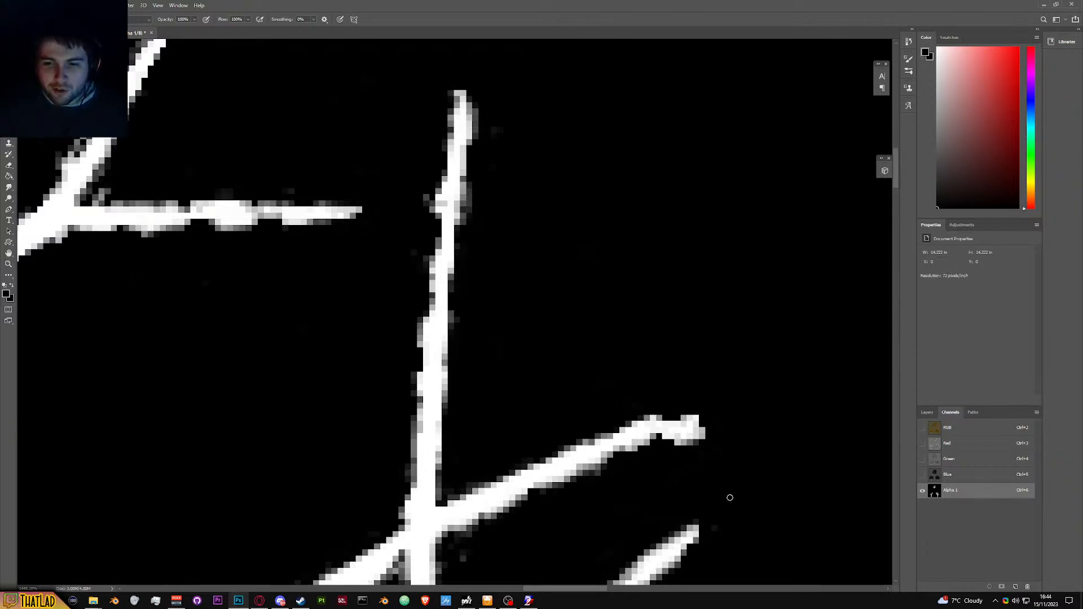
Step: Paint out the grey specks below the vertical branch's crossing and in the triangular gap beside it on the top-down tree
scroll(725, 497, "down", 1)
scroll(715, 464, "down", 1)
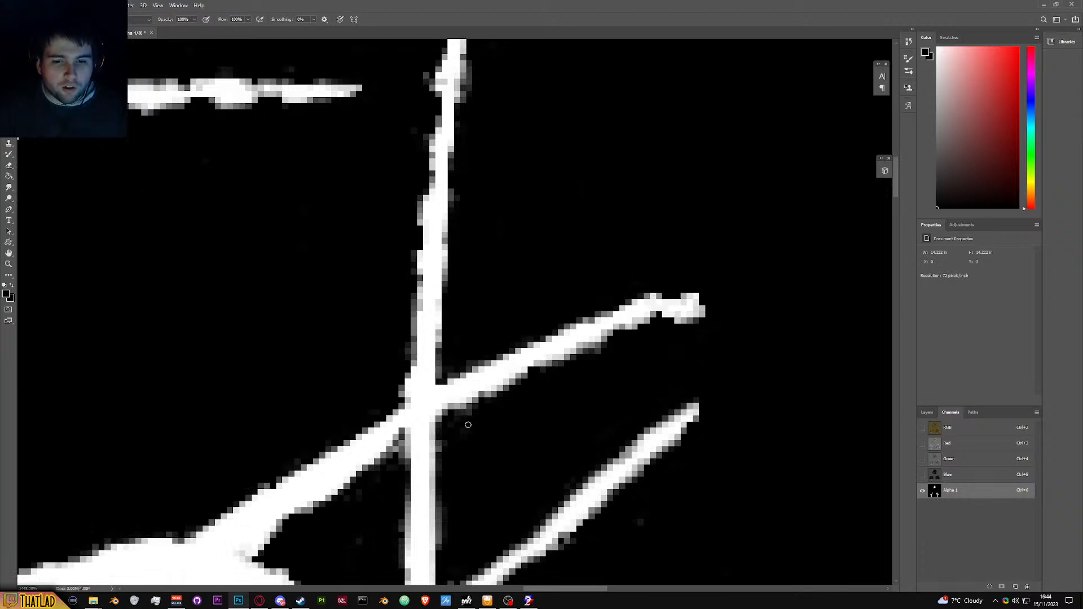
scroll(365, 511, "down", 1)
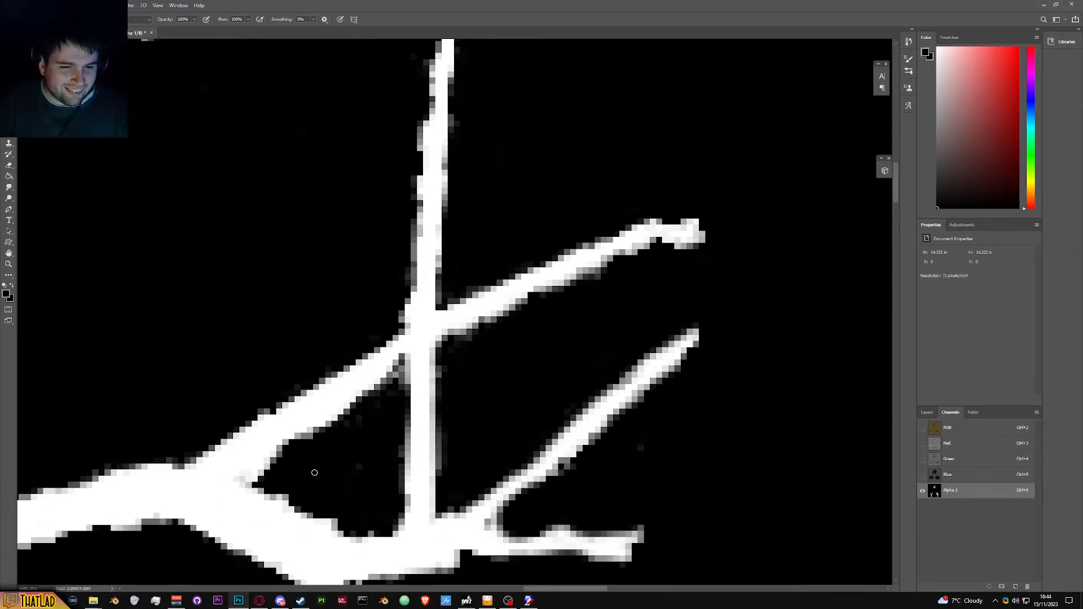
scroll(348, 443, "down", 10)
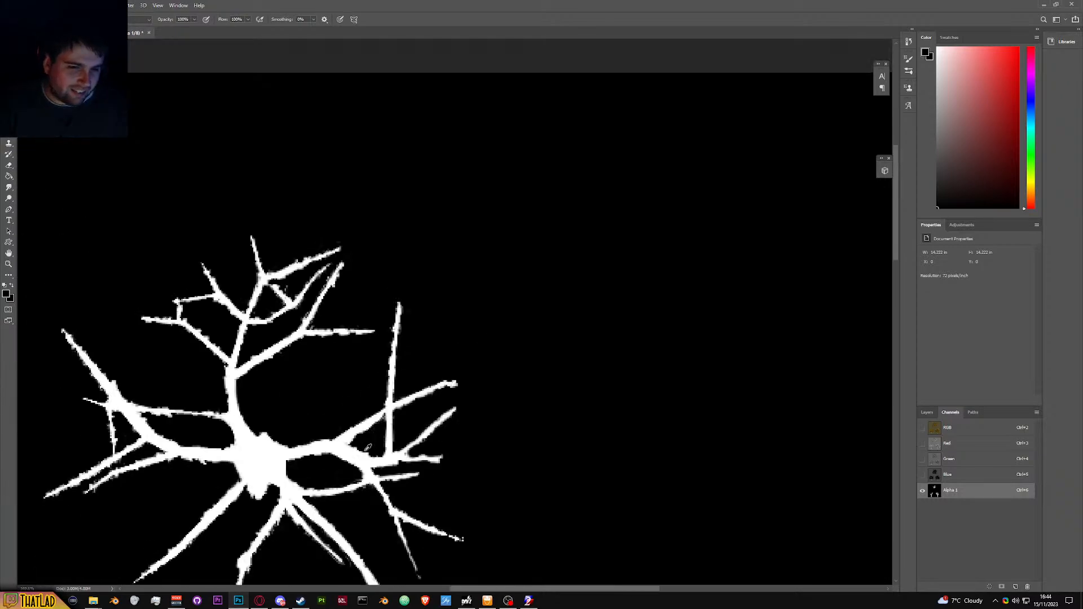
scroll(365, 451, "up", 6)
scroll(366, 453, "up", 3)
mouse_move(341, 446)
left_mouse_down()
mouse_move(420, 465)
mouse_move(367, 457)
mouse_move(295, 423)
mouse_move(291, 408)
mouse_move(427, 309)
mouse_move(329, 394)
mouse_move(289, 410)
mouse_move(305, 411)
mouse_move(428, 325)
mouse_move(372, 410)
mouse_move(316, 422)
mouse_move(336, 441)
mouse_move(395, 452)
mouse_move(343, 447)
mouse_move(297, 407)
mouse_move(387, 450)
left_mouse_up()
scroll(364, 496, "down", 6)
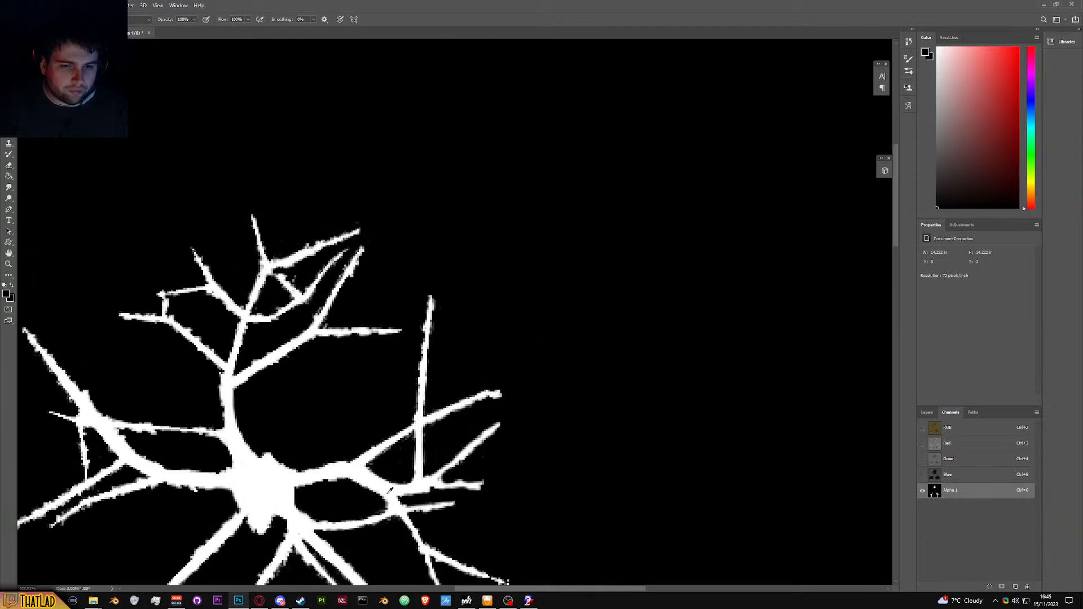
scroll(345, 513, "up", 3)
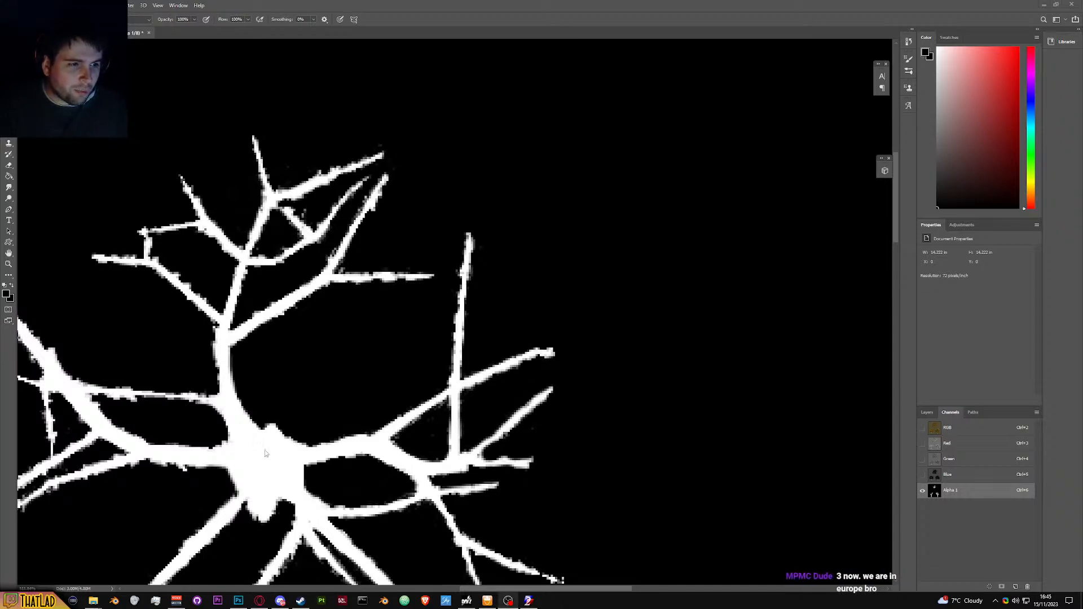
scroll(293, 433, "down", 2)
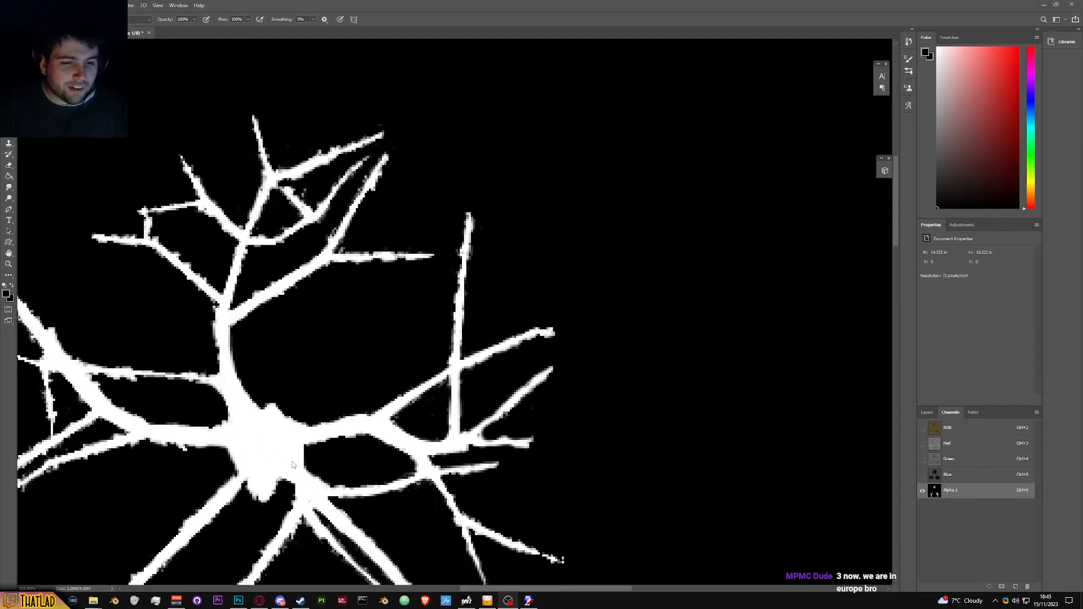
Step: Paint out the stray specks around the outer twigs in the upper part of the top-down tree with black
scroll(249, 481, "up", 1)
scroll(180, 434, "down", 3)
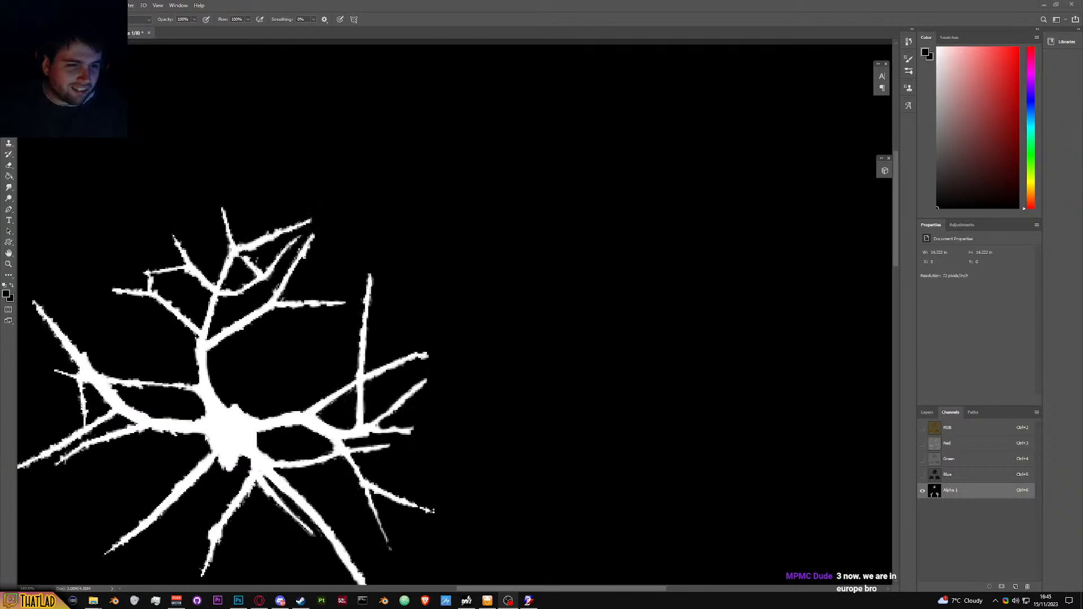
scroll(229, 275, "up", 4)
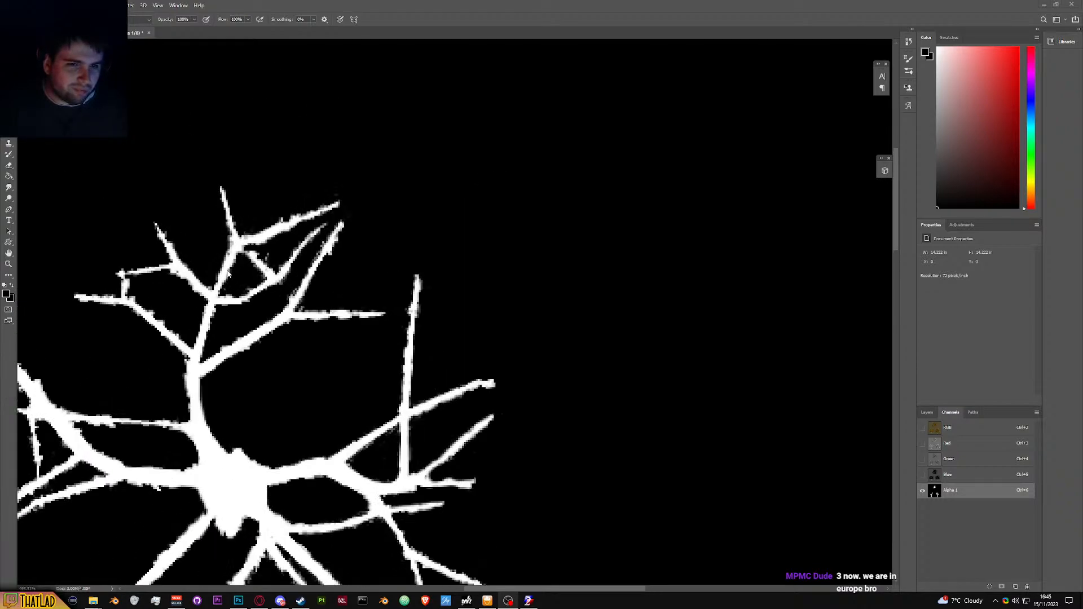
mouse_move(128, 265)
left_mouse_down()
mouse_move(192, 320)
mouse_move(128, 271)
mouse_move(167, 302)
left_mouse_up()
left_click_drag(301, 240, 298, 250)
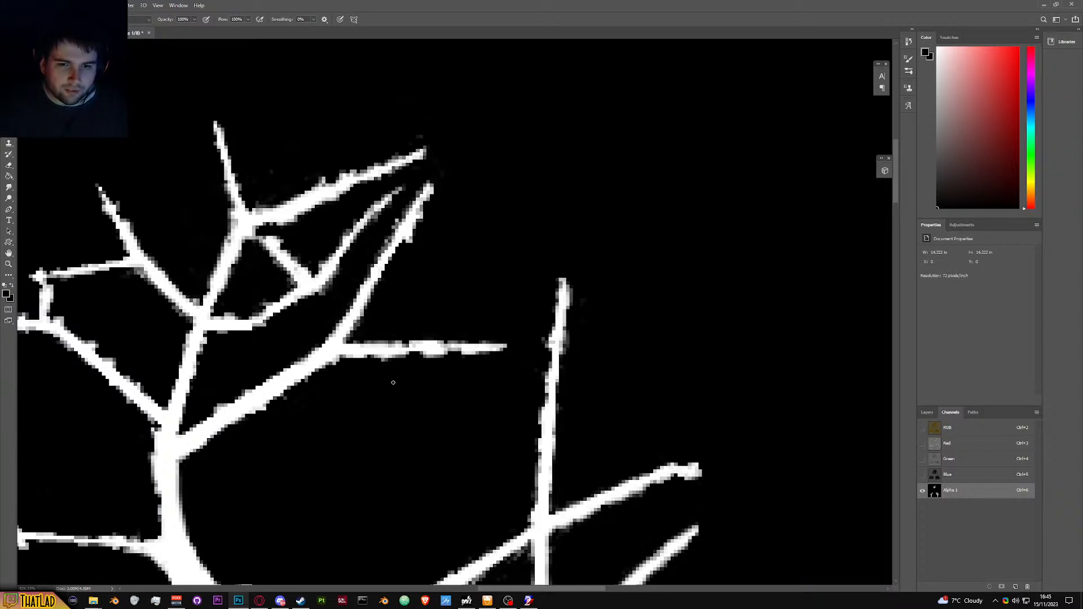
scroll(585, 315, "down", 5)
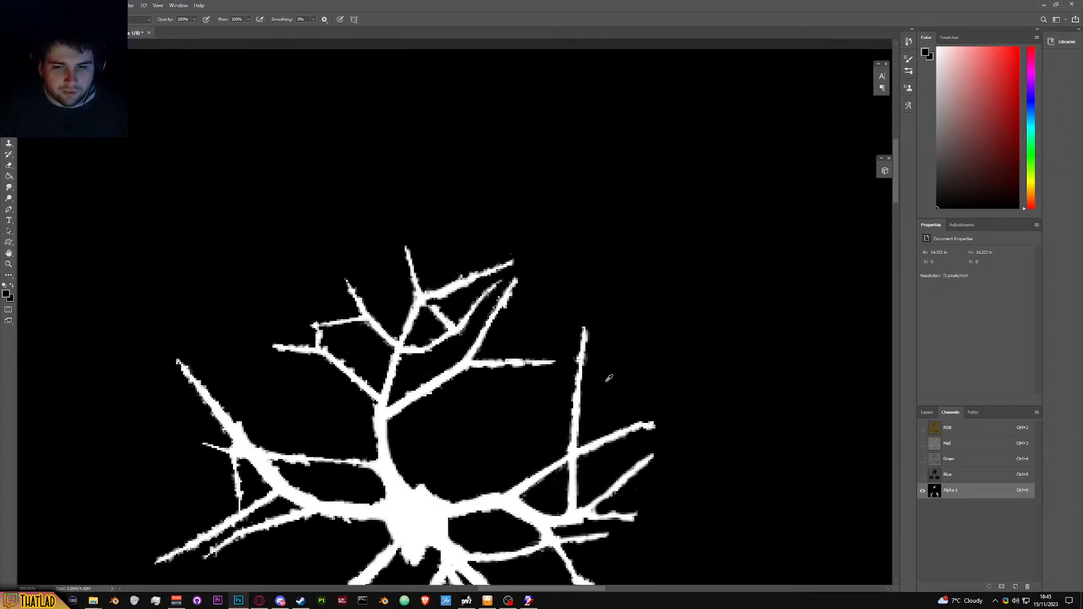
Step: Remove the broken pixels at the tip of the top-down tree's lower-right side branch and clean its edges with black
scroll(623, 459, "up", 4)
scroll(612, 450, "up", 2)
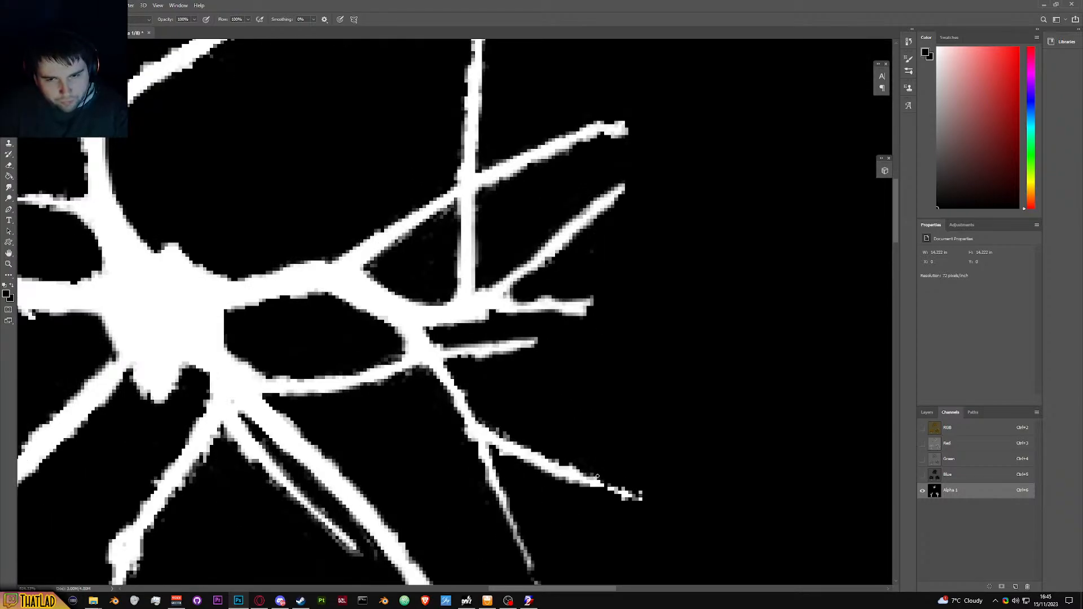
mouse_move(616, 490)
left_mouse_down()
mouse_move(644, 492)
mouse_move(629, 514)
mouse_move(635, 497)
mouse_move(618, 475)
mouse_move(582, 483)
mouse_move(620, 499)
left_mouse_up()
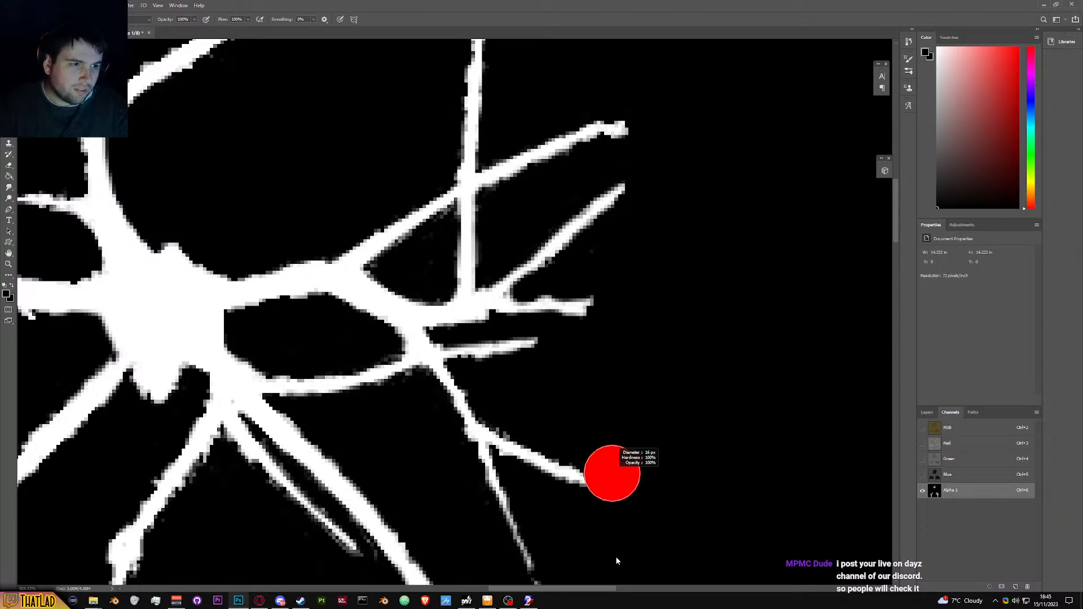
left_click_drag(617, 560, 626, 536)
mouse_move(646, 441)
left_mouse_down()
mouse_move(605, 491)
mouse_move(583, 488)
left_mouse_up()
left_click_drag(501, 451, 596, 489)
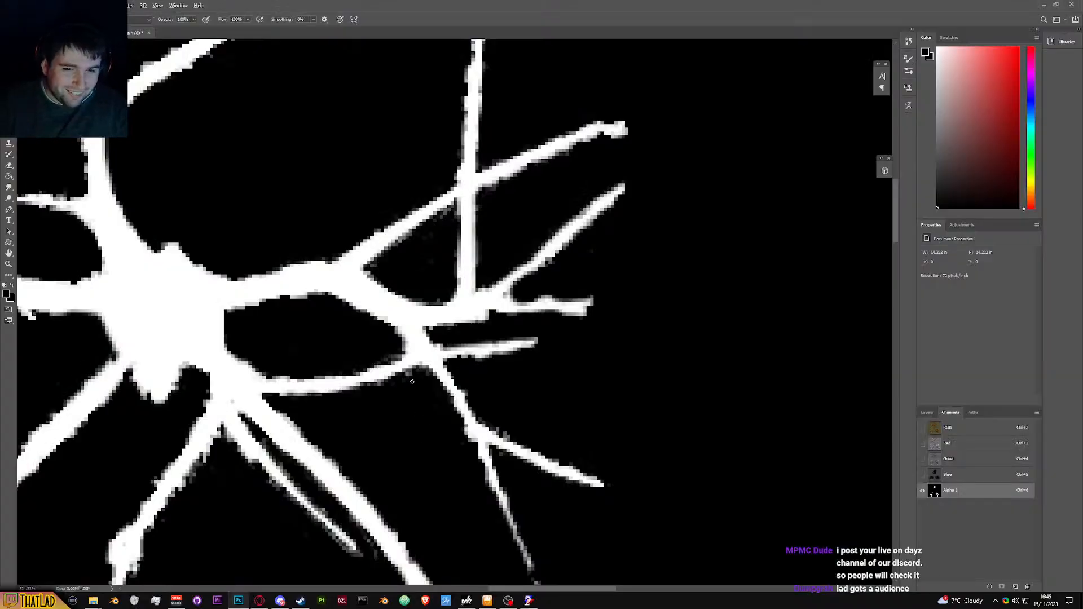
Step: Check the top-down tree's lower branches for leftover specks, and compare the whole Alpha 1 mask with the RGB image
scroll(288, 471, "down", 3)
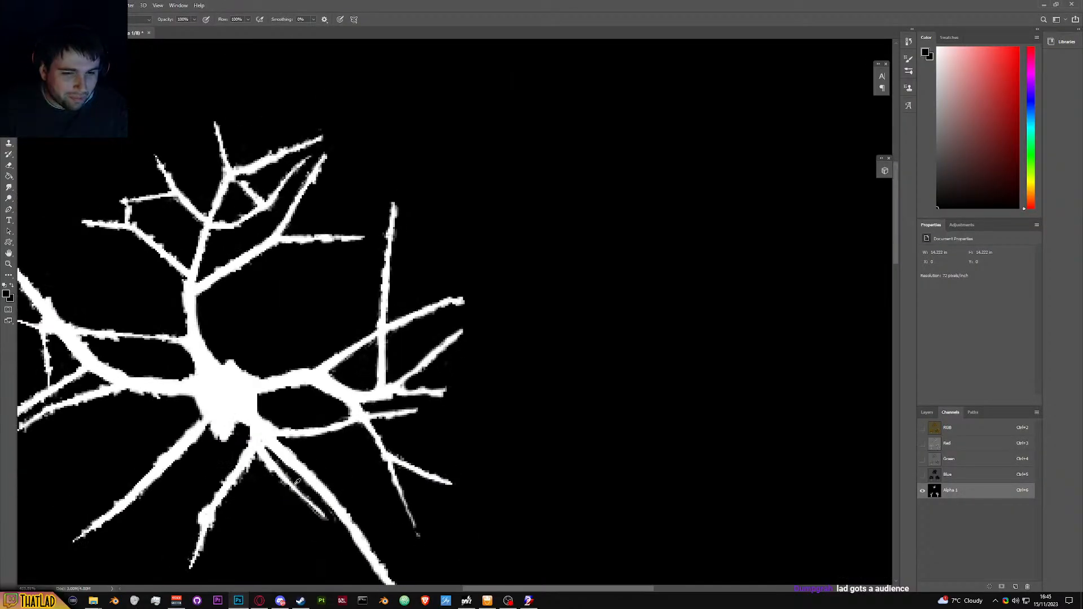
scroll(321, 514, "up", 5)
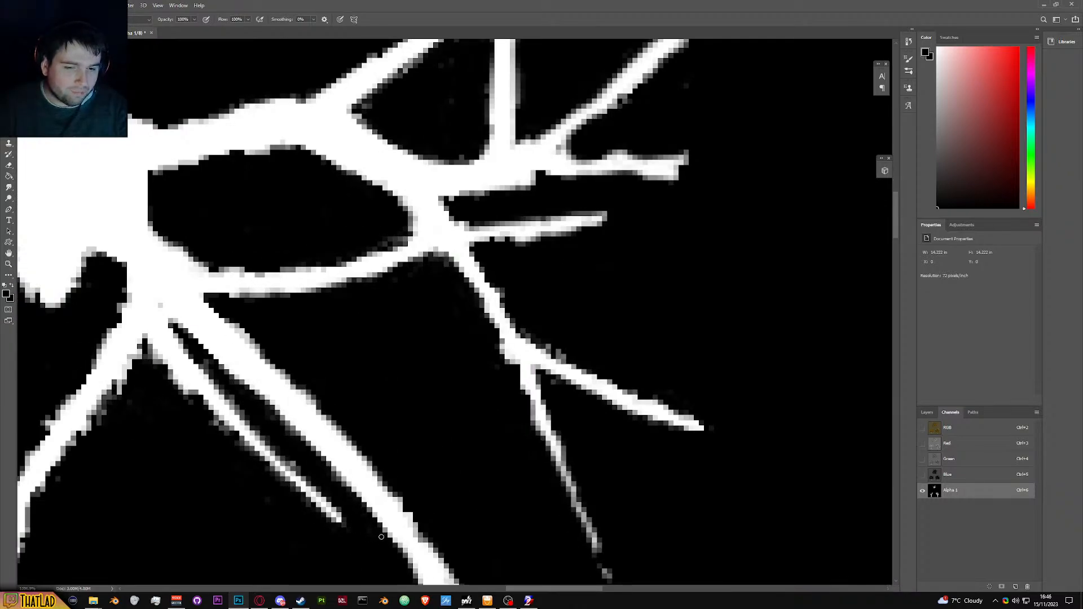
scroll(292, 530, "down", 4)
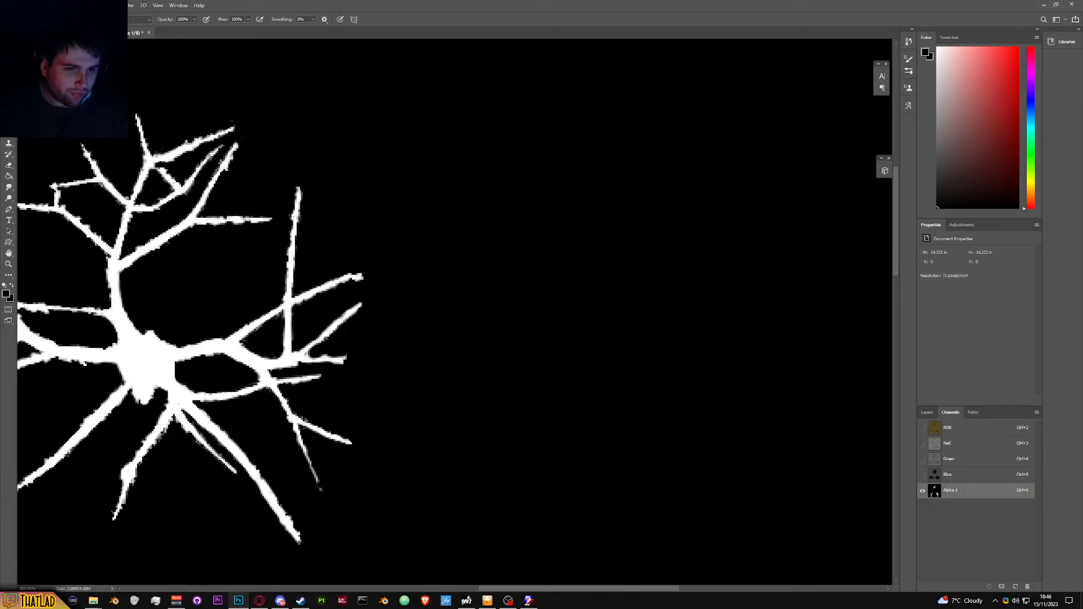
scroll(142, 456, "up", 3)
scroll(117, 520, "down", 2)
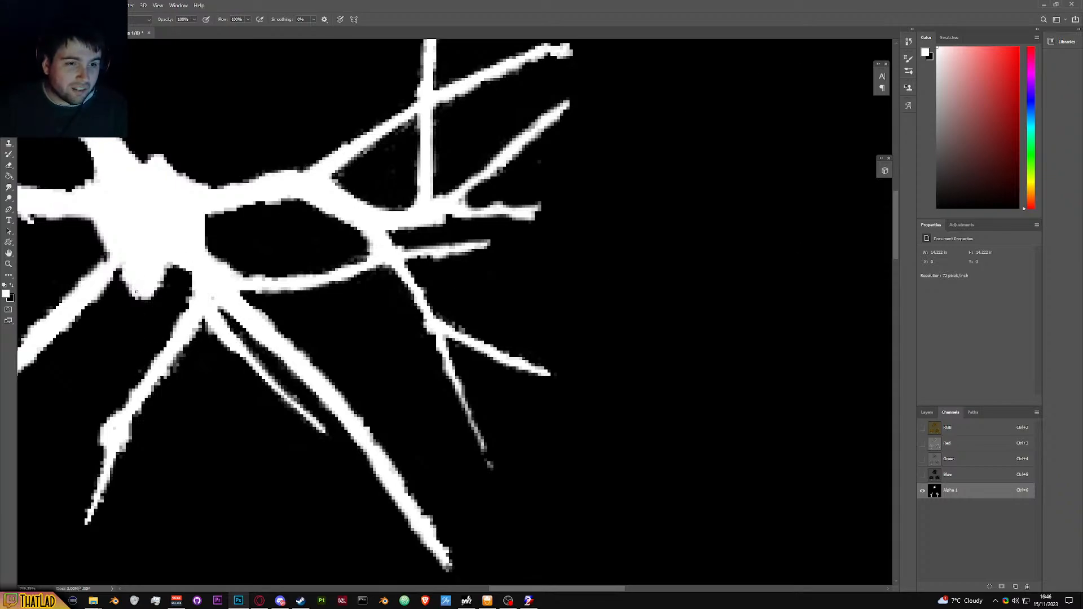
scroll(267, 276, "down", 5)
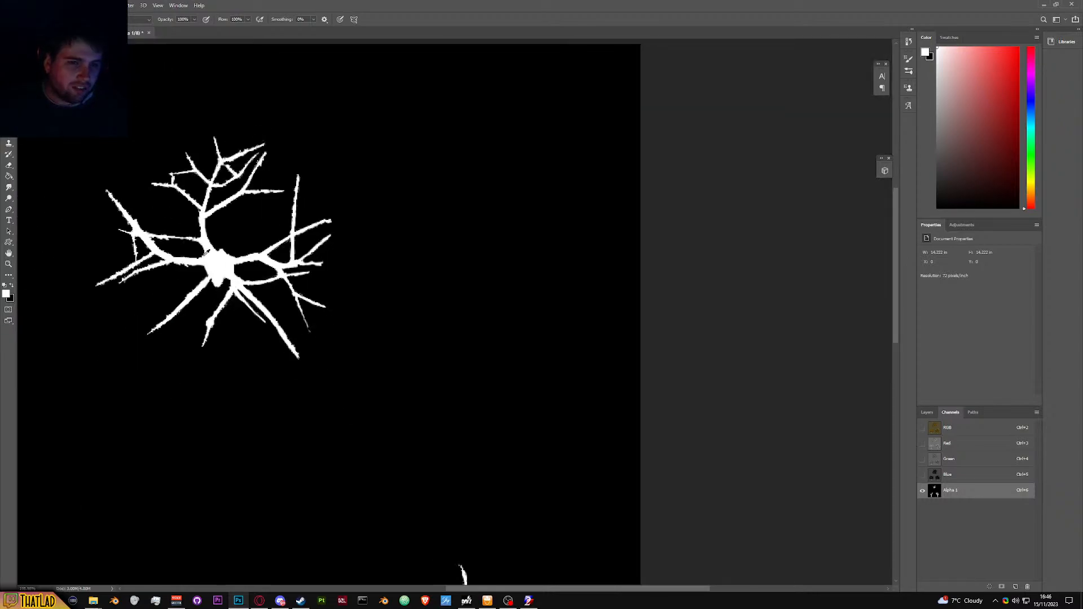
scroll(285, 284, "down", 3)
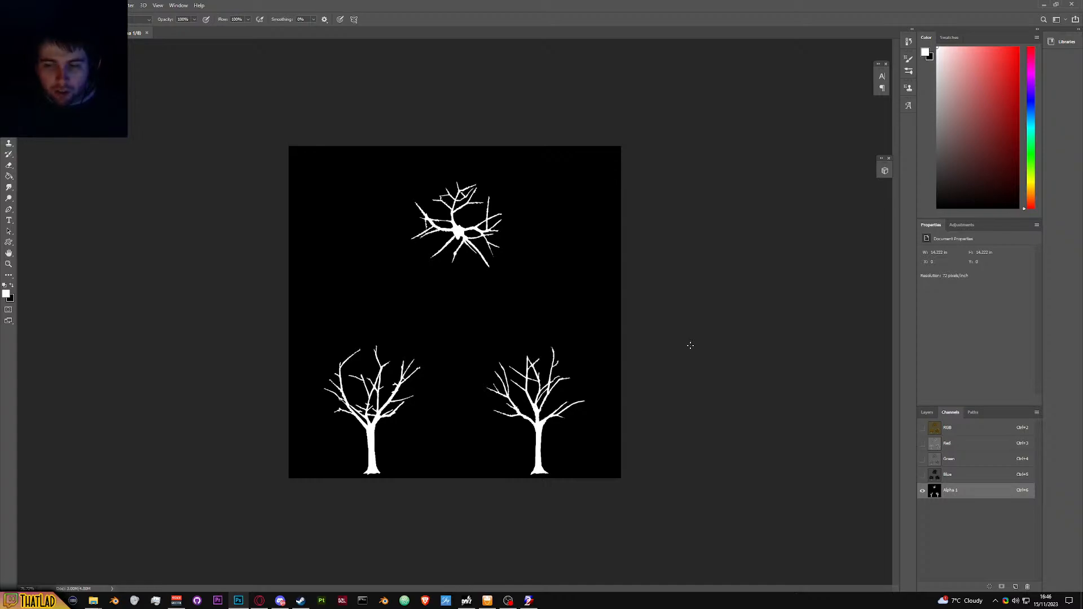
left_click(968, 429)
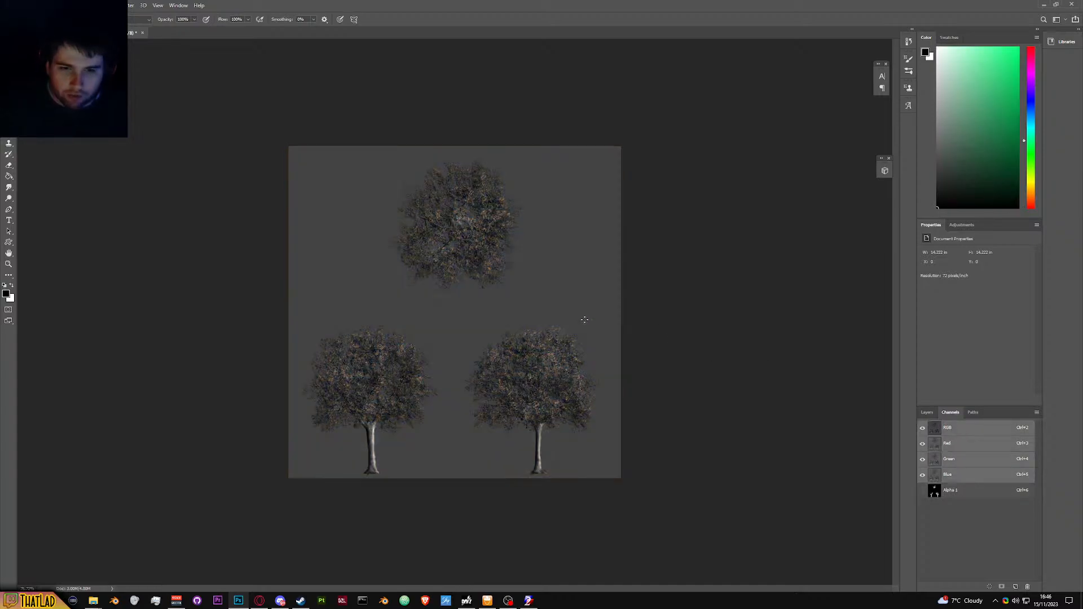
left_click(976, 492)
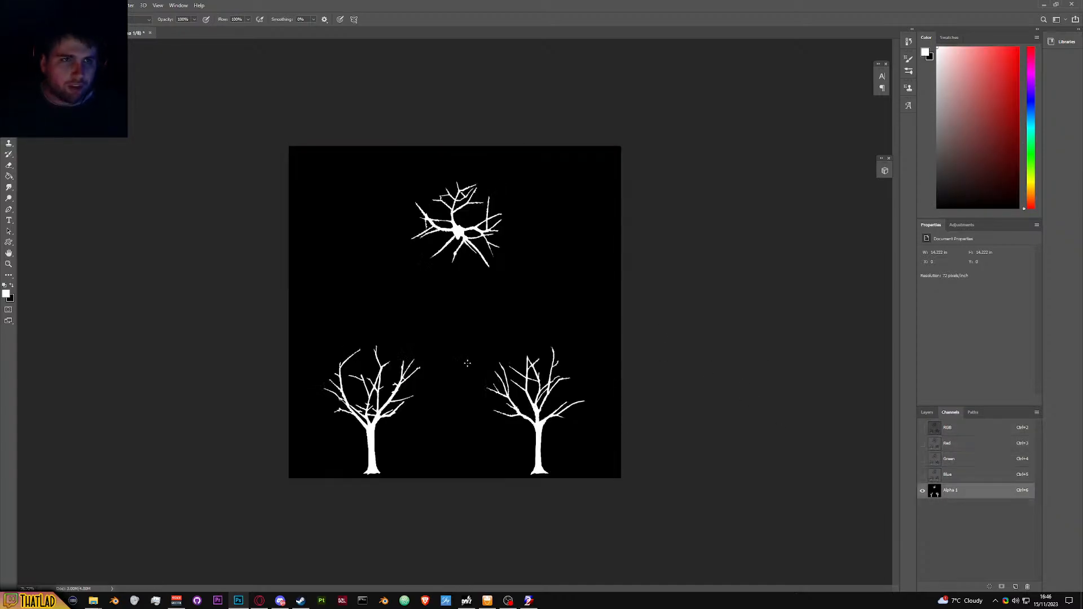
scroll(467, 363, "up", 2)
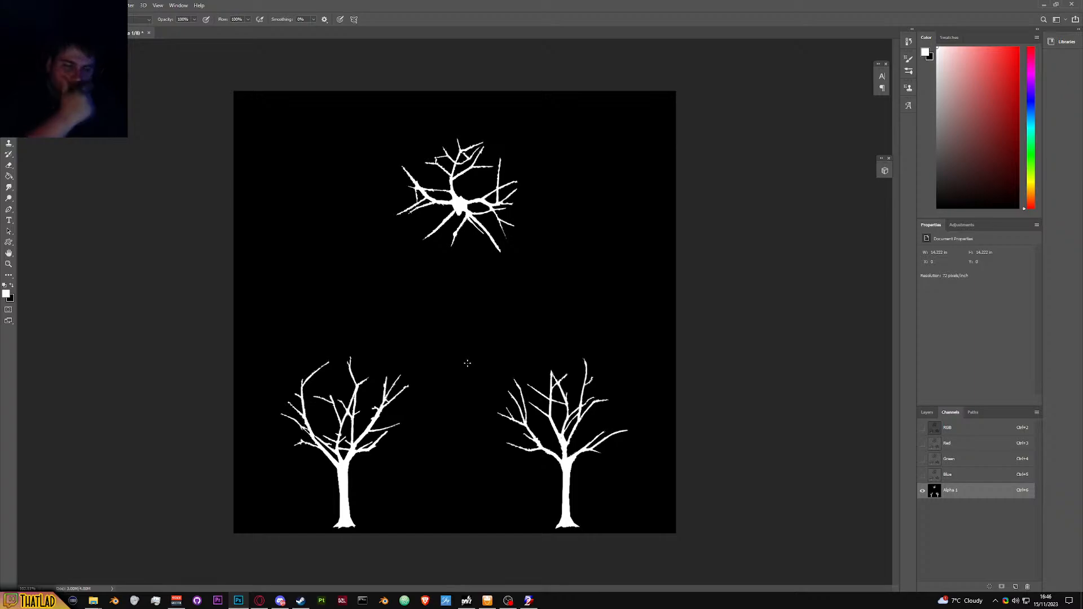
Step: Fade the branches of all three tree views to grey with a large Eraser at reduced opacity and save the texture
left_click(9, 166)
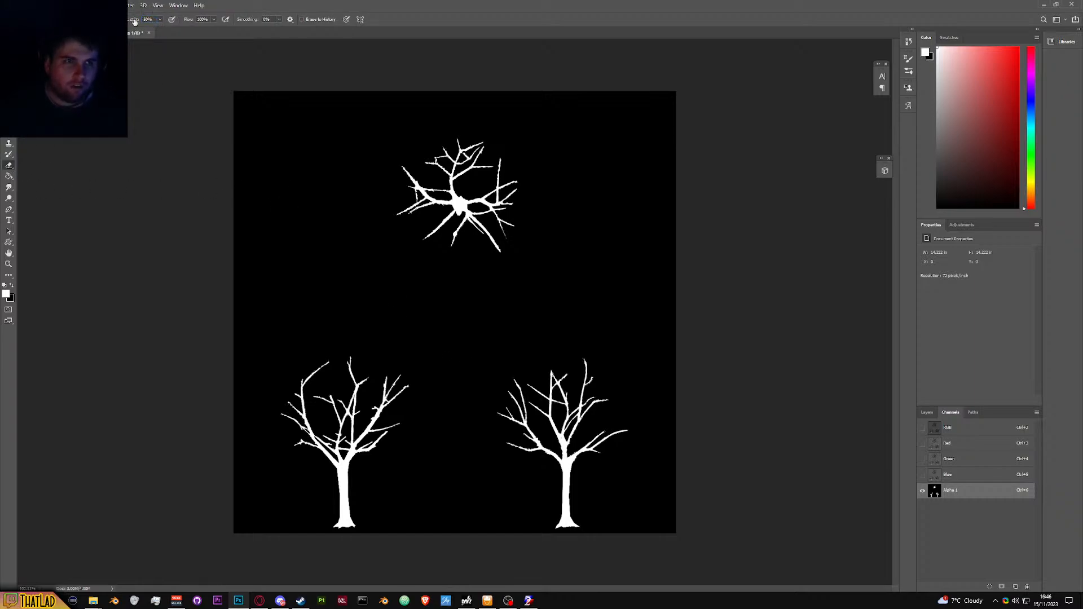
right_click(346, 171, "alt")
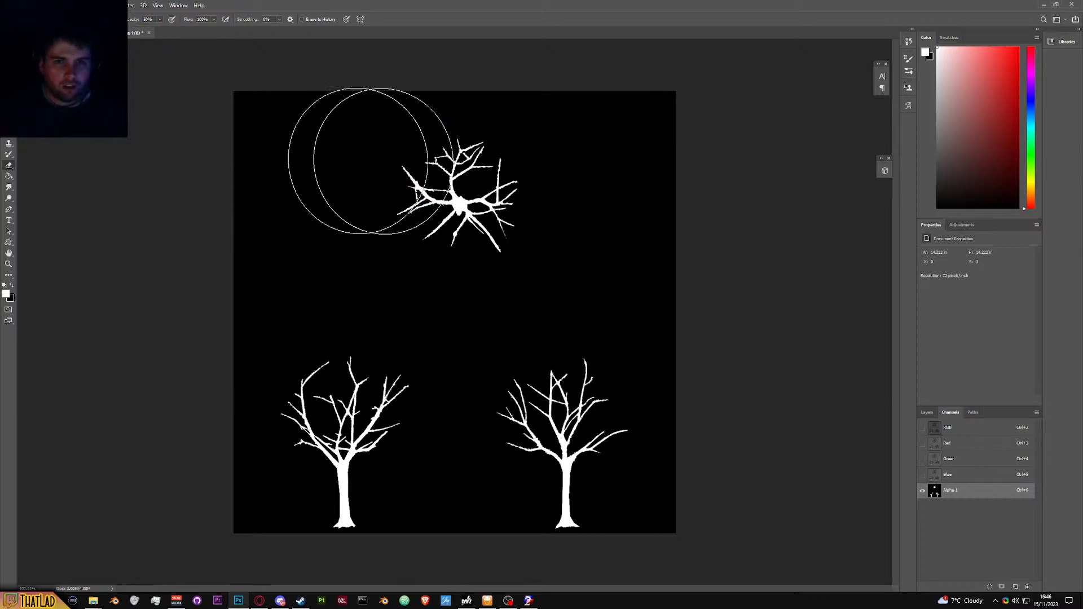
left_click_drag(312, 150, 647, 189)
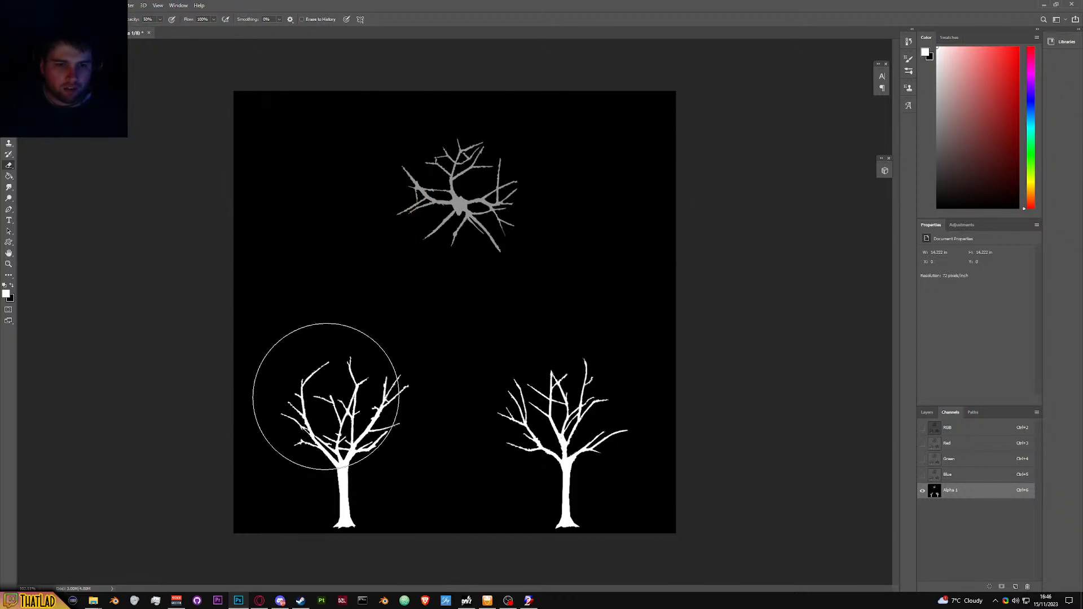
mouse_move(341, 396)
left_mouse_down()
mouse_move(310, 387)
mouse_move(661, 393)
left_mouse_up()
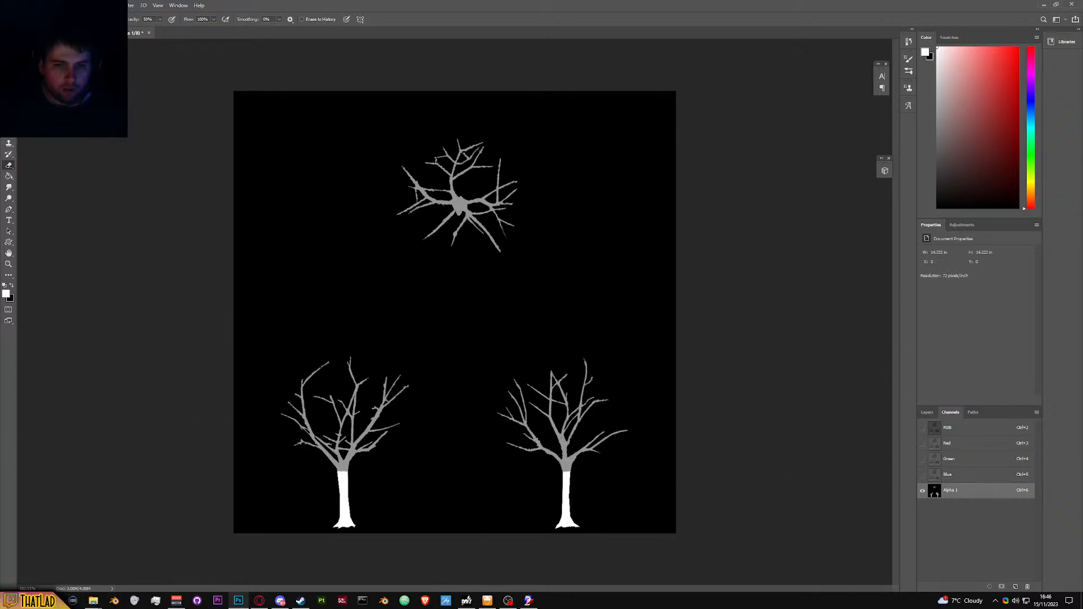
key("ctrl+s")
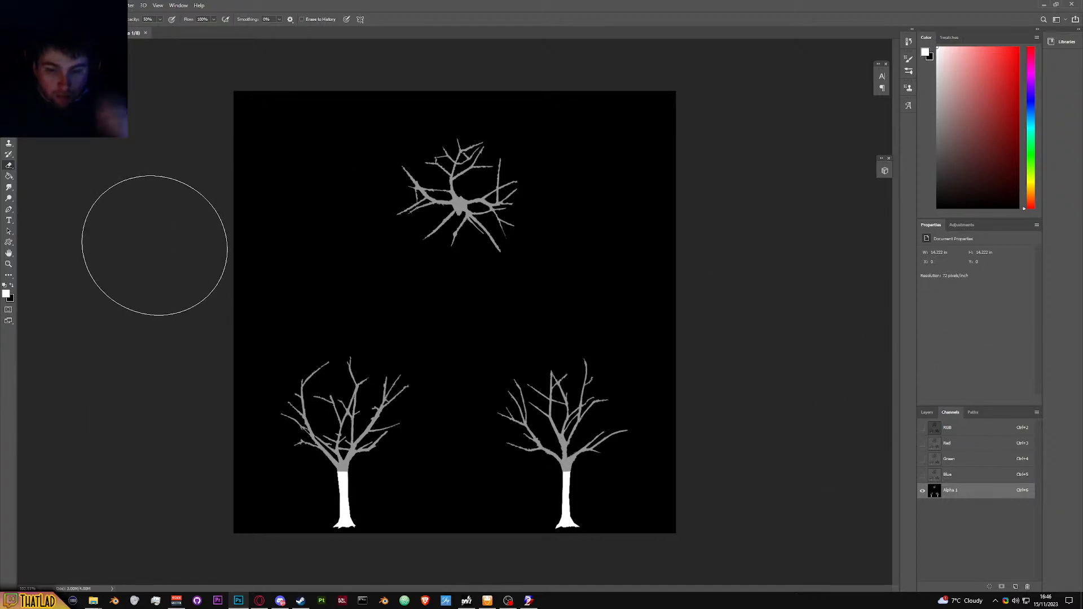
Step: Switch to File Explorer and preview t_malusdomestica_2s_lod4_ca.paa from the WinterChernarusV2Plants_Trees_Winter folder
left_click(93, 600)
scroll(502, 424, "down", 20)
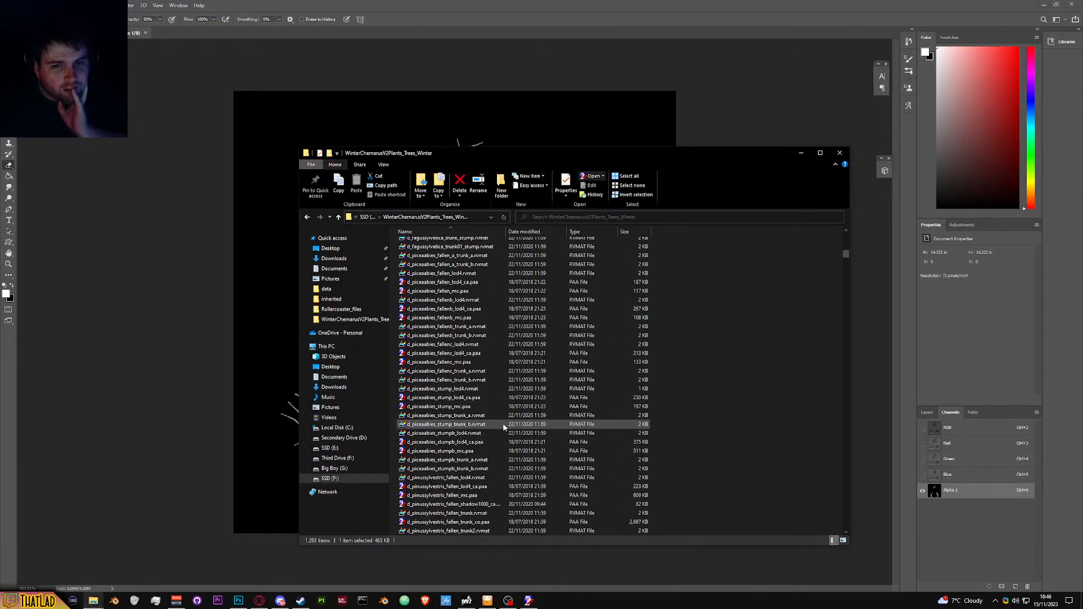
scroll(503, 426, "down", 20)
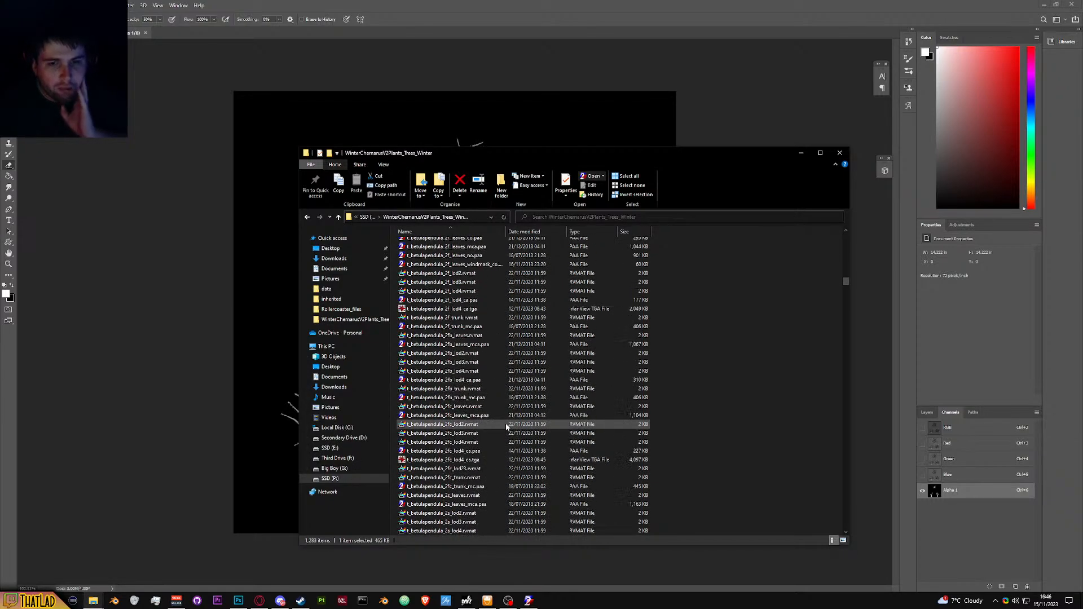
scroll(505, 423, "down", 20)
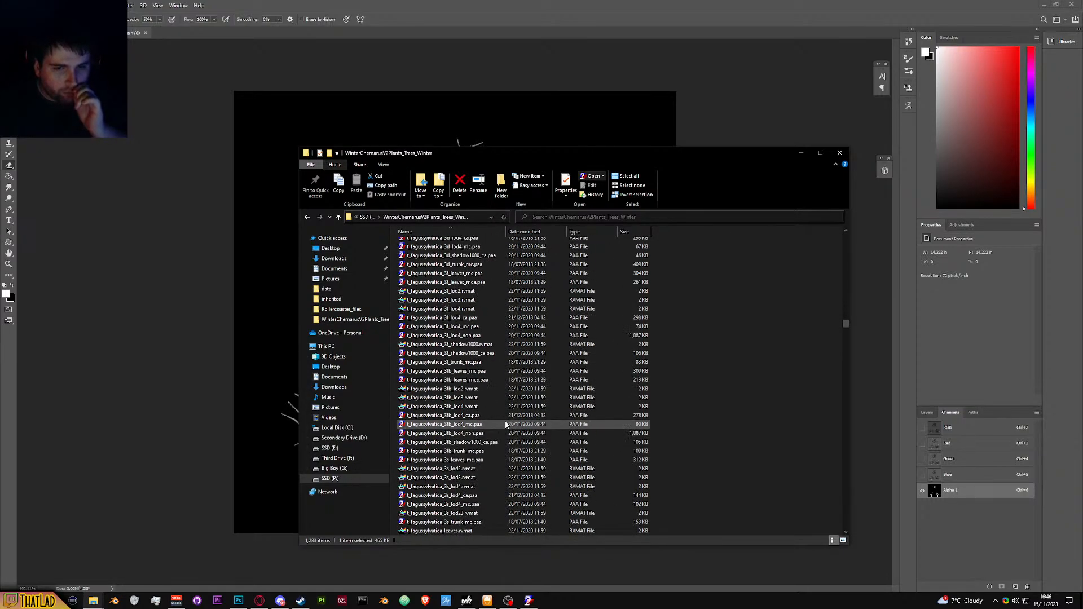
scroll(506, 424, "down", 20)
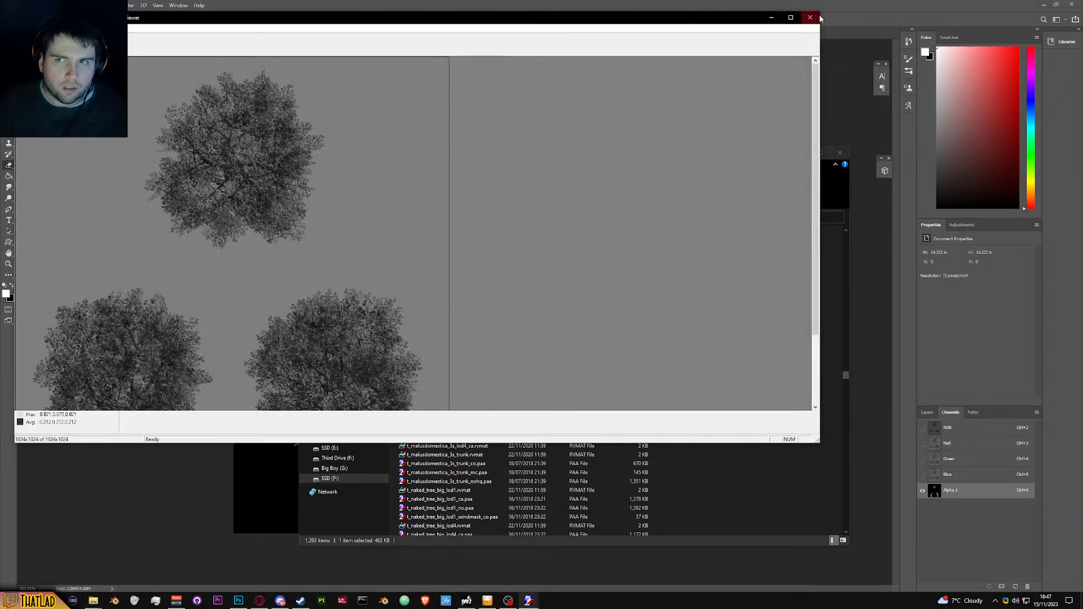
left_click(818, 18)
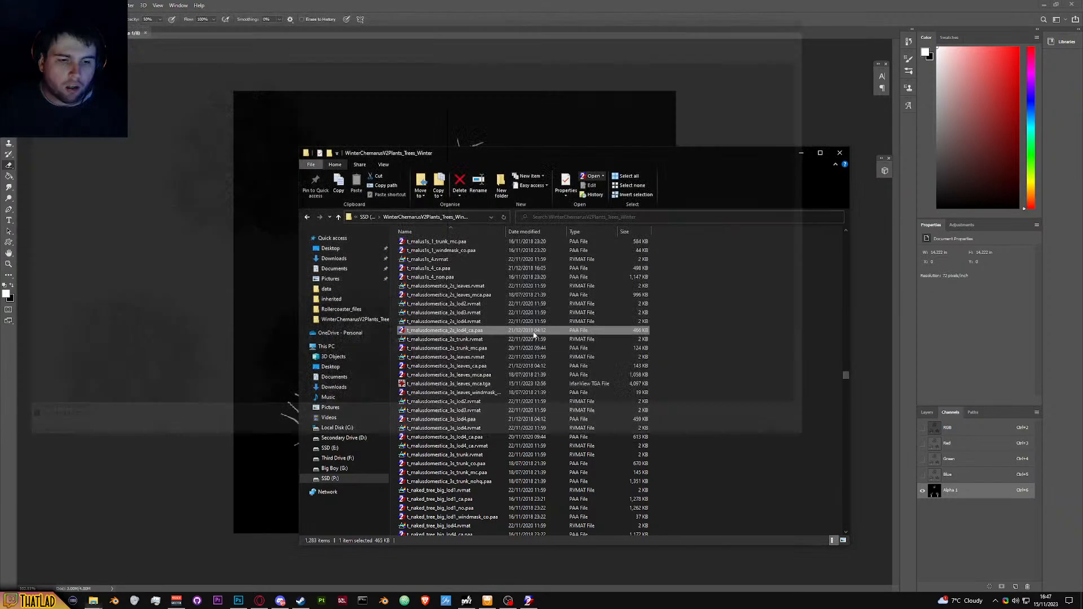
Step: Copy t_malusdomestica_2s_lod4_ca.tga from the DZ\plants\tree\data folder into the WinterChernarusV2Plants_Trees_Winter folder
mouse_move(93, 600)
left_click(134, 553)
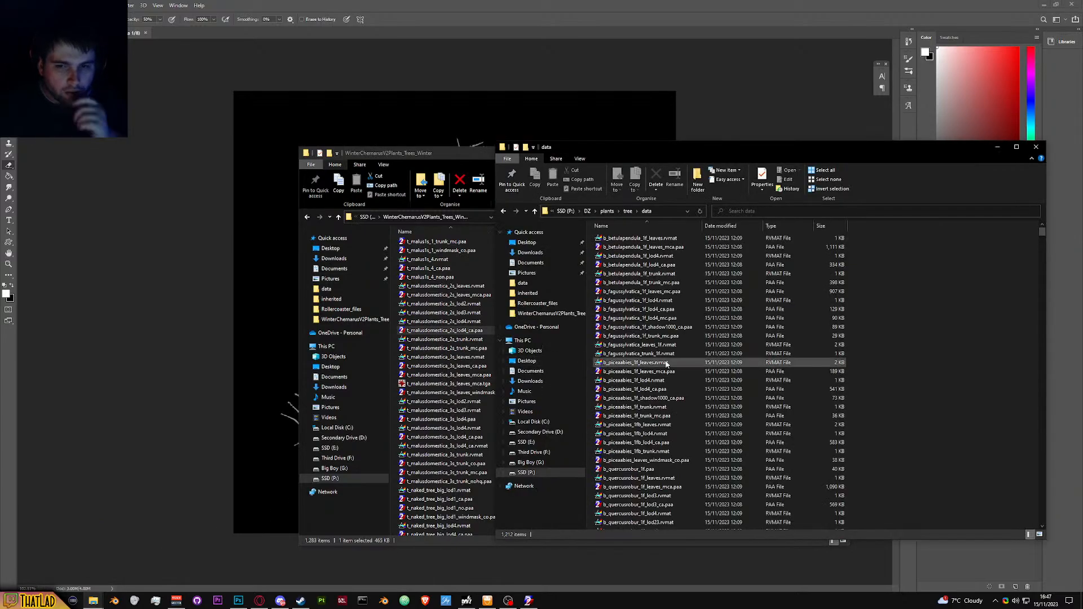
scroll(679, 398, "down", 20)
scroll(680, 393, "down", 20)
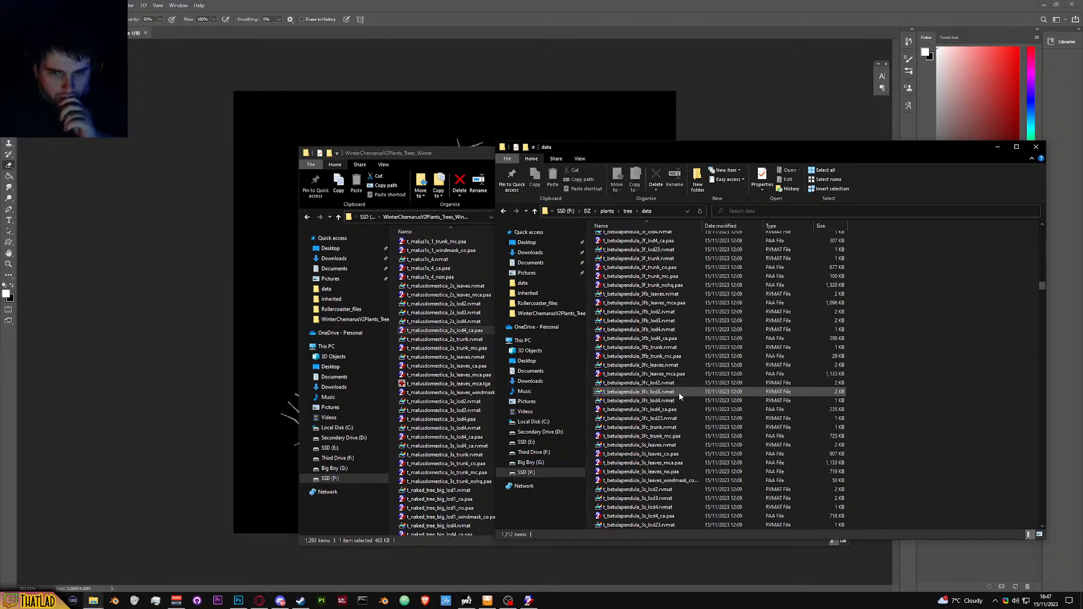
scroll(683, 397, "up", 8)
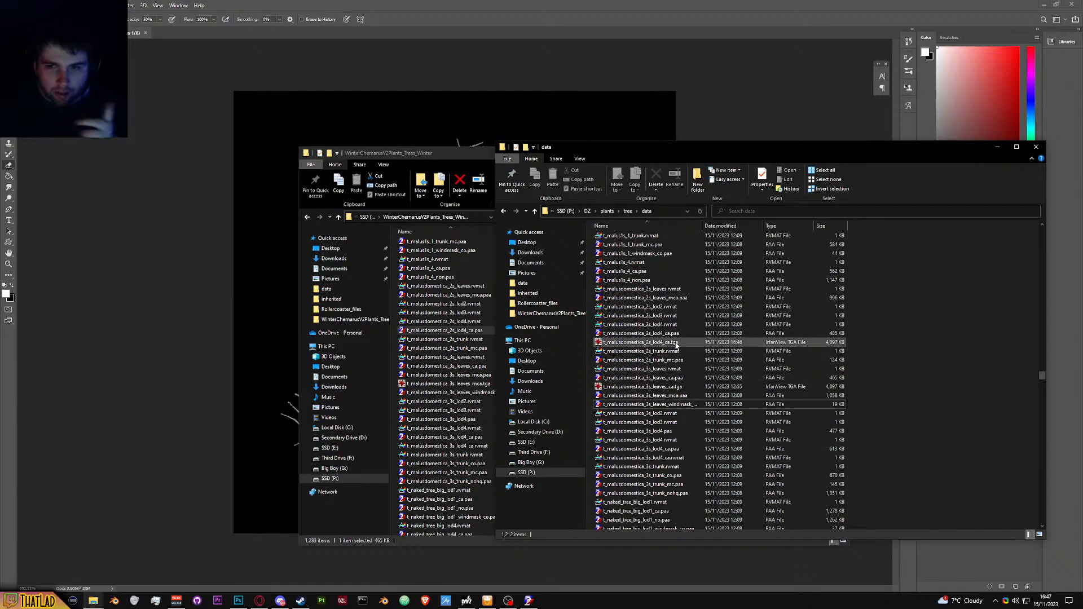
left_click(677, 343)
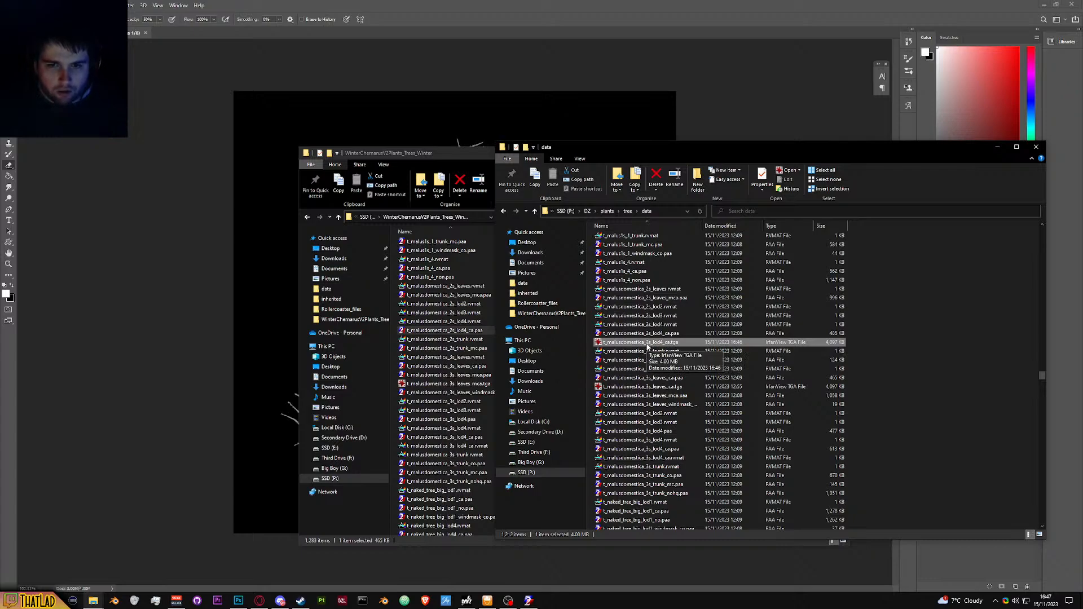
left_click(437, 157)
key("ctrl+v")
left_click(791, 397)
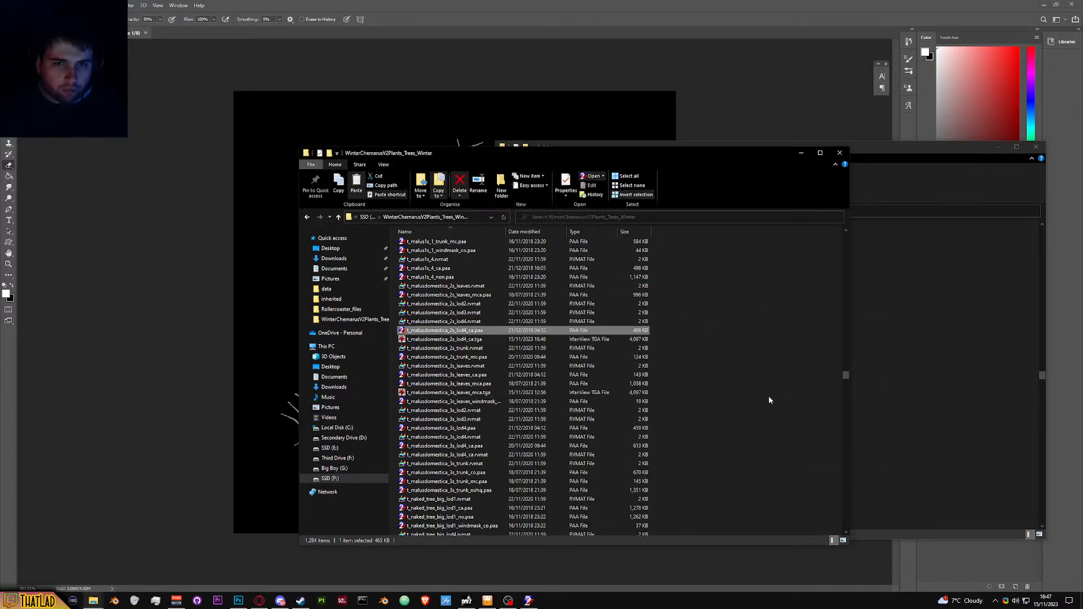
Step: Switch to DayZ Tools and open the Image To PAA converter
left_click(467, 601)
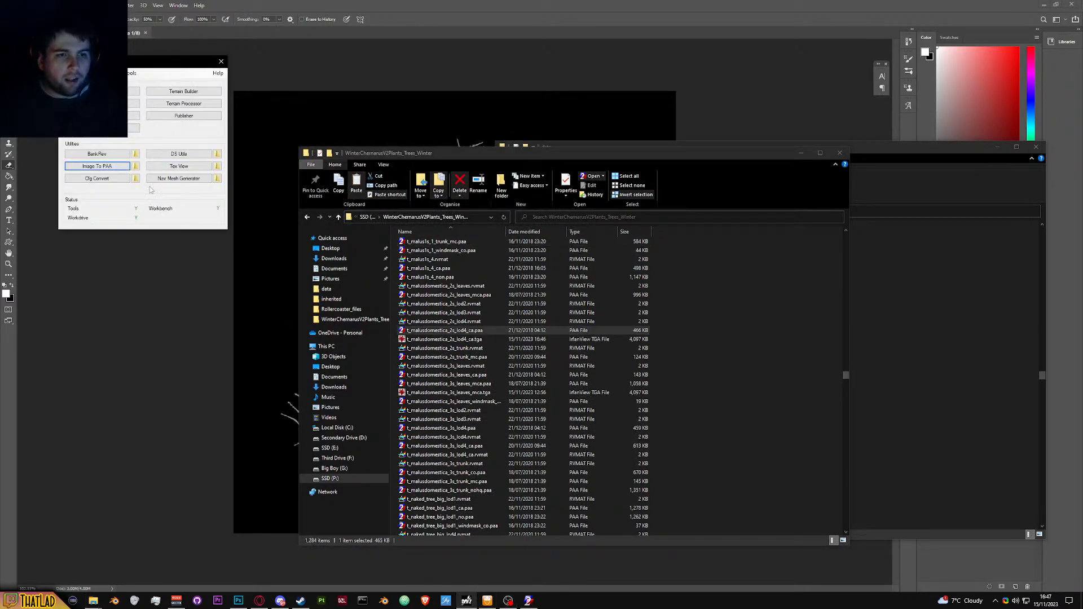
left_click(92, 166)
left_click(334, 70)
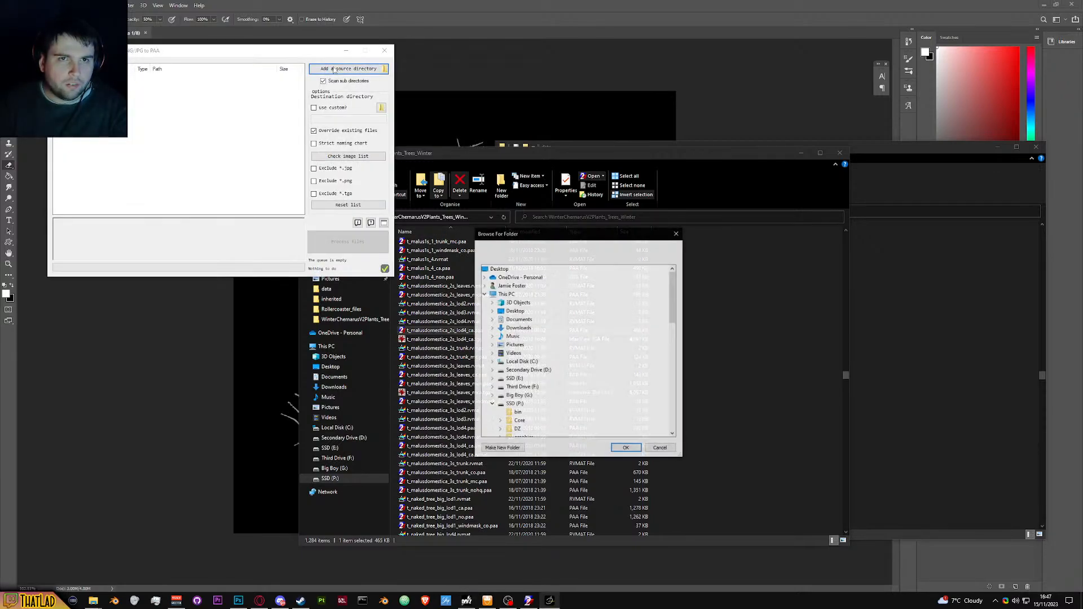
scroll(567, 380, "down", 5)
scroll(581, 384, "up", 3)
scroll(581, 383, "down", 3)
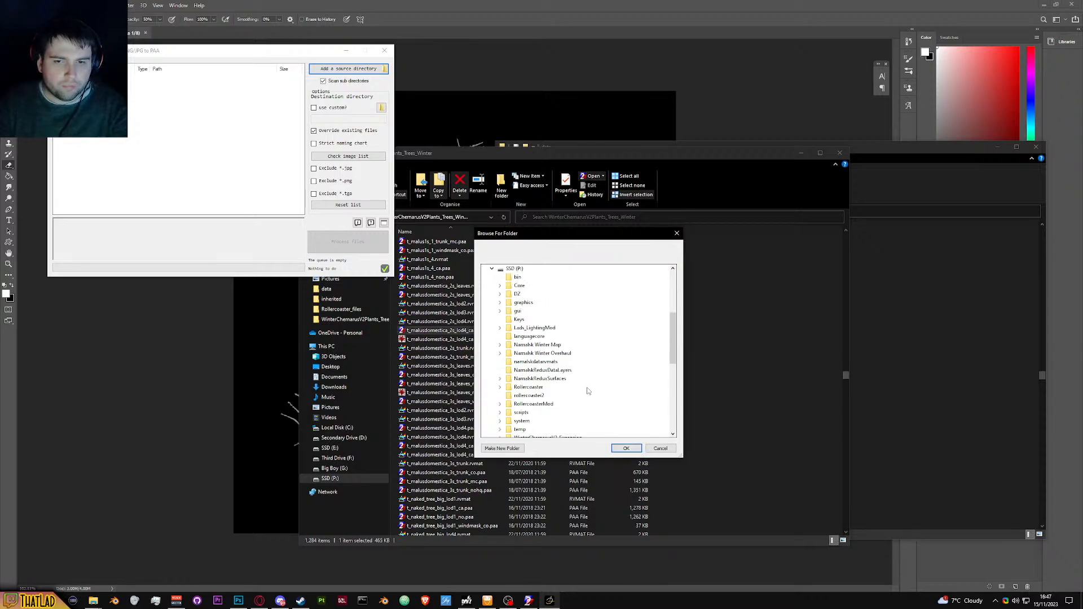
left_click(658, 452)
scroll(499, 377, "down", 20)
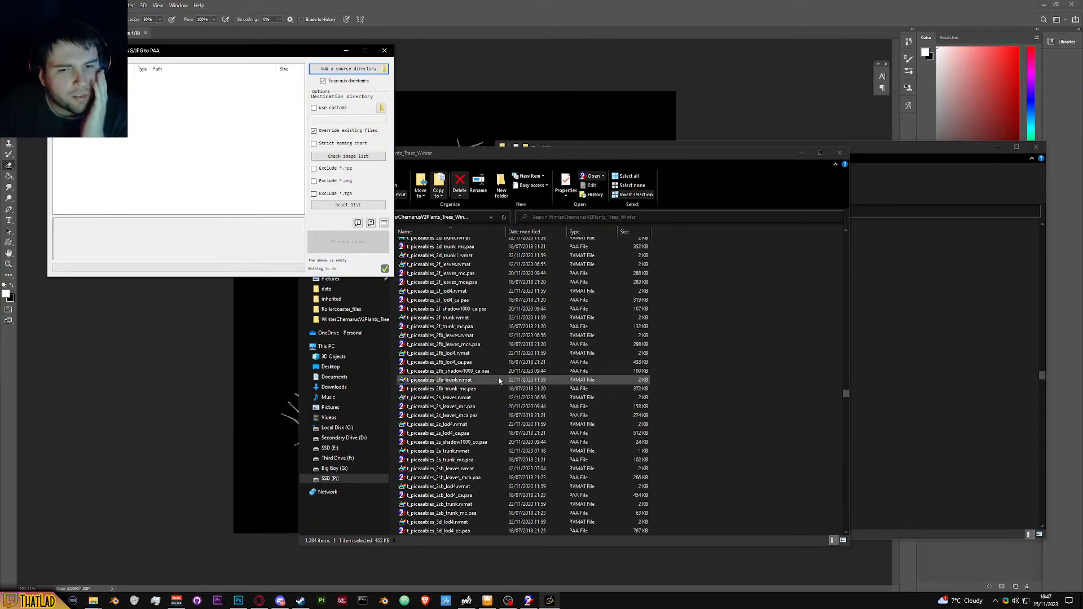
Step: Switch to File Explorer, preview t_pinussylvestris_2s_lod4_ca.tga and permanently delete it from the WinterChernarusV2Plants_Trees_Winter folder
double_click(473, 415)
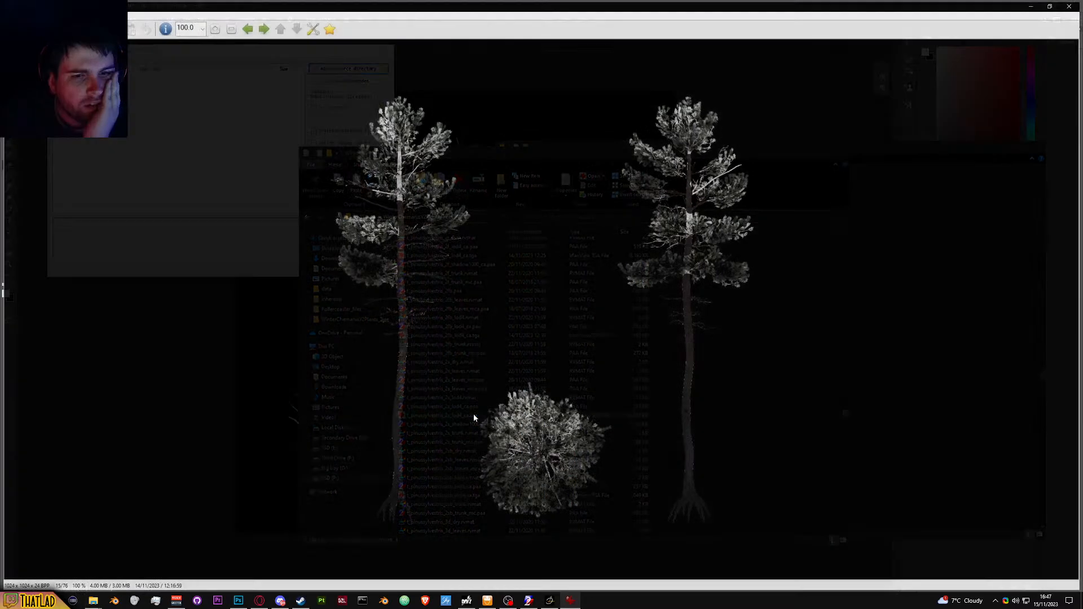
key("Escape")
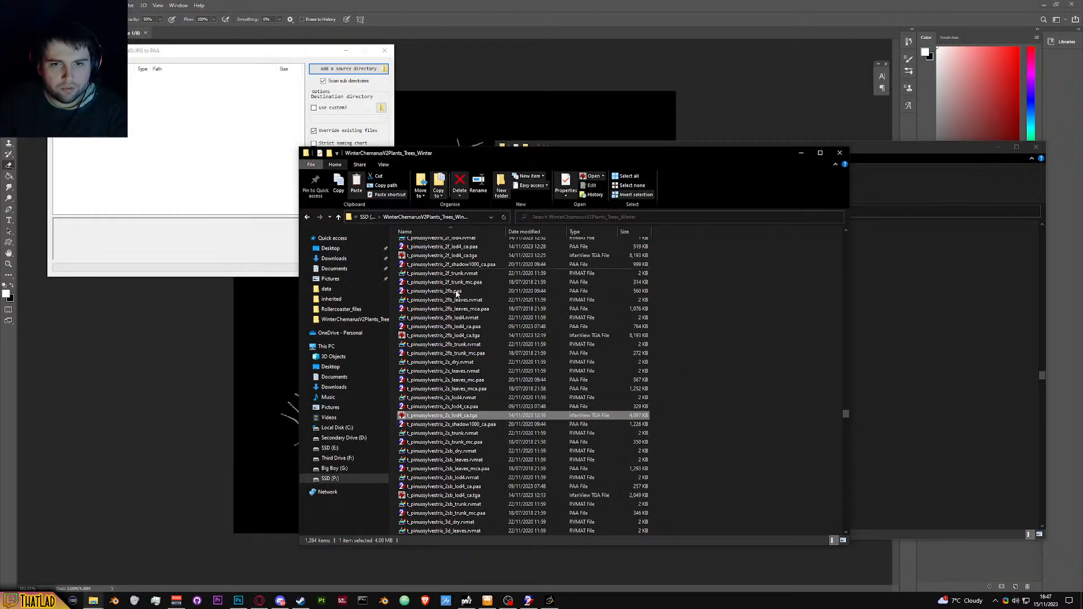
key("Delete")
left_click(565, 342)
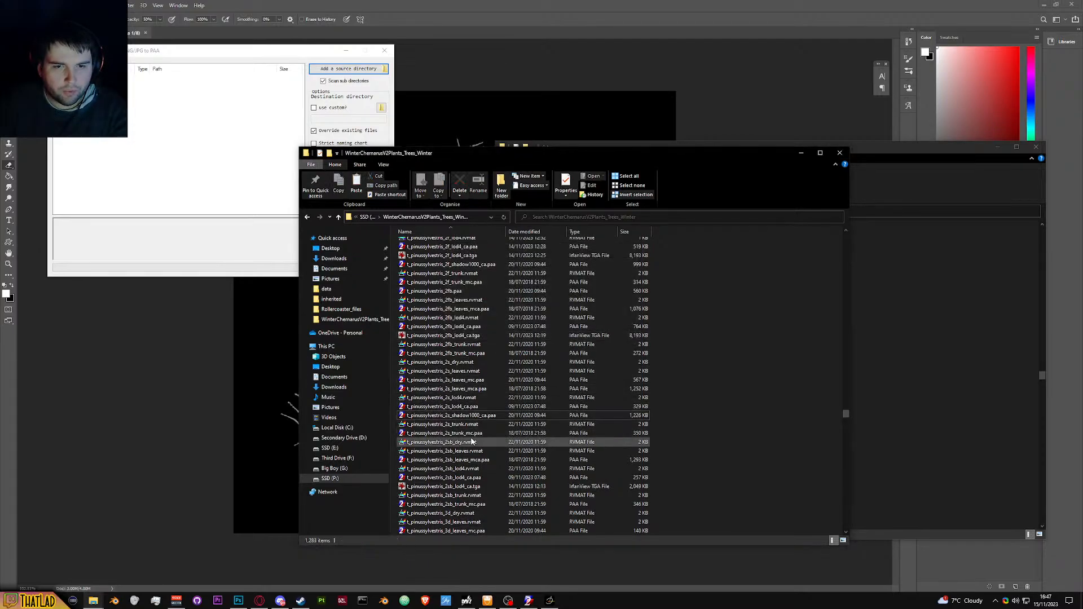
Step: Preview t_pinussylvestris_2sb_lod4_ca.tga and permanently delete it from the winter trees folder
double_click(476, 485)
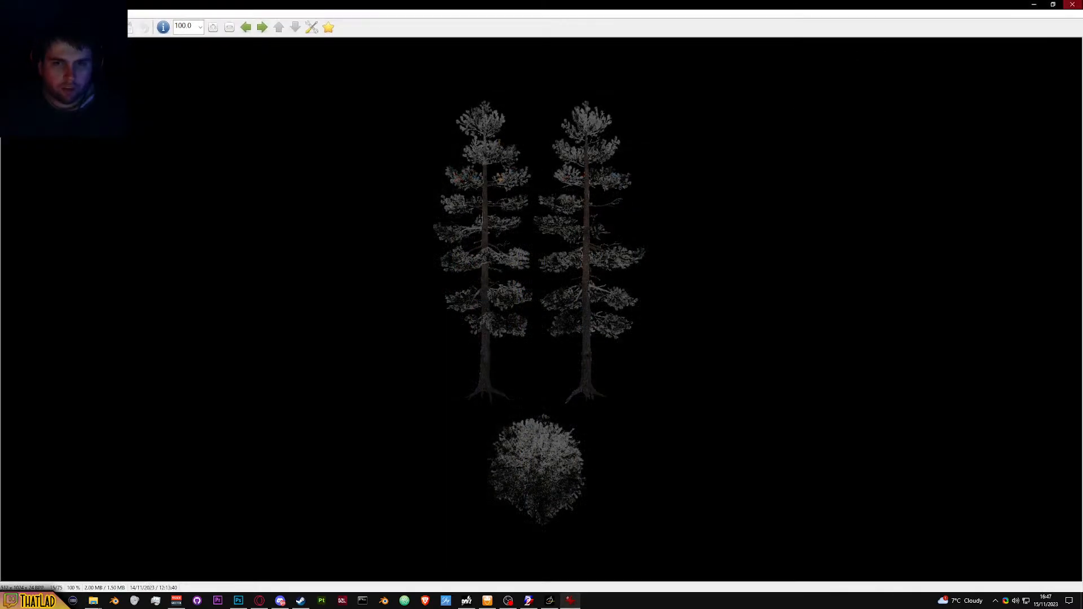
left_click(1073, 5)
key("Delete")
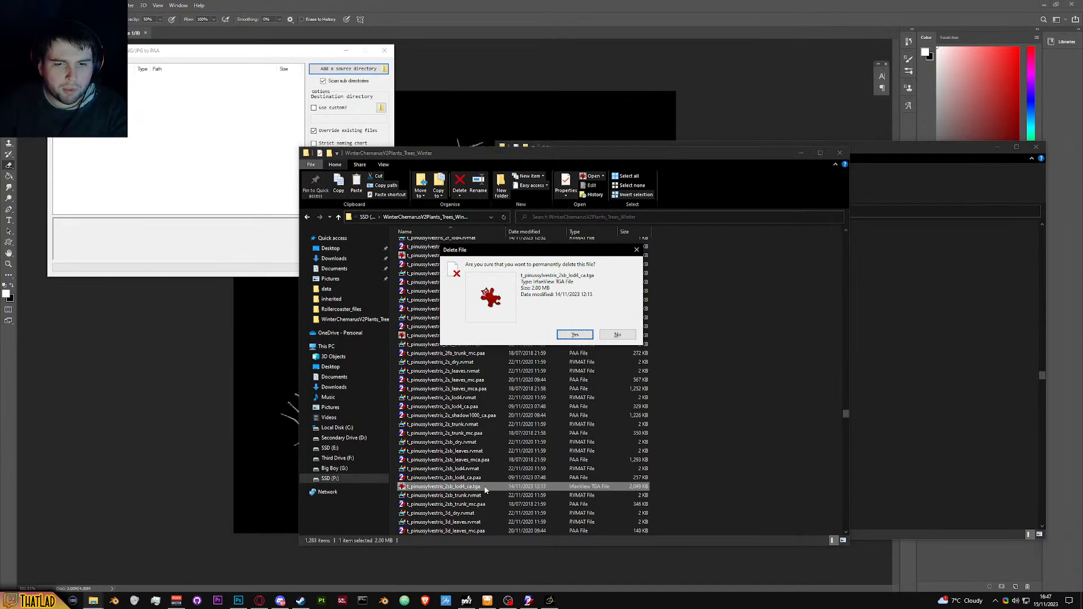
left_click(574, 335)
Step: Preview t_pinussylvestris_3f_lod4_ca.tga and permanently delete it from the winter trees folder
scroll(513, 420, "down", 8)
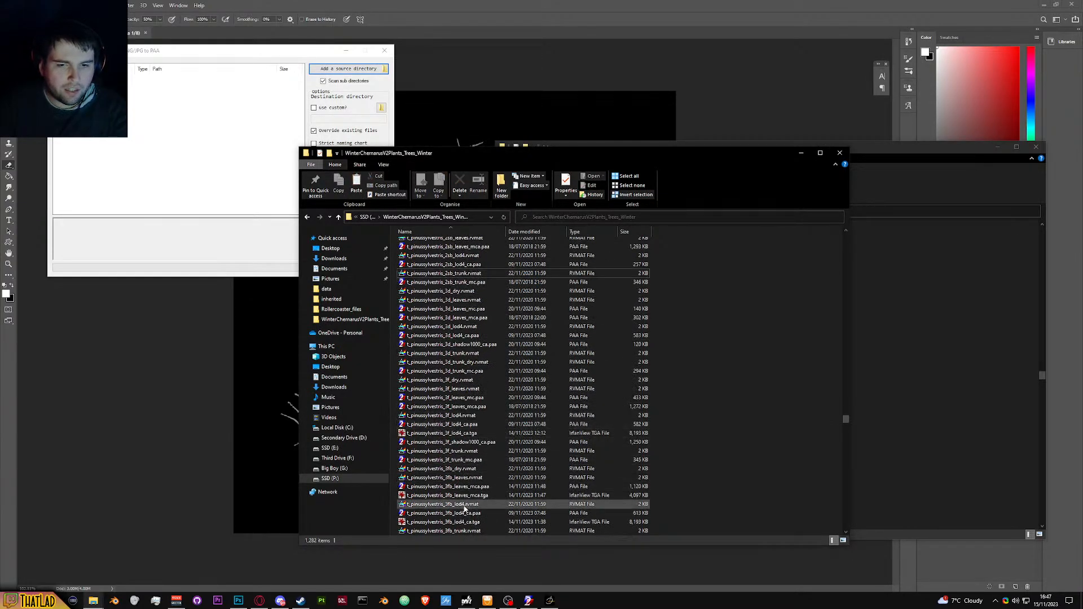
double_click(440, 433)
key("Escape")
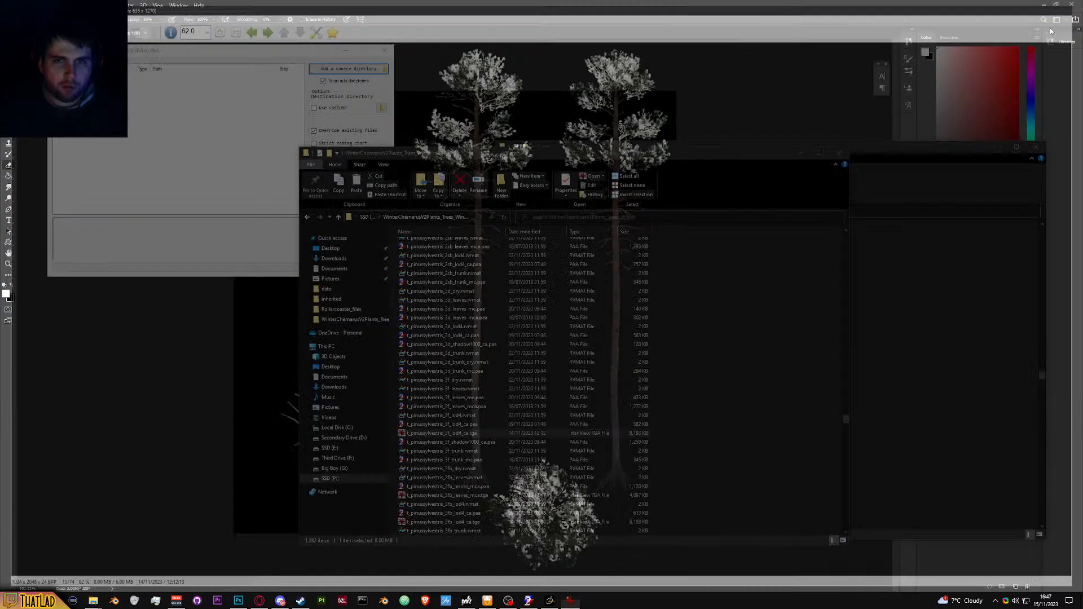
key("Delete")
key("Return")
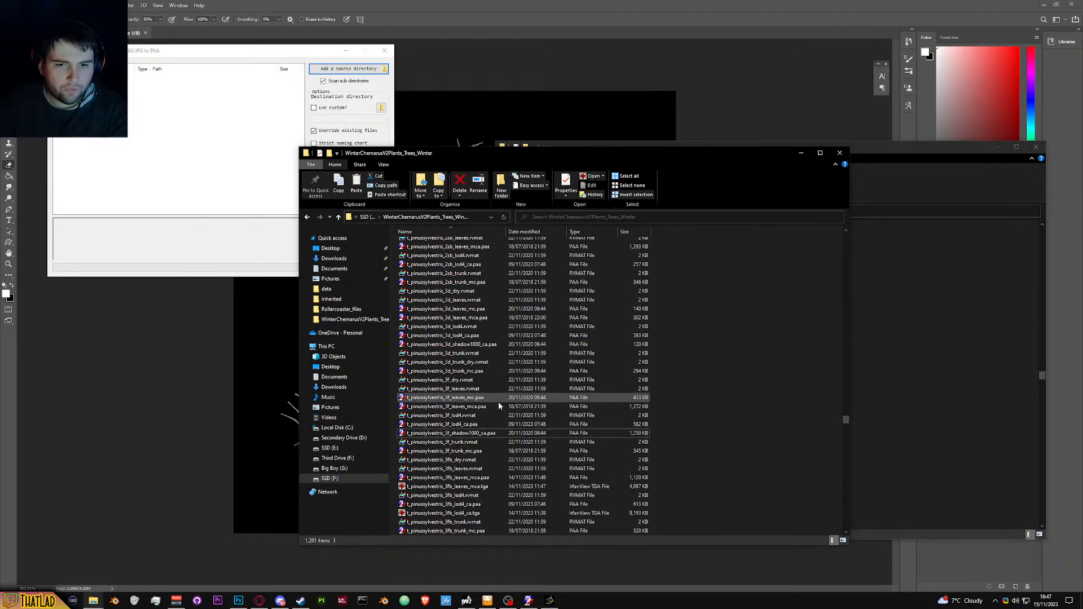
Step: Preview and permanently delete t_pinussylvestris_3fb_leaves_mca.tga, and view its PAA counterpart in Texture Viewer
scroll(497, 418, "down", 3)
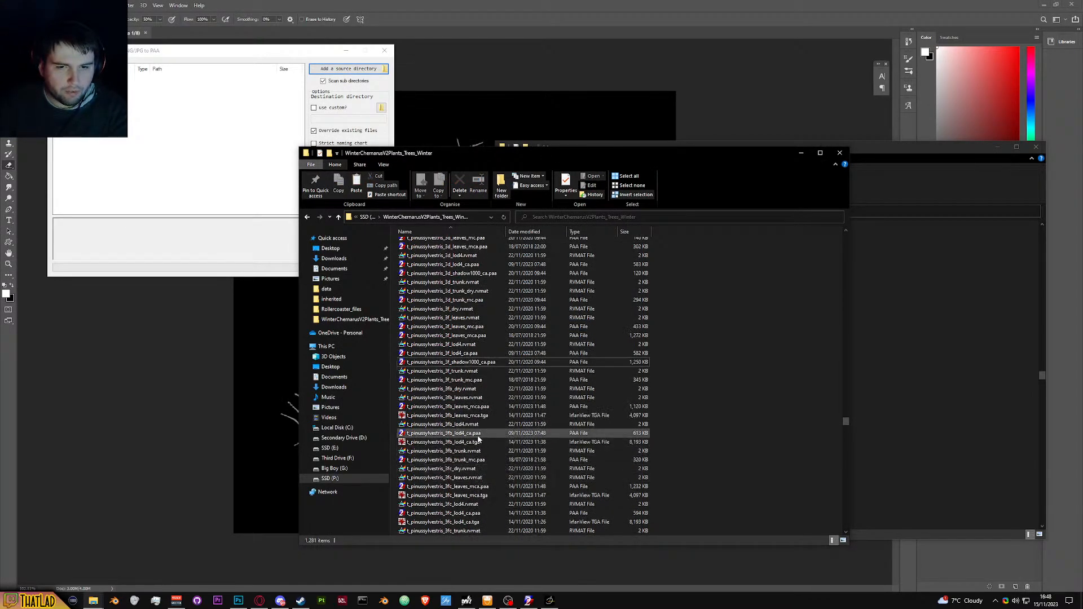
double_click(485, 418)
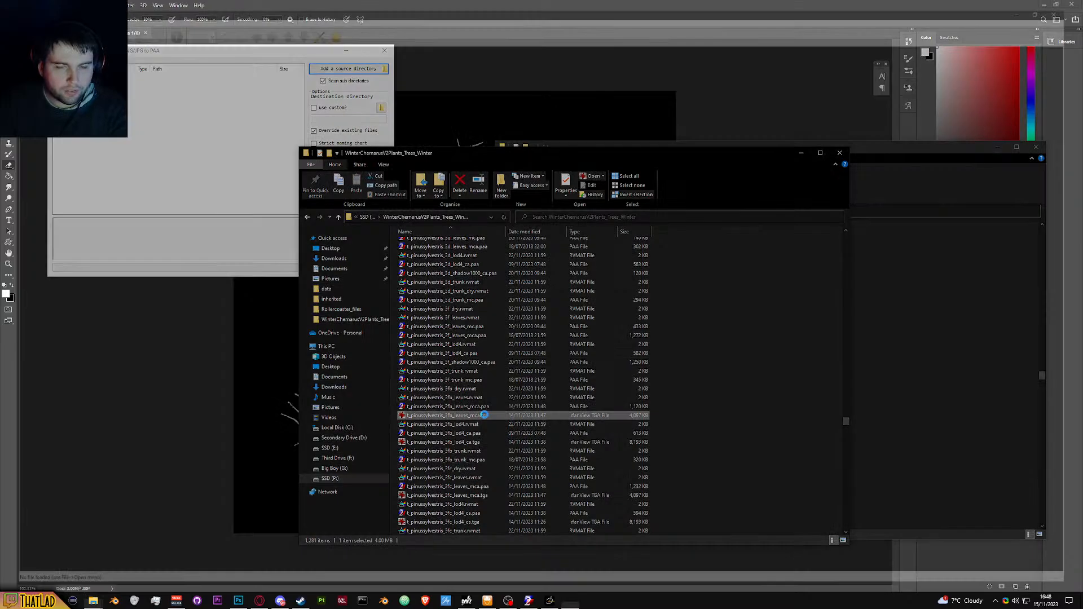
key("Escape")
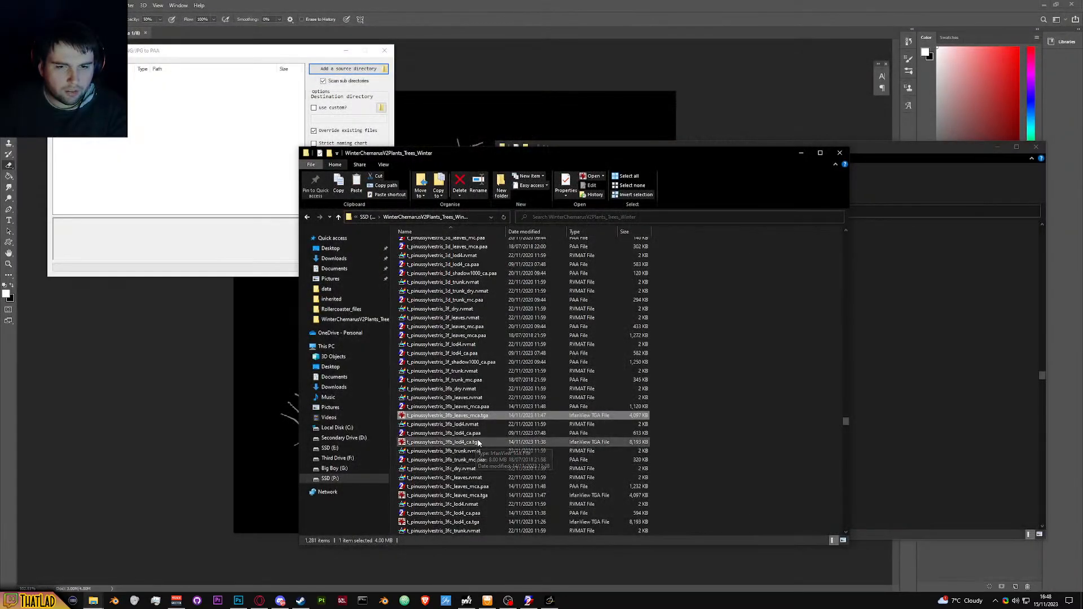
double_click(498, 417)
key("Escape")
key("Delete")
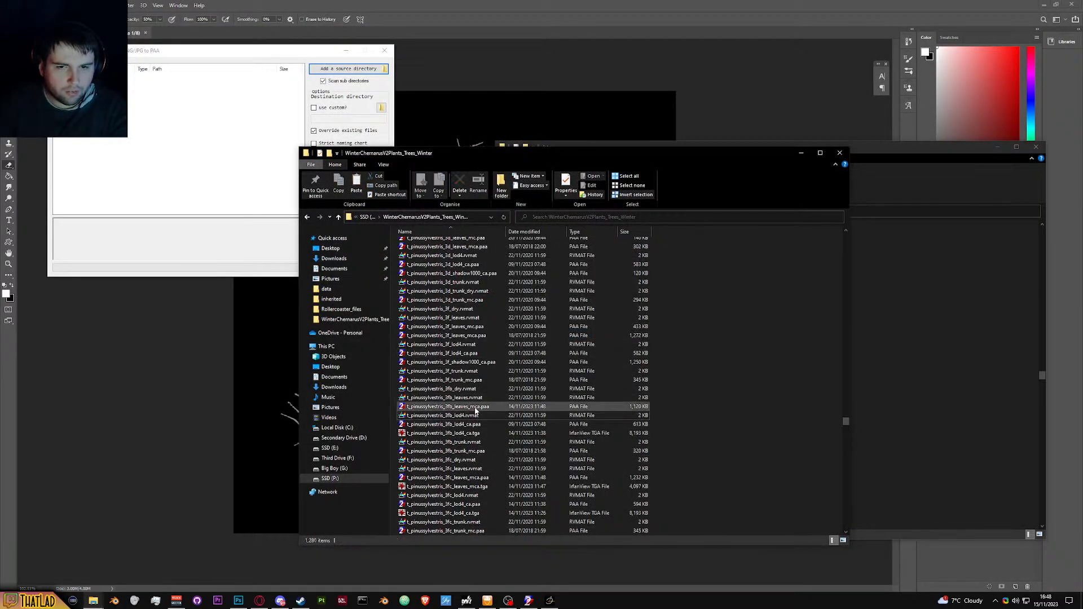
double_click(485, 407)
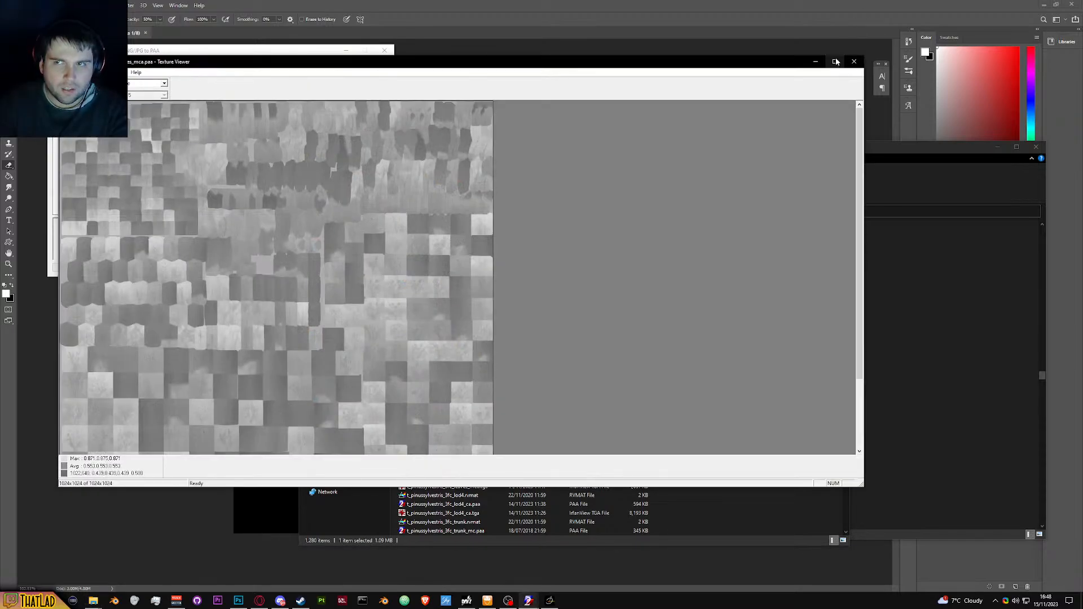
left_click(854, 61)
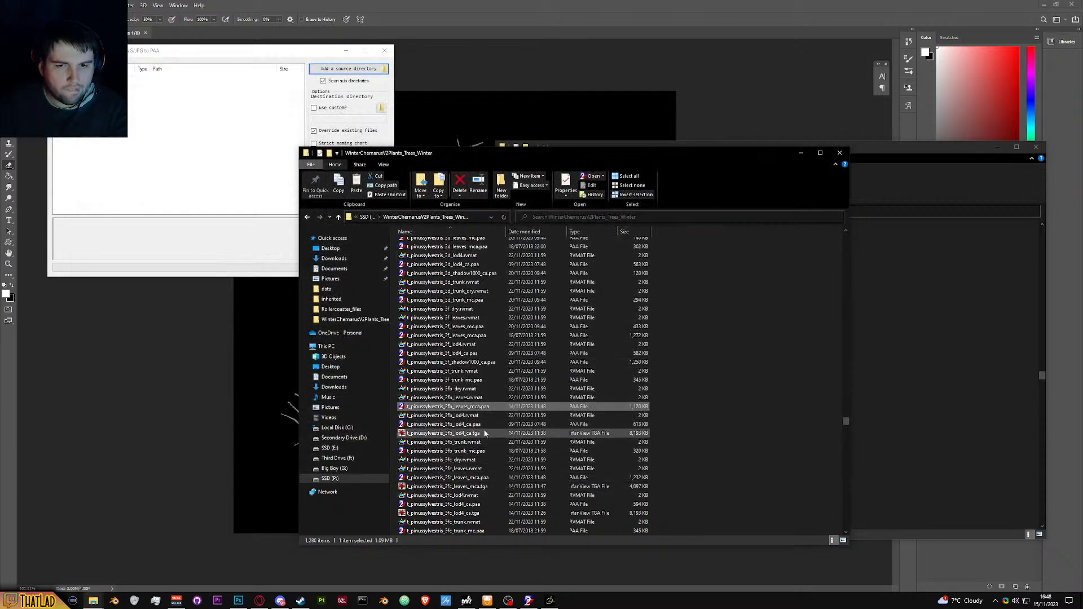
Step: Preview t_pinussylvestris_3fb_lod4_ca.tga and permanently delete it from the winter trees folder
double_click(484, 433)
left_click(1072, 4)
key("Delete")
left_click(575, 337)
Step: Preview the TGA and PAA versions of t_pinussylvestris_3fc_lod4_ca, and permanently delete the TGA file
scroll(474, 477, "down", 8)
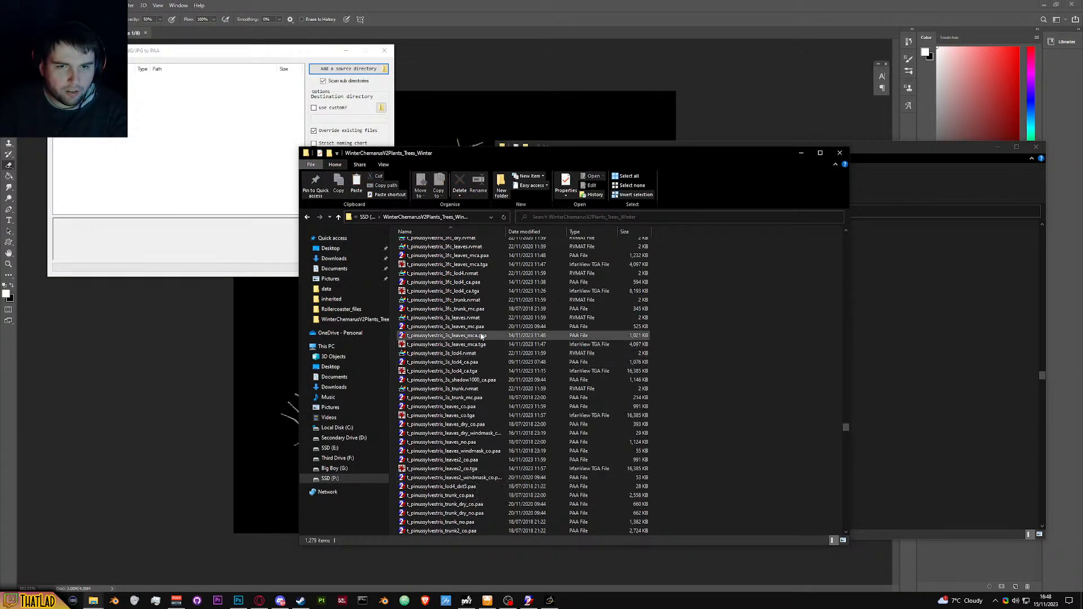
double_click(484, 292)
key("Escape")
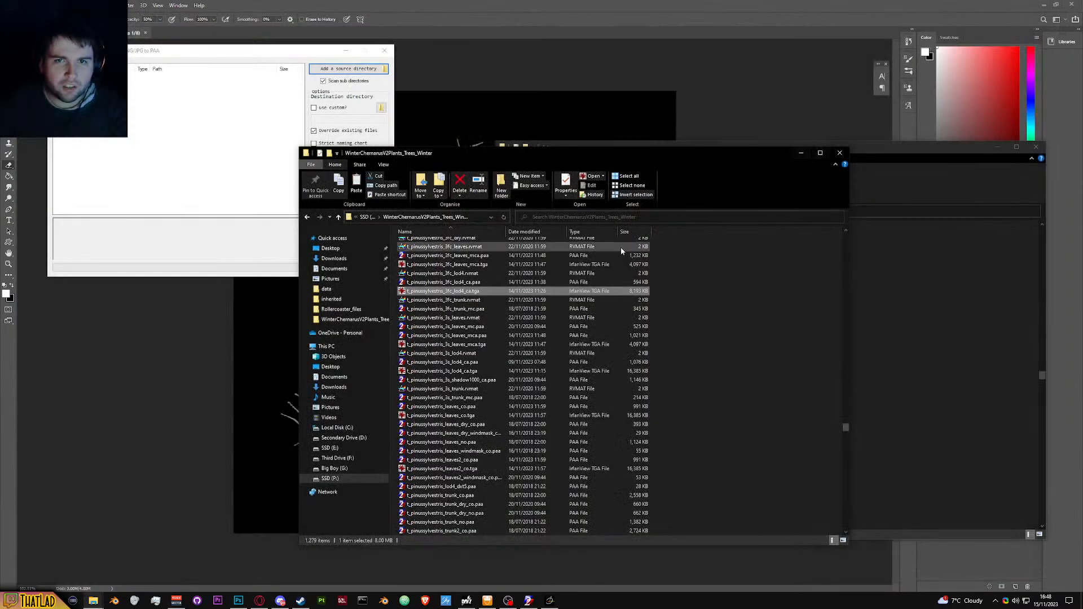
double_click(486, 282)
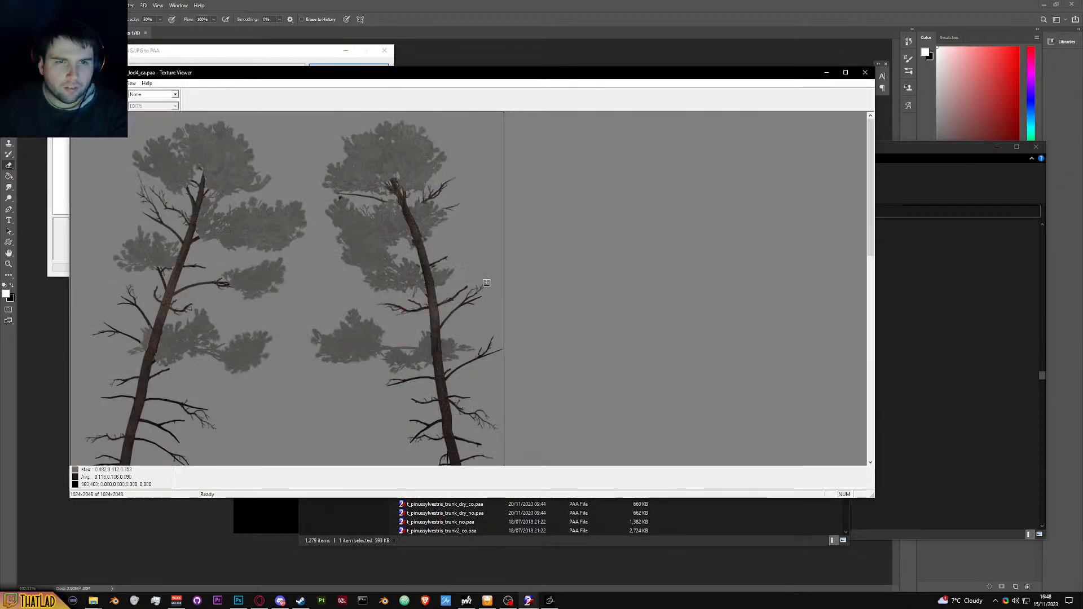
left_click(865, 73)
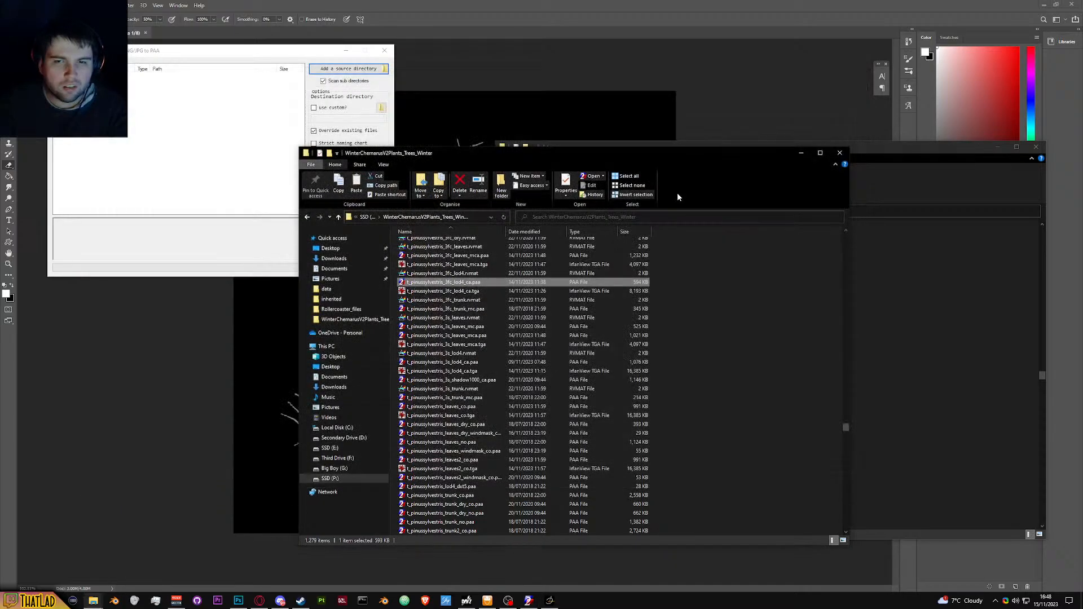
left_click(493, 292)
key("Delete")
left_click(571, 333)
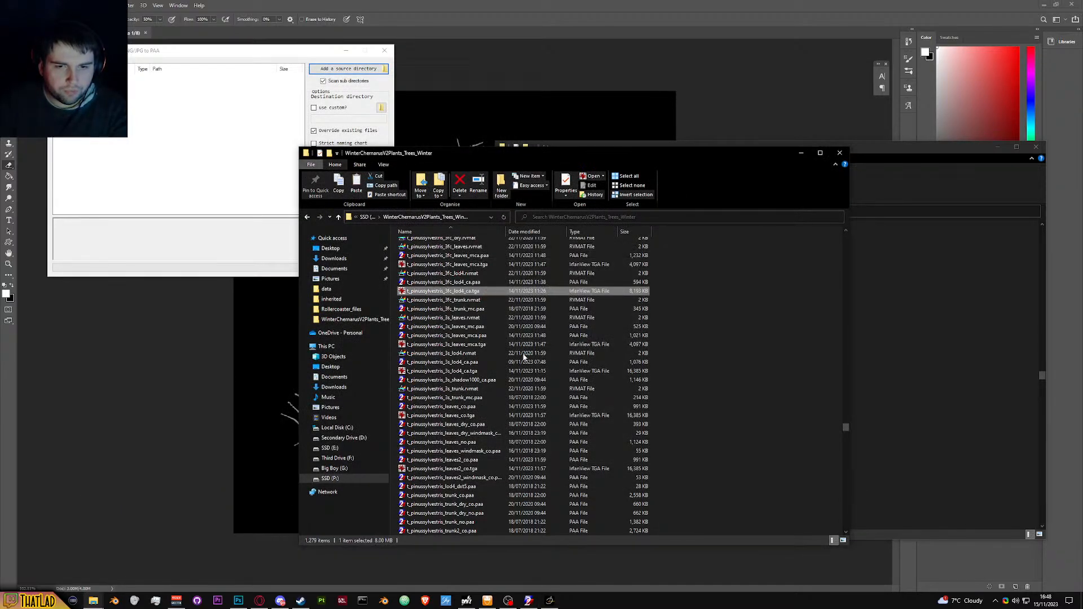
Step: Preview t_populusalba_1f_lod4_ca.tga in the image viewer
scroll(506, 404, "down", 5)
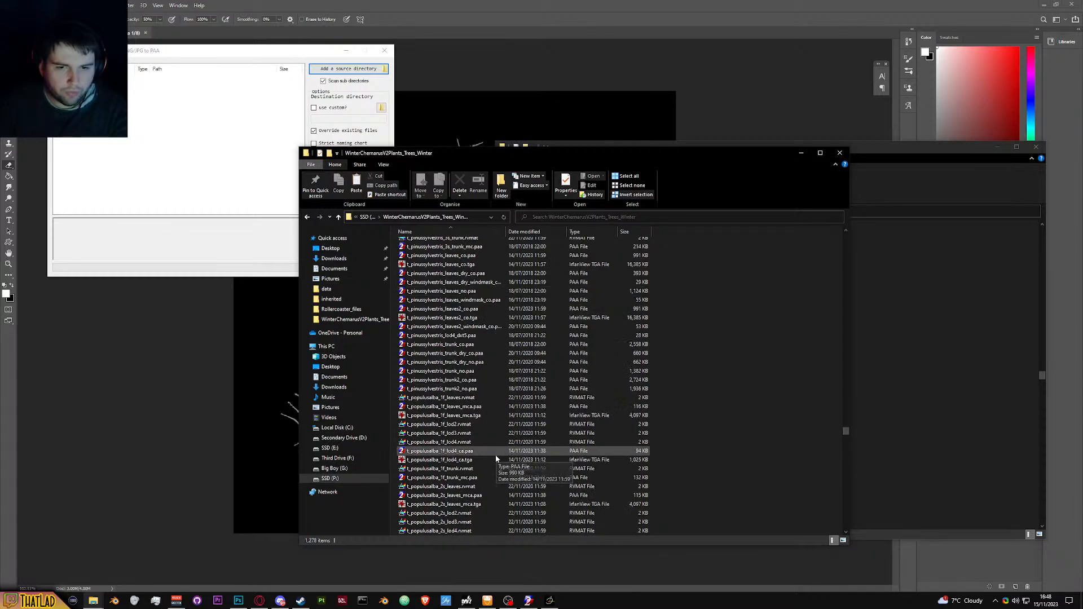
double_click(482, 460)
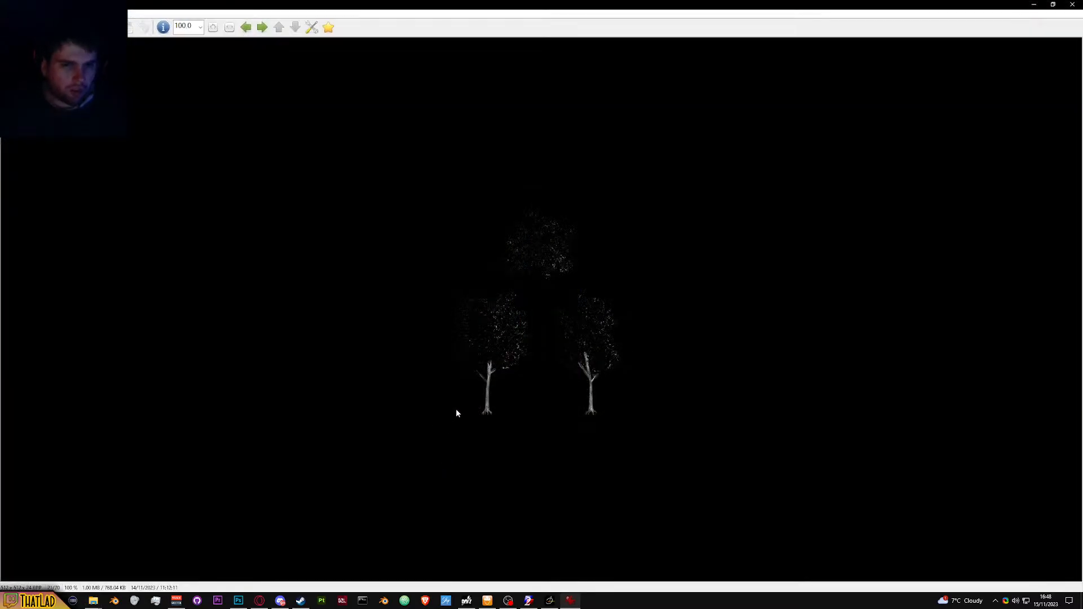
key("Escape")
Step: In the Image To PAA converter, add WinterChernarusV2Plants_Trees_Winter as source directory and convert its queued TGA files into the same directory
left_click(348, 68)
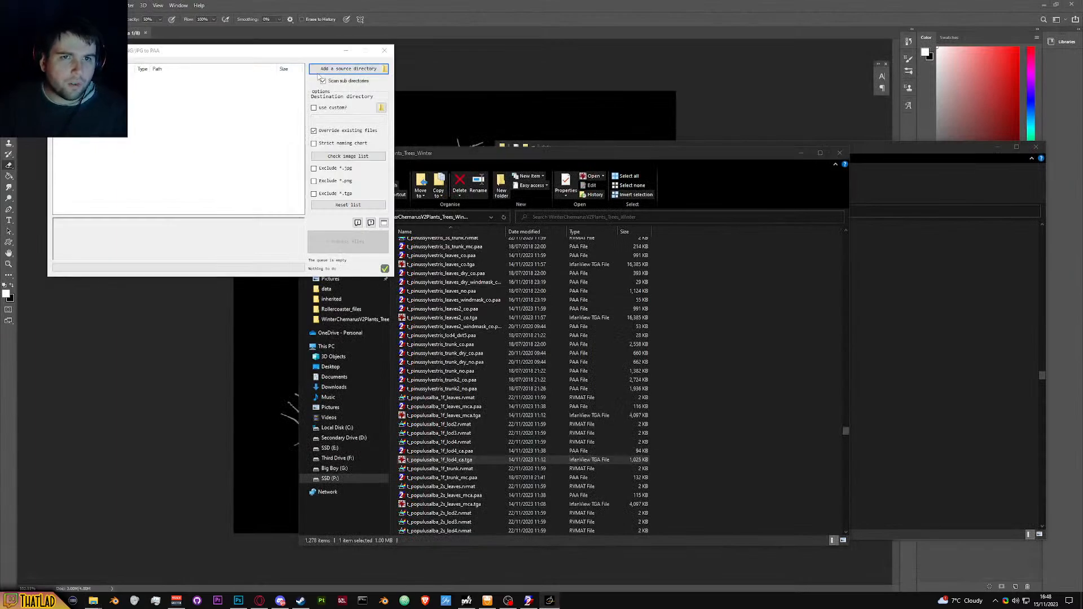
left_click(626, 448)
left_click_drag(301, 80, 301, 181)
left_click(349, 243)
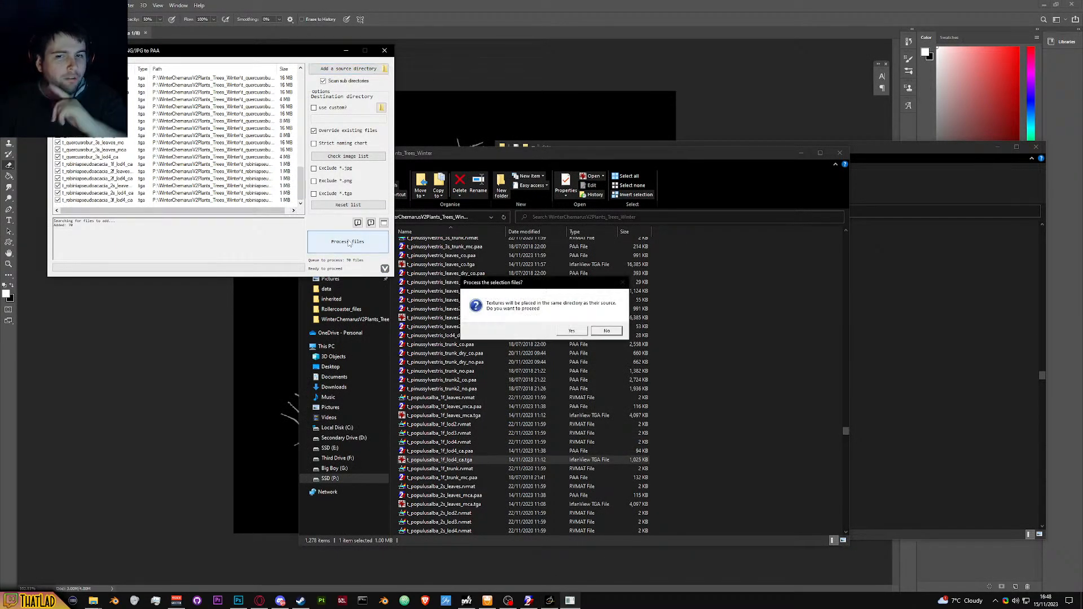
left_click(571, 331)
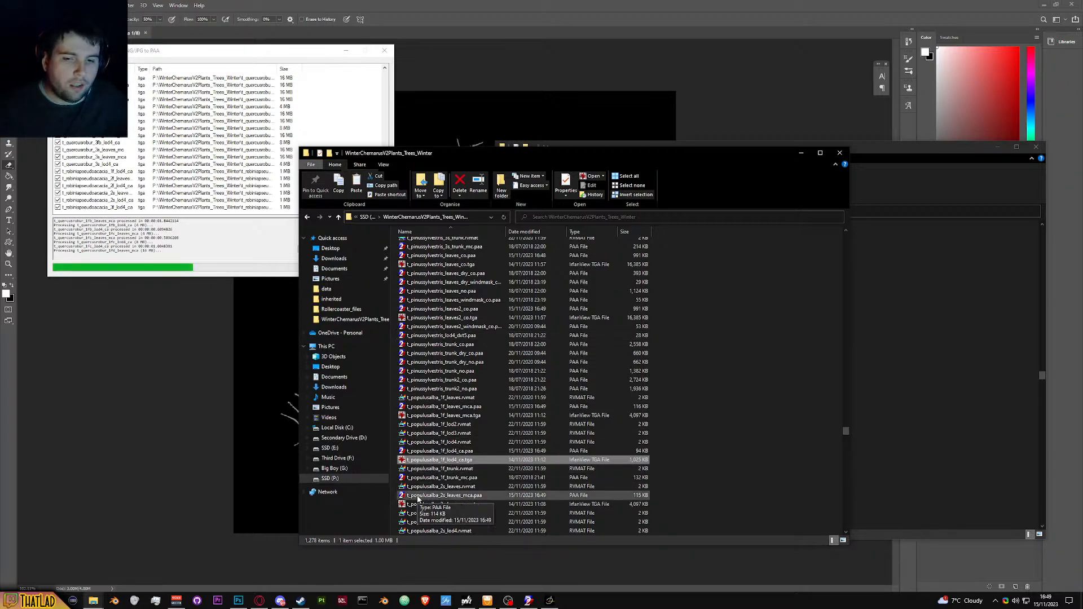
Step: Switch to File Explorer and check the t_malusdomestica_2s_lod4_ca files in the WinterChernarusV2Plants_Trees_Winter folder
scroll(499, 387, "up", 10)
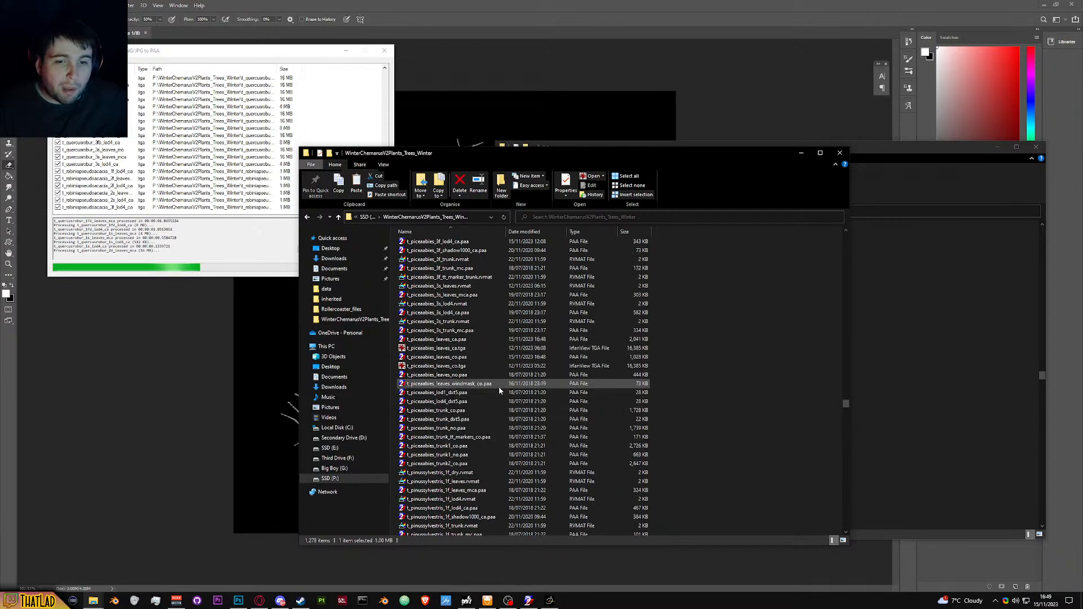
scroll(499, 387, "up", 15)
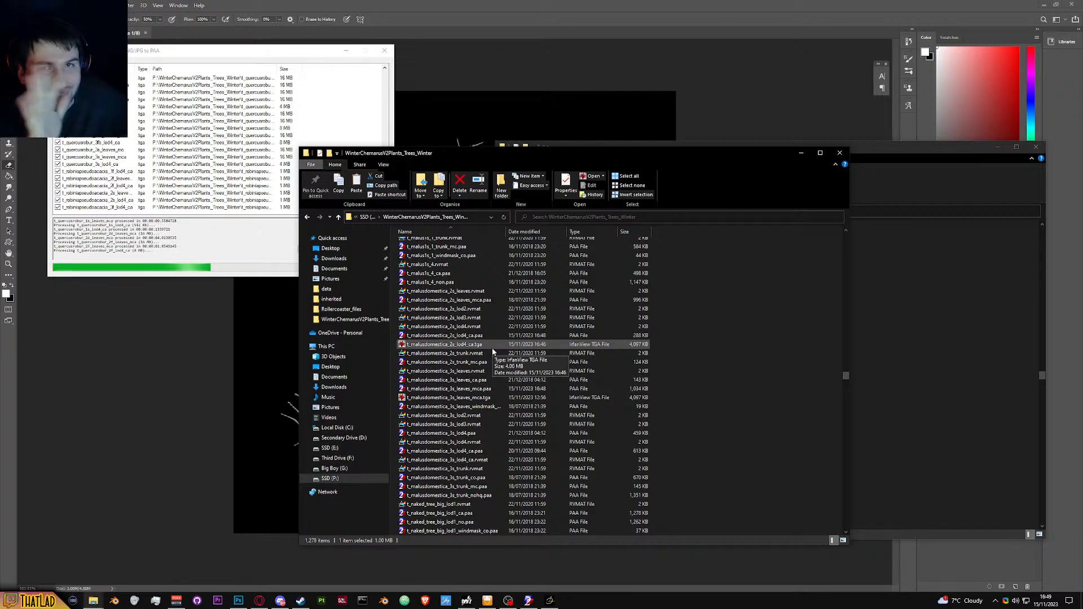
left_click(279, 602)
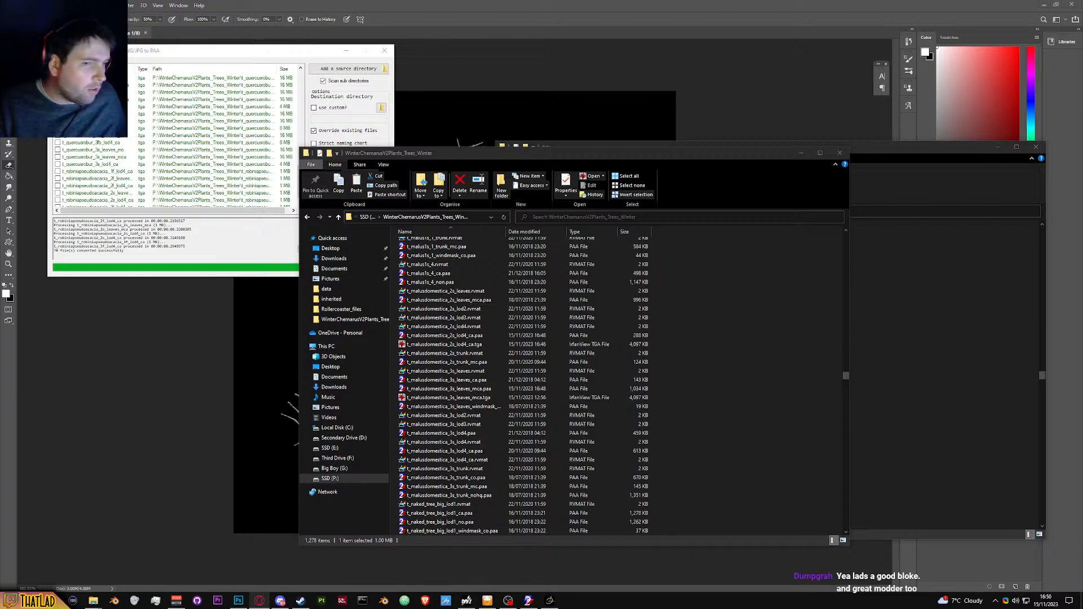
Step: Switch to DayZ Addon Builder and pack P:\WinterChernarusV2Plants_Trees_Winter into P:\WinterChernarusV2Mod\Addons with Binarize off
left_click(487, 601)
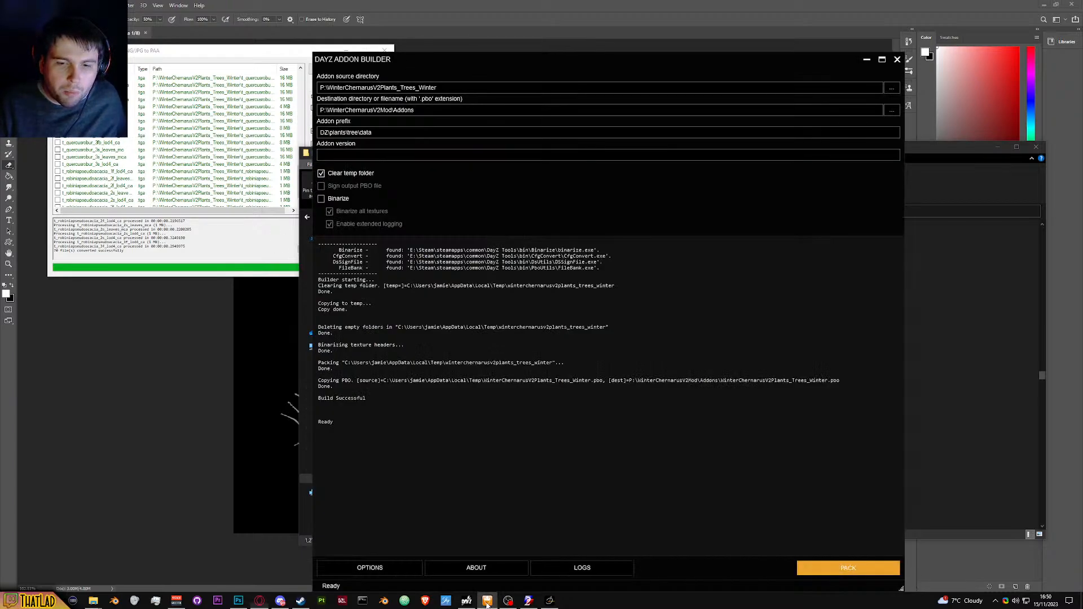
left_click(823, 567)
left_click(658, 344)
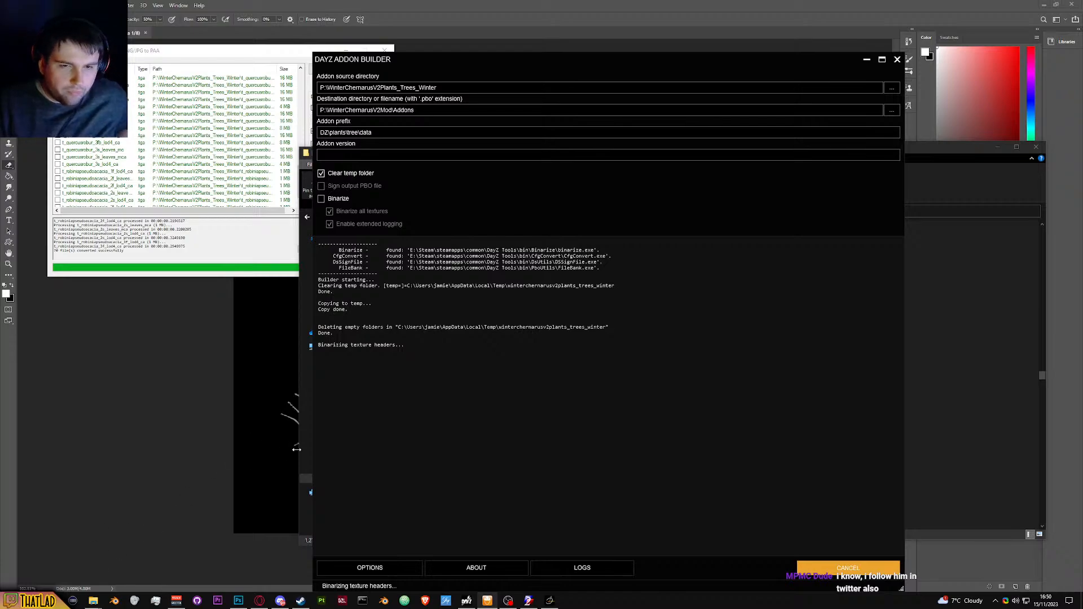
Step: Launch Notepad++ and open the folder containing Debug_WG_Chernarus.bat in File Explorer
key("super")
type("notepad")
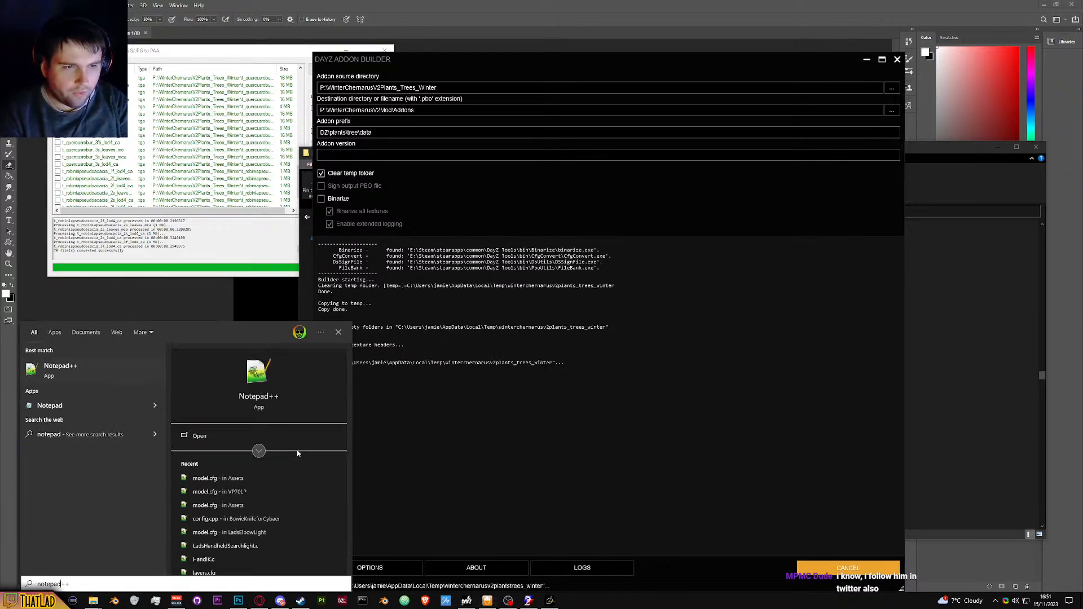
key("Return")
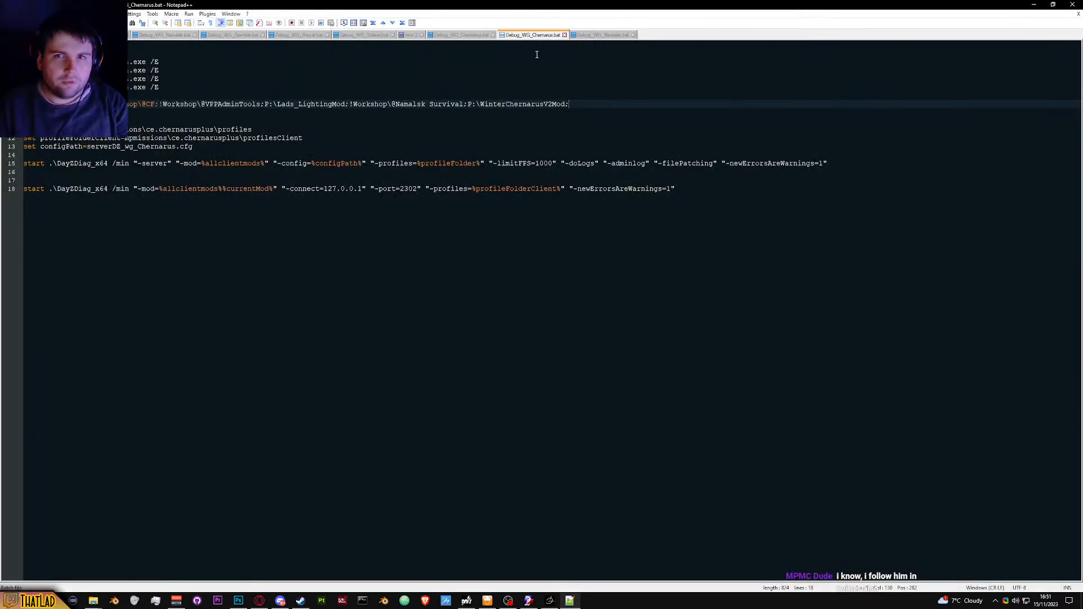
right_click(532, 34)
left_click(592, 144)
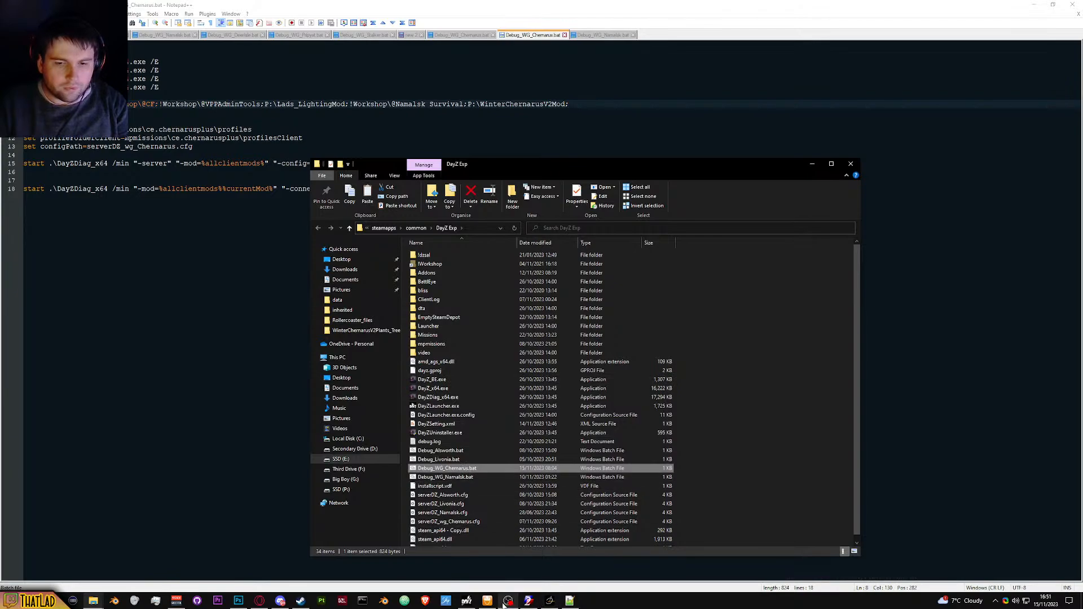
Step: Close the addon build result, return to the DayZ Exp folder and run Debug_WG_Chernarus.bat to start the modded game
left_click(491, 603)
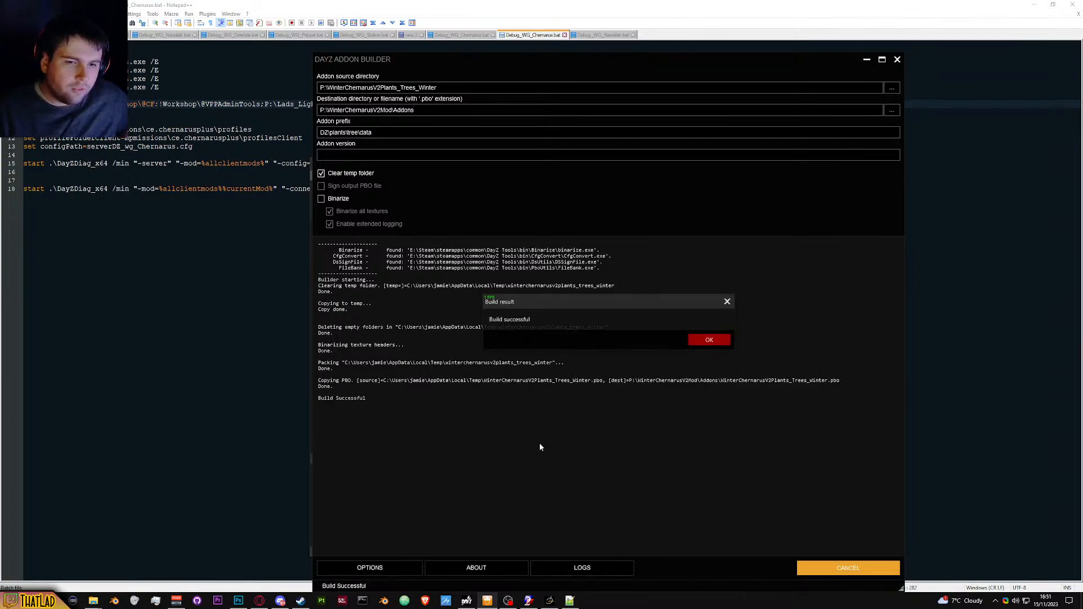
left_click(700, 342)
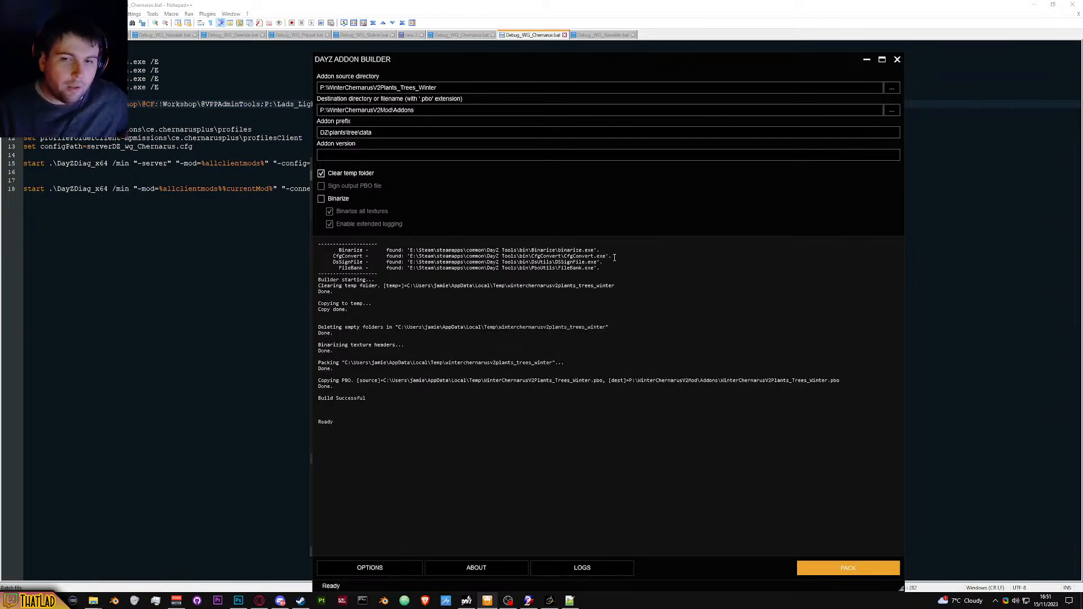
left_click(508, 603)
mouse_move(93, 601)
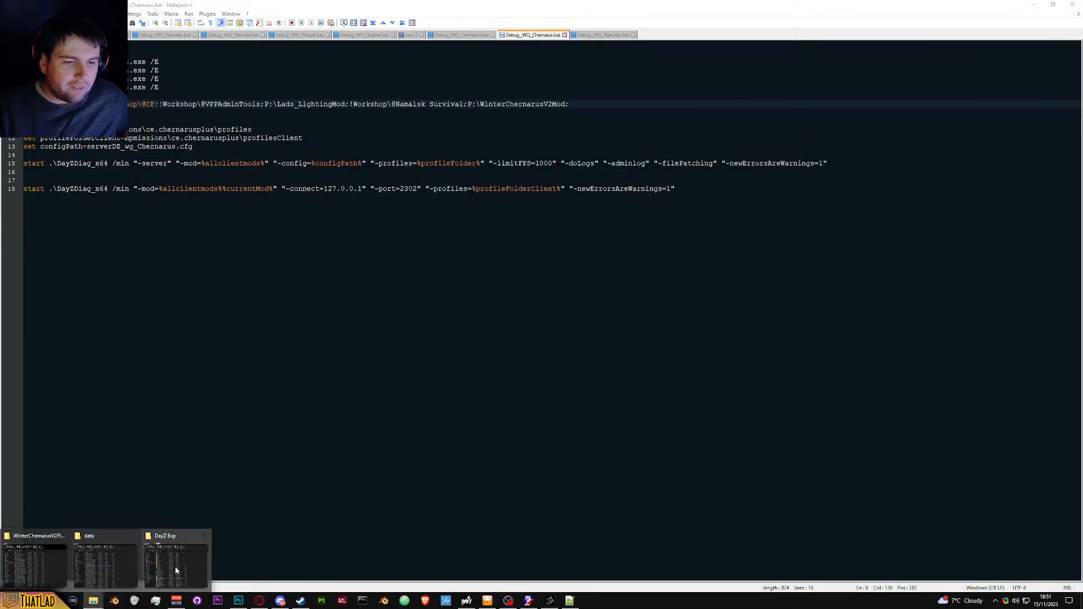
left_click(176, 571)
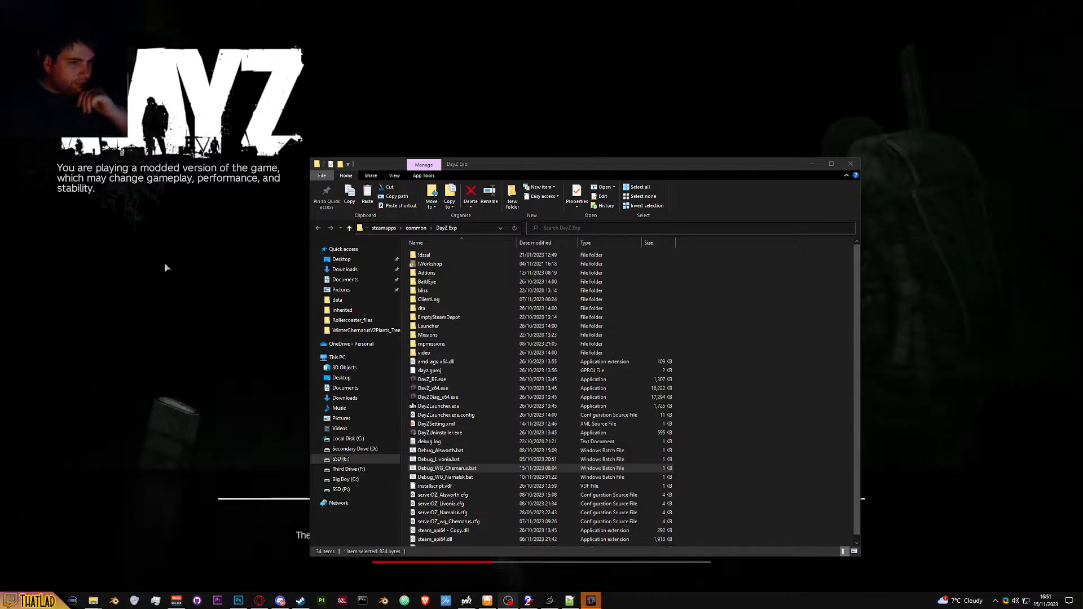
left_click(540, 128)
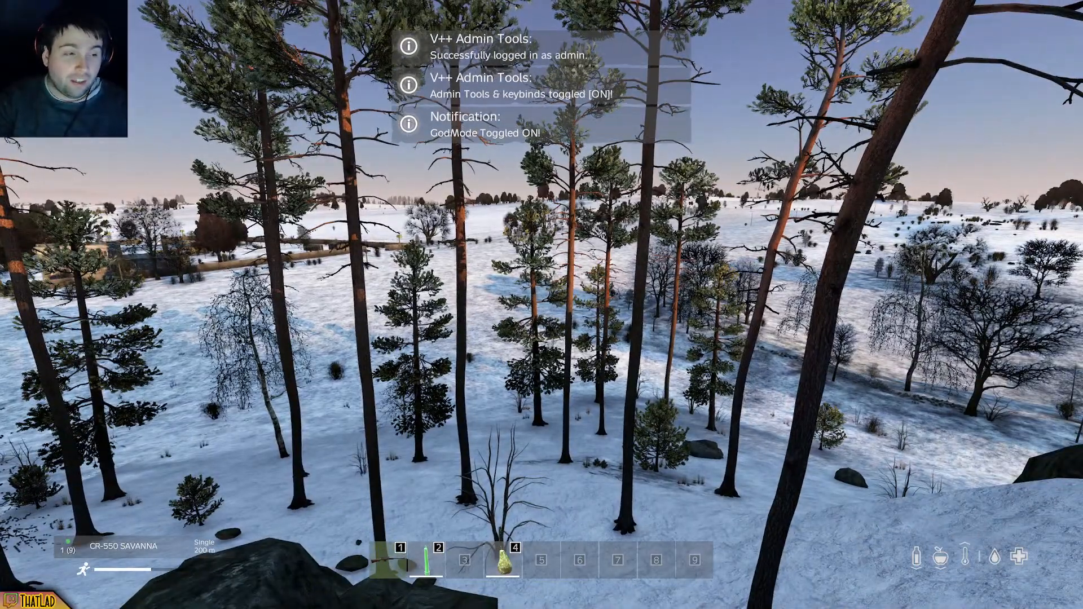
Step: Load the Tree building set in the in-game Object Builder and shift its t_malusdomestica_2s tree slightly across the snowy field
key("w")
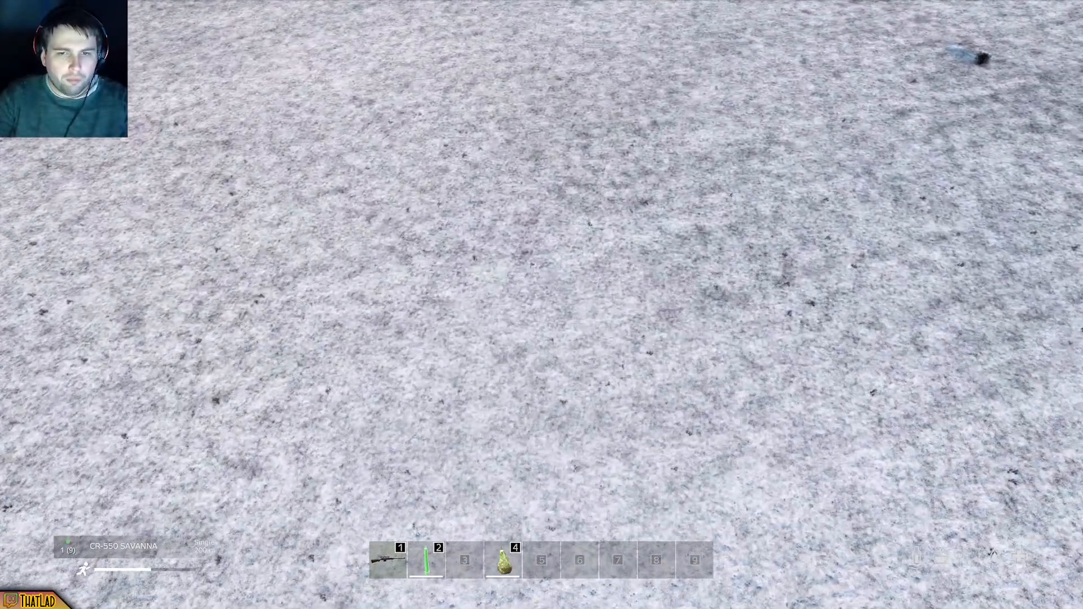
key("Page_Up")
key("Page_Up")
key("Home")
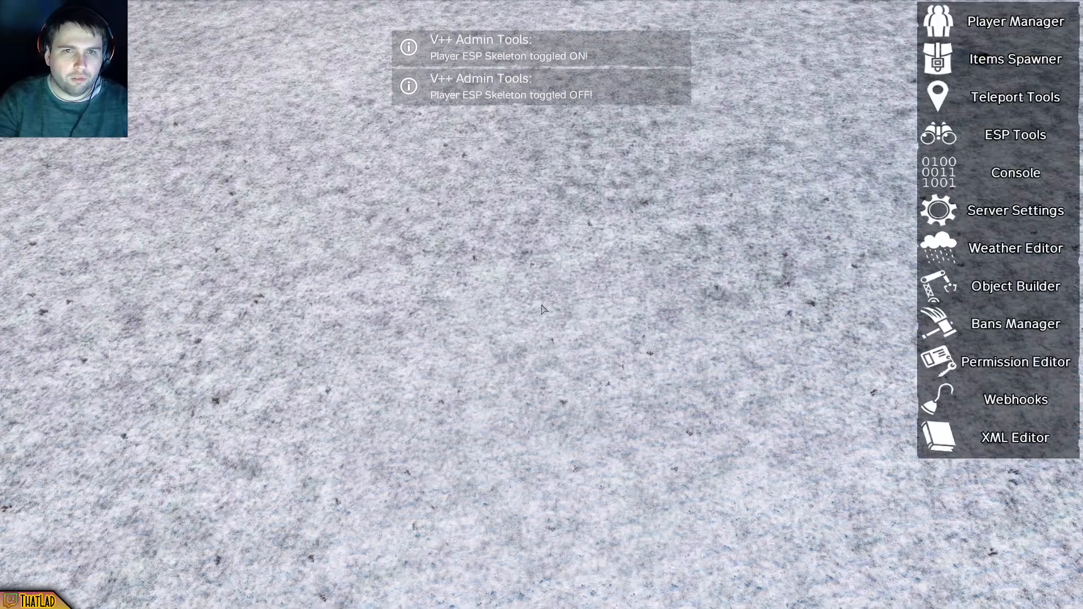
left_click(984, 293)
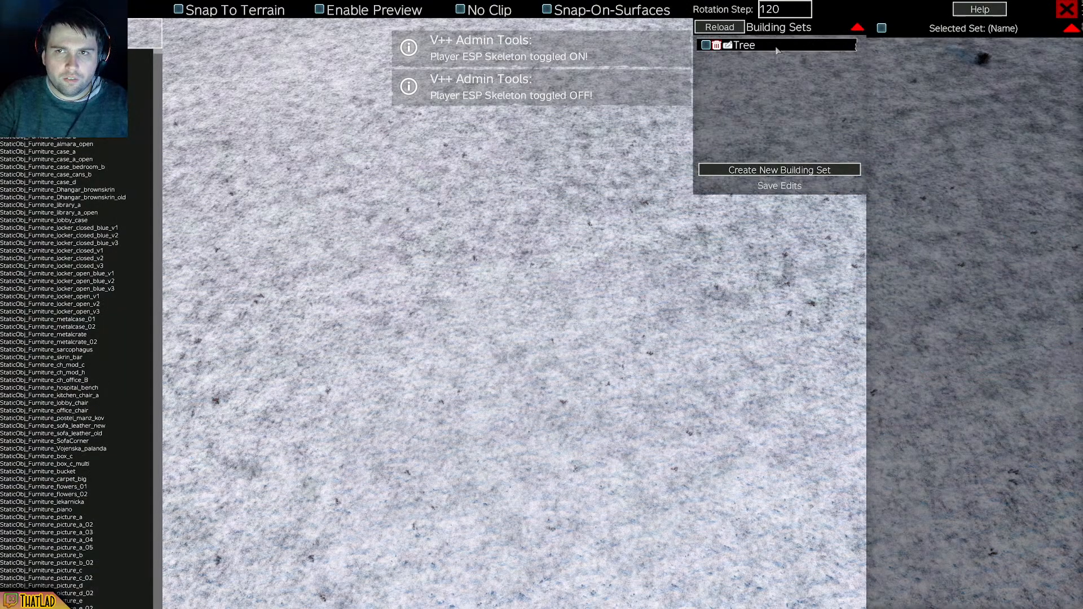
left_click(709, 48)
left_click(504, 345)
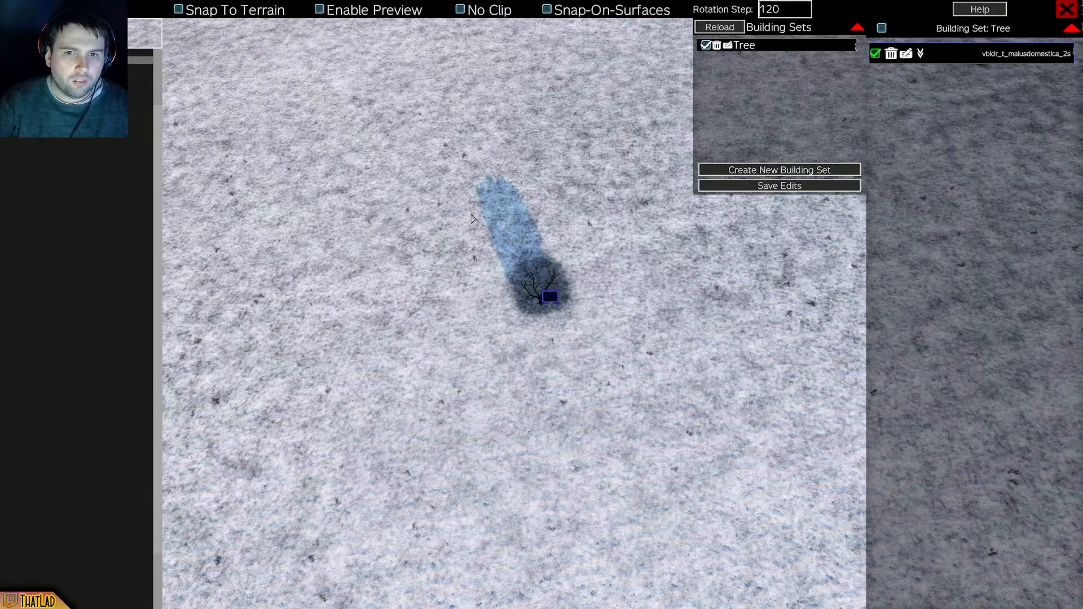
mouse_move(551, 297)
left_mouse_down()
mouse_move(533, 295)
mouse_move(544, 288)
left_mouse_up()
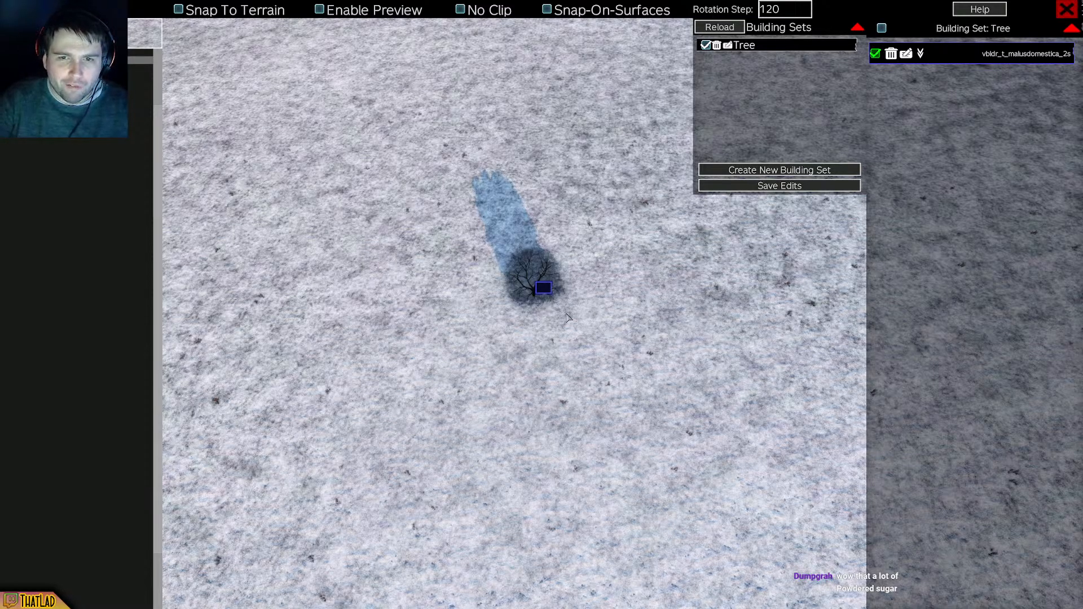
Step: Inspect the placed t_malusdomestica_2s tree from near and far, and leave the Object Builder
key("w")
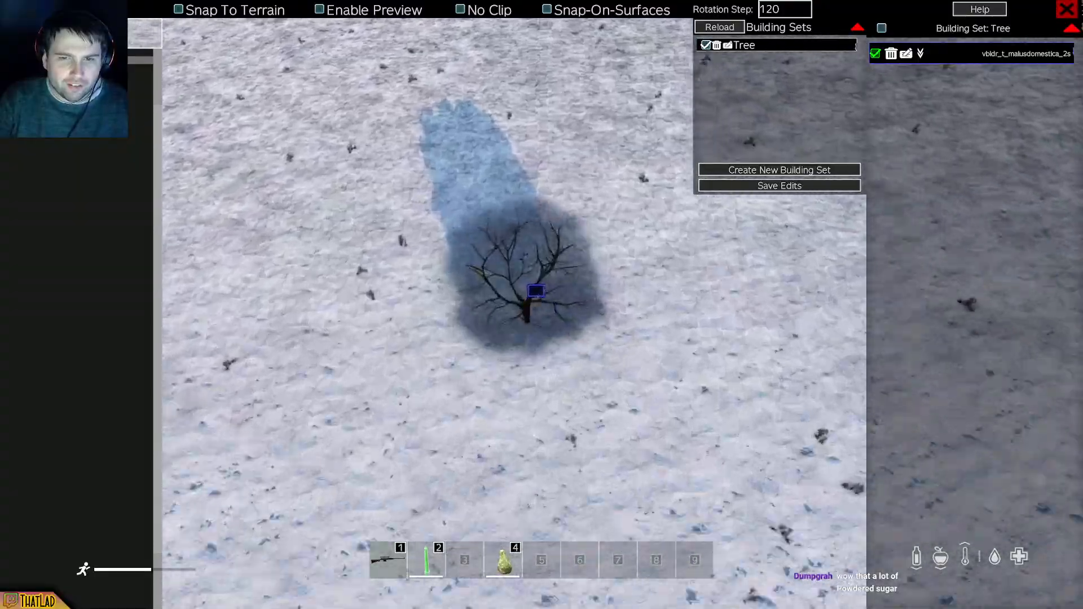
key("s")
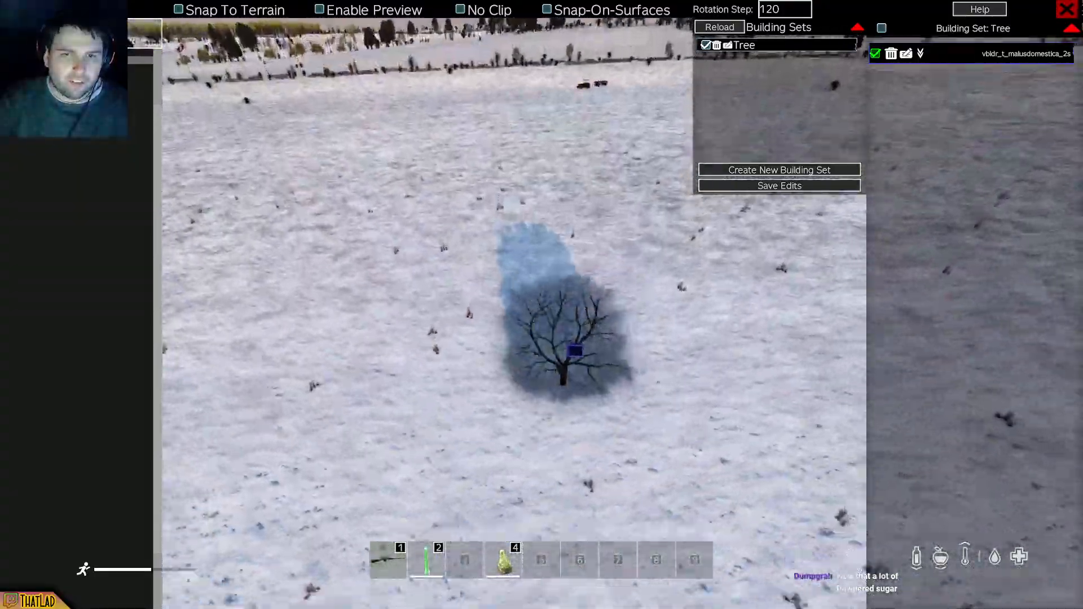
key("s")
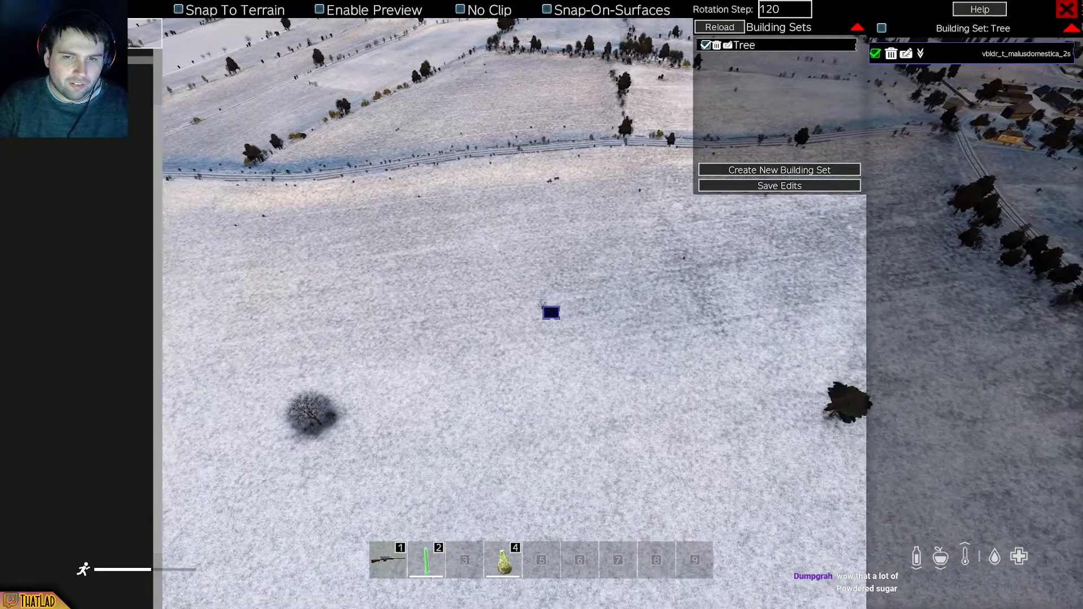
key("u")
key("u")
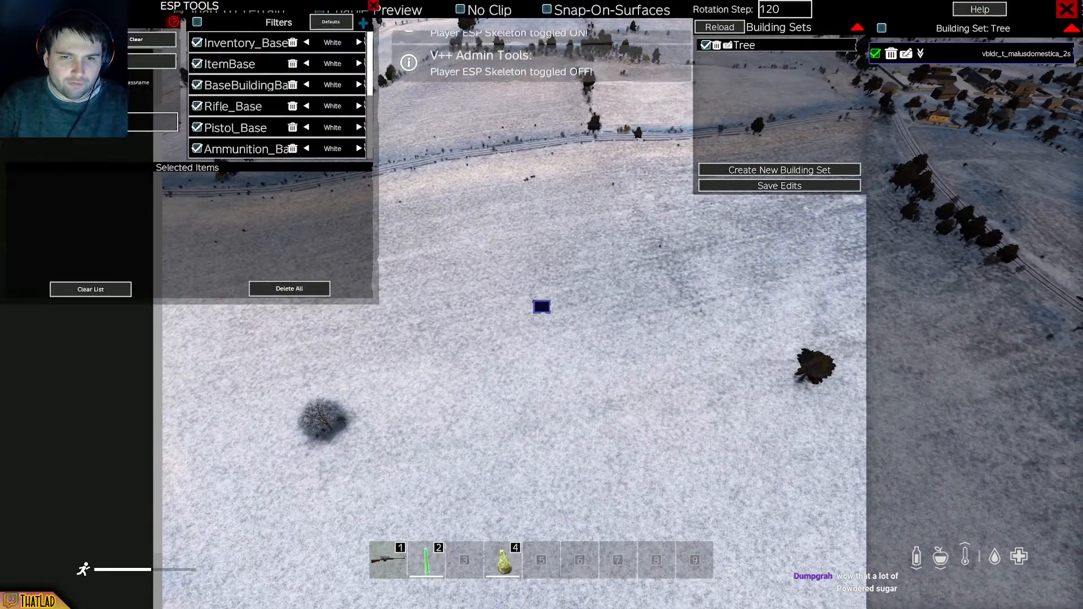
key("space")
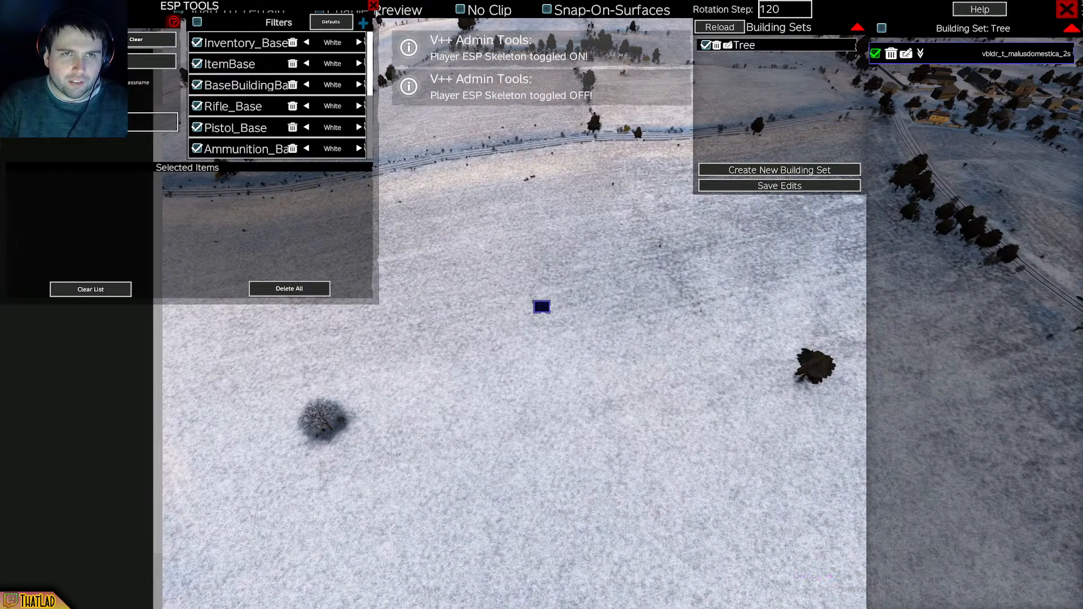
key("Escape")
key("space")
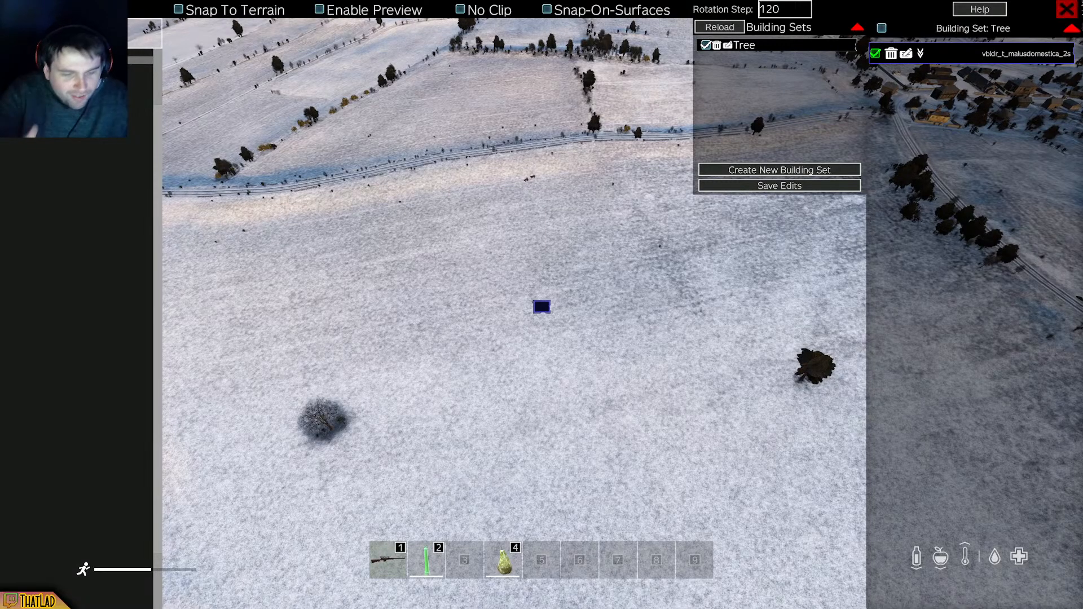
key("Escape")
key("Escape")
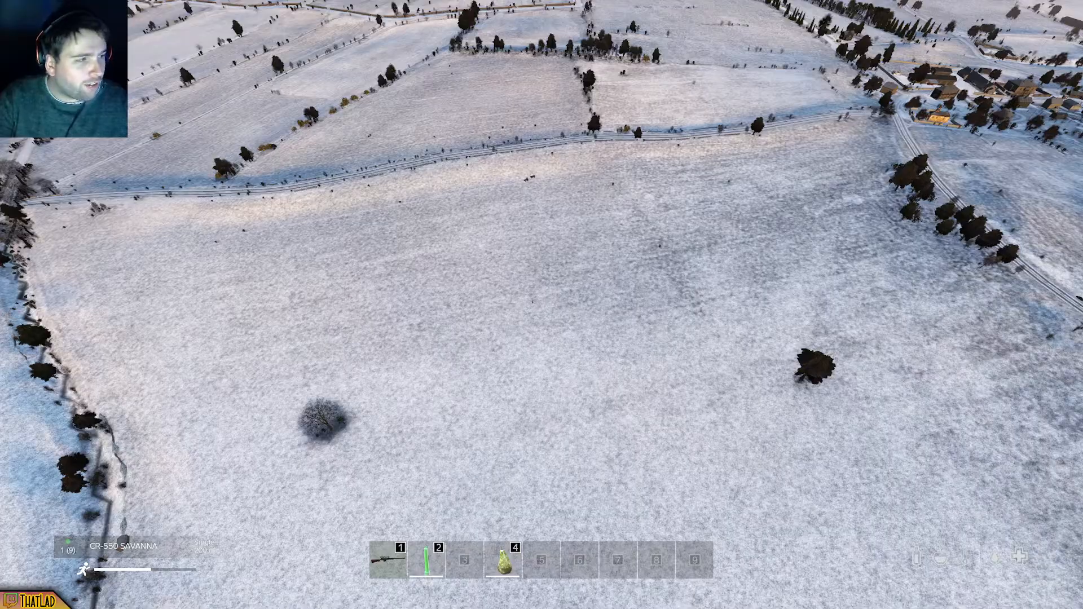
Step: Move around the snowy field to compare the placed tree with the surrounding trees at different distances
key("w")
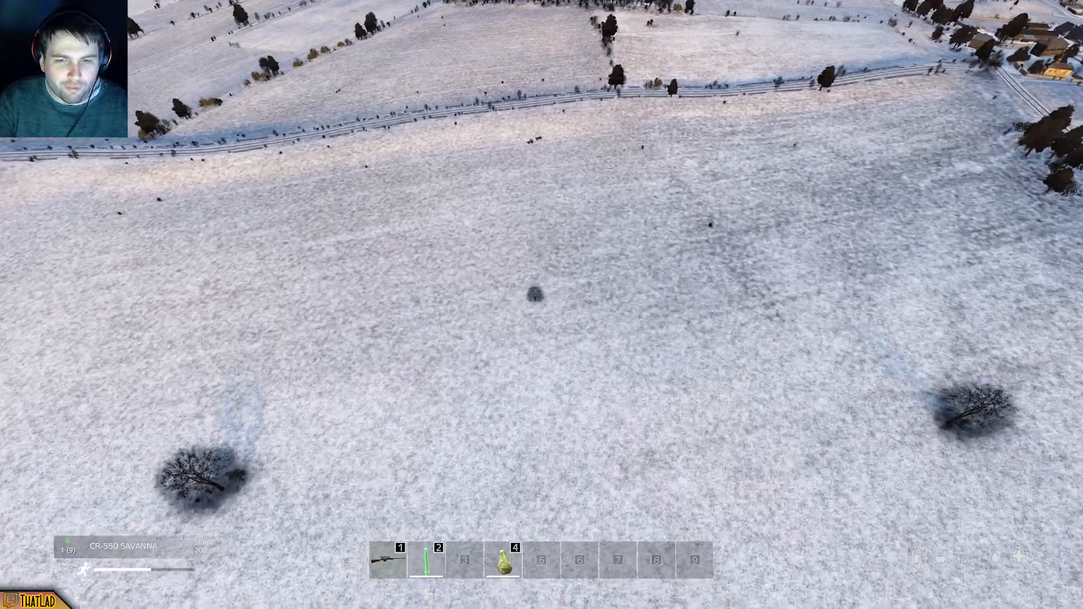
key("w")
key("s")
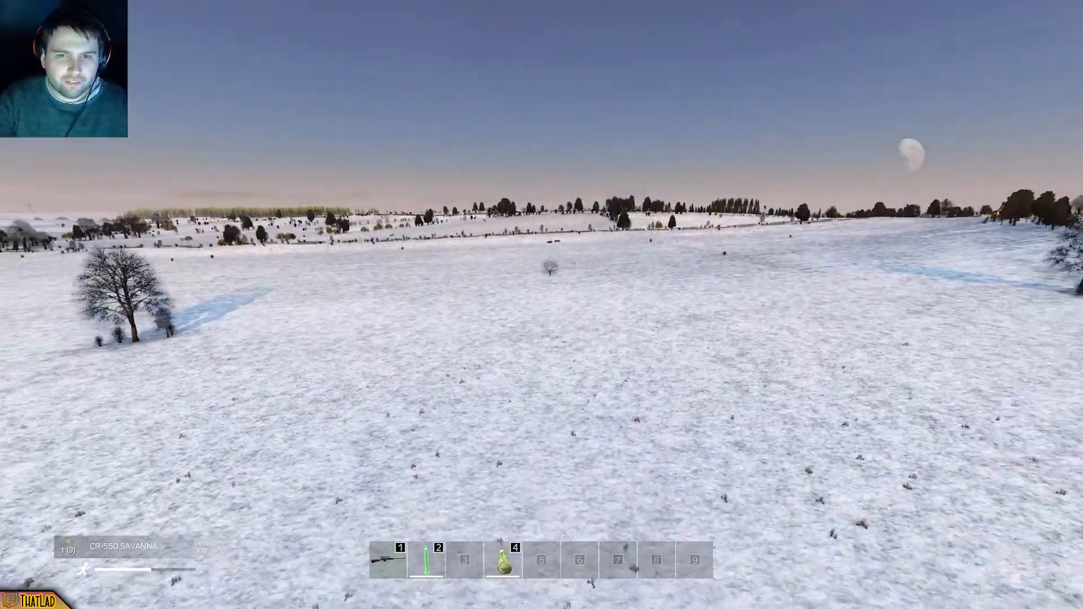
key("w")
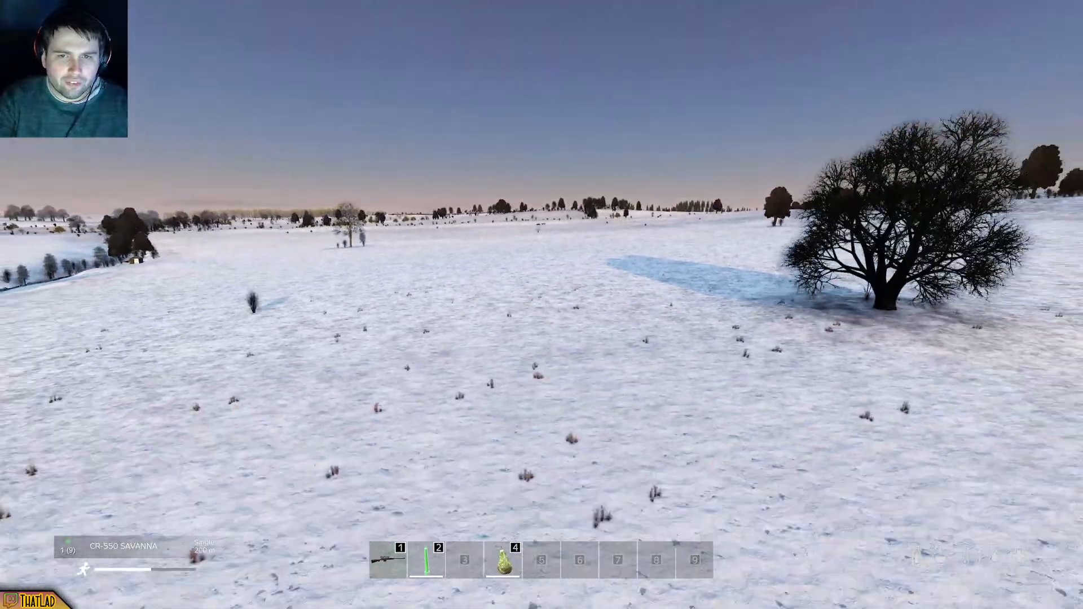
key("s")
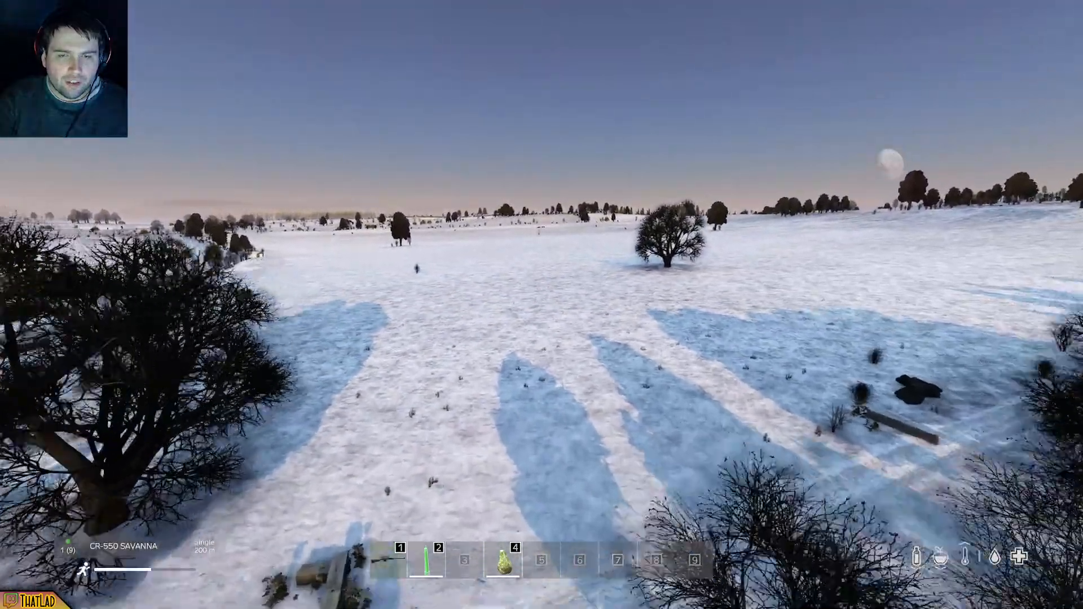
key("w")
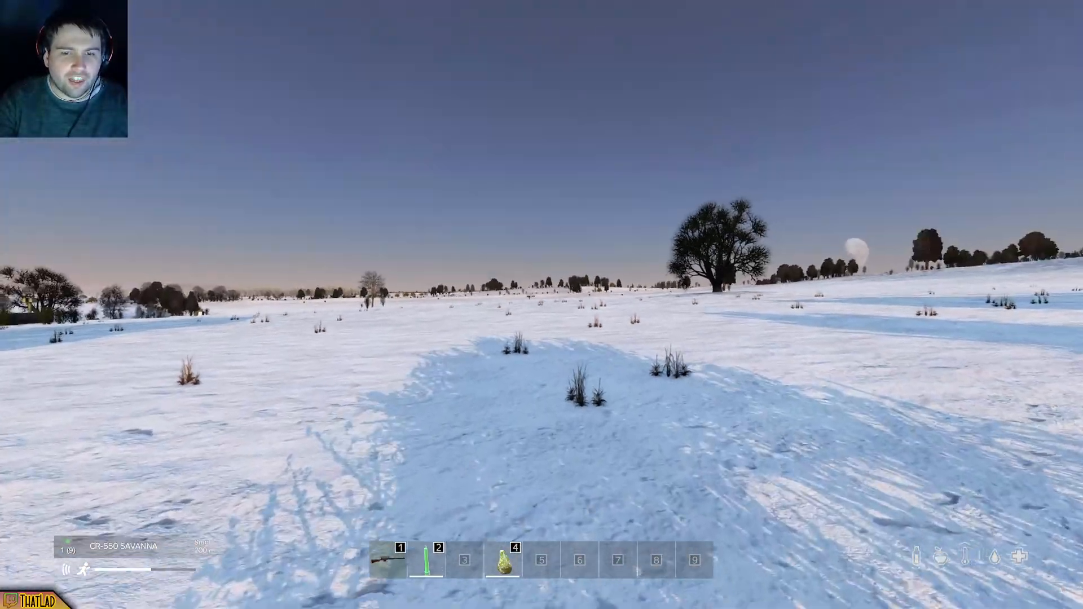
Step: Examine the distant apple tree's appearance from ground level, alternating between the rifle scope and the normal view
key("space")
right_click(542, 305)
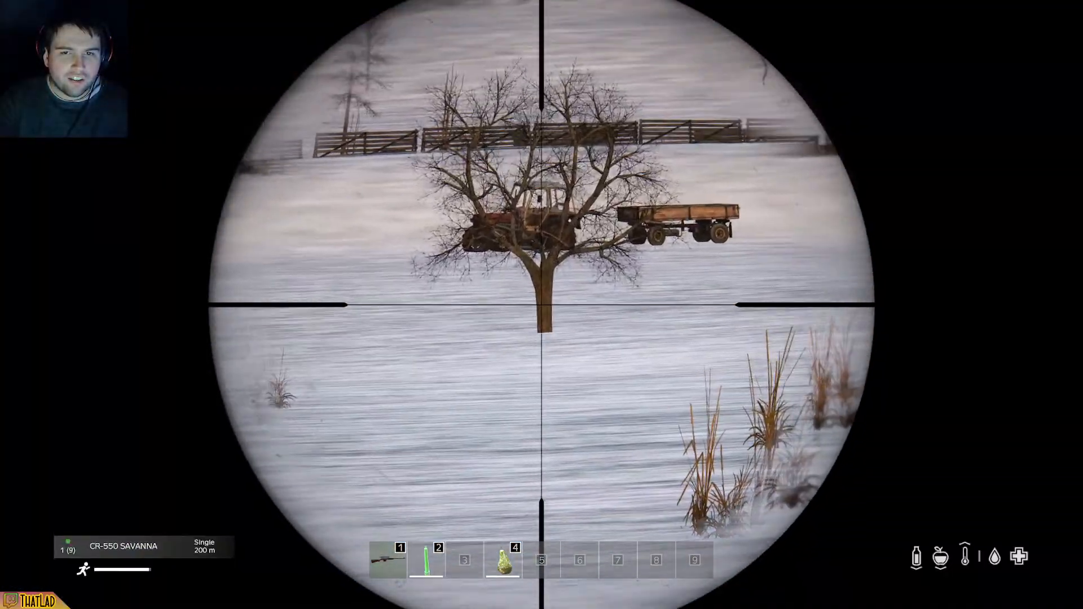
scroll(542, 305, "down", 3)
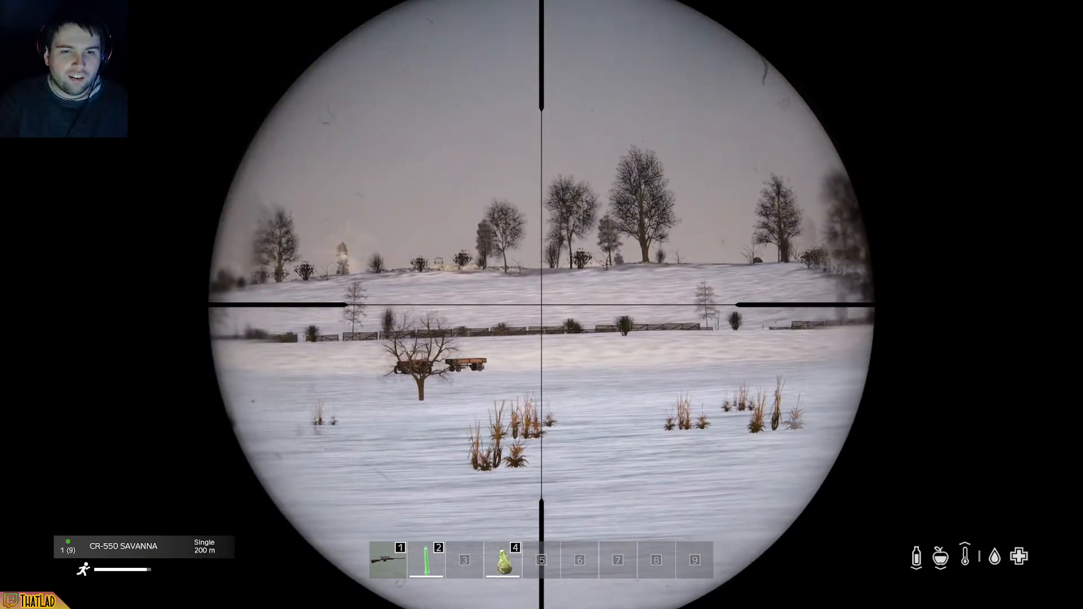
right_click(542, 305)
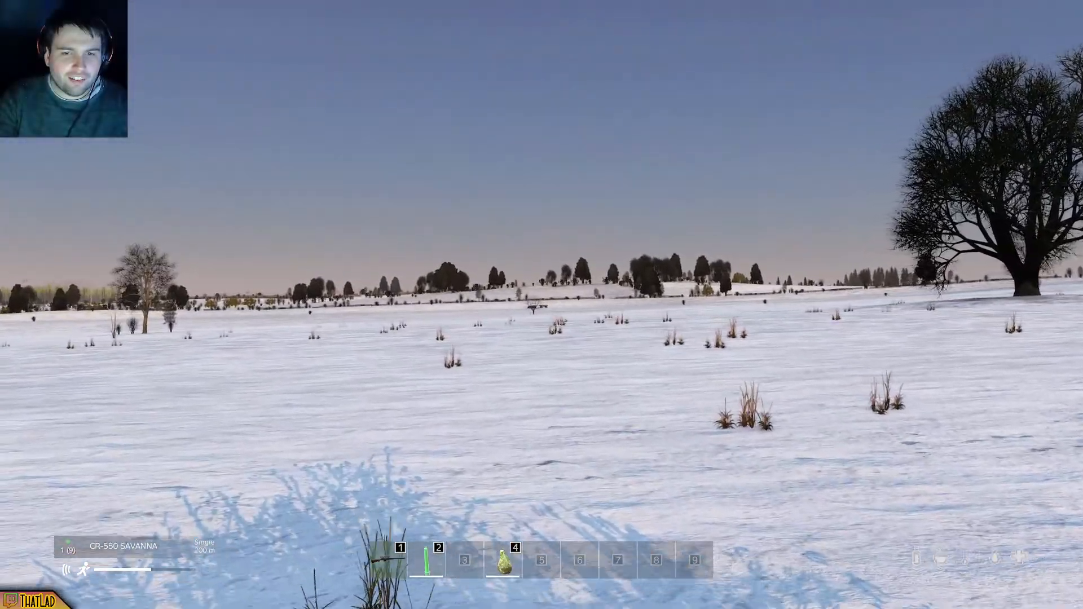
key("z")
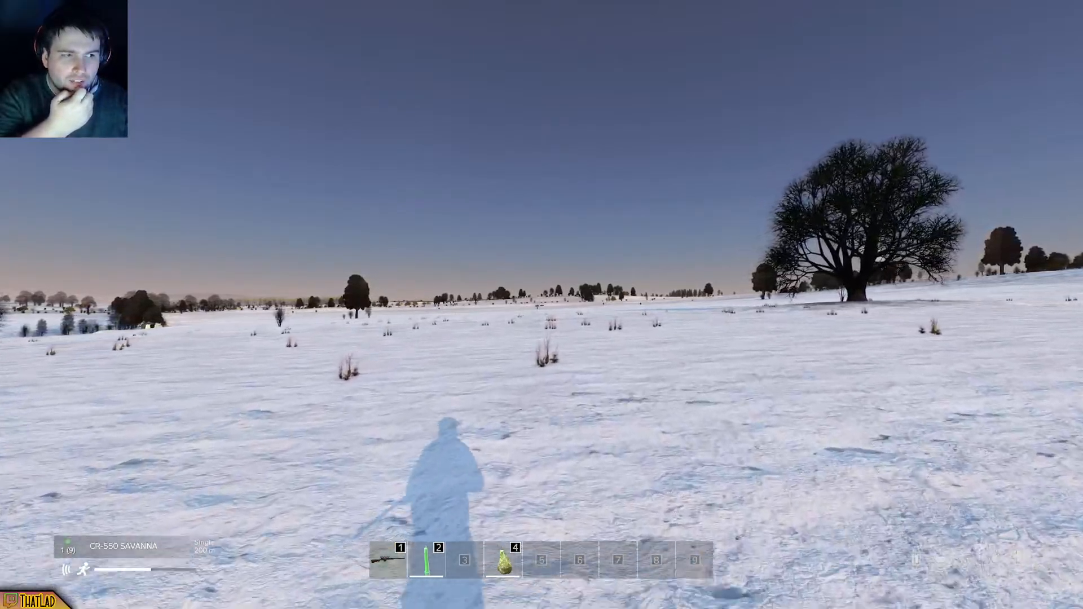
right_click(542, 305)
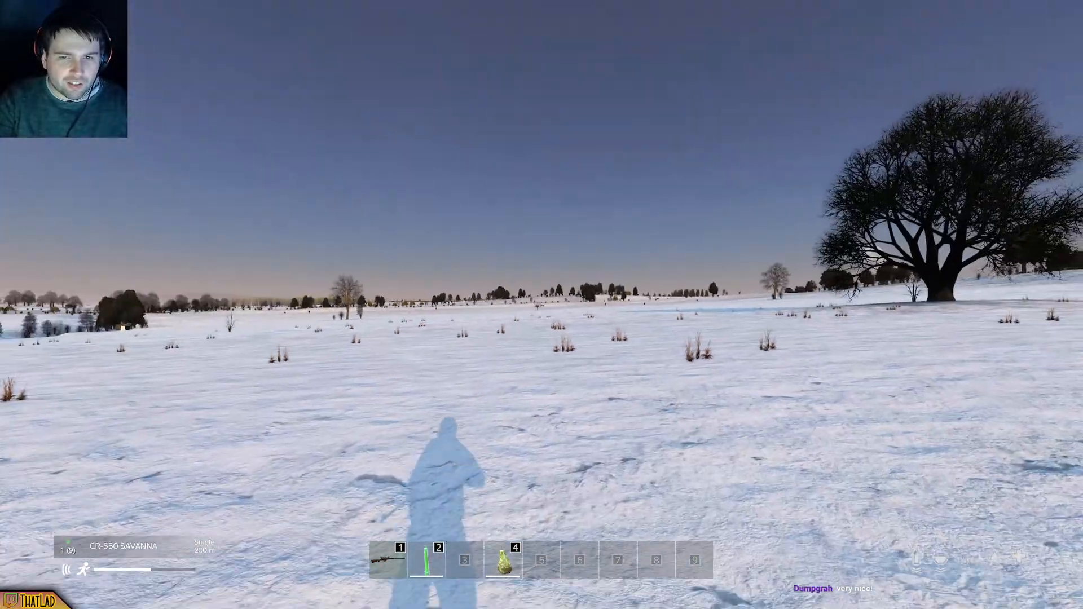
right_click(542, 305)
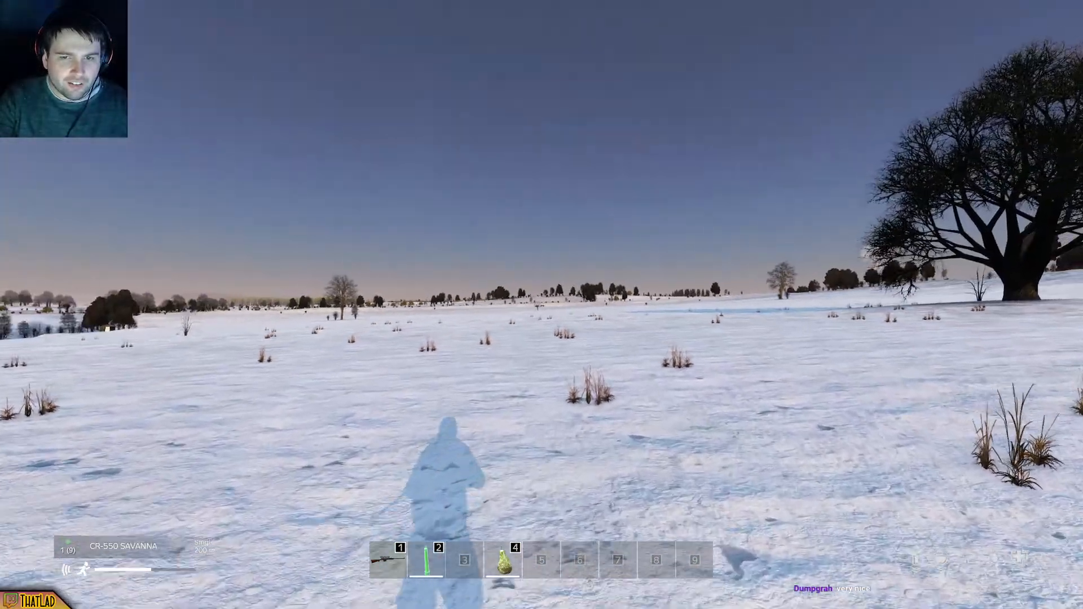
right_click(542, 304)
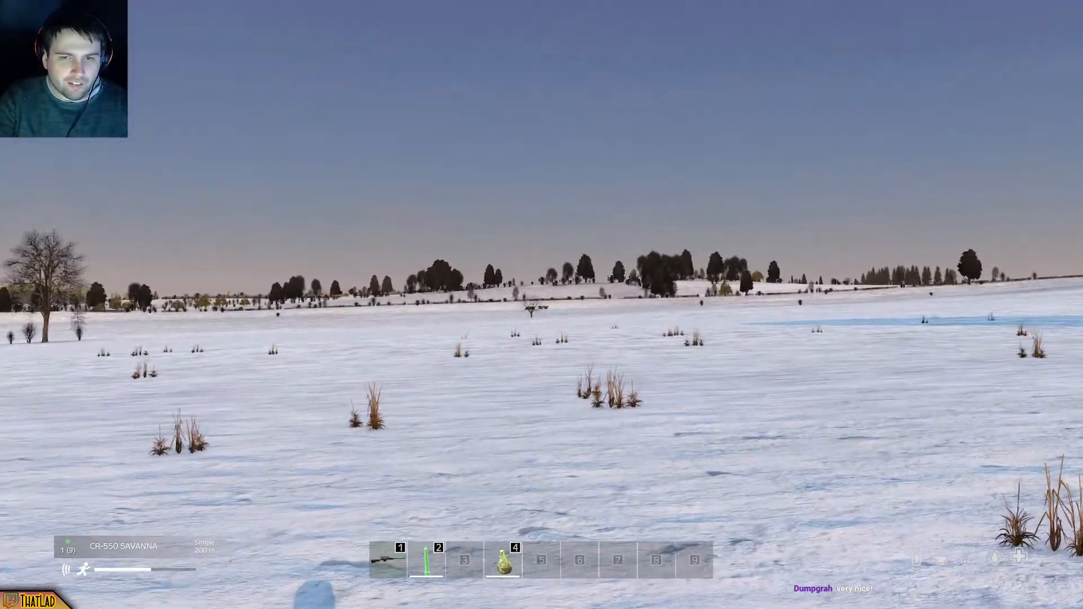
right_click(541, 304)
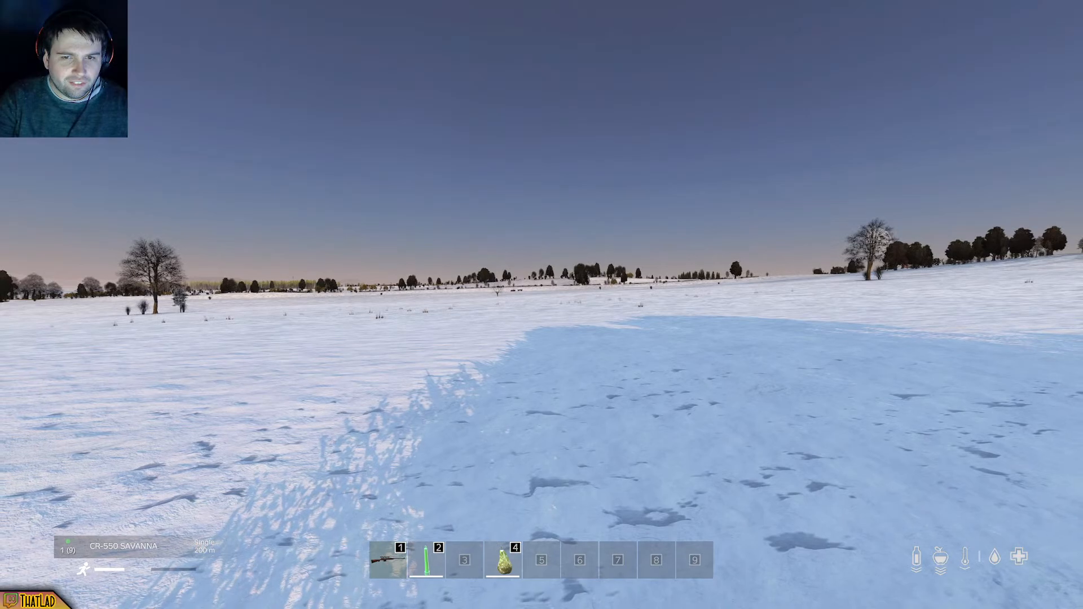
Step: Add a t_malusdomestica_3s tree to the Tree building set in the Object Builder and return to the game view
key("y")
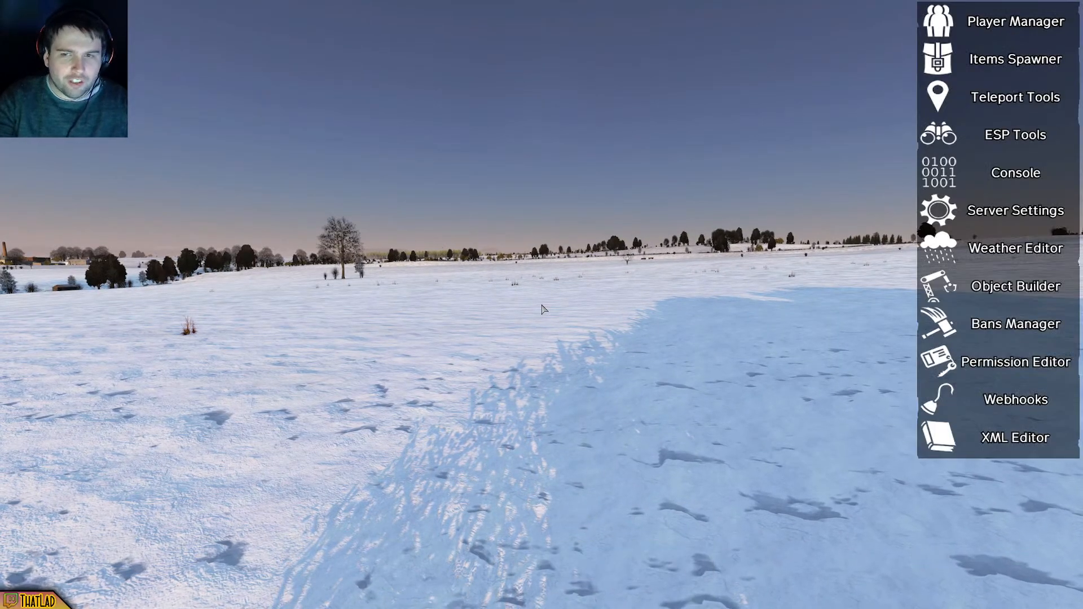
left_click(970, 286)
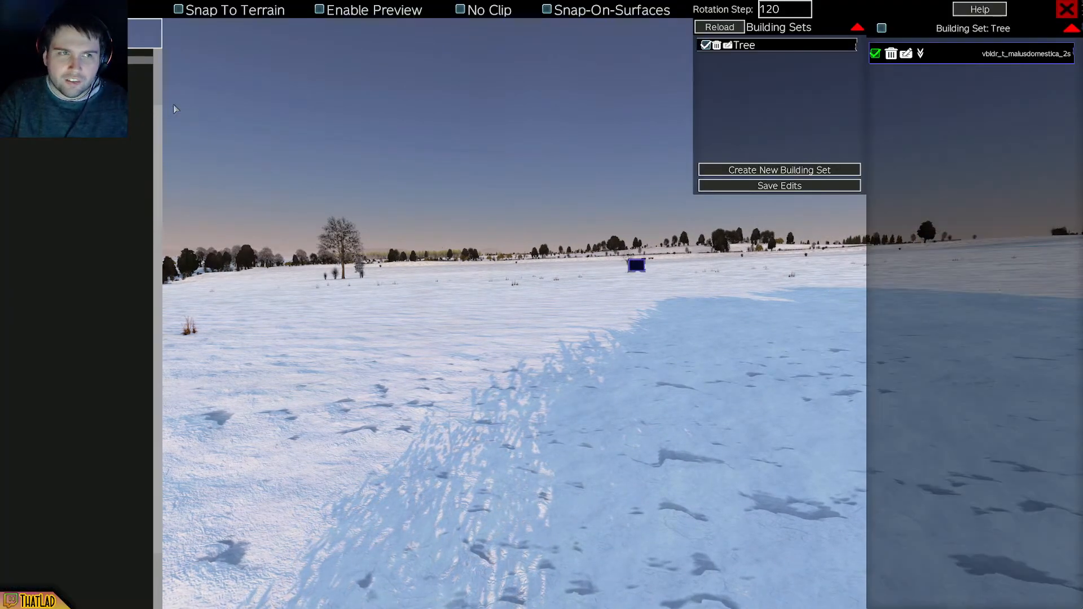
left_click(636, 264)
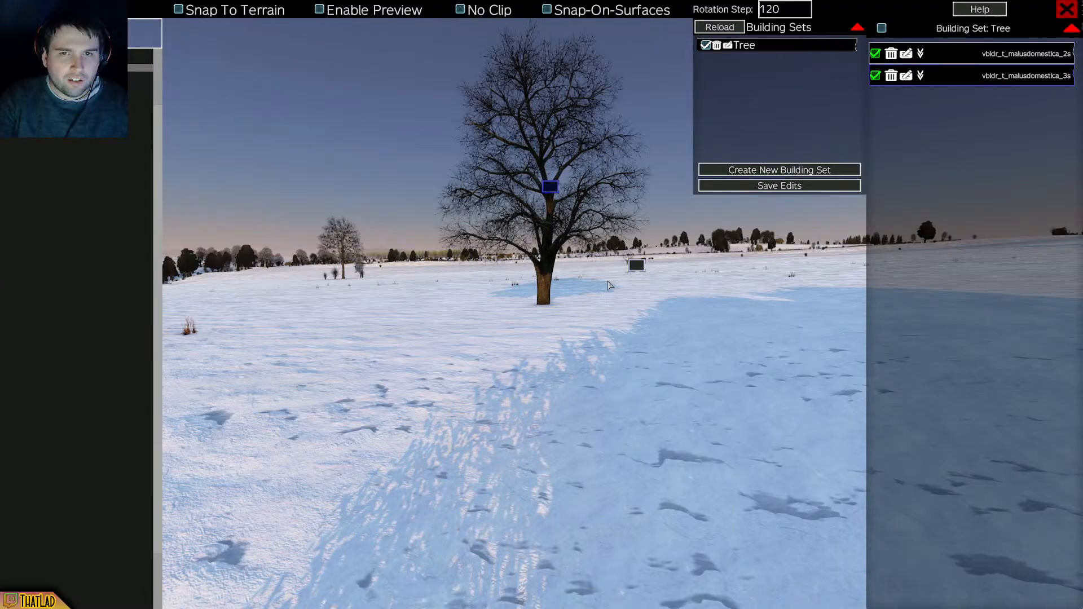
key("y")
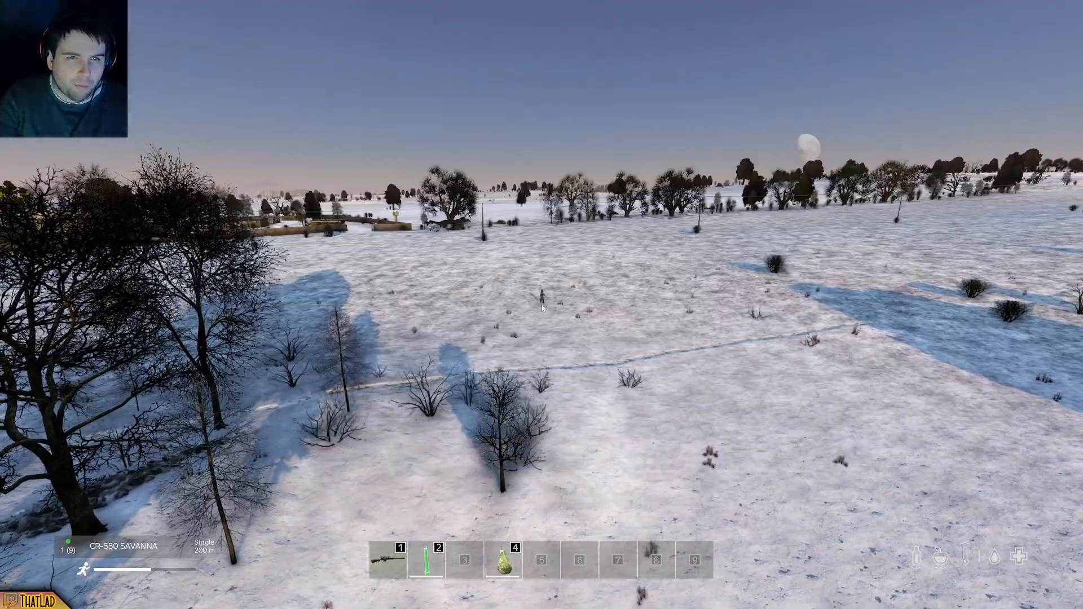
Step: In the WinterChernarusV2Plants_Trees_Winter folder, view the textures t_malusdomestica_3s_lod4_ca.paa and t_malusdomestica_2s_lod4_ca.paa, closing each preview
key("super")
key("super+e")
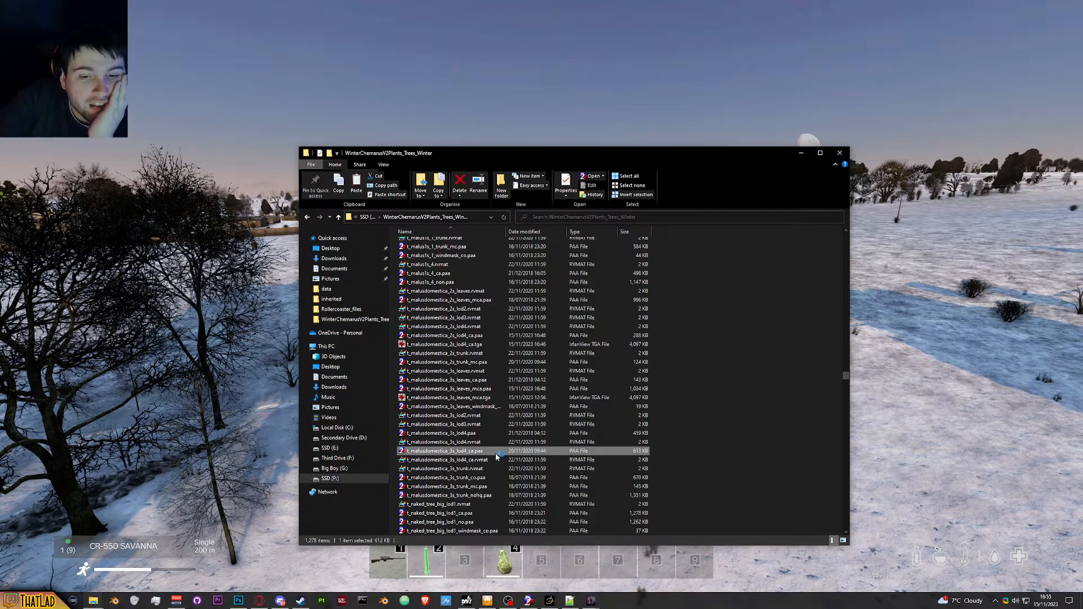
scroll(508, 411, "down", 1)
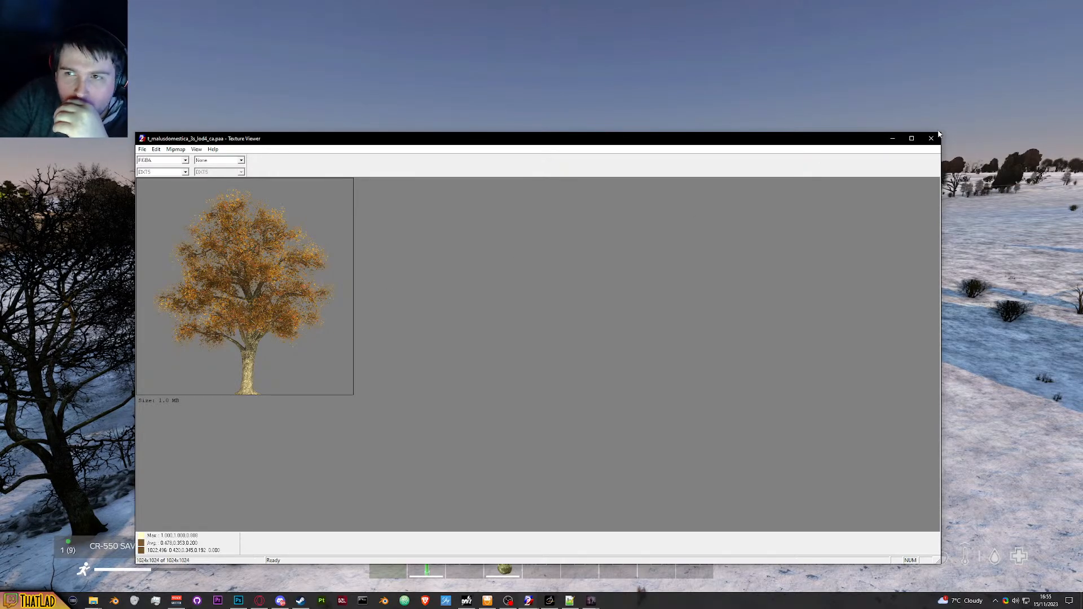
left_click(931, 138)
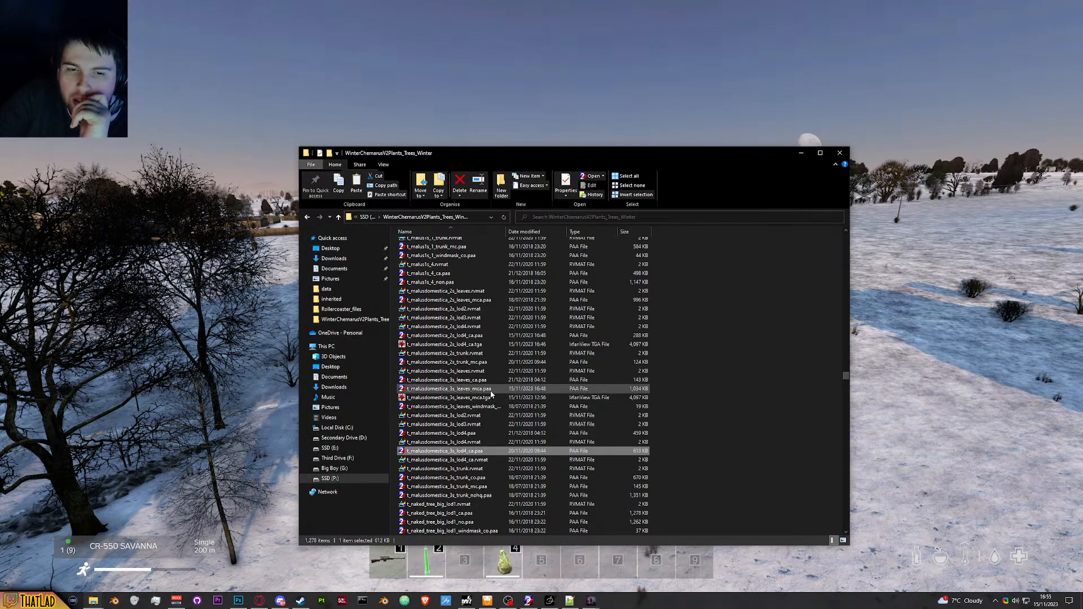
double_click(498, 338)
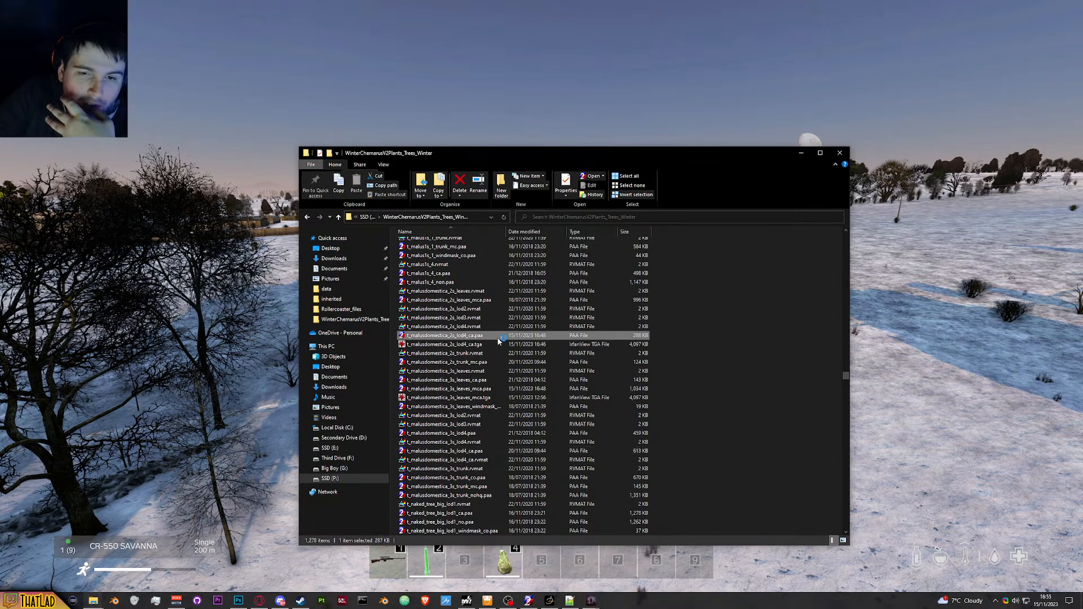
scroll(457, 270, "up", 1)
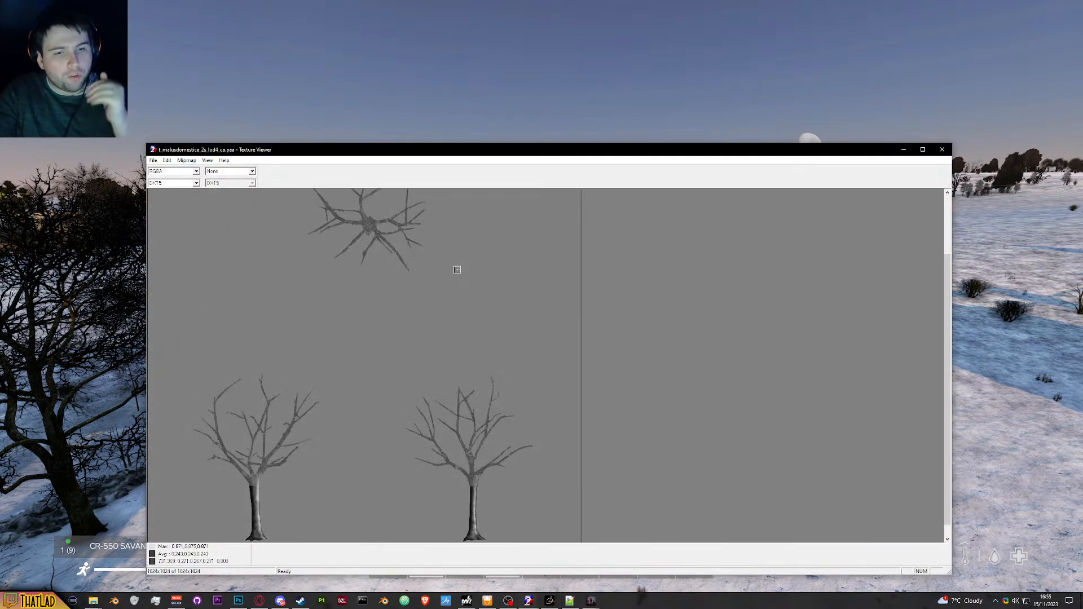
scroll(270, 329, "down", 1)
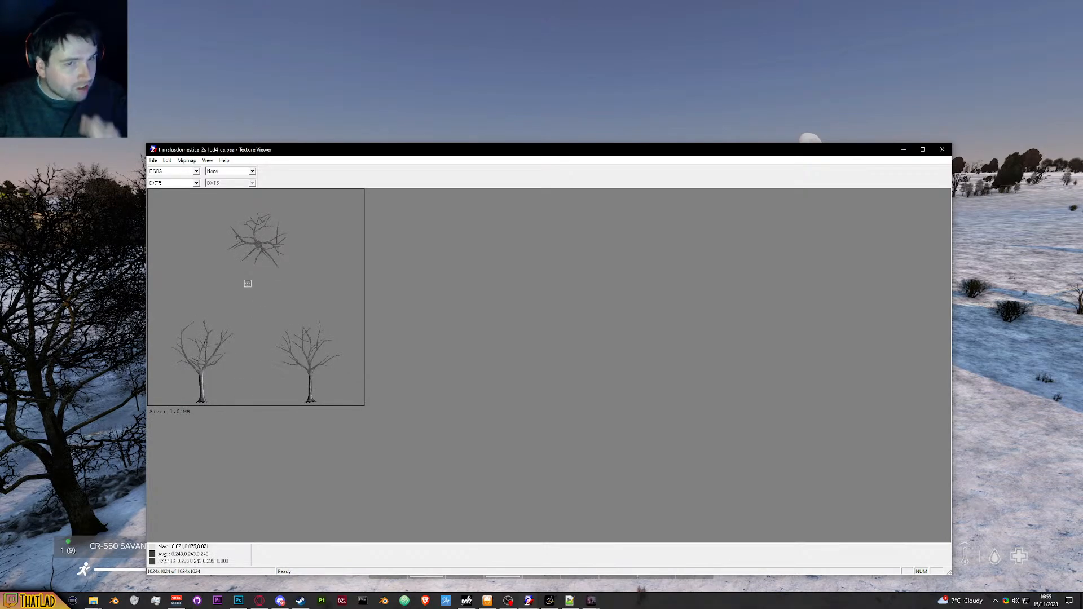
left_click(942, 150)
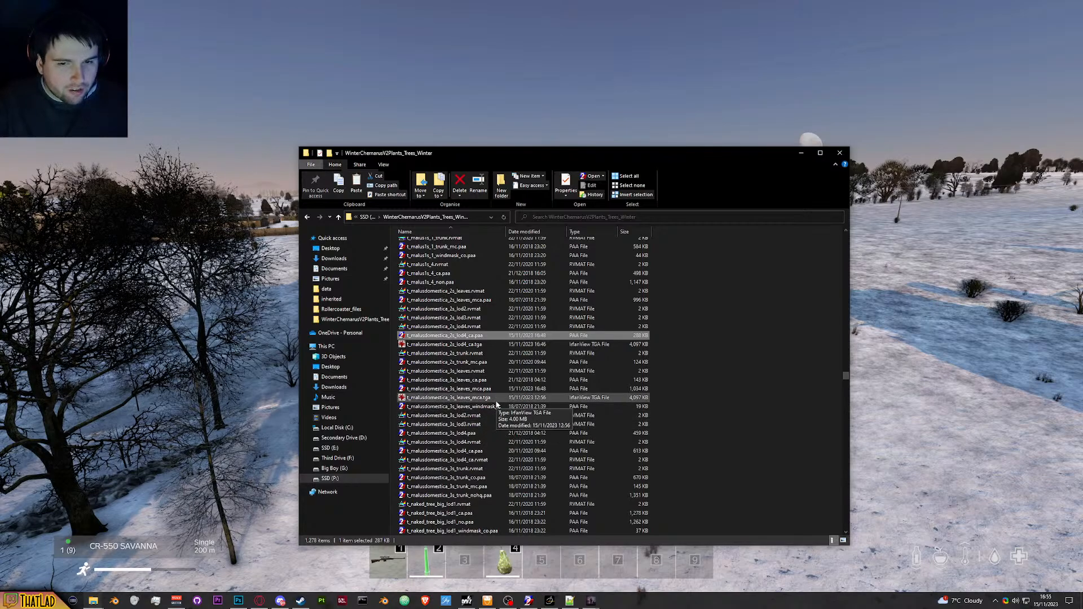
Step: View t_malusdomestica_3s_lod4.paa and t_malusdomestica_3s_lod4_ca.paa to compare the two LOD4 textures, closing each preview
double_click(486, 432)
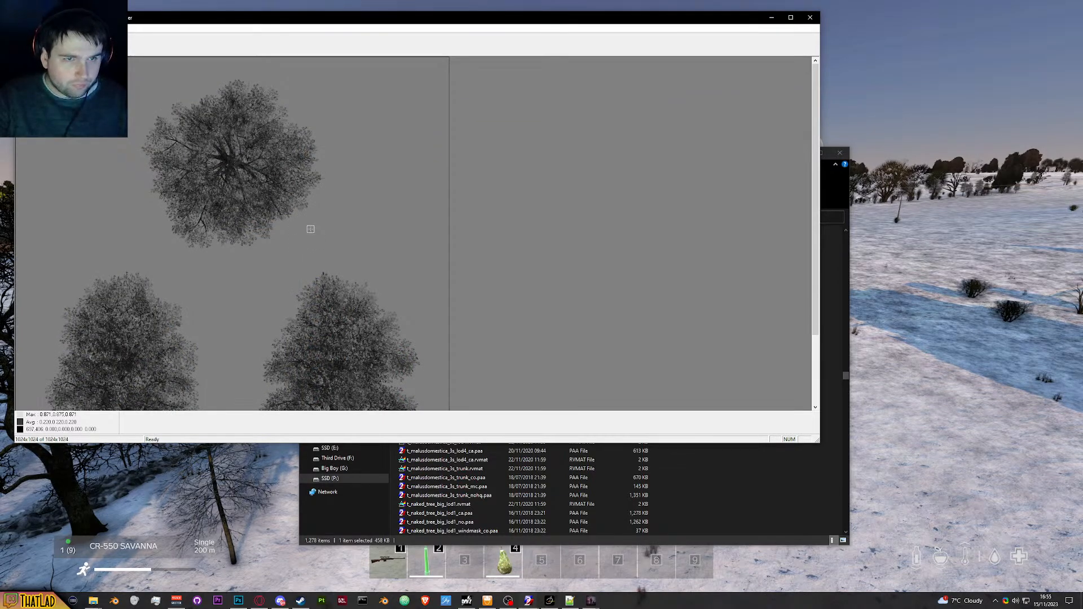
left_click(810, 18)
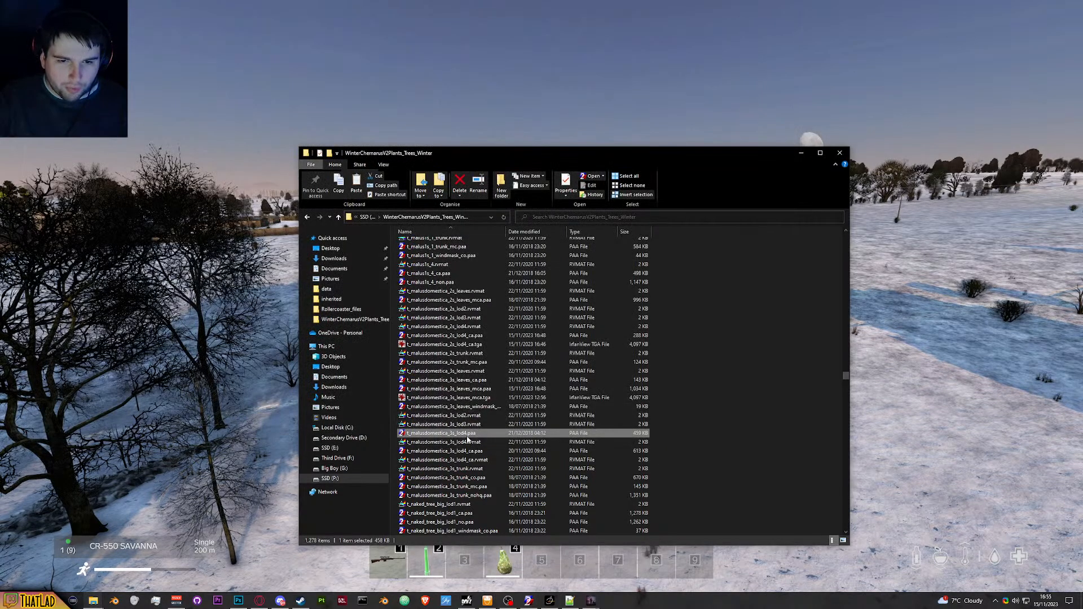
double_click(487, 453)
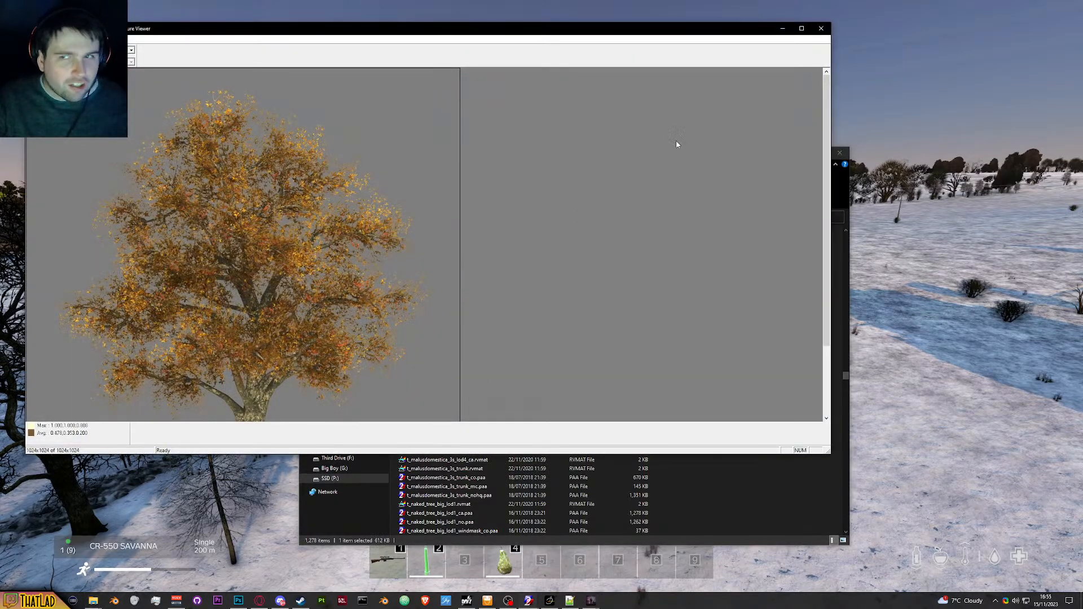
left_click(821, 28)
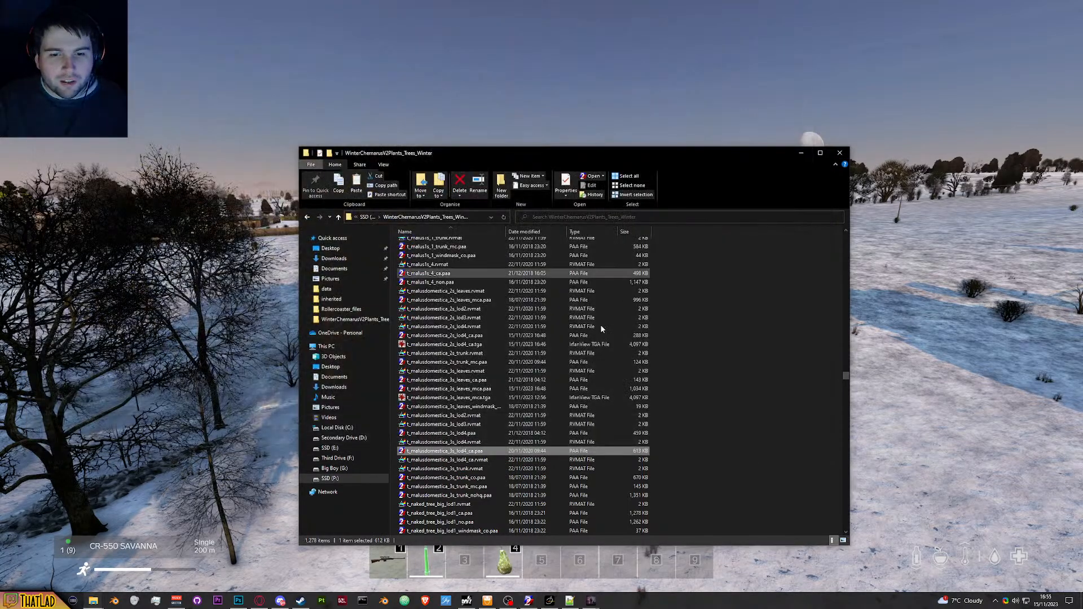
Step: Inspect the alpha channel of t_malusdomestica_3s_lod4.paa across its three tree views, and minimize the texture viewer
double_click(482, 436)
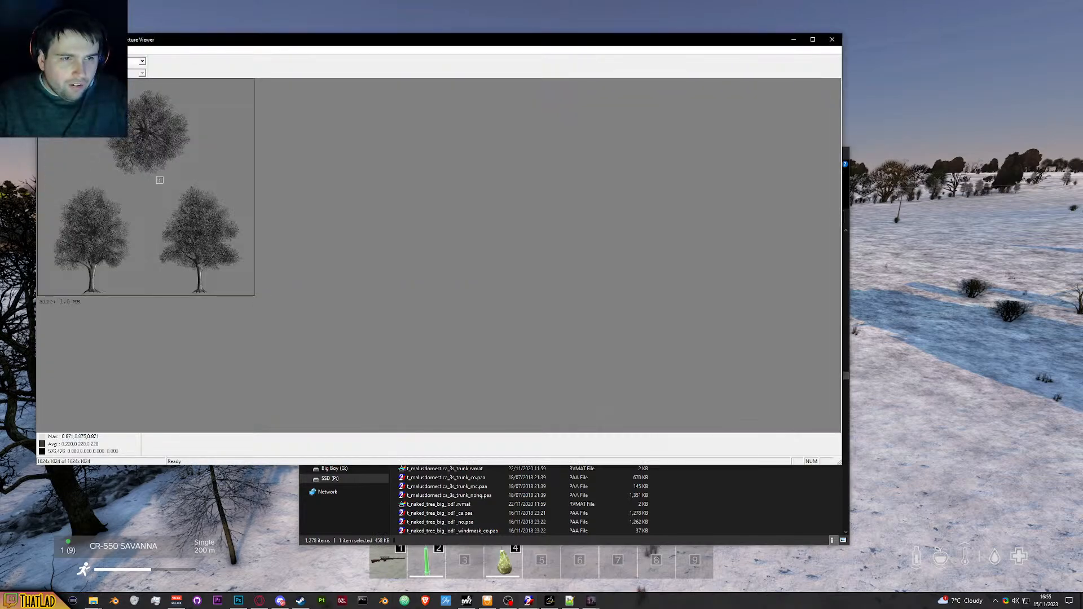
scroll(159, 180, "up", 1)
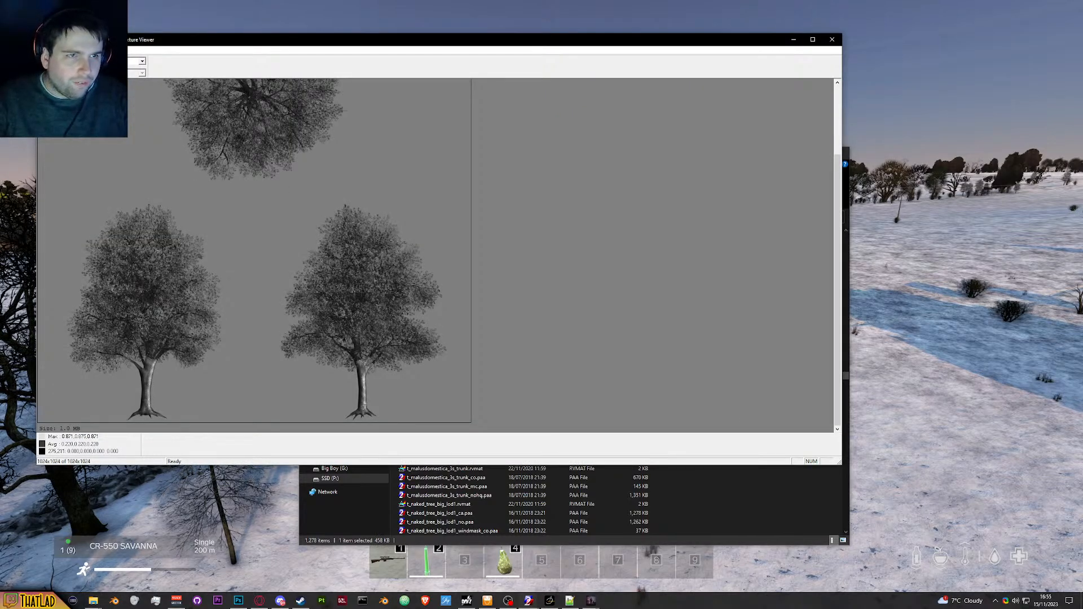
left_click(75, 73)
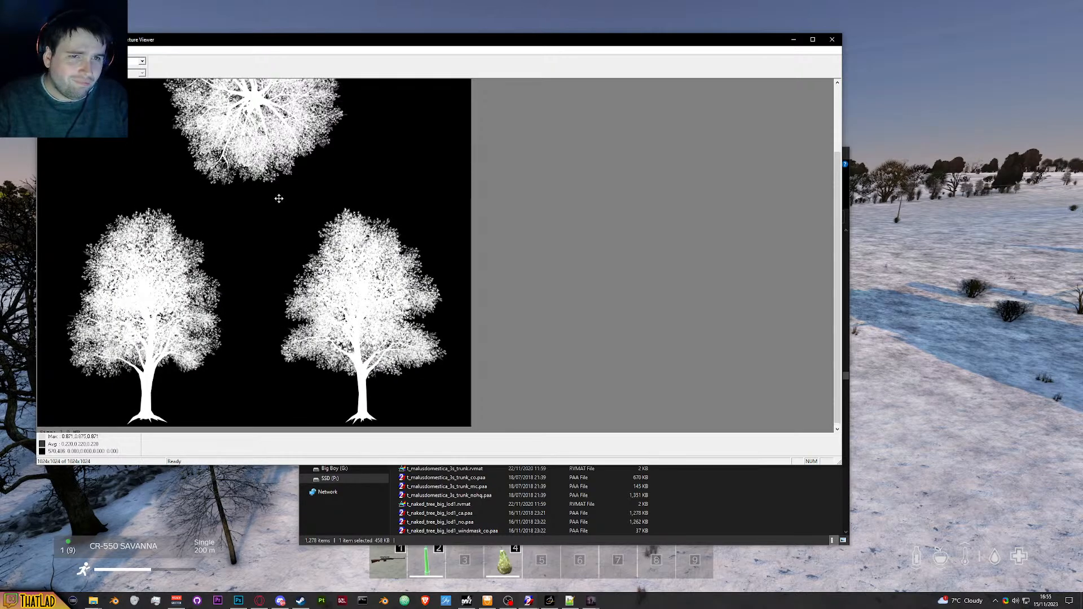
left_click_drag(278, 196, 280, 283)
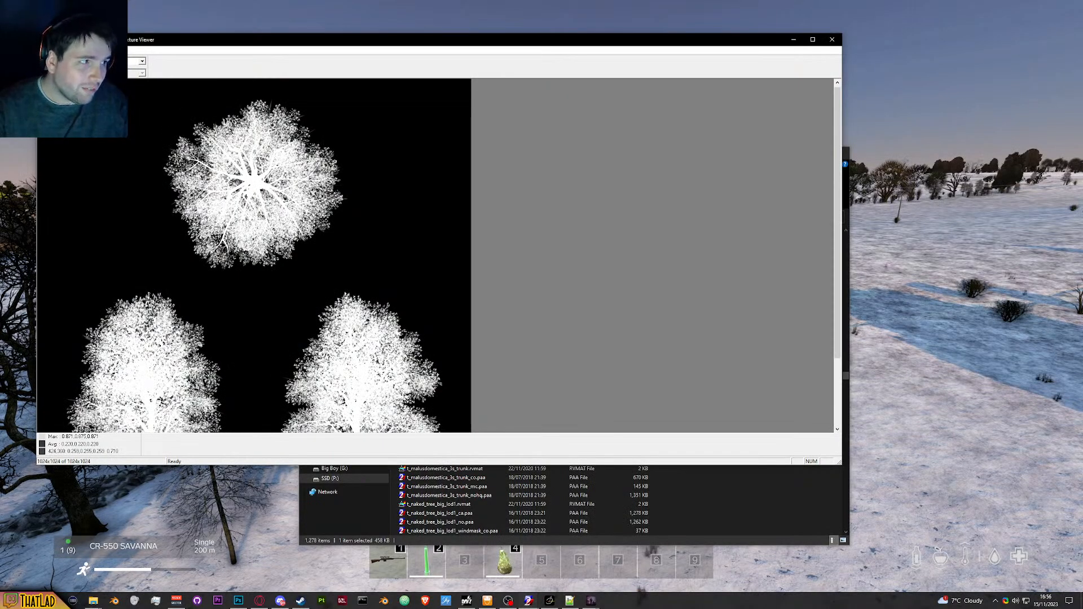
scroll(298, 283, "down", 2)
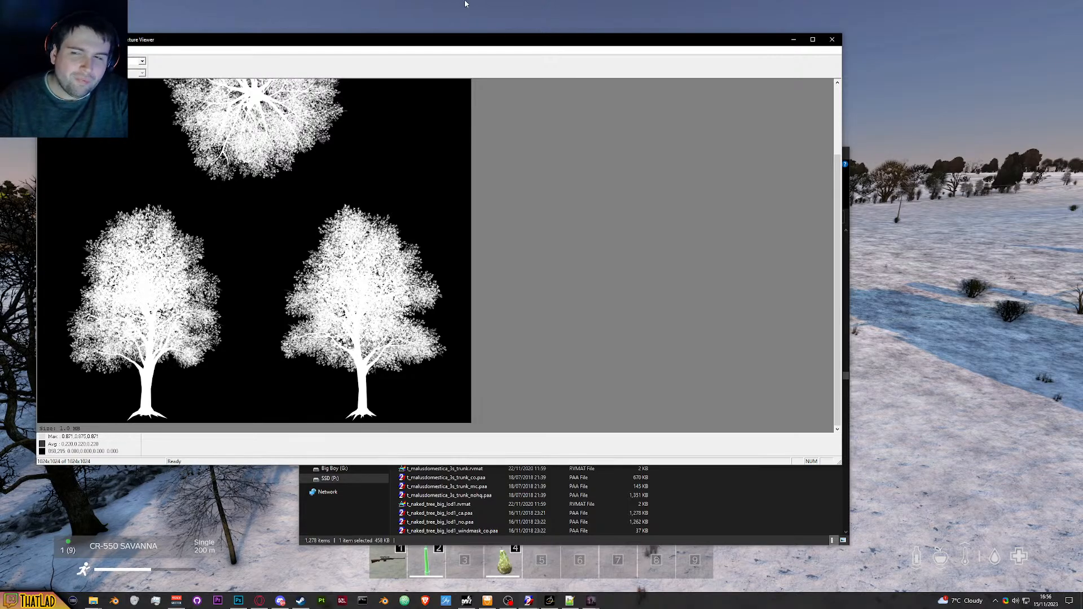
left_click(794, 39)
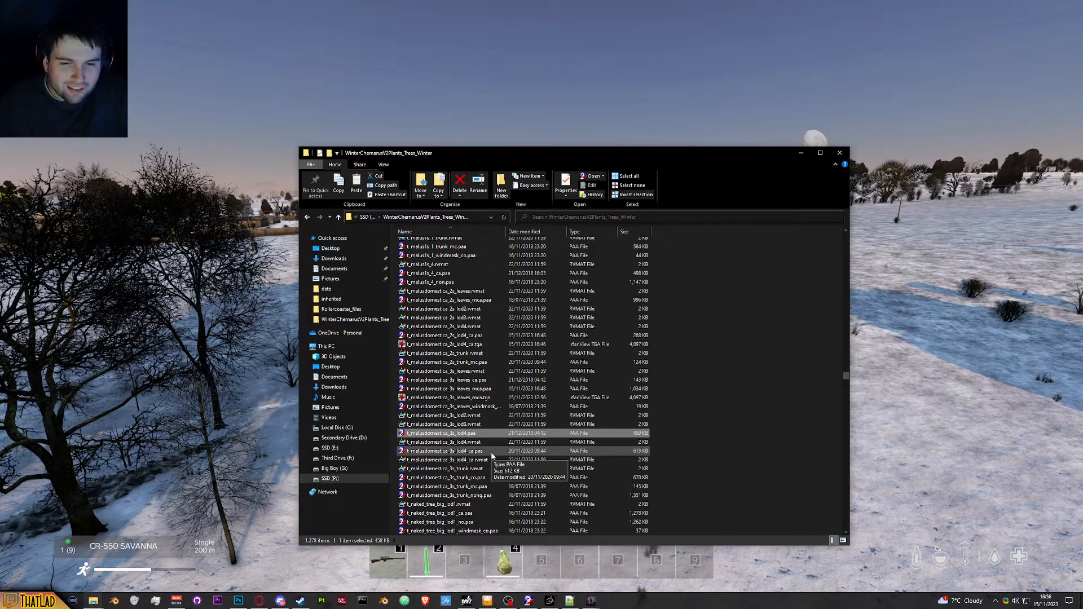
Step: Recheck t_malusdomestica_3s_lod4_ca.paa against t_malusdomestica_3s_lod4.paa, and return to the game view
double_click(491, 455)
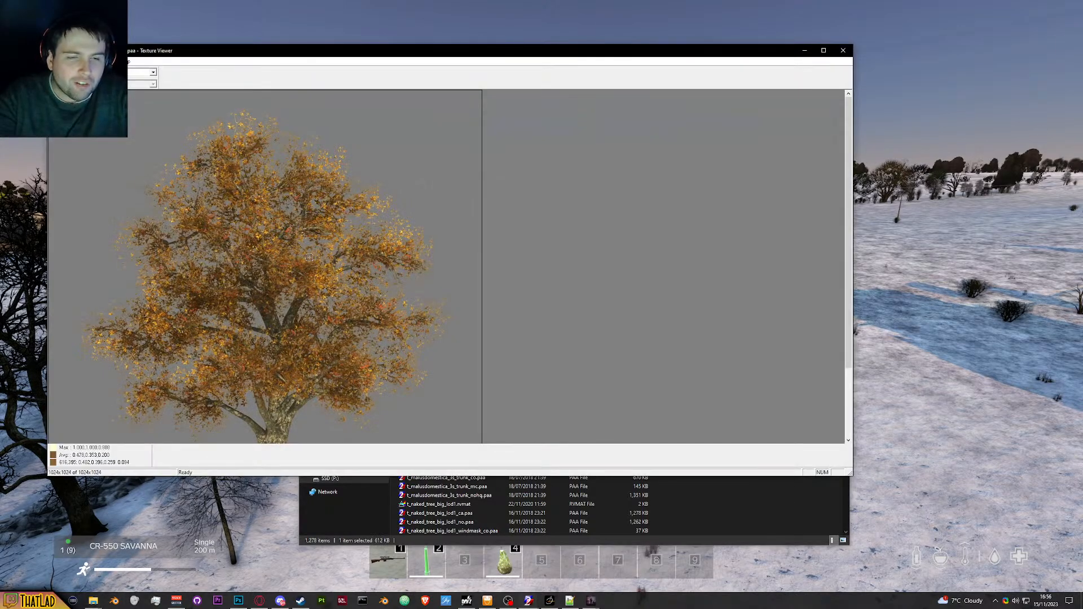
left_click(843, 50)
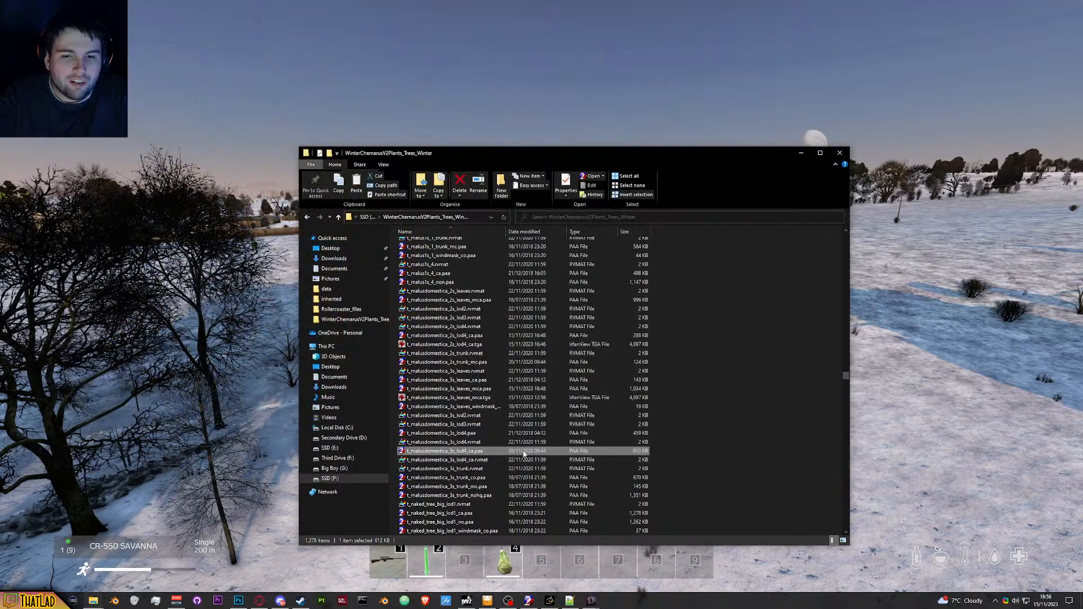
double_click(489, 433)
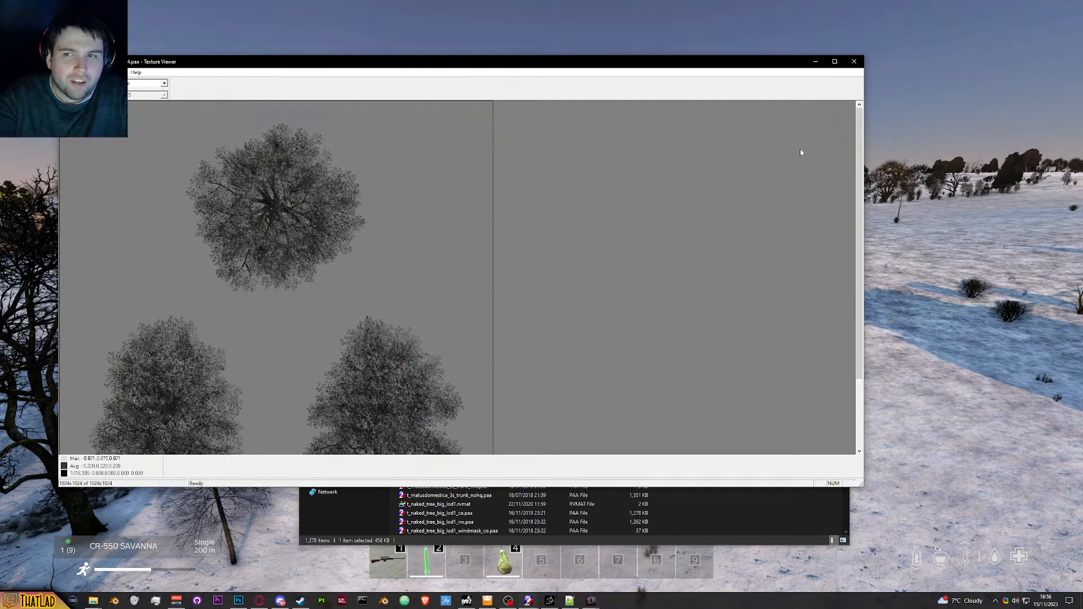
left_click(854, 61)
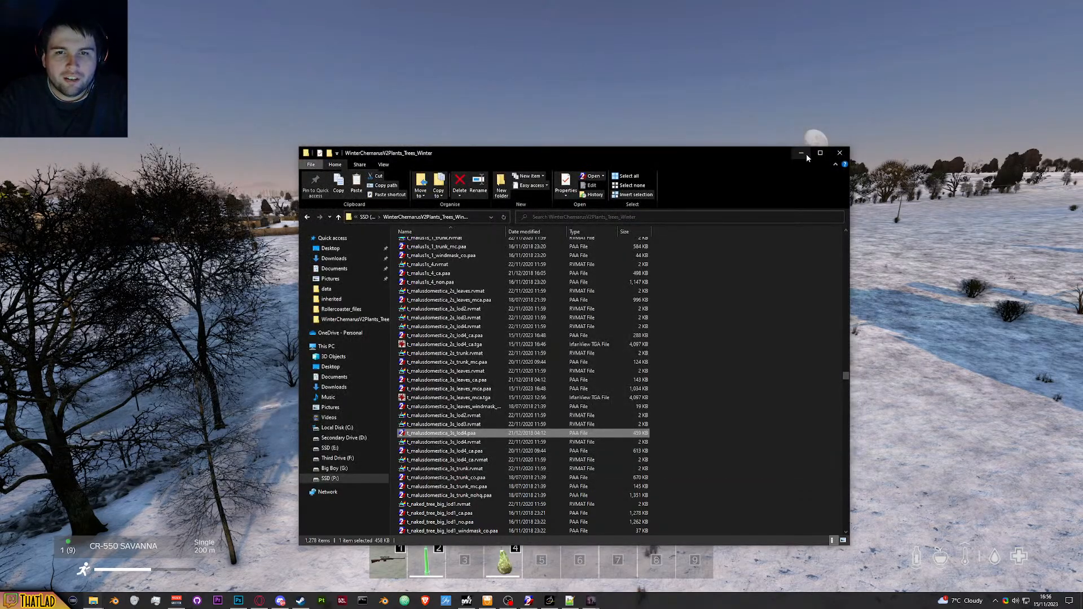
left_click(804, 156)
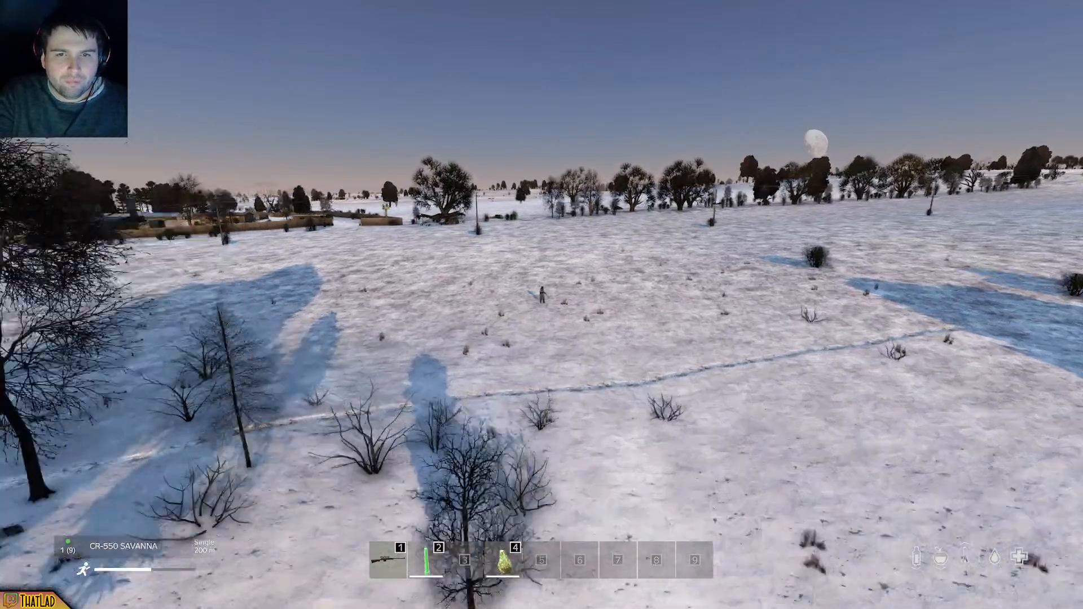
Step: Launch Eliteness and open the model t_malusdomestica_3s.p3d from P:\DZ\plants\tree
key("super")
type("elite")
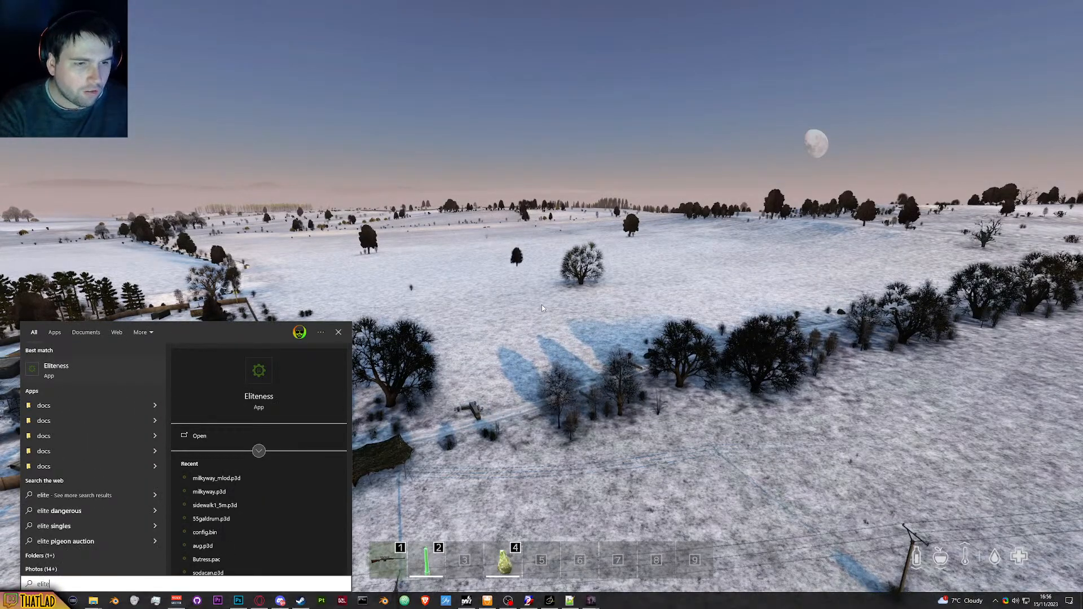
key("Return")
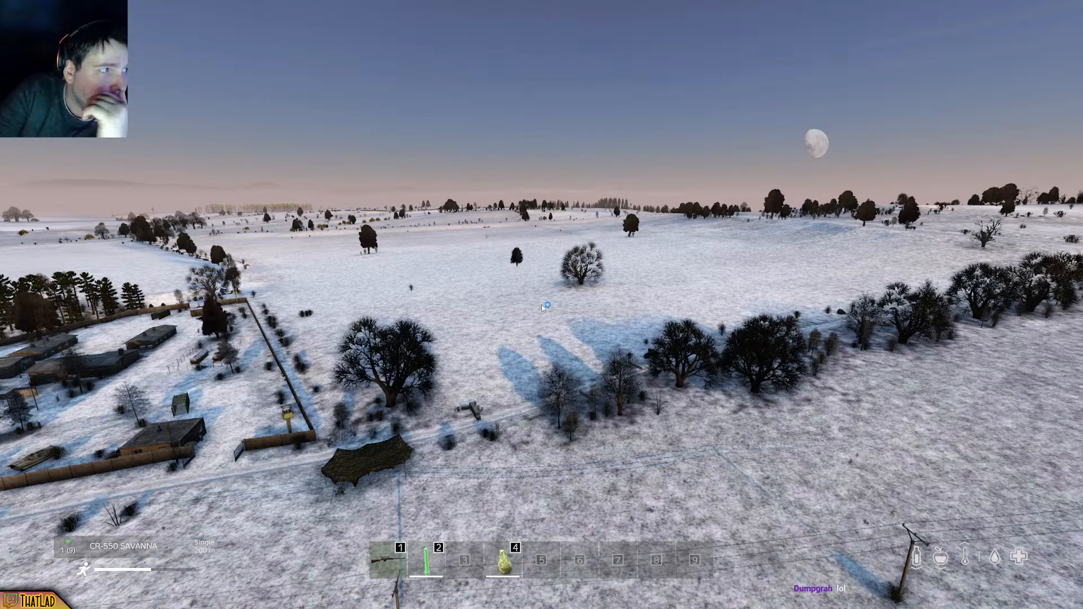
left_click(319, 211)
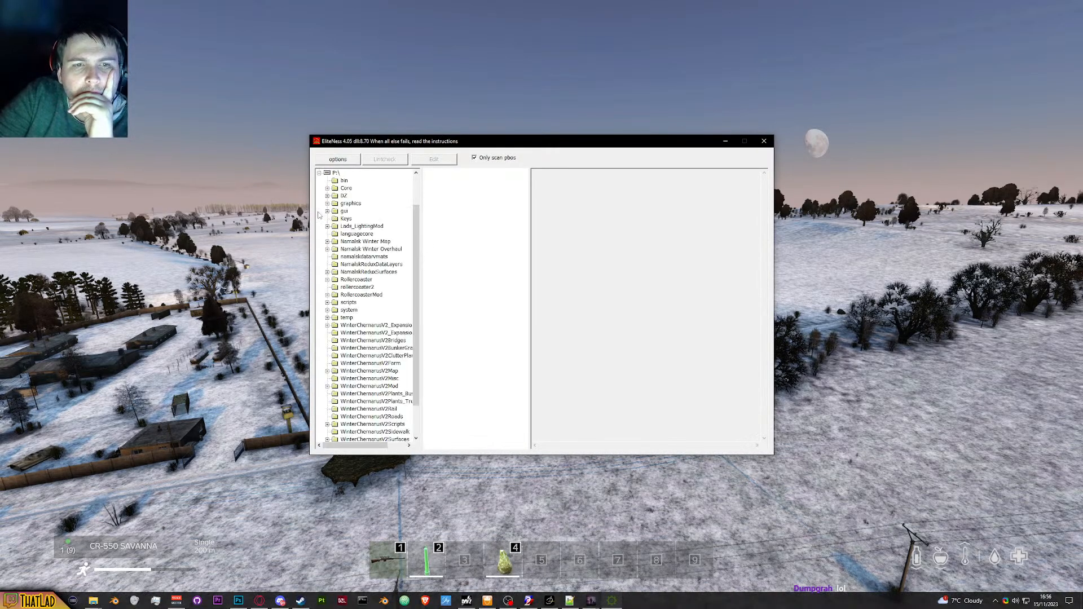
left_click(328, 197)
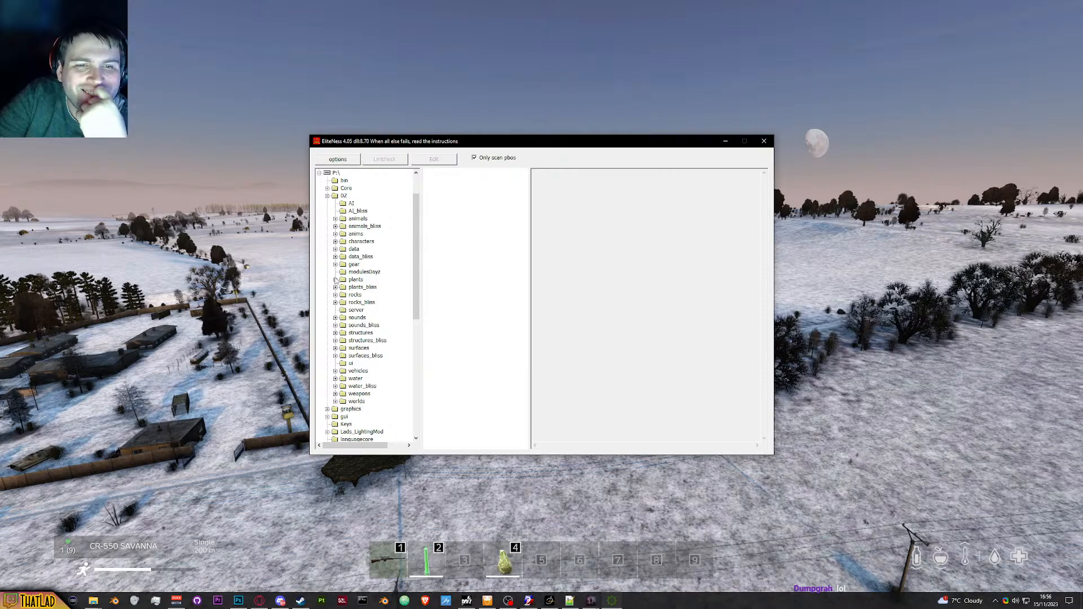
left_click(335, 280)
left_click(343, 303)
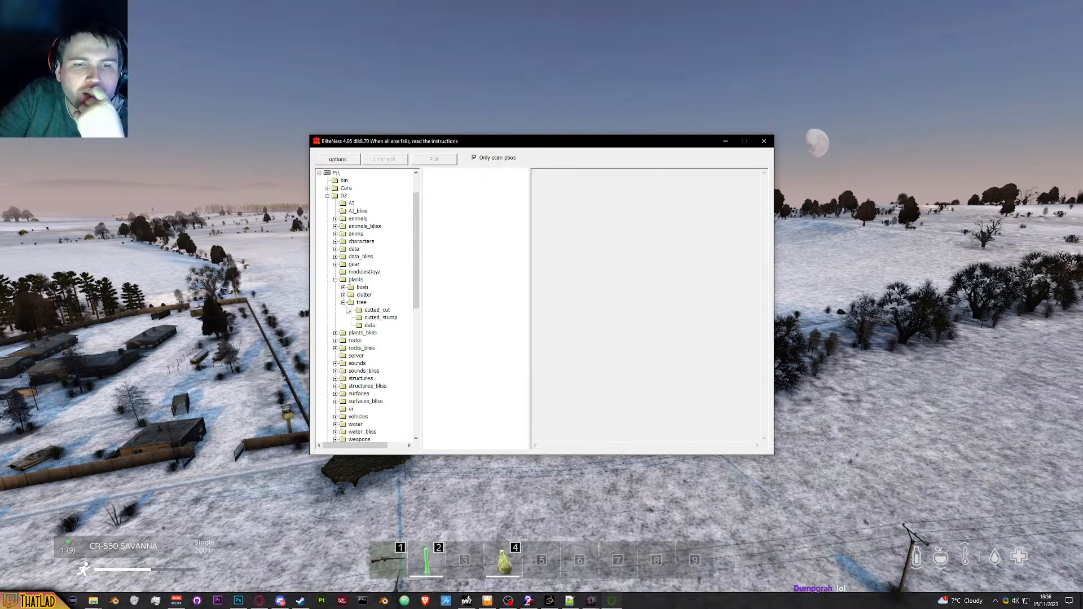
left_click(361, 303)
left_click_drag(522, 243, 536, 350)
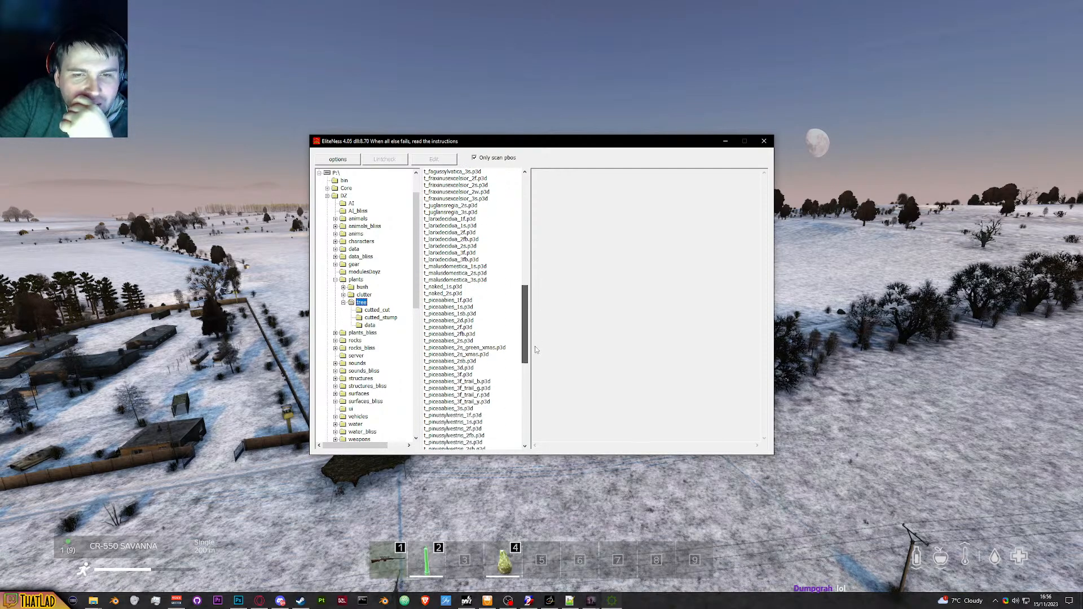
left_click(469, 280)
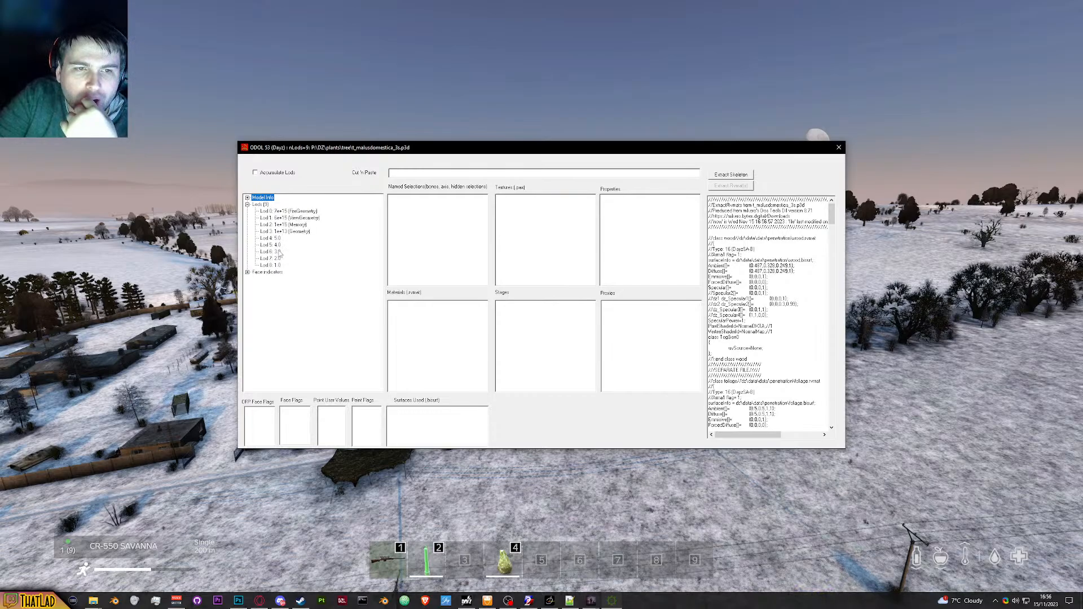
Step: Check which textures the model's 4.0 and 5.0 LODs reference, and select the 4.0 LOD's texture entry to show its full path
left_click(271, 245)
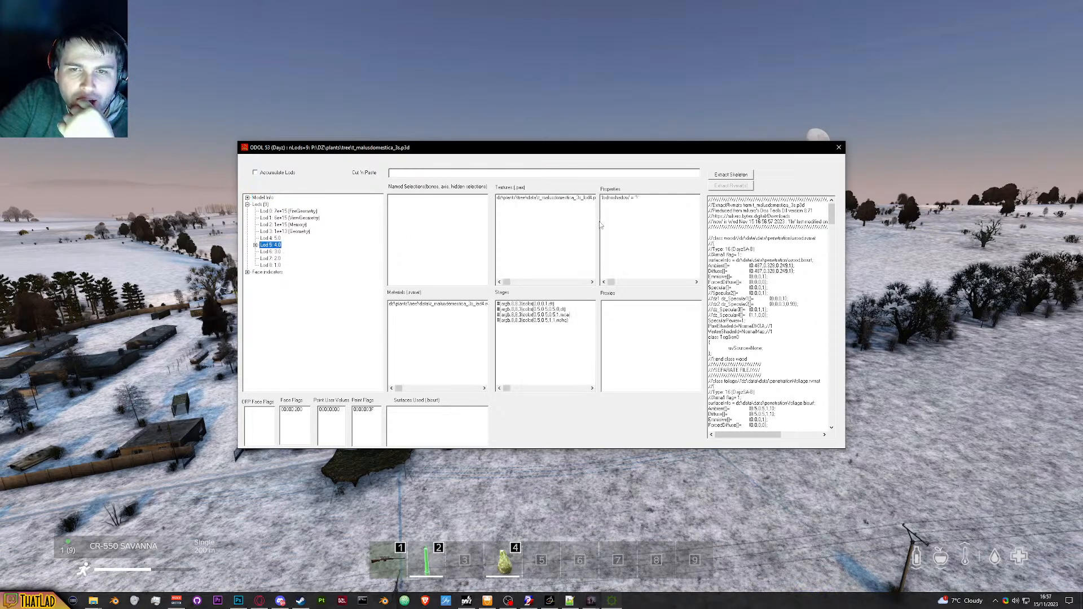
left_click(275, 239)
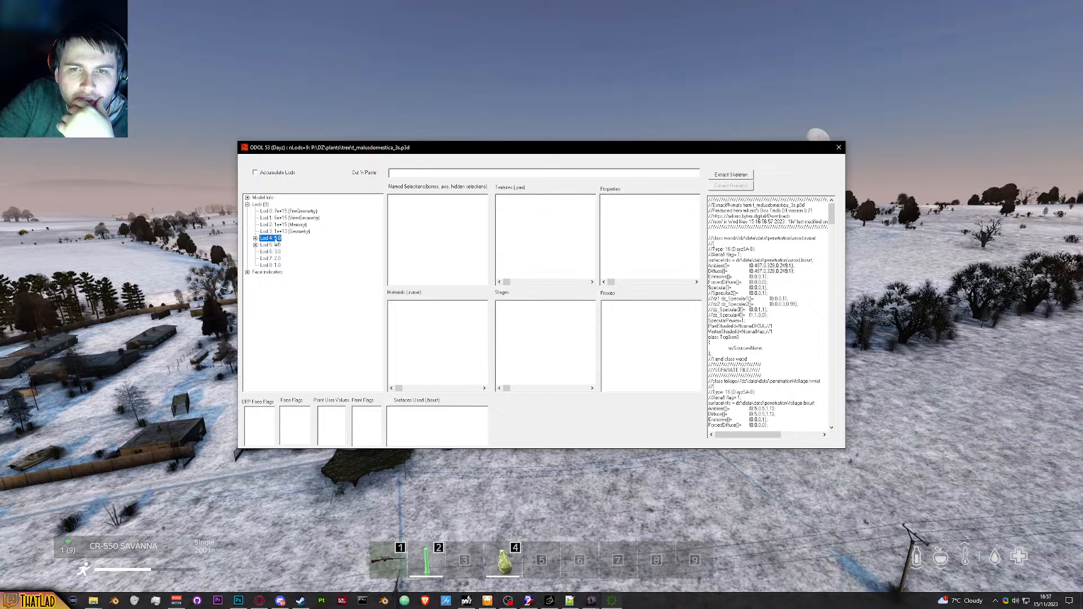
left_click(255, 238)
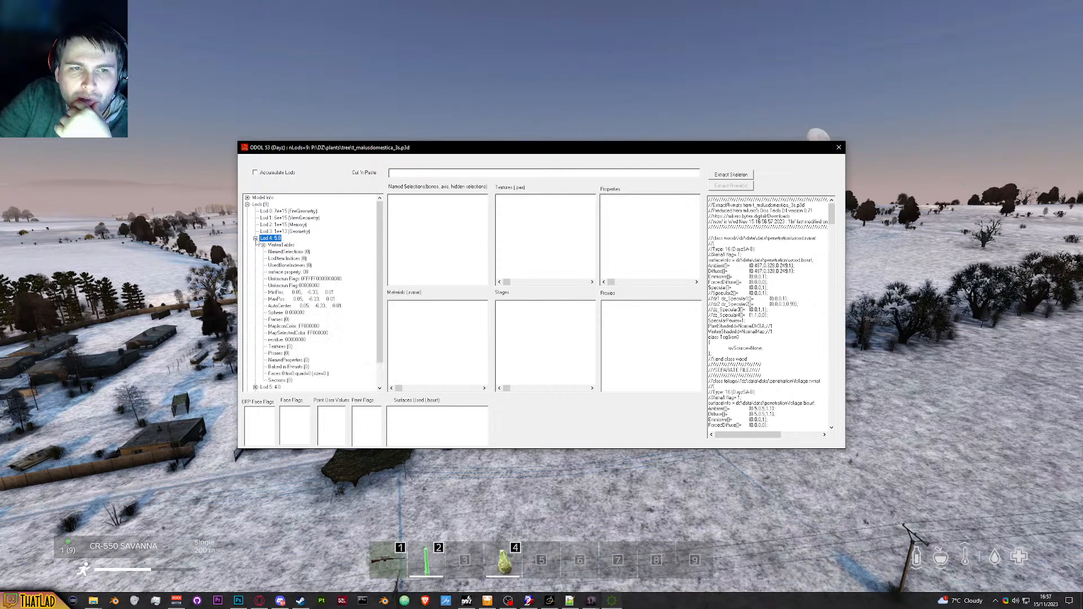
left_click(255, 238)
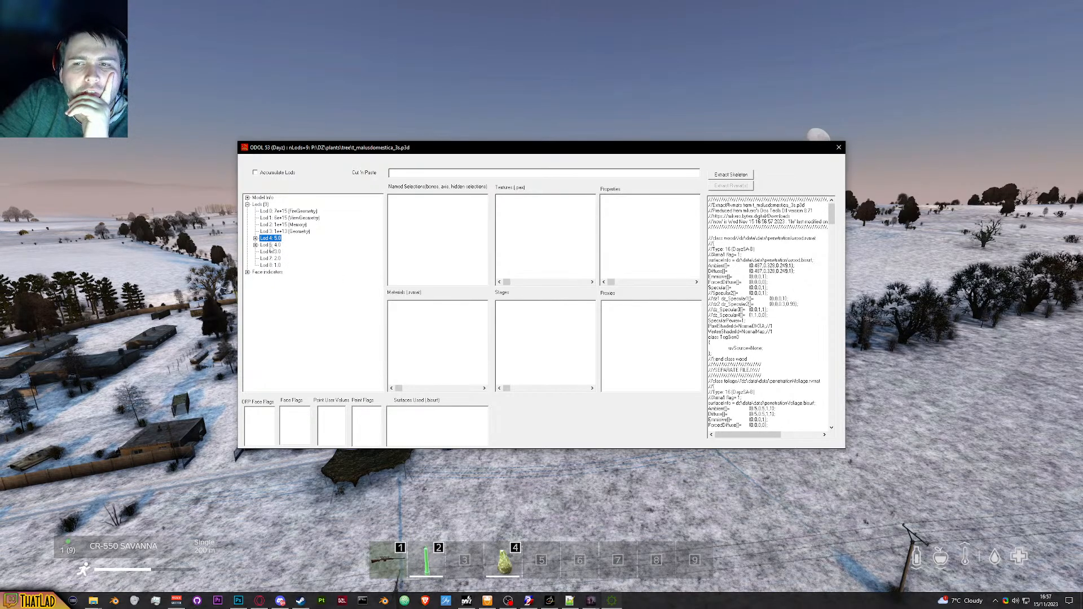
left_click(270, 245)
left_click(580, 198)
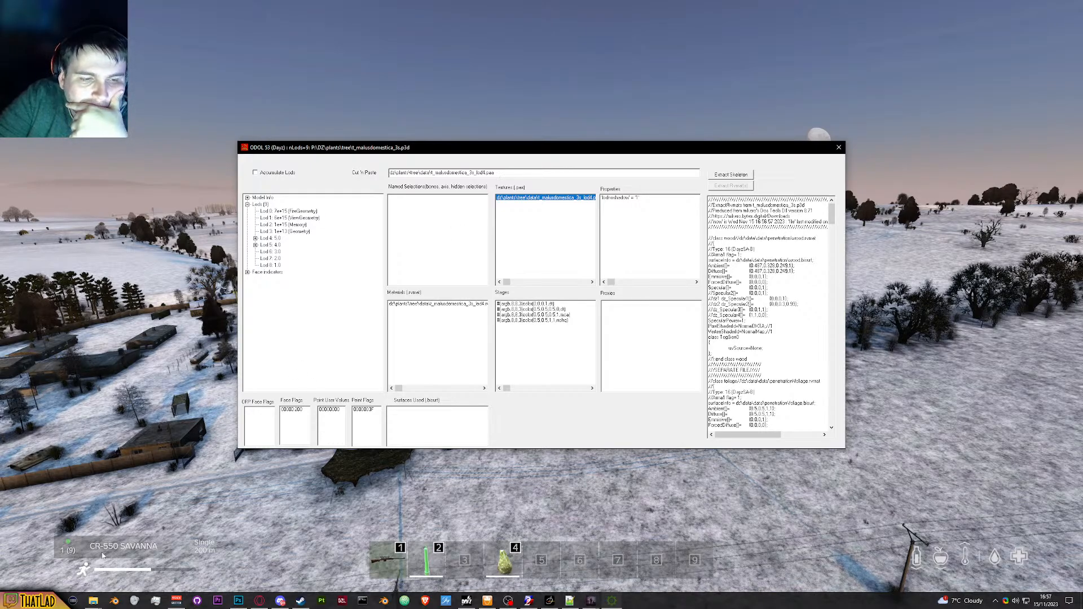
Step: Close the model details of t_malusdomestica_3s.p3d and exit Eliteness to get back to the game view
left_click(93, 601)
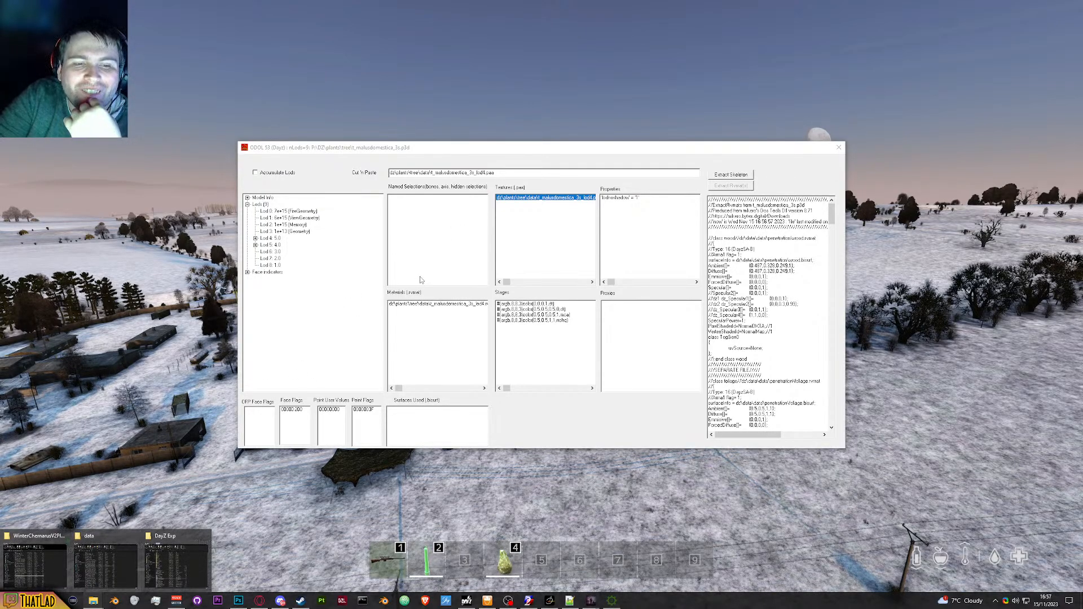
left_click(838, 148)
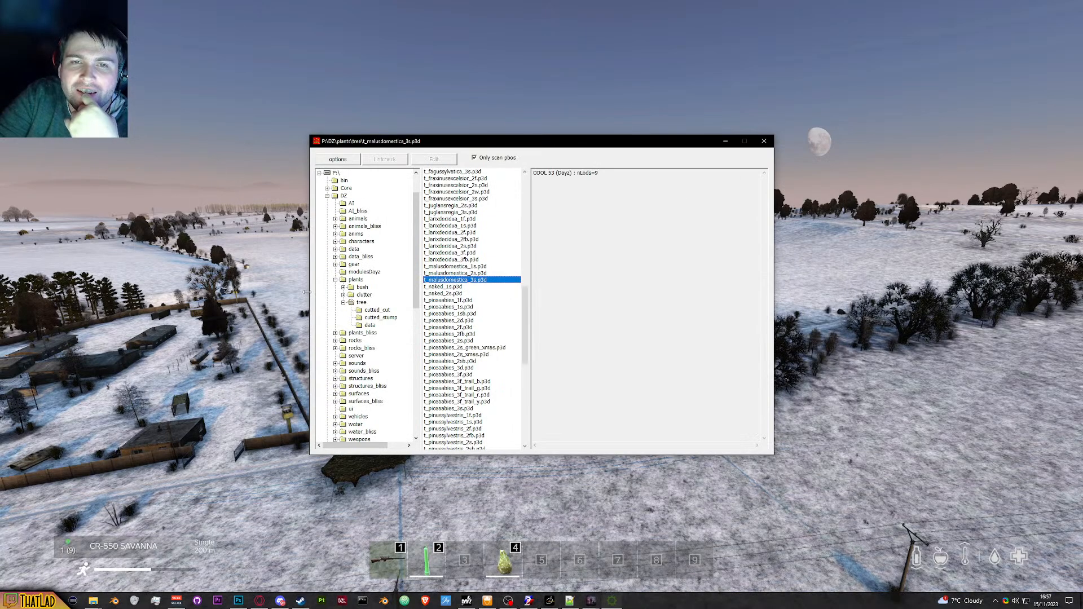
left_click(764, 141)
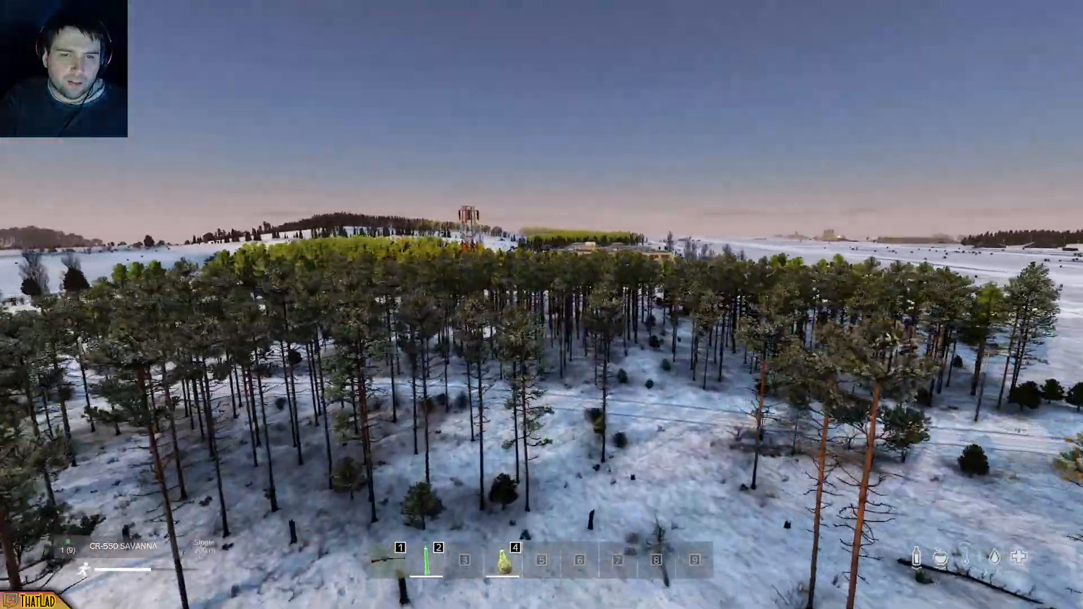
Step: Fly through the pine forest and inspect the winter pine textures at the treetops and on the small pines at its edge
key("w")
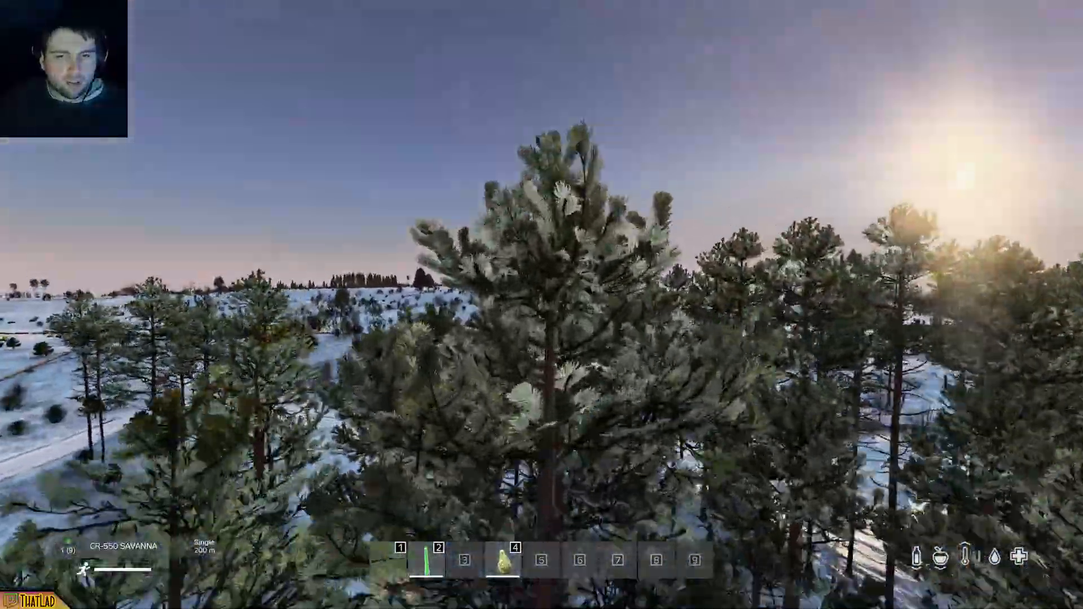
key("w")
key("s")
key("w")
key("s")
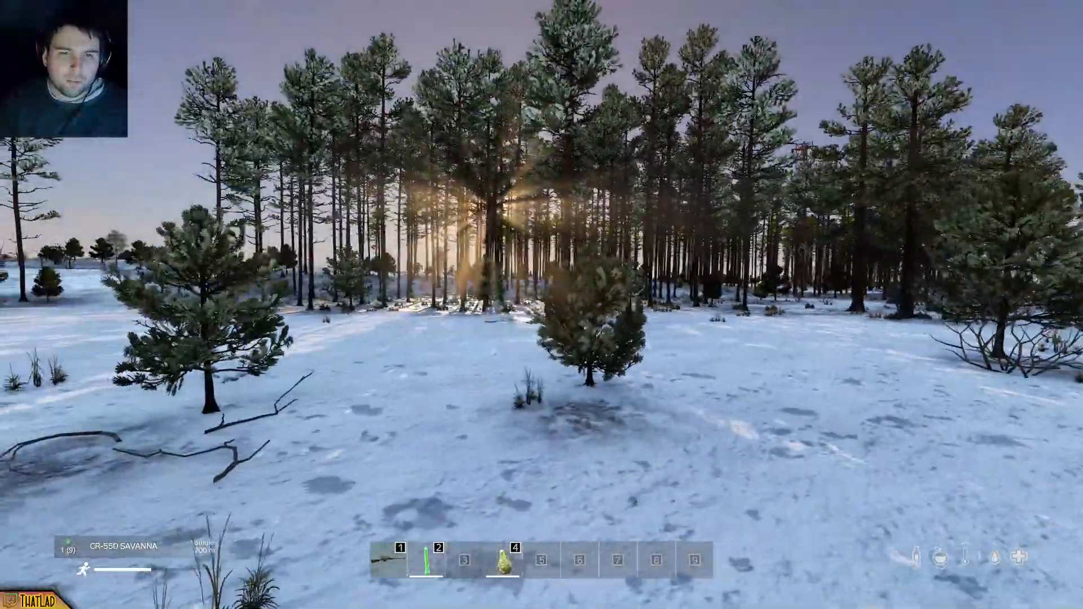
key("w")
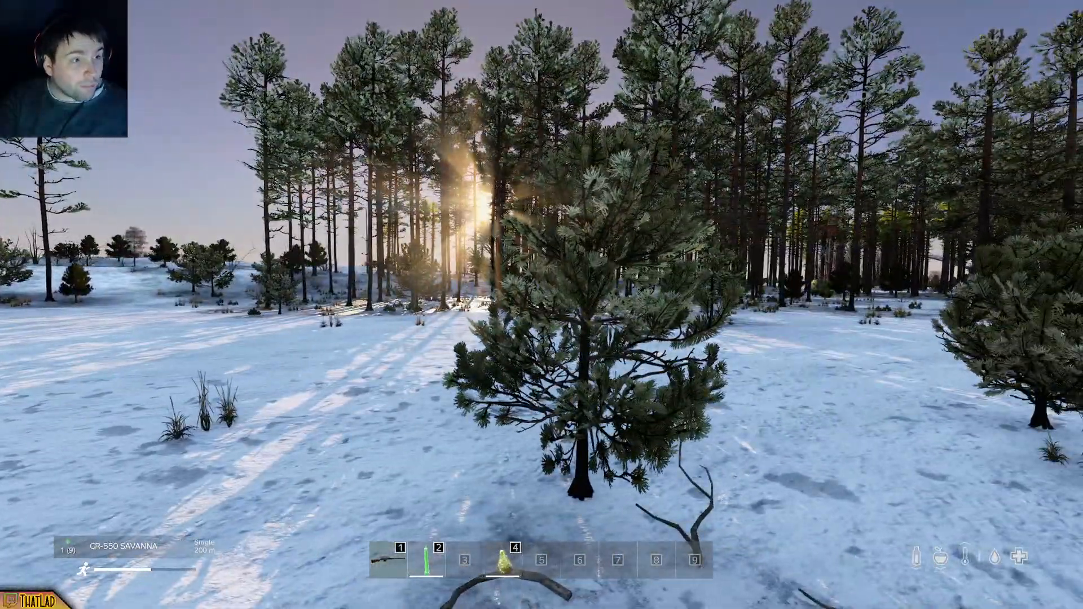
key("w")
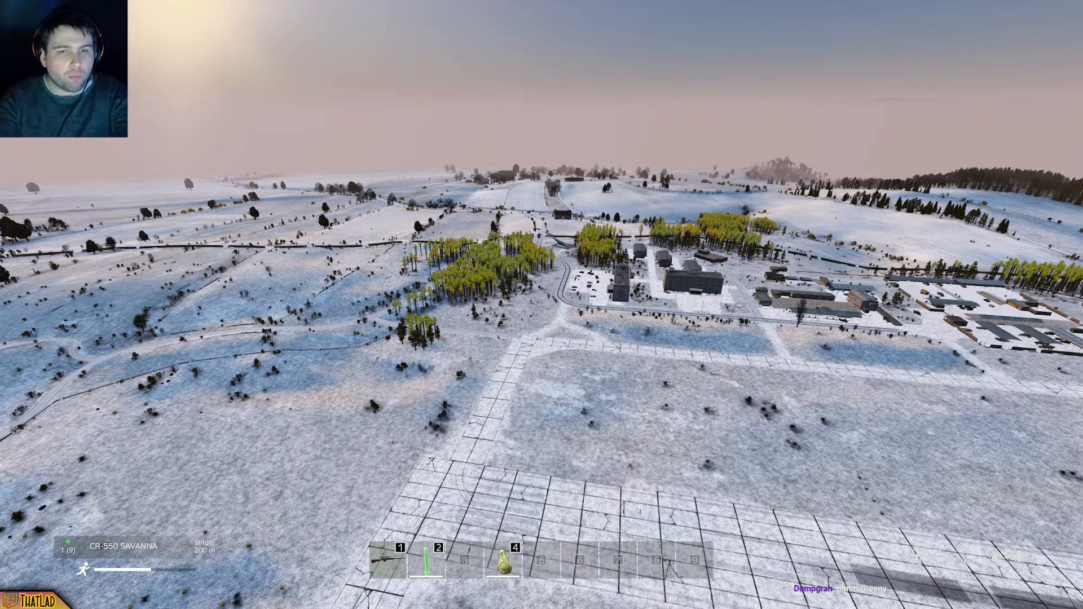
Step: Approach the pine grove beside the military buildings from the air and compare its distant and close-up textures
key("w")
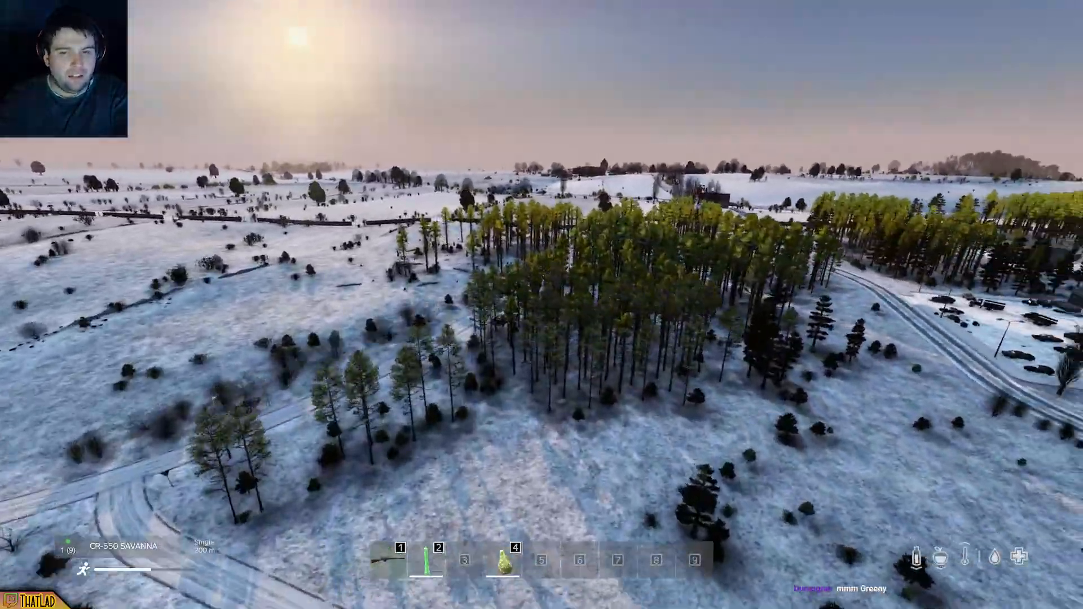
key("w")
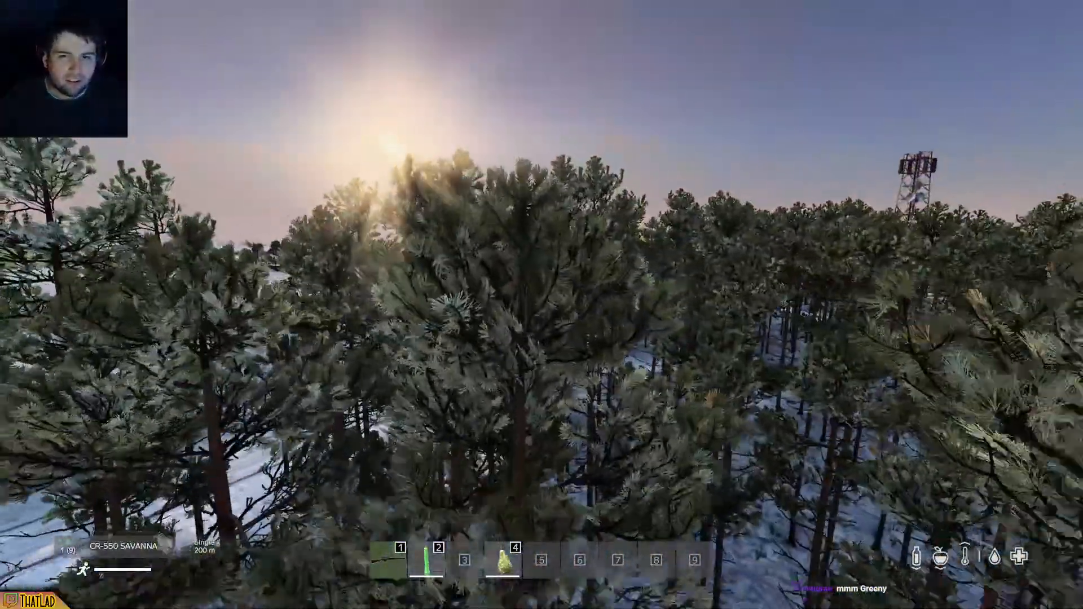
key("s")
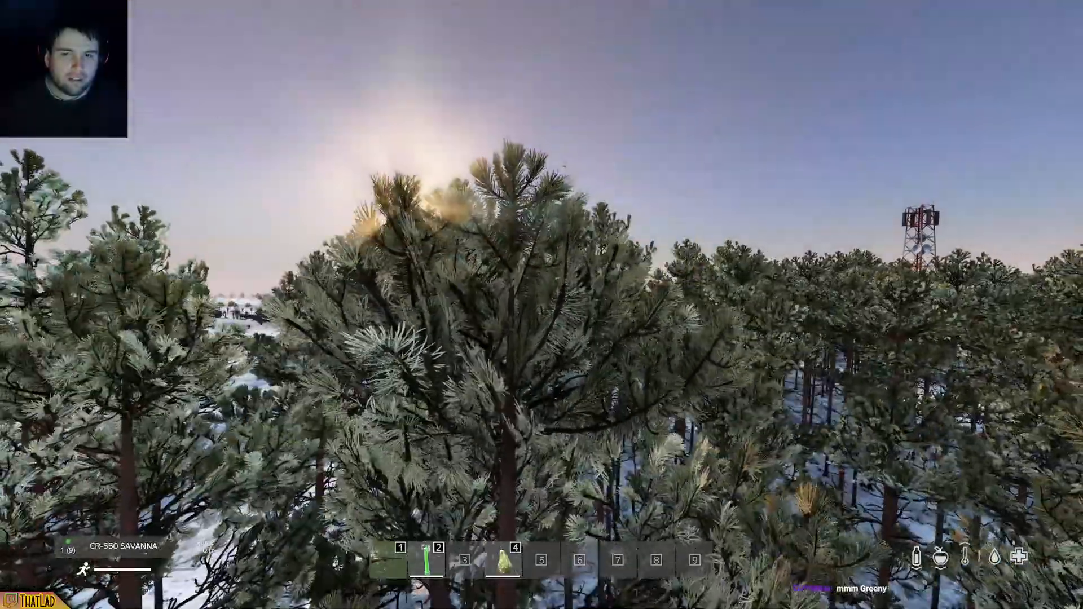
key("w")
key("s")
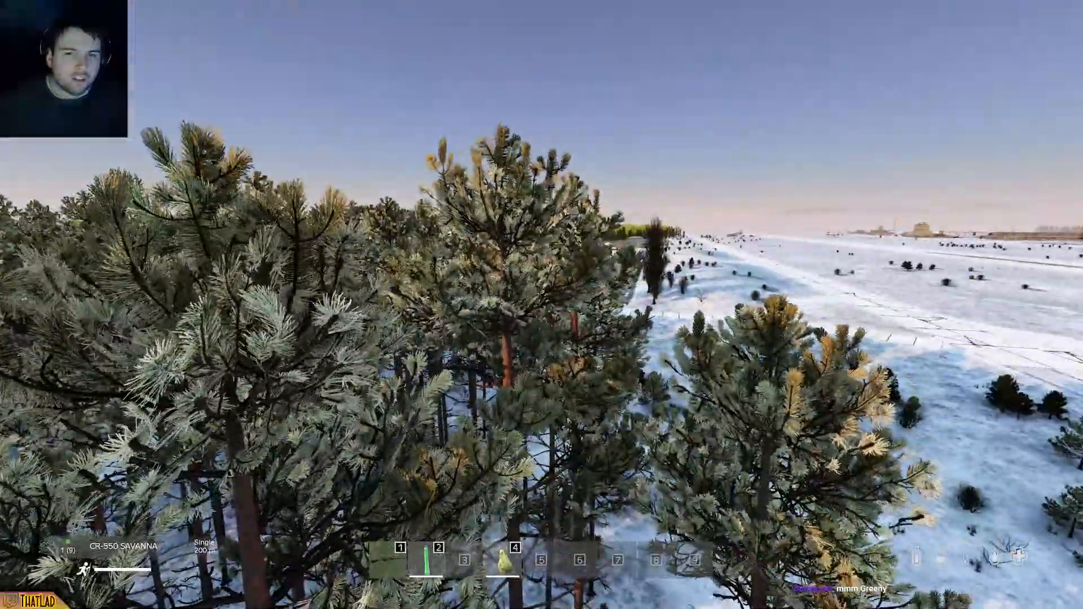
Step: Descend along the forest edge and examine the young pines and bare bushes in the snowy field up close
key("w")
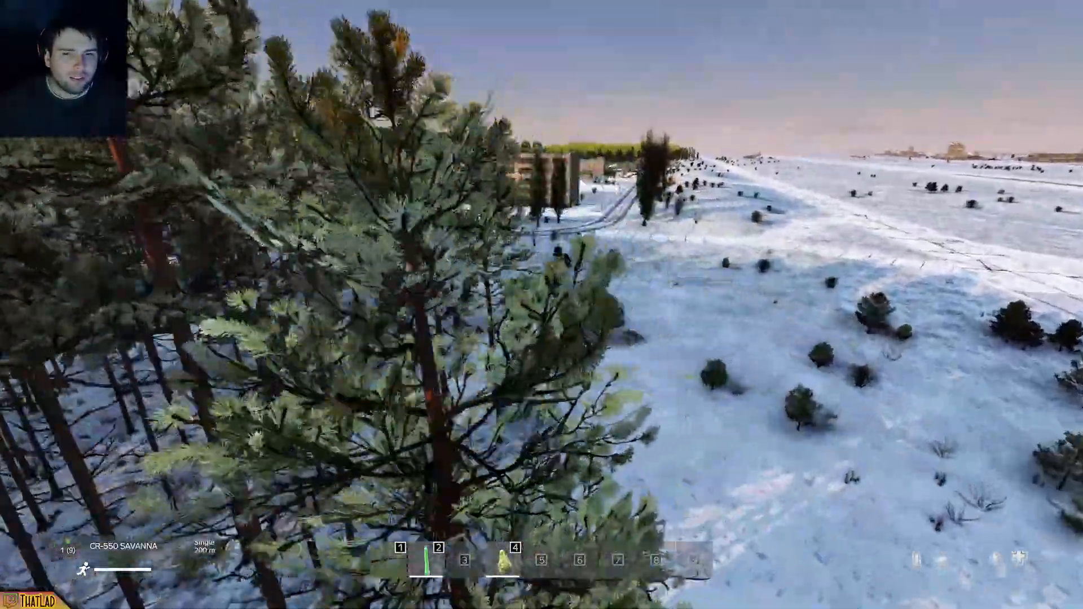
key("w")
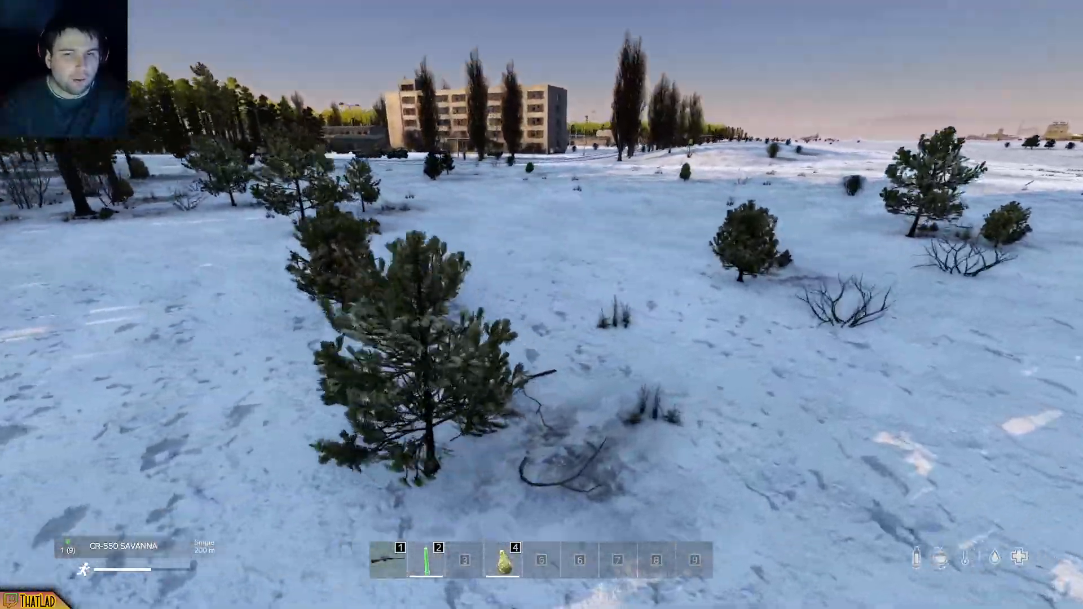
key("w")
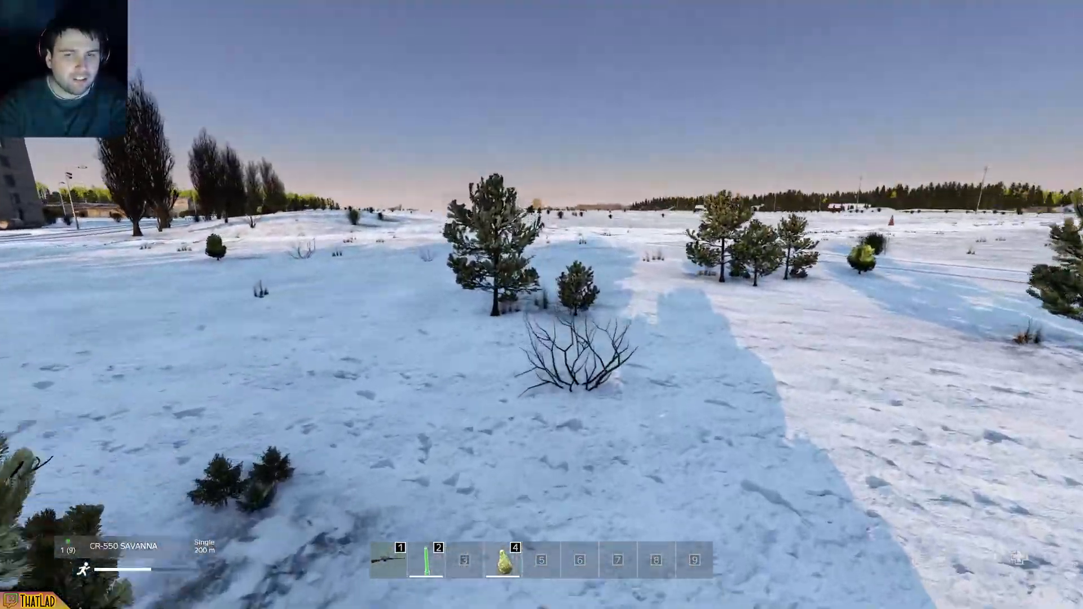
key("w")
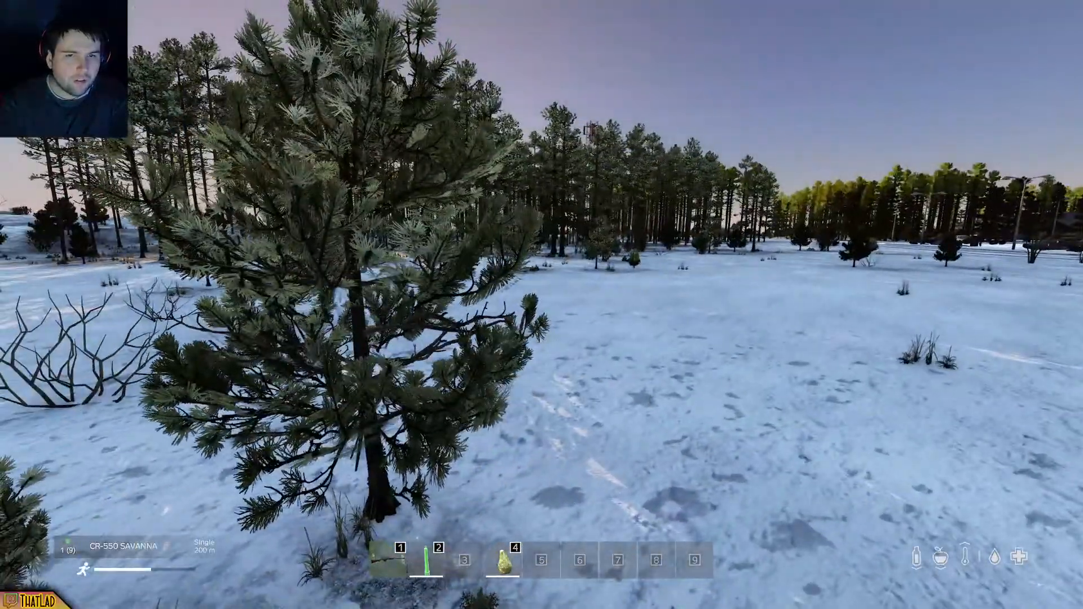
key("w")
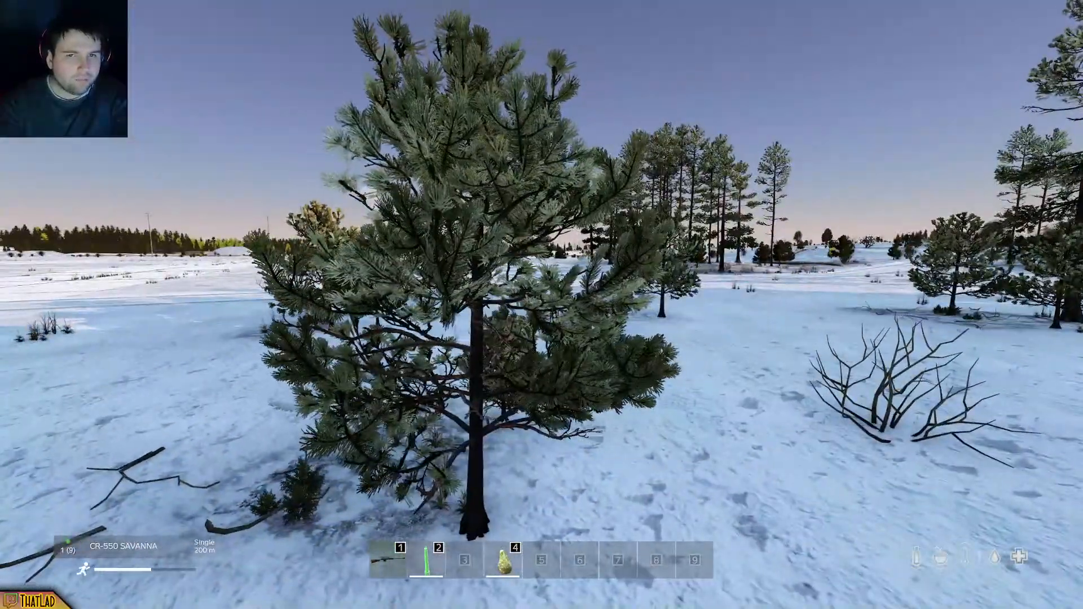
Step: Cross to the airfield hangars and check the snow-covered spruces beside them at ground level and from above
key("w")
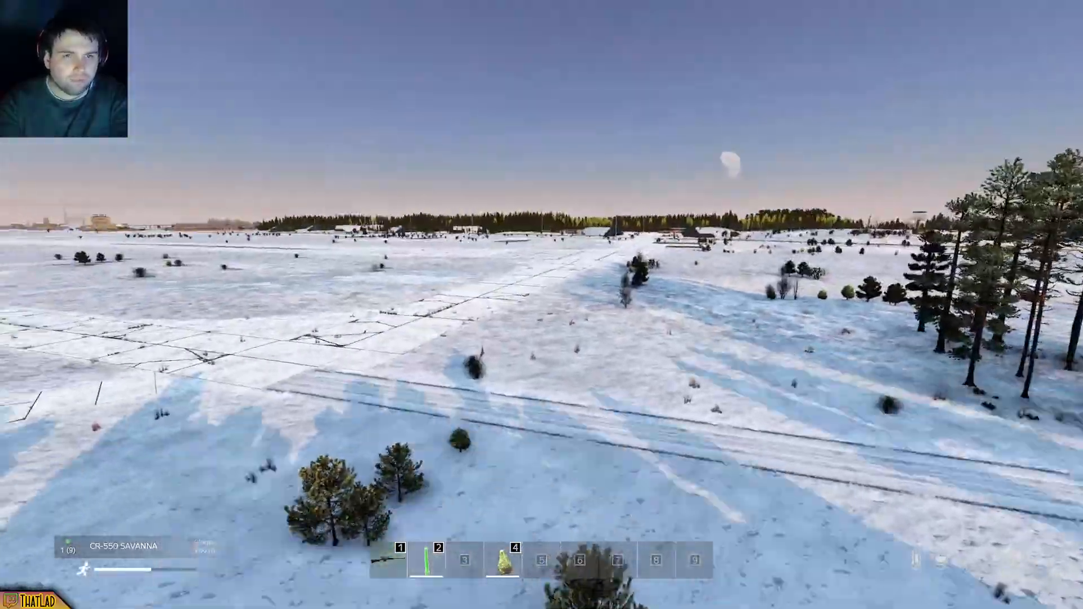
key("w")
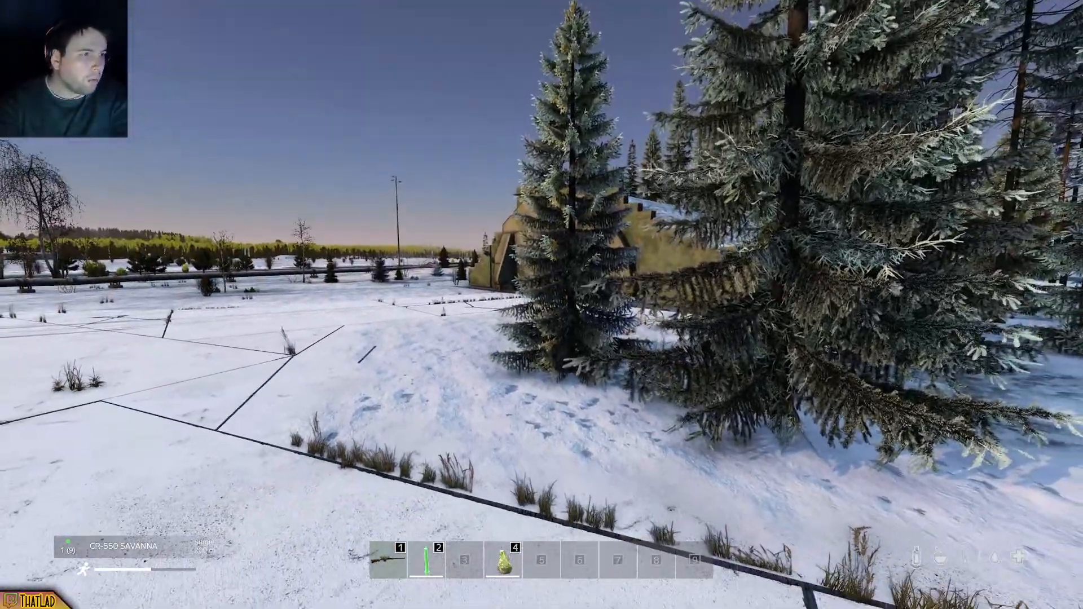
key("w")
key("q")
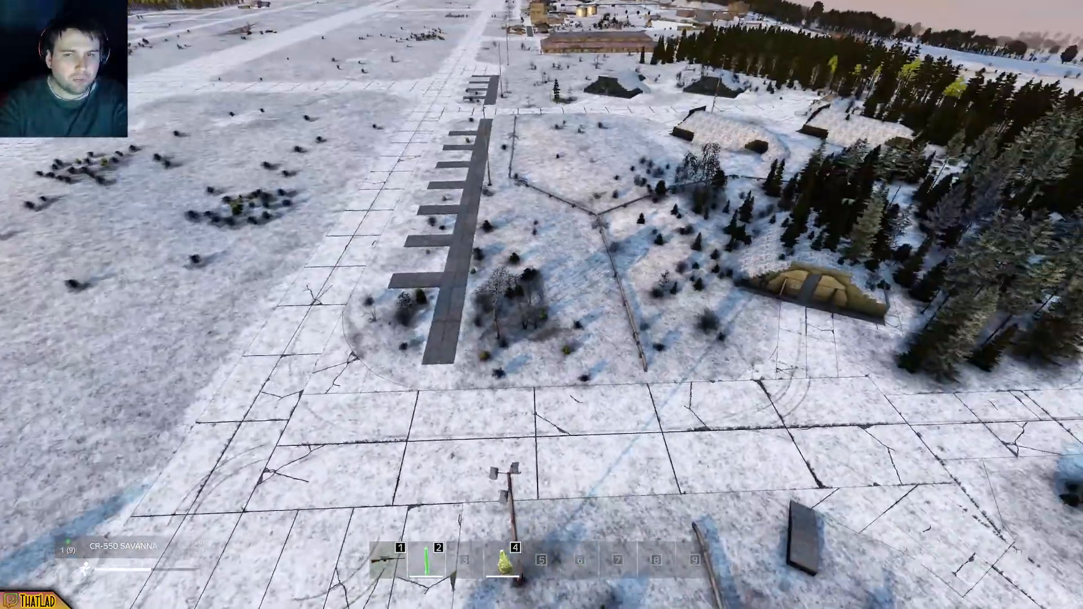
Step: Examine the weeping birches by the airfield close up, and back away to check their branches at increasing distances
key("w")
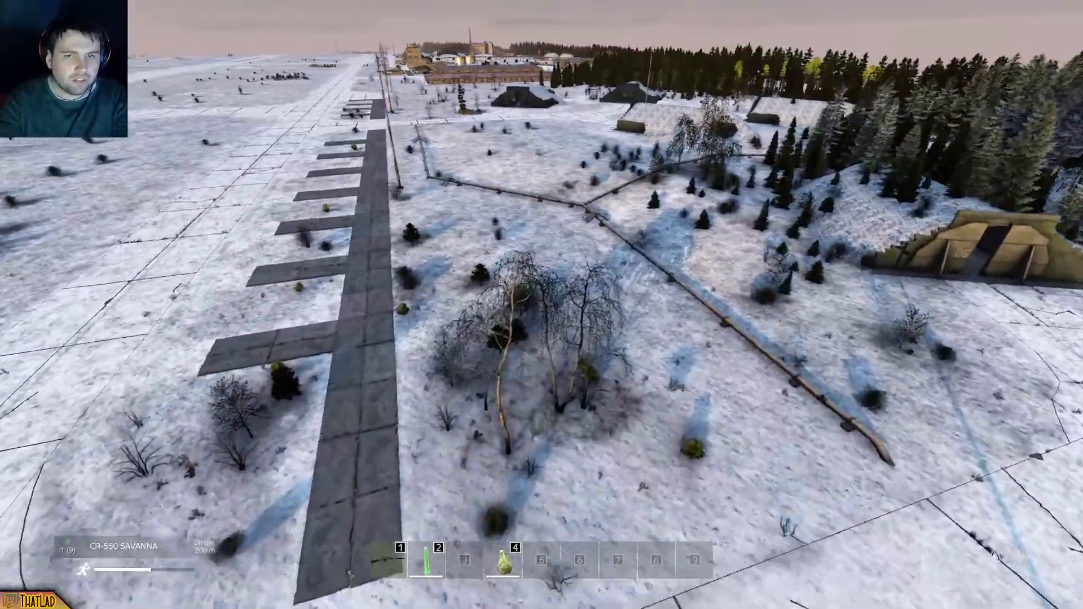
key("w")
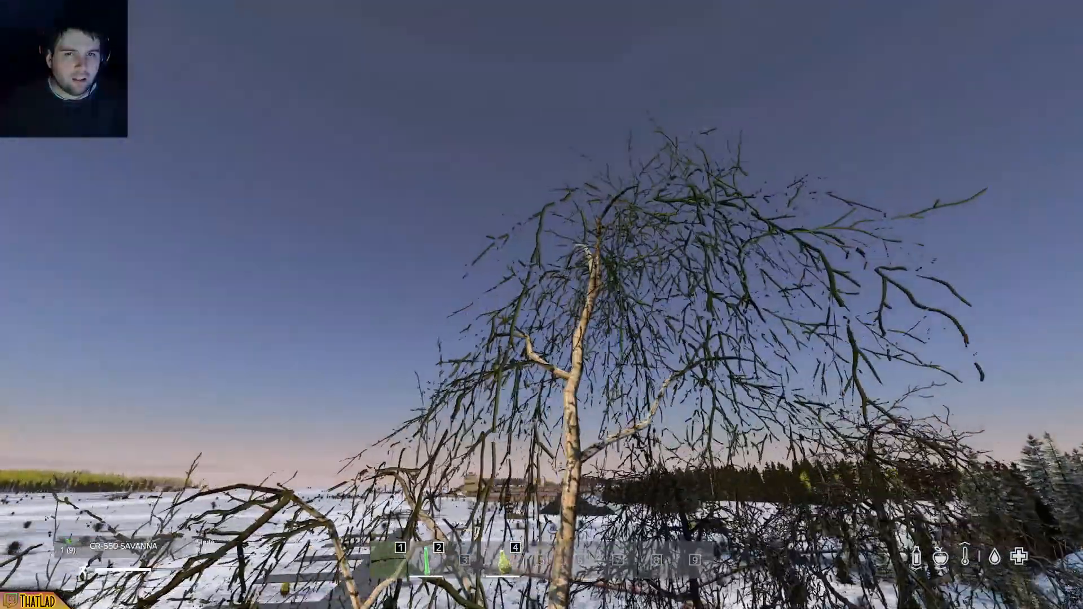
key("w")
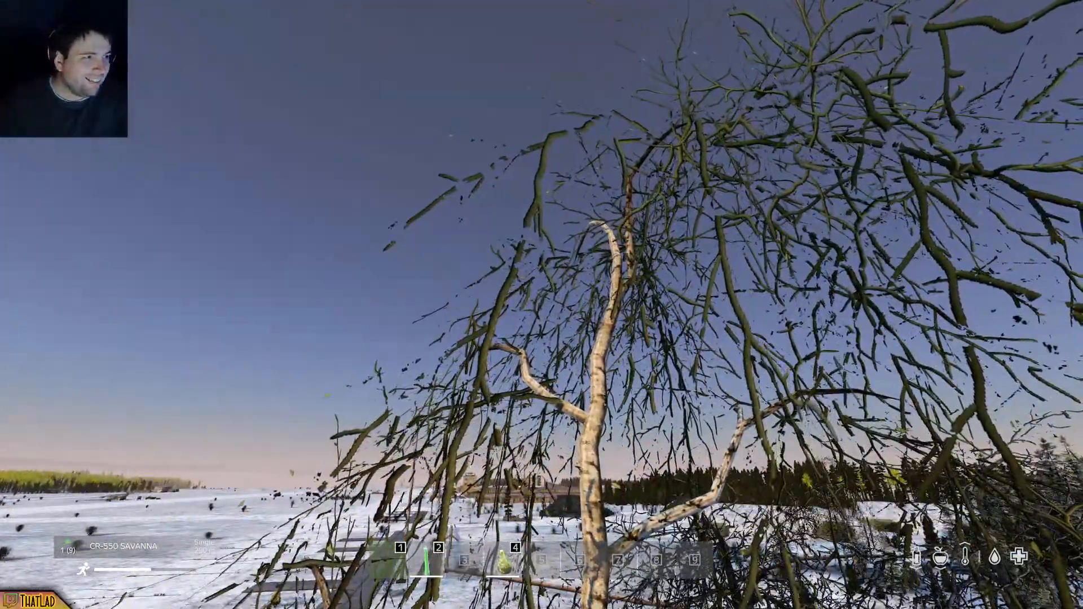
key("s")
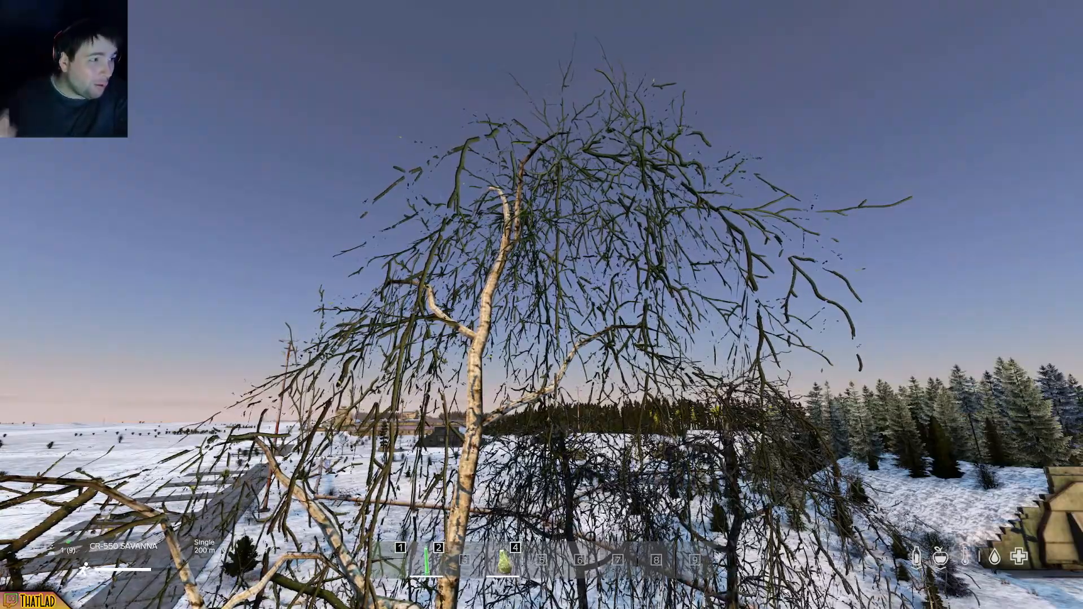
key("a")
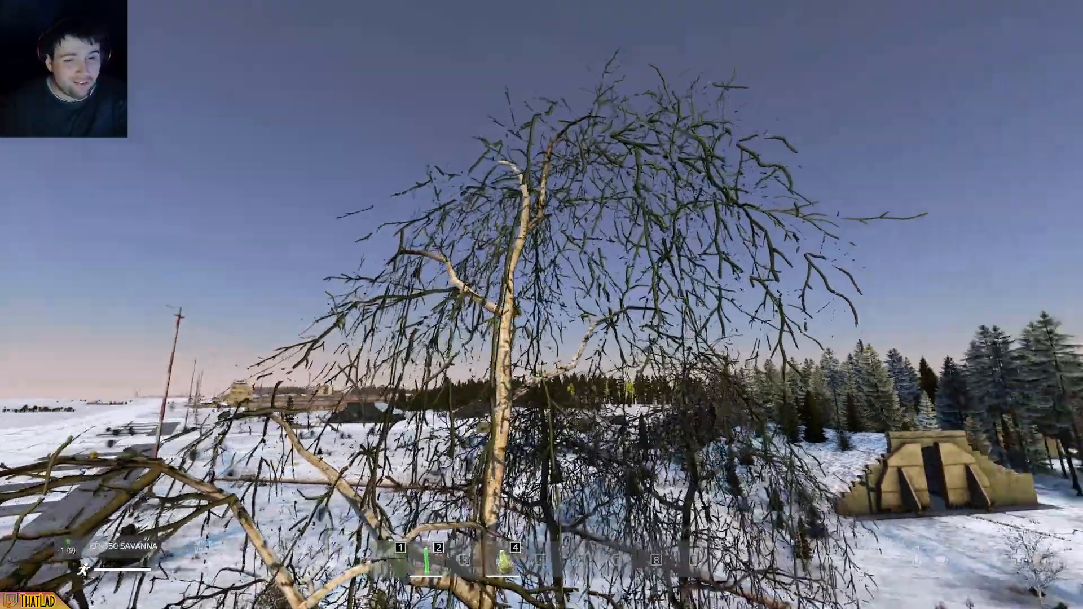
key("w")
key("s")
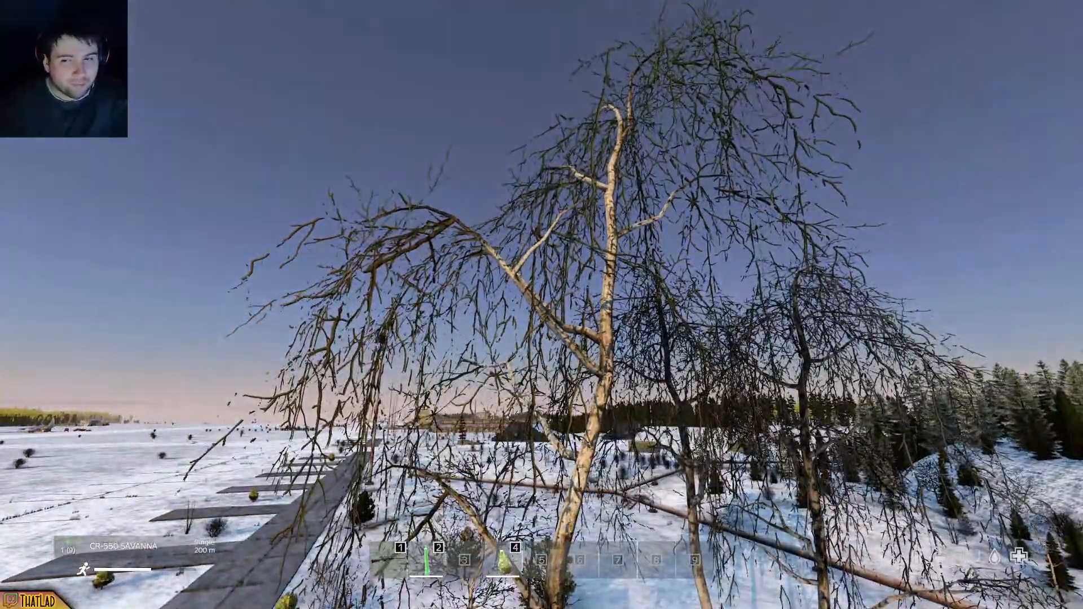
key("s")
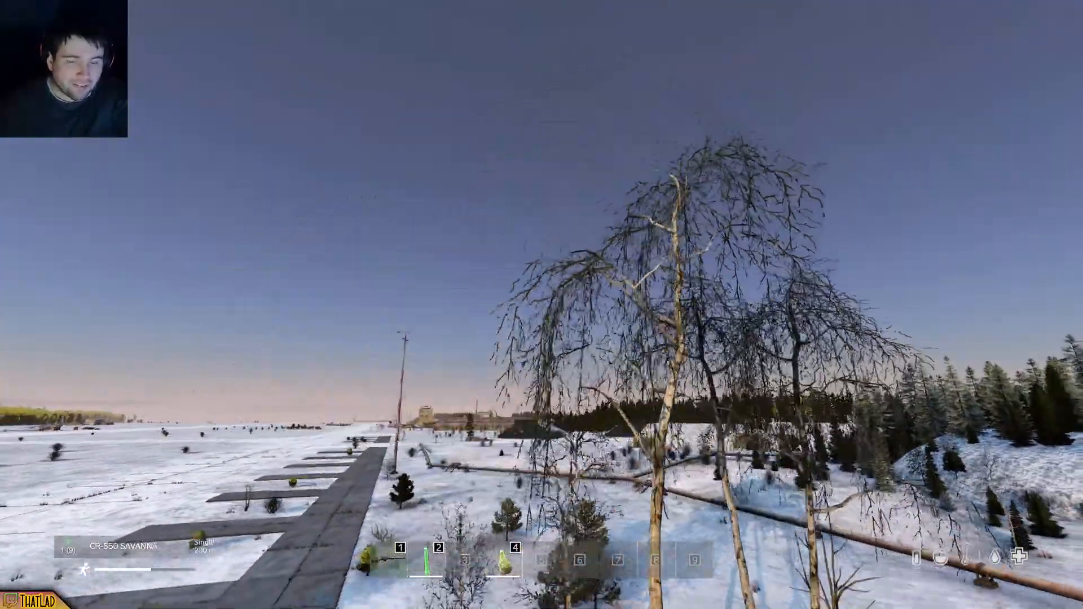
key("s")
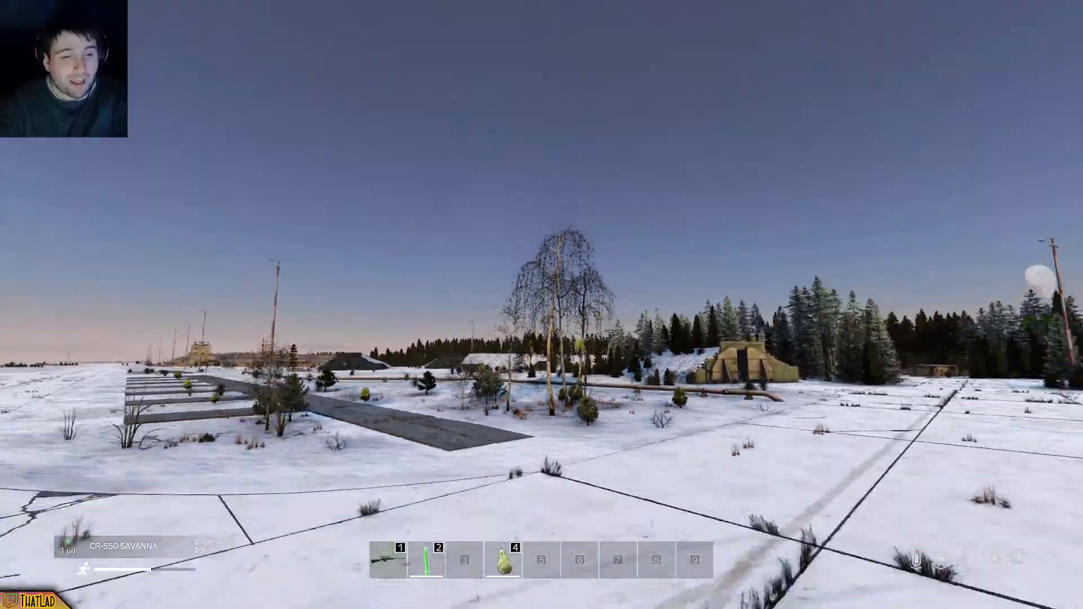
key("s")
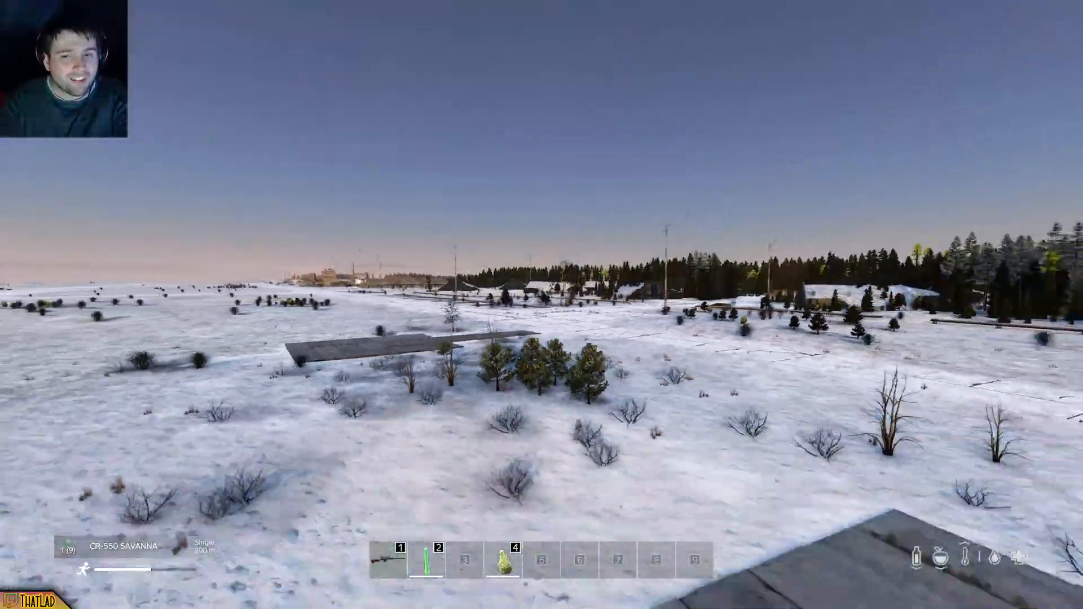
Step: Survey distant trees from the airfield across the surrounding fields and hills, looking for LOD textures that still need winter versions
key("w")
key("w")
key("w")
key("w")
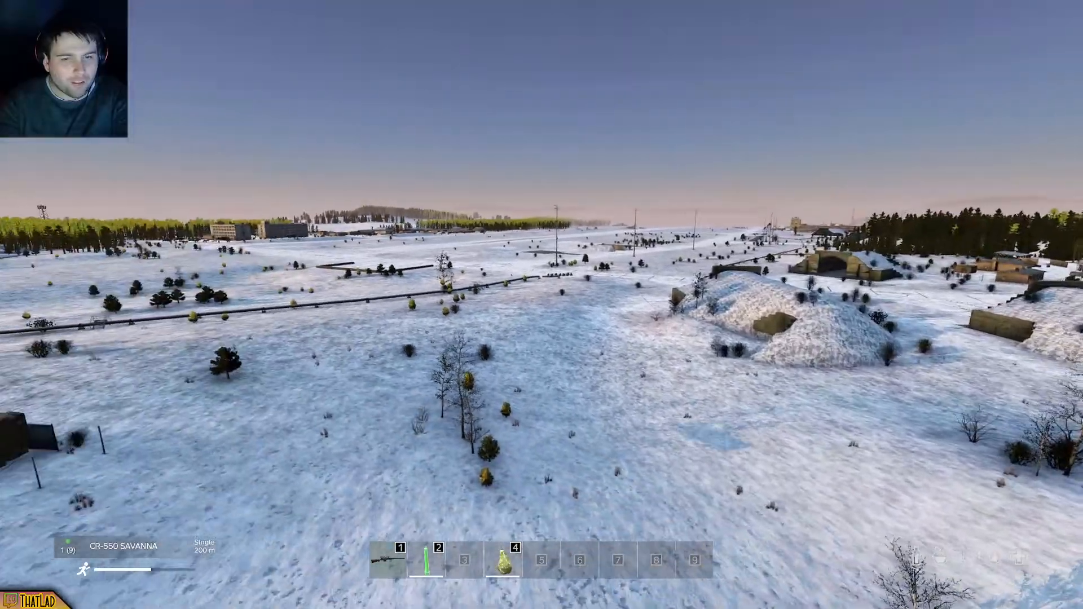
key("w")
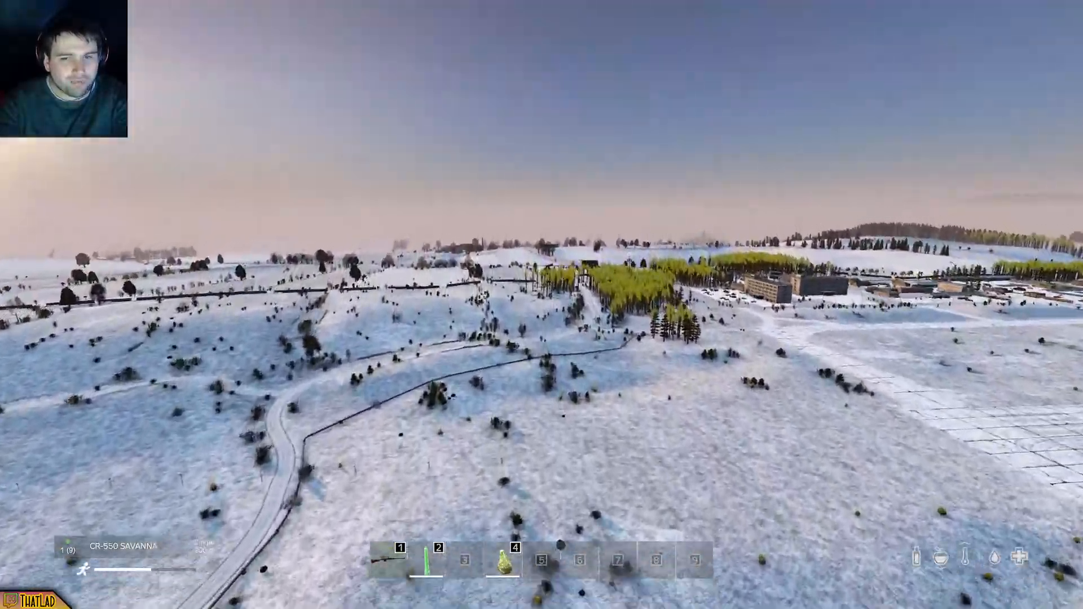
key("w")
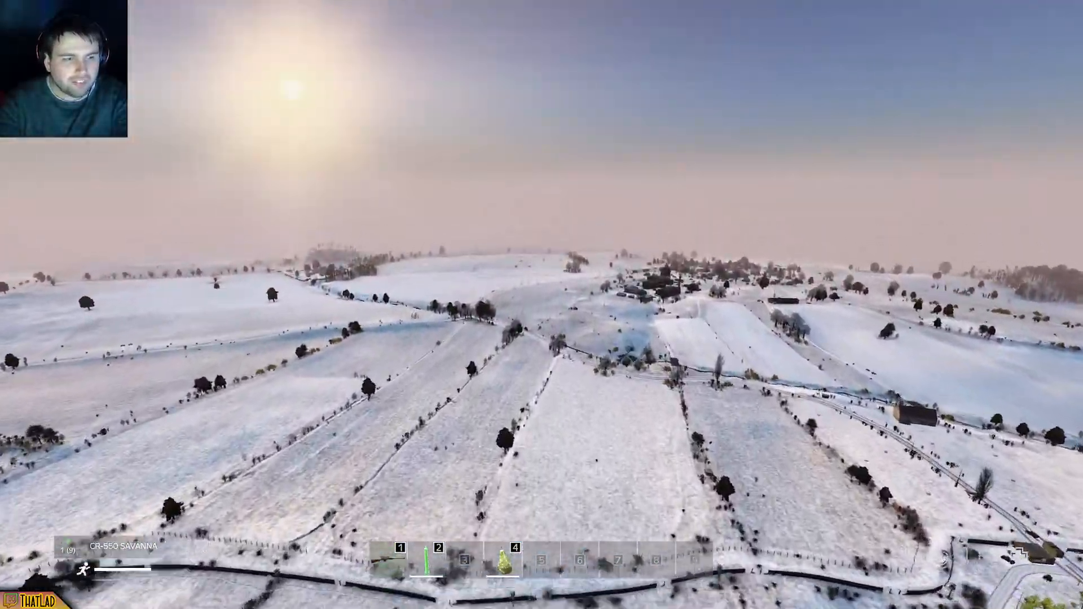
key("w")
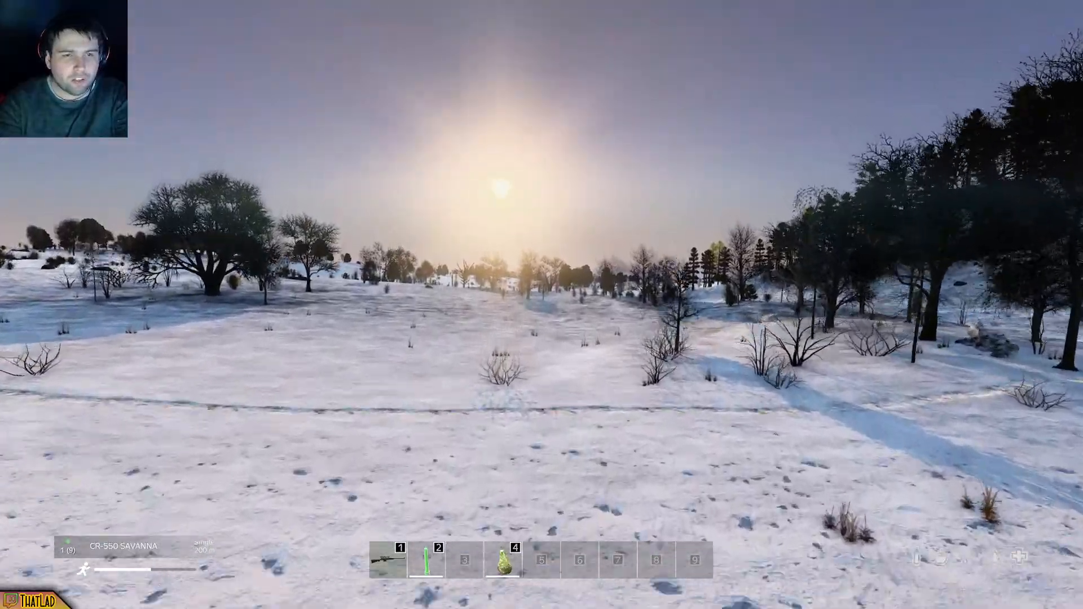
key("w")
key("q")
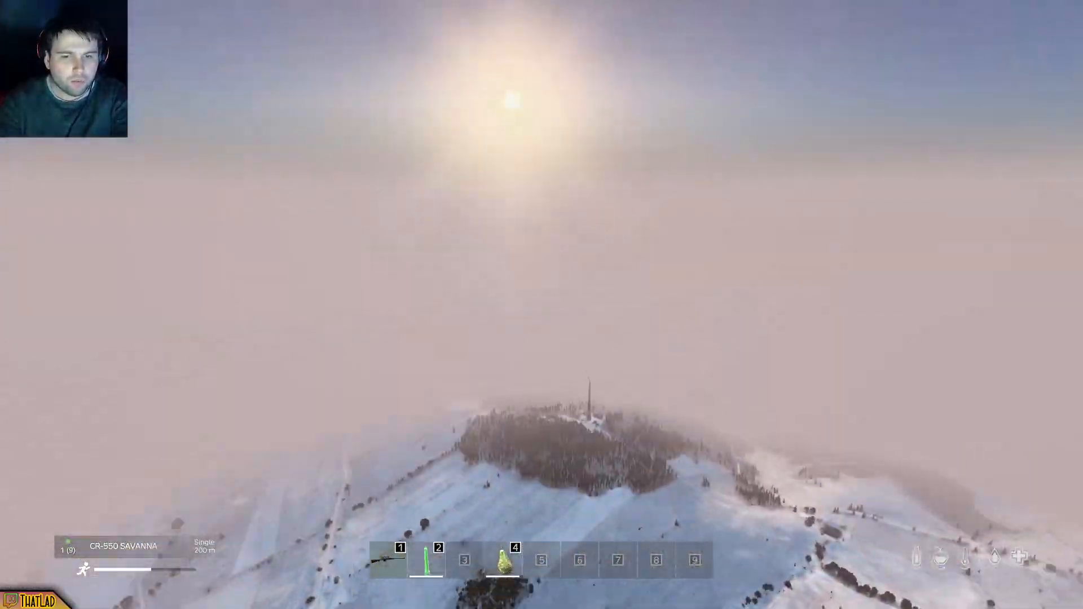
Step: End the aerial check over the snowy fields and leave the game for the Windows desktop
key("w")
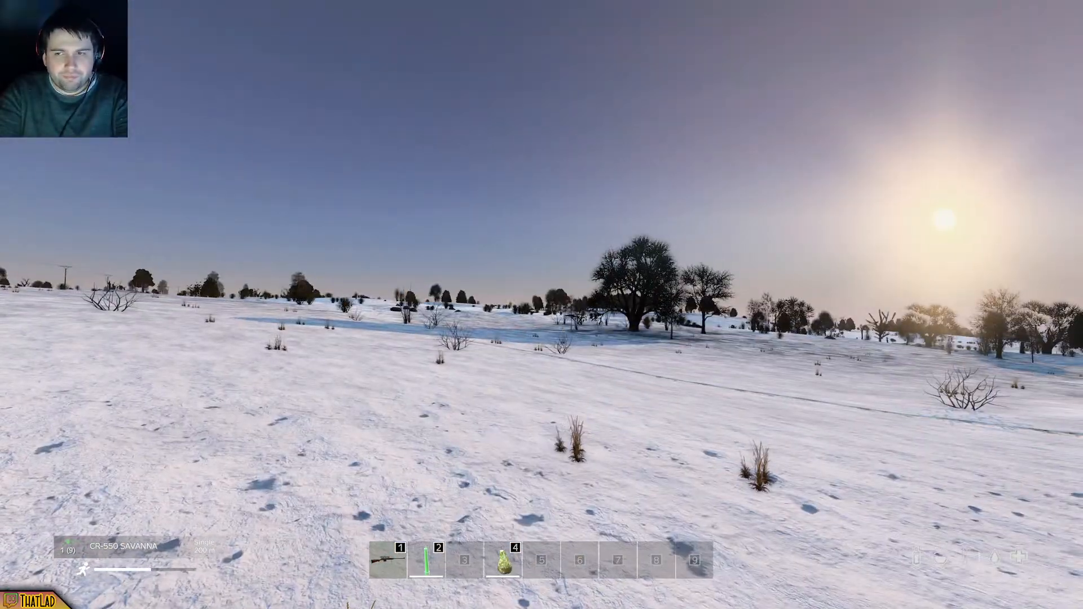
key("super")
left_click(362, 601)
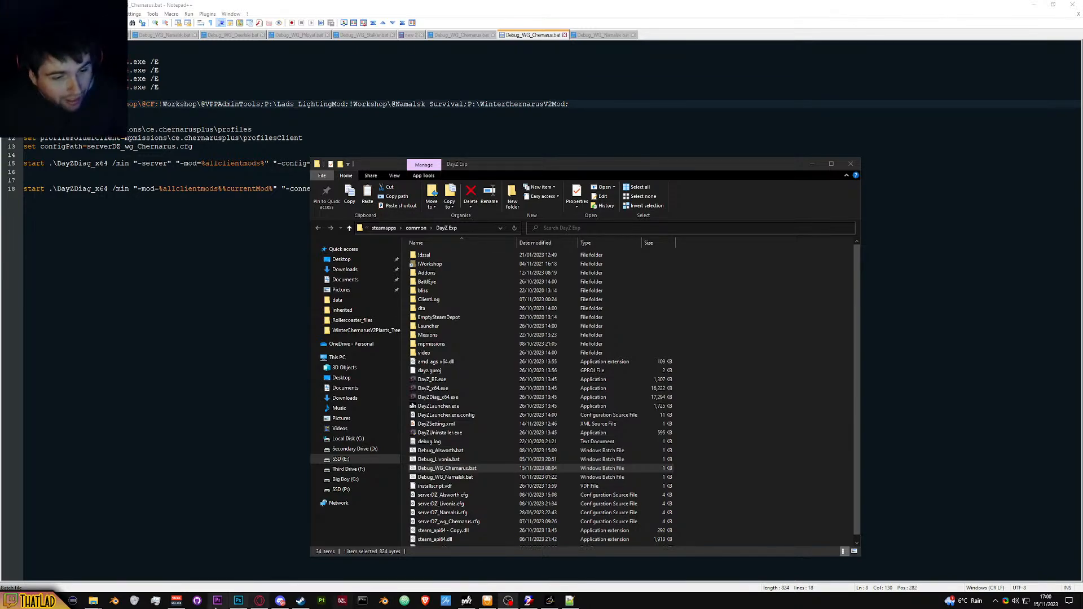
Step: Inspect the t_malusdomestica_3s_lod4.paa texture from the WinterChernarusV2Plants_Trees_Winter folder in Texture Viewer
mouse_move(94, 601)
left_click(51, 564)
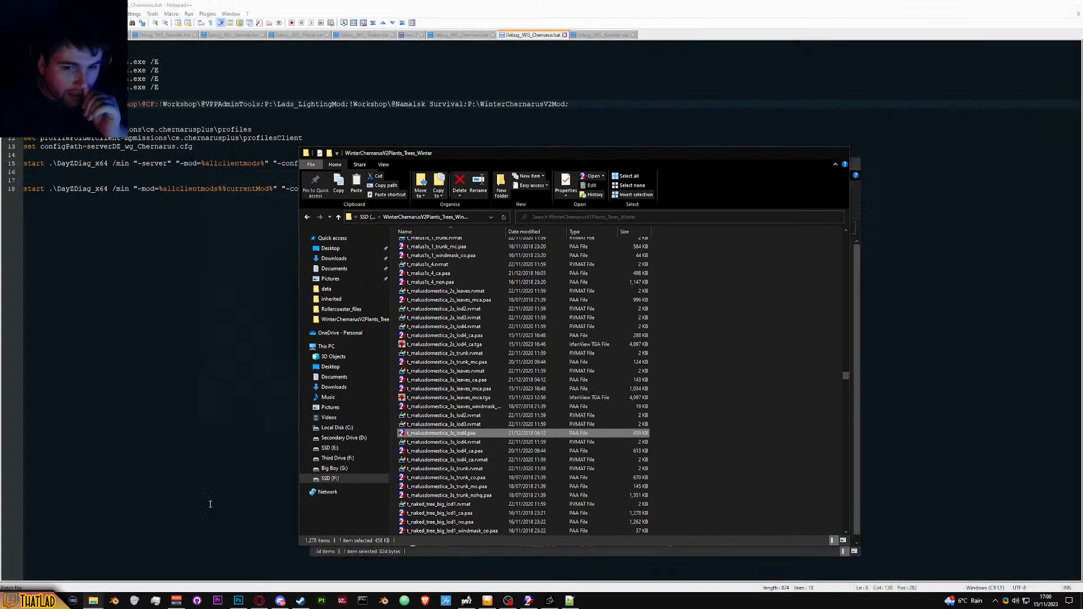
double_click(449, 434)
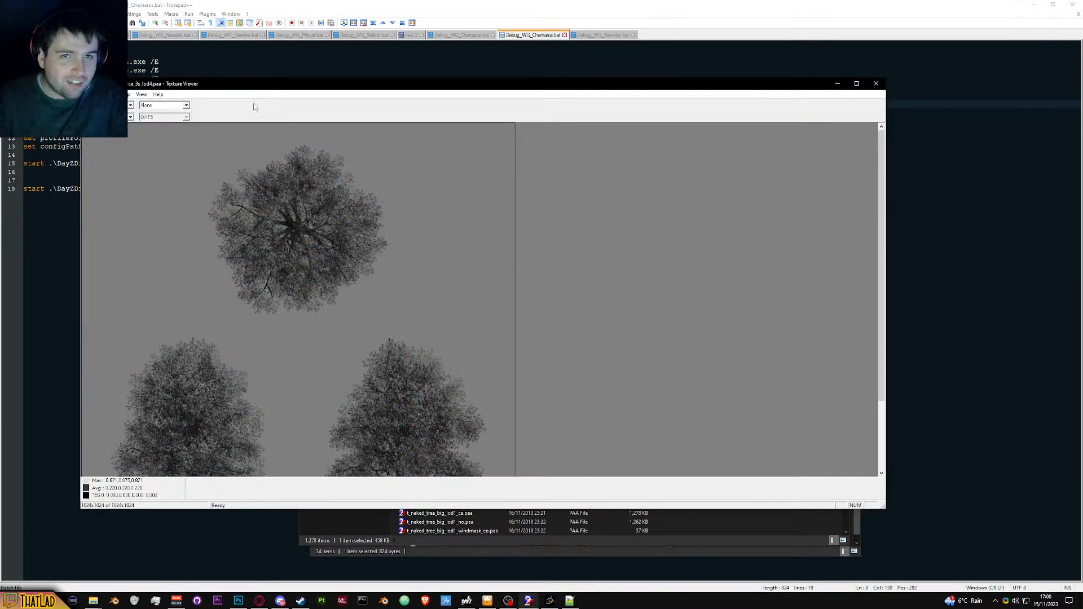
left_click(875, 83)
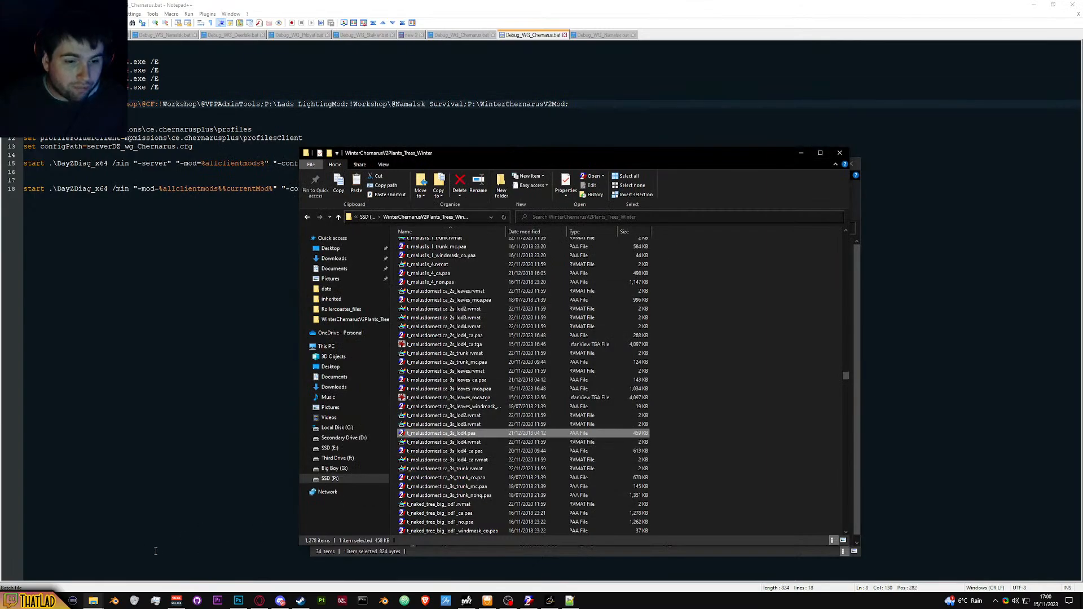
Step: Inspect the t_malusdomestica_3s_leaves_ca.tga image from the DZ plants tree data folder
mouse_move(97, 603)
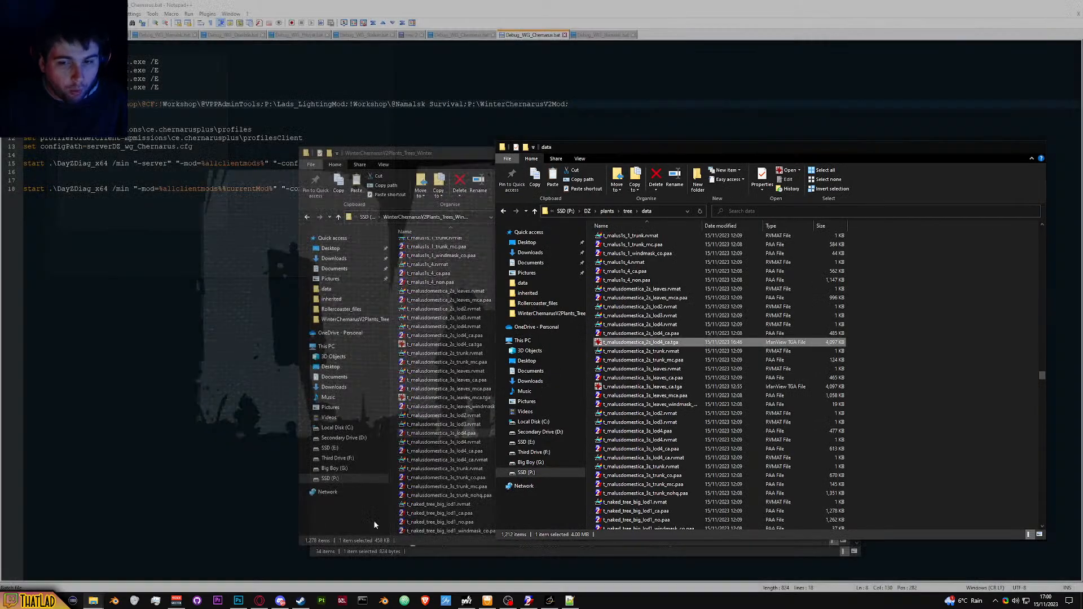
left_click(107, 561)
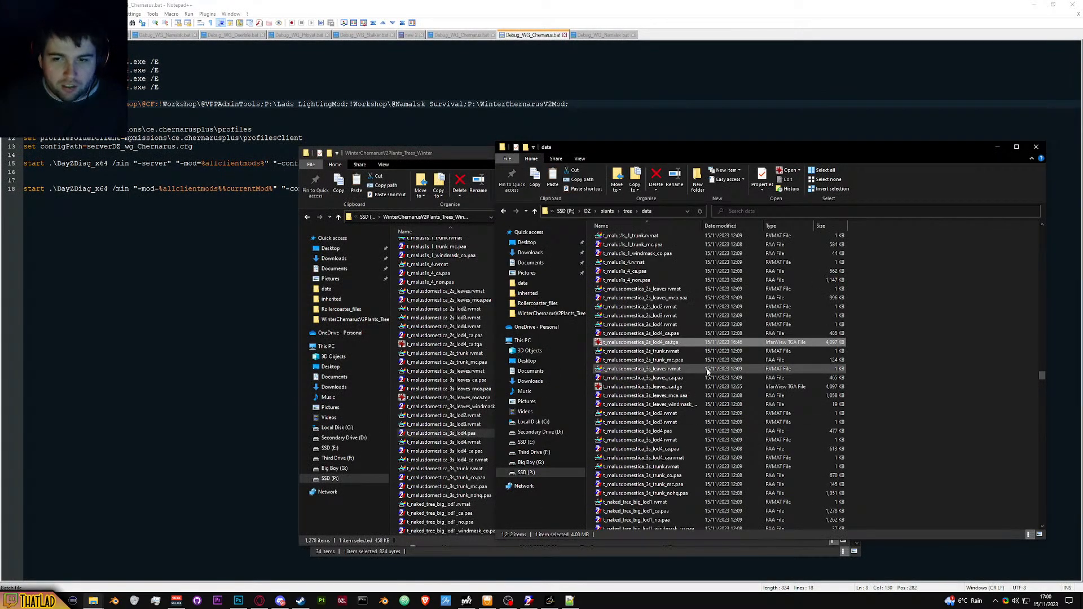
double_click(674, 387)
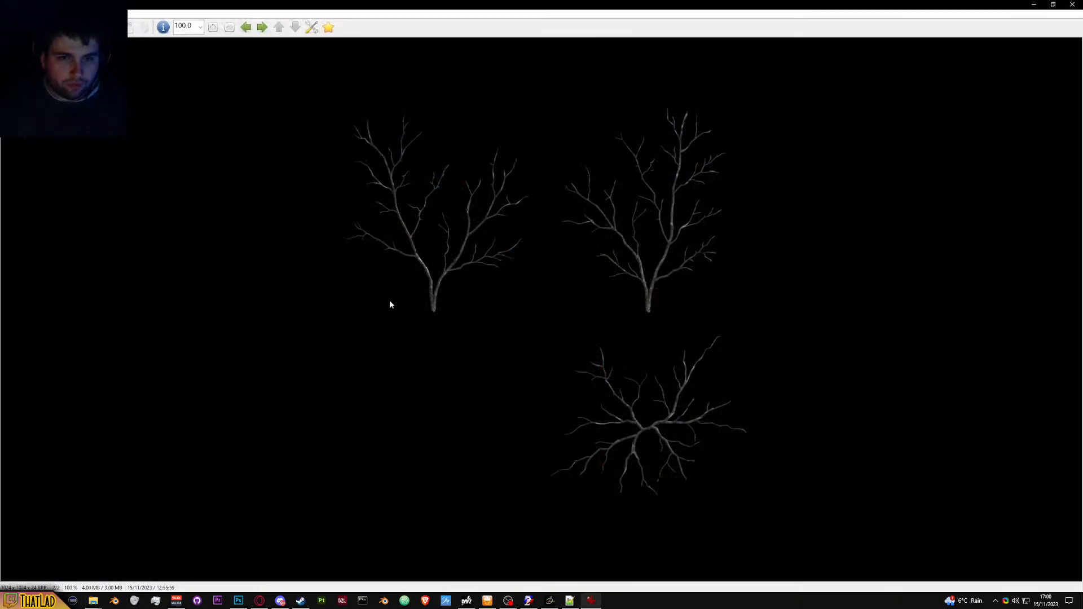
left_click(1079, 5)
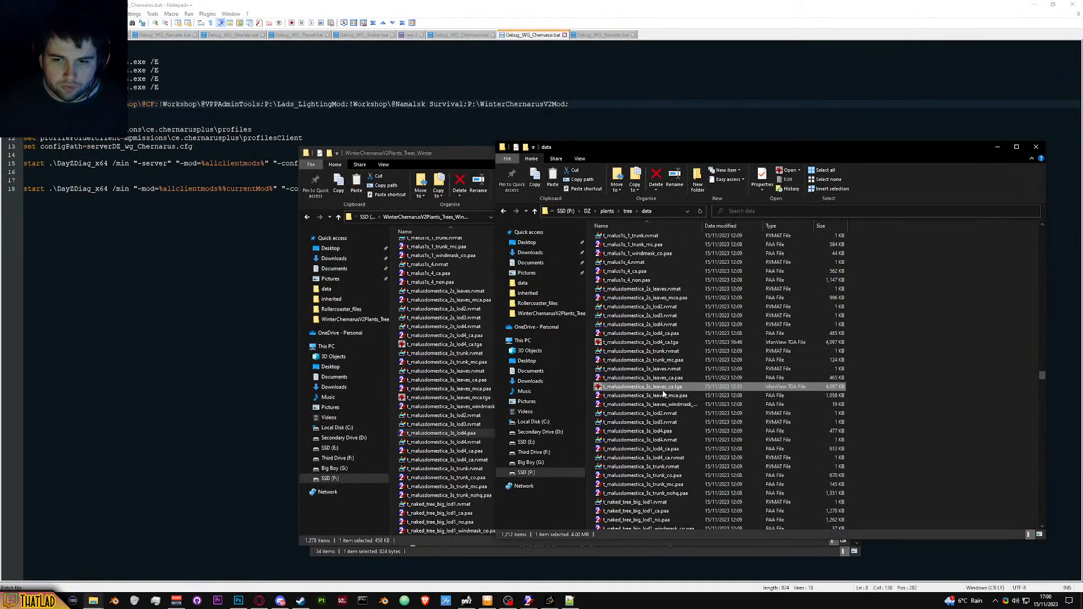
Step: Save a copy of the data folder's t_malusdomestica_3s_lod4.paa as t_malusdomestica_3s_lod4.tga and close the texture
double_click(674, 432)
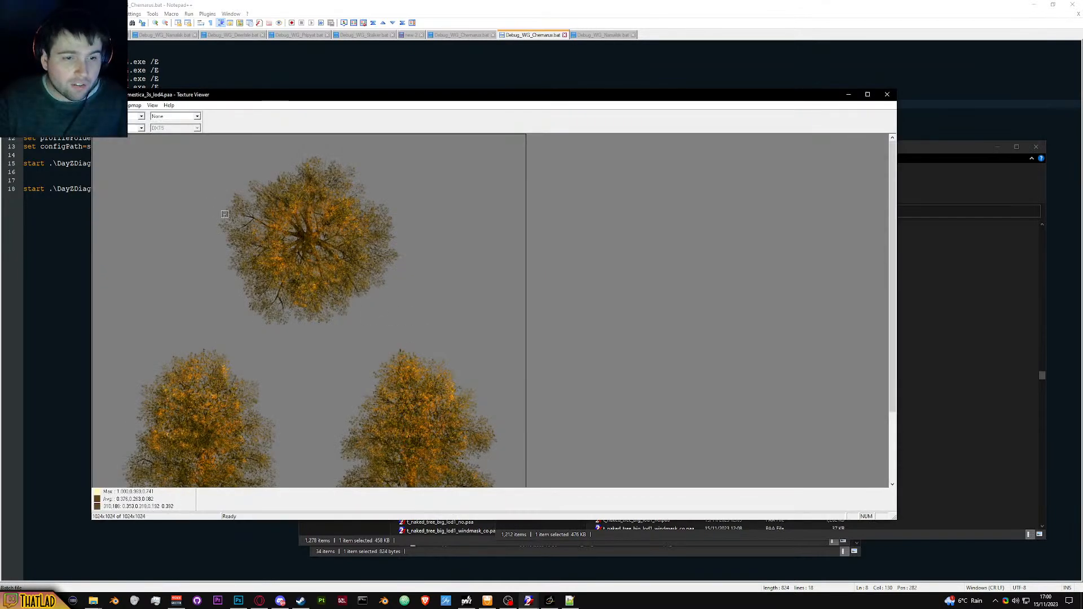
scroll(299, 196, "down", 1)
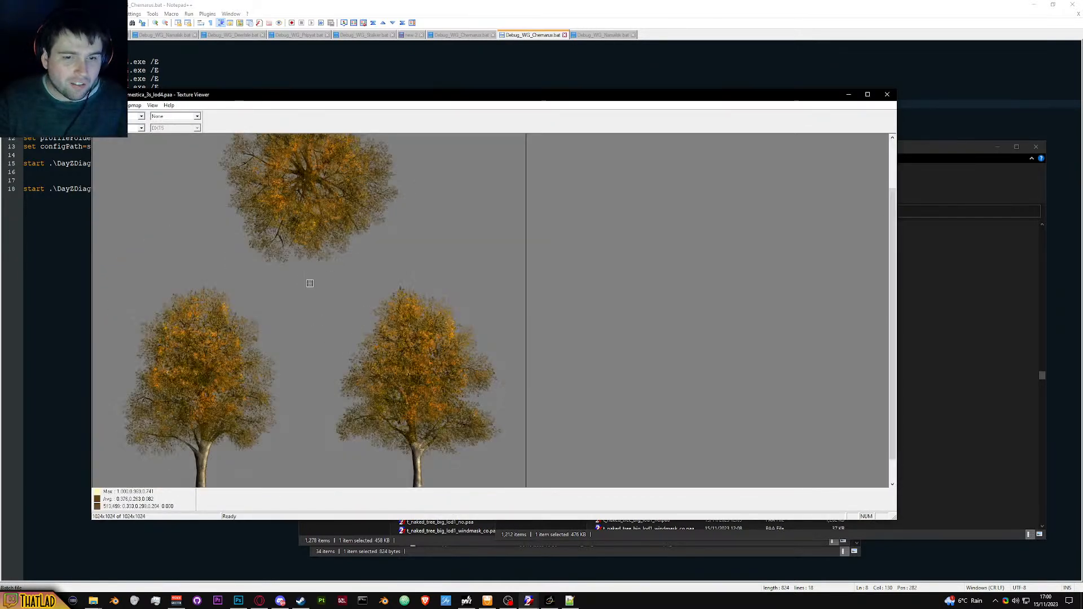
left_click(101, 105)
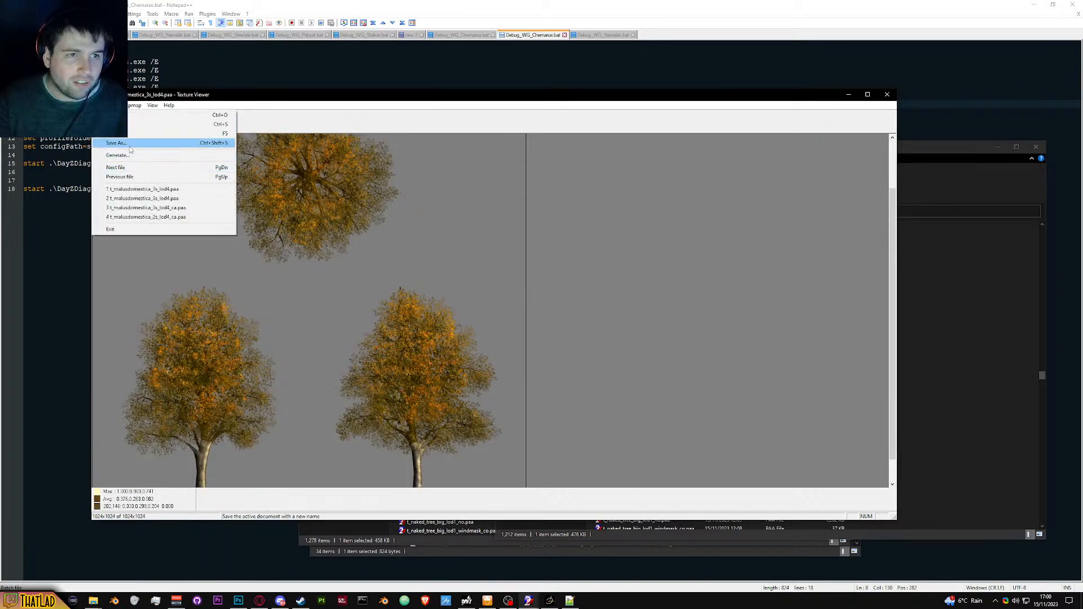
left_click(113, 143)
left_click(535, 374)
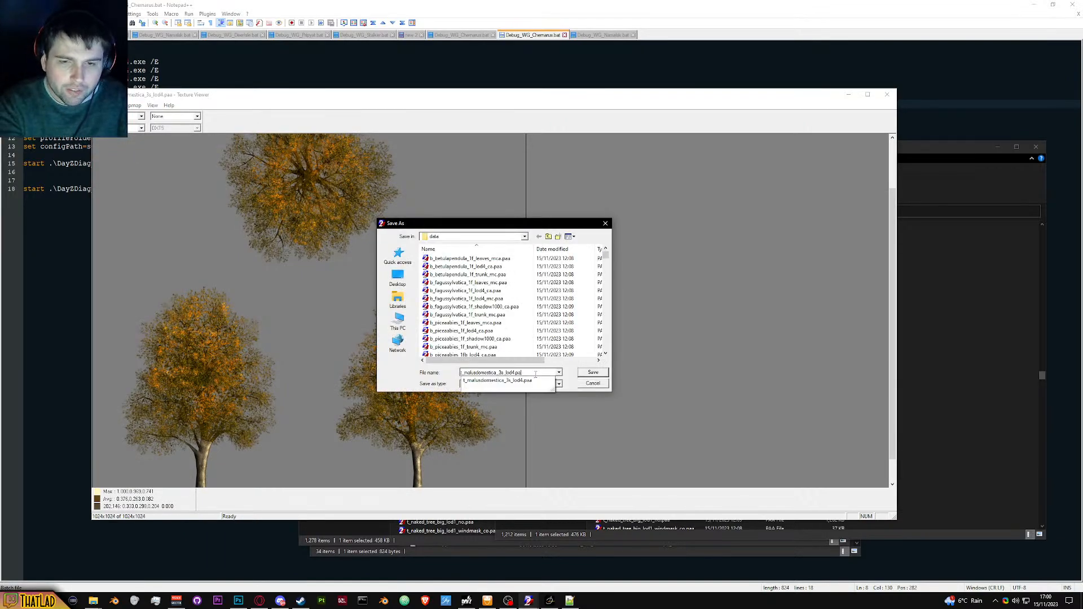
type(".tga")
key("Return")
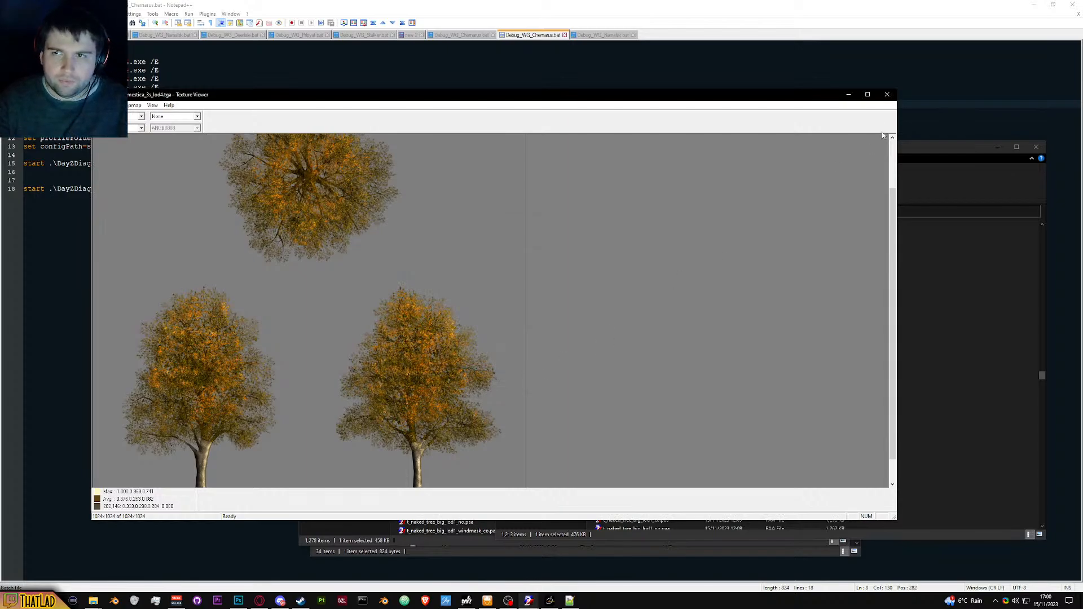
left_click(888, 93)
key("alt+Tab")
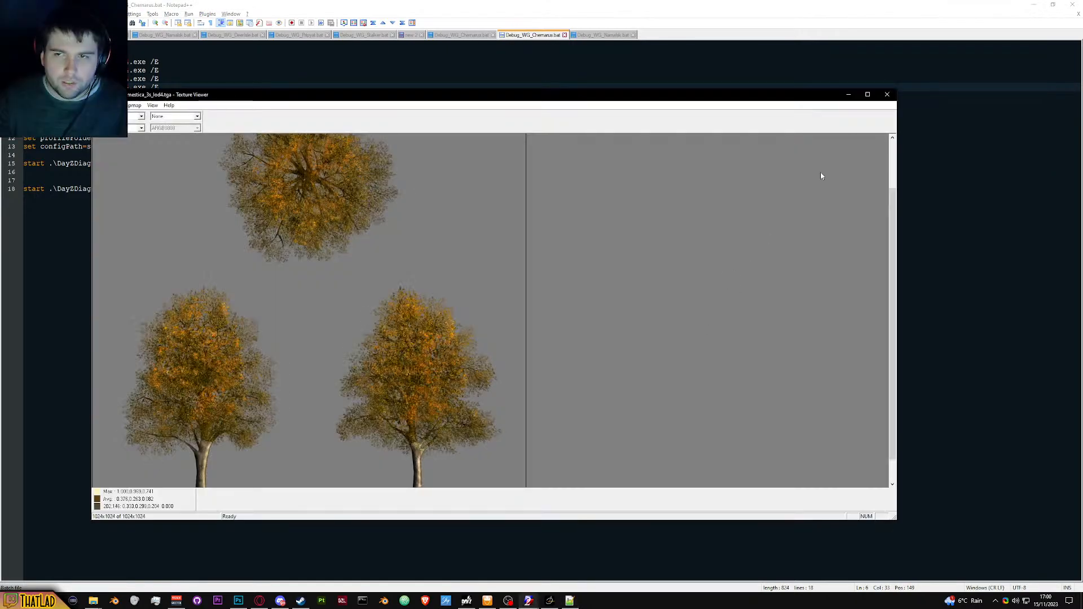
left_click(887, 94)
Step: Copy t_malusdomestica_3s_lod4.tga from the data folder into the WinterChernarusV2Plants_Trees_Winter folder
left_click(93, 601)
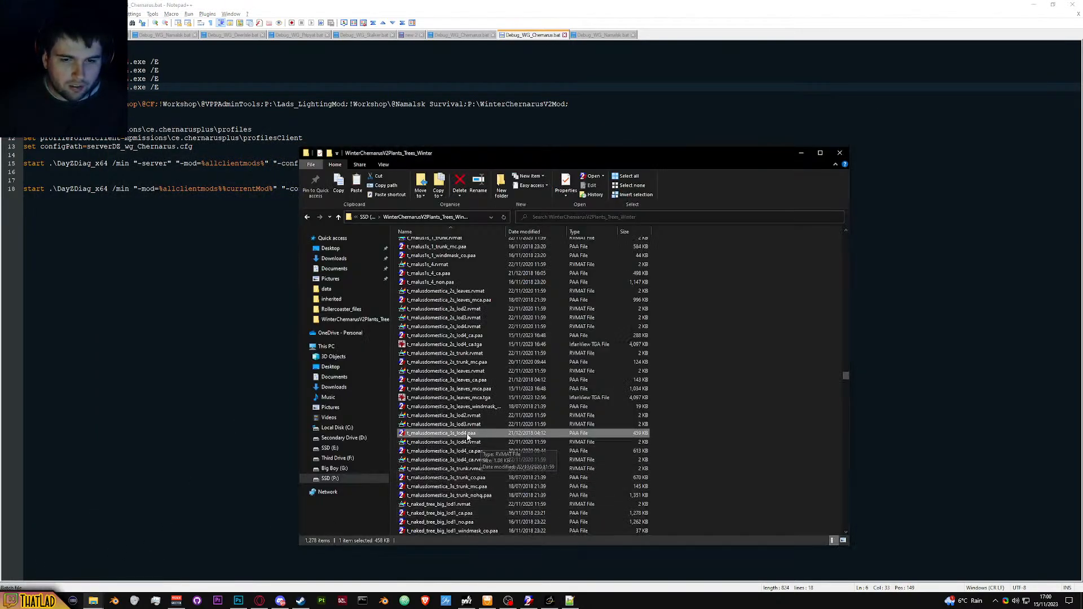
left_click(77, 602)
mouse_move(93, 600)
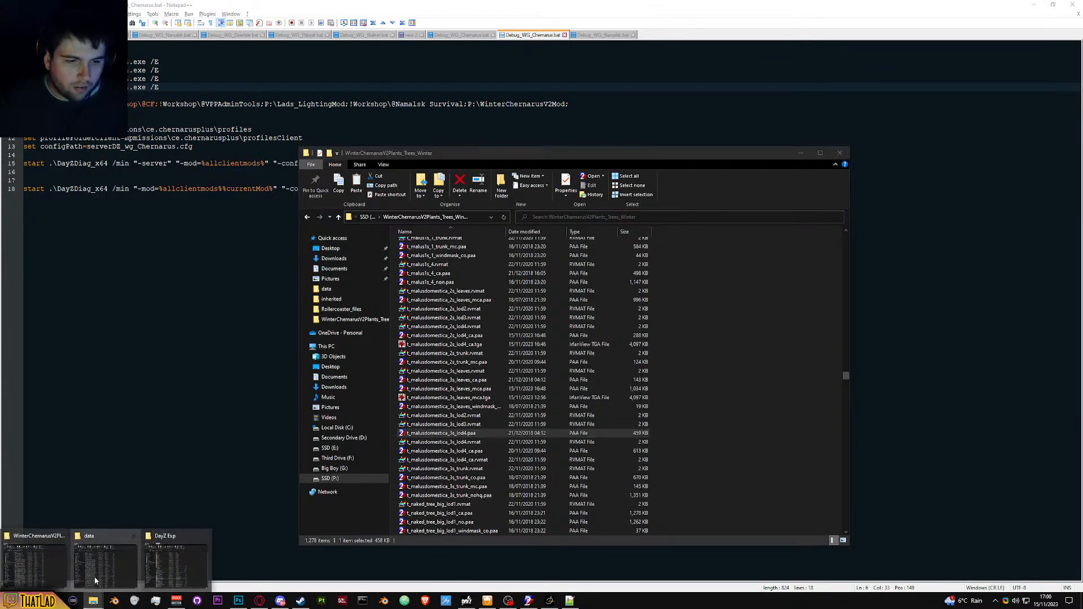
left_click(107, 558)
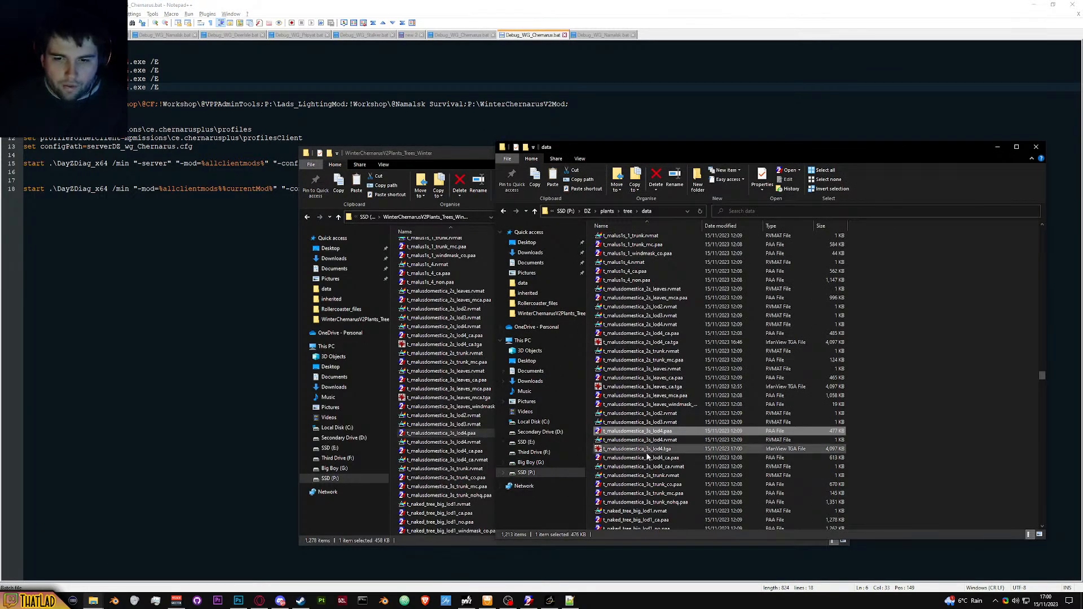
left_click(680, 449)
left_click(381, 153)
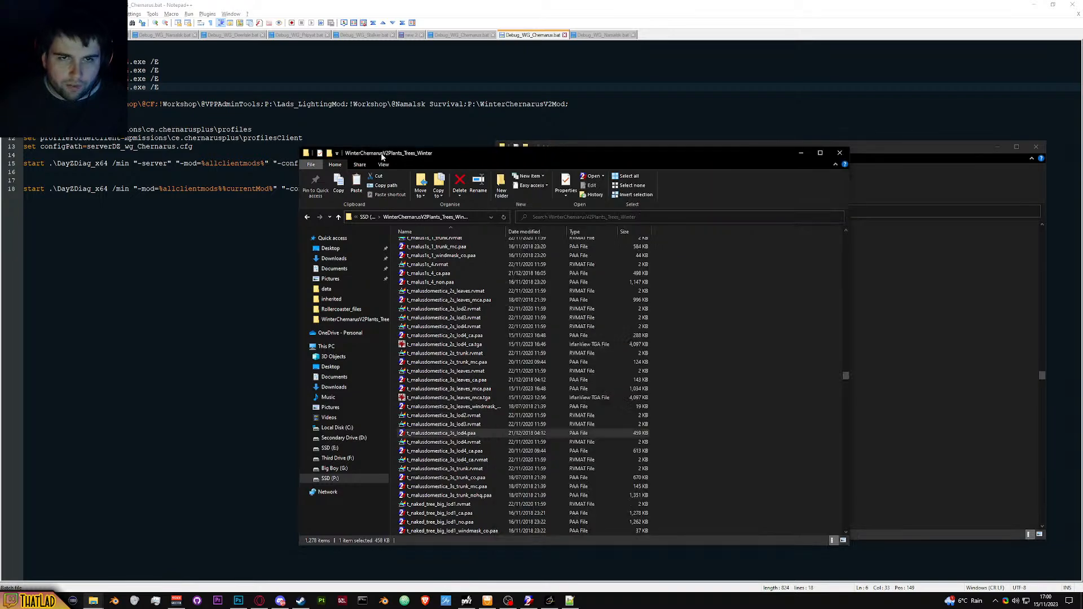
key("ctrl+v")
left_click(669, 366)
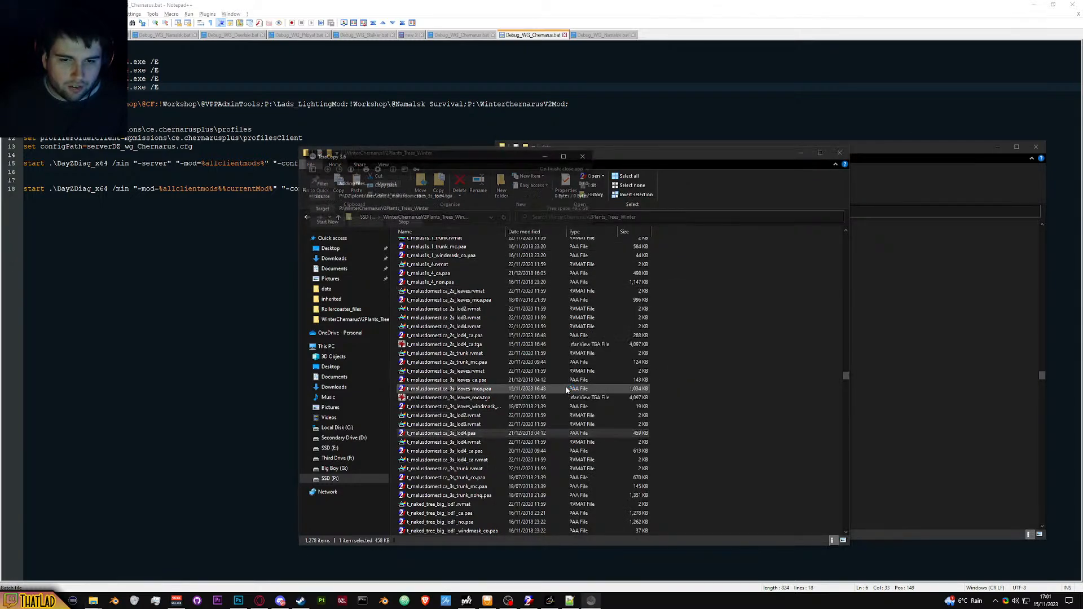
Step: Open the copied t_malusdomestica_3s_lod4.tga in Photoshop and display its Alpha 1 channel
left_click(476, 451)
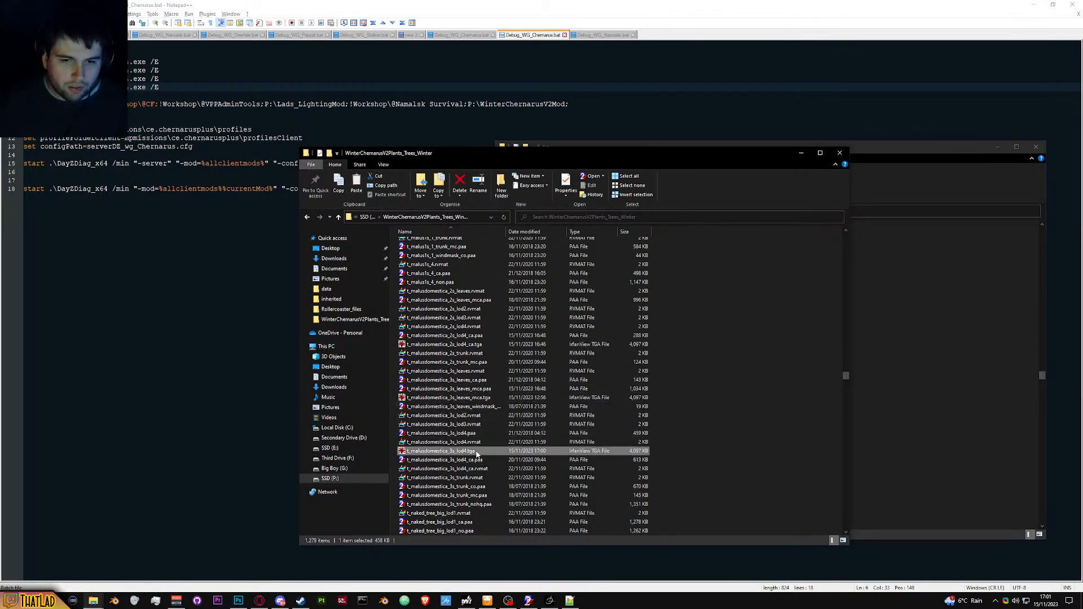
left_click(238, 601)
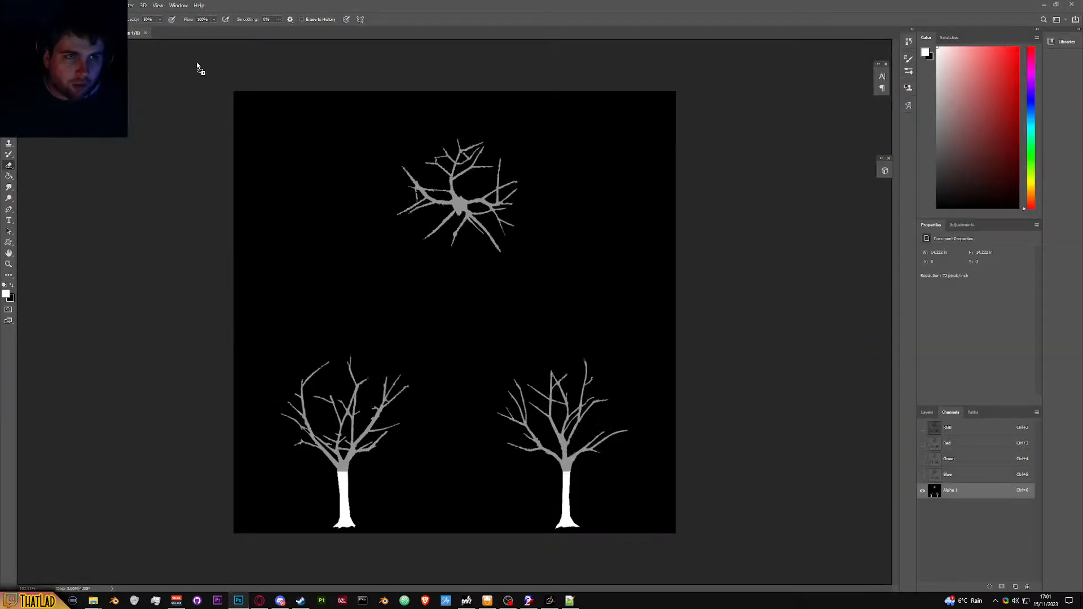
left_click(191, 33)
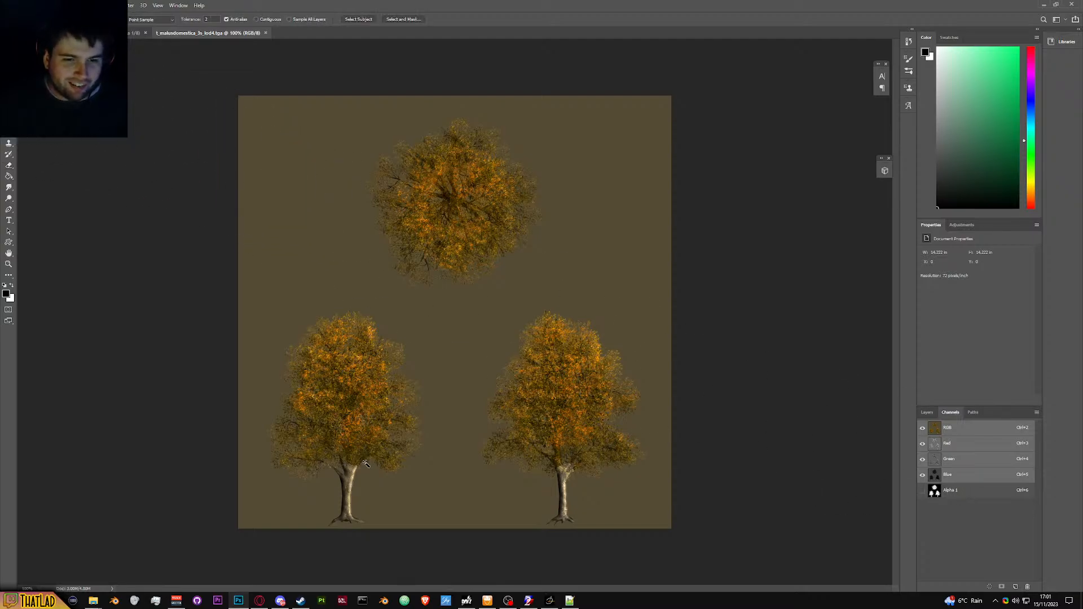
left_click(348, 478)
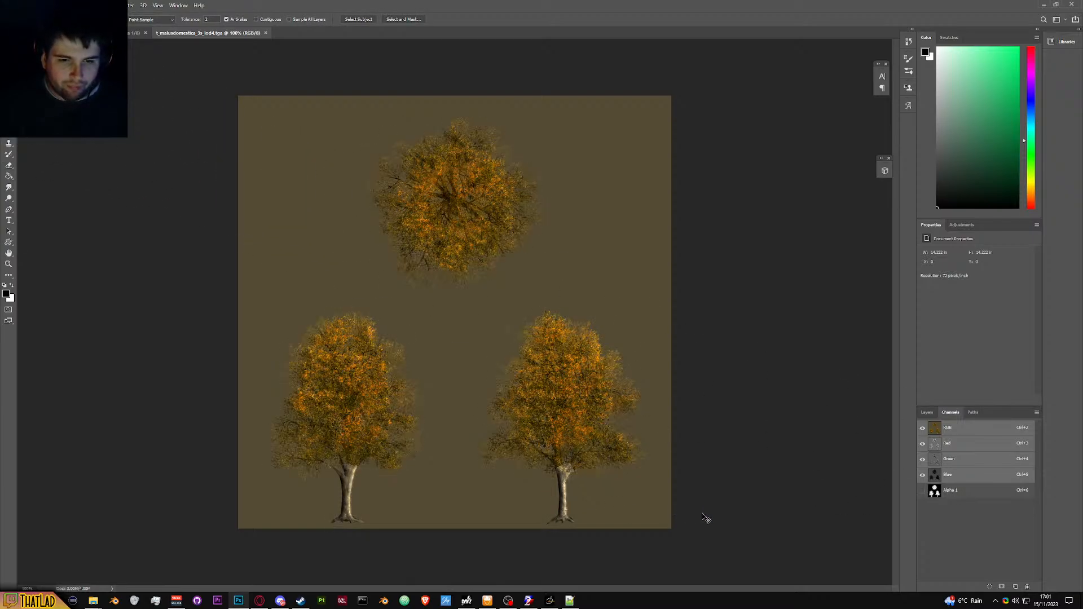
left_click(982, 494)
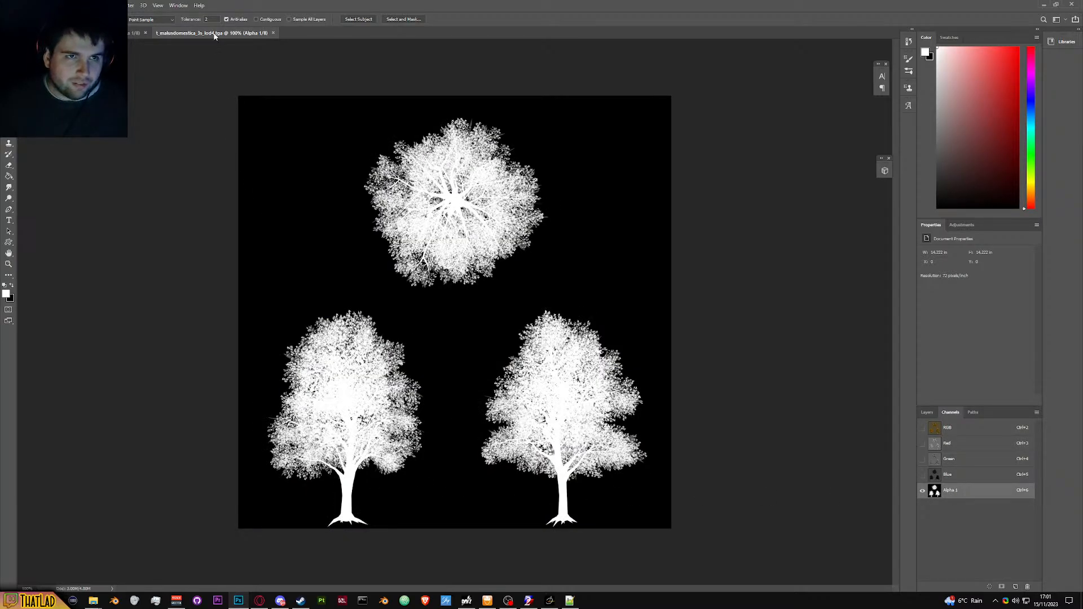
Step: Select the dark areas of the alpha channel, paint them black to thin the three trees' foliage, and clear the selection
scroll(533, 440, "up", 5)
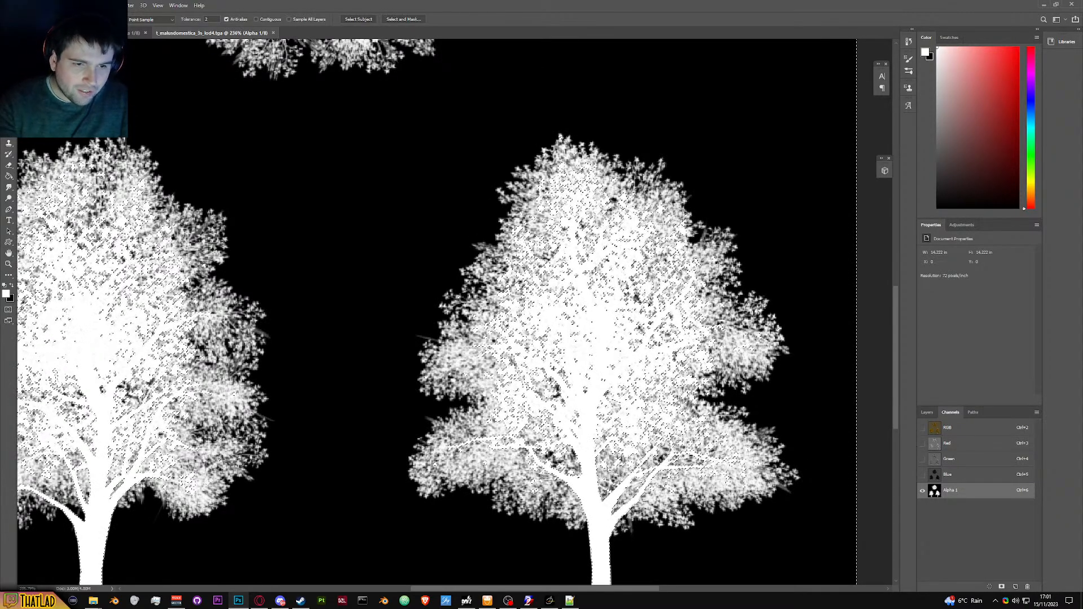
scroll(125, 196, "down", 3)
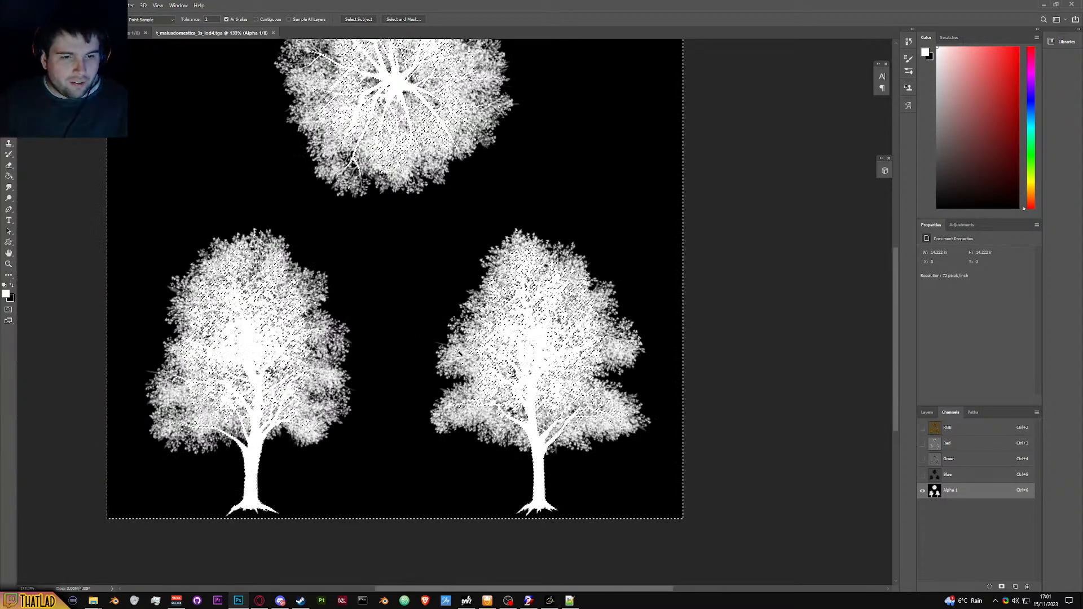
left_click(9, 154)
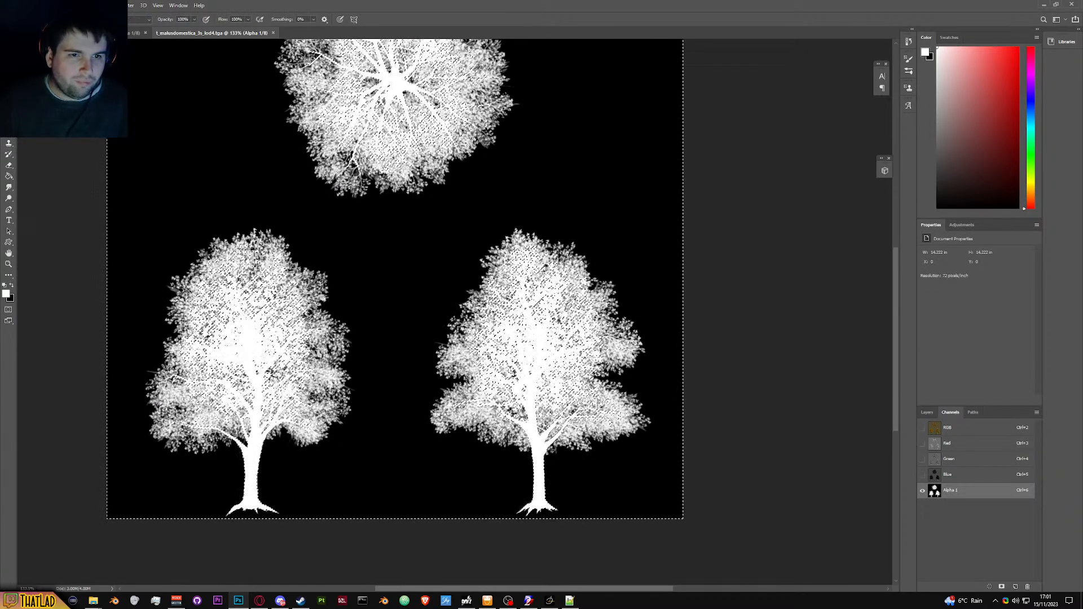
key("x")
mouse_move(373, 276)
left_mouse_down()
mouse_move(430, 291)
mouse_move(604, 254)
mouse_move(169, 367)
mouse_move(459, 382)
mouse_move(716, 437)
mouse_move(169, 181)
mouse_move(471, 145)
left_mouse_up()
scroll(338, 119, "up", 2)
left_click_drag(218, 96, 600, 133)
scroll(338, 109, "up", 1)
key("ctrl+d")
scroll(597, 399, "down", 1)
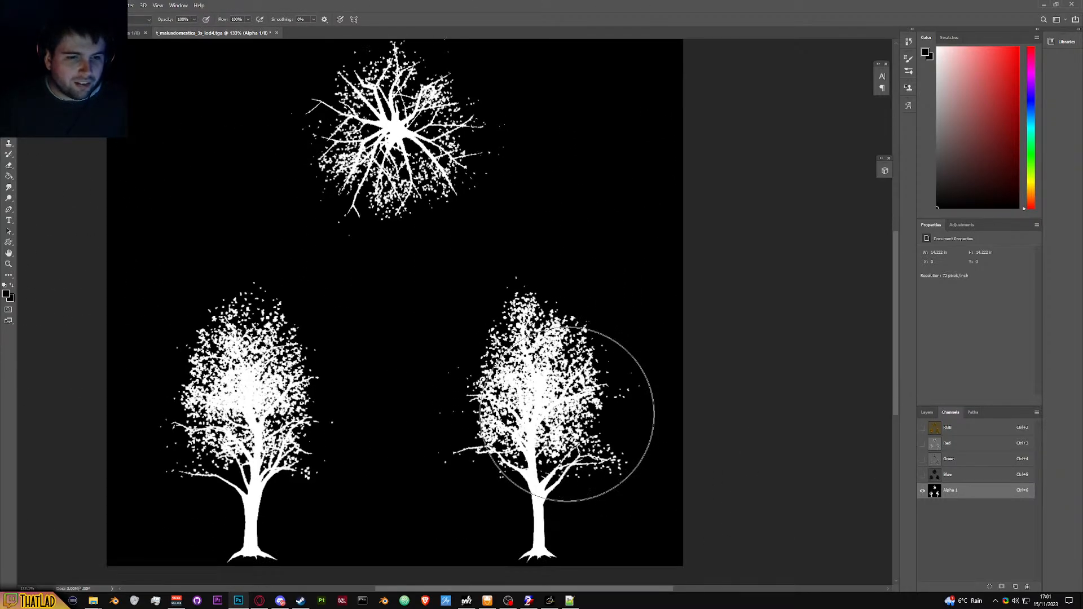
scroll(543, 376, "down", 3)
scroll(543, 376, "up", 1)
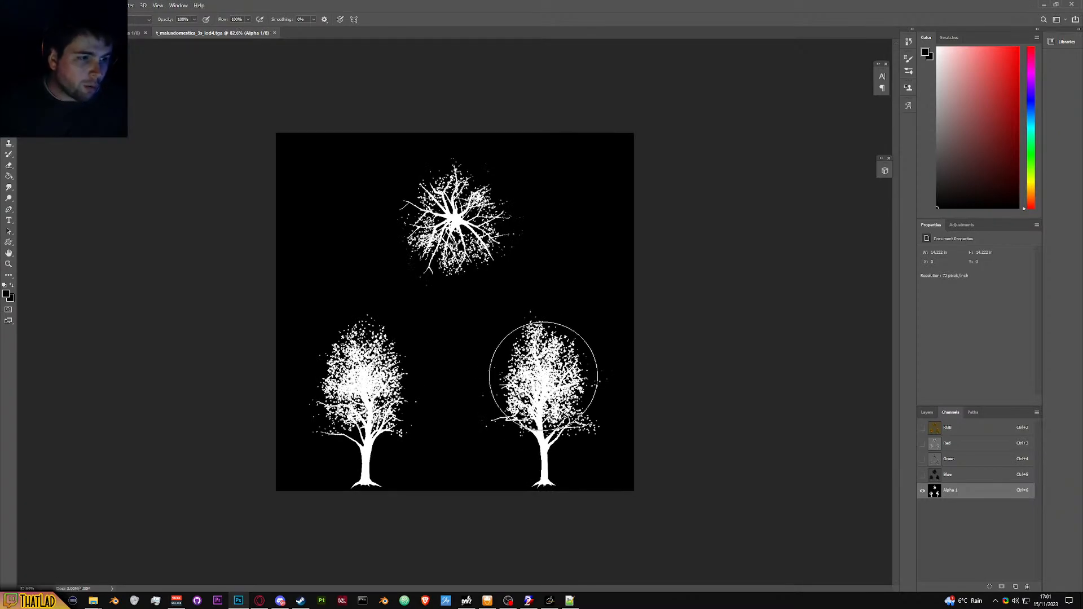
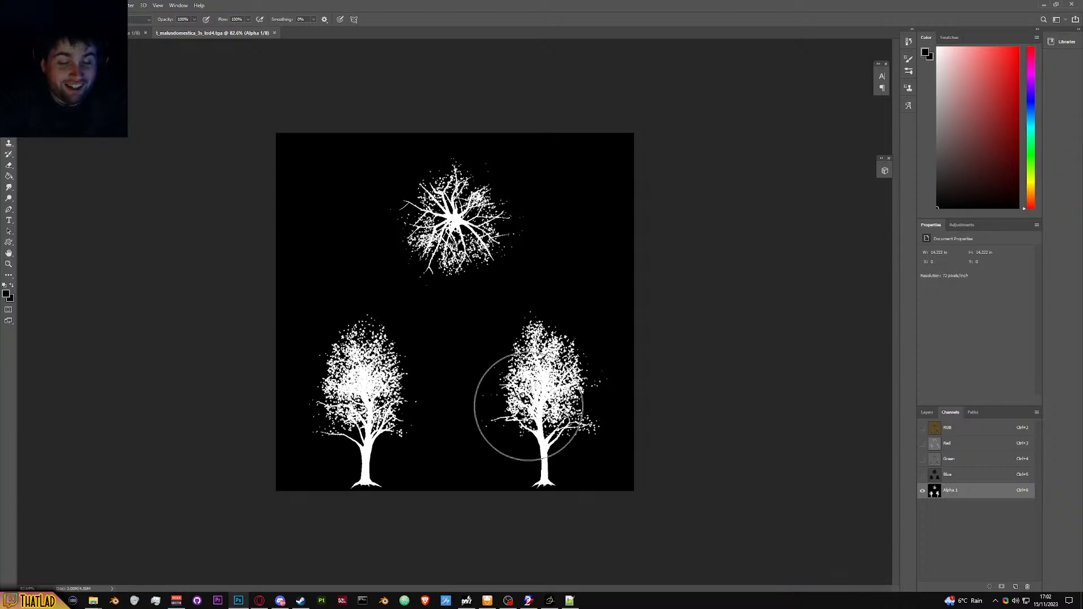
Step: Paint the isolated leaf specks around the left tree's lowest left branch black in the Alpha 1 channel
right_click(445, 404, "alt")
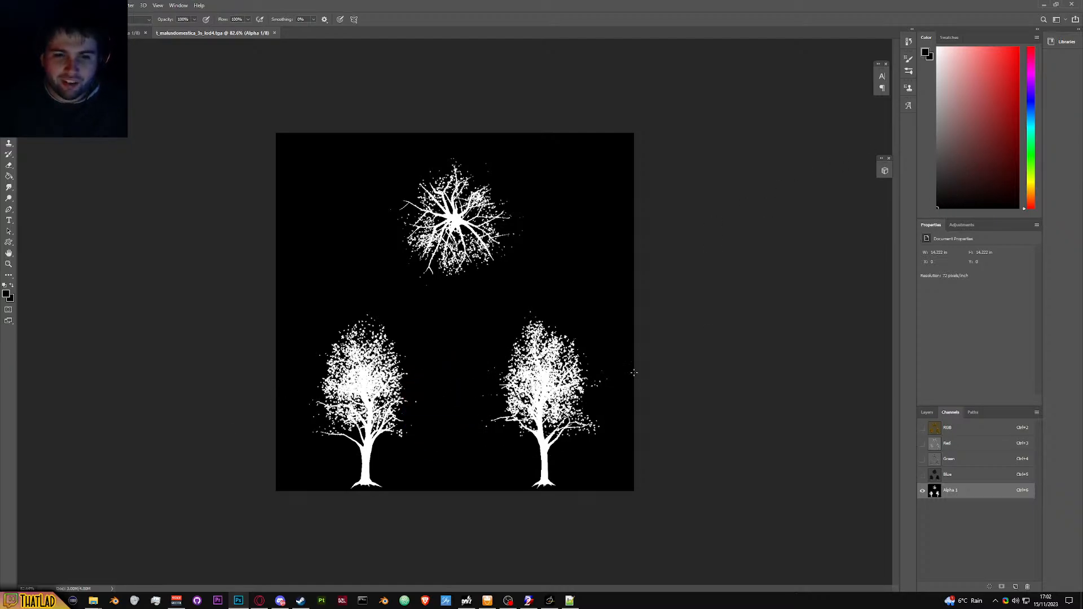
scroll(434, 445, "up", 8)
scroll(319, 451, "down", 2)
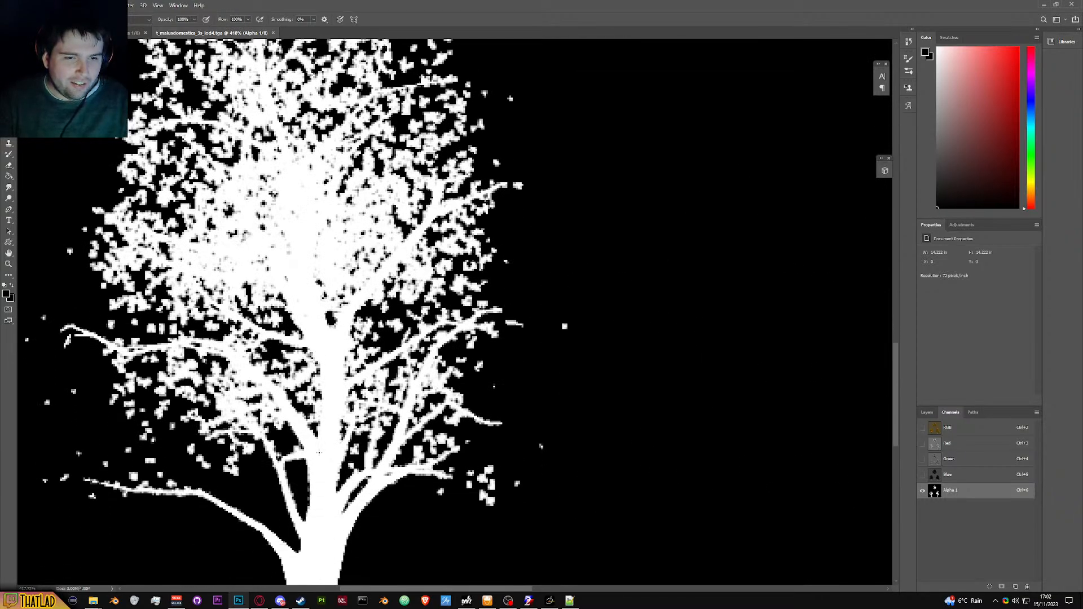
scroll(319, 451, "up", 3)
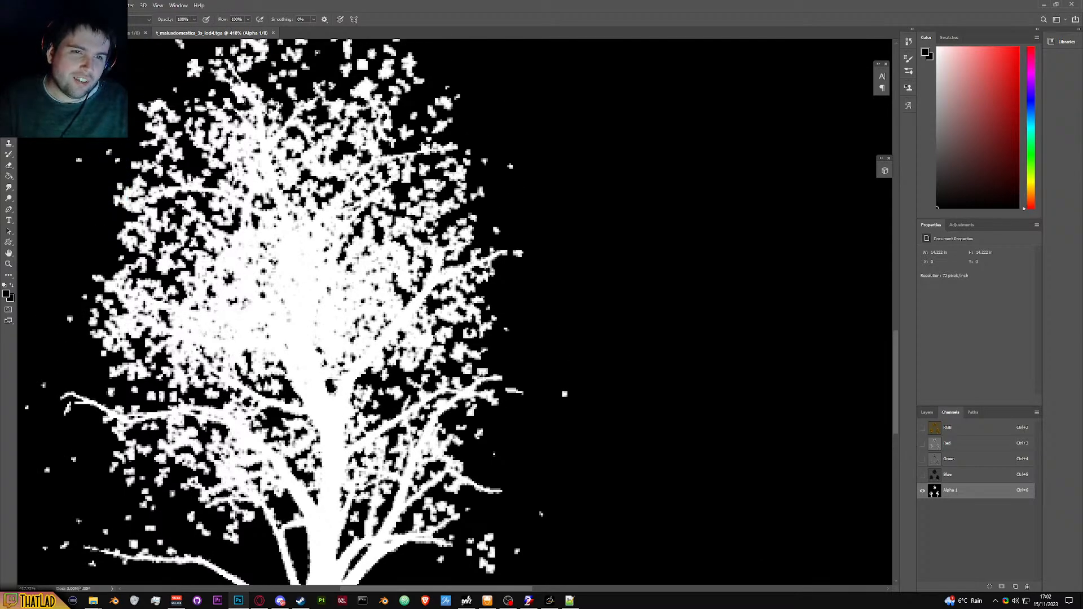
scroll(319, 451, "down", 6)
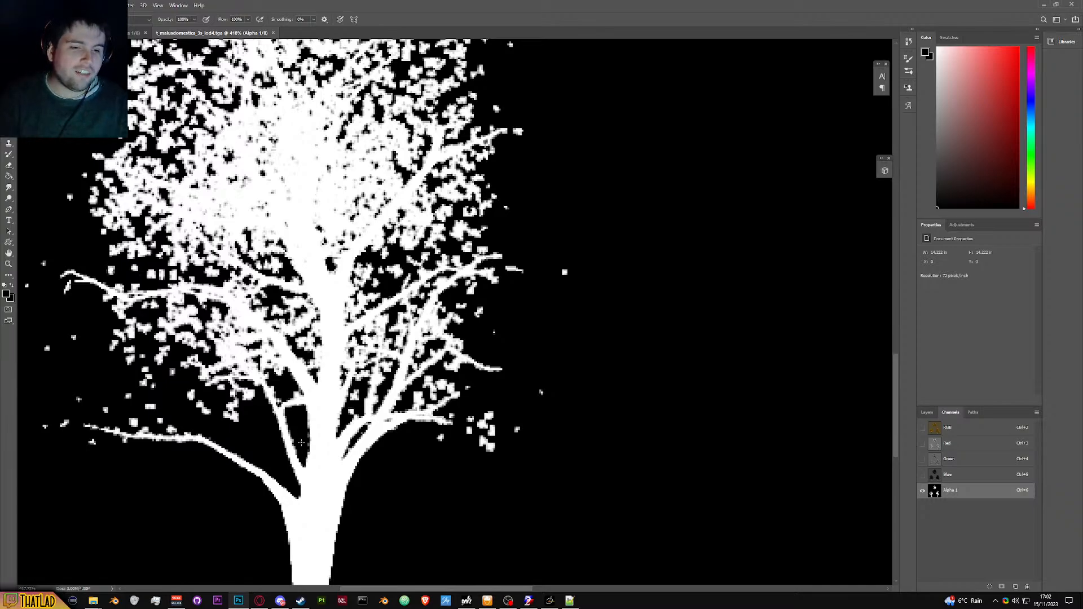
scroll(197, 423, "up", 3)
left_click_drag(199, 398, 168, 400)
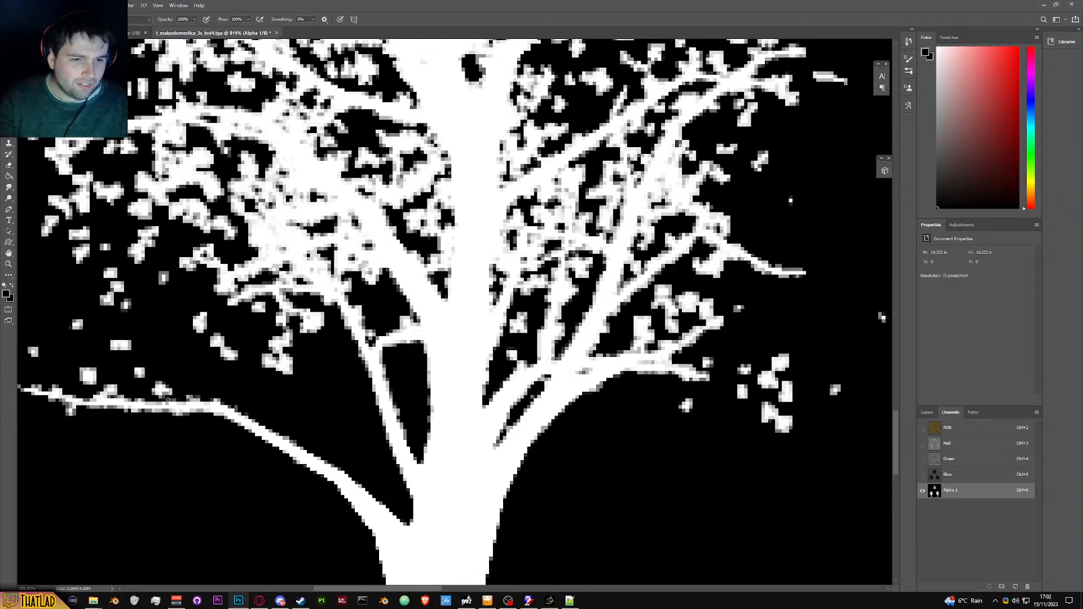
scroll(392, 574, "down", 3)
scroll(328, 420, "up", 3)
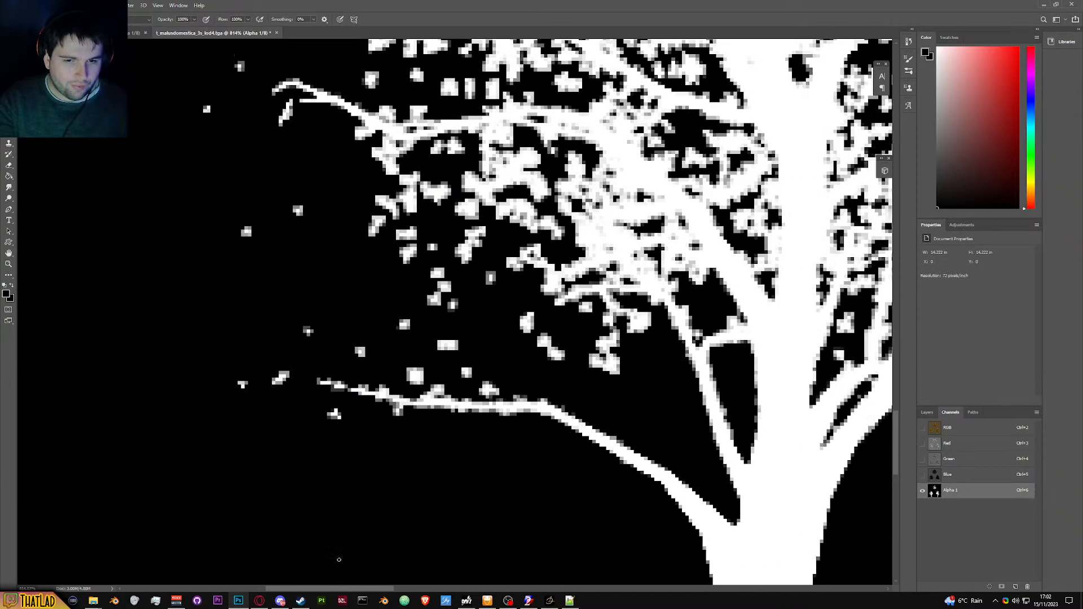
left_click(335, 416)
left_click(242, 383)
left_click(281, 379)
left_click(465, 373)
left_click(414, 377)
Step: Paint out the hanging foliage between the left tree's two lowest left branches with black
mouse_move(599, 362)
left_mouse_down()
mouse_move(639, 340)
mouse_move(578, 348)
mouse_move(503, 305)
mouse_move(488, 323)
mouse_move(452, 296)
mouse_move(463, 293)
mouse_move(397, 260)
mouse_move(409, 258)
mouse_move(332, 230)
mouse_move(329, 217)
mouse_move(248, 236)
mouse_move(237, 132)
mouse_move(215, 100)
mouse_move(240, 60)
mouse_move(255, 130)
mouse_move(284, 114)
mouse_move(354, 226)
left_mouse_up()
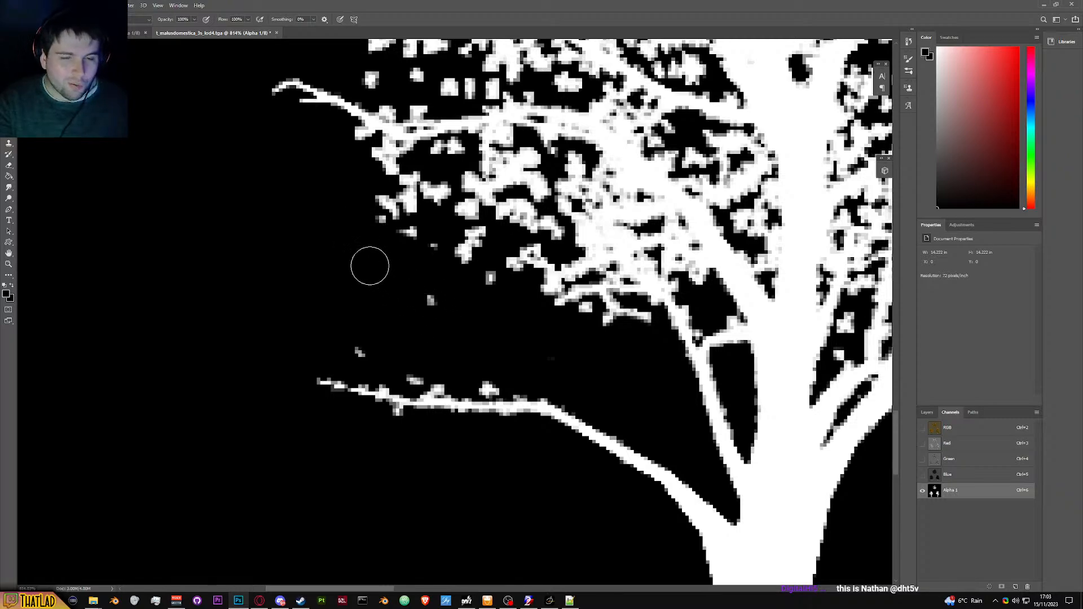
mouse_move(375, 255)
left_mouse_down()
mouse_move(396, 207)
mouse_move(454, 156)
mouse_move(417, 202)
mouse_move(417, 185)
mouse_move(386, 187)
left_mouse_up()
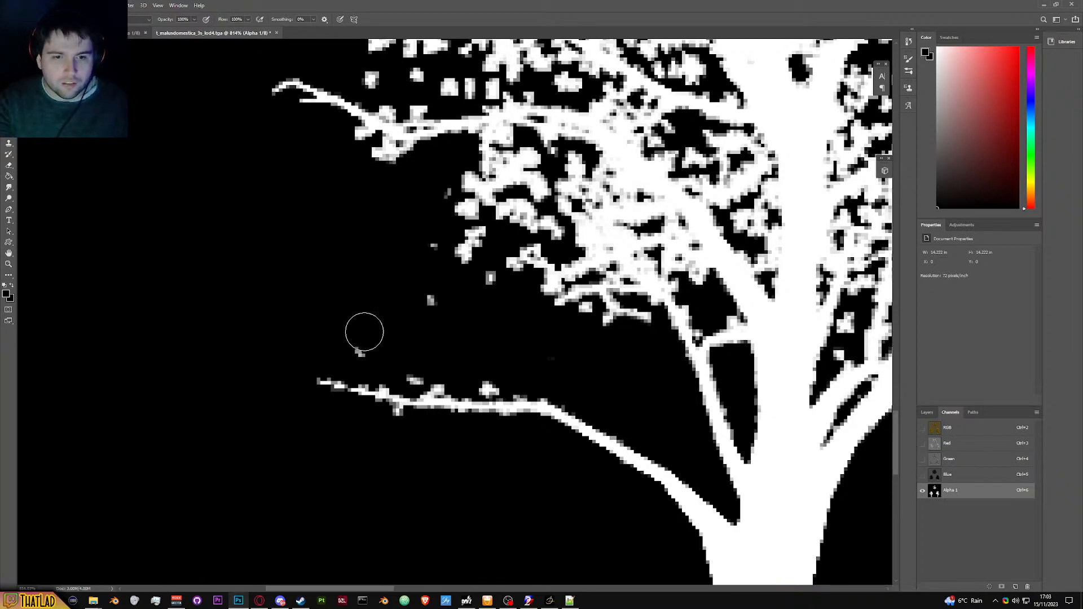
mouse_move(362, 331)
left_mouse_down()
mouse_move(429, 329)
mouse_move(423, 312)
mouse_move(481, 300)
mouse_move(480, 284)
mouse_move(431, 260)
mouse_move(467, 260)
mouse_move(482, 244)
mouse_move(464, 218)
left_mouse_up()
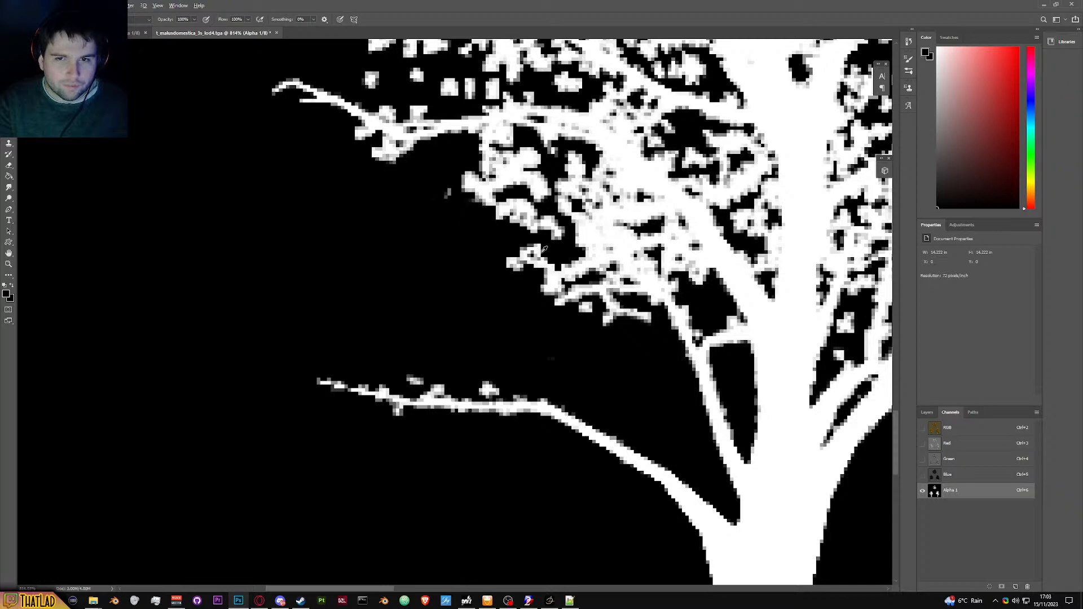
Step: Trim the leaf clumps along the left tree's lowest left branch with black, keeping a thin bare branch
scroll(560, 266, "down", 5)
scroll(572, 292, "up", 4)
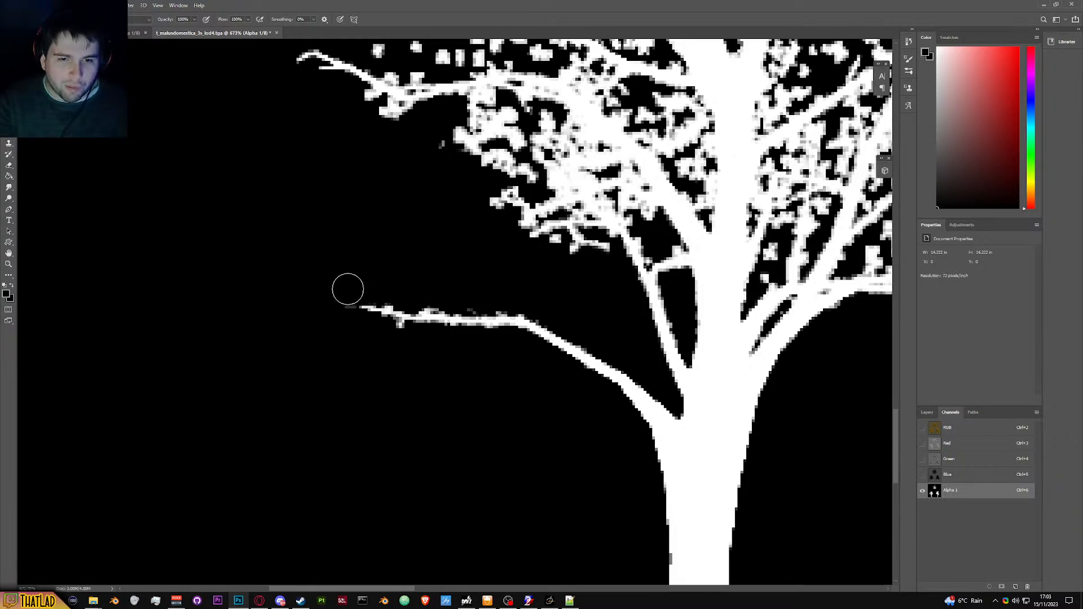
mouse_move(445, 288)
left_mouse_down()
mouse_move(476, 296)
mouse_move(543, 279)
mouse_move(468, 296)
mouse_move(405, 293)
mouse_move(402, 333)
left_mouse_up()
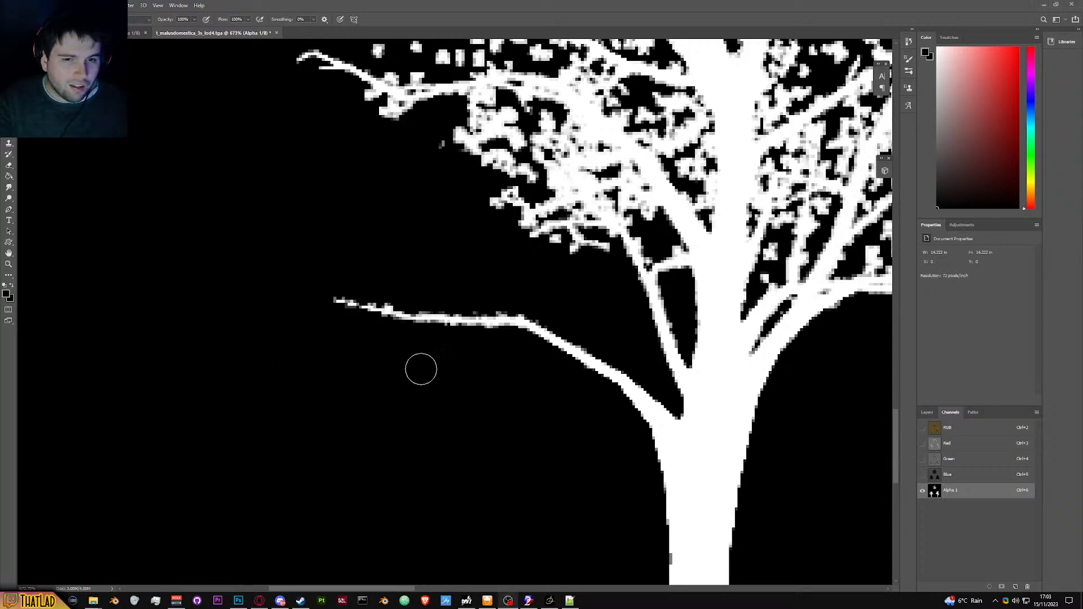
scroll(508, 248, "up", 1)
scroll(507, 250, "up", 1)
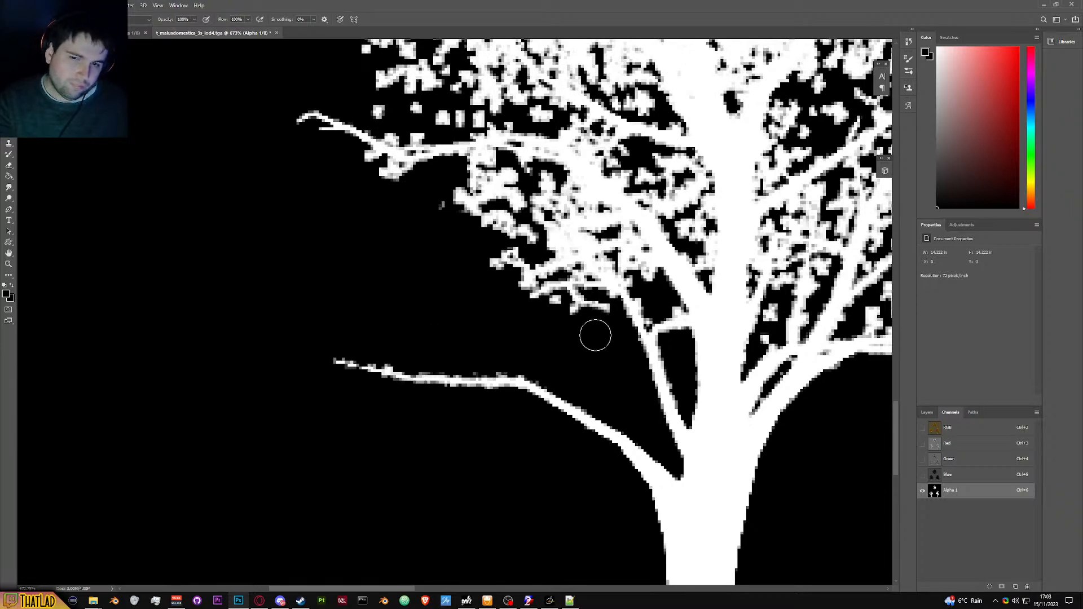
Step: Paint out the stray leaves beyond the tips of the left tree's lower right branches with black
scroll(602, 331, "down", 5)
scroll(705, 339, "up", 3)
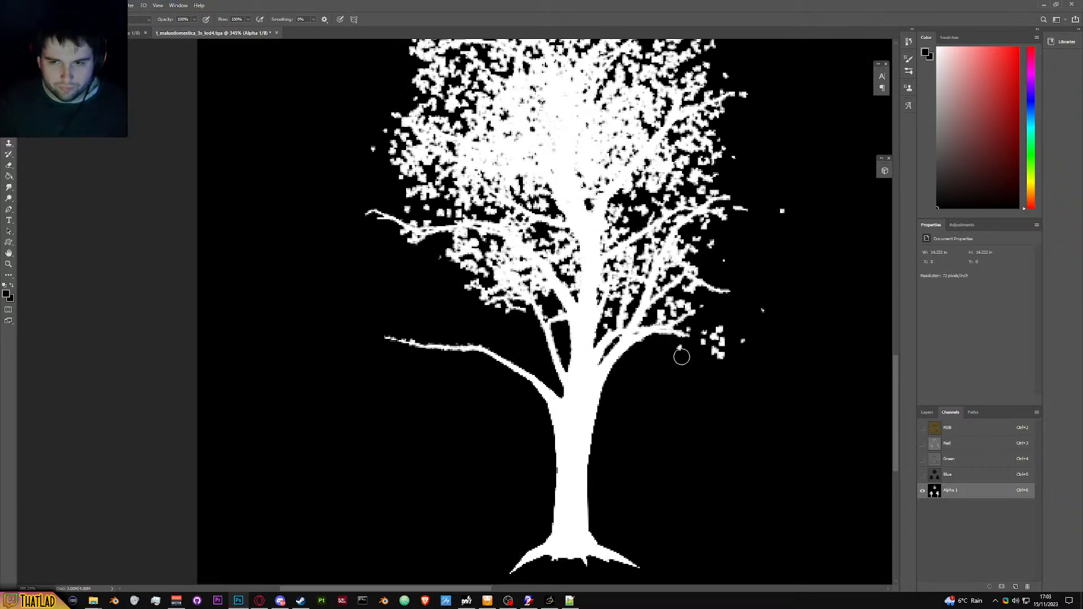
left_click(702, 336)
left_click(782, 212)
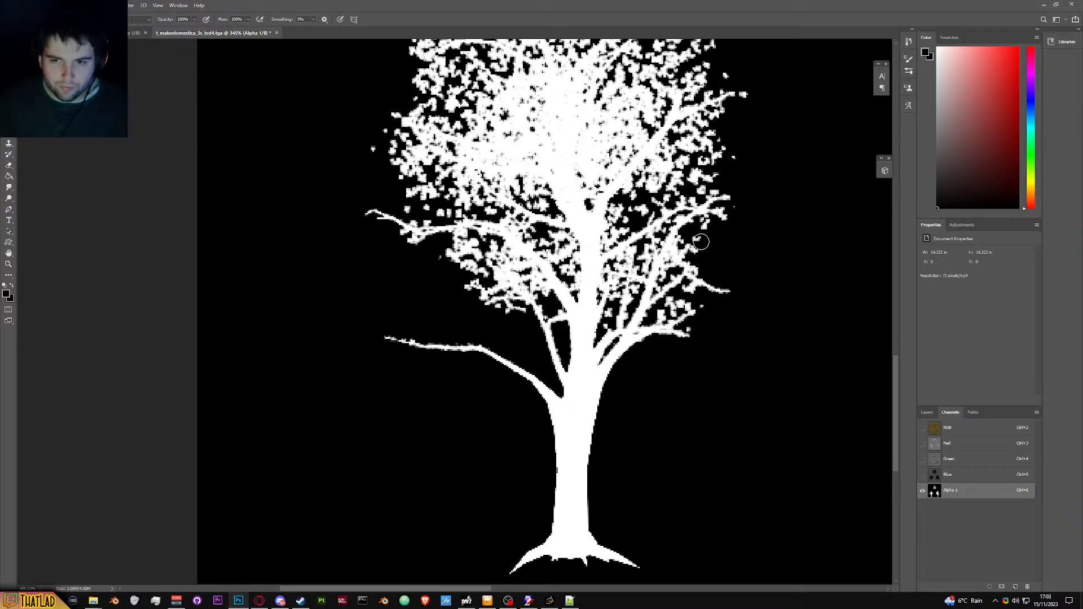
Step: Thin the leaves at the top and along the outer edge of the left tree's crown with black
scroll(770, 244, "up", 1)
scroll(773, 243, "up", 5)
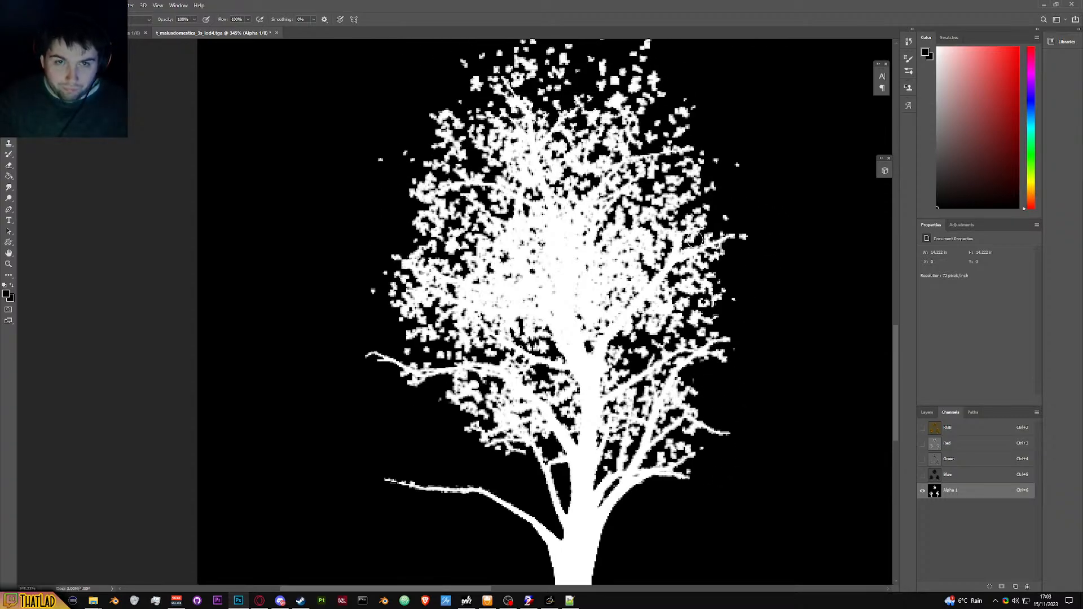
scroll(467, 207, "up", 1)
mouse_move(627, 113)
left_mouse_down()
mouse_move(509, 118)
mouse_move(482, 131)
mouse_move(631, 139)
mouse_move(545, 149)
mouse_move(578, 158)
mouse_move(599, 202)
mouse_move(550, 232)
mouse_move(648, 162)
mouse_move(553, 232)
mouse_move(656, 178)
mouse_move(495, 163)
mouse_move(470, 213)
mouse_move(440, 214)
mouse_move(444, 238)
mouse_move(413, 275)
left_mouse_up()
scroll(415, 282, "up", 1)
scroll(423, 350, "down", 6)
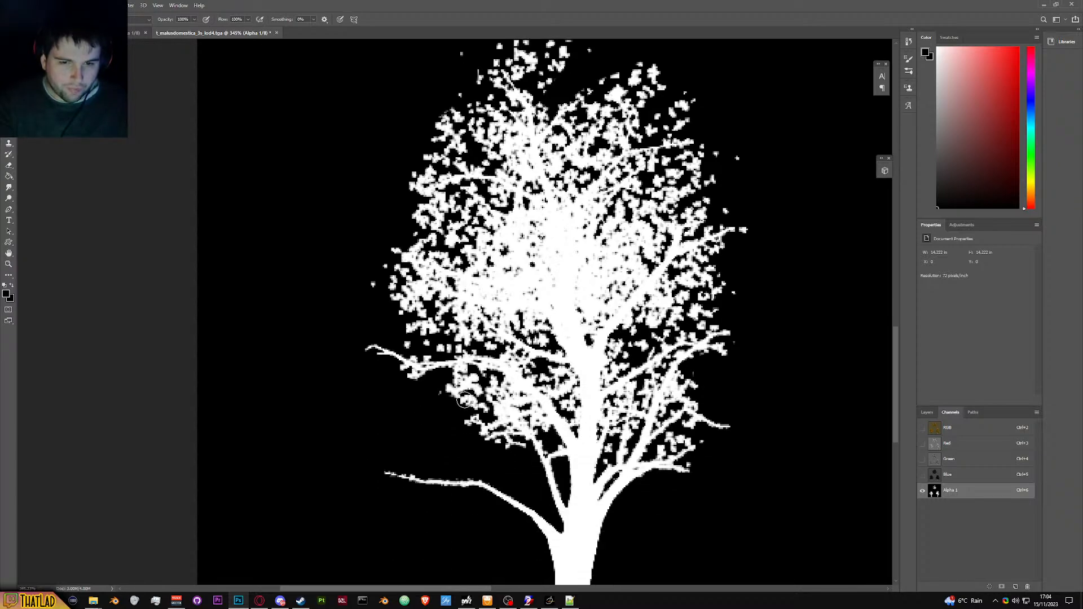
scroll(466, 395, "down", 1)
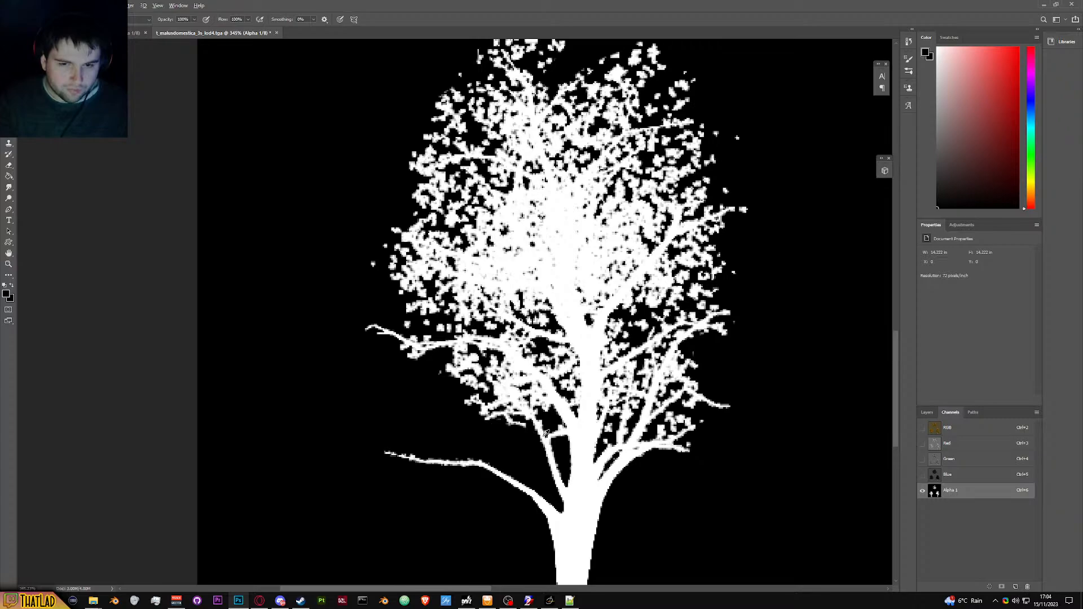
scroll(510, 421, "up", 3)
scroll(510, 421, "up", 1)
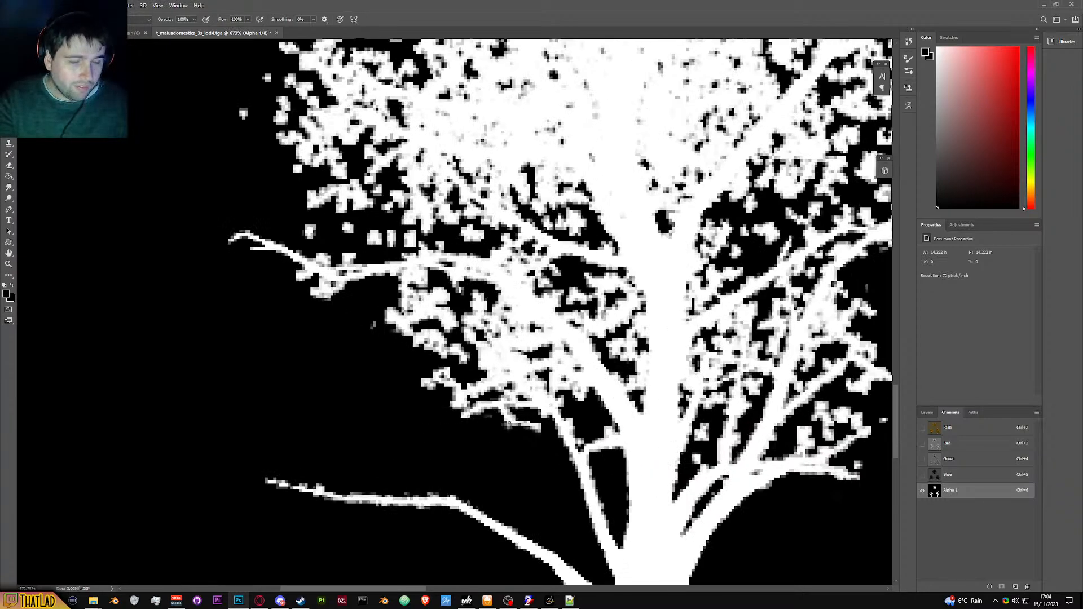
scroll(509, 423, "down", 5)
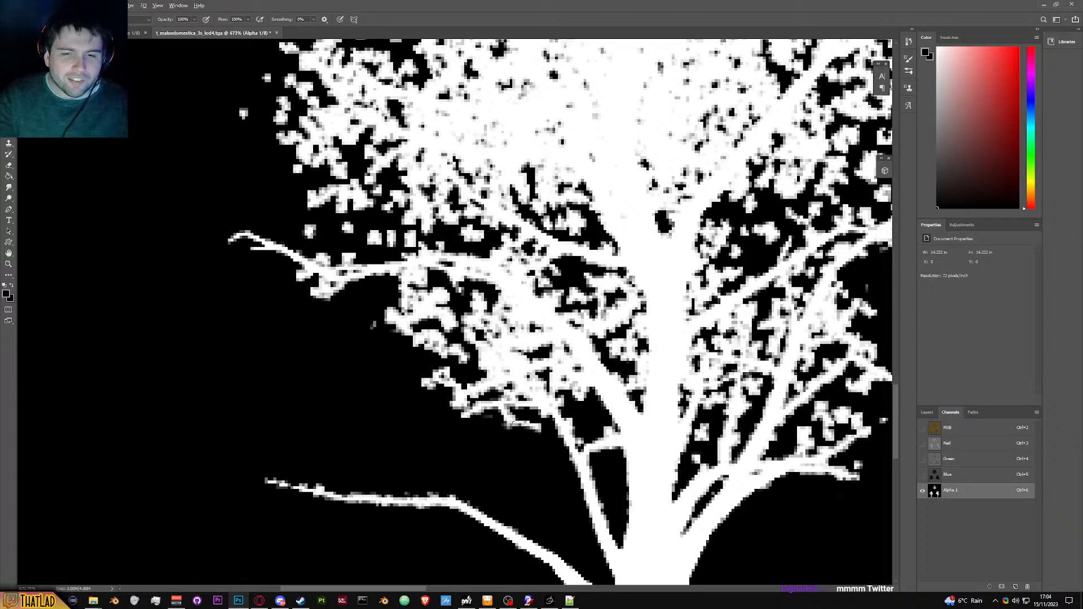
scroll(515, 420, "down", 3)
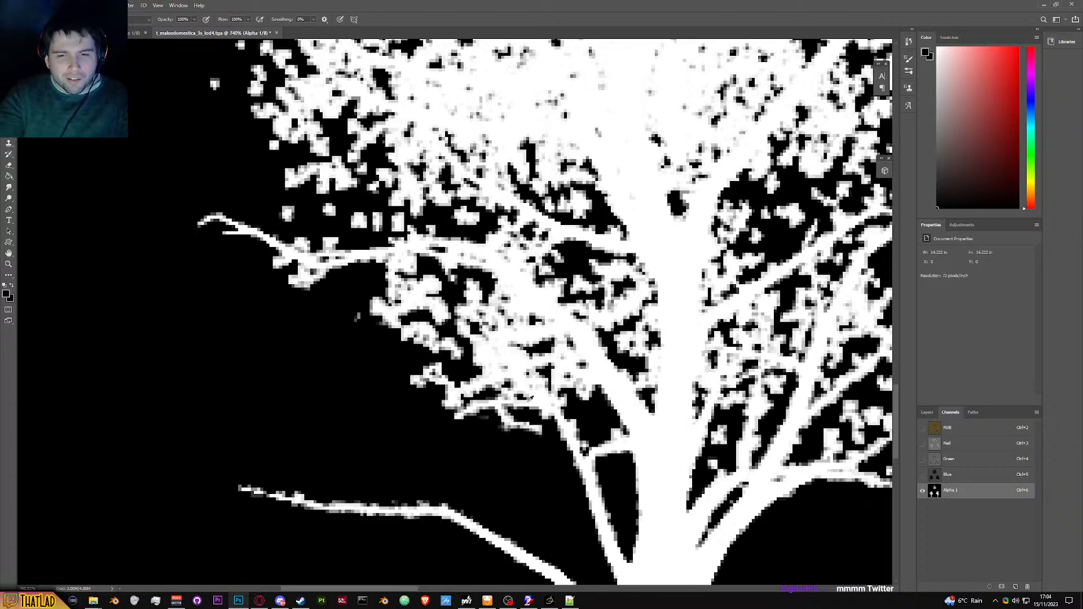
scroll(531, 398, "up", 1)
scroll(534, 324, "up", 4)
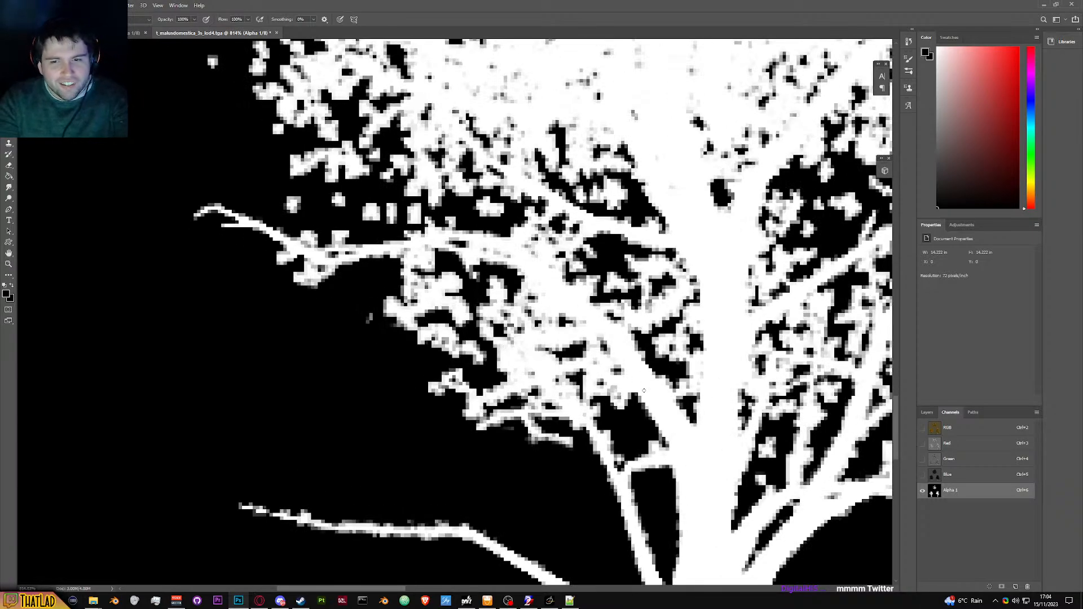
scroll(629, 391, "down", 2)
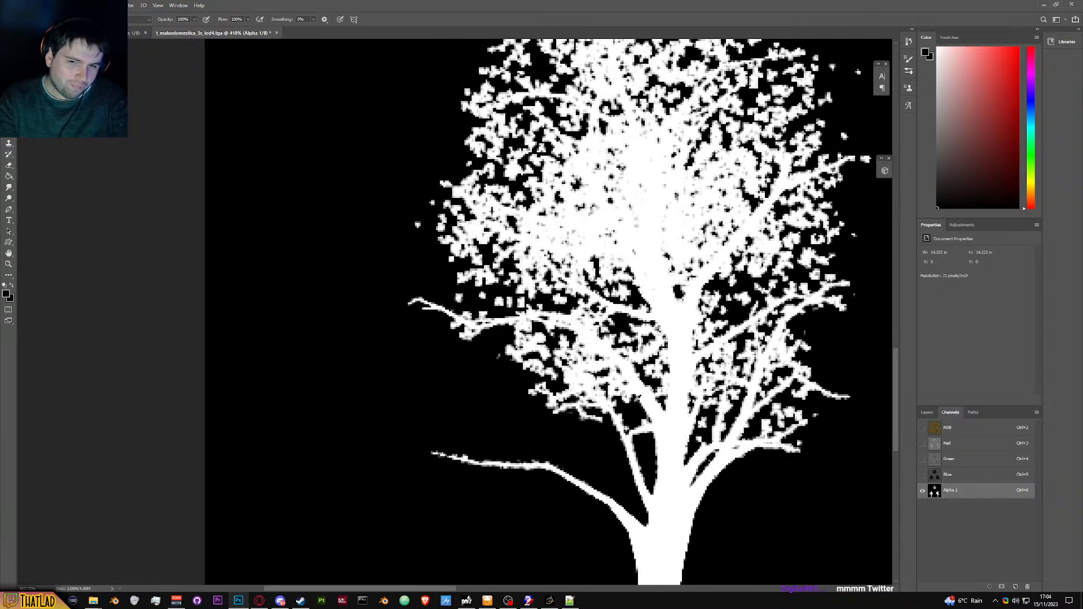
scroll(704, 436, "up", 1)
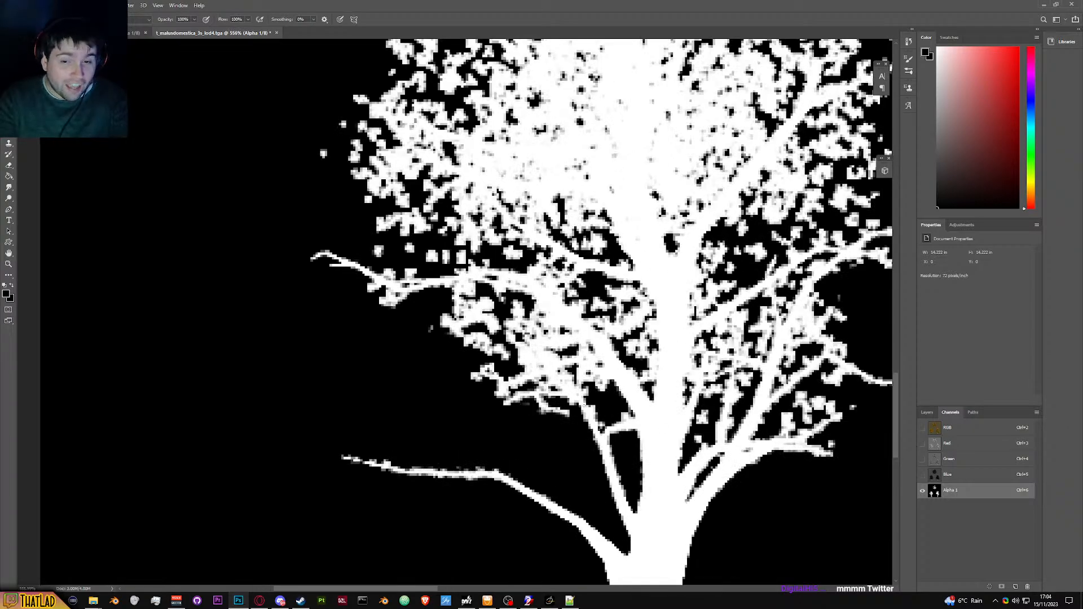
scroll(551, 399, "up", 1)
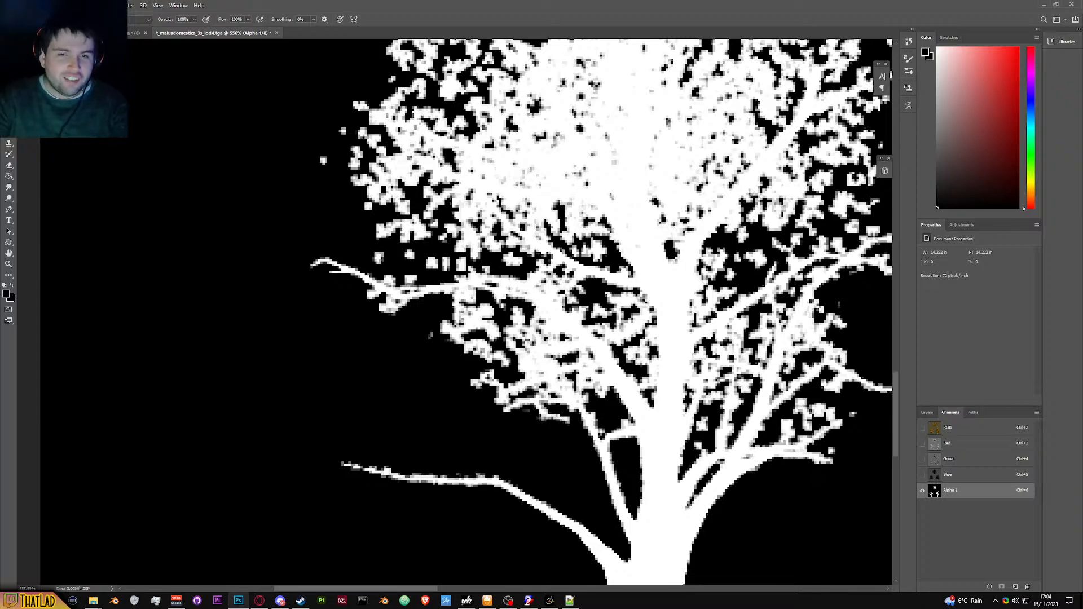
Step: Paint a thin black line along the left edge of the left tree's trunk, above the fork with the left limb
scroll(601, 312, "up", 3)
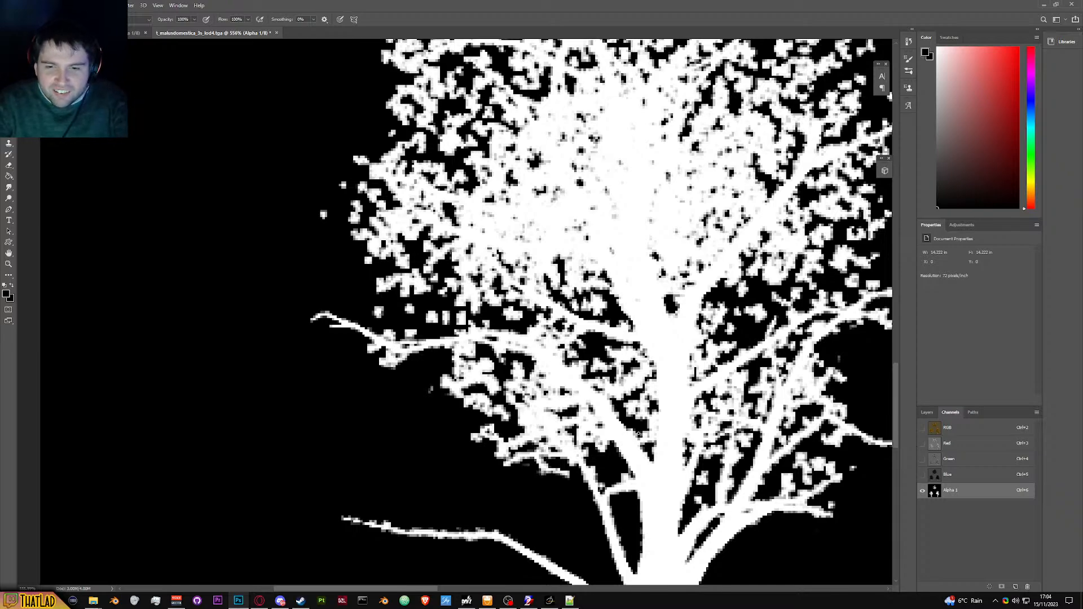
left_click_drag(655, 449, 657, 441)
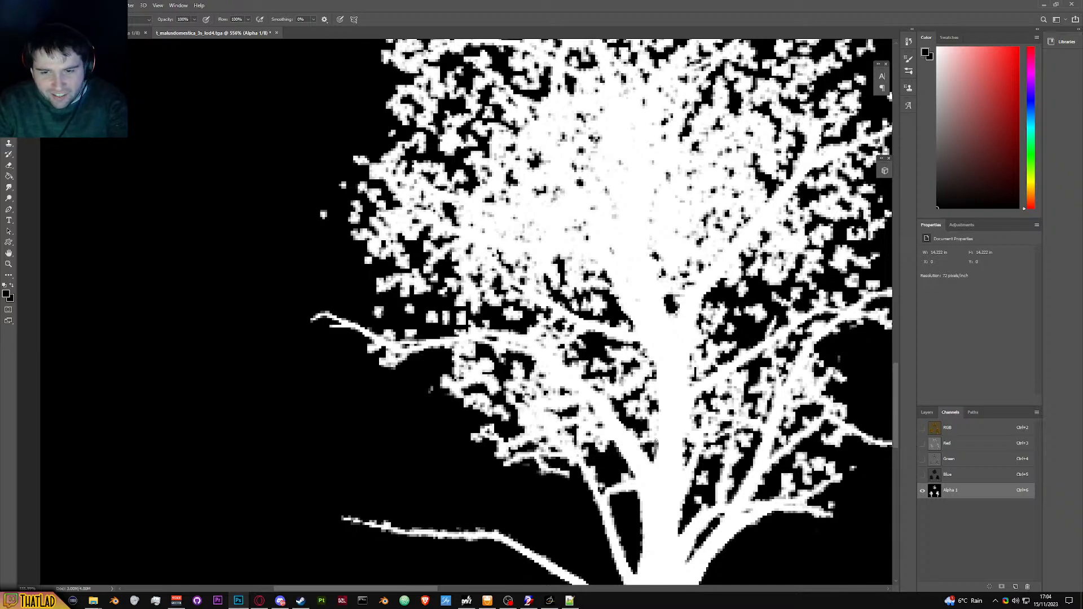
left_click(657, 406, "shift")
left_click(657, 383, "shift")
left_click(654, 373, "shift")
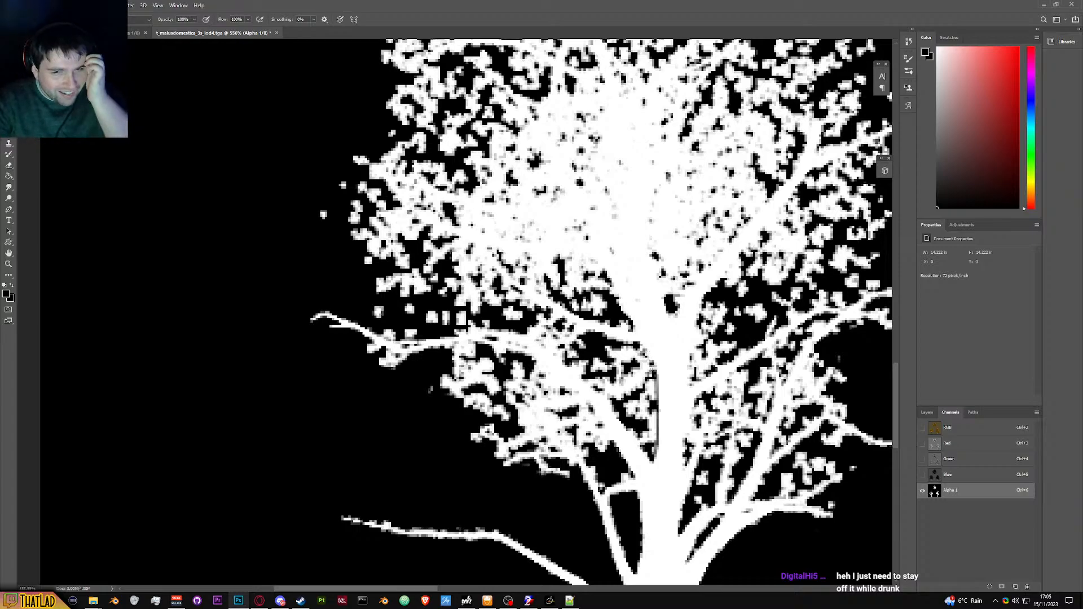
scroll(650, 384, "down", 6)
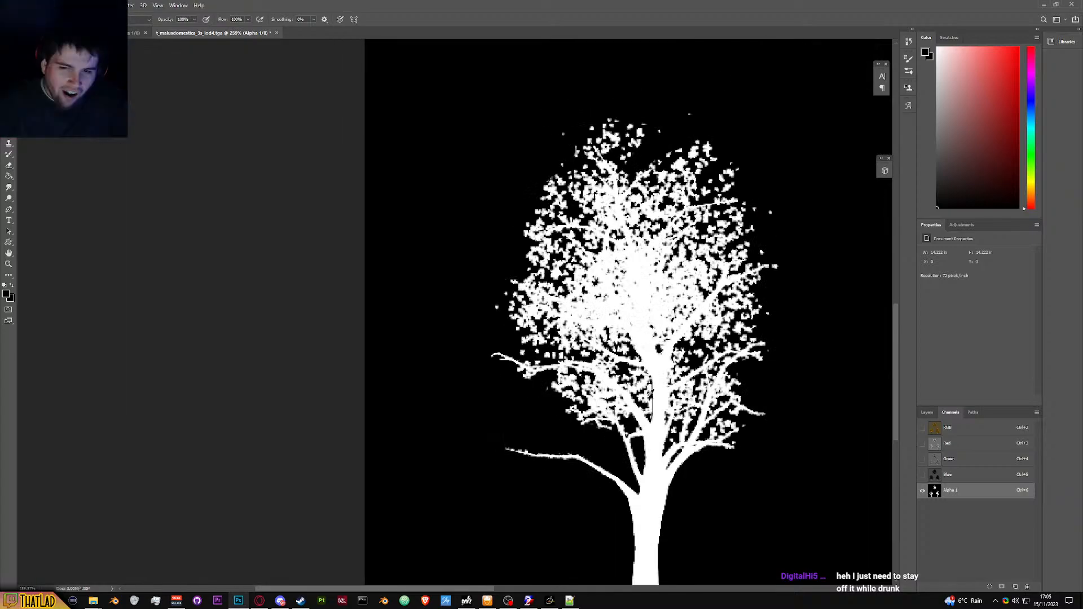
Step: Paint out the leaves in the triangular gap between the left tree's trunk and its left limb with black
scroll(651, 394, "up", 6)
scroll(653, 406, "up", 3)
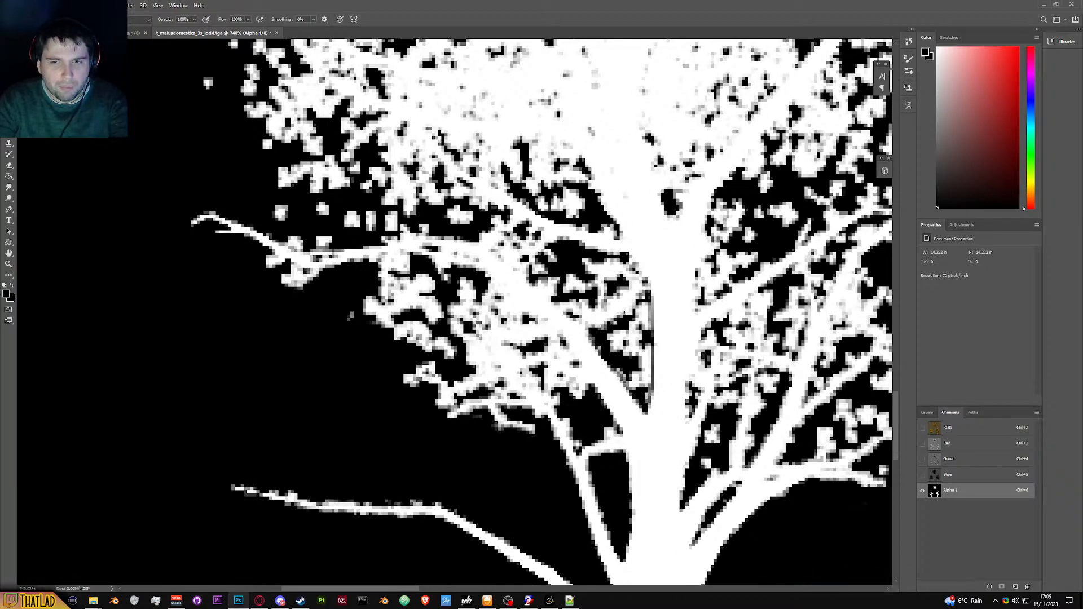
mouse_move(647, 309)
left_mouse_down()
mouse_move(643, 393)
mouse_move(609, 338)
mouse_move(636, 337)
mouse_move(636, 308)
mouse_move(618, 339)
mouse_move(636, 354)
mouse_move(635, 389)
mouse_move(645, 320)
mouse_move(623, 344)
left_mouse_up()
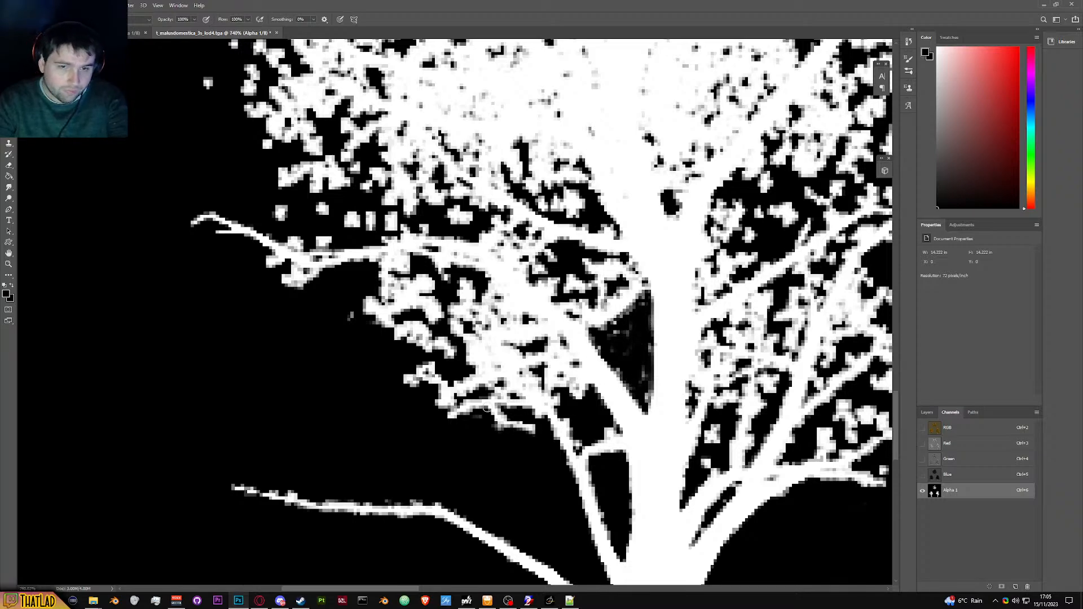
scroll(327, 300, "down", 3)
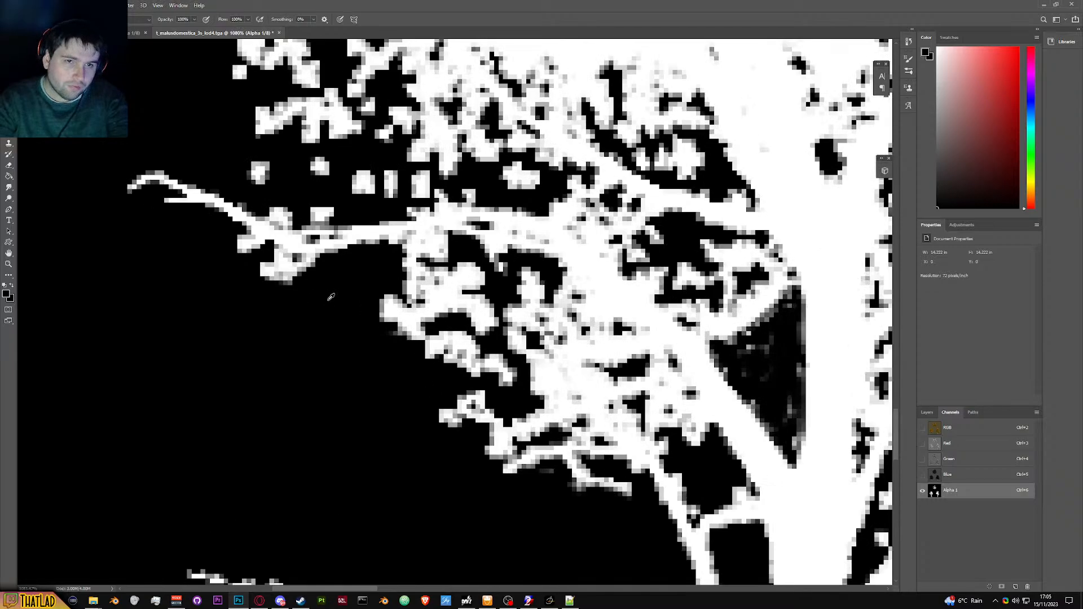
scroll(327, 299, "up", 3)
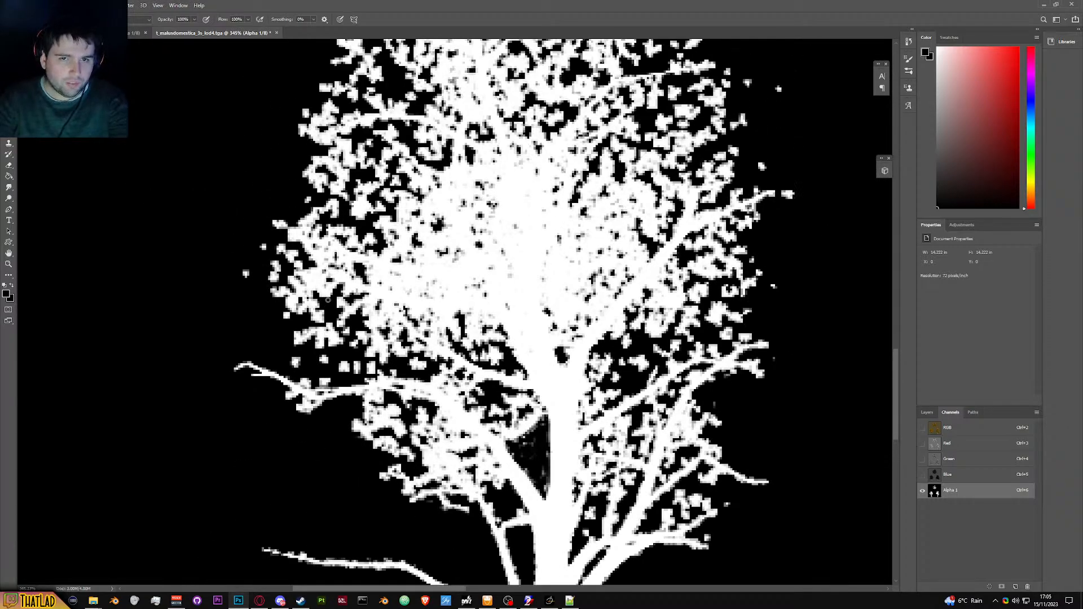
scroll(327, 299, "down", 5)
scroll(331, 297, "up", 4)
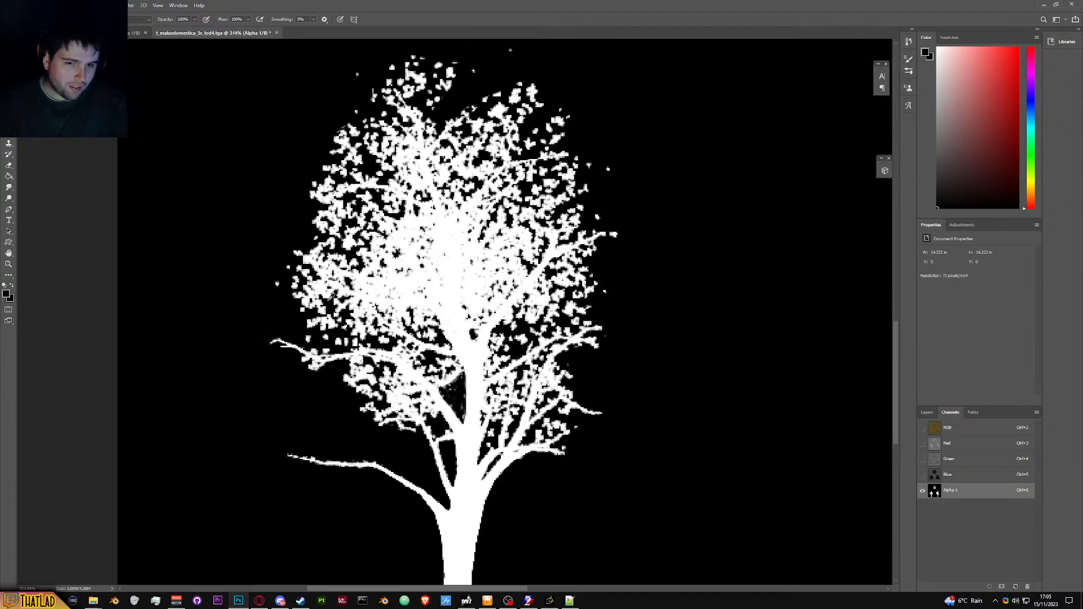
scroll(332, 297, "up", 2)
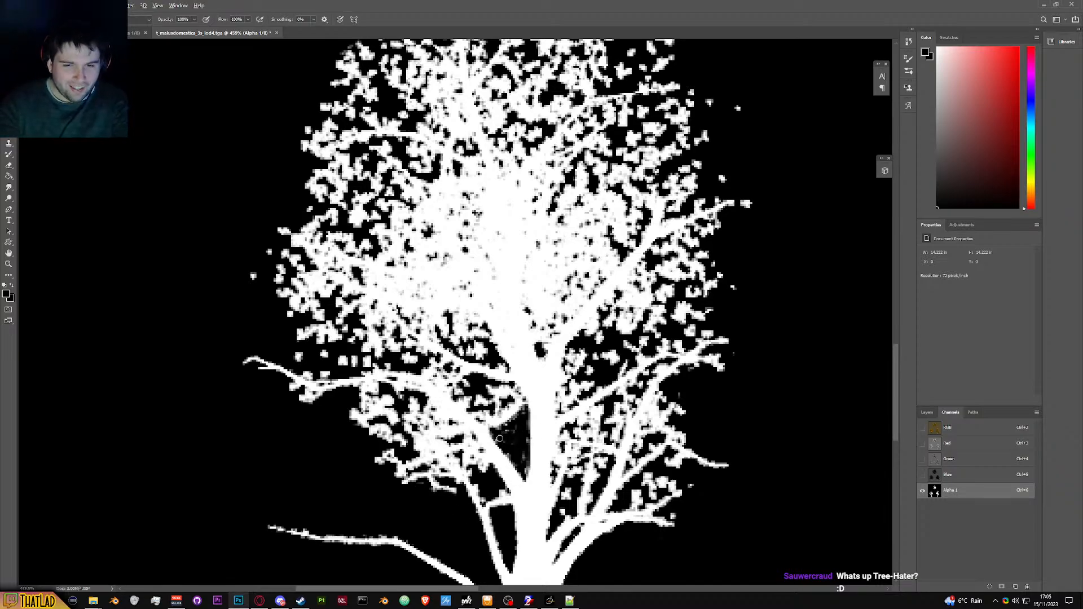
scroll(512, 430, "up", 4)
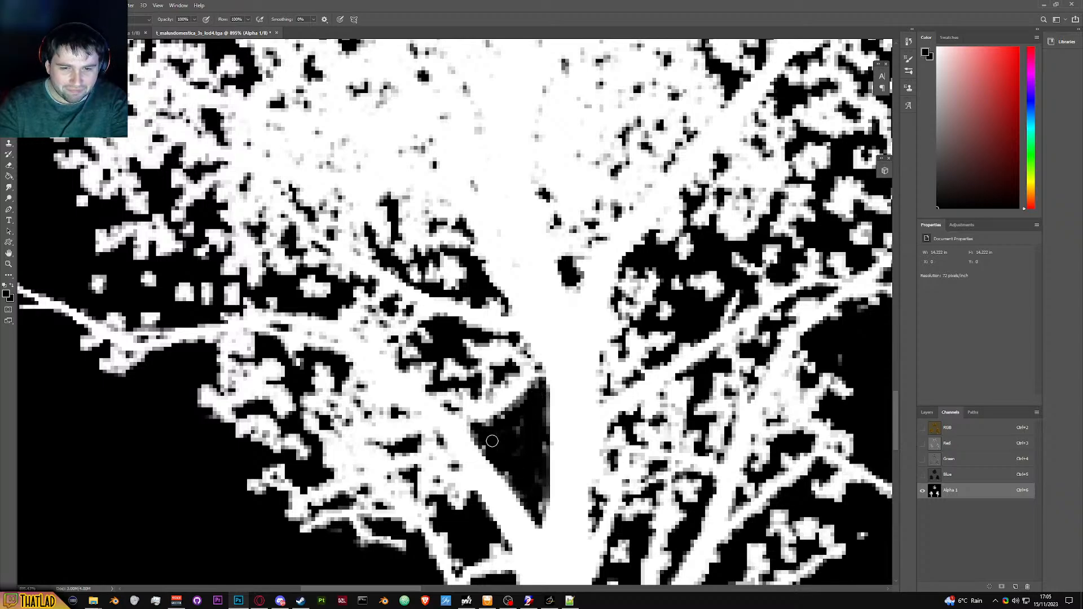
scroll(403, 480, "down", 5)
scroll(271, 483, "up", 6)
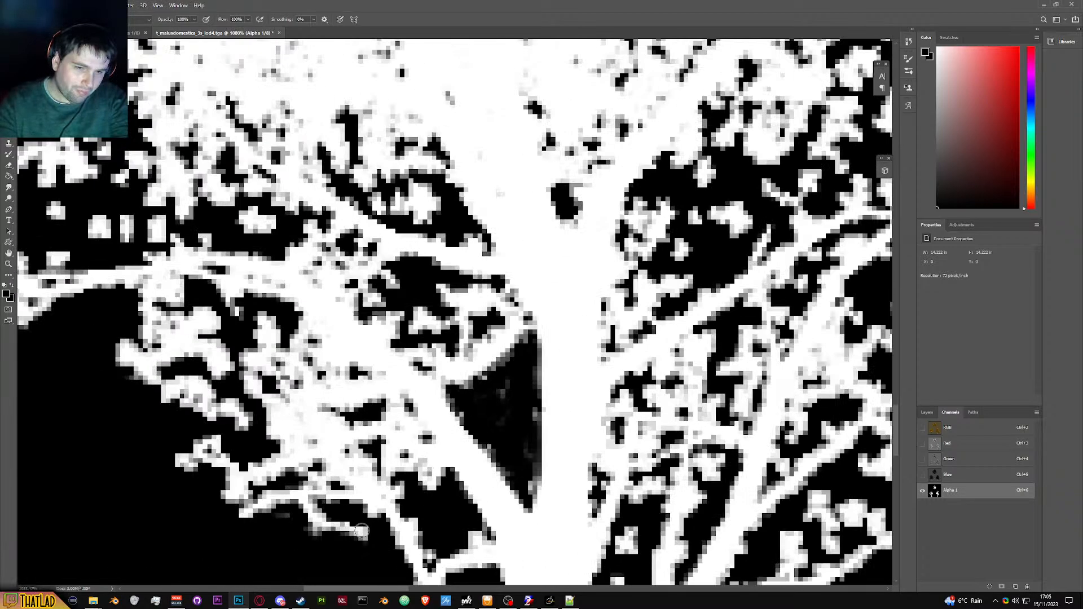
scroll(272, 483, "down", 5)
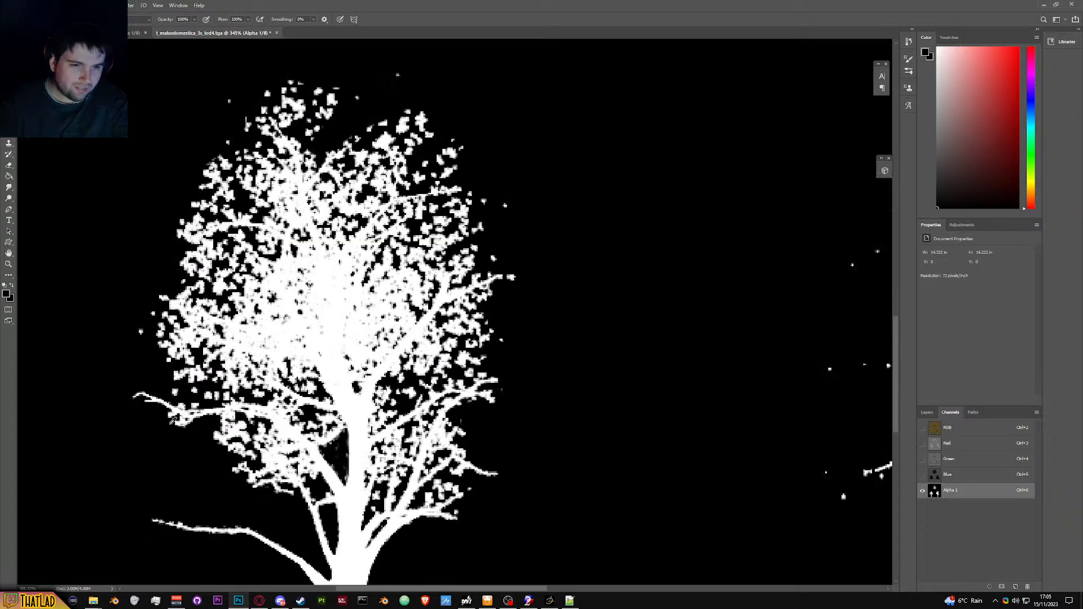
Step: Paint out the leaves directly above and below the left tree's second-lowest left branch with black
scroll(173, 424, "up", 4)
scroll(173, 423, "up", 2)
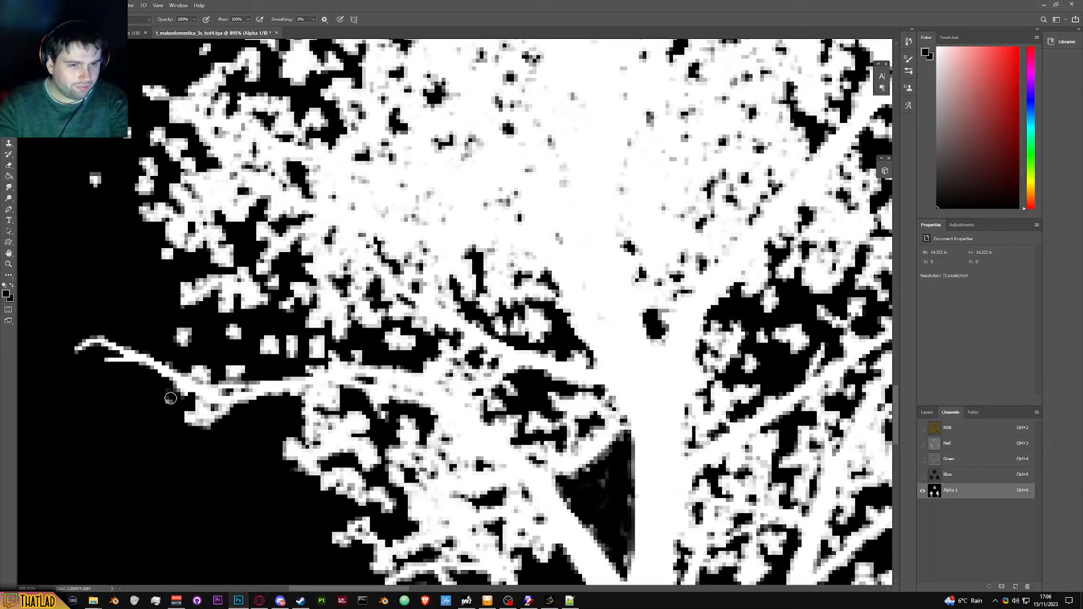
mouse_move(189, 412)
left_mouse_down()
mouse_move(206, 409)
mouse_move(197, 421)
mouse_move(183, 410)
left_mouse_up()
mouse_move(196, 361)
left_mouse_down()
mouse_move(247, 368)
mouse_move(173, 338)
mouse_move(208, 325)
mouse_move(208, 341)
mouse_move(230, 344)
mouse_move(225, 329)
mouse_move(315, 341)
mouse_move(224, 337)
mouse_move(252, 342)
mouse_move(227, 300)
mouse_move(245, 281)
mouse_move(210, 287)
left_mouse_up()
scroll(192, 294, "down", 6)
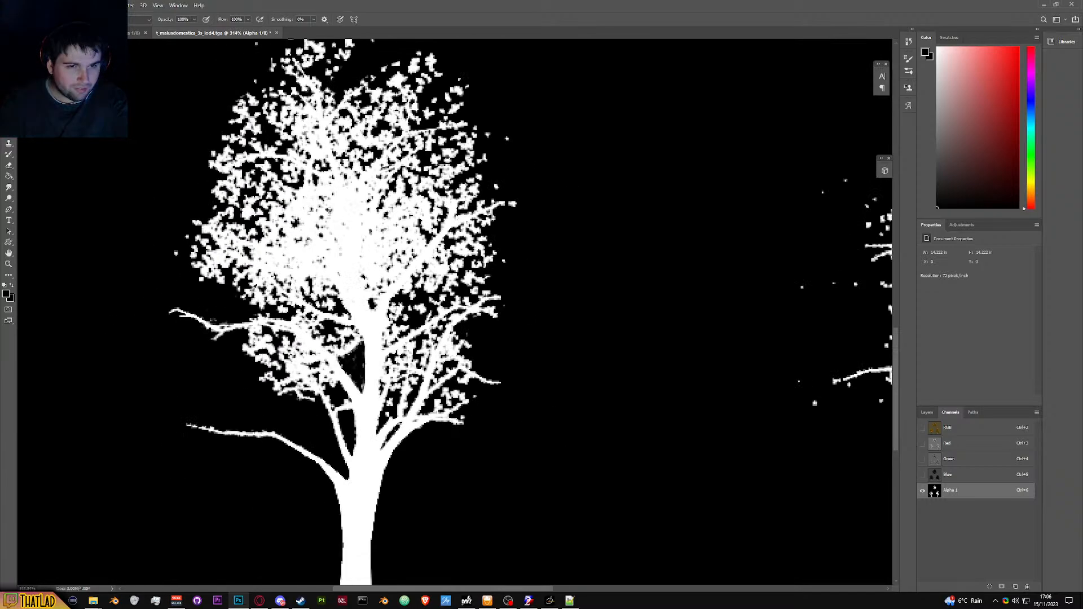
scroll(211, 321, "up", 4)
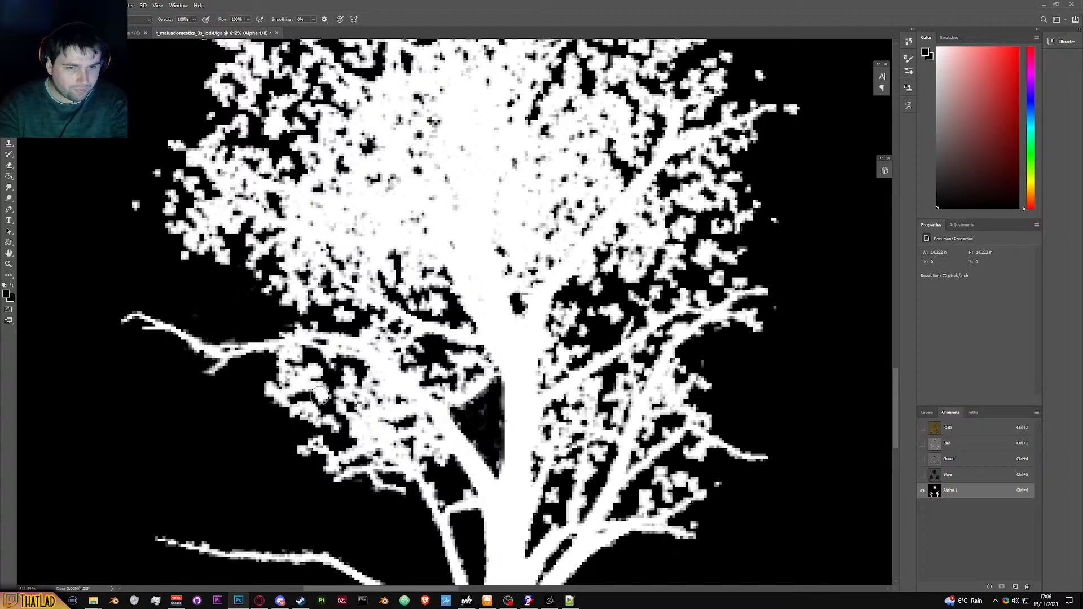
Step: In the Alpha 1 channel, paint out in black the leaf clusters beneath the long left branch and between the lower-left limbs
scroll(303, 355, "up", 2)
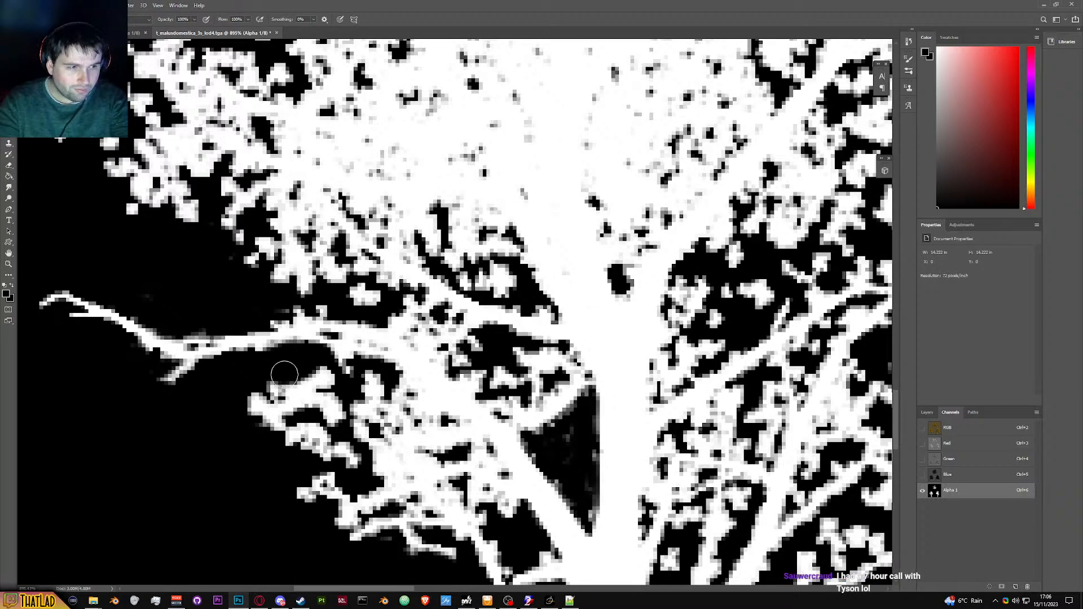
mouse_move(273, 373)
left_mouse_down()
mouse_move(294, 392)
mouse_move(321, 375)
mouse_move(337, 417)
mouse_move(263, 390)
mouse_move(306, 430)
mouse_move(243, 406)
mouse_move(352, 458)
mouse_move(304, 441)
mouse_move(297, 458)
mouse_move(322, 454)
left_mouse_up()
scroll(335, 446, "down", 2)
key("h")
left_click_drag(330, 395, 466, 454)
key("h")
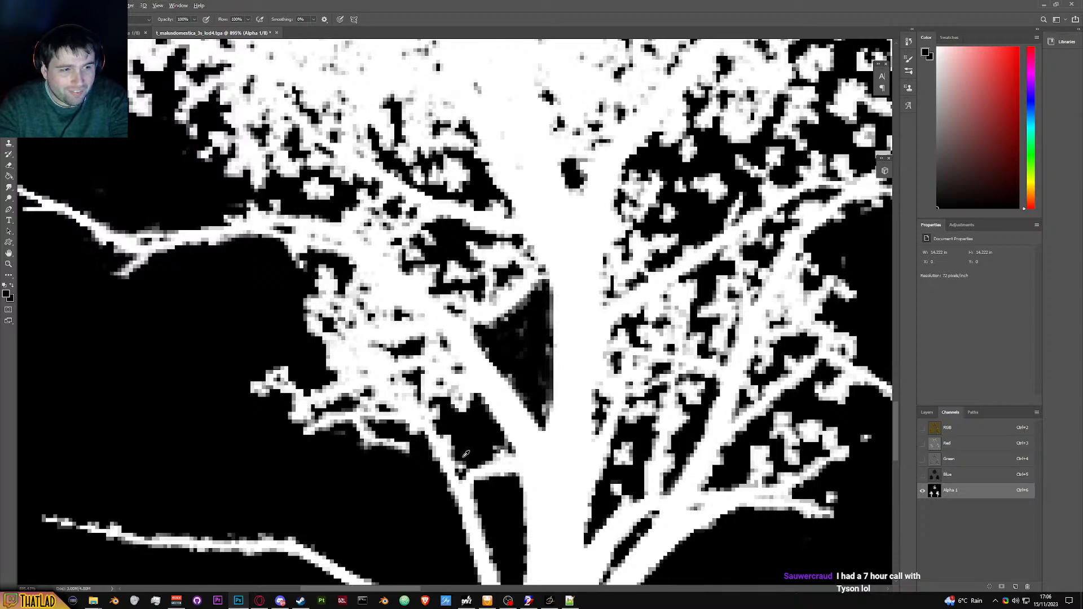
key("h")
left_click_drag(463, 457, 463, 432)
scroll(463, 431, "down", 2)
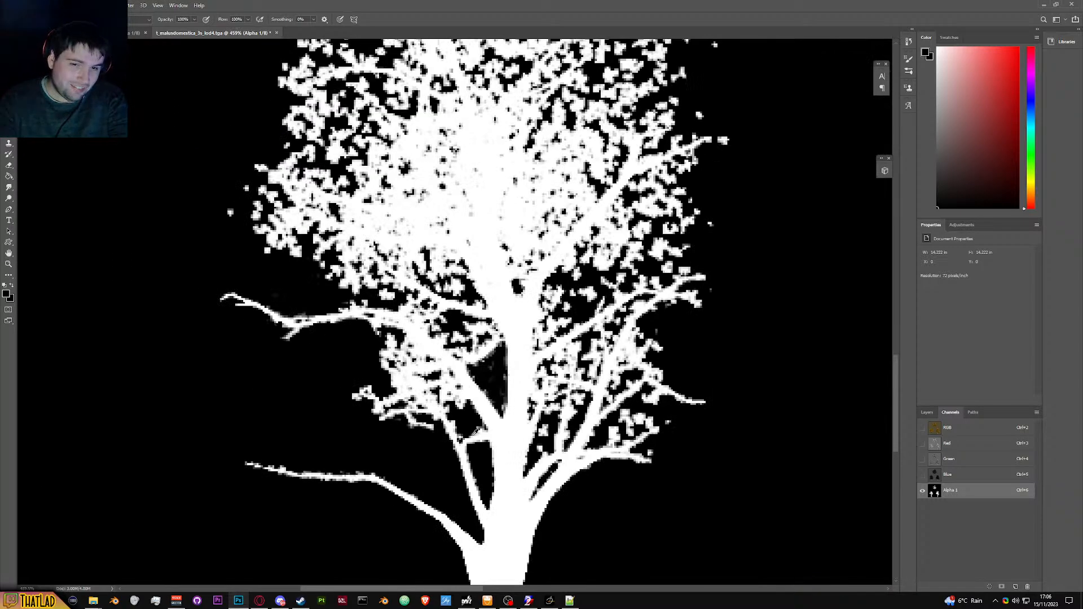
Step: Paint out the leaves in the narrow gaps beside the lower trunk, between it and the neighbouring limbs
scroll(508, 440, "up", 3)
key("h")
left_click_drag(537, 451, 540, 426)
key("h")
key("h")
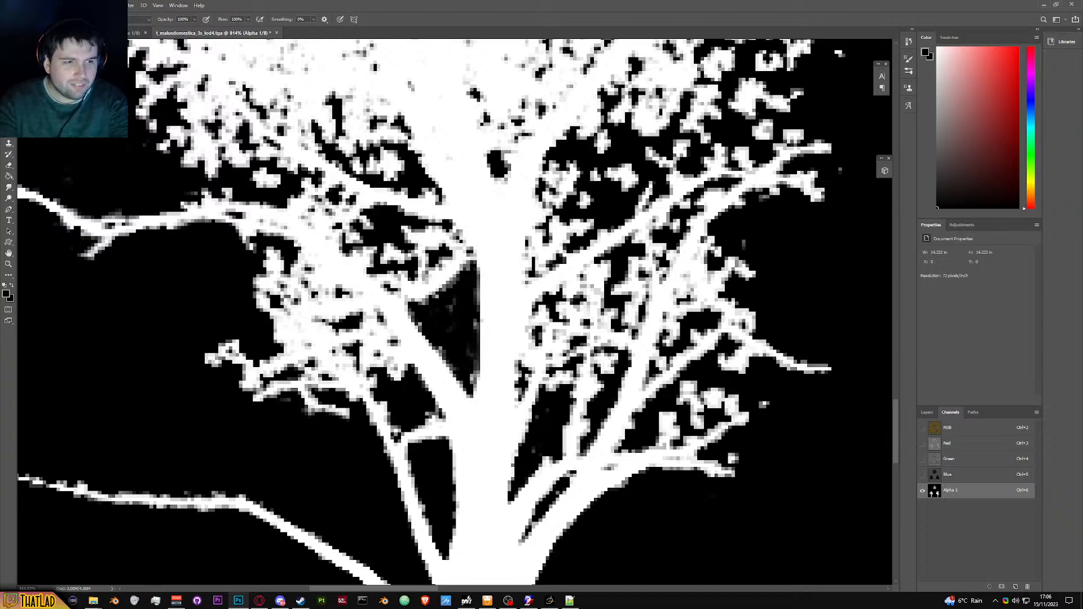
key("h")
left_click_drag(540, 426, 540, 426)
key("h")
key("h")
left_click_drag(368, 377, 418, 403)
key("h")
left_click_drag(439, 368, 358, 296)
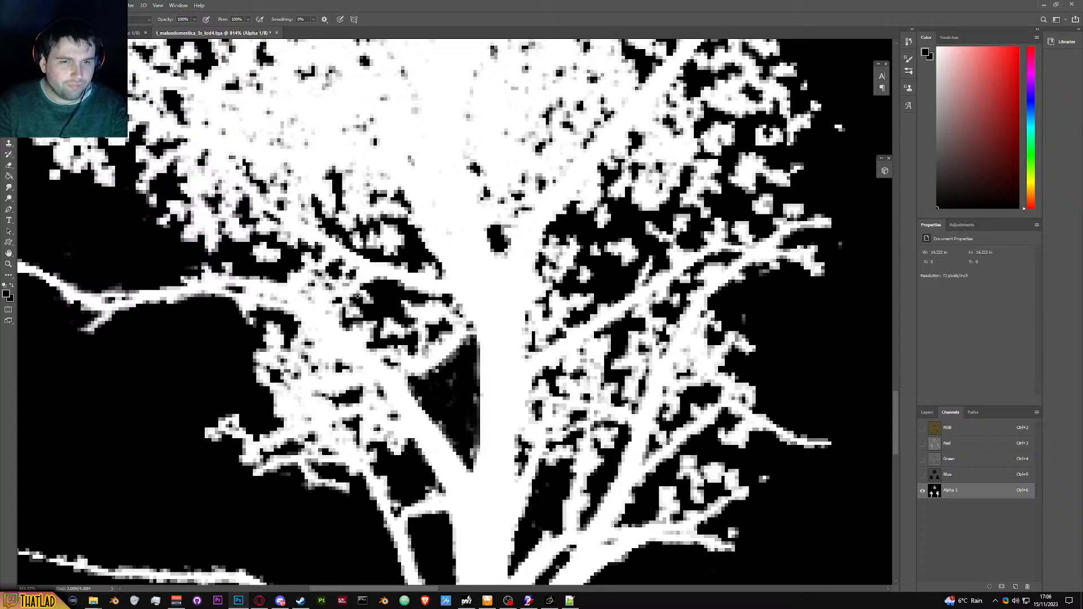
scroll(269, 280, "down", 2)
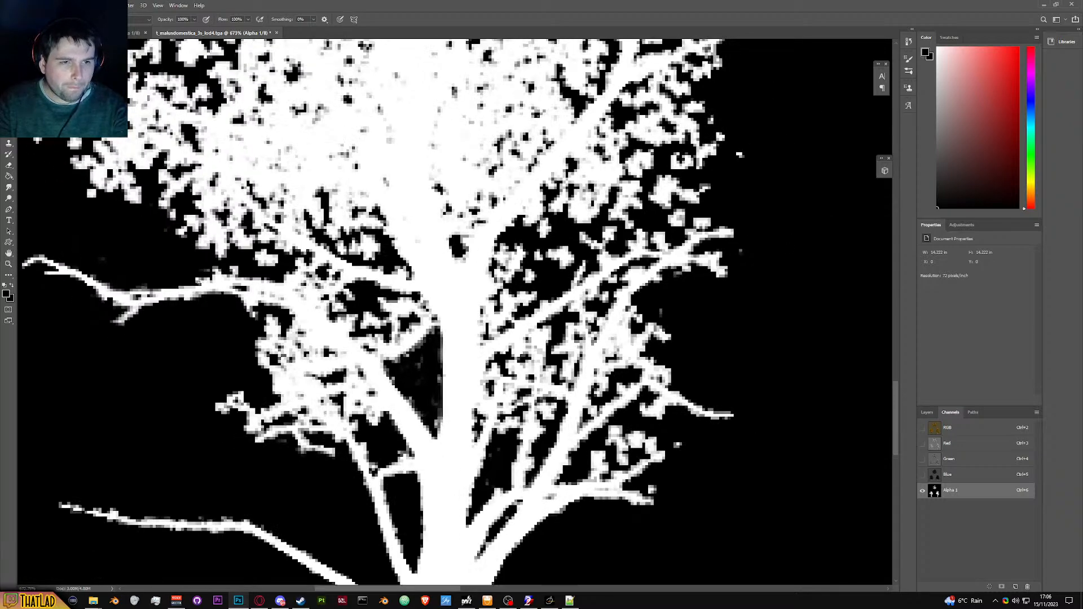
Step: Paint out the leaves along the upper edge of the long left branch and widen the black gap between the two lower-left limbs
key("h")
left_click(195, 284)
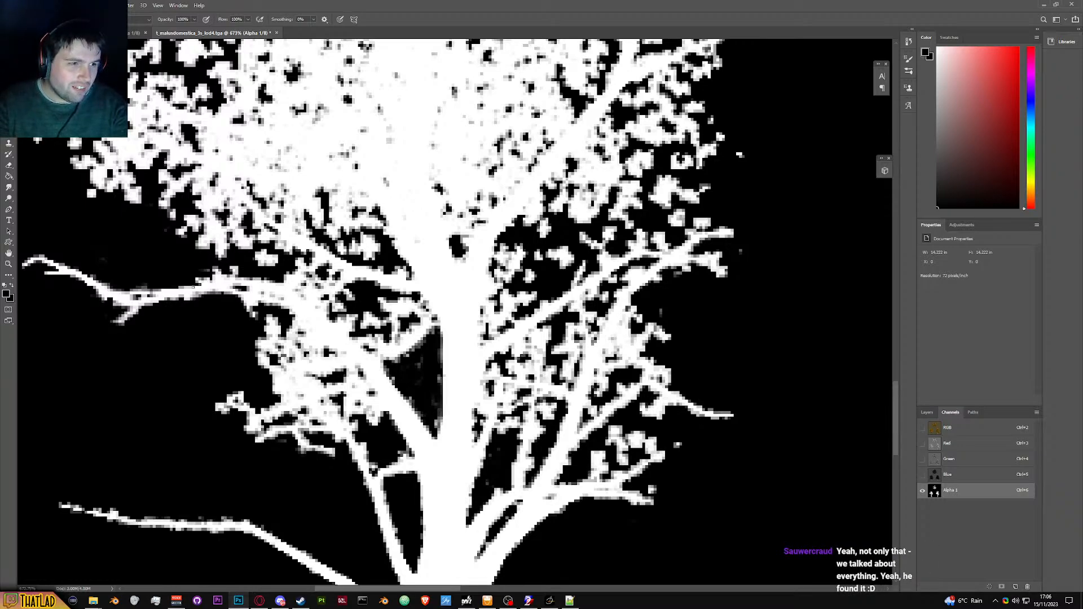
mouse_move(222, 283)
left_mouse_down()
mouse_move(236, 275)
mouse_move(200, 281)
mouse_move(236, 276)
mouse_move(260, 257)
mouse_move(278, 262)
mouse_move(268, 259)
left_mouse_up()
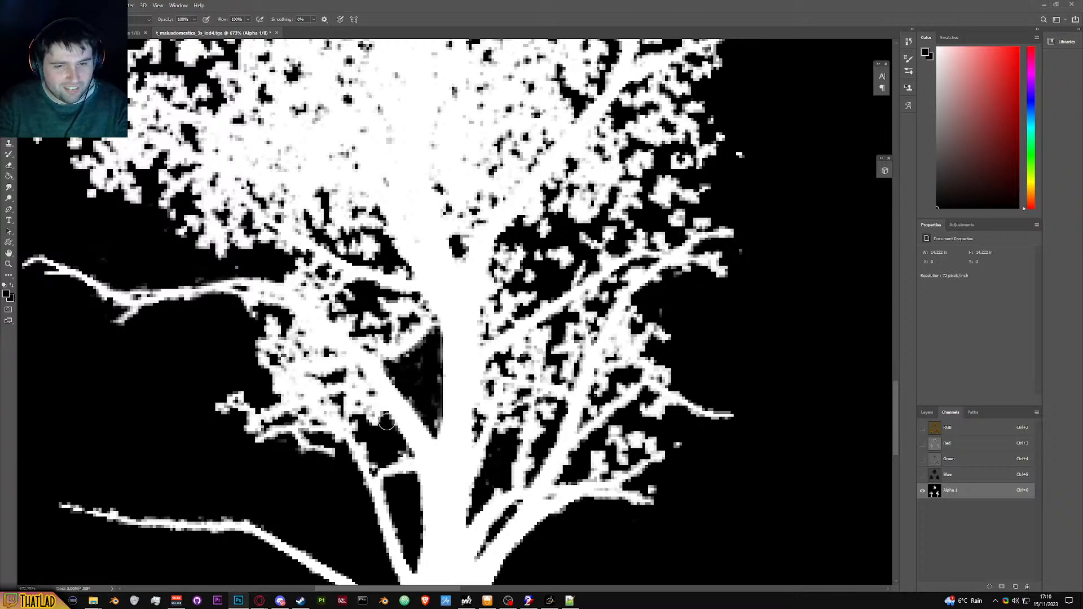
scroll(286, 444, "up", 3)
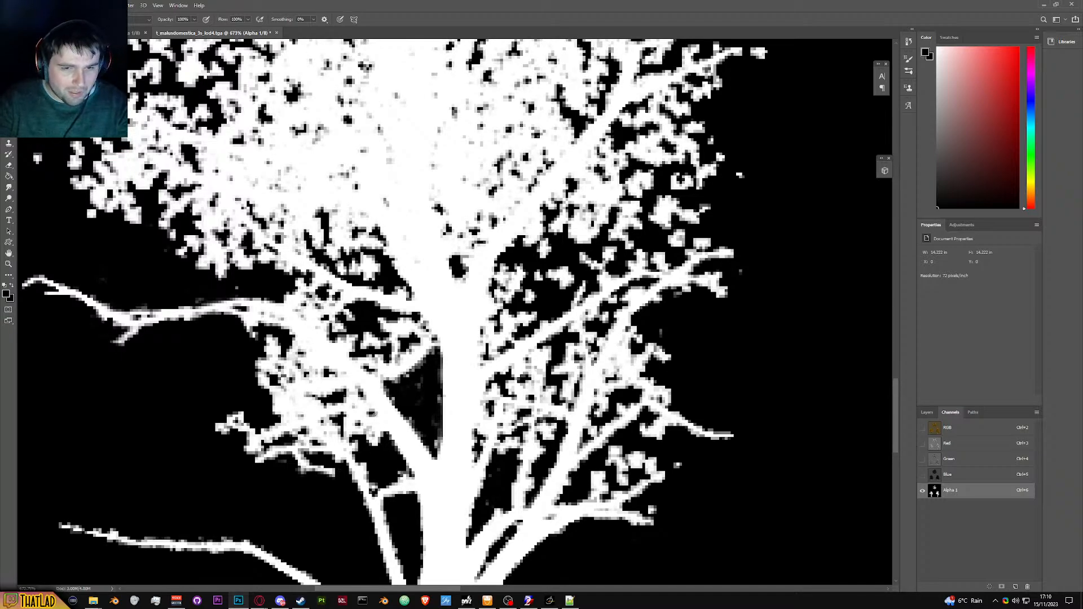
mouse_move(332, 418)
left_mouse_down()
mouse_move(355, 415)
mouse_move(350, 448)
mouse_move(373, 488)
mouse_move(351, 421)
mouse_move(370, 437)
mouse_move(350, 435)
mouse_move(380, 481)
mouse_move(418, 379)
mouse_move(427, 402)
left_mouse_up()
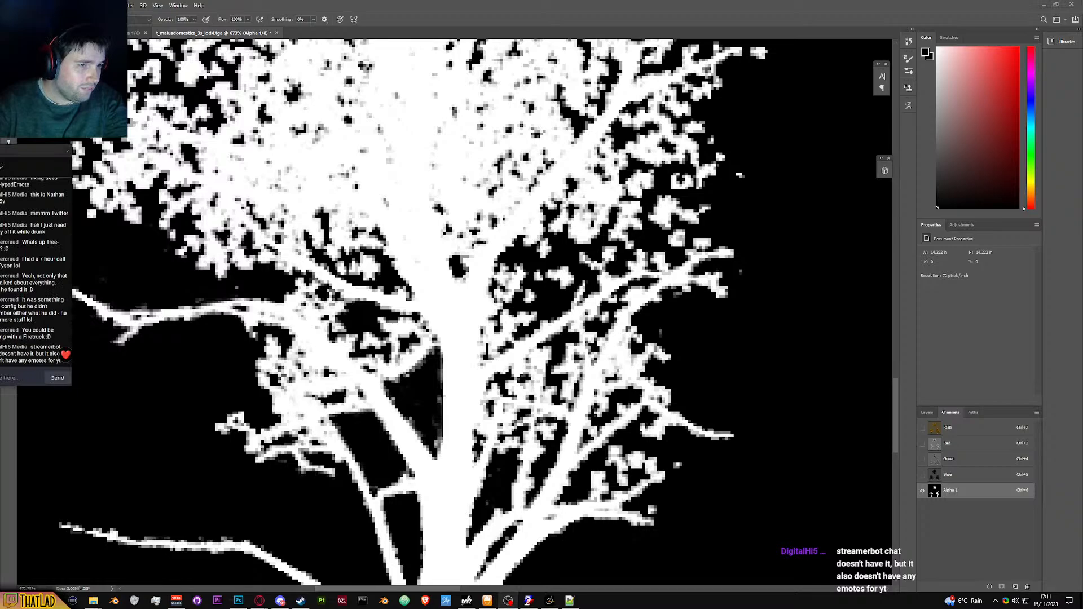
Step: Bring the stream chat window fully into view, widen it to read the messages, and return to Photoshop
left_click_drag(23, 151, 215, 126)
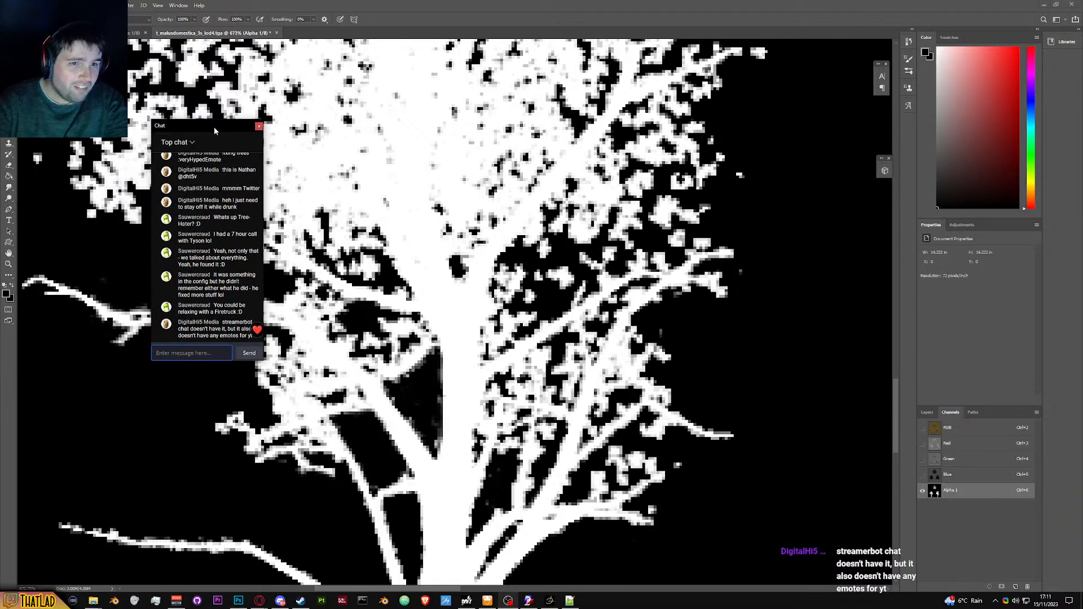
left_click_drag(263, 236, 311, 235)
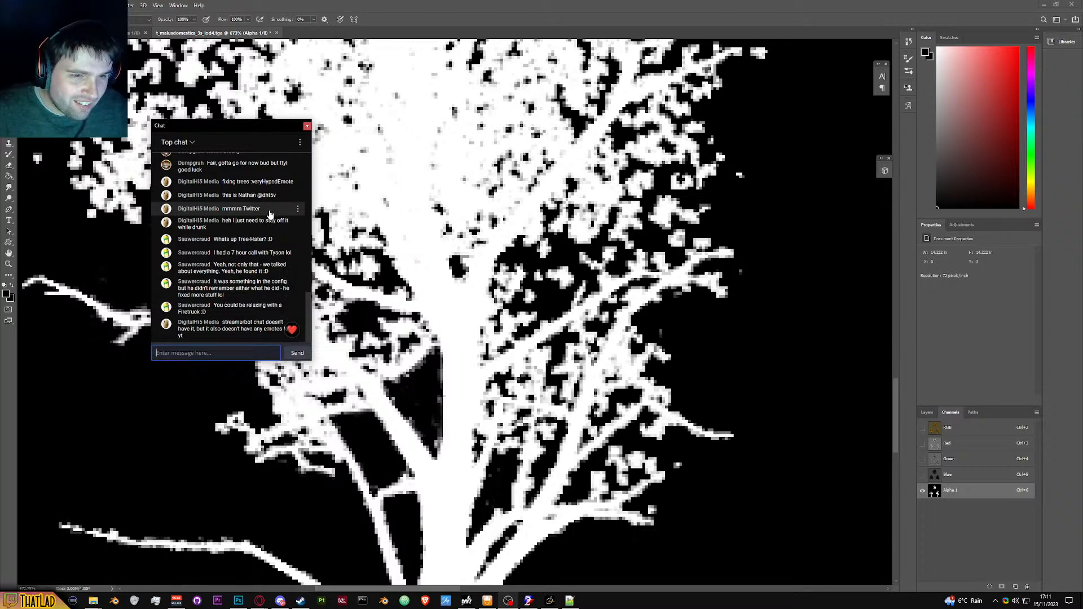
mouse_move(291, 330)
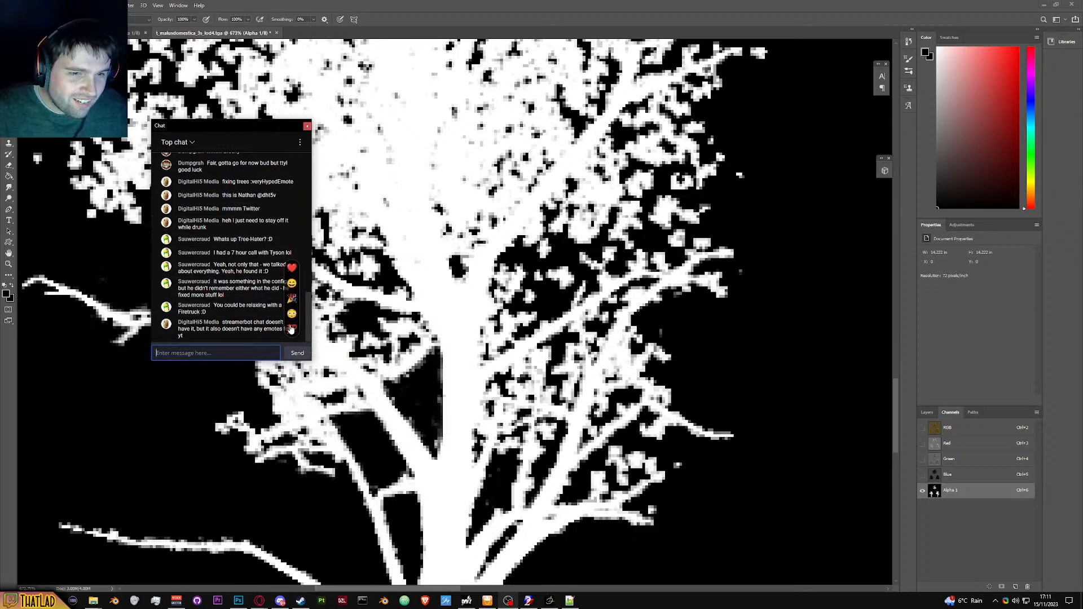
left_click_drag(312, 338, 454, 343)
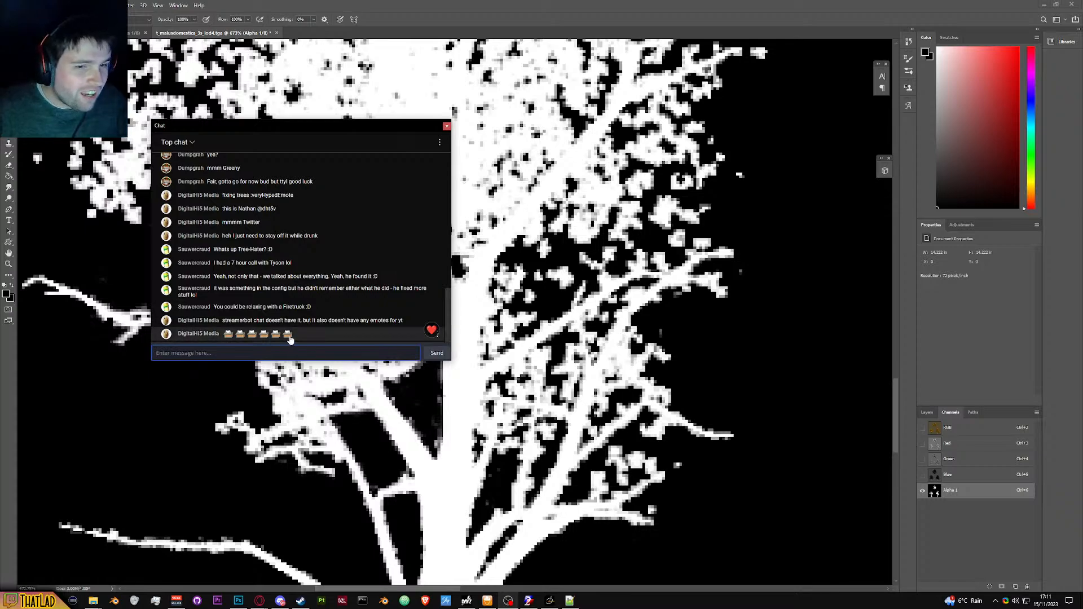
key("alt+Tab")
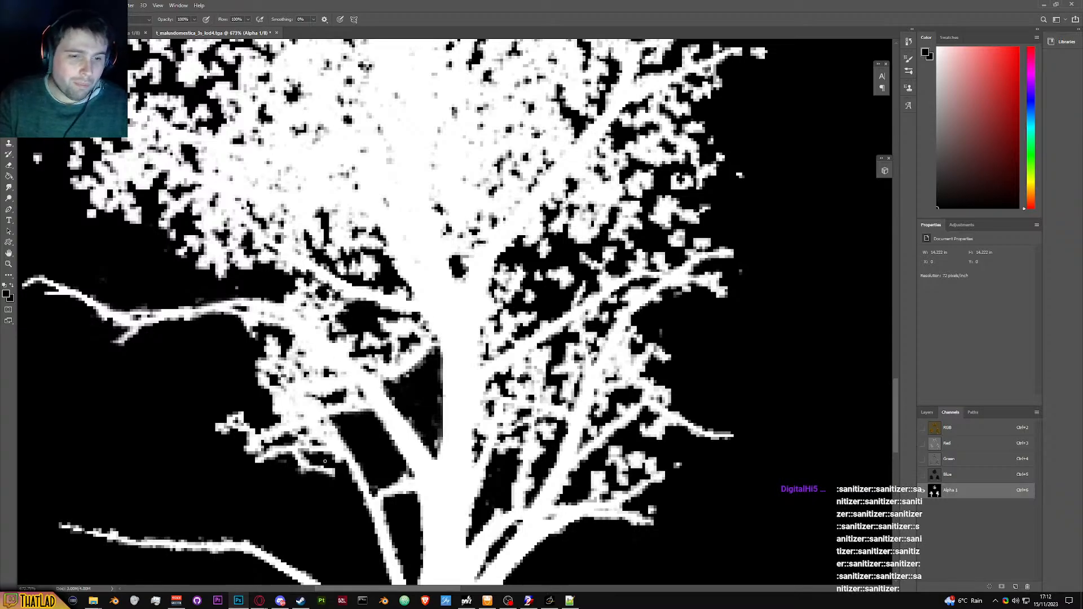
Step: Paint a narrow black gap through the leaves above the small cross-branch between the lower-left limbs
scroll(280, 458, "down", 8)
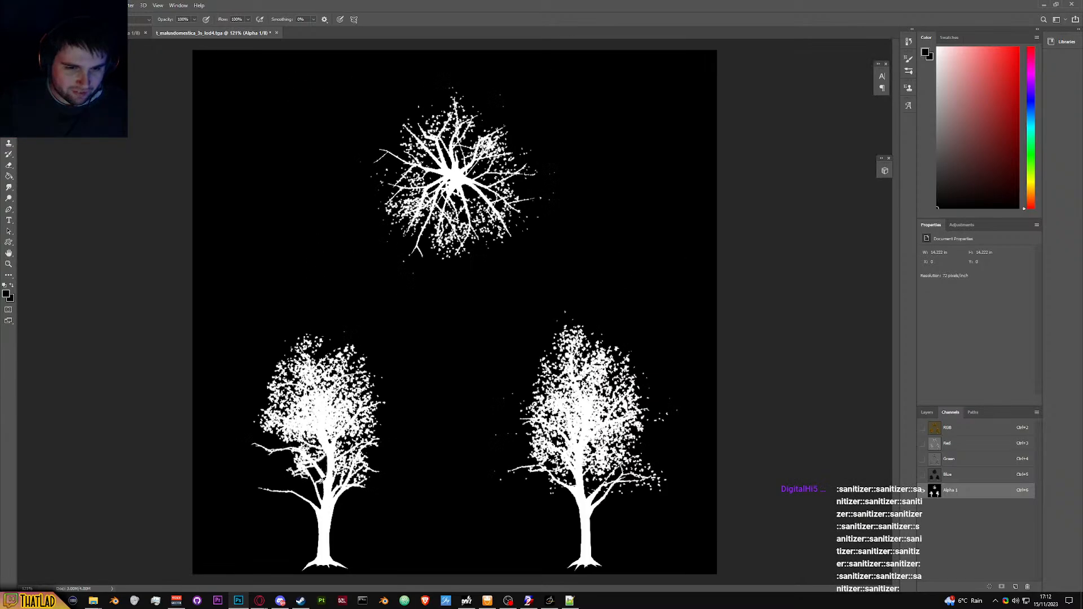
scroll(303, 476, "up", 8)
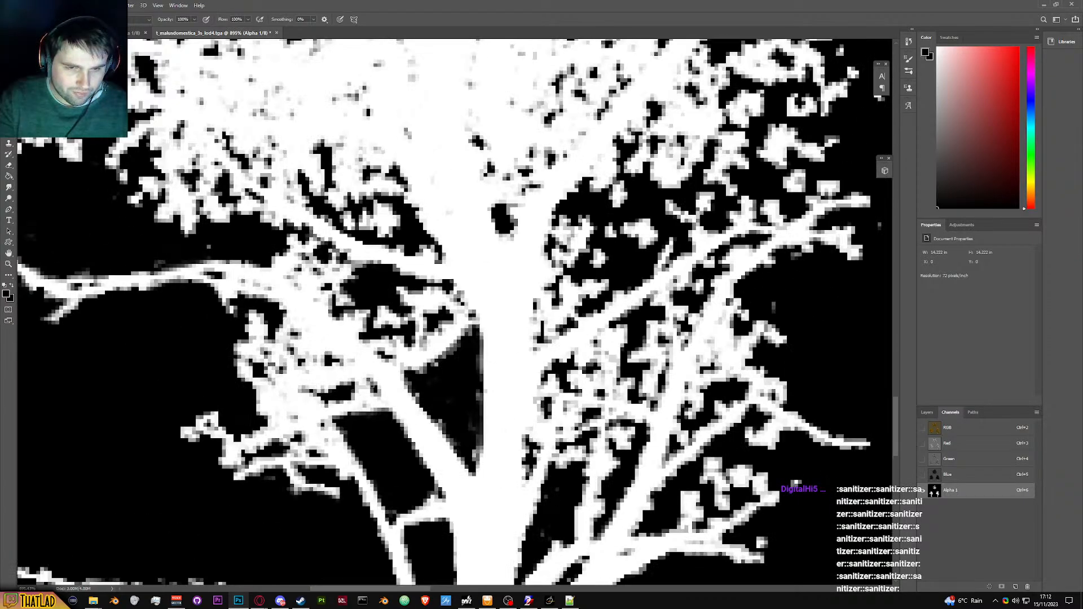
mouse_move(374, 388)
left_mouse_down()
mouse_move(305, 397)
mouse_move(317, 399)
left_mouse_up()
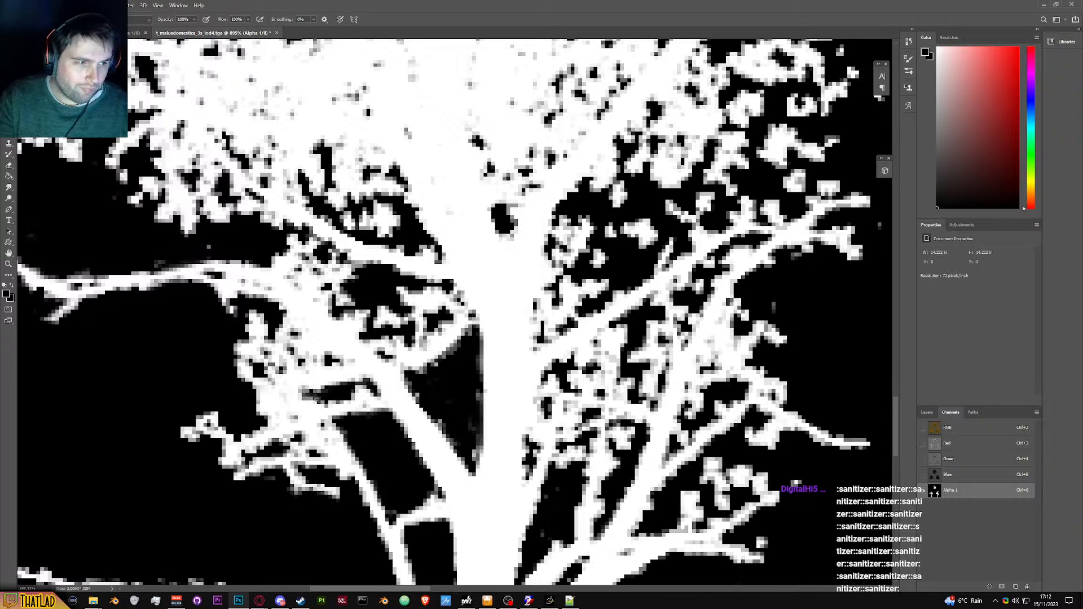
left_click_drag(374, 397, 361, 388)
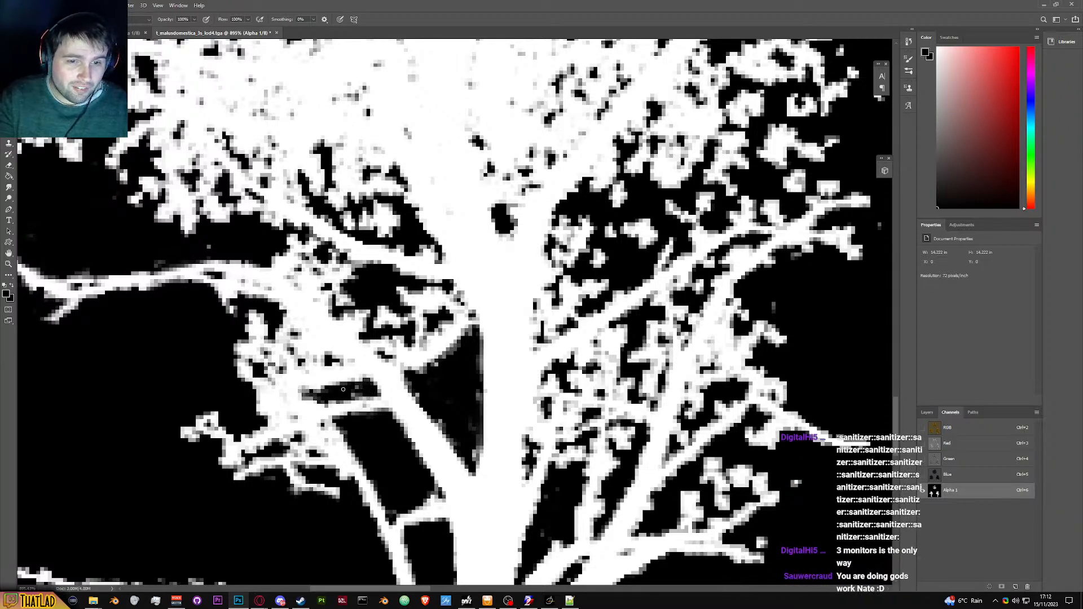
left_click(334, 401)
scroll(246, 337, "up", 1)
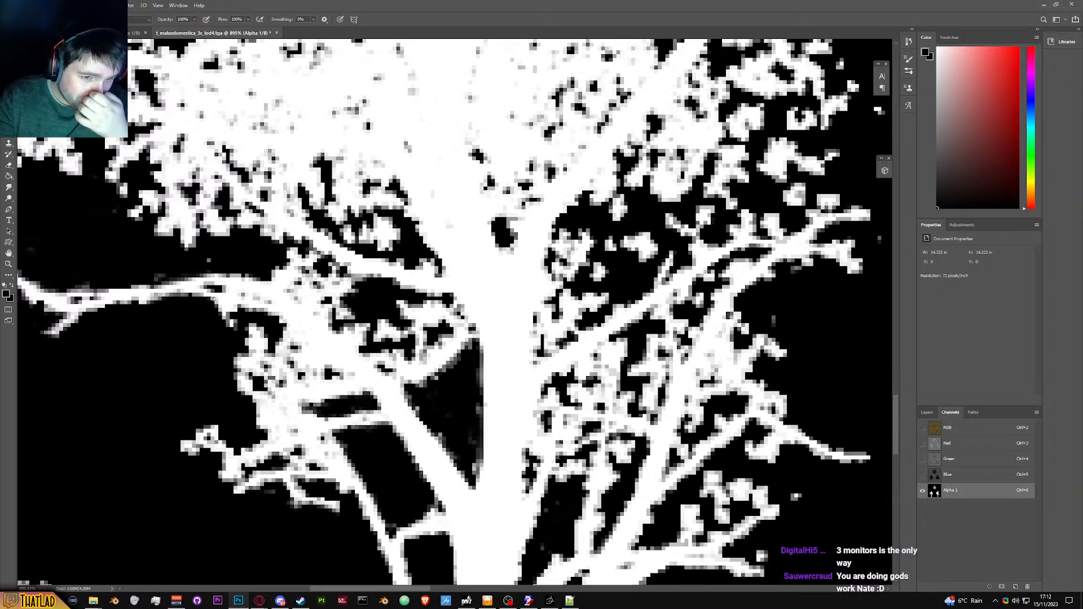
Step: Clear the leaves to black between the long left branch, the branch above it and the trunk
scroll(350, 375, "down", 6)
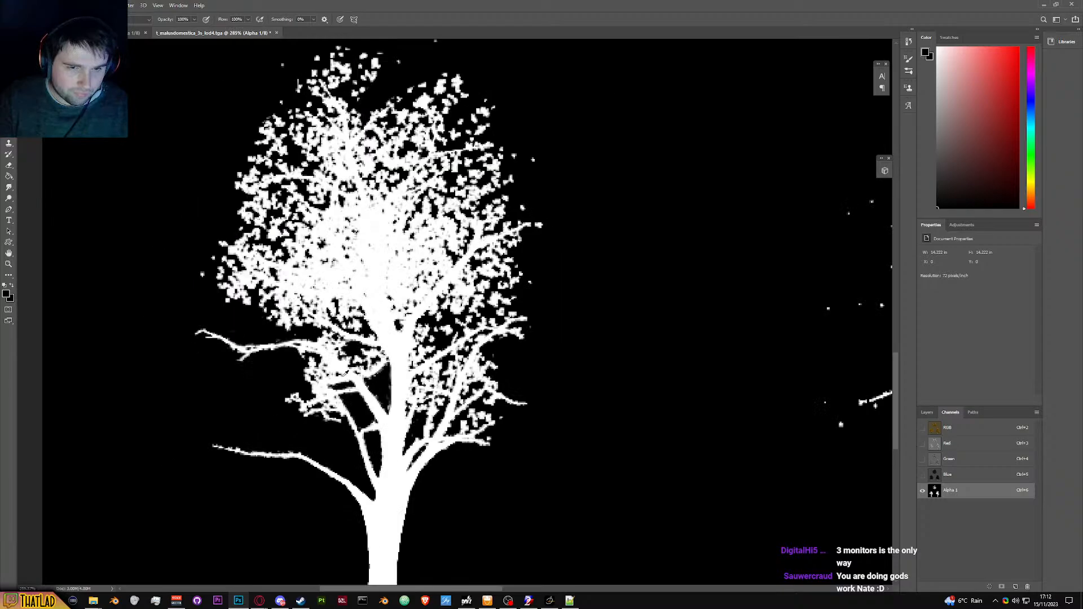
scroll(346, 377, "up", 3)
scroll(345, 376, "up", 4)
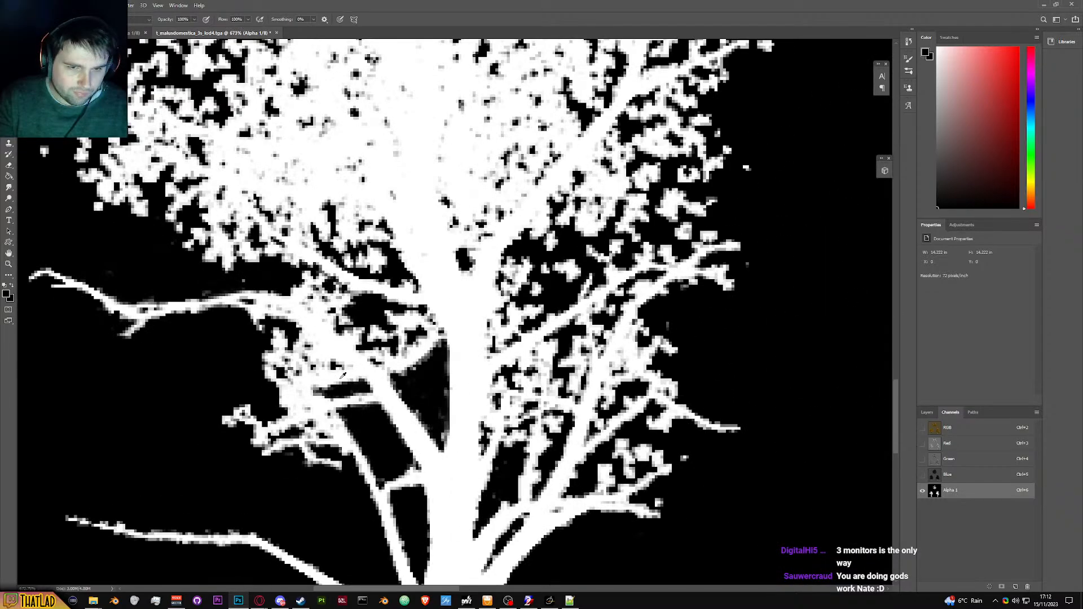
mouse_move(402, 355)
left_mouse_down()
mouse_move(491, 284)
mouse_move(452, 256)
mouse_move(471, 267)
mouse_move(461, 282)
mouse_move(429, 269)
mouse_move(414, 279)
mouse_move(473, 275)
mouse_move(480, 293)
mouse_move(446, 287)
mouse_move(468, 300)
mouse_move(451, 301)
mouse_move(445, 316)
mouse_move(446, 304)
mouse_move(376, 278)
mouse_move(317, 222)
left_mouse_up()
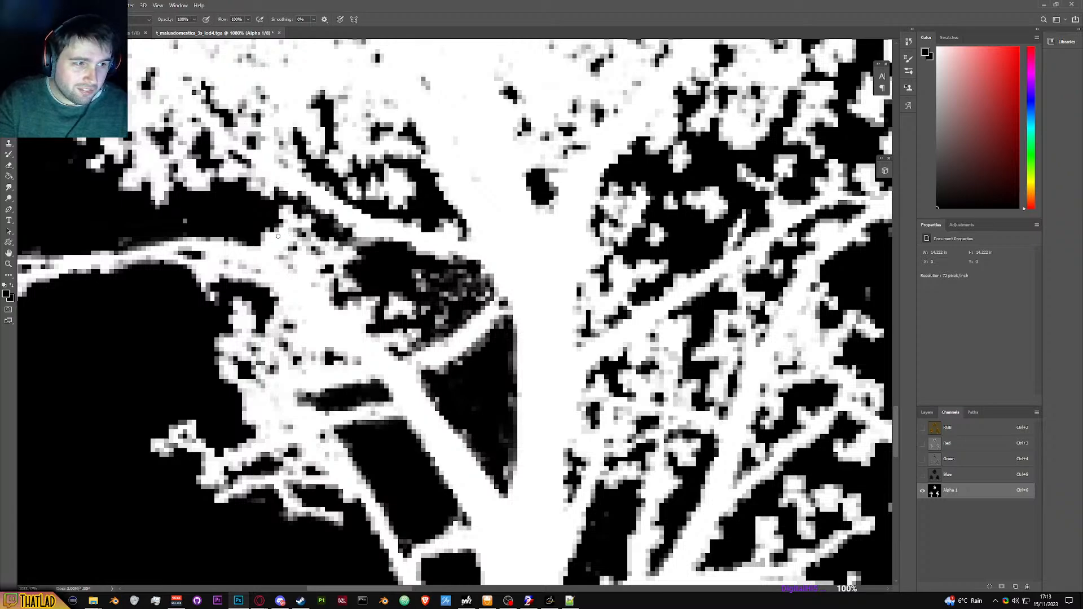
mouse_move(261, 243)
left_mouse_down()
mouse_move(400, 358)
mouse_move(301, 267)
mouse_move(246, 237)
mouse_move(291, 260)
mouse_move(267, 232)
mouse_move(312, 276)
mouse_move(268, 237)
mouse_move(359, 301)
mouse_move(316, 228)
mouse_move(305, 227)
mouse_move(378, 255)
mouse_move(278, 225)
mouse_move(335, 262)
mouse_move(489, 281)
mouse_move(414, 347)
mouse_move(422, 336)
mouse_move(405, 339)
mouse_move(450, 317)
mouse_move(454, 294)
mouse_move(392, 343)
mouse_move(352, 305)
mouse_move(345, 285)
mouse_move(378, 298)
mouse_move(341, 257)
mouse_move(397, 324)
left_mouse_up()
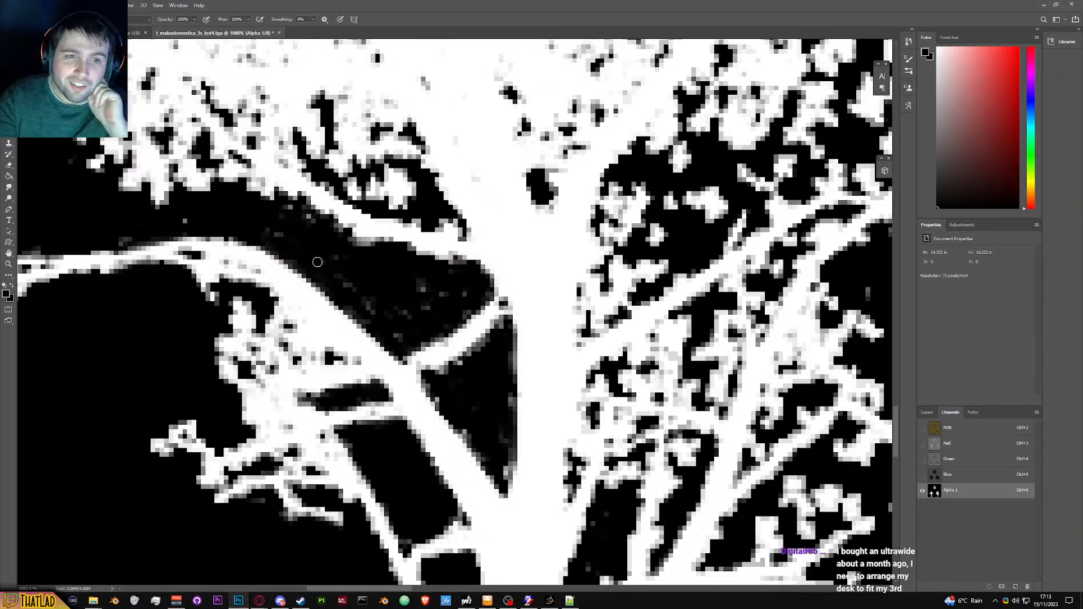
left_click_drag(363, 291, 451, 282)
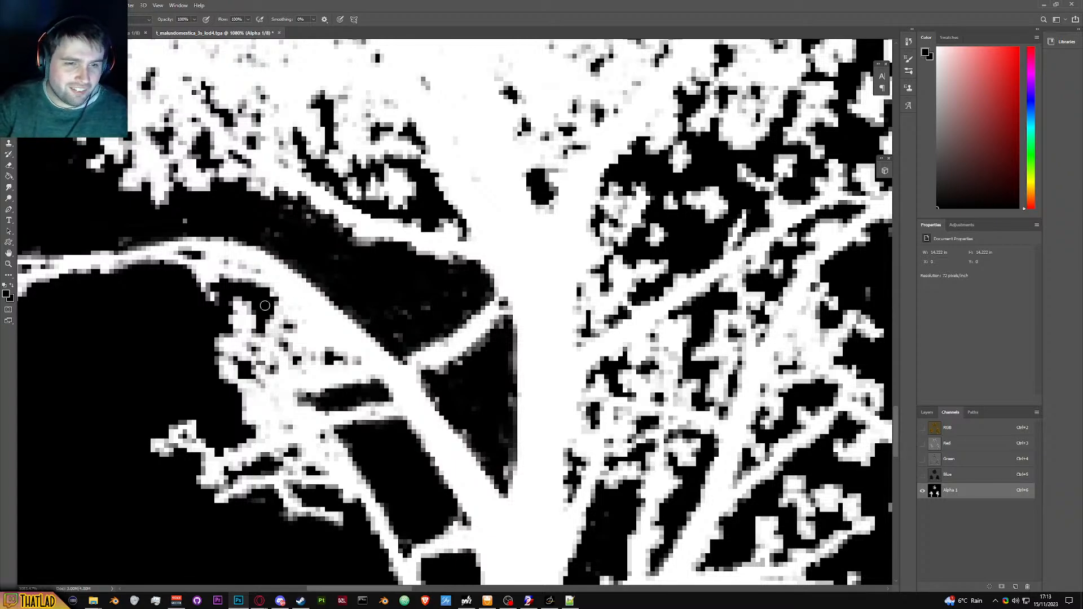
Step: Paint out the leaves hanging under the long left branch down to the short branch beneath it, using smaller and larger brush sizes
right_click(358, 360, "alt")
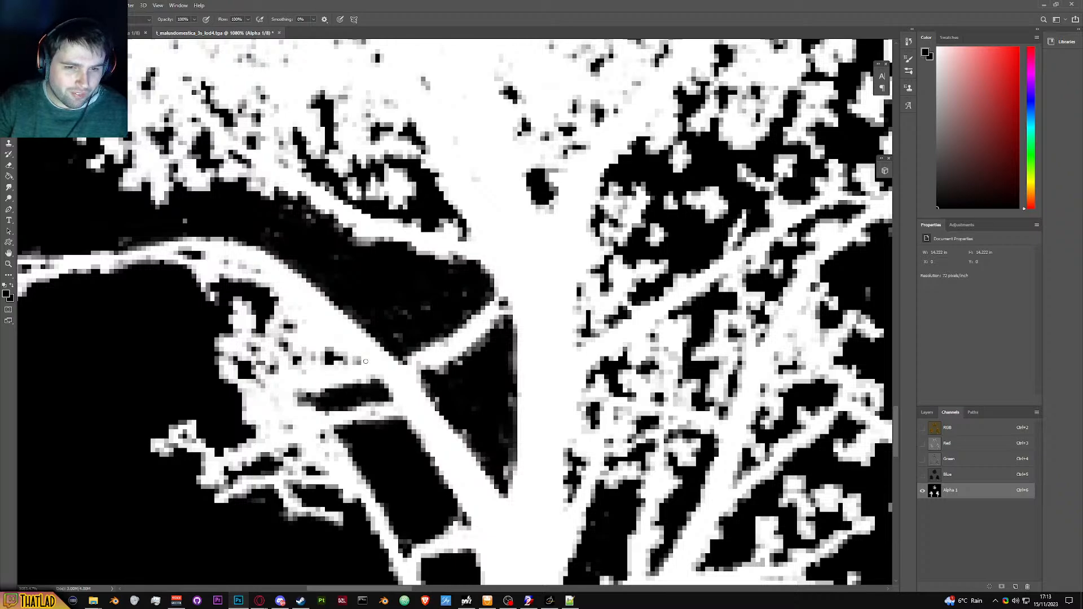
mouse_move(360, 361)
left_mouse_down()
mouse_move(251, 262)
mouse_move(162, 261)
mouse_move(239, 259)
mouse_move(295, 294)
mouse_move(362, 360)
mouse_move(286, 366)
mouse_move(233, 390)
mouse_move(297, 364)
mouse_move(356, 362)
left_mouse_up()
right_click(273, 342, "alt")
mouse_move(184, 269)
left_mouse_down()
mouse_move(252, 282)
mouse_move(219, 269)
mouse_move(190, 293)
mouse_move(241, 300)
mouse_move(238, 292)
mouse_move(234, 330)
mouse_move(209, 356)
mouse_move(218, 381)
mouse_move(253, 365)
mouse_move(268, 317)
mouse_move(264, 287)
mouse_move(241, 273)
mouse_move(317, 340)
mouse_move(353, 353)
mouse_move(307, 345)
mouse_move(286, 321)
mouse_move(298, 336)
mouse_move(274, 324)
mouse_move(320, 349)
mouse_move(268, 351)
left_mouse_up()
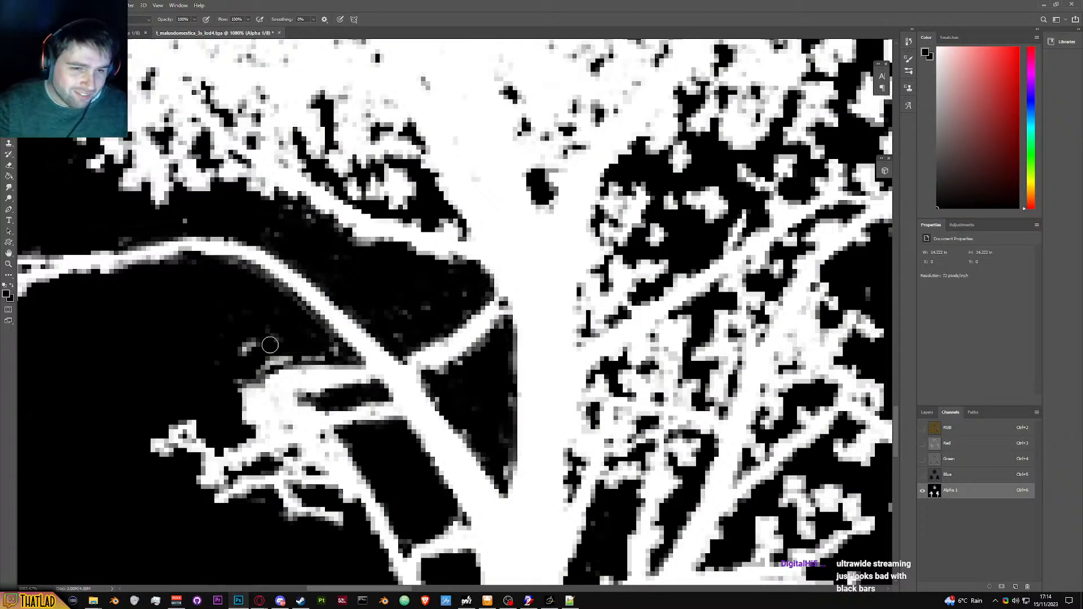
mouse_move(270, 344)
left_mouse_down()
mouse_move(243, 342)
mouse_move(299, 341)
mouse_move(278, 344)
mouse_move(316, 357)
mouse_move(231, 378)
left_mouse_up()
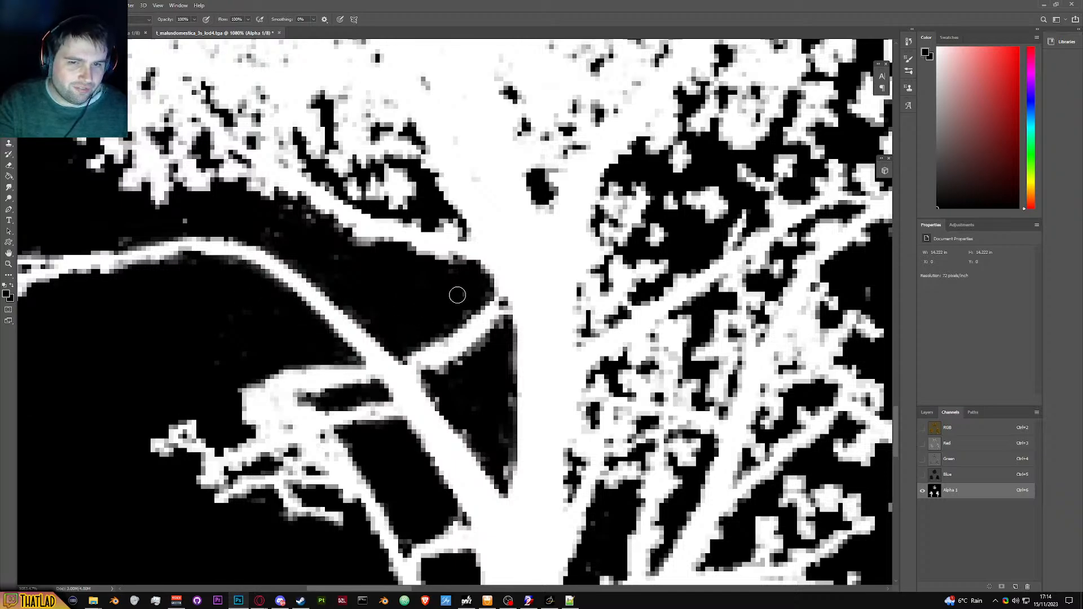
scroll(427, 394, "down", 5)
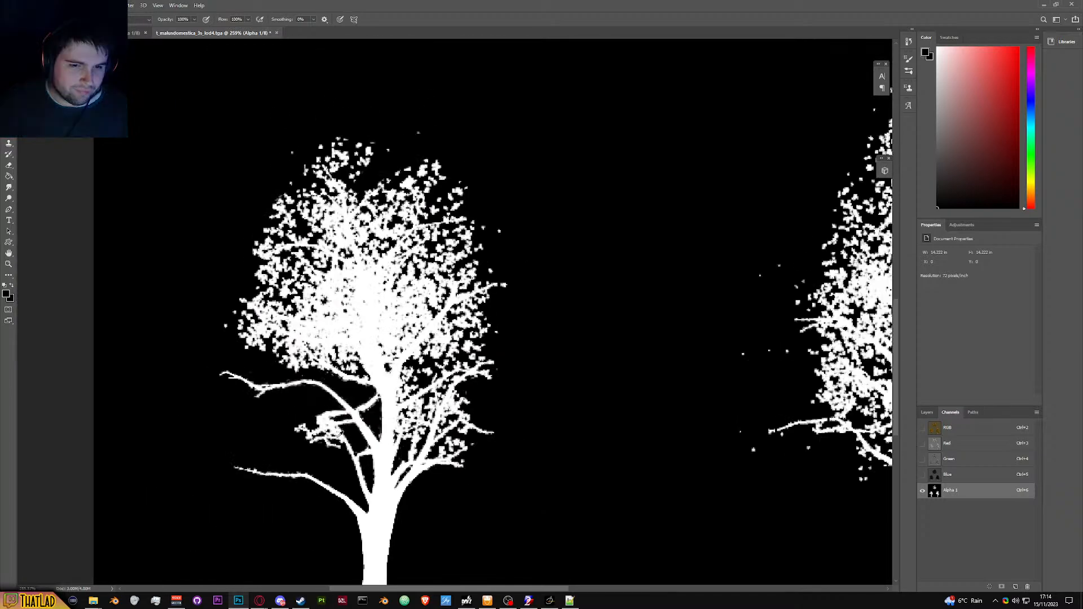
scroll(326, 416, "up", 4)
scroll(326, 417, "up", 2)
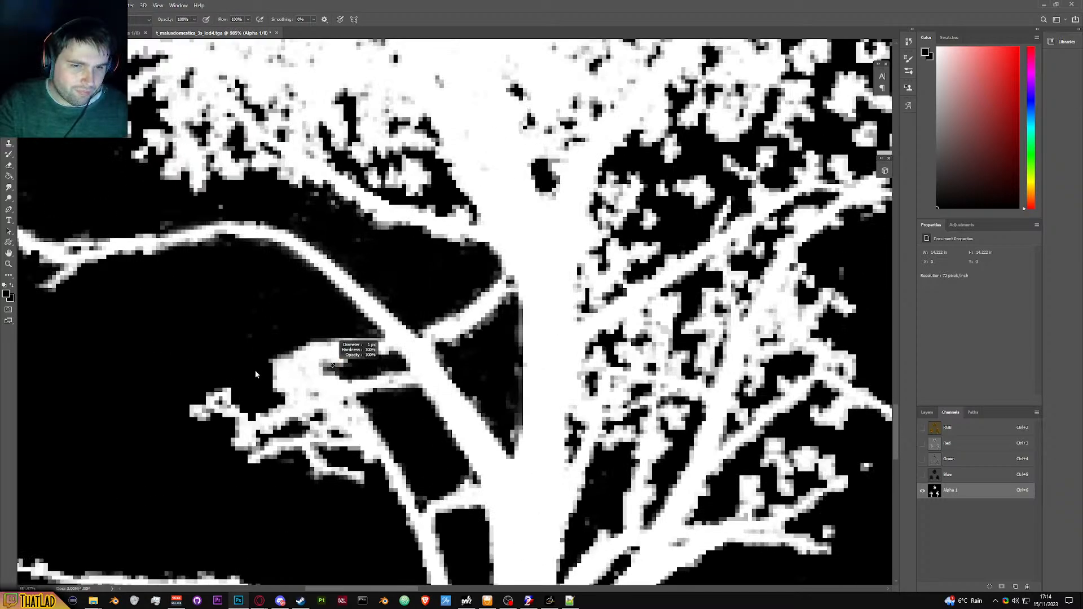
scroll(328, 364, "down", 2)
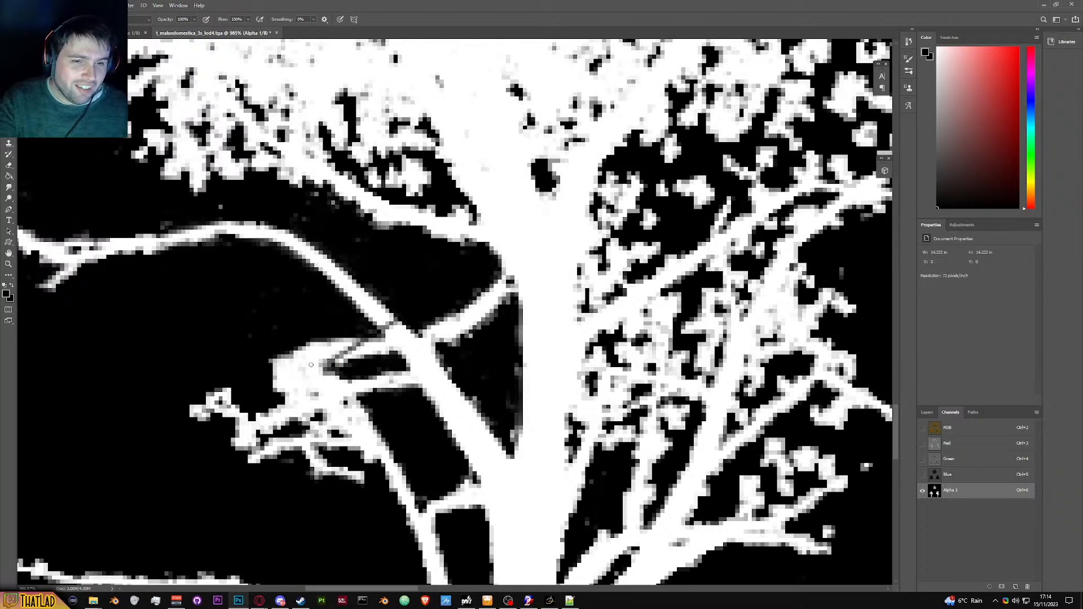
key("x")
scroll(326, 361, "up", 2)
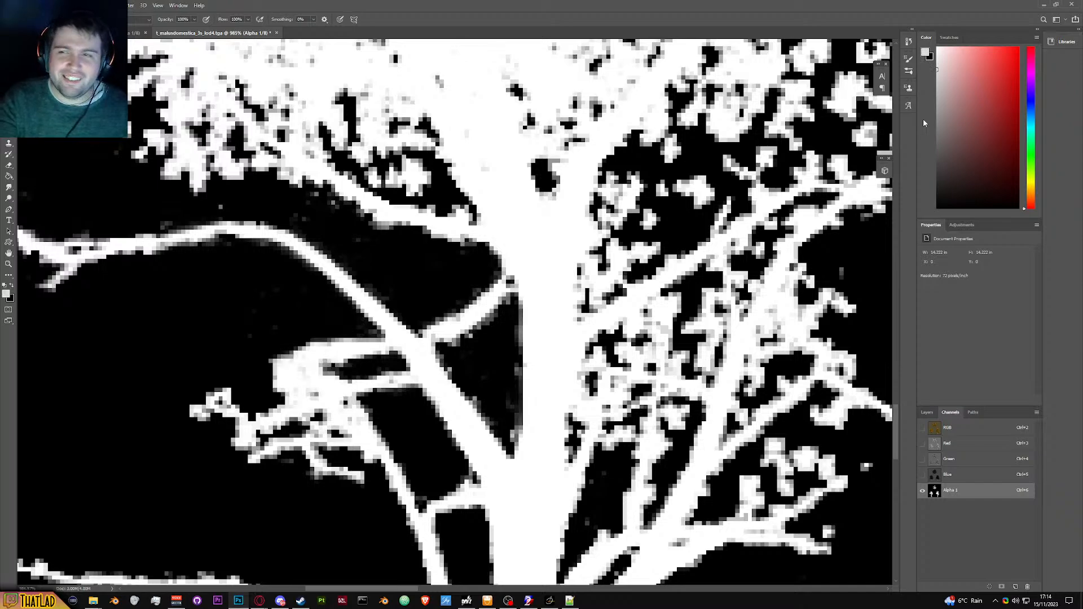
scroll(343, 360, "down", 2)
key("x")
scroll(379, 341, "up", 2)
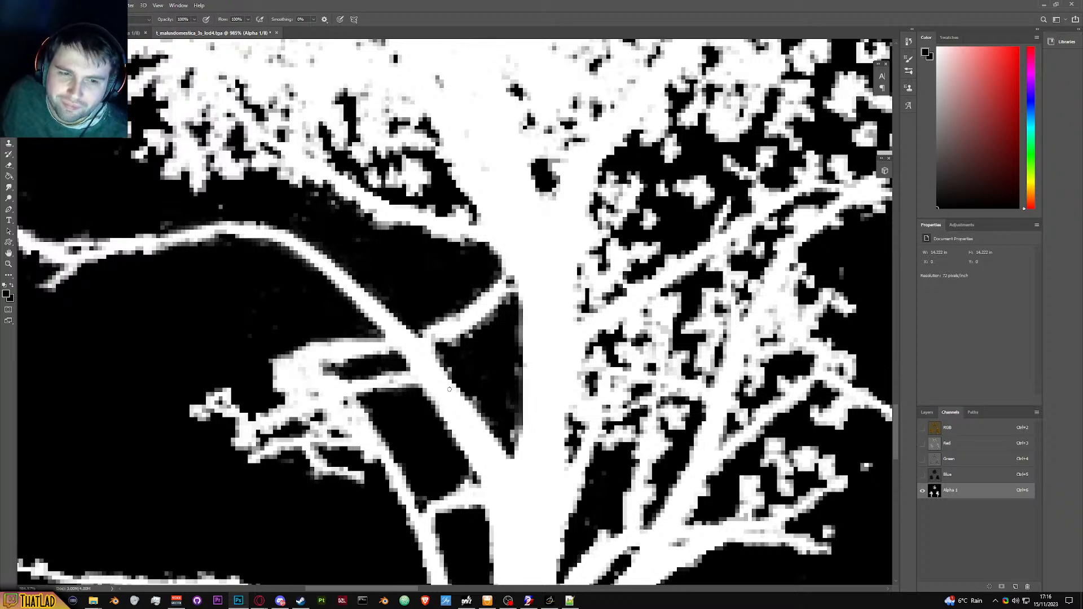
Step: Paint the leaf clump between the two short branches left of the long limb black, separating the branches
scroll(291, 415, "down", 5)
scroll(286, 395, "up", 8)
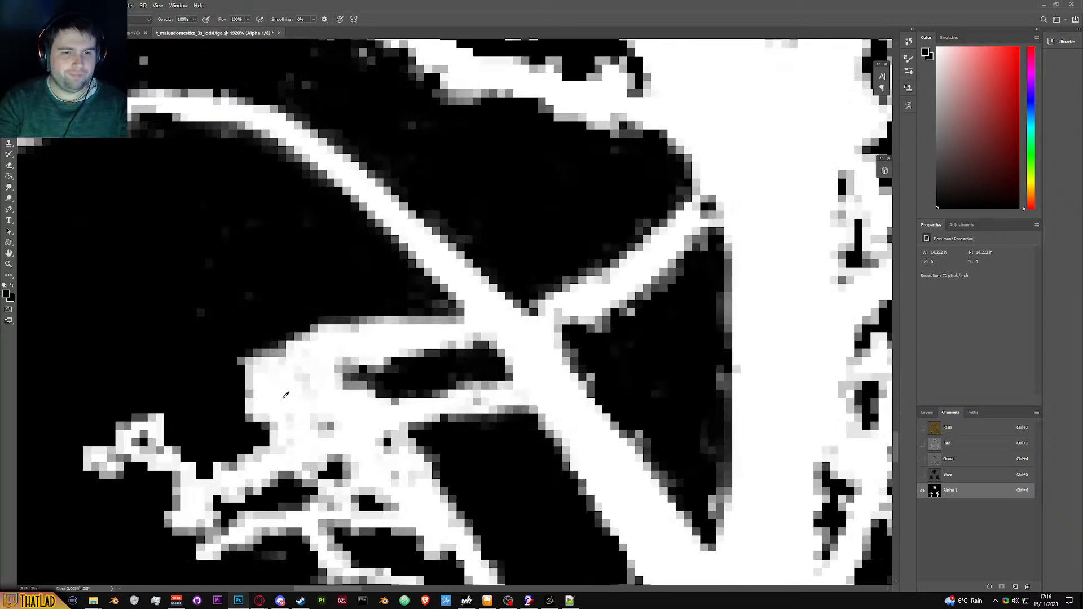
left_click_drag(363, 370, 221, 392)
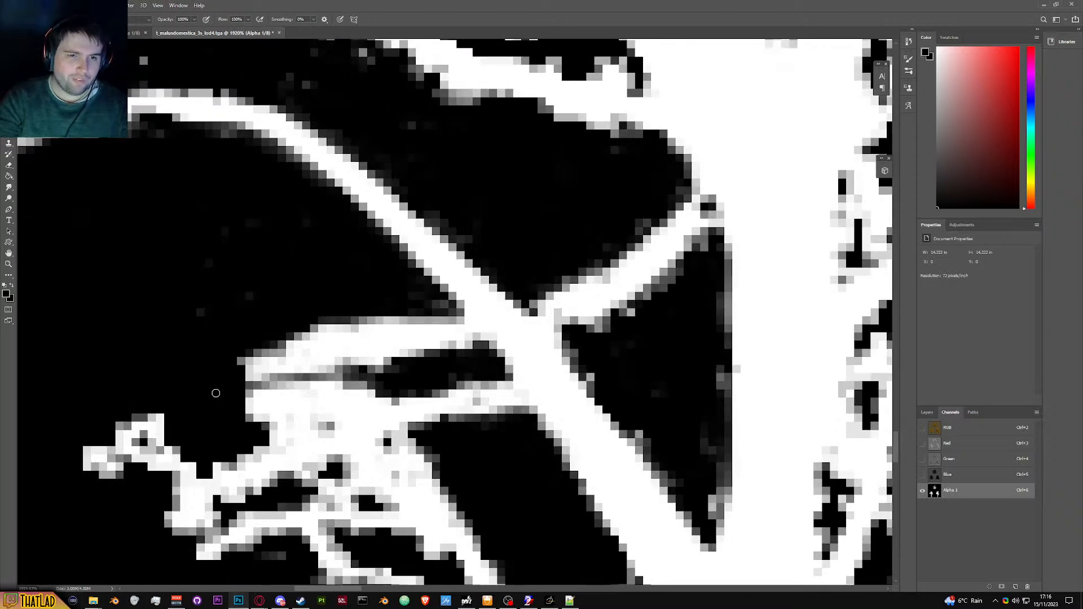
mouse_move(379, 370)
left_mouse_down()
mouse_move(218, 395)
mouse_move(366, 375)
mouse_move(251, 392)
mouse_move(248, 402)
mouse_move(293, 381)
mouse_move(380, 405)
mouse_move(251, 451)
mouse_move(398, 395)
mouse_move(277, 403)
mouse_move(317, 398)
mouse_move(271, 418)
mouse_move(338, 420)
mouse_move(282, 432)
mouse_move(333, 416)
left_mouse_up()
scroll(288, 400, "down", 5)
scroll(435, 380, "up", 4)
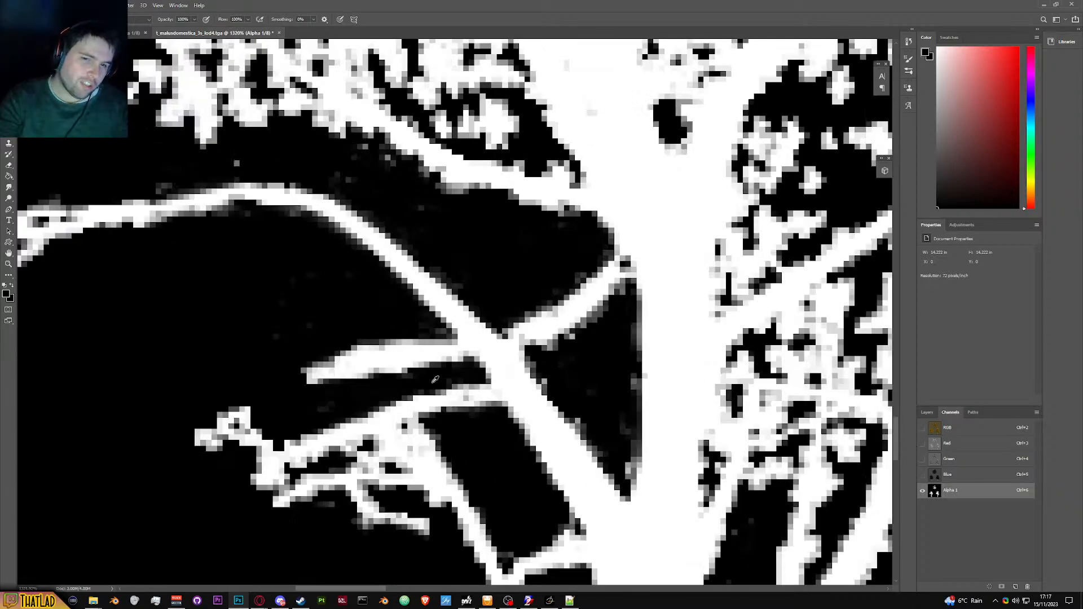
Step: Thin the upper of the two short branches by painting along its edge in black out to its tip
mouse_move(458, 345)
left_mouse_down()
mouse_move(304, 368)
mouse_move(423, 343)
mouse_move(350, 350)
mouse_move(423, 341)
mouse_move(311, 361)
mouse_move(367, 354)
mouse_move(310, 372)
left_mouse_up()
scroll(471, 366, "down", 4)
scroll(478, 374, "up", 3)
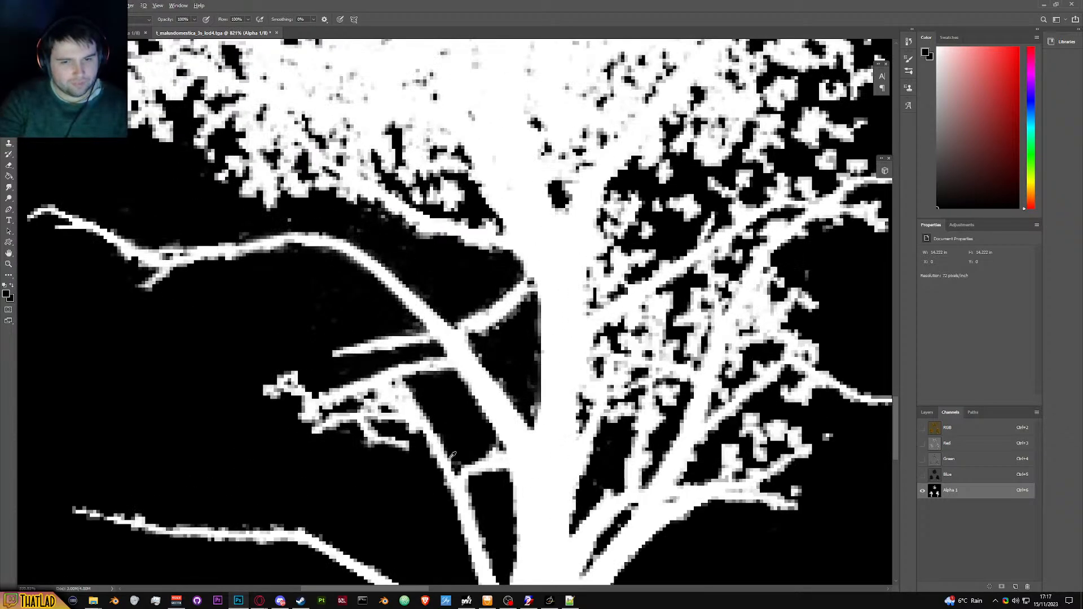
scroll(452, 455, "up", 1)
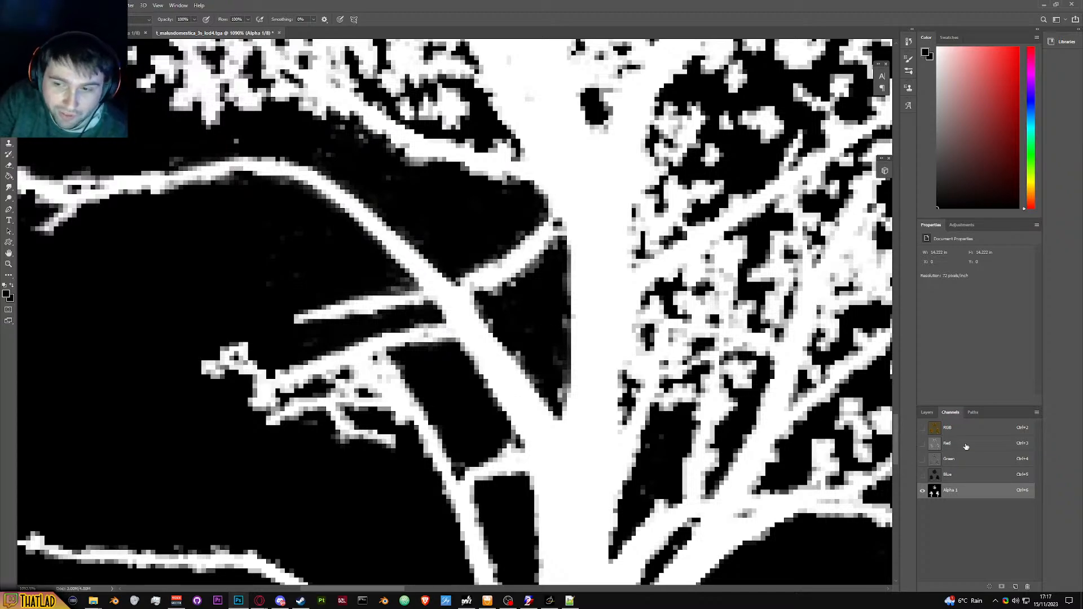
Step: Compare the RGB image with and without the Alpha 1 overlay, then return to viewing only Alpha 1
left_click(922, 428)
key("x")
key("ctrl+0")
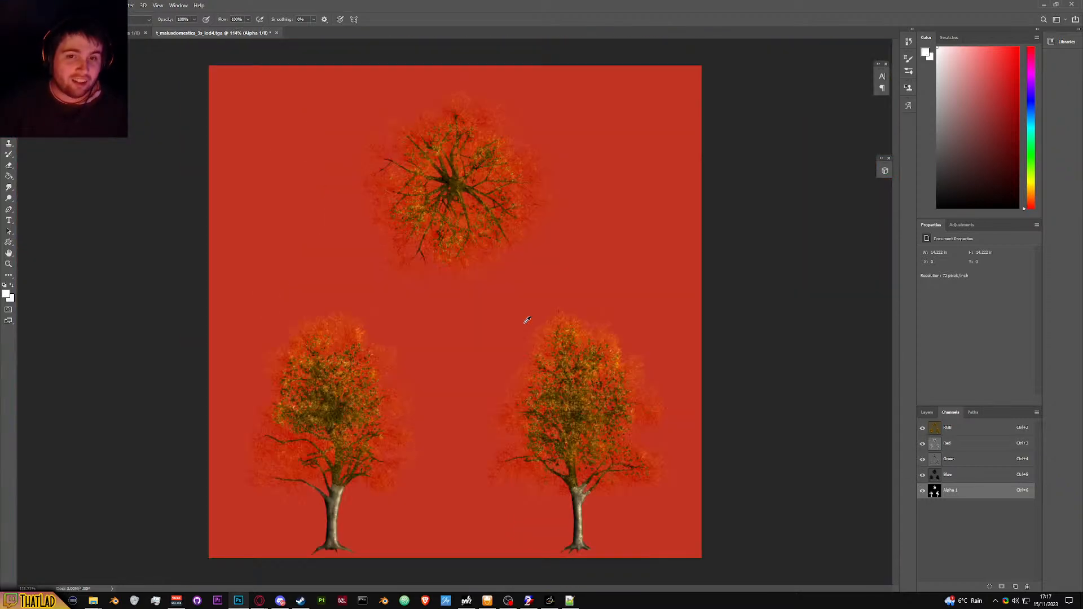
left_click(921, 491)
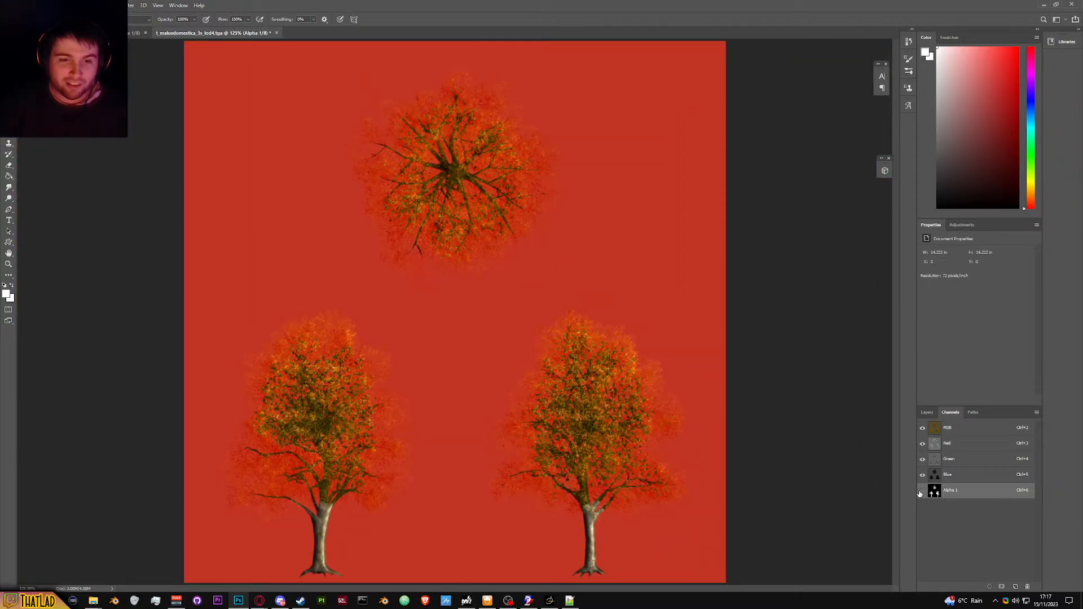
key("x")
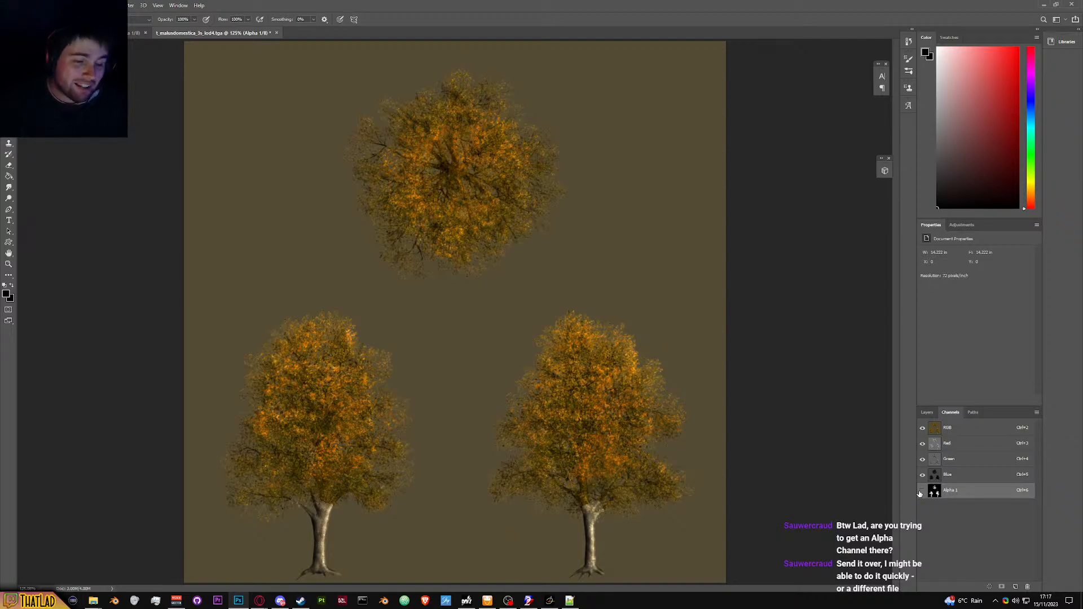
left_click(923, 490)
left_click(922, 428)
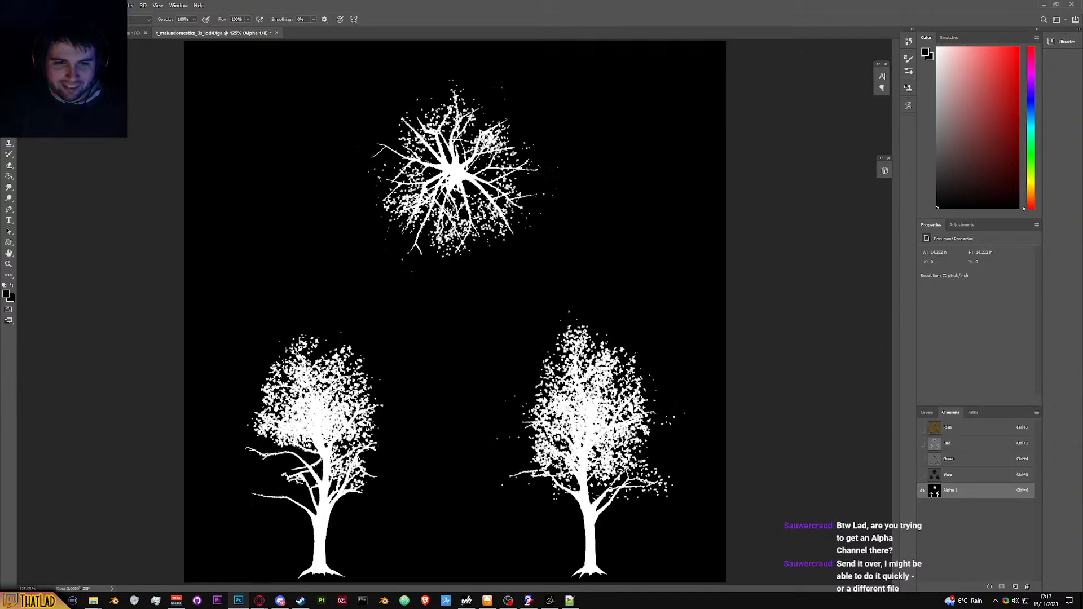
scroll(316, 433, "up", 2)
scroll(364, 435, "down", 2)
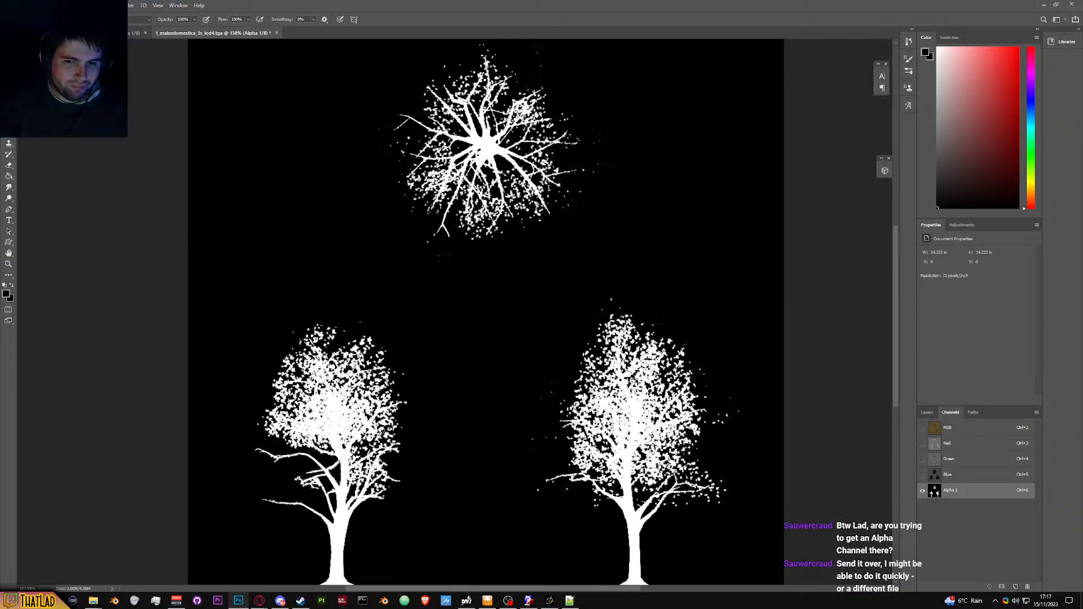
scroll(383, 432, "up", 2)
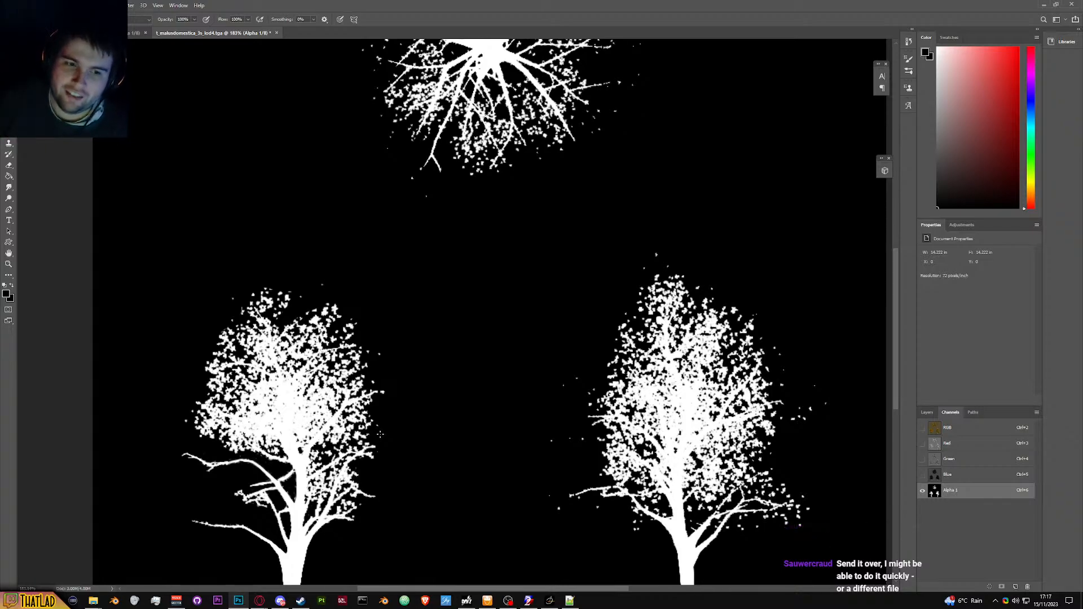
Step: Open t_malusdomestica_3s_lod4_ca.paa from the WinterChernarusV2Plants_Trees_Winter folder in Texture Viewer, inspect it and close it
mouse_move(93, 600)
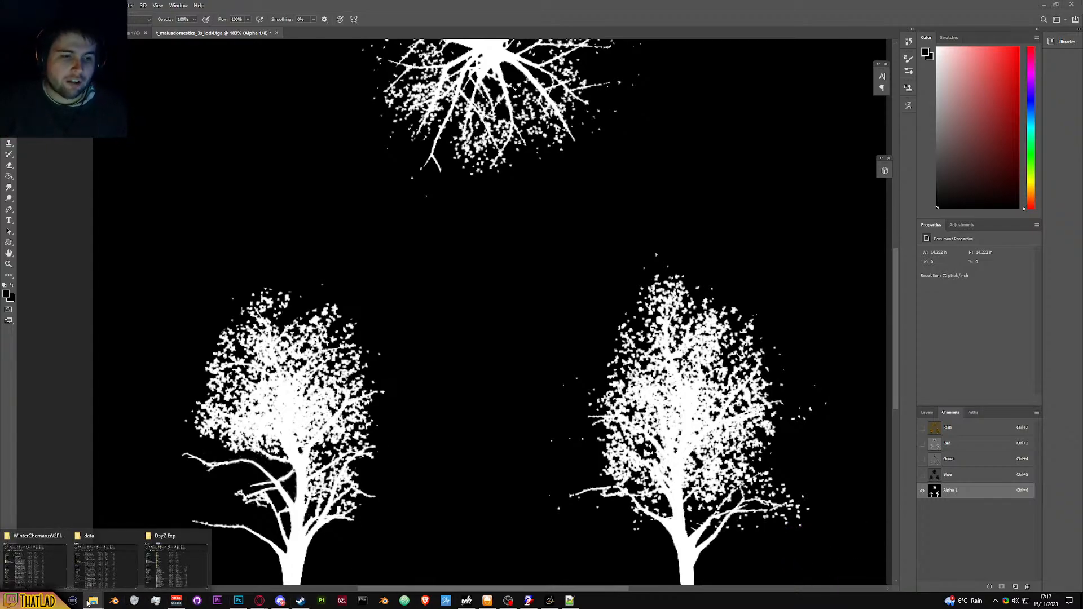
left_click(35, 555)
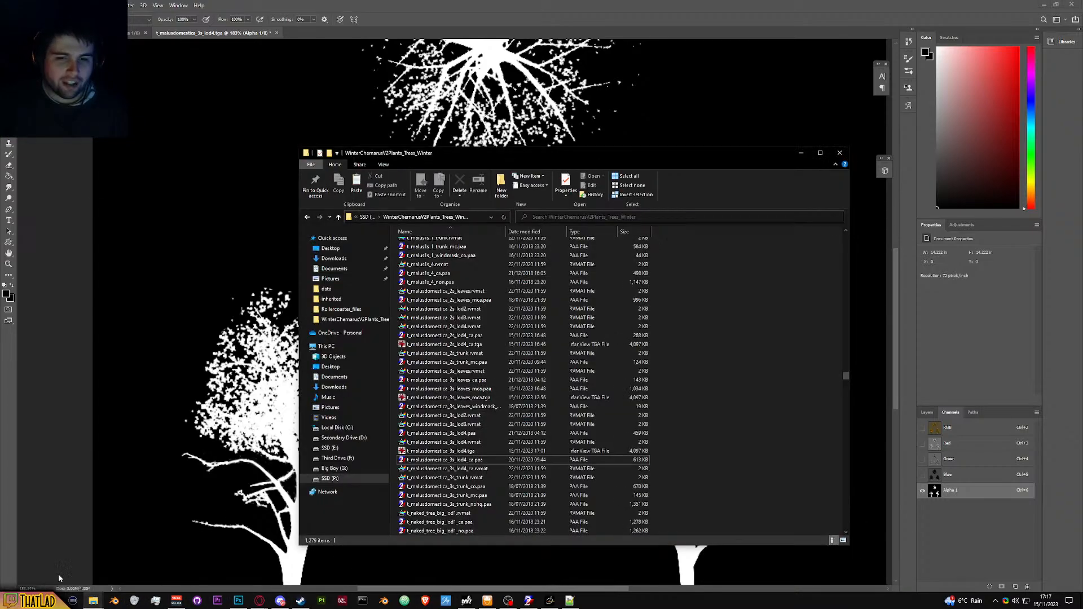
left_click(484, 461)
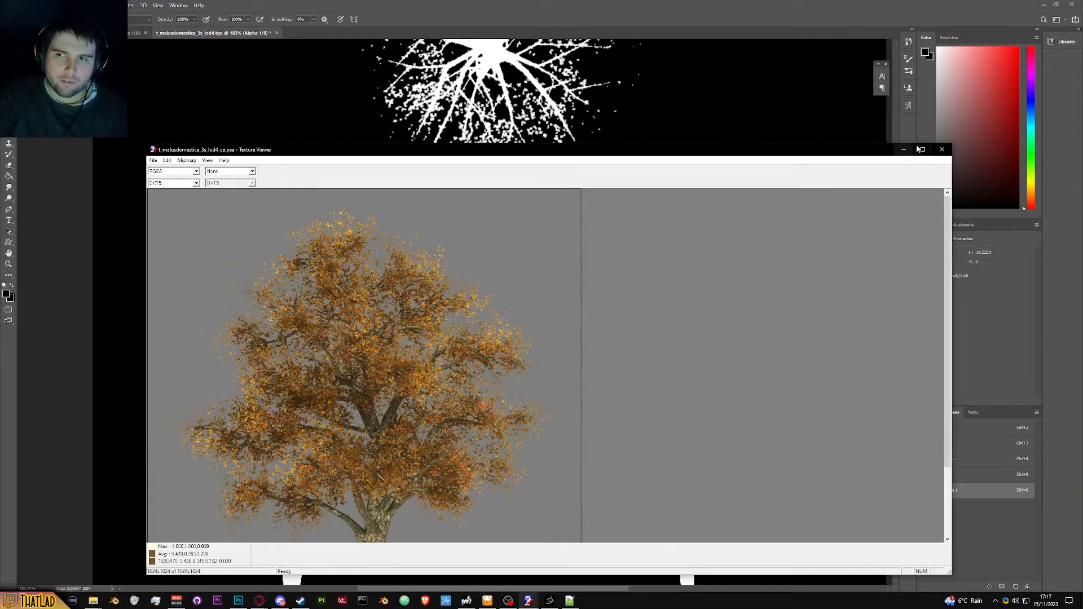
left_click(944, 148)
Step: Open t_malusdomestica_3s_lod4.paa, inspect its colour without transparency and its alpha channel, then close it and return to Photoshop
key("Up")
key("Up")
key("Up")
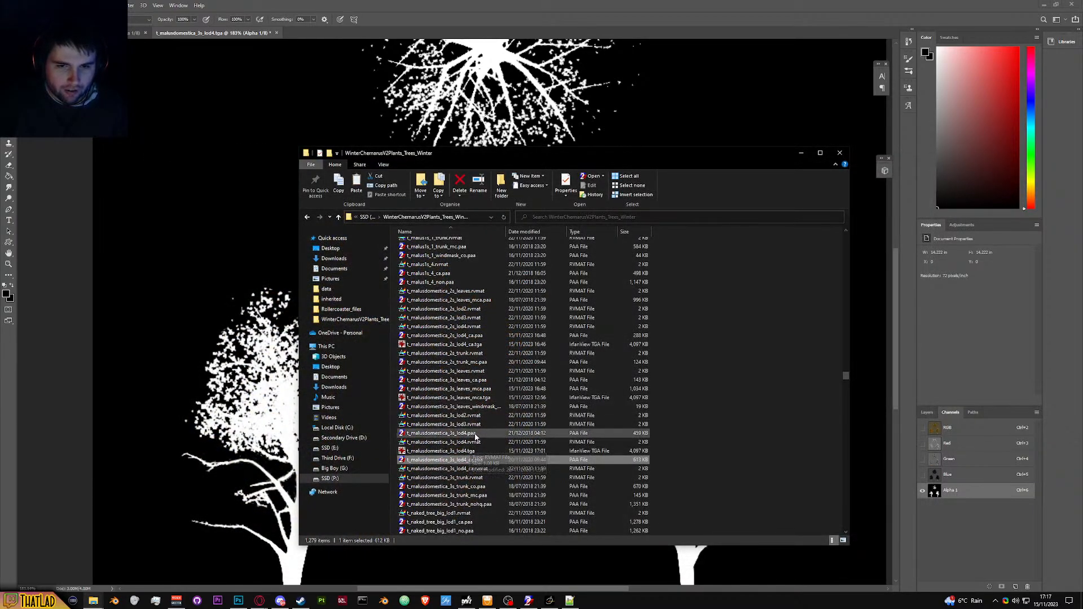
key("Return")
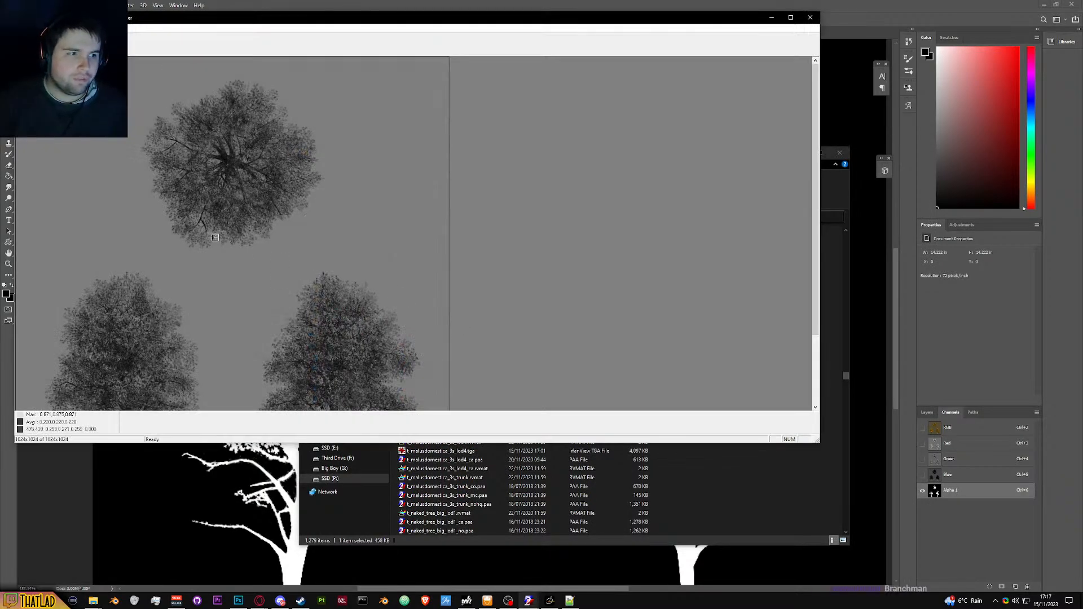
left_click(99, 45)
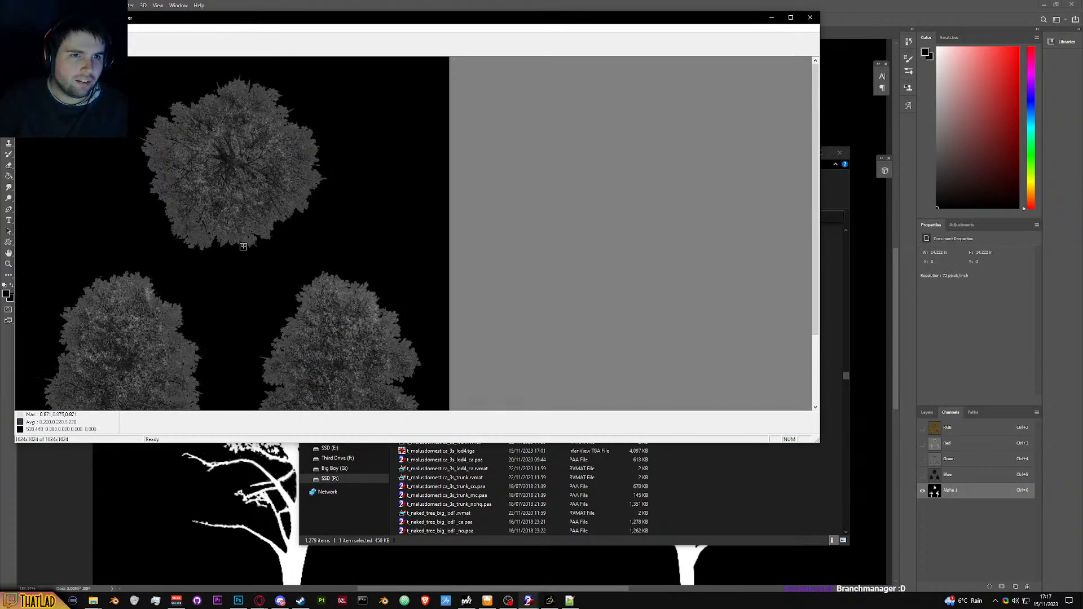
scroll(244, 246, "down", 1)
scroll(129, 152, "up", 1)
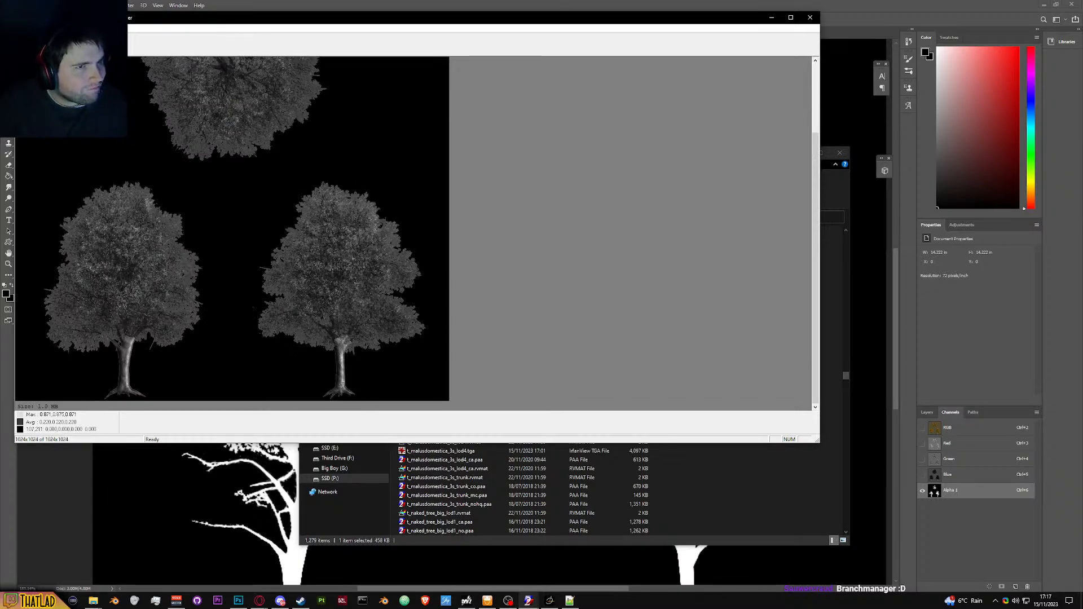
key("a")
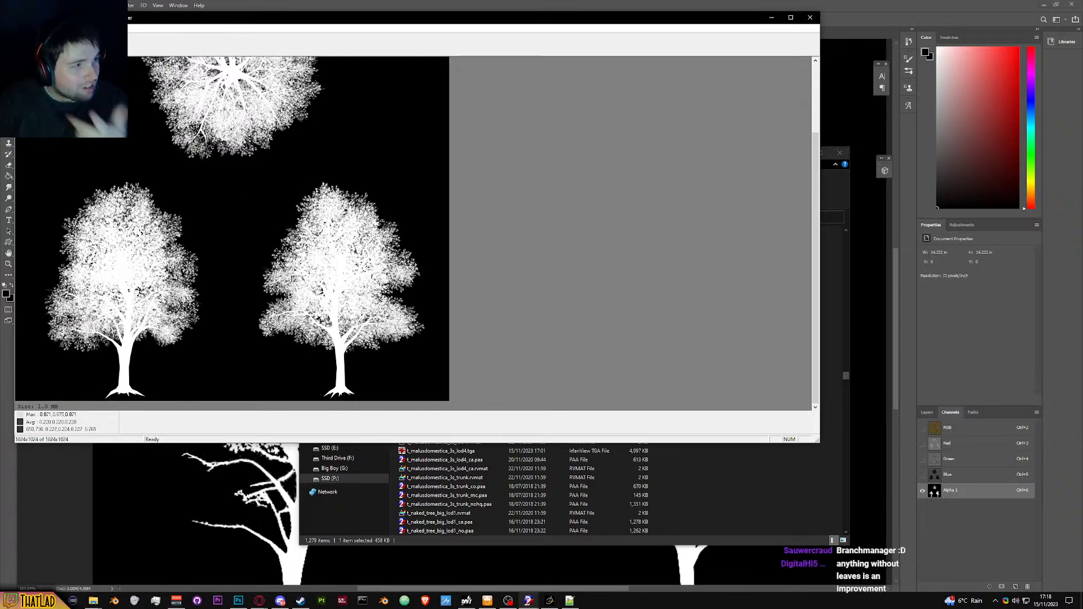
left_click_drag(293, 279, 293, 290)
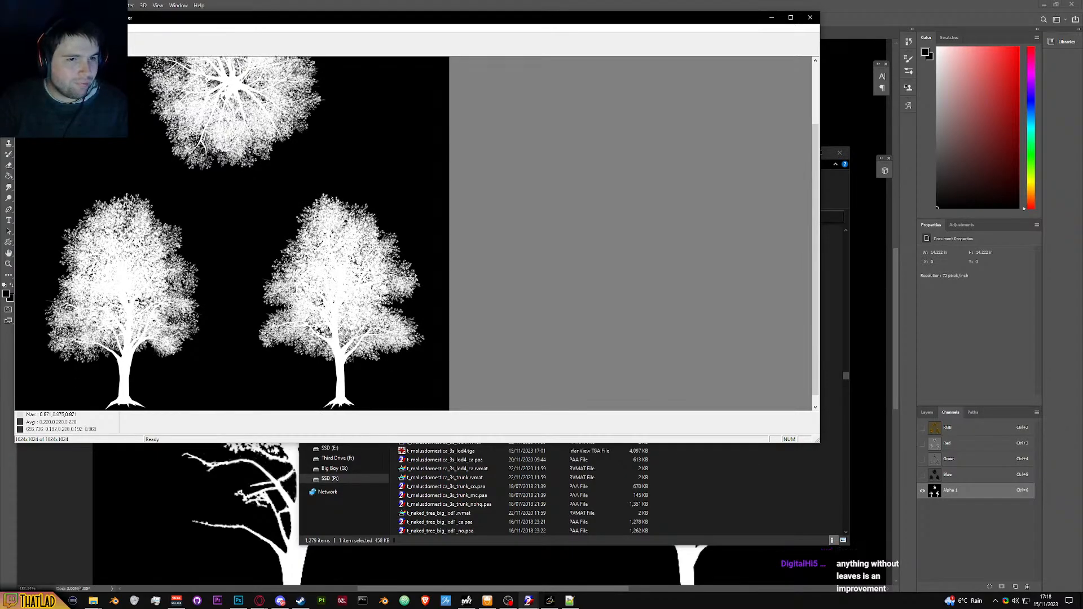
left_click(810, 18)
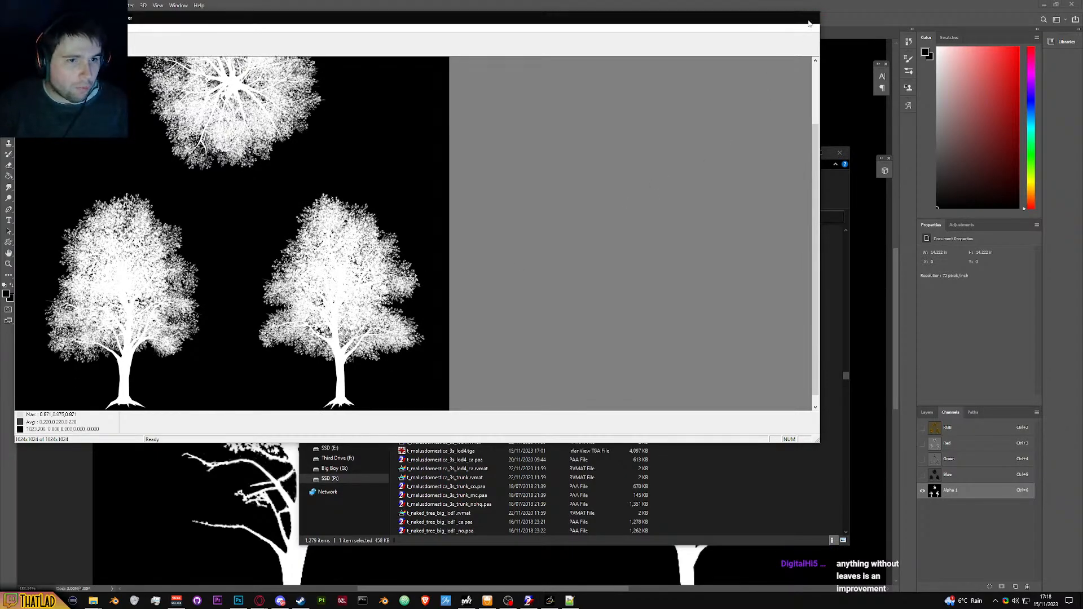
left_click(271, 463)
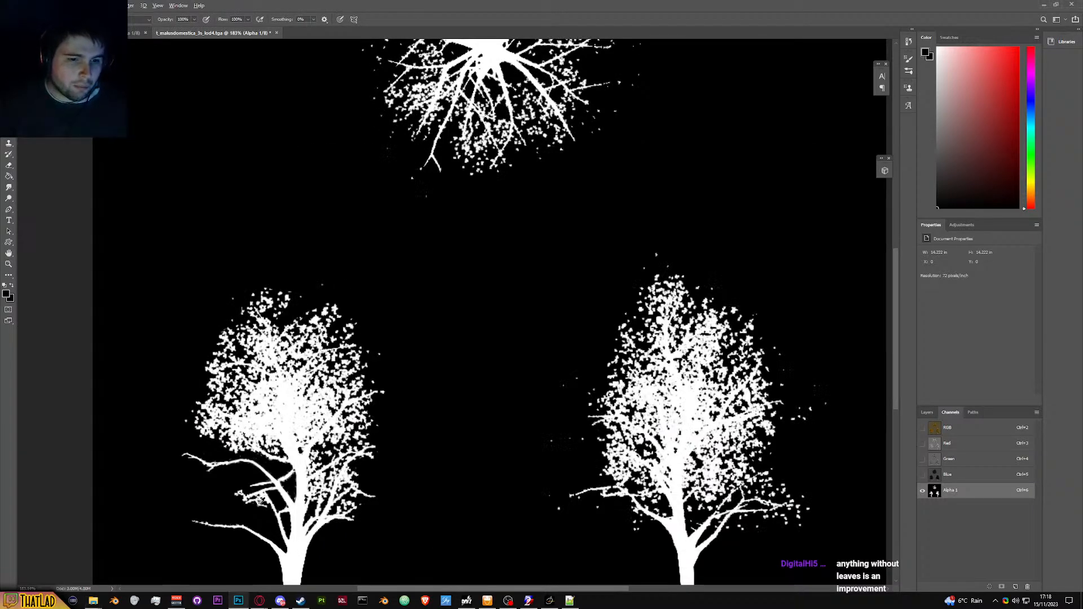
Step: Paint out the leaves between the twigs of the lower short branch beneath the long left limb
scroll(278, 492, "up", 2)
scroll(276, 494, "up", 2)
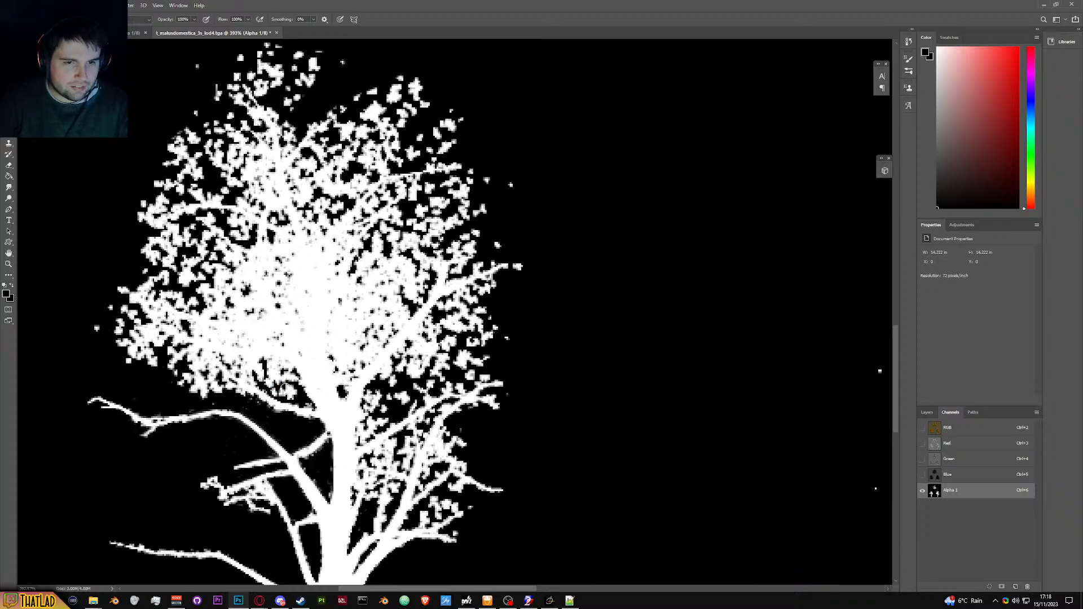
scroll(242, 506, "up", 1)
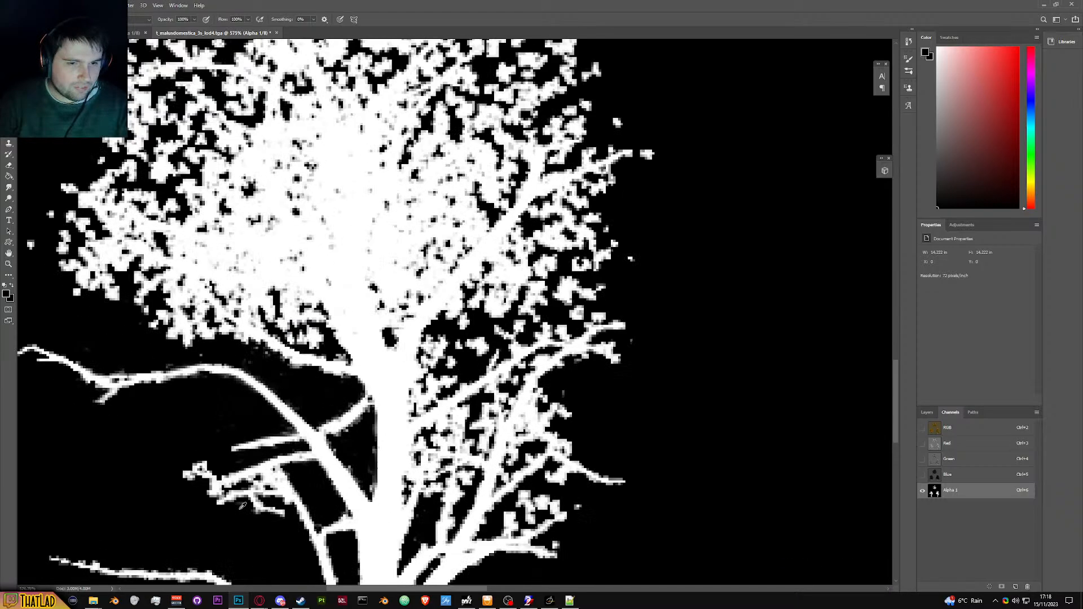
scroll(242, 506, "up", 1)
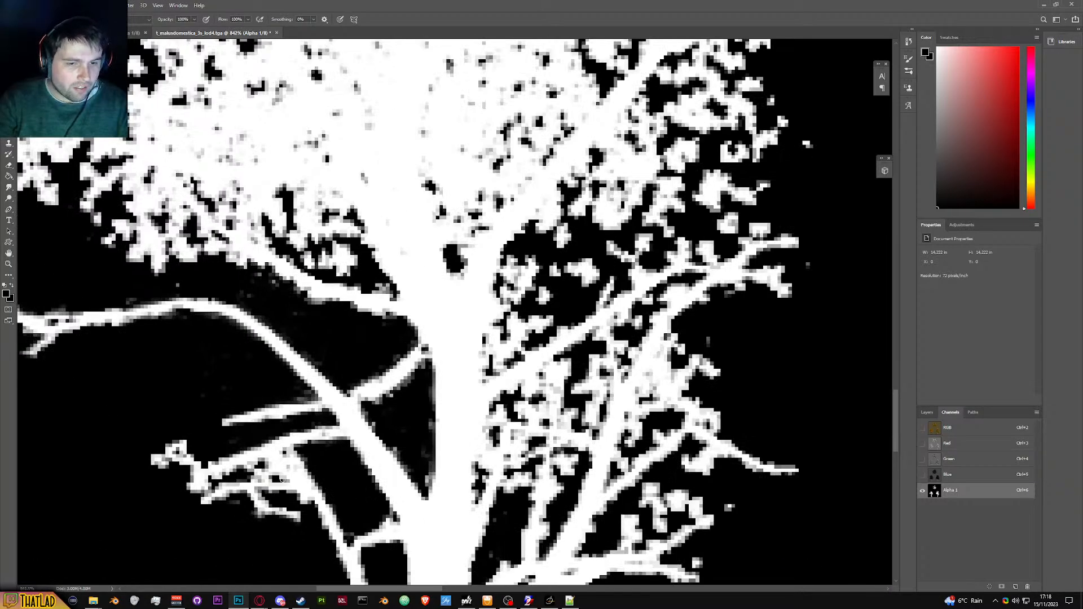
mouse_move(250, 472)
left_mouse_down()
mouse_move(283, 469)
mouse_move(261, 477)
mouse_move(275, 461)
mouse_move(247, 472)
left_mouse_up()
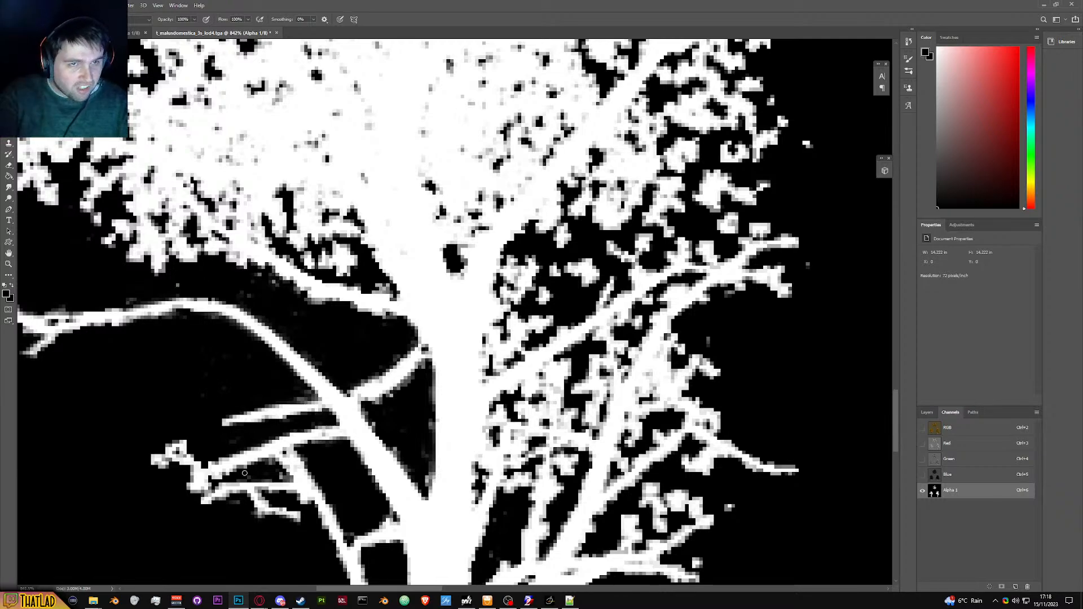
scroll(244, 473, "down", 3)
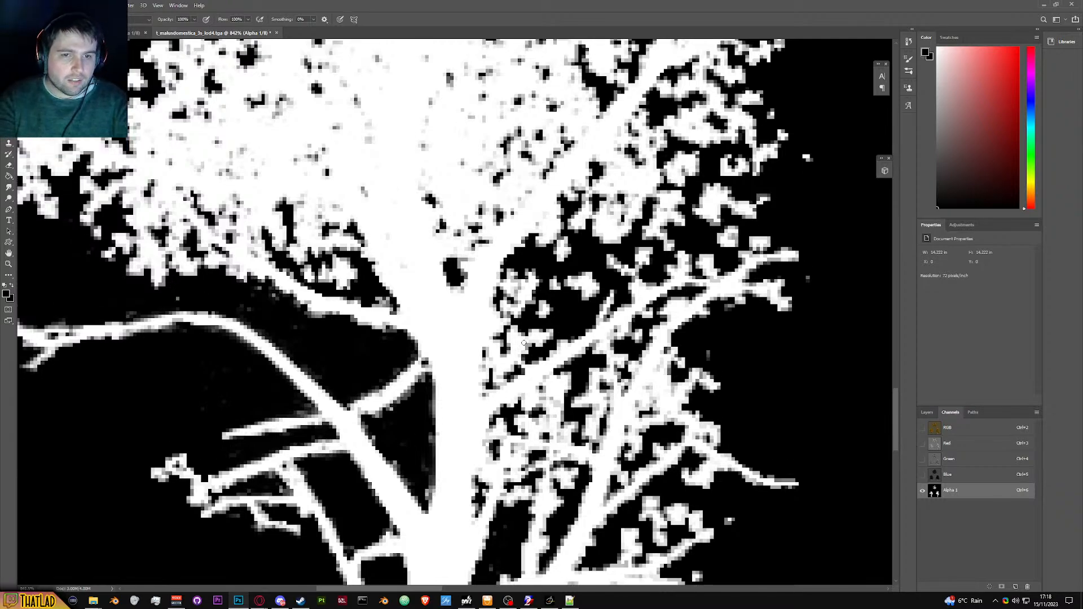
Step: Paint out the leaves beneath the outer part of the next branch up and in the pocket between that branch and the trunk
scroll(468, 343, "up", 3)
mouse_move(349, 314)
left_mouse_down()
mouse_move(332, 302)
mouse_move(373, 318)
left_mouse_up()
scroll(355, 310, "down", 2)
scroll(354, 310, "down", 3)
scroll(288, 305, "up", 4)
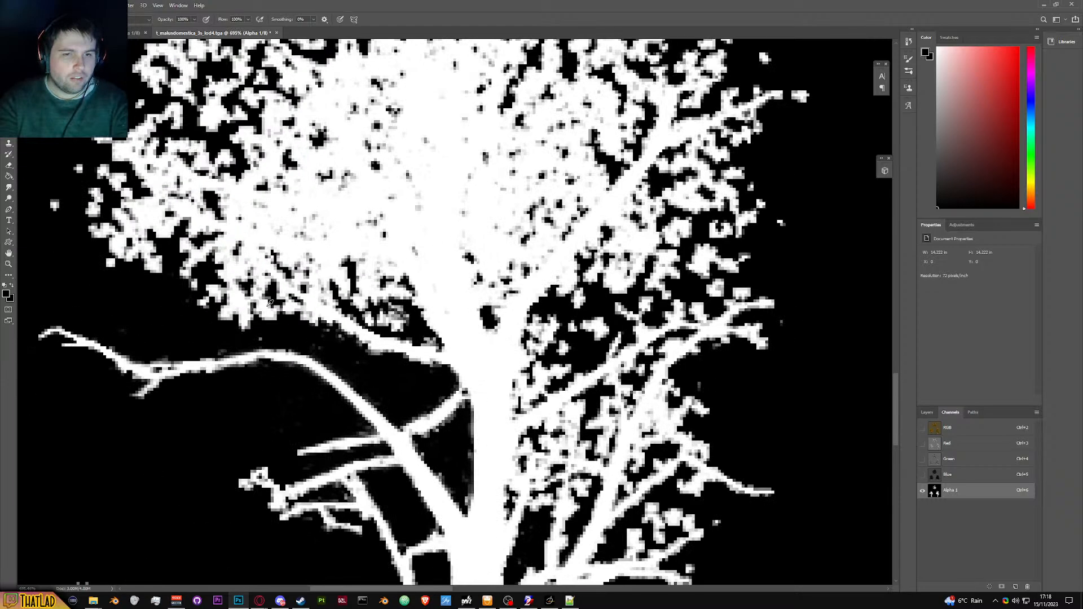
scroll(311, 310, "down", 3)
scroll(329, 325, "up", 3)
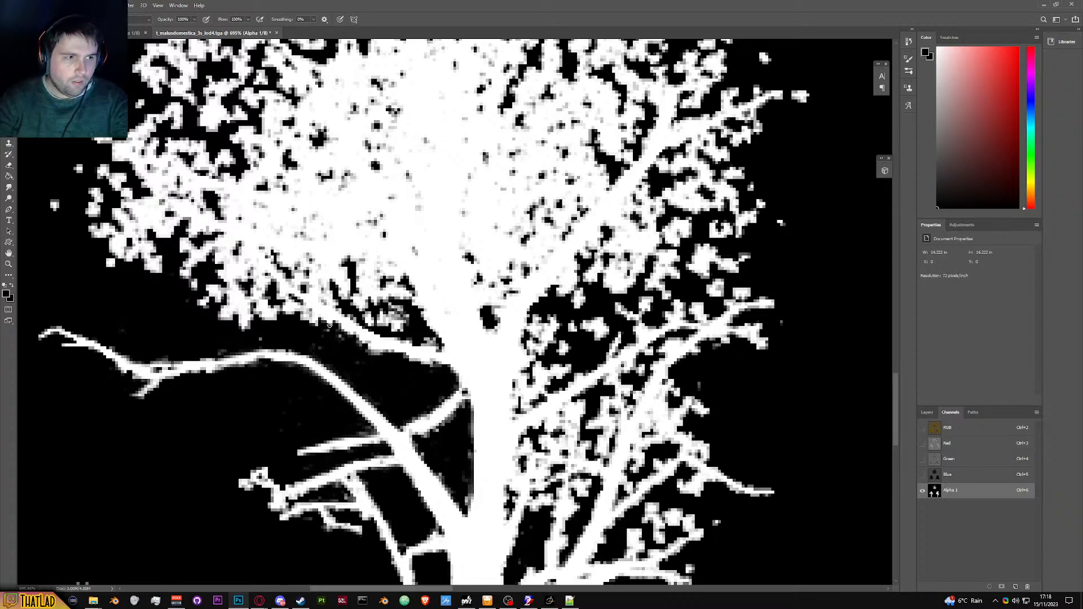
scroll(300, 312, "up", 2)
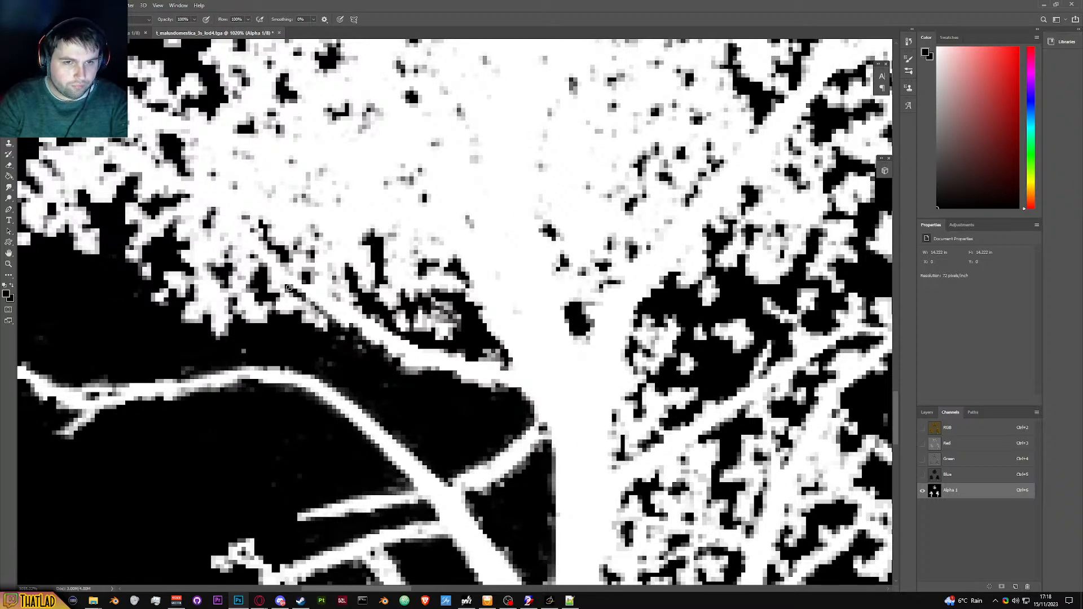
mouse_move(289, 288)
left_mouse_down()
mouse_move(338, 335)
mouse_move(252, 258)
mouse_move(346, 348)
mouse_move(374, 354)
mouse_move(413, 332)
mouse_move(388, 313)
mouse_move(439, 296)
mouse_move(406, 307)
mouse_move(441, 312)
mouse_move(437, 325)
mouse_move(394, 315)
mouse_move(403, 327)
mouse_move(453, 312)
mouse_move(496, 352)
mouse_move(436, 310)
mouse_move(448, 321)
mouse_move(417, 332)
mouse_move(439, 322)
left_mouse_up()
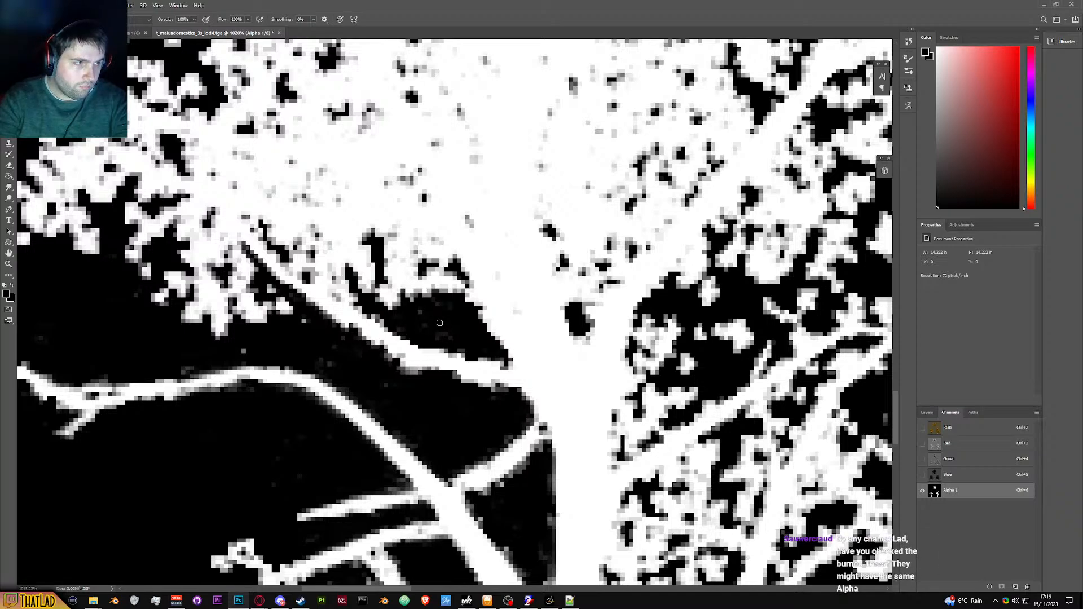
scroll(439, 322, "down", 2)
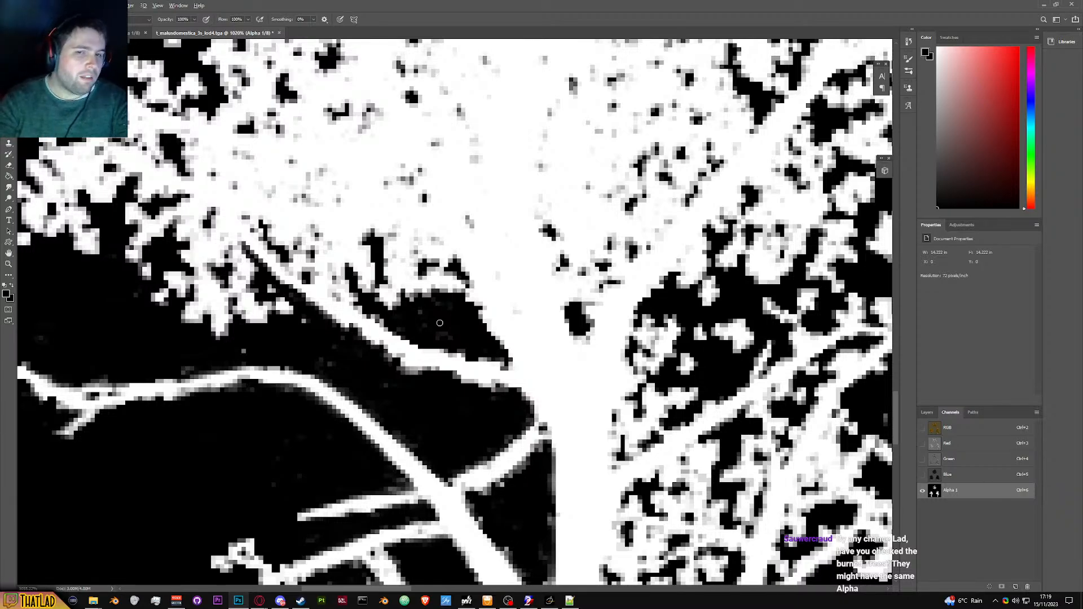
scroll(441, 322, "down", 2)
scroll(443, 320, "down", 2)
scroll(442, 320, "up", 3)
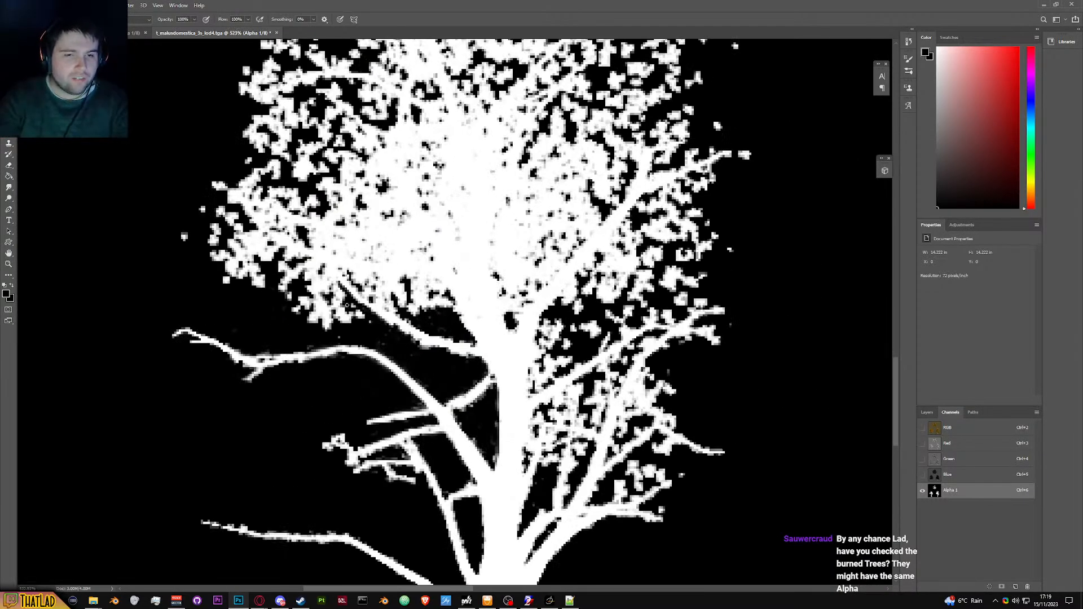
scroll(337, 300, "up", 2)
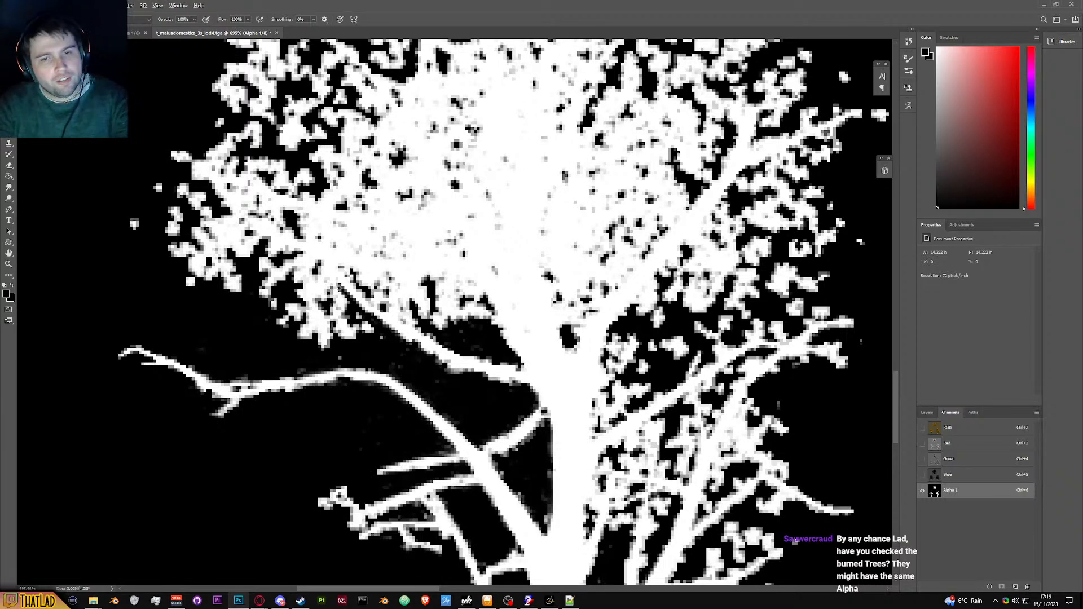
scroll(339, 287, "down", 3)
scroll(338, 288, "up", 2)
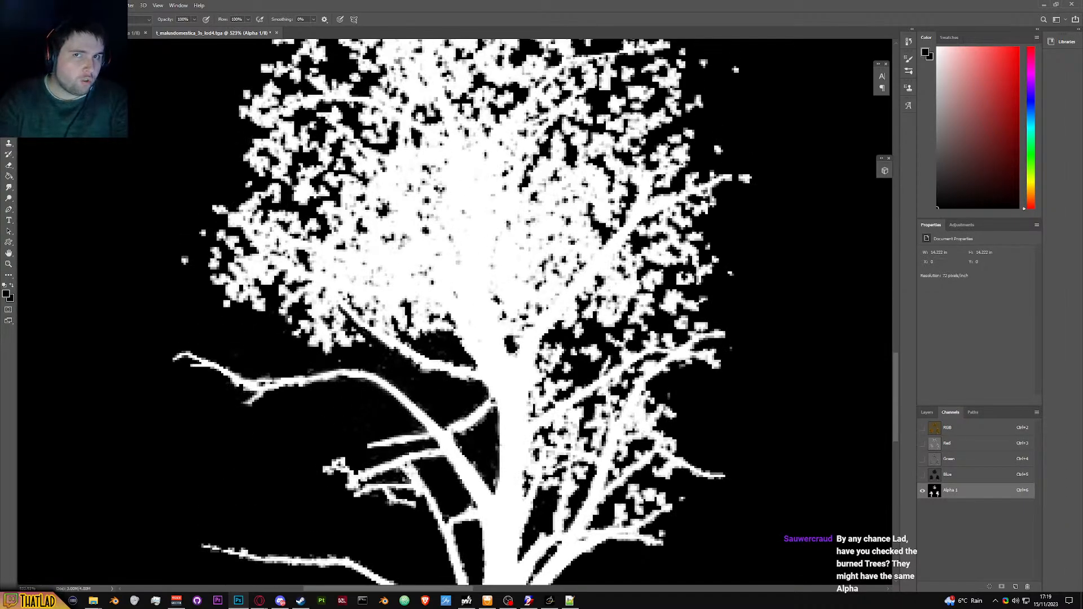
Step: Paint out the leaves hanging beneath the outer half of the upper left branch
scroll(338, 310, "up", 2)
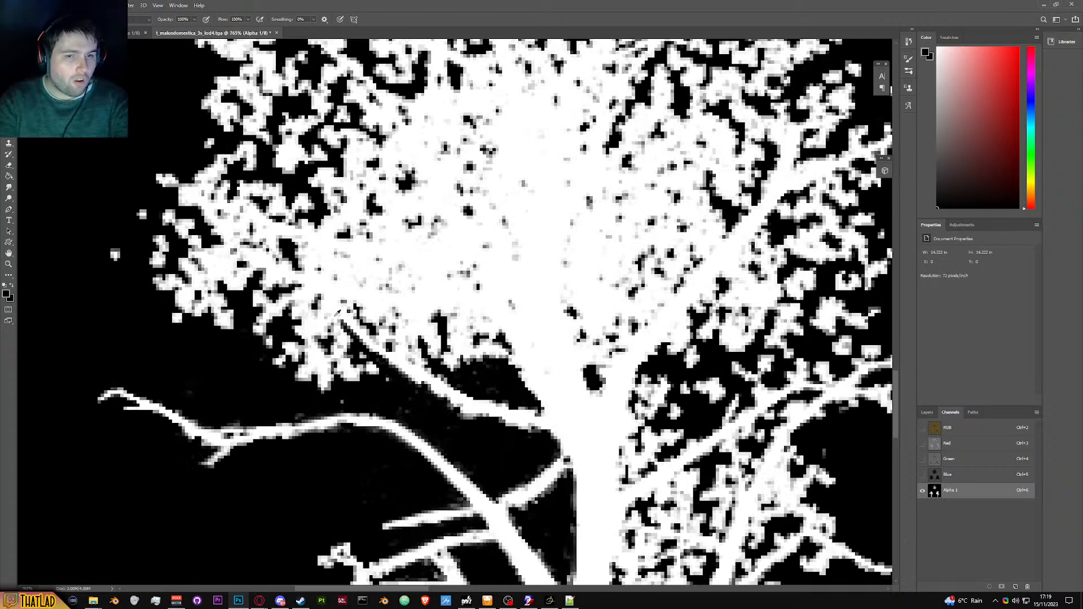
mouse_move(341, 326)
left_mouse_down()
mouse_move(307, 285)
mouse_move(349, 341)
mouse_move(260, 292)
mouse_move(265, 315)
mouse_move(254, 333)
mouse_move(263, 336)
mouse_move(296, 291)
mouse_move(285, 294)
mouse_move(302, 319)
mouse_move(317, 315)
mouse_move(375, 379)
mouse_move(312, 326)
mouse_move(359, 382)
mouse_move(316, 377)
mouse_move(268, 341)
mouse_move(319, 365)
mouse_move(289, 374)
left_mouse_up()
right_click(283, 323, "alt")
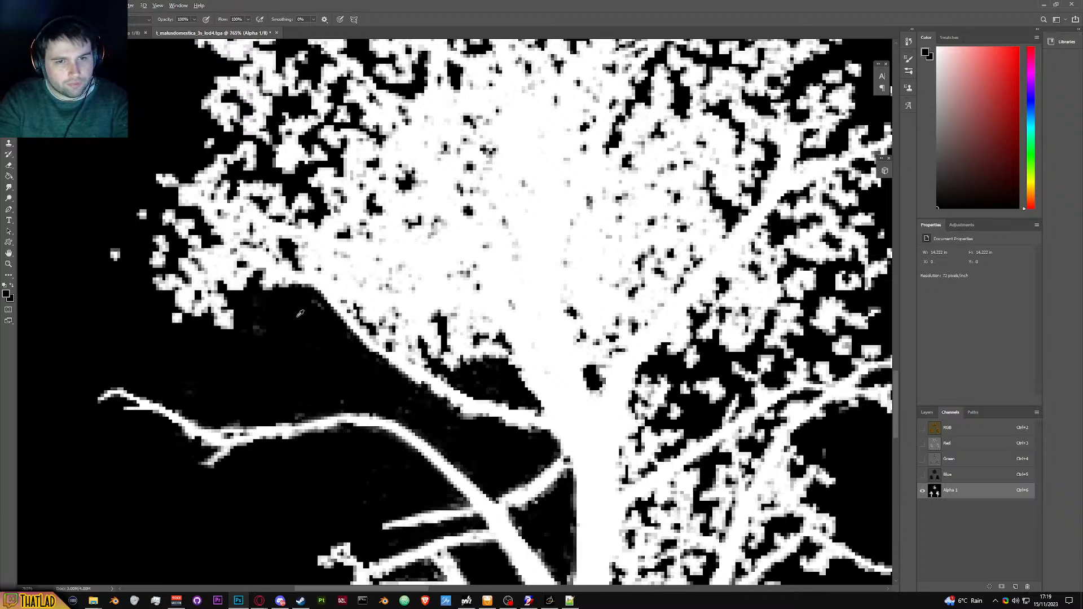
scroll(294, 331, "down", 3)
scroll(294, 331, "down", 5)
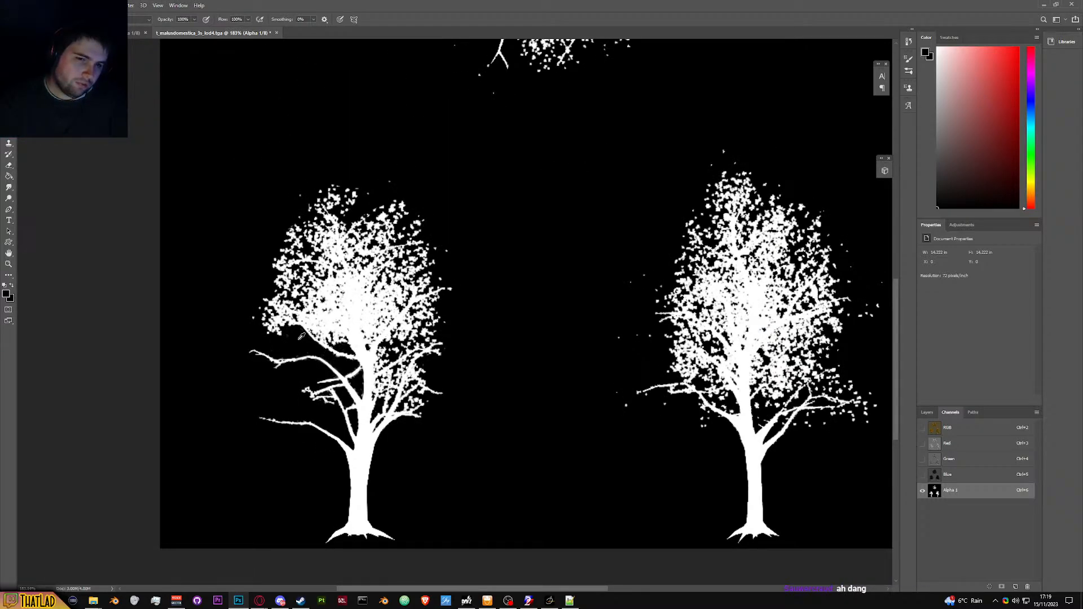
Step: Clear the remaining leaf specks at the tip of the lower short branch and along the underside of the upper left branch
scroll(302, 337, "up", 3)
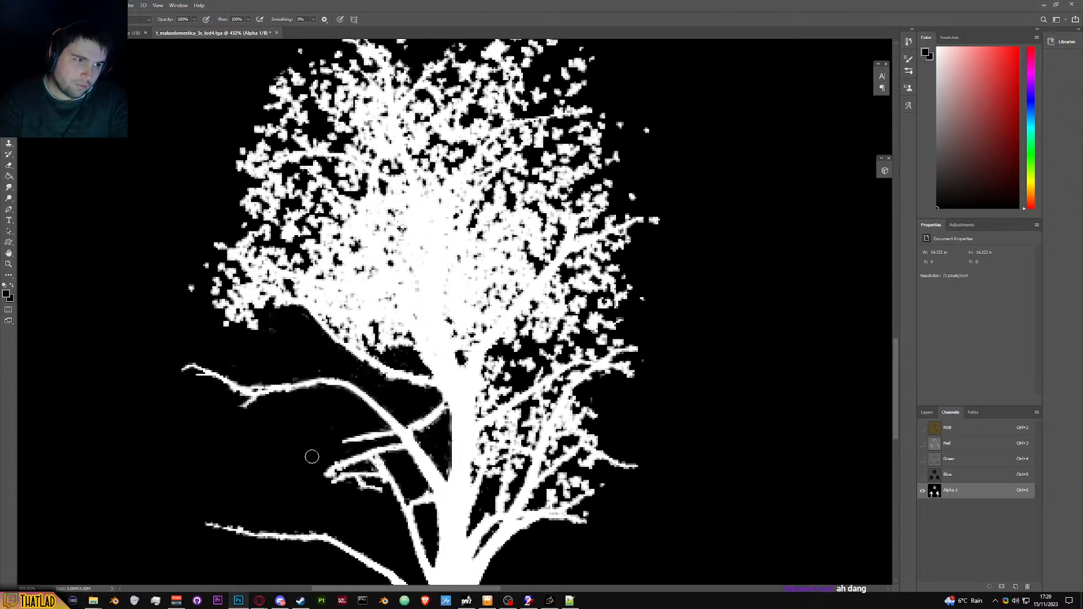
scroll(343, 320, "up", 3)
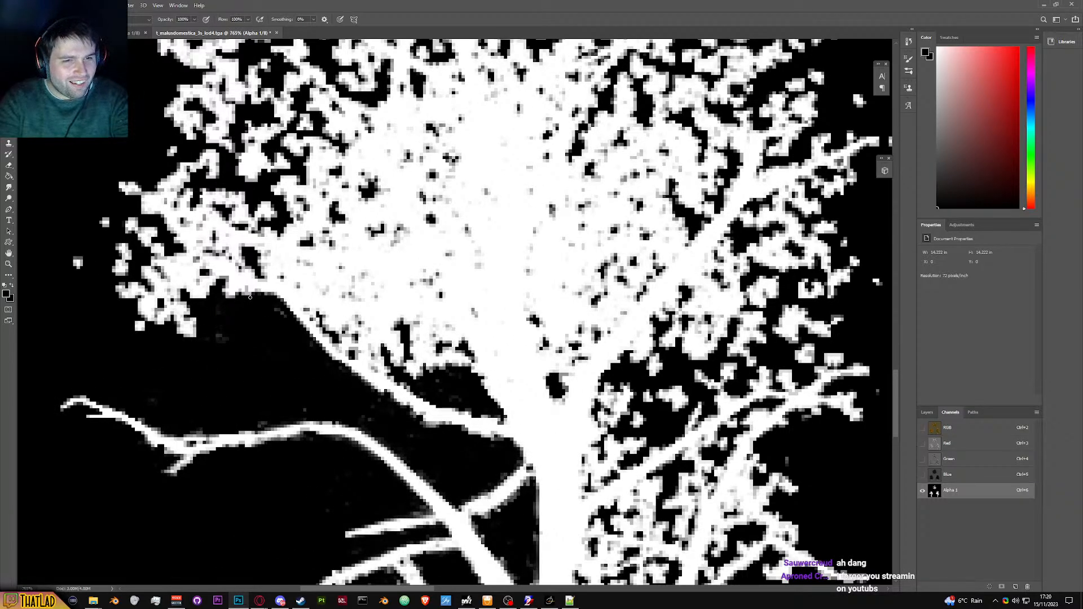
scroll(267, 300, "down", 2)
scroll(273, 295, "up", 2)
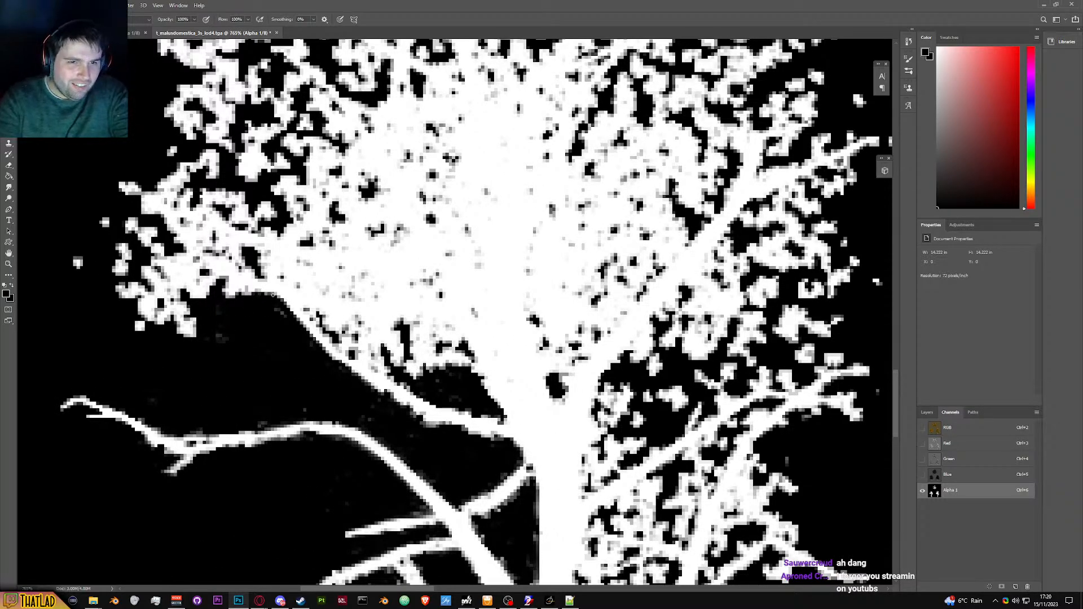
scroll(221, 301, "down", 2)
scroll(221, 301, "up", 2)
left_click_drag(263, 293, 248, 293)
scroll(248, 291, "down", 3)
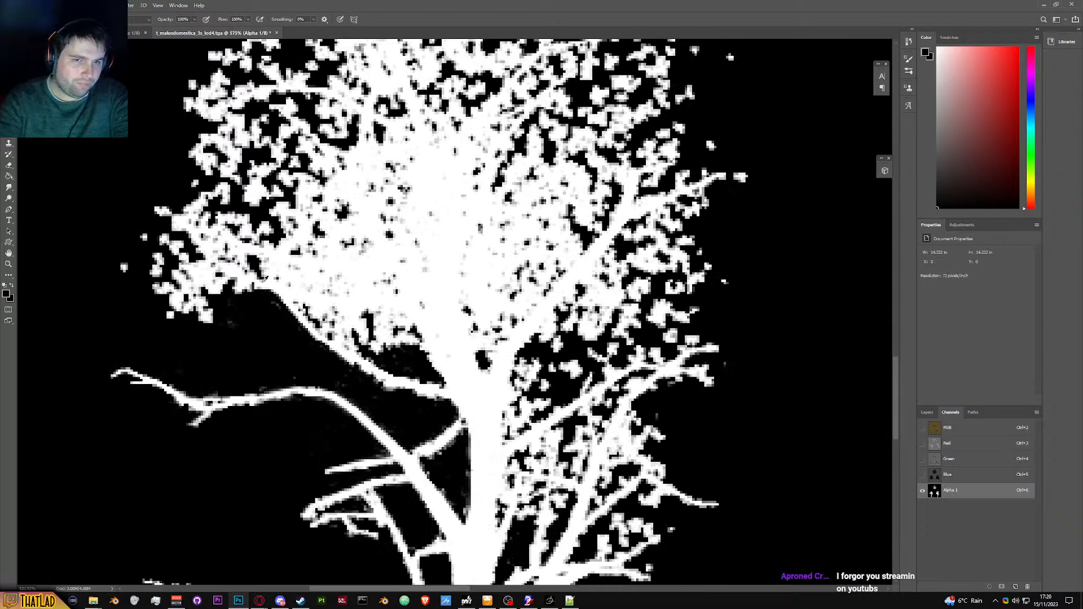
Step: Paint out the leaves in the pocket between the upper left branch and the trunk, following the trunk's curved edge
scroll(263, 280, "up", 2)
scroll(356, 350, "up", 2)
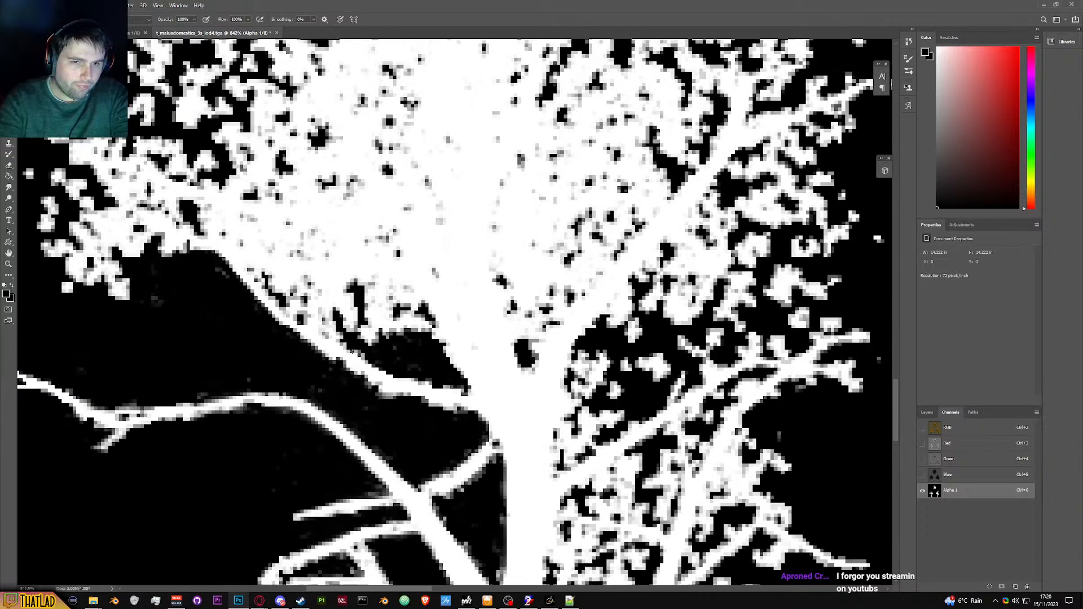
mouse_move(306, 322)
left_mouse_down()
mouse_move(254, 272)
mouse_move(346, 345)
mouse_move(276, 299)
mouse_move(364, 348)
mouse_move(300, 315)
mouse_move(382, 353)
mouse_move(413, 341)
left_mouse_up()
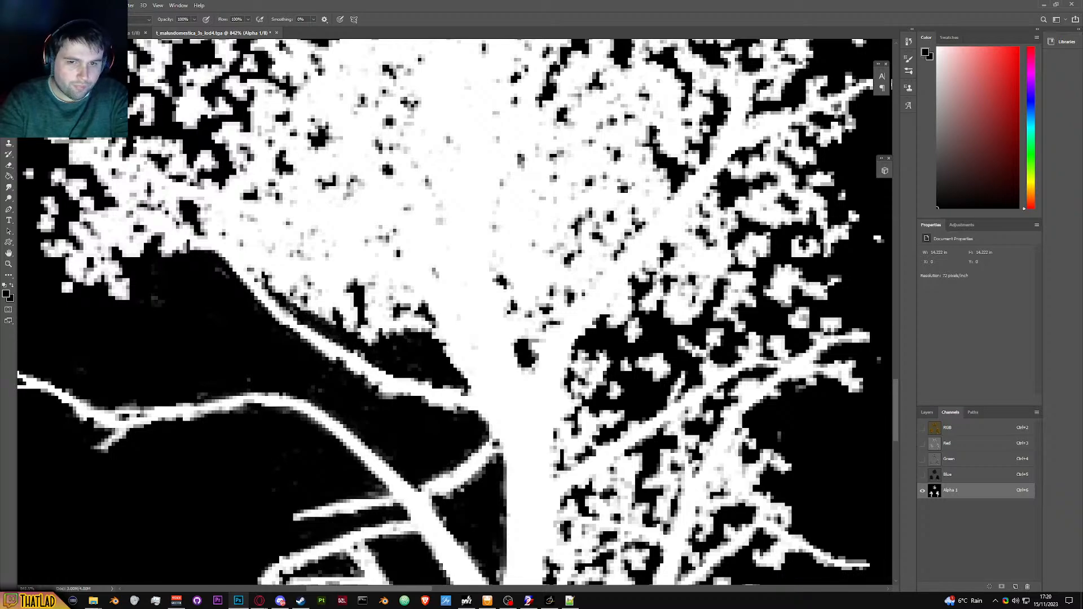
mouse_move(471, 386)
left_mouse_down()
mouse_move(440, 321)
mouse_move(398, 280)
mouse_move(262, 272)
mouse_move(390, 281)
mouse_move(430, 313)
mouse_move(466, 374)
mouse_move(391, 290)
mouse_move(367, 300)
mouse_move(333, 281)
mouse_move(273, 276)
mouse_move(374, 286)
mouse_move(360, 285)
mouse_move(368, 306)
mouse_move(308, 288)
mouse_move(383, 296)
mouse_move(413, 320)
mouse_move(398, 307)
mouse_move(385, 332)
mouse_move(292, 285)
left_mouse_up()
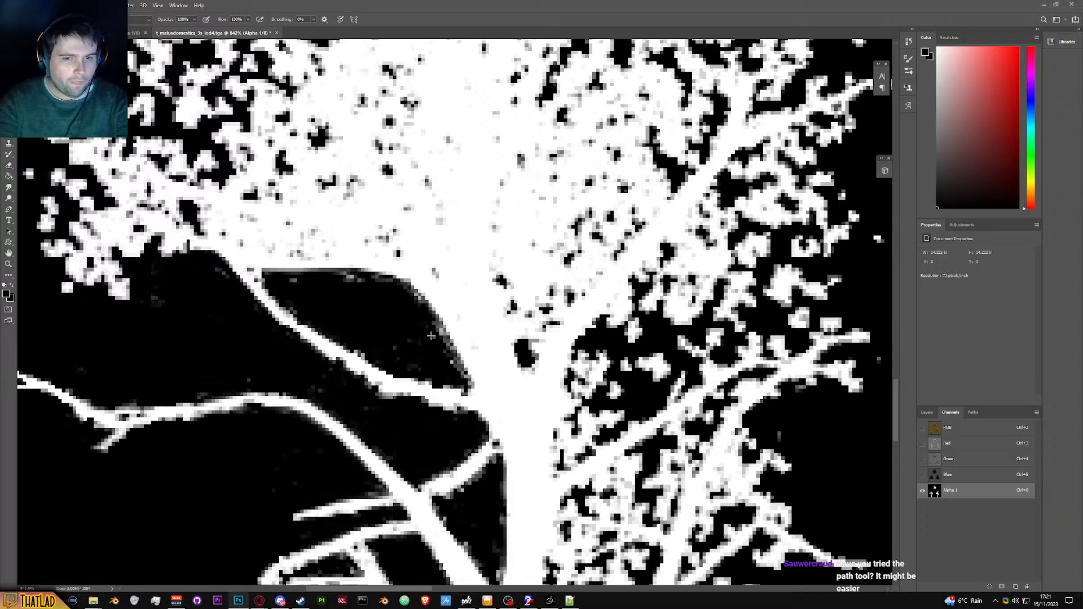
left_click_drag(442, 335, 455, 363)
scroll(347, 316, "down", 5)
scroll(345, 308, "up", 5)
scroll(346, 307, "up", 1)
scroll(361, 310, "down", 6)
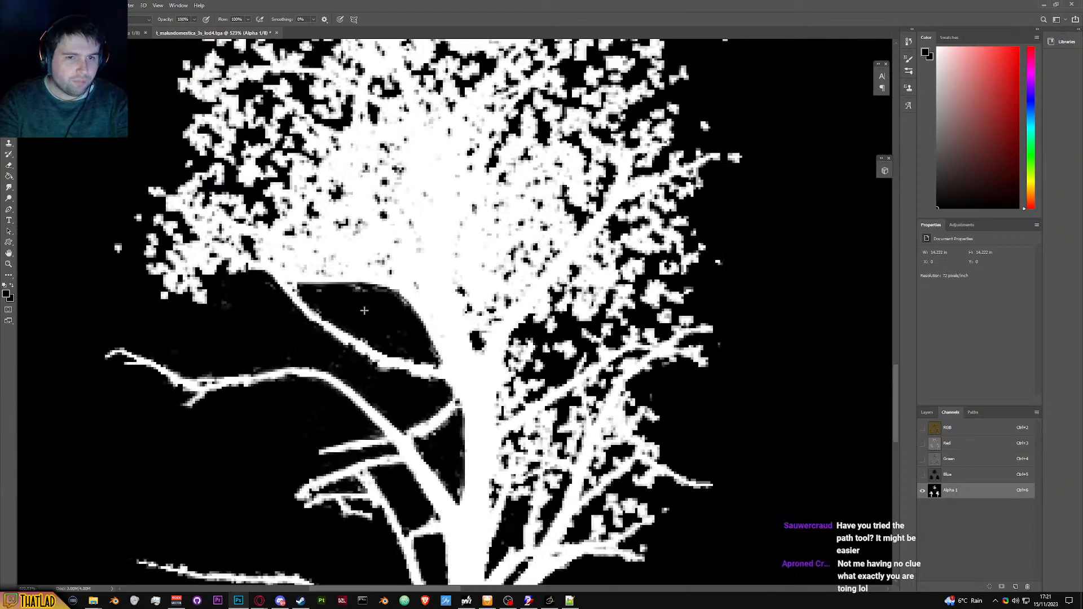
Step: Show the RGB channels together with Alpha 1 to compare the whole texture, and return to Alpha 1 alone
scroll(365, 310, "down", 4)
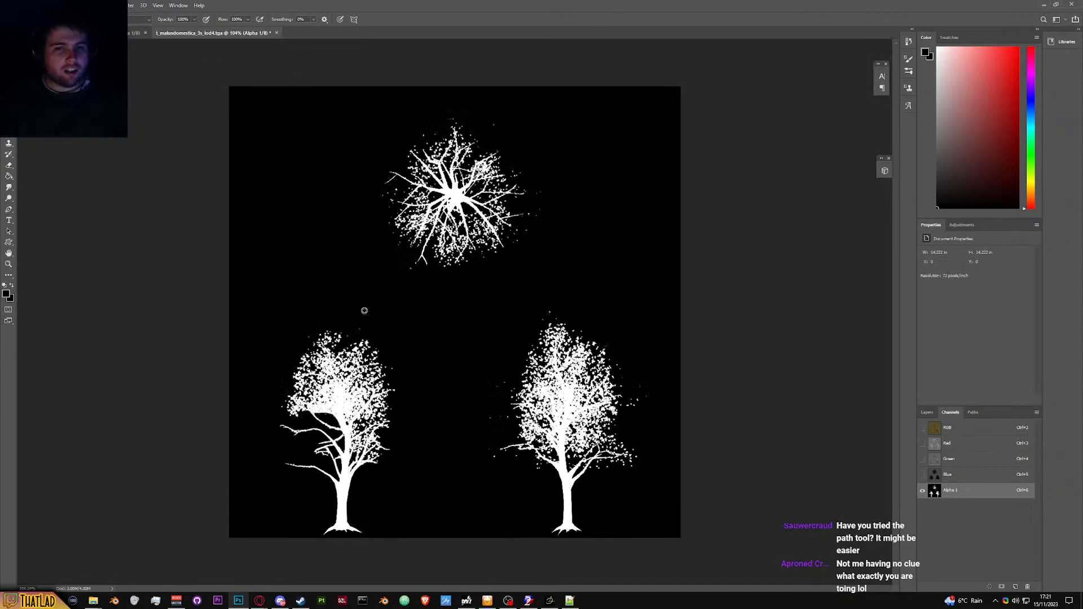
left_click(922, 429)
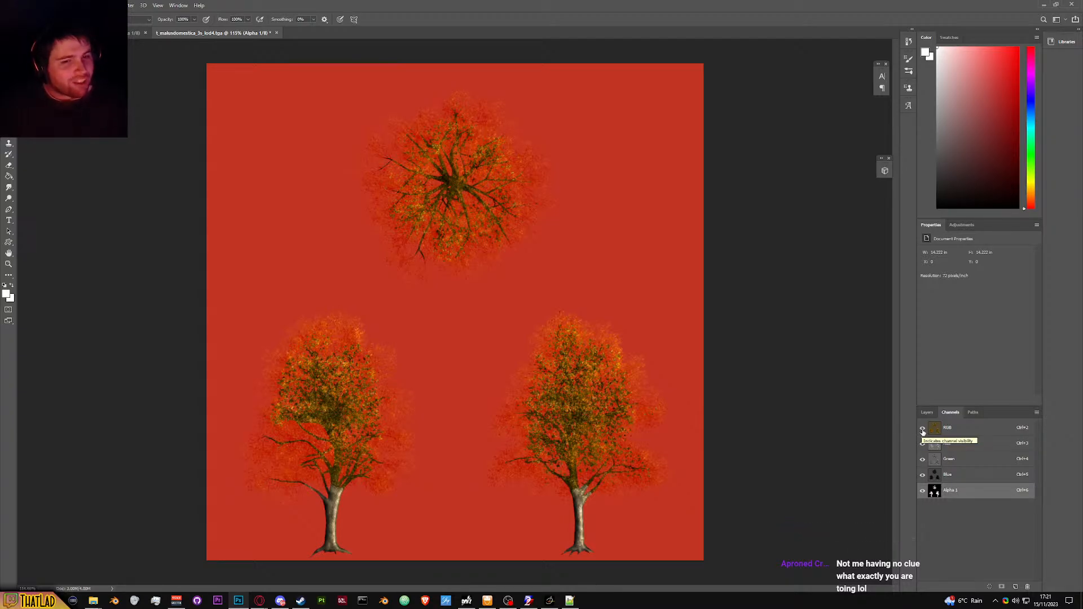
left_click(922, 430)
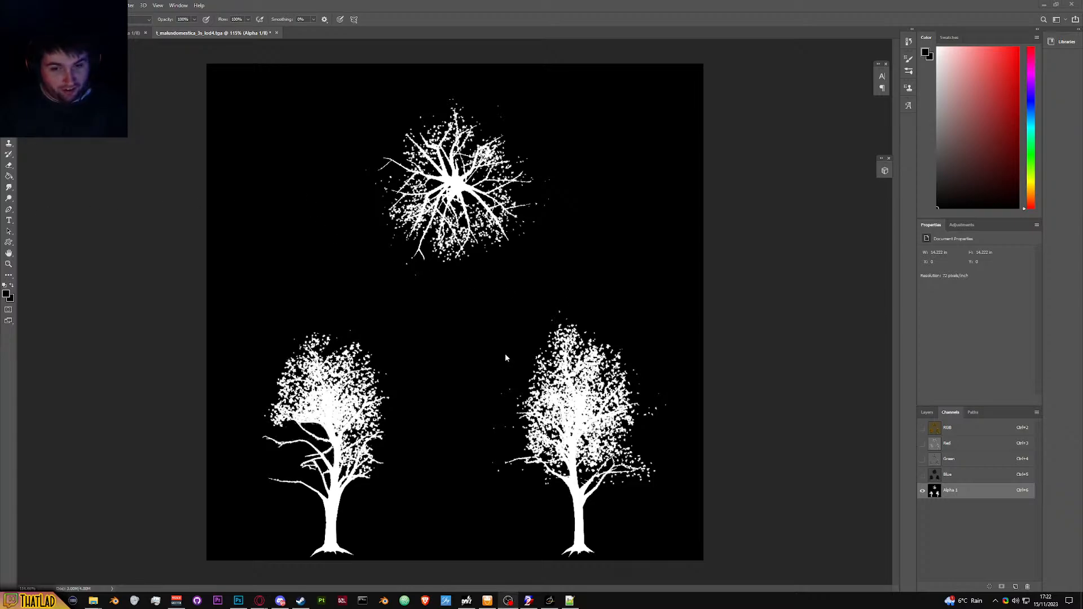
scroll(375, 420, "up", 2)
scroll(375, 421, "down", 3)
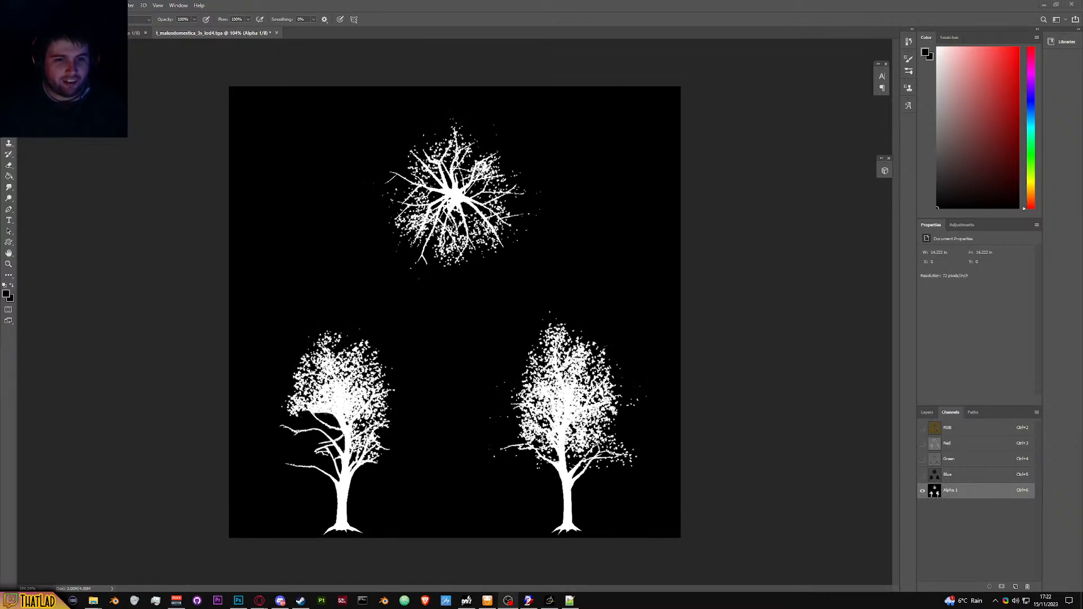
Step: Open t_malusdomestica_3s_lod4.paa from the WinterChernarusV2Plants_Trees_Winter folder, inspect its alpha channel, then close it and return to Photoshop
mouse_move(93, 600)
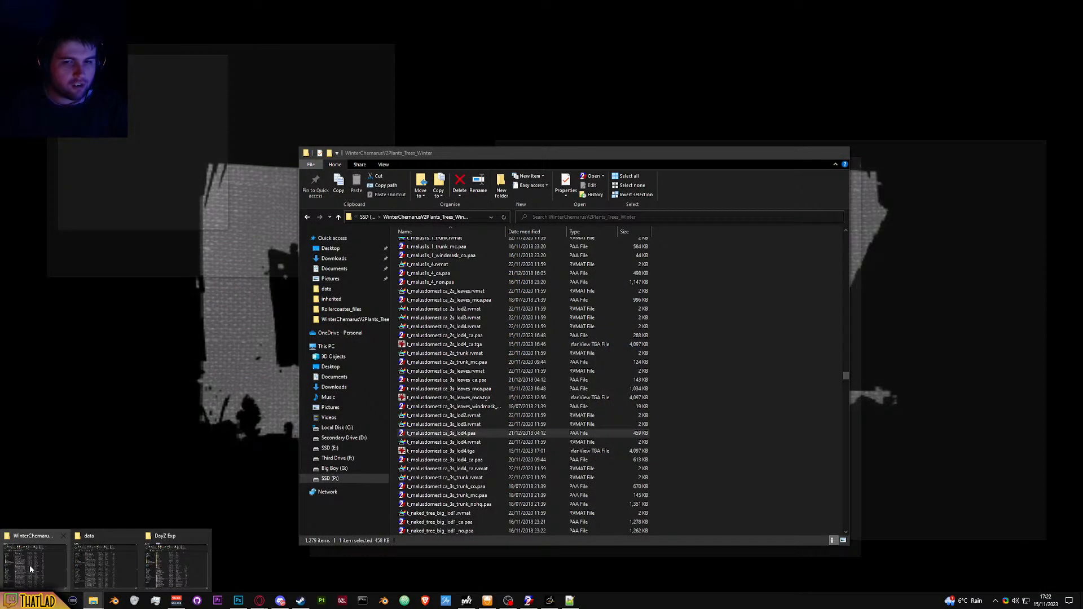
left_click(29, 565)
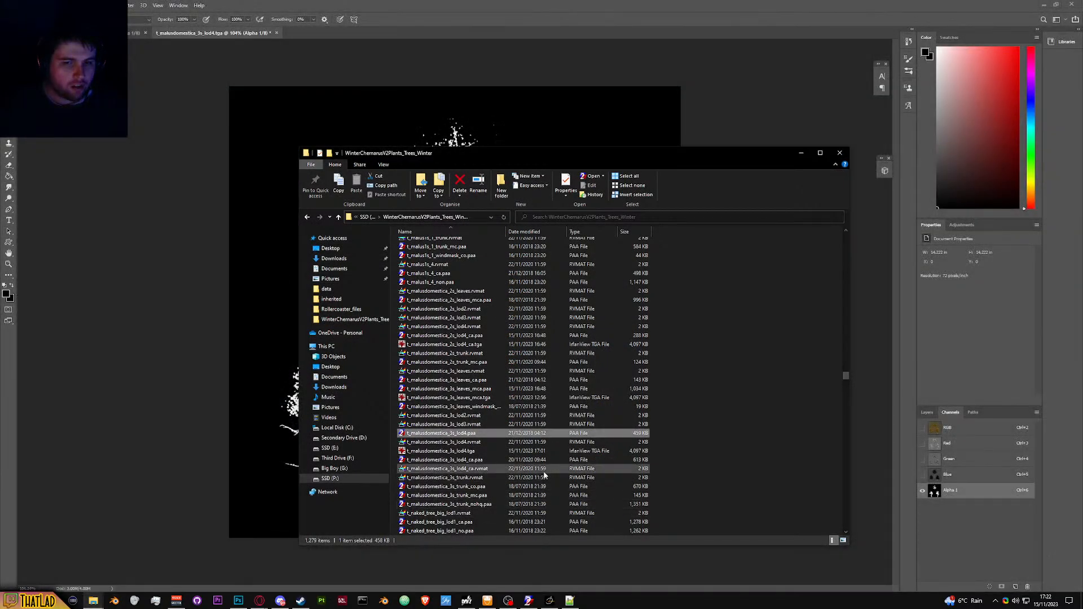
double_click(465, 433)
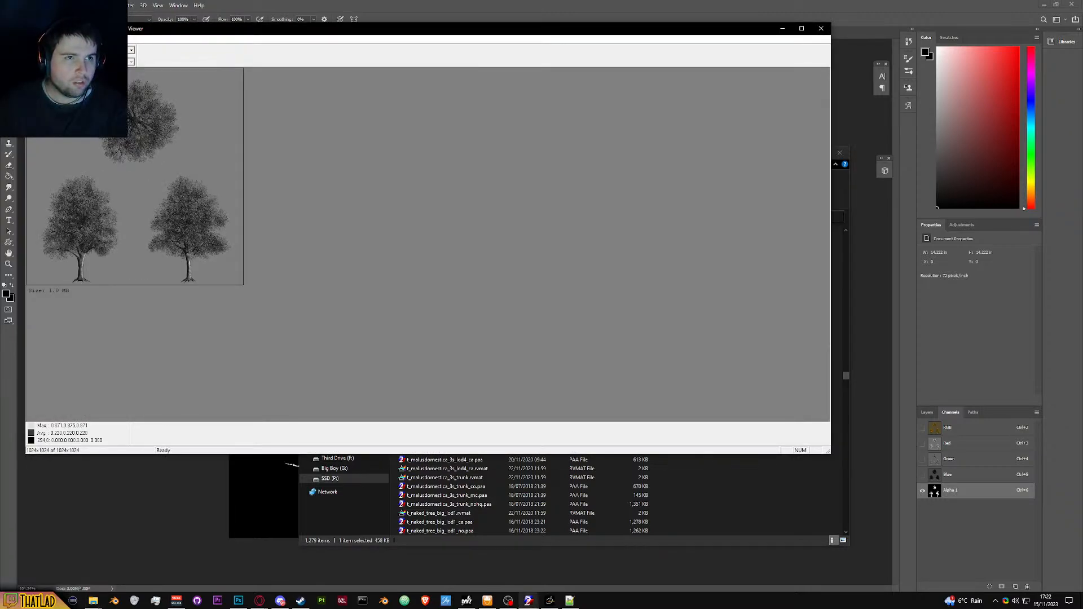
left_click(88, 59)
scroll(569, 411, "up", 3)
scroll(413, 358, "down", 1)
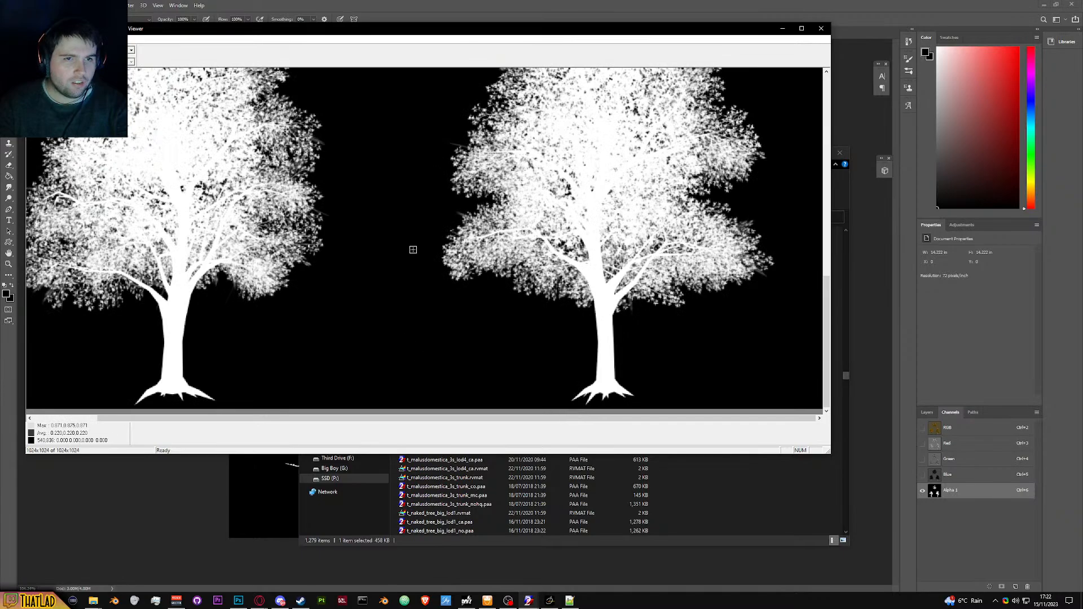
left_click(820, 28)
left_click(458, 29)
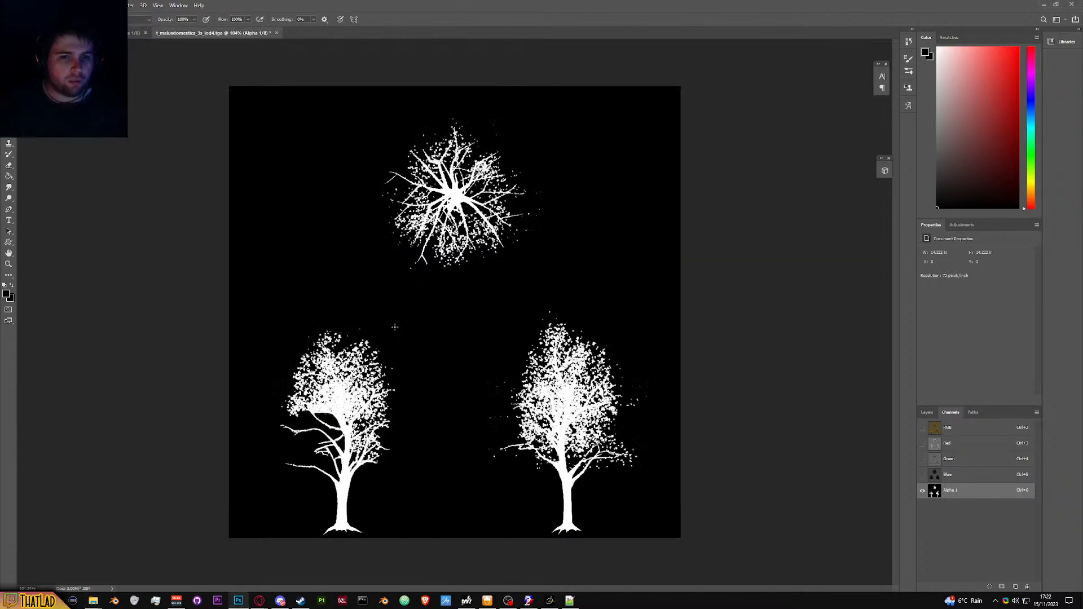
Step: Smooth the trunk's left edge just above the long limb's joint with a 2 px white brush, undoing the first stroke
scroll(338, 451, "up", 5)
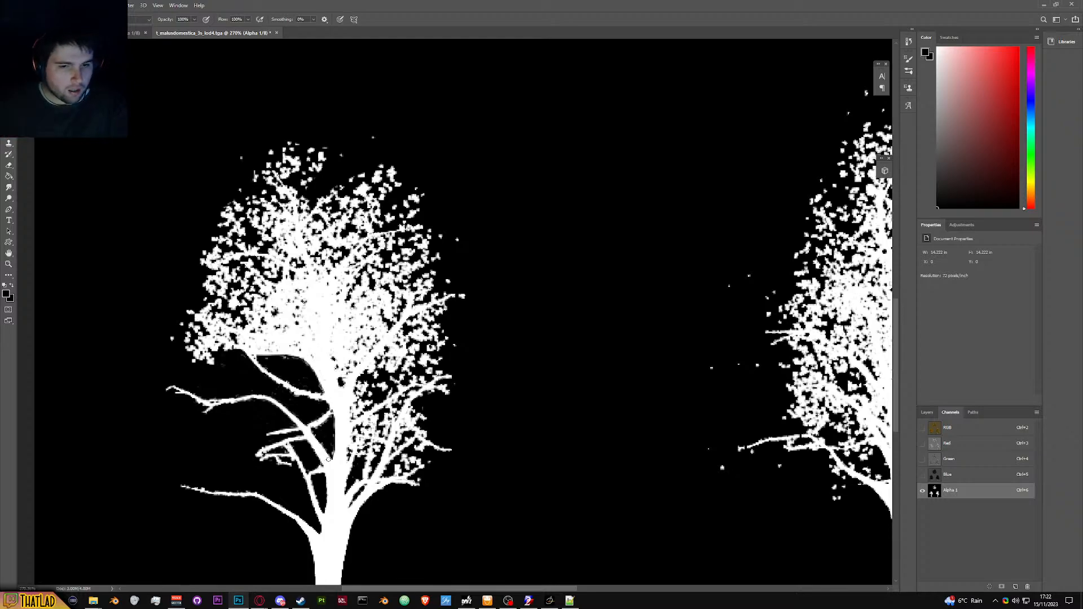
scroll(331, 459, "up", 1)
scroll(338, 446, "up", 3)
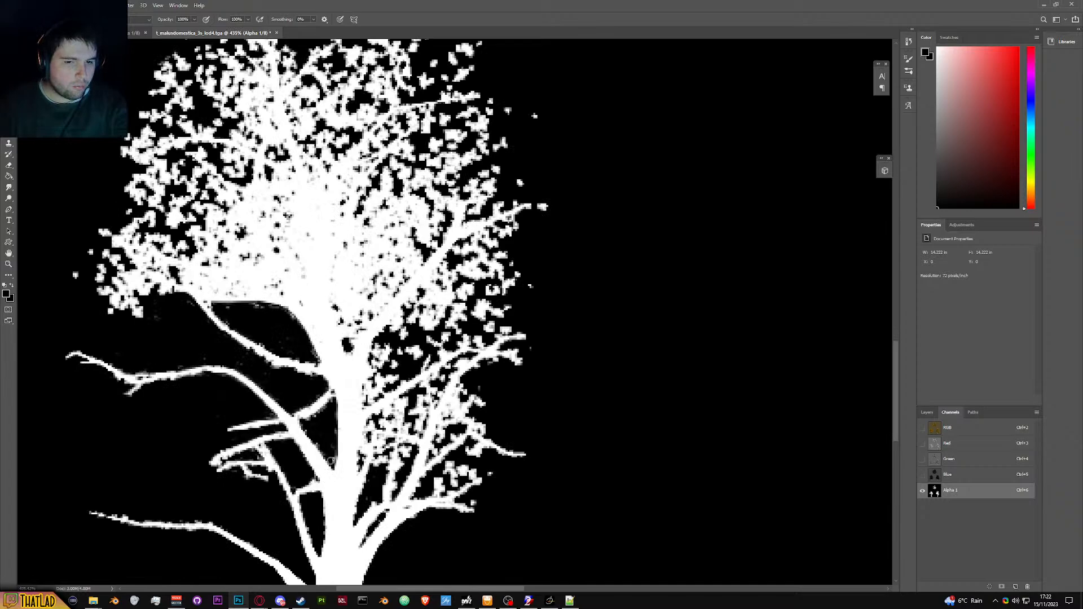
key("x")
right_click(332, 472, "alt")
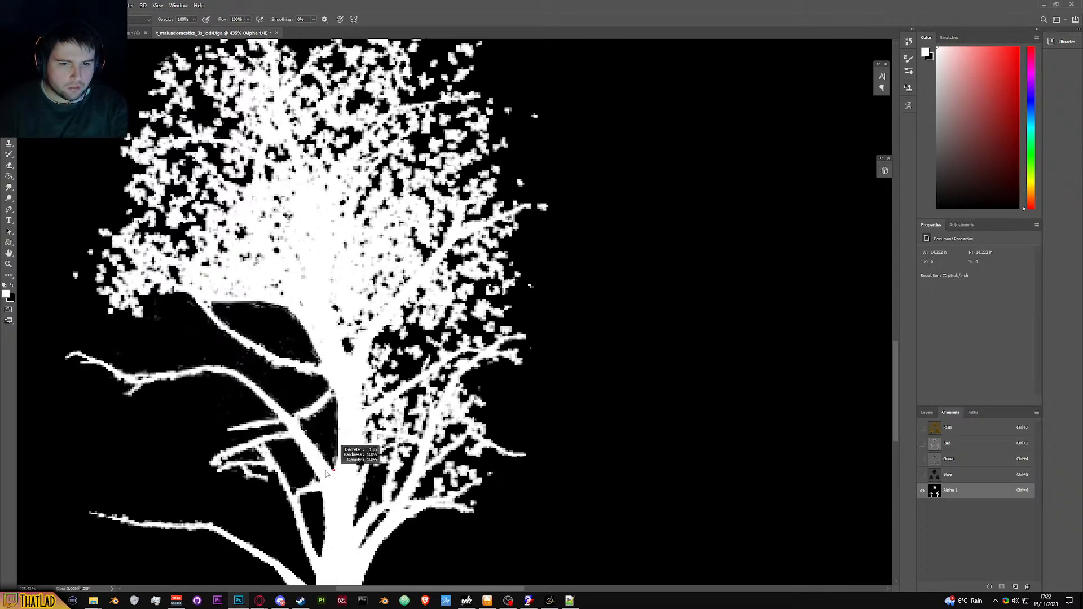
left_click_drag(332, 467, 336, 435)
key("ctrl+z")
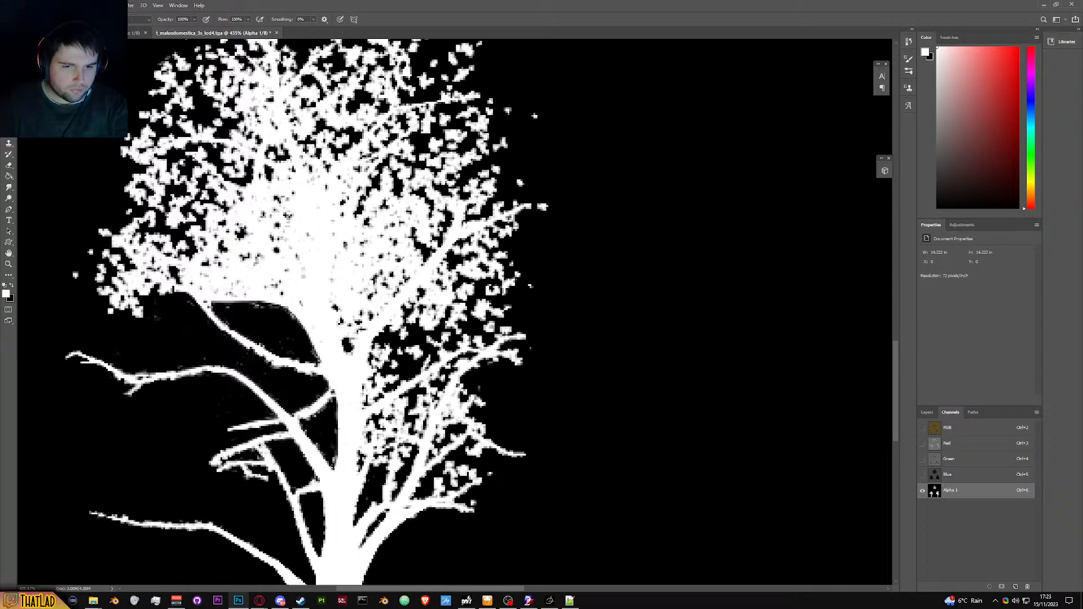
right_click(333, 451, "alt")
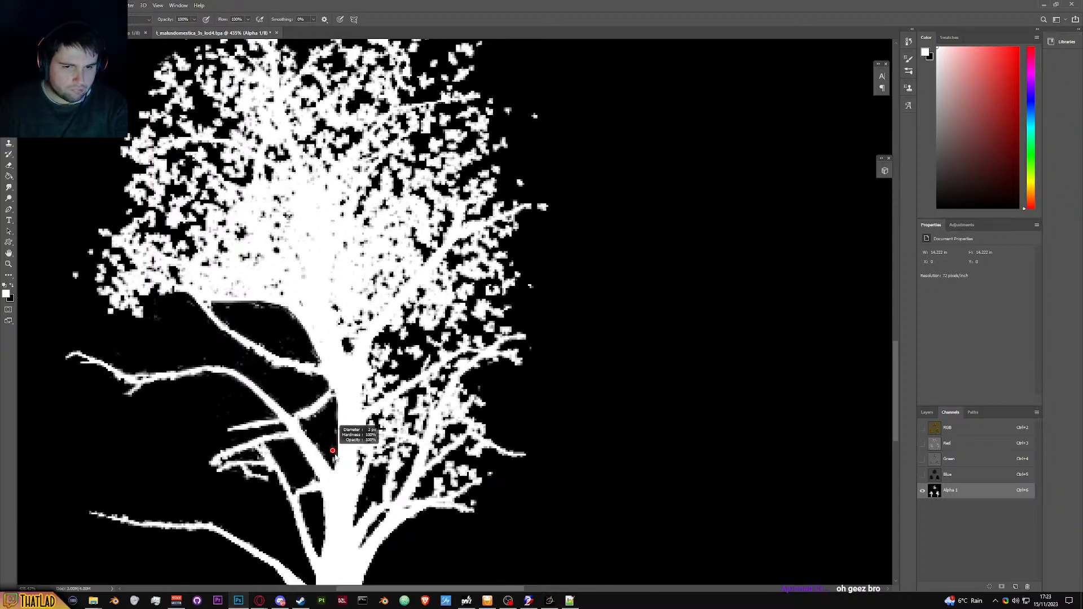
mouse_move(335, 454)
left_mouse_down()
mouse_move(335, 388)
mouse_move(332, 463)
left_mouse_up()
scroll(345, 462, "down", 3)
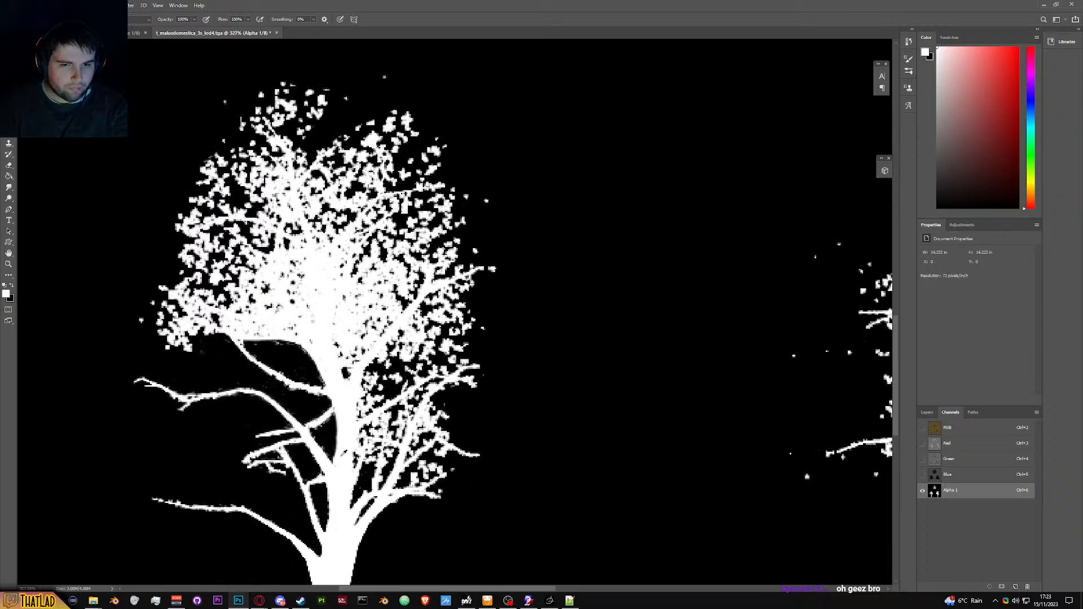
Step: Switch back to black and paint out the outer leaf cluster below the next branch on the tree's left side
scroll(304, 395, "up", 4)
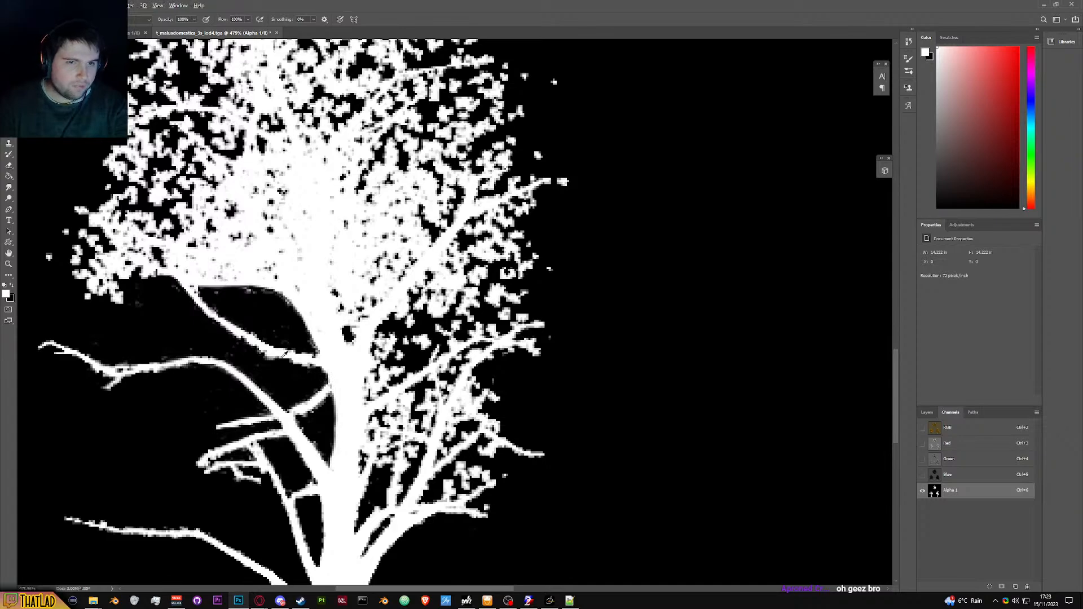
scroll(139, 297, "up", 2)
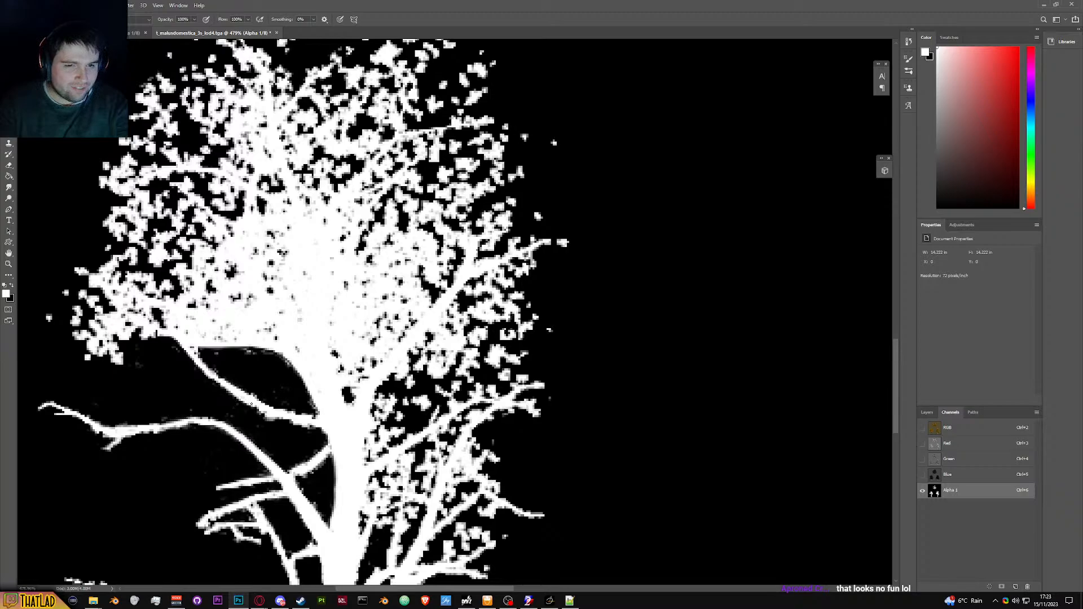
key("h")
left_click_drag(252, 516, 231, 402)
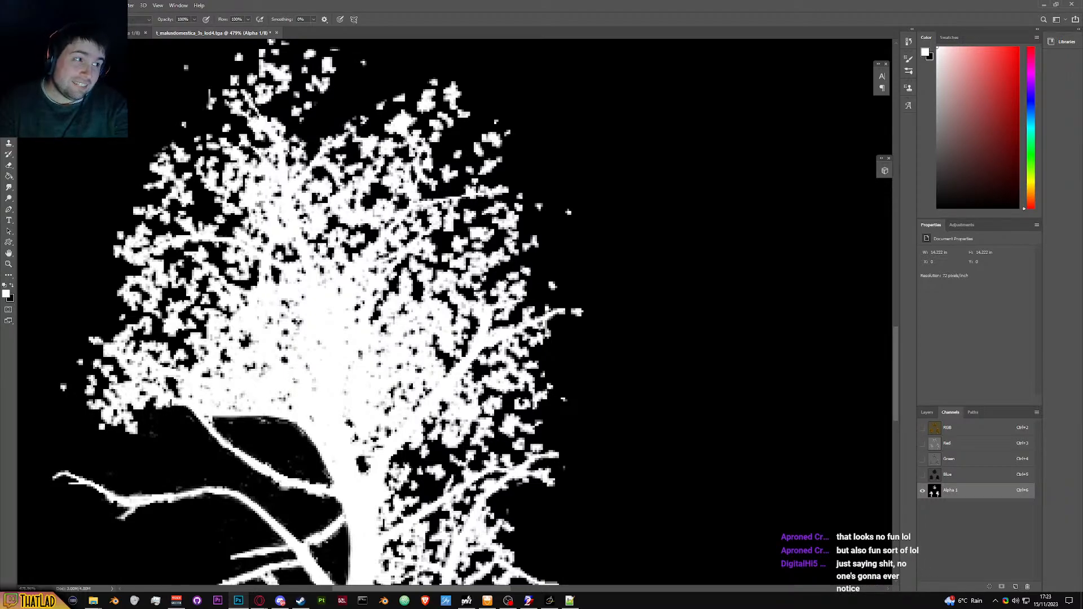
scroll(294, 380, "up", 1)
scroll(285, 259, "down", 2)
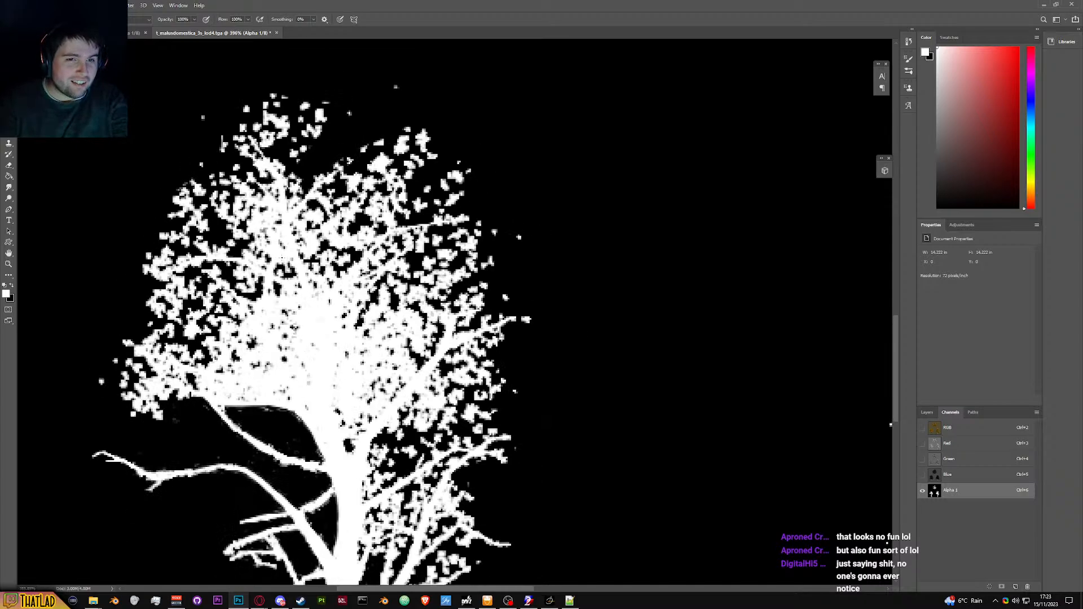
scroll(285, 255, "up", 3)
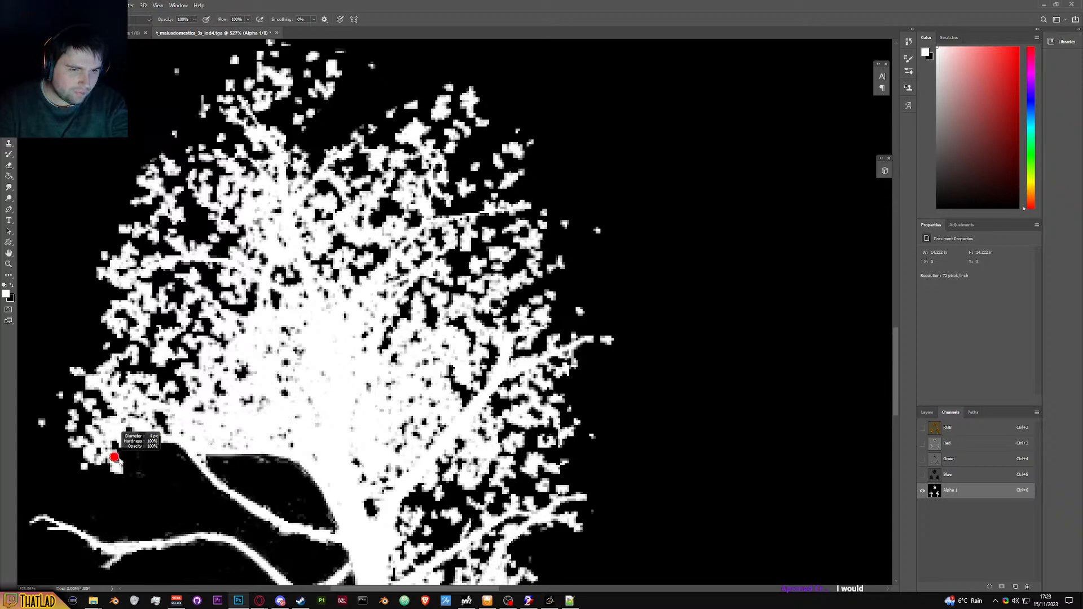
key("x")
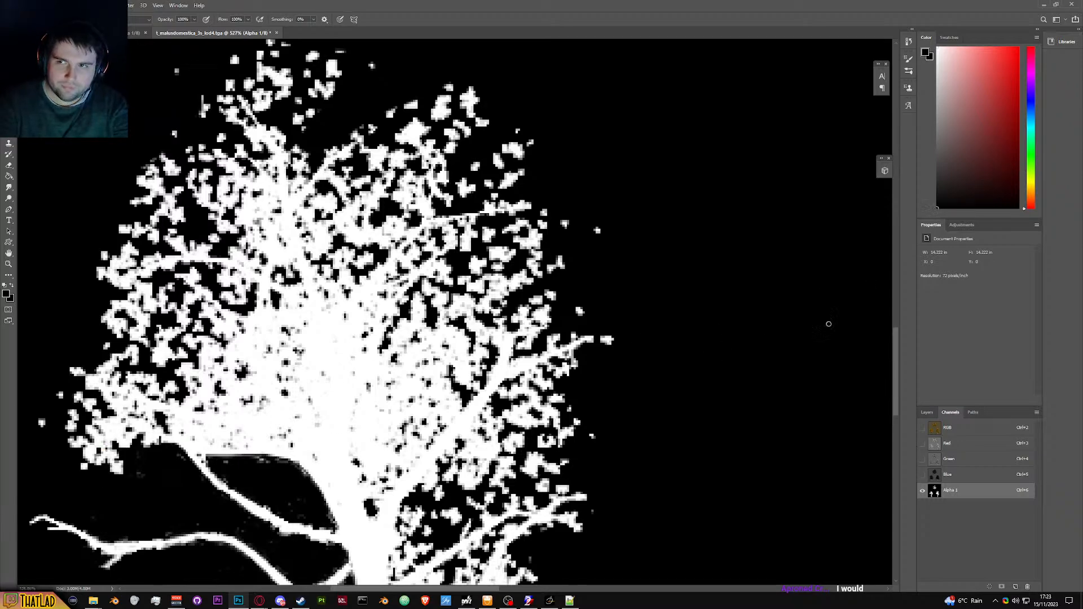
mouse_move(129, 468)
left_mouse_down()
mouse_move(62, 457)
mouse_move(30, 429)
mouse_move(124, 471)
mouse_move(90, 430)
mouse_move(117, 446)
mouse_move(143, 430)
mouse_move(63, 396)
mouse_move(142, 438)
left_mouse_up()
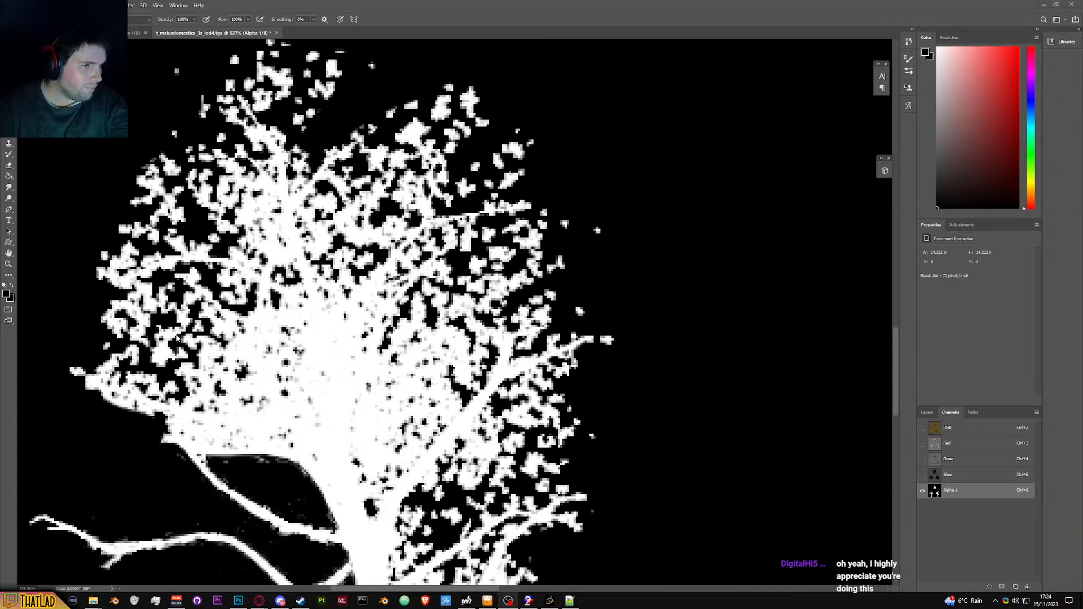
scroll(172, 357, "up", 1)
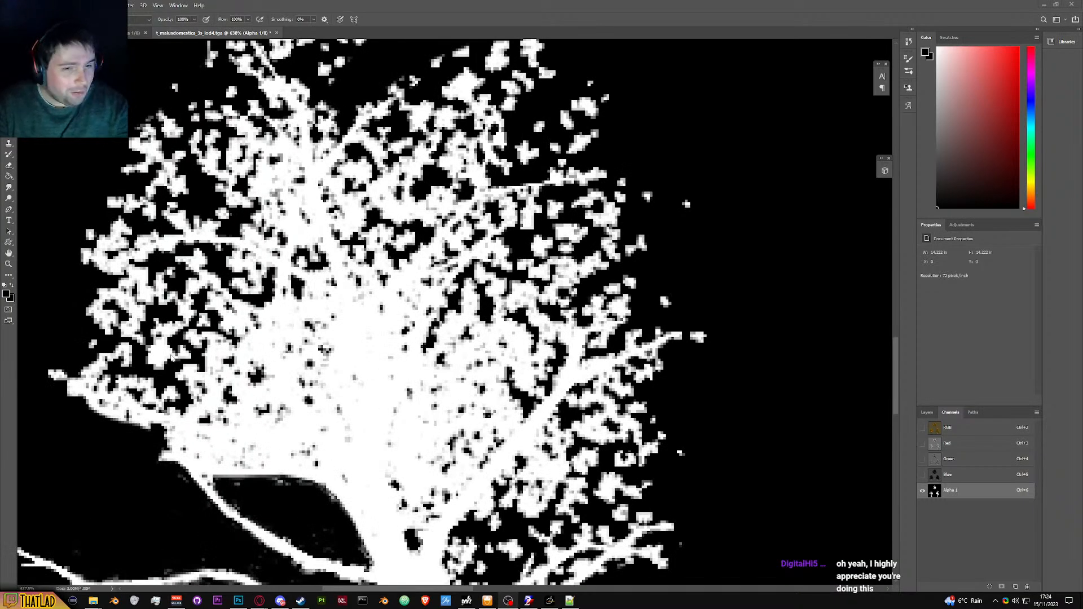
scroll(172, 357, "down", 1)
scroll(149, 390, "up", 2)
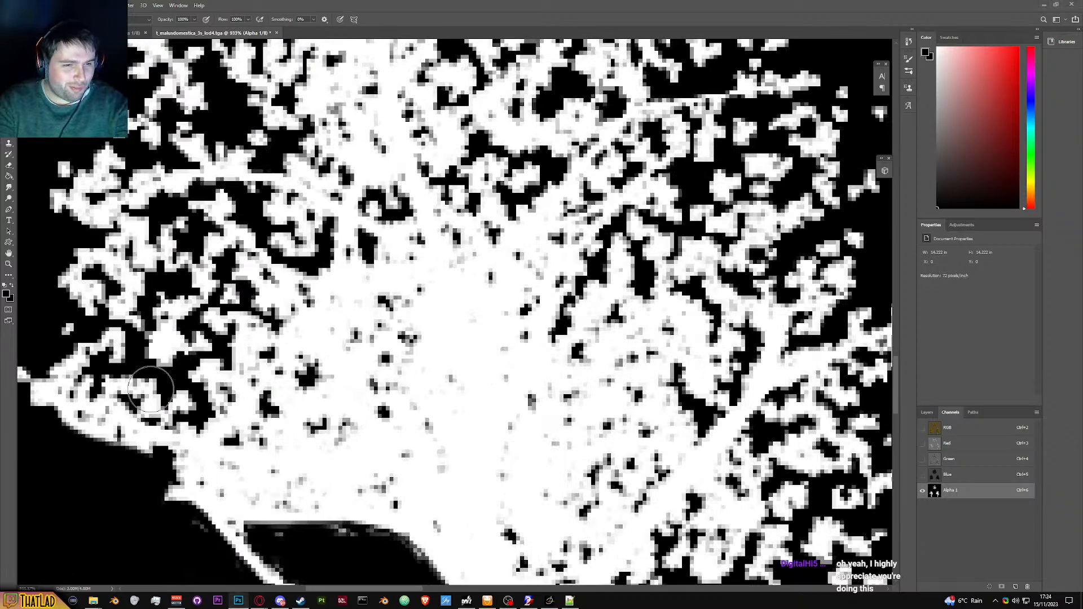
Step: Paint out the leaves between the lower left branch and the next branch above it in black, keeping both branches
scroll(147, 398, "down", 1)
scroll(146, 407, "up", 1)
scroll(145, 408, "up", 3)
scroll(146, 408, "down", 3)
scroll(147, 413, "left", 3)
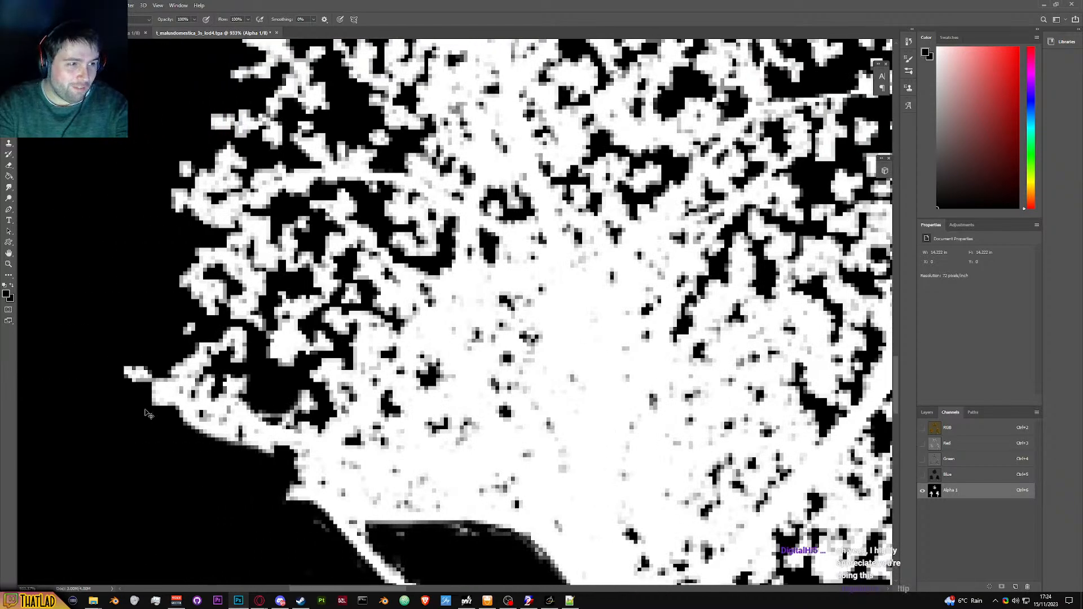
scroll(147, 413, "left", 1)
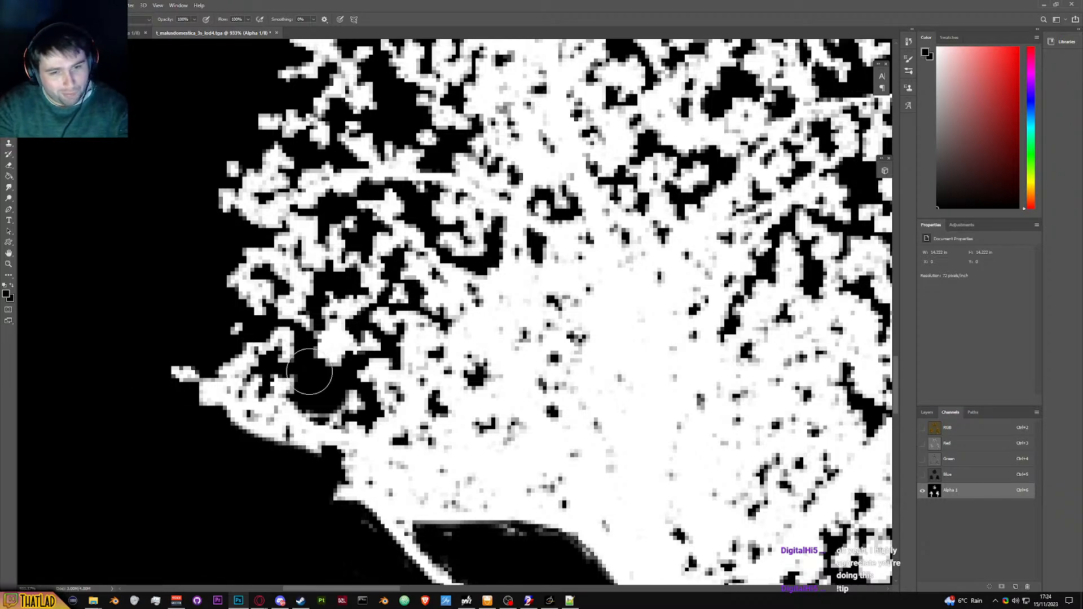
mouse_move(380, 241)
left_mouse_down()
mouse_move(411, 212)
mouse_move(421, 216)
mouse_move(372, 264)
mouse_move(333, 321)
mouse_move(336, 348)
mouse_move(322, 345)
mouse_move(299, 382)
mouse_move(274, 386)
mouse_move(300, 357)
mouse_move(292, 348)
mouse_move(316, 282)
mouse_move(361, 240)
mouse_move(321, 210)
mouse_move(200, 225)
mouse_move(322, 298)
mouse_move(292, 293)
mouse_move(207, 322)
left_mouse_up()
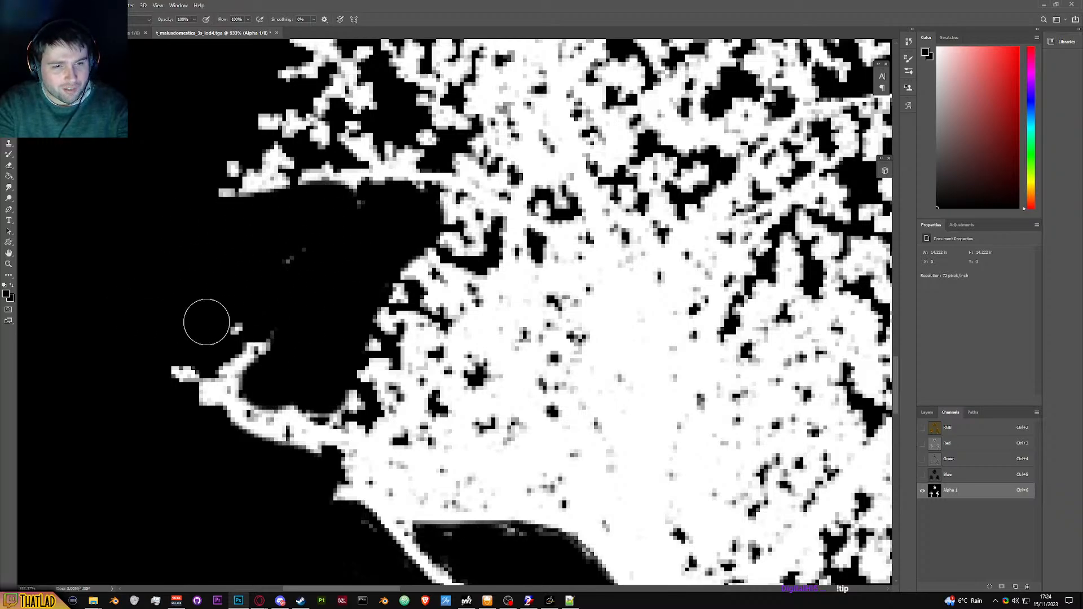
Step: Paint out the leaf clusters above and below the upper left branch and around the crown's upper left edge, baring its branches
scroll(207, 322, "down", 5)
scroll(333, 305, "up", 3)
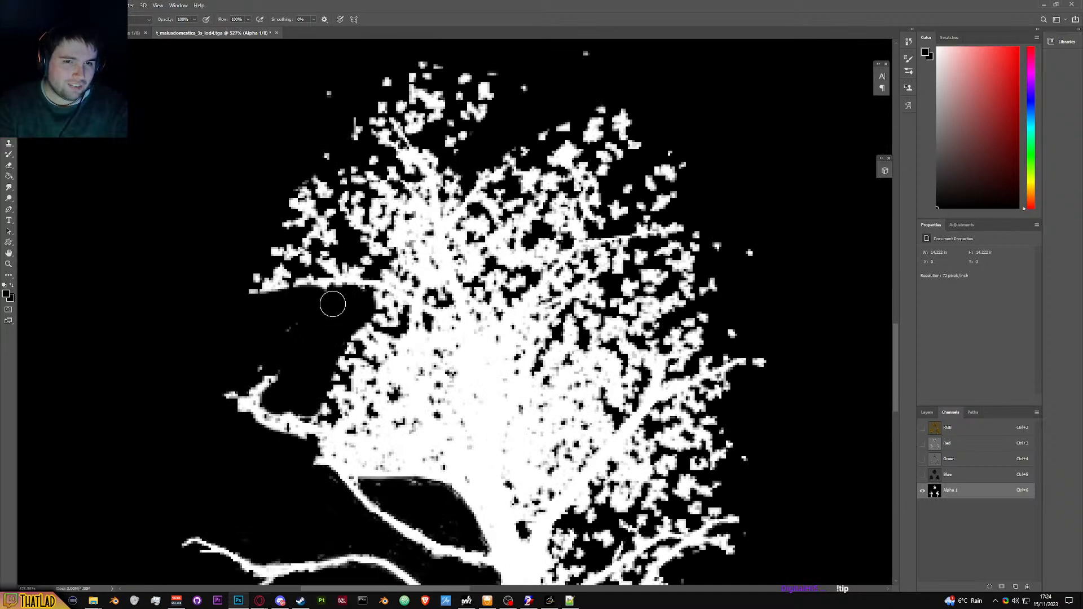
scroll(302, 310, "up", 2)
mouse_move(308, 291)
left_mouse_down()
mouse_move(275, 259)
mouse_move(315, 257)
mouse_move(316, 282)
mouse_move(286, 286)
mouse_move(335, 288)
mouse_move(260, 316)
mouse_move(300, 306)
mouse_move(258, 333)
mouse_move(282, 371)
mouse_move(258, 367)
mouse_move(245, 339)
mouse_move(244, 360)
mouse_move(273, 349)
mouse_move(319, 275)
mouse_move(309, 230)
mouse_move(353, 164)
mouse_move(331, 134)
mouse_move(596, 112)
mouse_move(560, 111)
mouse_move(487, 135)
mouse_move(458, 174)
mouse_move(422, 154)
mouse_move(418, 183)
mouse_move(449, 154)
mouse_move(481, 187)
mouse_move(467, 204)
mouse_move(474, 141)
mouse_move(567, 139)
mouse_move(392, 167)
mouse_move(367, 148)
mouse_move(406, 150)
mouse_move(374, 157)
mouse_move(387, 225)
mouse_move(355, 227)
mouse_move(369, 238)
mouse_move(345, 250)
left_mouse_up()
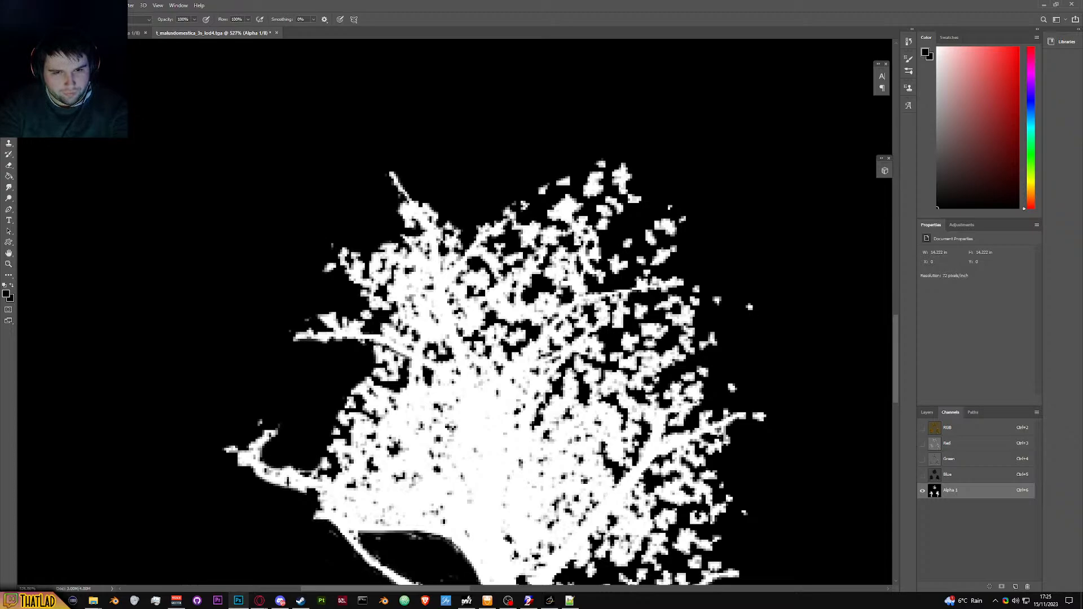
mouse_move(401, 372)
left_mouse_down()
mouse_move(402, 359)
mouse_move(385, 362)
mouse_move(381, 377)
mouse_move(371, 353)
mouse_move(392, 357)
mouse_move(378, 350)
mouse_move(397, 372)
mouse_move(391, 380)
left_mouse_up()
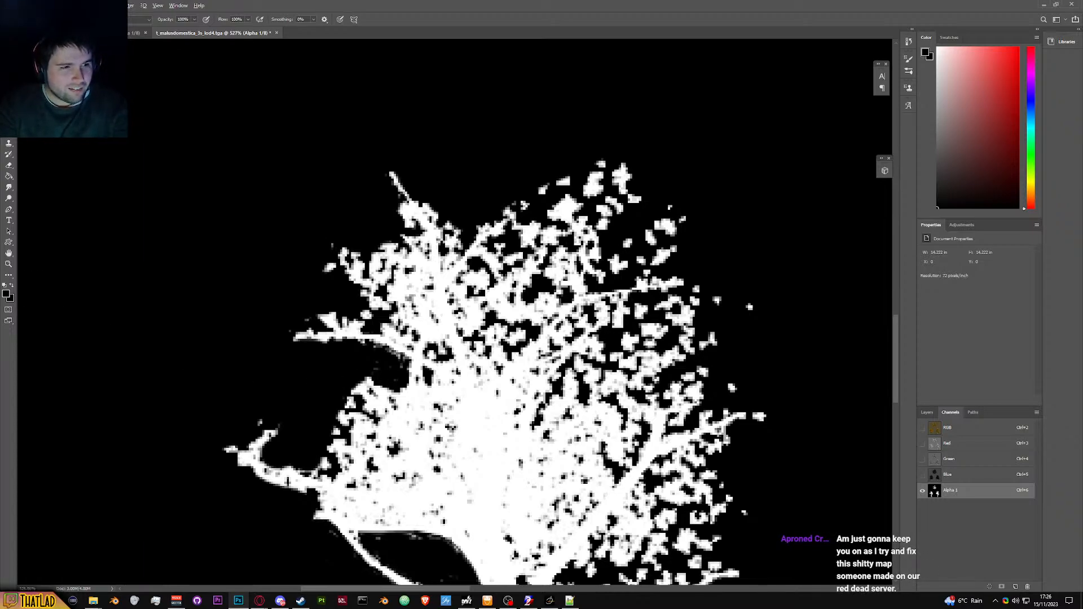
mouse_move(367, 322)
left_mouse_down()
mouse_move(319, 316)
mouse_move(319, 326)
mouse_move(298, 329)
mouse_move(374, 313)
mouse_move(344, 261)
mouse_move(319, 251)
mouse_move(357, 256)
mouse_move(337, 285)
left_mouse_up()
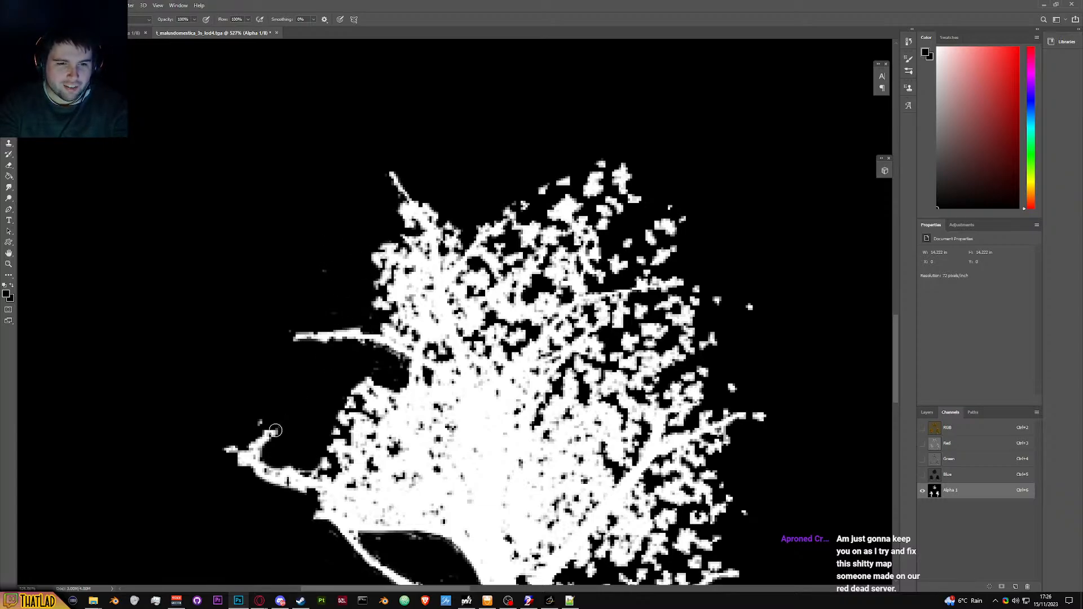
Step: Trace a thin black outline along the main trunk and the right fork around the leaves between them, undoing the stray stroke
scroll(411, 500, "down", 5)
scroll(414, 500, "up", 4)
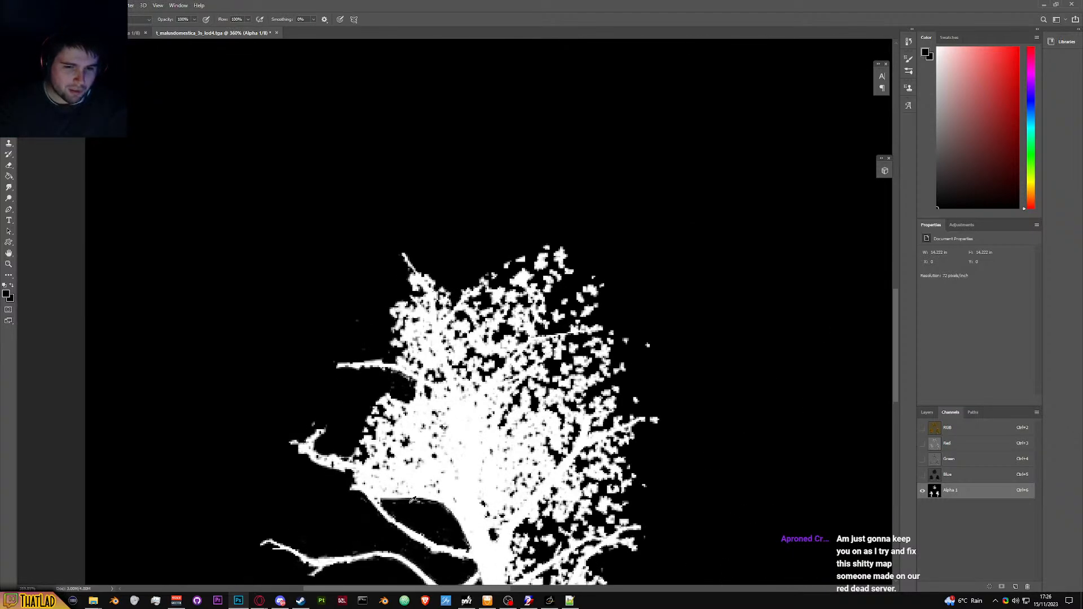
scroll(414, 500, "up", 4)
scroll(366, 475, "down", 6)
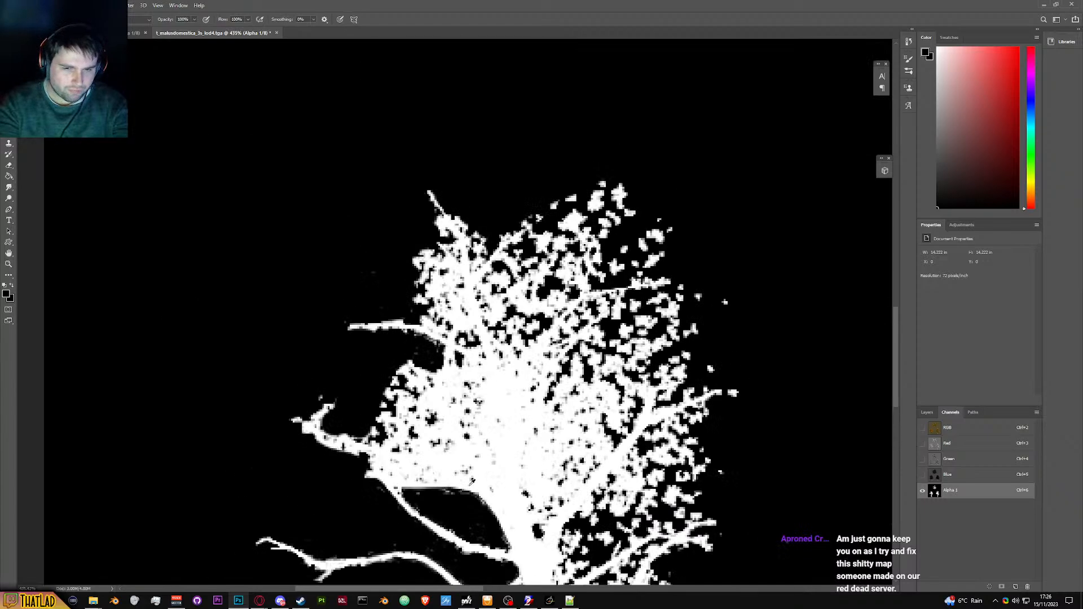
scroll(510, 415, "down", 2)
scroll(511, 413, "up", 4)
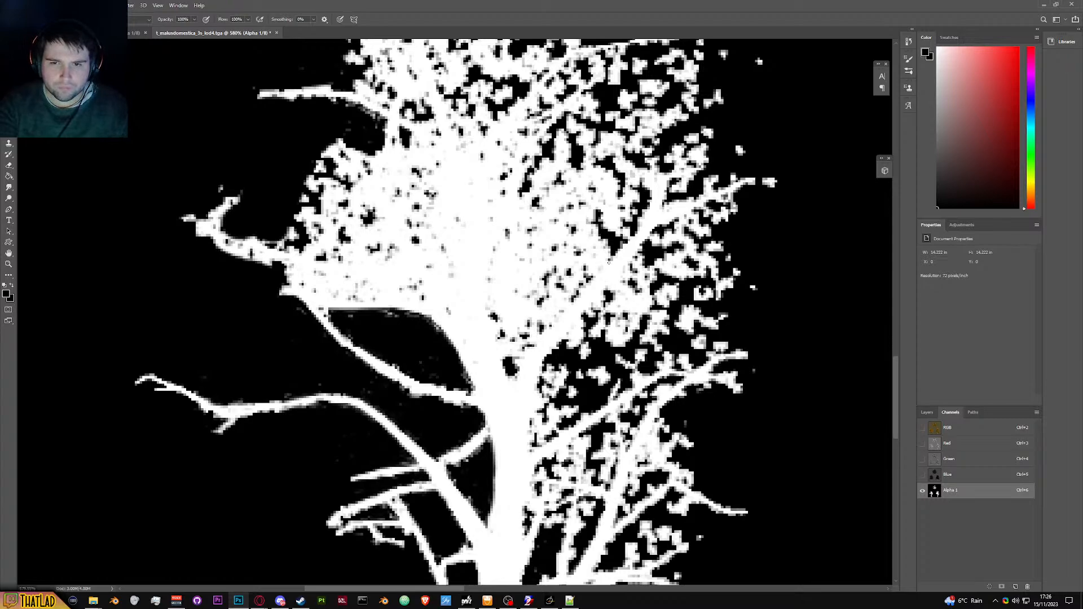
mouse_move(606, 262)
left_mouse_down()
mouse_move(513, 380)
mouse_move(488, 313)
mouse_move(488, 273)
mouse_move(536, 188)
mouse_move(532, 197)
mouse_move(558, 172)
mouse_move(557, 192)
mouse_move(540, 193)
mouse_move(562, 167)
left_mouse_up()
key("ctrl+z")
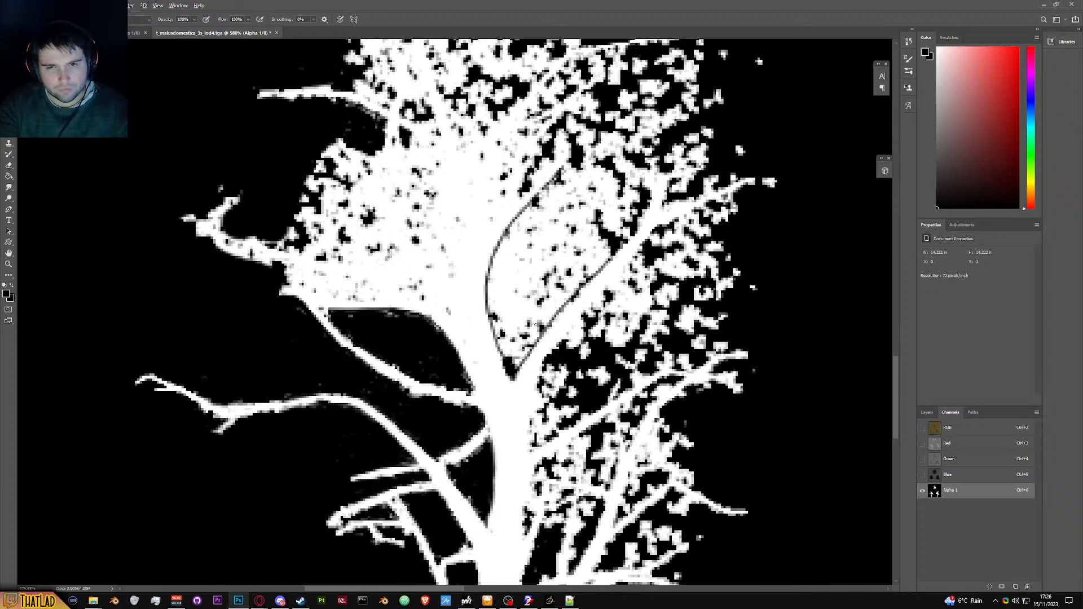
Step: Fill the outlined area between the trunk and the right fork with black to remove its leaves
left_click_drag(533, 293, 557, 291)
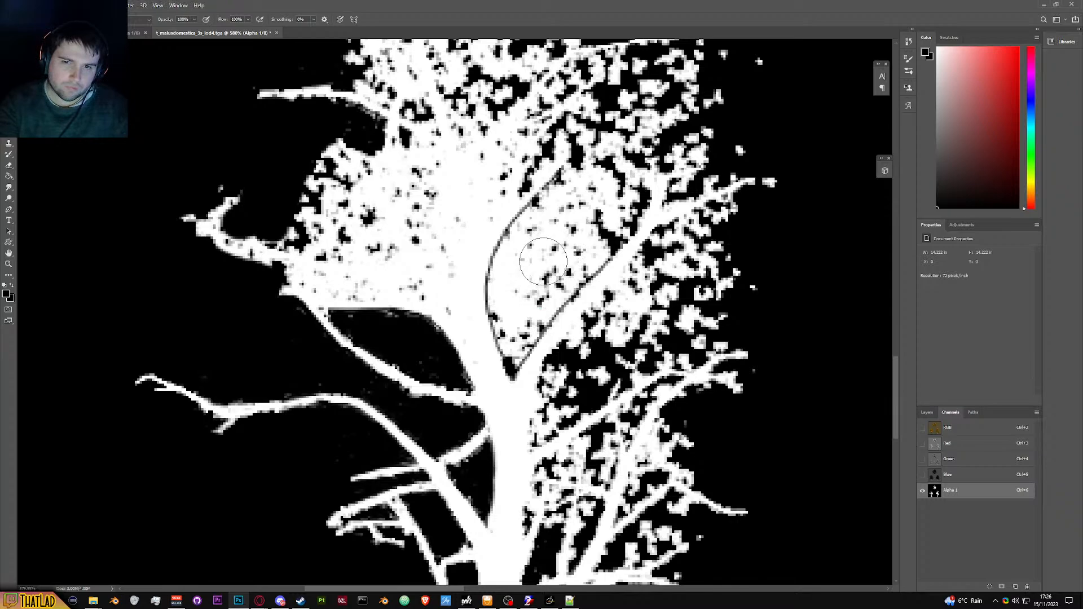
mouse_move(586, 199)
left_mouse_down()
mouse_move(579, 254)
mouse_move(593, 243)
mouse_move(552, 285)
mouse_move(518, 359)
mouse_move(494, 318)
mouse_move(499, 260)
mouse_move(573, 170)
left_mouse_up()
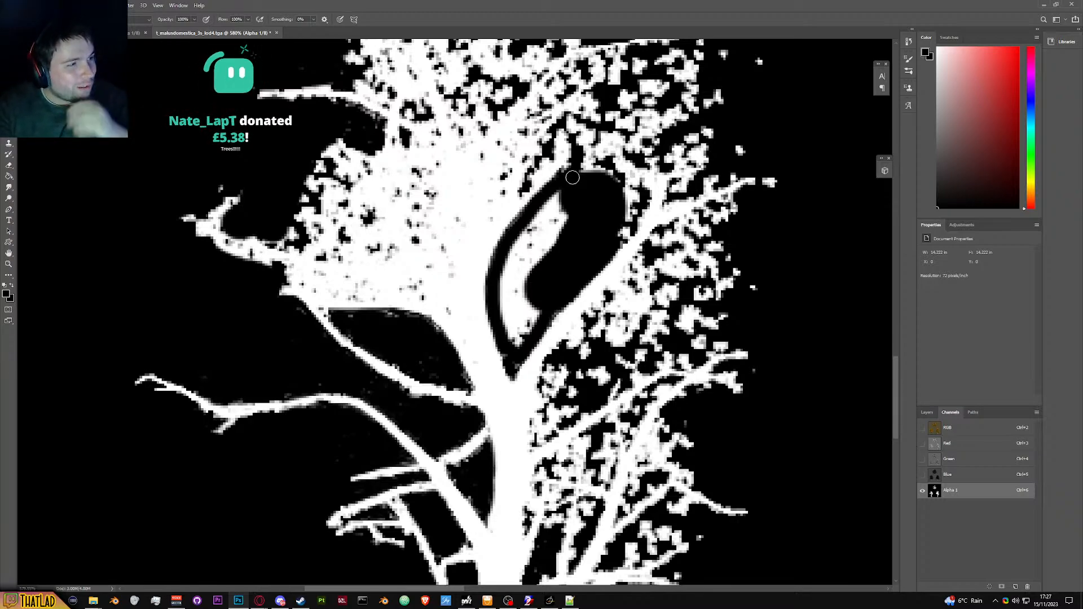
mouse_move(560, 174)
left_mouse_down()
mouse_move(547, 219)
mouse_move(555, 197)
mouse_move(548, 228)
mouse_move(561, 231)
mouse_move(549, 205)
mouse_move(537, 229)
mouse_move(560, 237)
mouse_move(520, 239)
mouse_move(515, 267)
mouse_move(539, 272)
mouse_move(517, 284)
left_mouse_up()
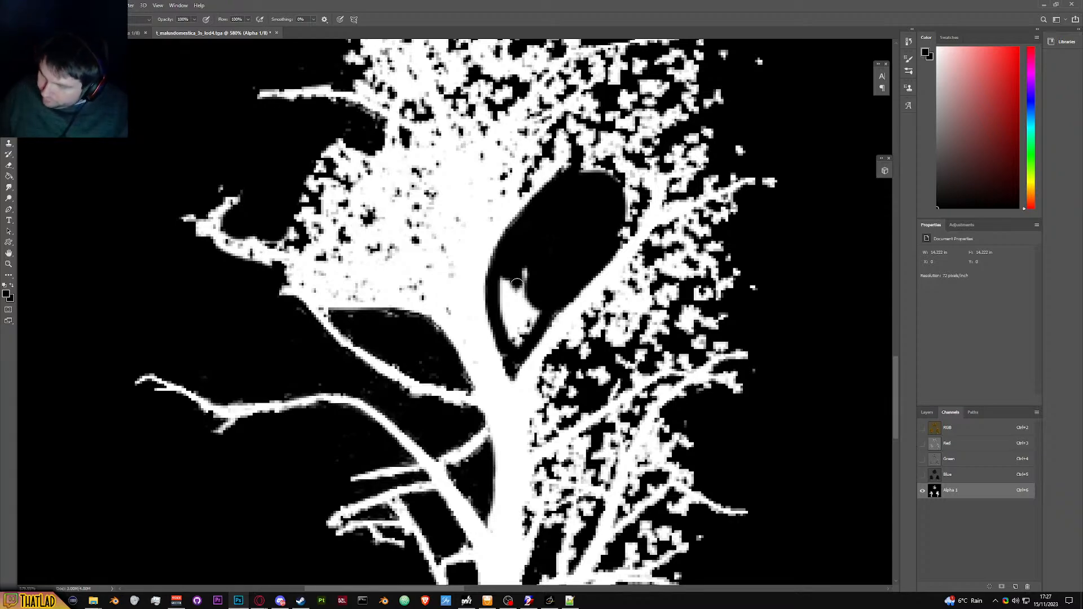
mouse_move(516, 272)
left_mouse_down()
mouse_move(528, 262)
mouse_move(522, 342)
mouse_move(507, 307)
mouse_move(523, 324)
mouse_move(510, 331)
left_mouse_up()
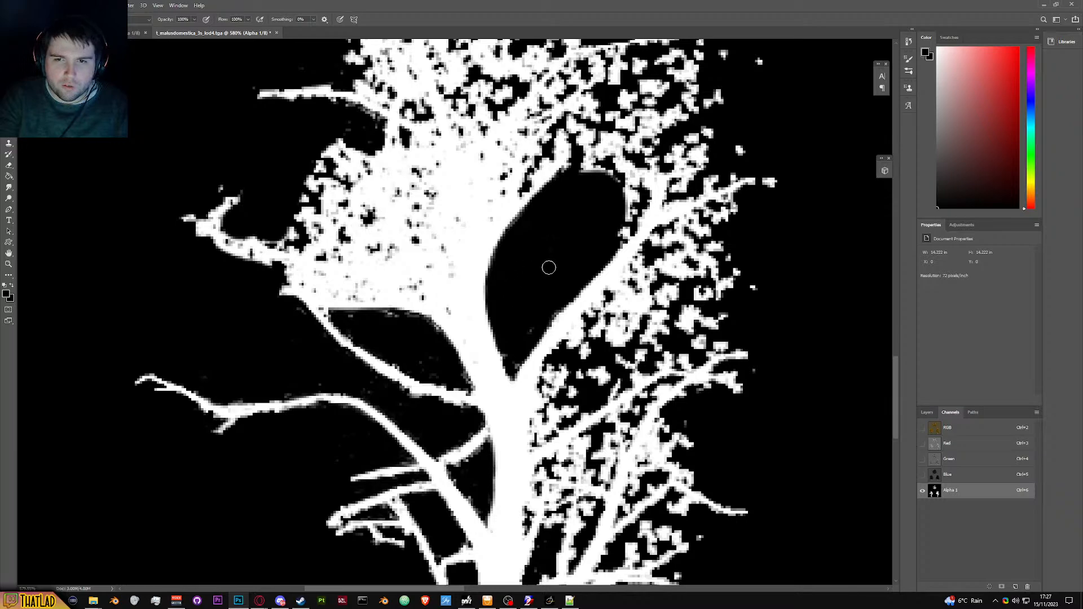
mouse_move(616, 189)
left_mouse_down()
mouse_move(629, 219)
mouse_move(616, 245)
left_mouse_up()
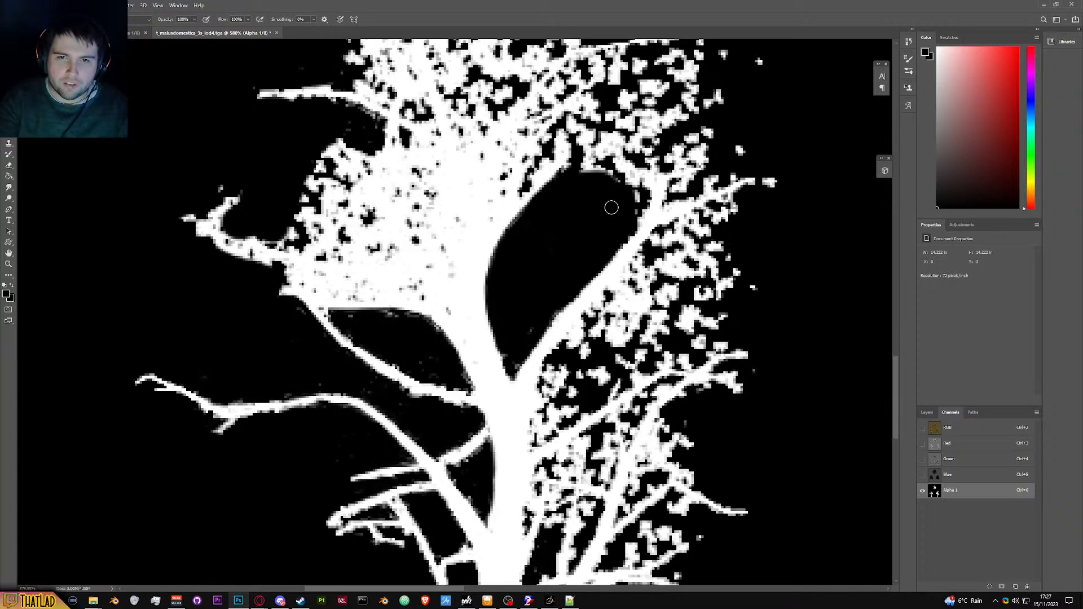
Step: Try a black stroke along the lower left branch near its tip, and undo it
scroll(494, 329, "down", 5)
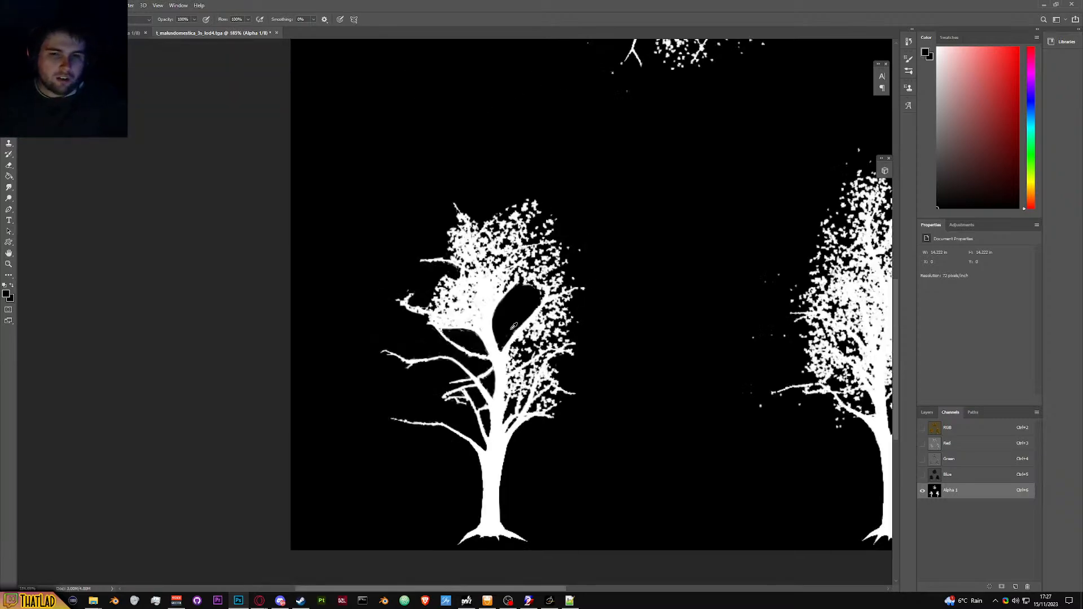
scroll(514, 322, "up", 3)
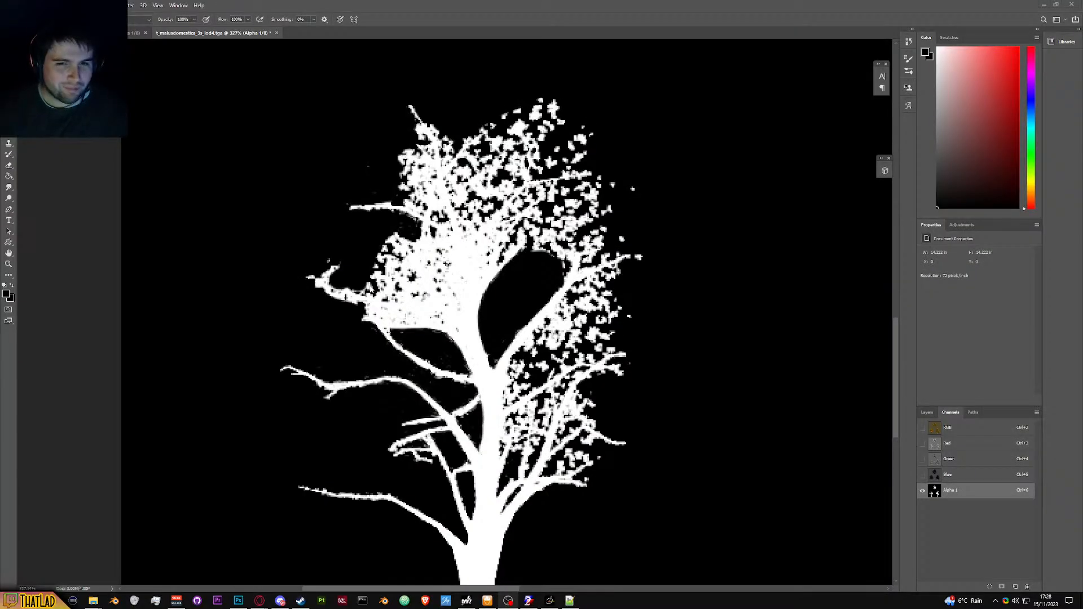
scroll(349, 305, "up", 5)
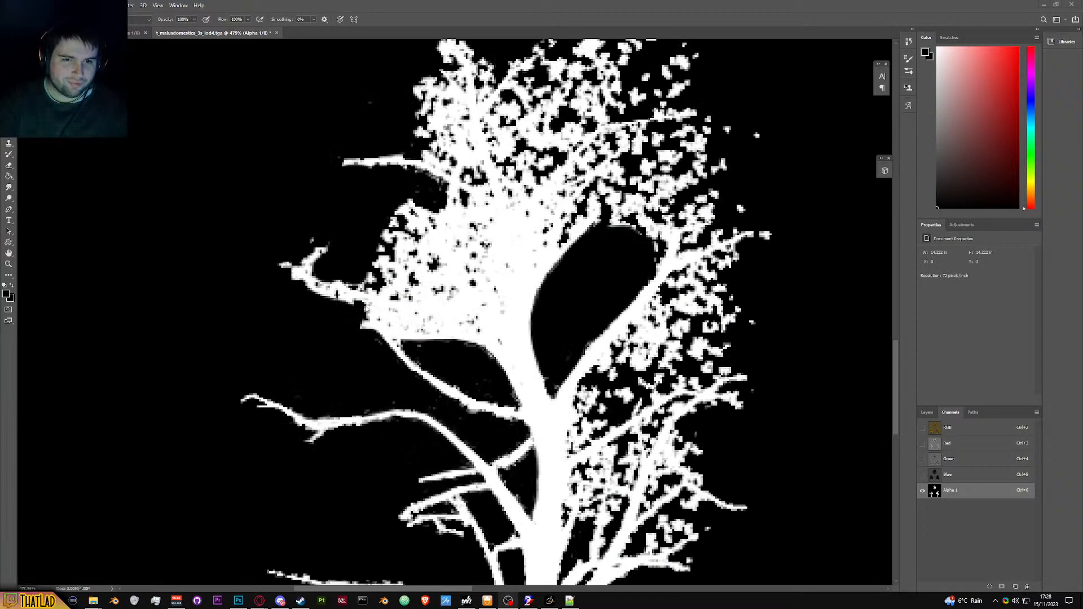
left_click_drag(349, 305, 316, 295)
key("ctrl+z")
scroll(295, 266, "down", 3)
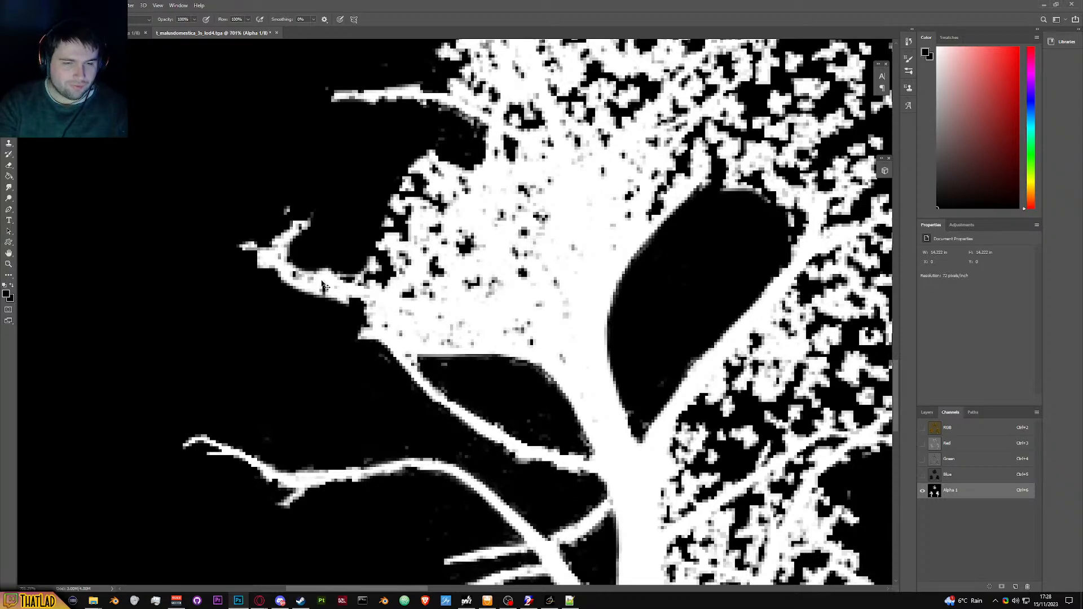
scroll(316, 287, "down", 4)
scroll(338, 303, "up", 5)
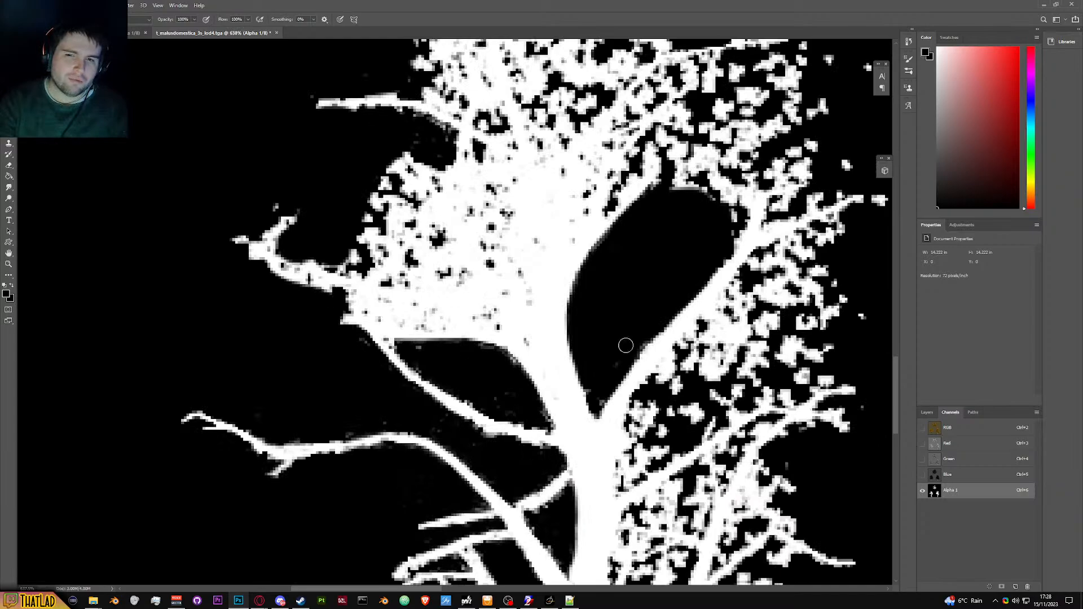
Step: Show the RGB channels together with Alpha 1 to compare the branches, and return to Alpha 1 alone
left_click(922, 428)
left_click(922, 428)
key("x")
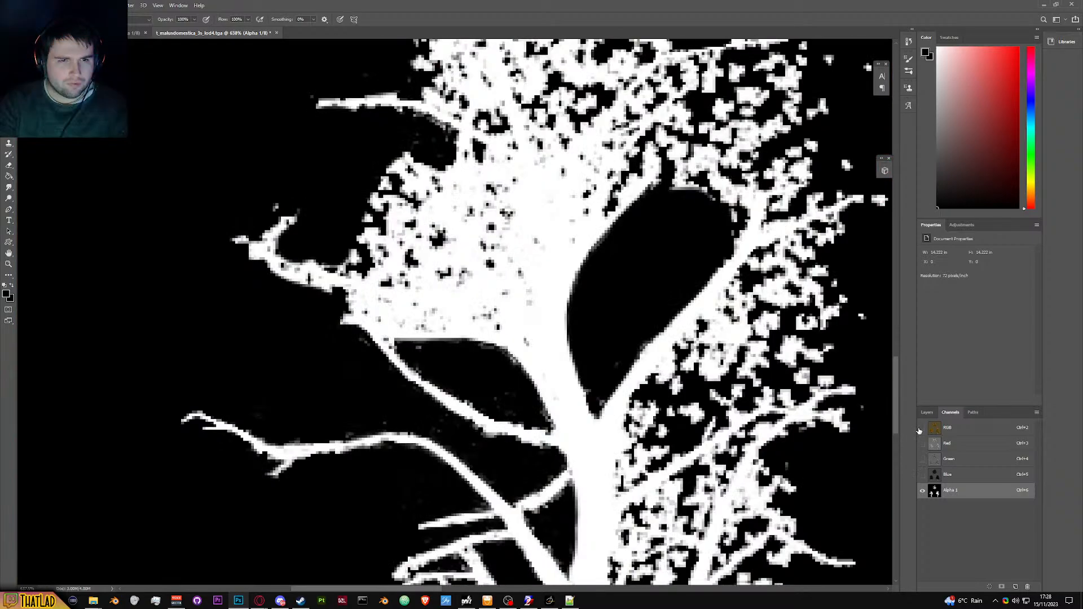
Step: Draw a thin black line from the trunk below the upper left branch down to the lower left branch, through the leaves
scroll(429, 332, "down", 2)
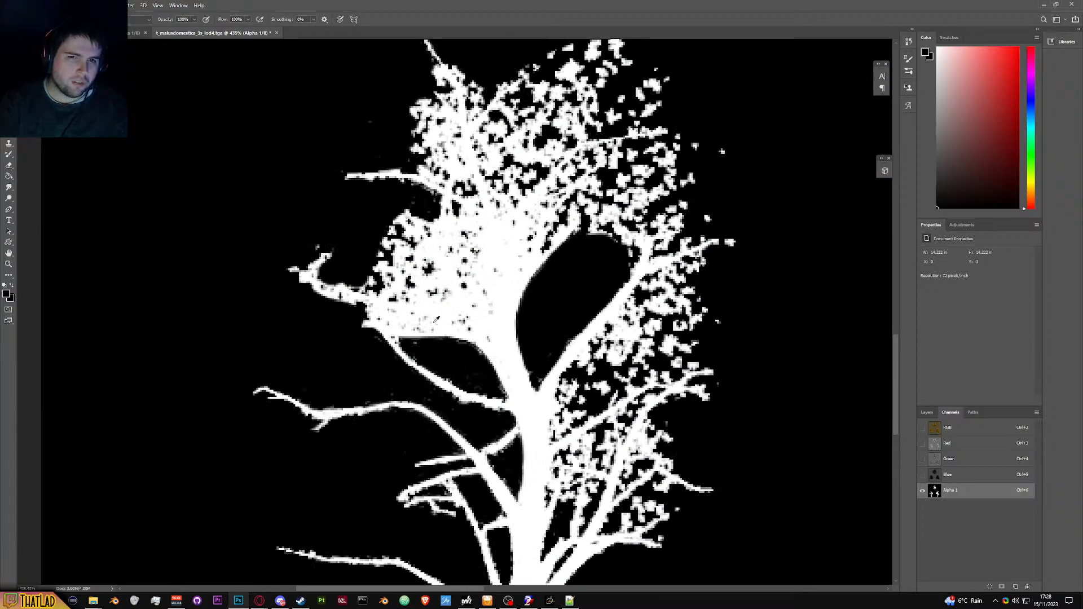
scroll(420, 217, "up", 2)
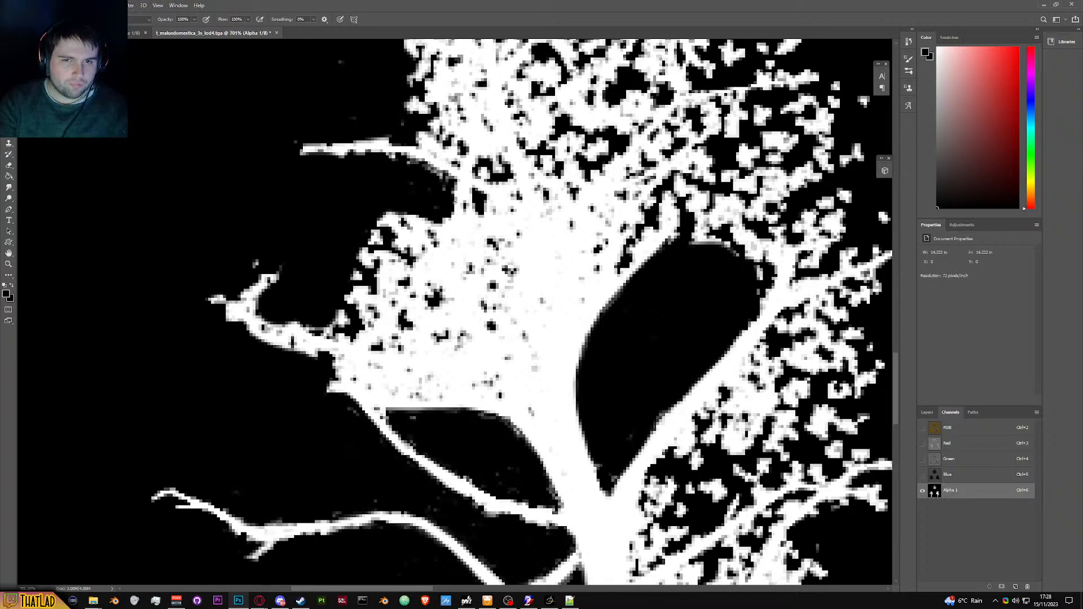
left_click_drag(452, 205, 447, 247)
mouse_move(389, 312)
left_mouse_down()
mouse_move(445, 256)
mouse_move(453, 220)
mouse_move(435, 264)
mouse_move(357, 338)
mouse_move(282, 330)
mouse_move(260, 314)
mouse_move(345, 343)
mouse_move(288, 326)
left_mouse_up()
mouse_move(307, 330)
left_mouse_down()
mouse_move(350, 326)
mouse_move(352, 286)
mouse_move(381, 218)
mouse_move(366, 264)
mouse_move(403, 210)
mouse_move(399, 244)
mouse_move(422, 239)
left_mouse_up()
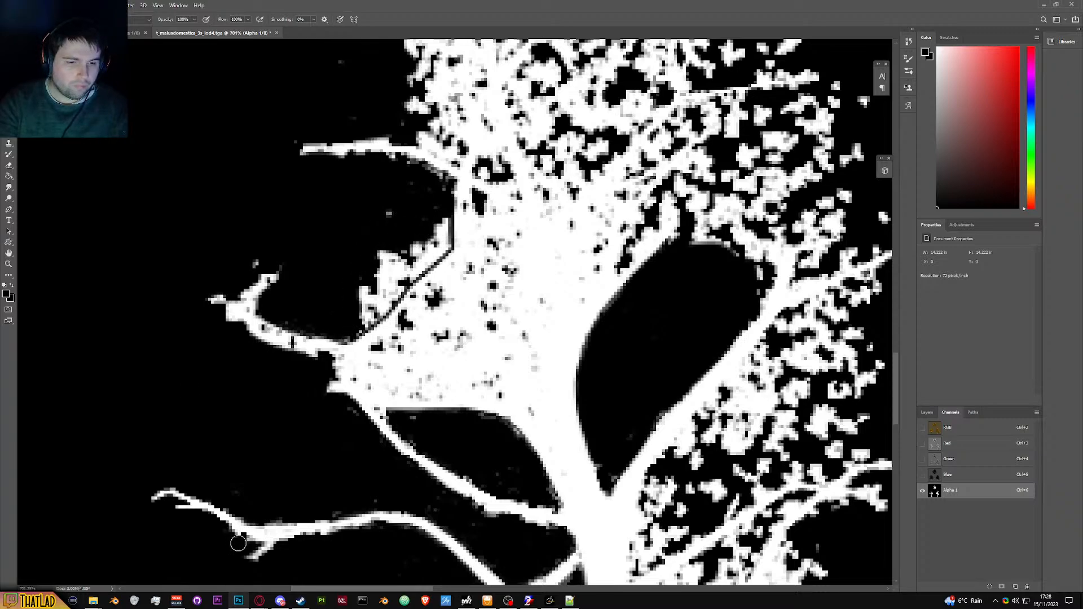
mouse_move(259, 599)
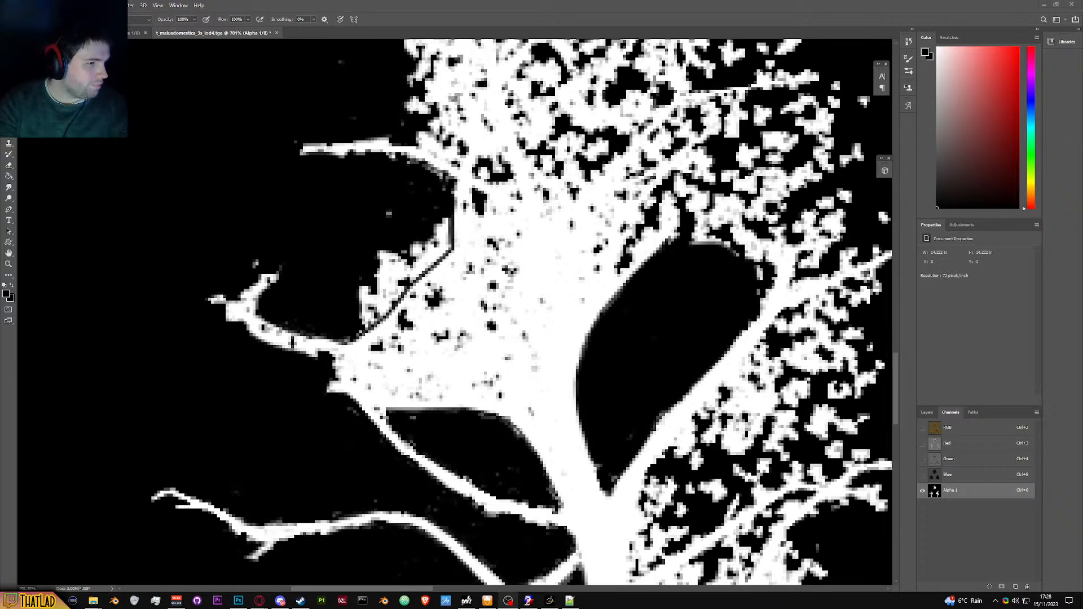
Step: Paint out the leaves outside the black line and the small twig at the lower left branch's outer tip
left_click(383, 260)
mouse_move(384, 222)
left_mouse_down()
mouse_move(432, 211)
mouse_move(436, 233)
mouse_move(444, 223)
mouse_move(436, 249)
mouse_move(408, 269)
mouse_move(414, 246)
mouse_move(390, 250)
mouse_move(389, 272)
mouse_move(358, 314)
mouse_move(365, 279)
mouse_move(357, 325)
mouse_move(426, 258)
mouse_move(363, 322)
left_mouse_up()
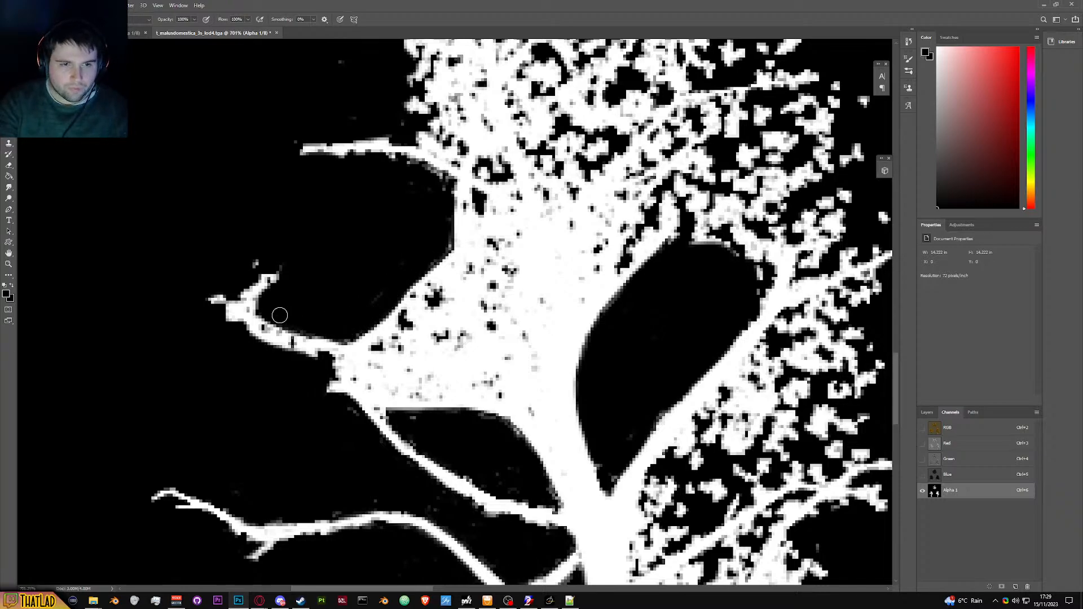
left_click_drag(203, 292, 219, 306)
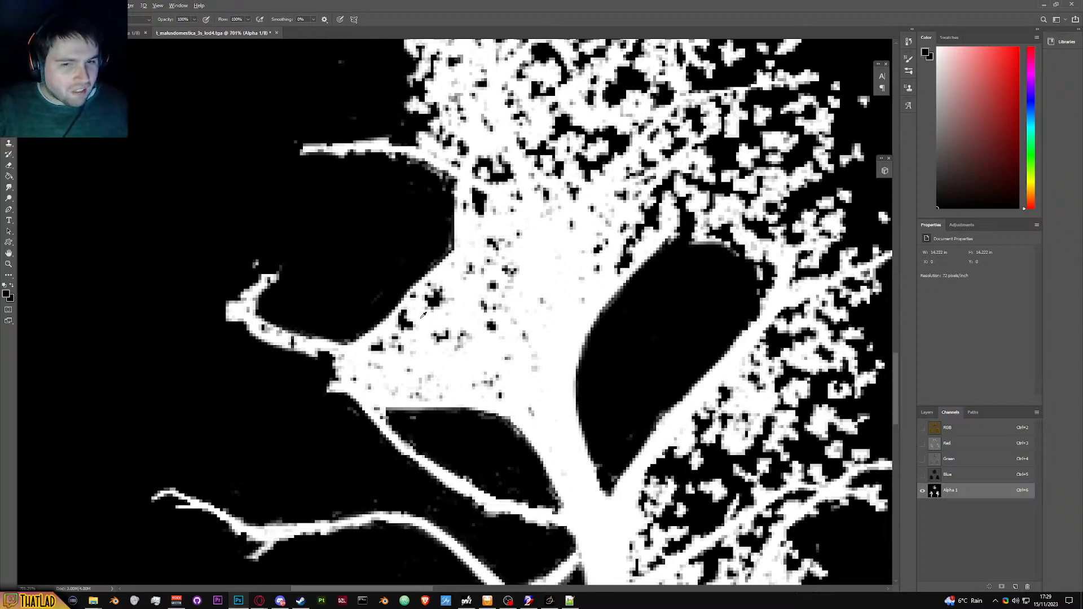
Step: Examine the crown's remaining leaf areas and cleared branches at several zoom levels
scroll(424, 315, "up", 2)
scroll(424, 339, "down", 4)
scroll(426, 355, "up", 5)
scroll(427, 366, "down", 5)
scroll(505, 312, "up", 2)
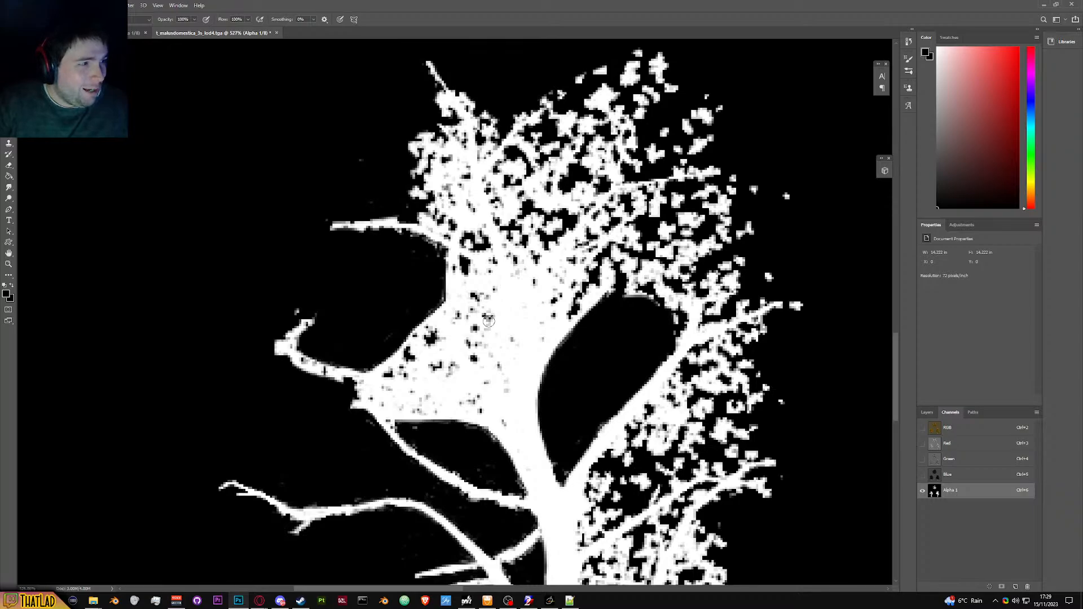
scroll(390, 414, "down", 4)
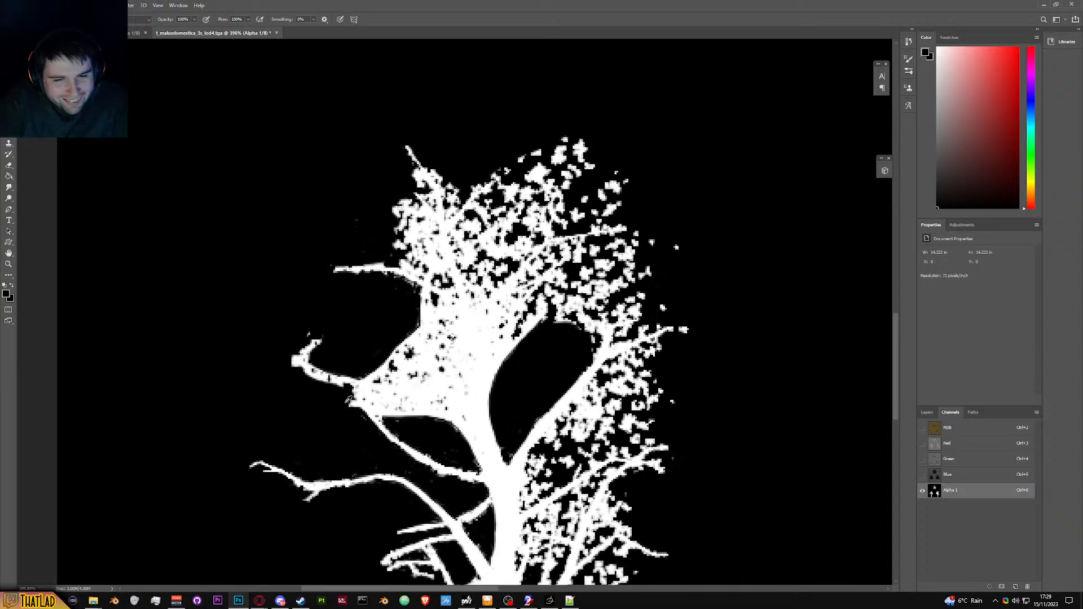
scroll(404, 416, "down", 1)
scroll(405, 418, "up", 6)
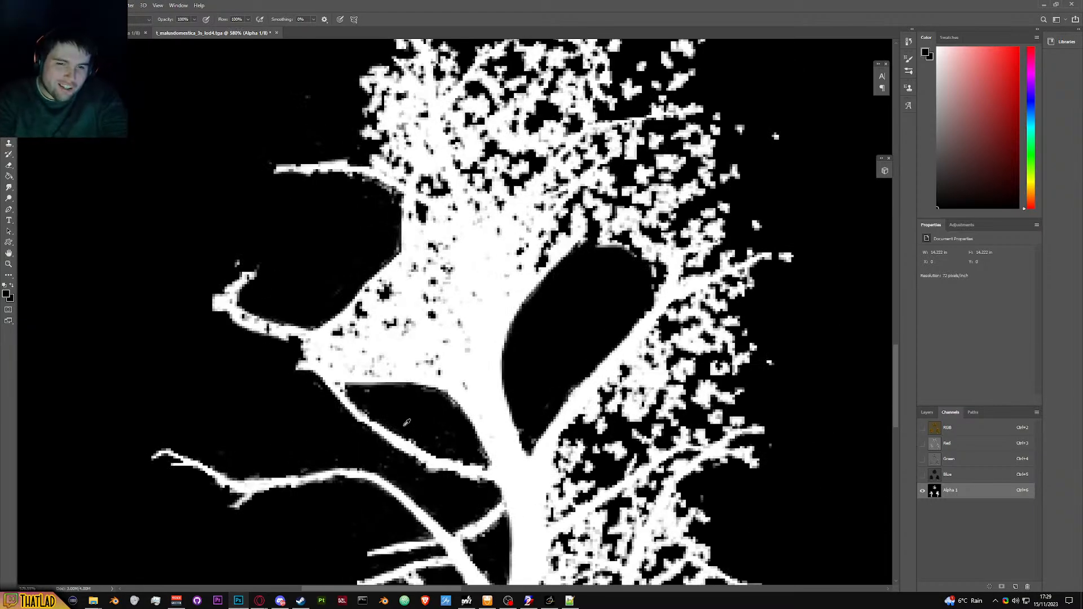
scroll(408, 418, "down", 4)
scroll(408, 418, "up", 3)
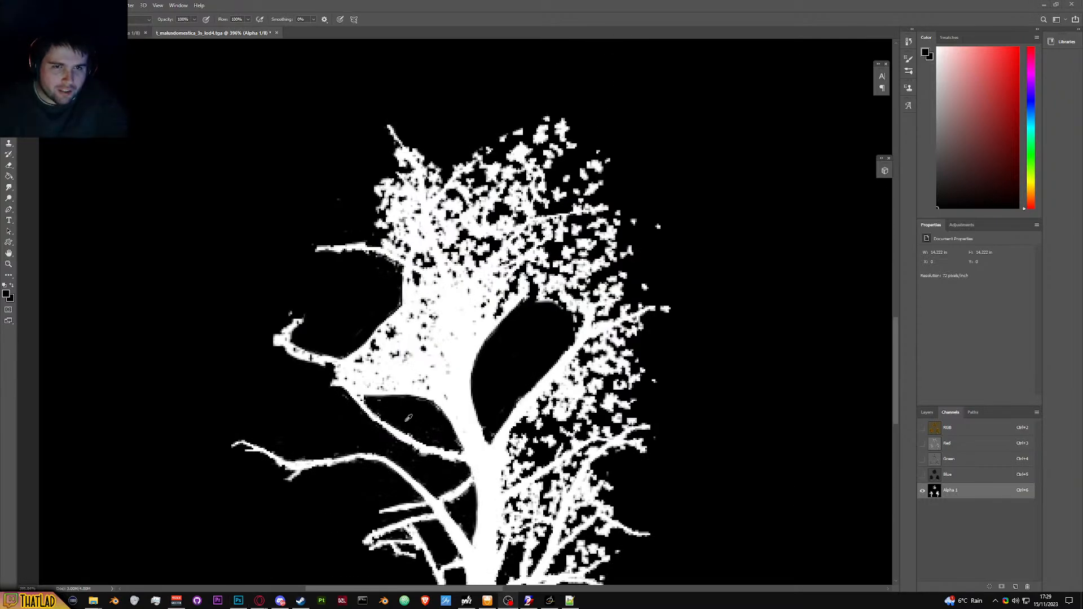
Step: Switch to File Explorer and open a malusdomestica tree texture in the texture viewer for reference, closing the file commands without saving
mouse_move(93, 600)
left_click(99, 555)
double_click(465, 433)
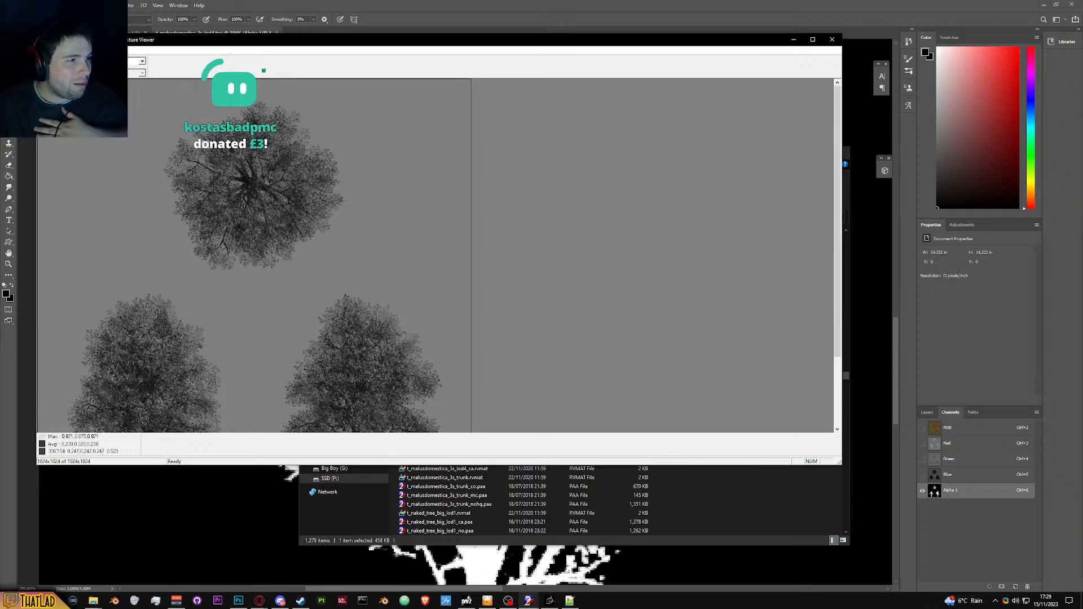
key("alt+f")
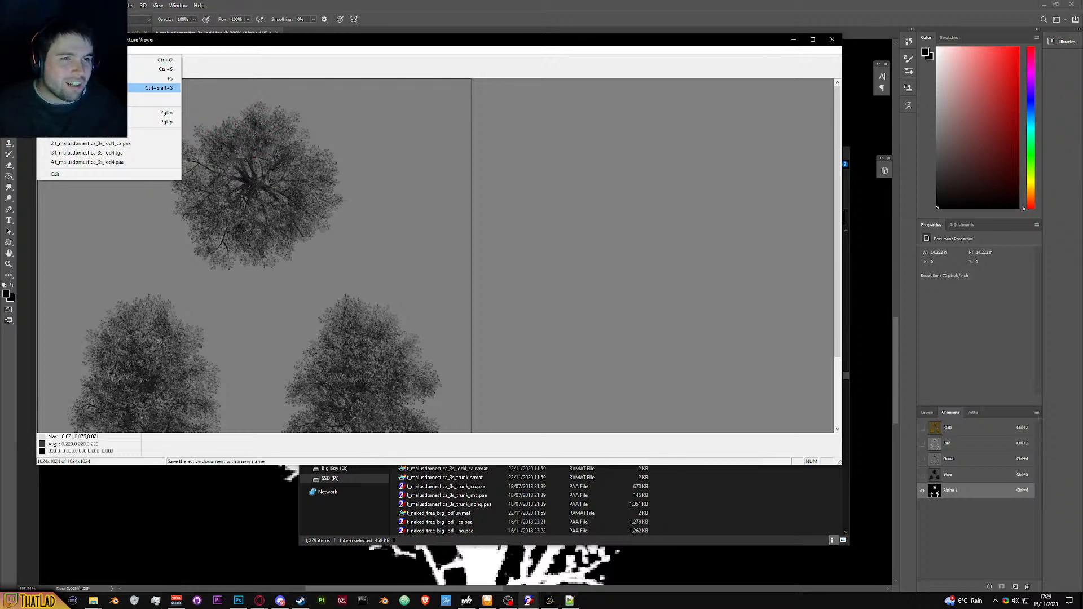
key("Escape")
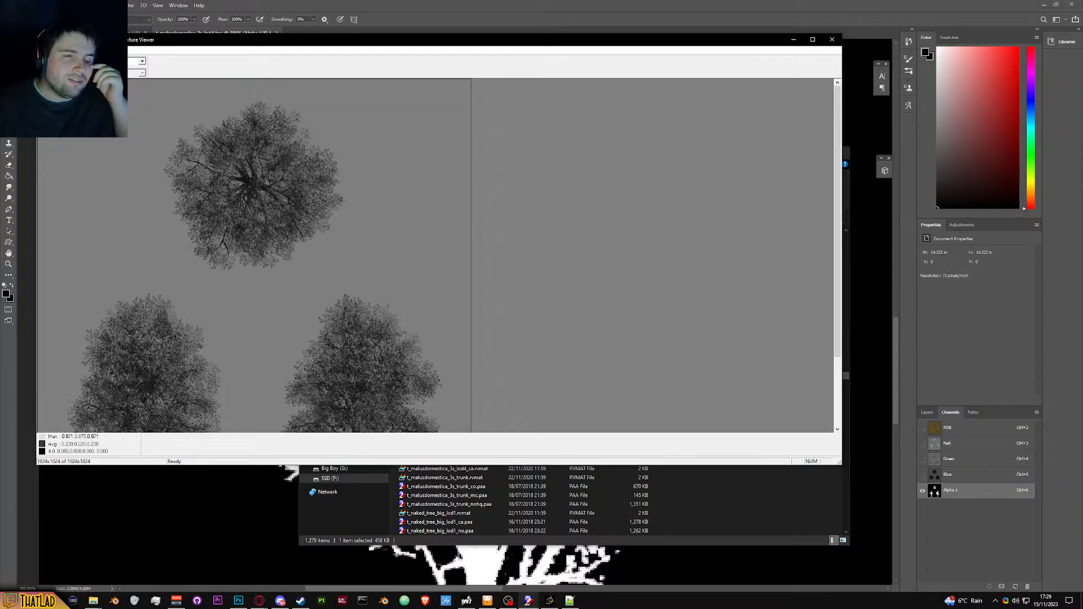
Step: Show the reference texture's alpha channel and examine the lower branches of its two side-view trees up close
key("a")
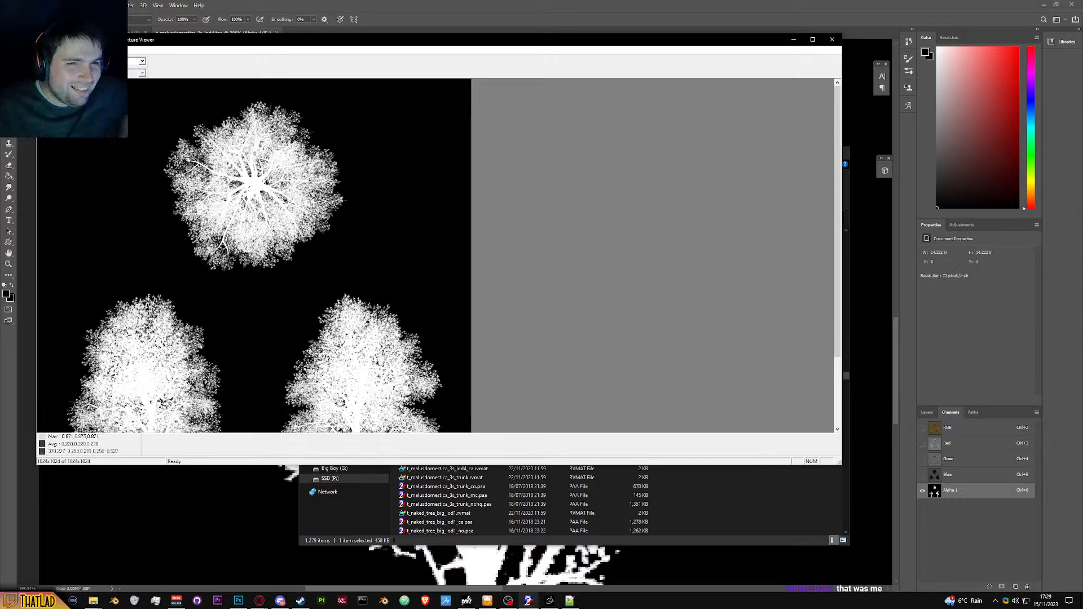
scroll(188, 341, "down", 2)
scroll(326, 234, "up", 5)
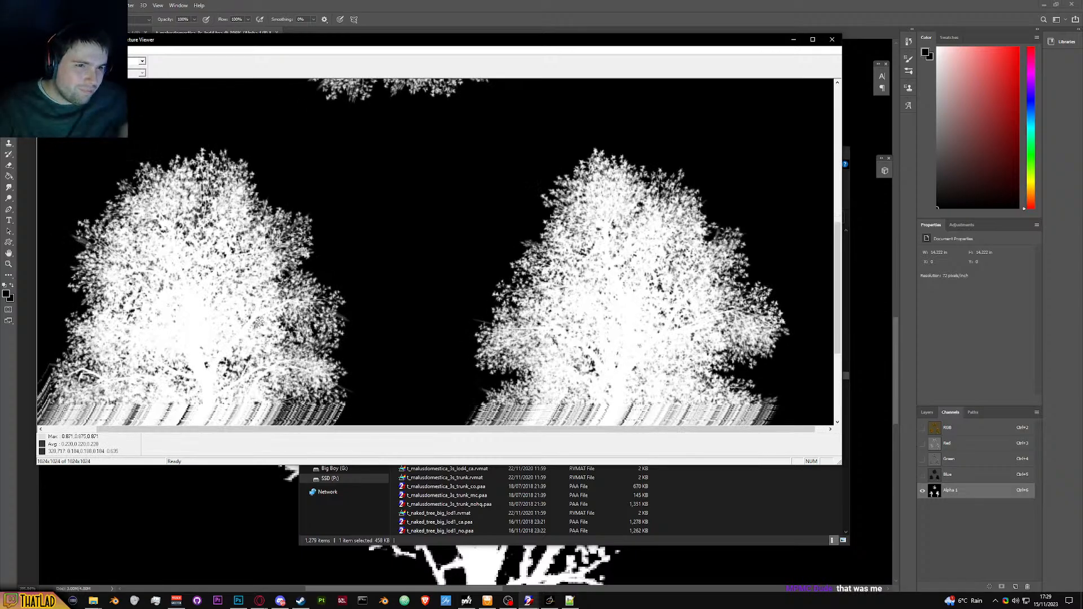
scroll(326, 234, "up", 3)
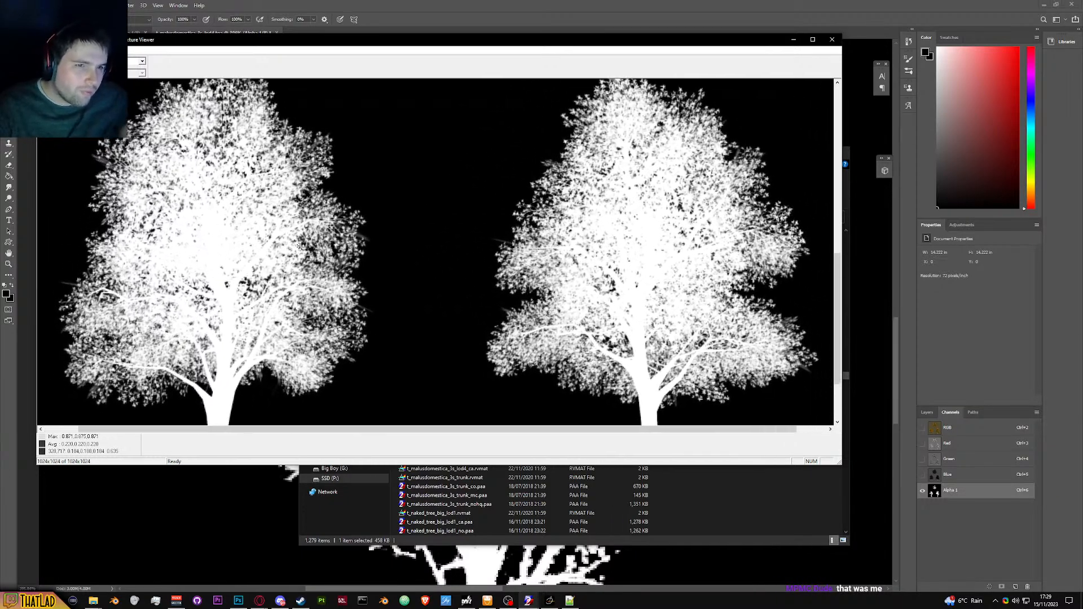
scroll(321, 256, "up", 3)
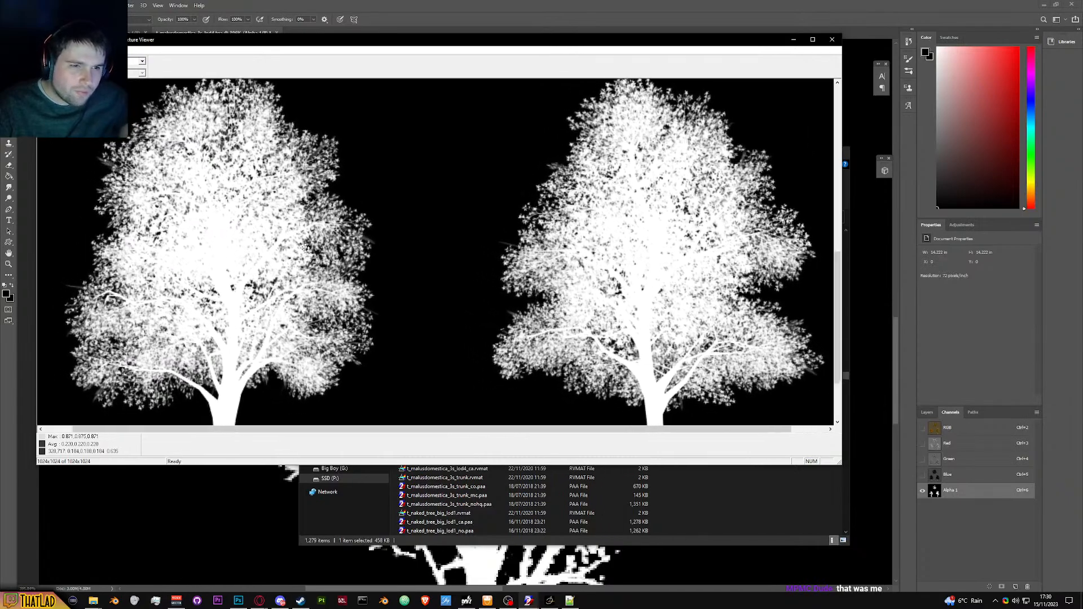
scroll(311, 244, "up", 2)
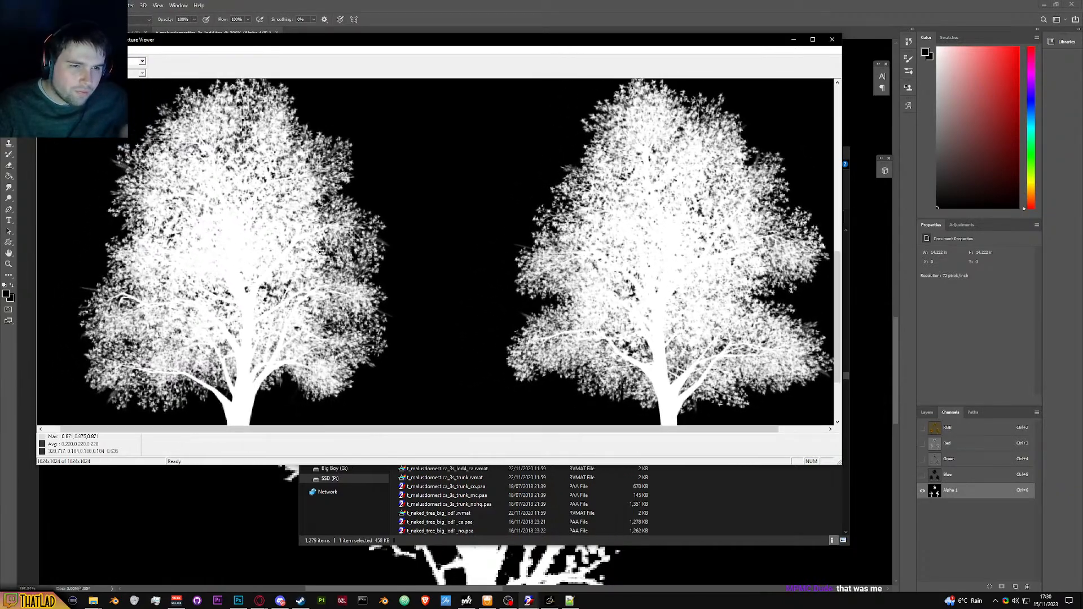
mouse_move(307, 241)
left_mouse_down()
mouse_move(288, 248)
mouse_move(317, 236)
mouse_move(293, 241)
left_mouse_up()
Step: Compare the cleared left branches in Photoshop with the matching tree's branches in the texture viewer
key("alt+Tab")
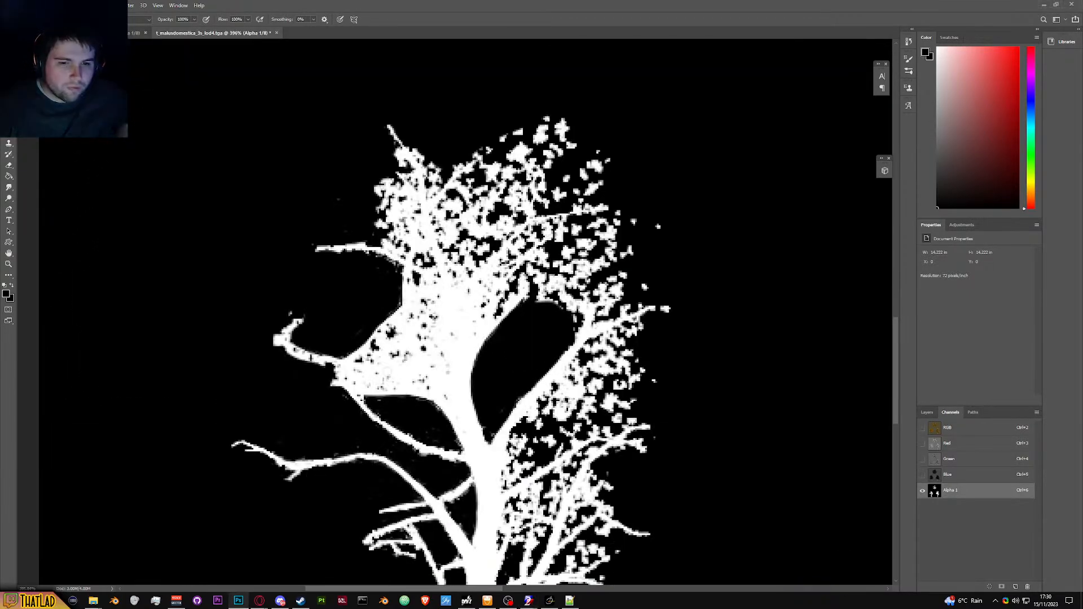
scroll(383, 479, "down", 3)
key("alt+Tab")
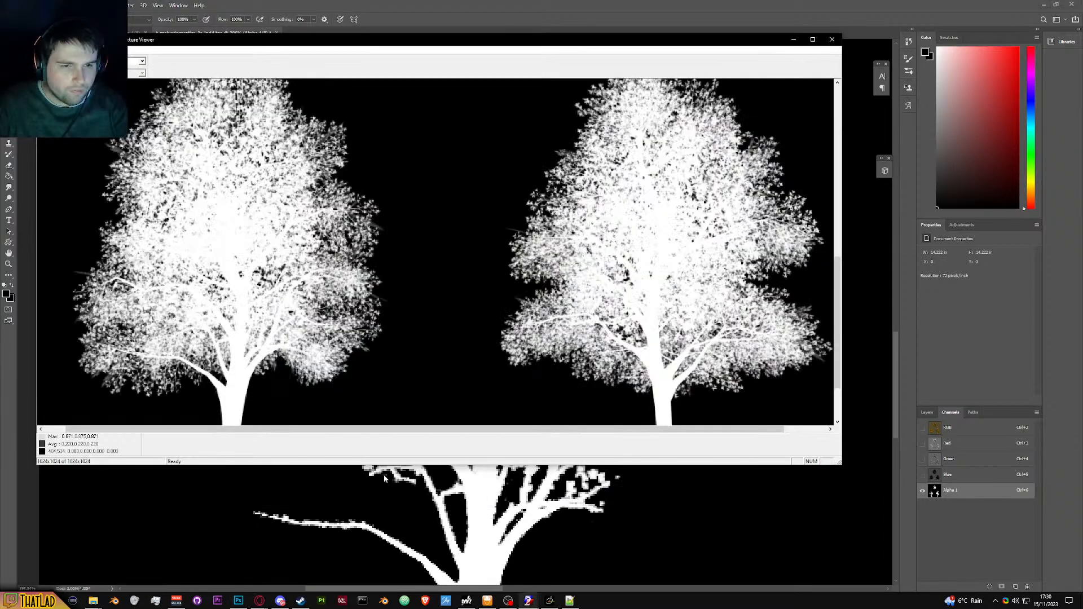
key("alt+Tab")
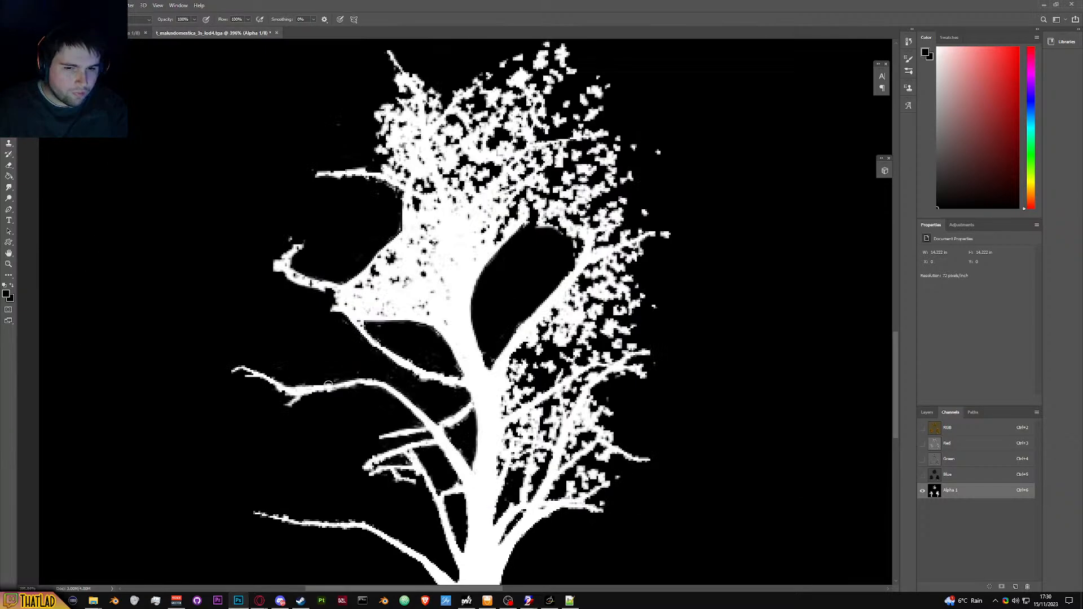
key("alt+Tab")
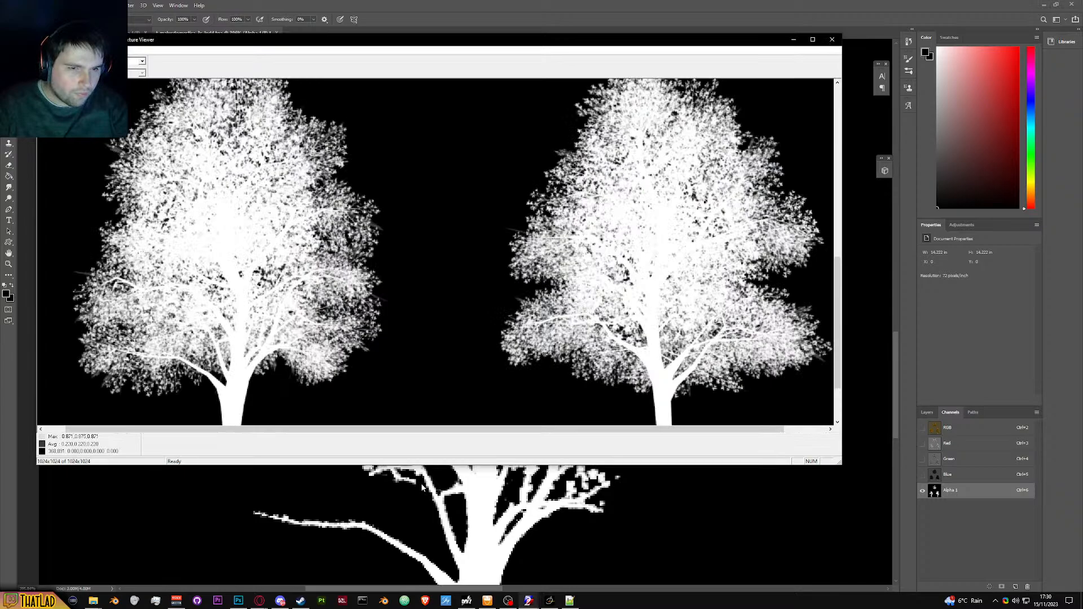
key("alt+Tab")
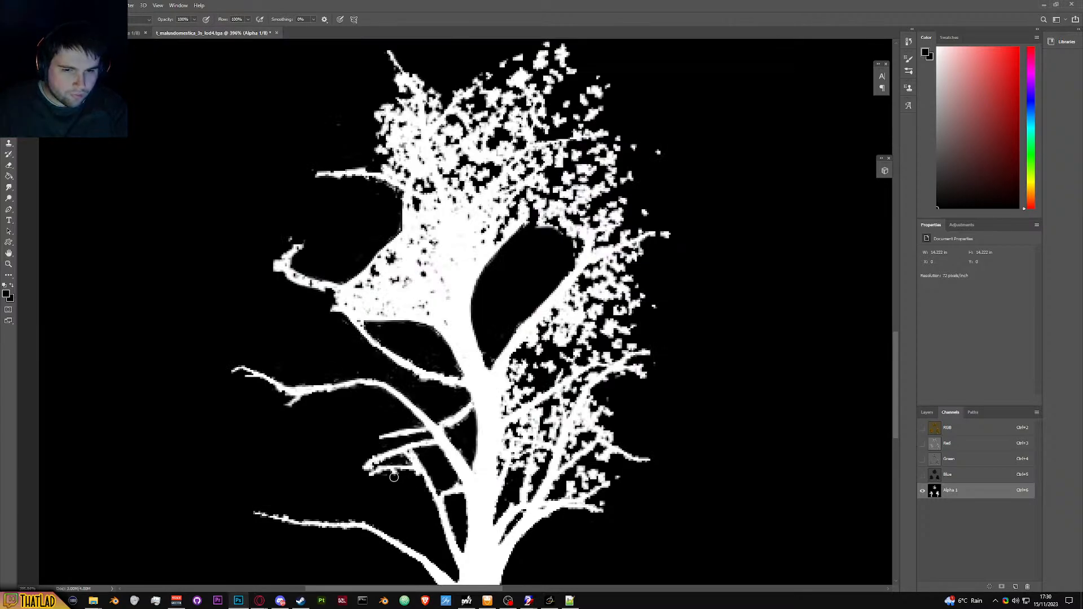
key("alt+Tab")
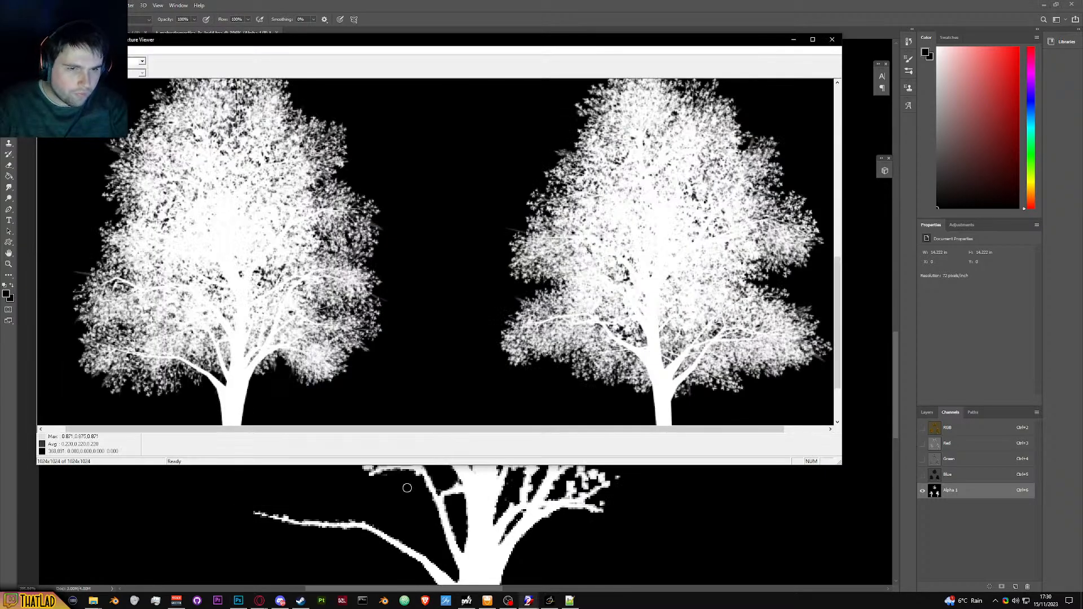
key("alt+Tab")
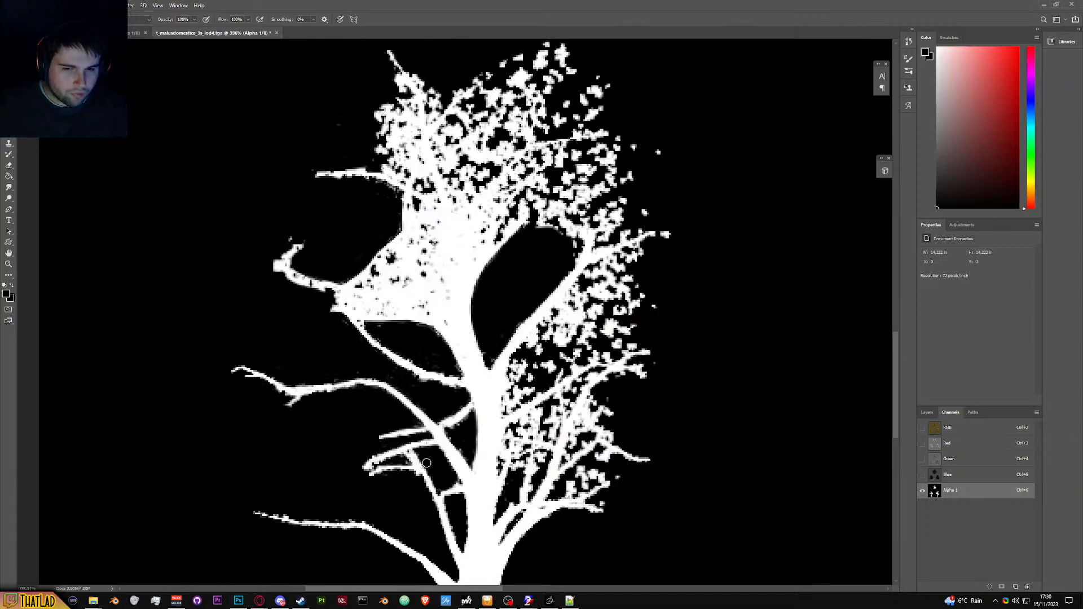
key("alt+Tab")
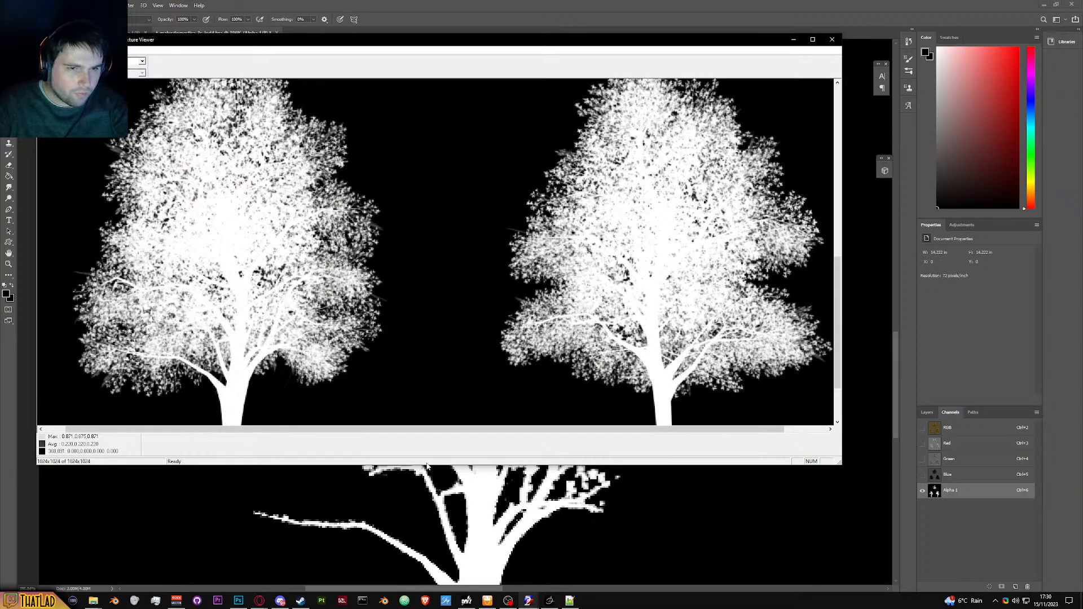
key("alt+Tab")
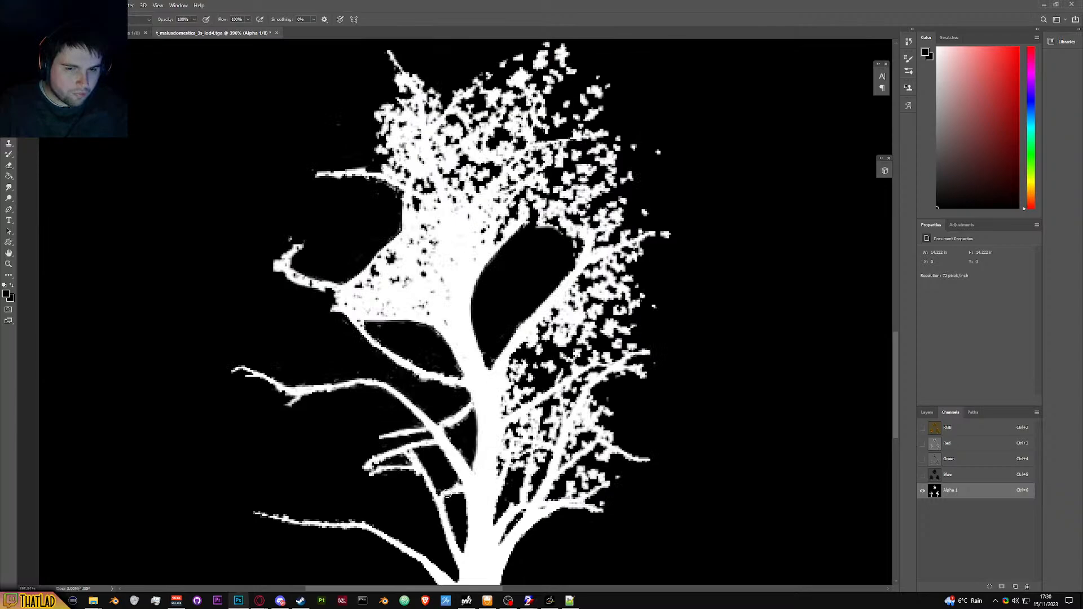
Step: Try to paint out the short connecting twig beside the trunk's lower left side, checking it against the reference tree
key("alt+Tab")
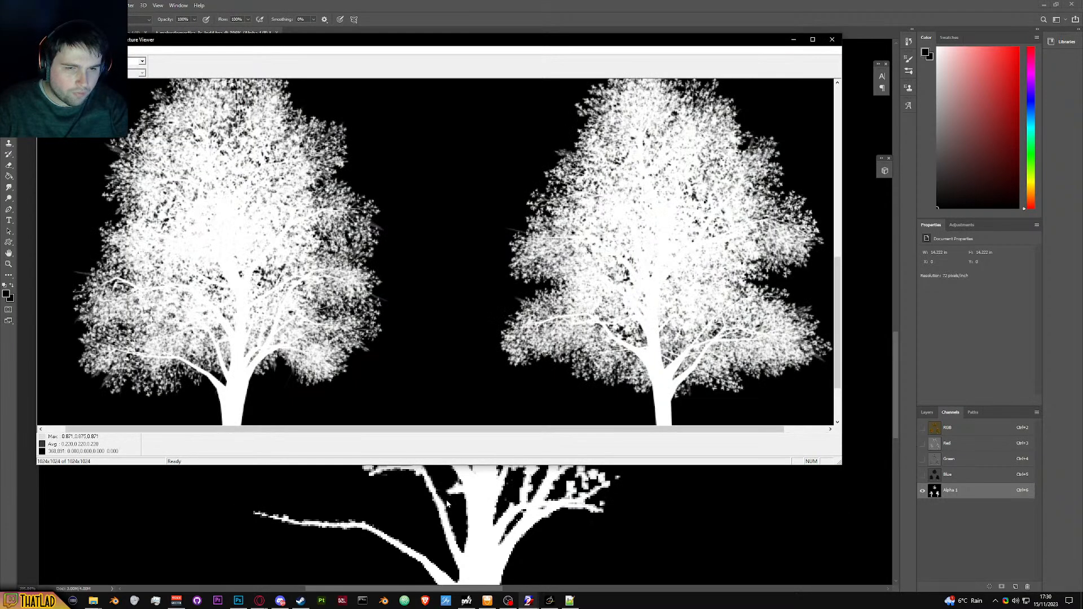
key("alt+Tab")
left_click_drag(442, 493, 449, 495)
key("alt+Tab")
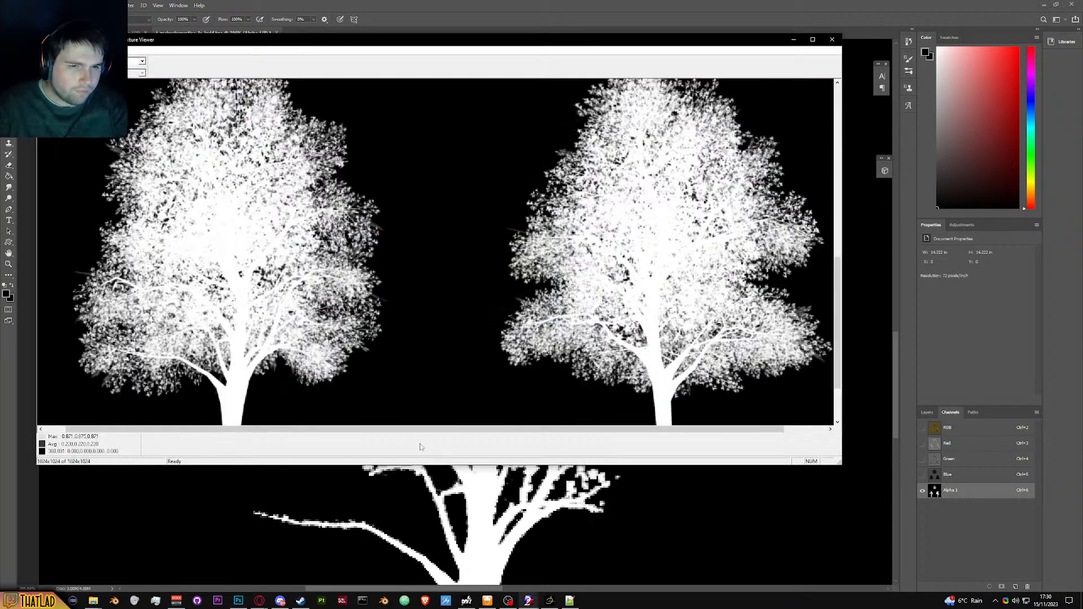
key("alt+Tab")
key("alt+Tab")
key("alt+Tab")
Step: Extend the outer tip of the long left branch slightly in white with a smaller brush, checking the reference tree
key("bracketleft")
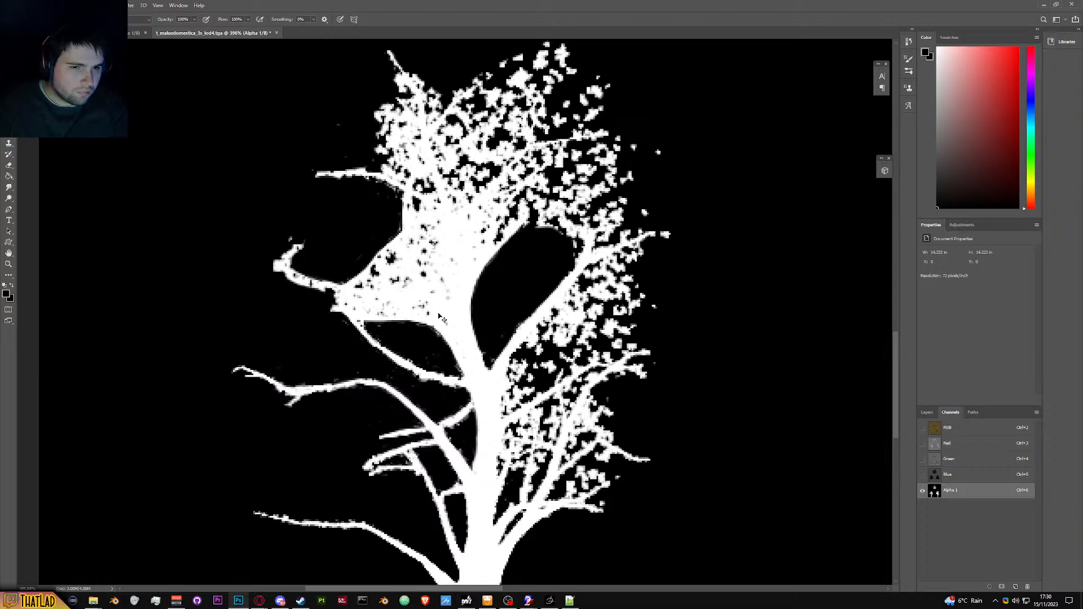
key("x")
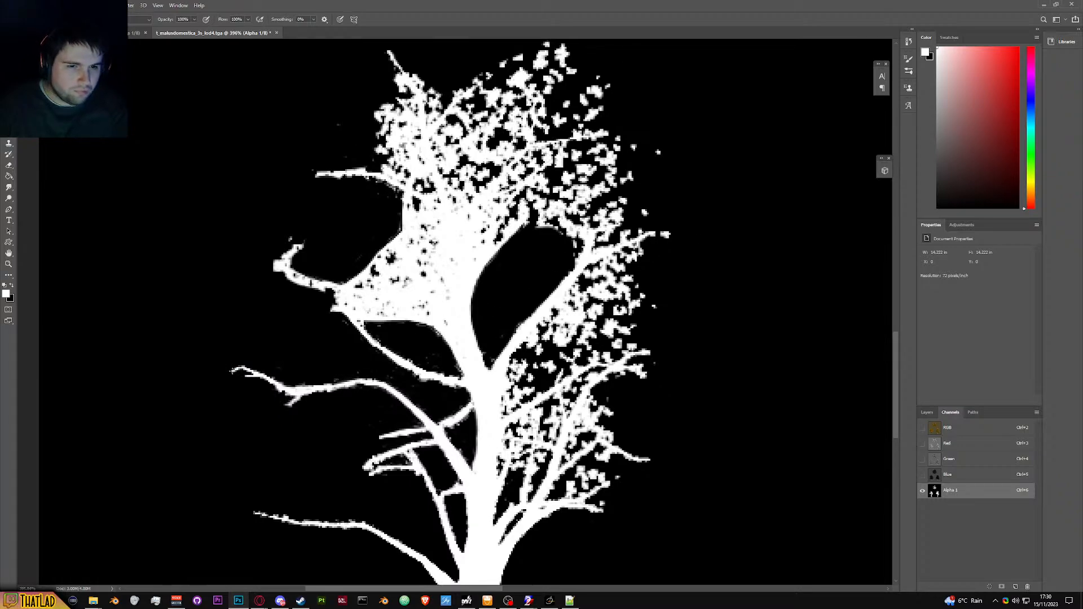
key("alt+Tab")
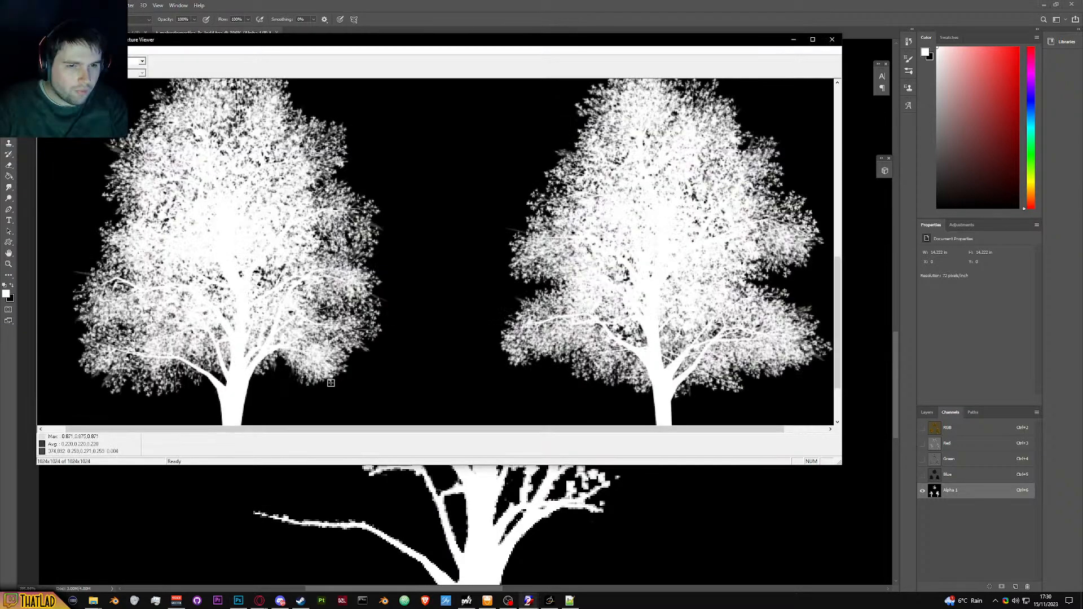
key("alt+Tab")
key("alt+Tab")
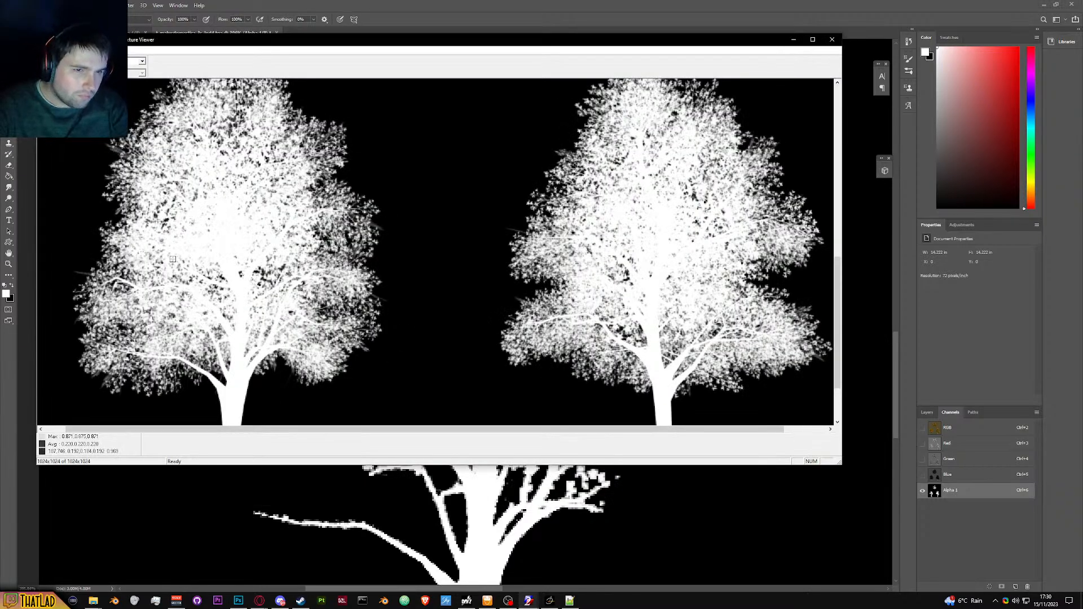
key("alt+Tab")
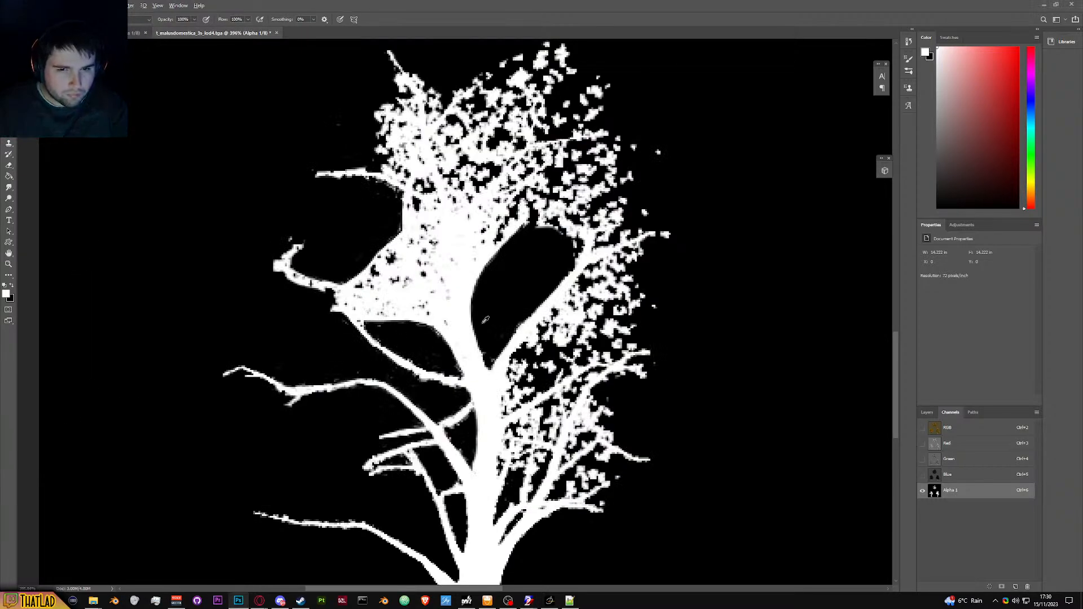
Step: Draw a thin black line through the leaves just above the cleared gap left of the trunk, checking the reference tree
scroll(485, 320, "up", 4)
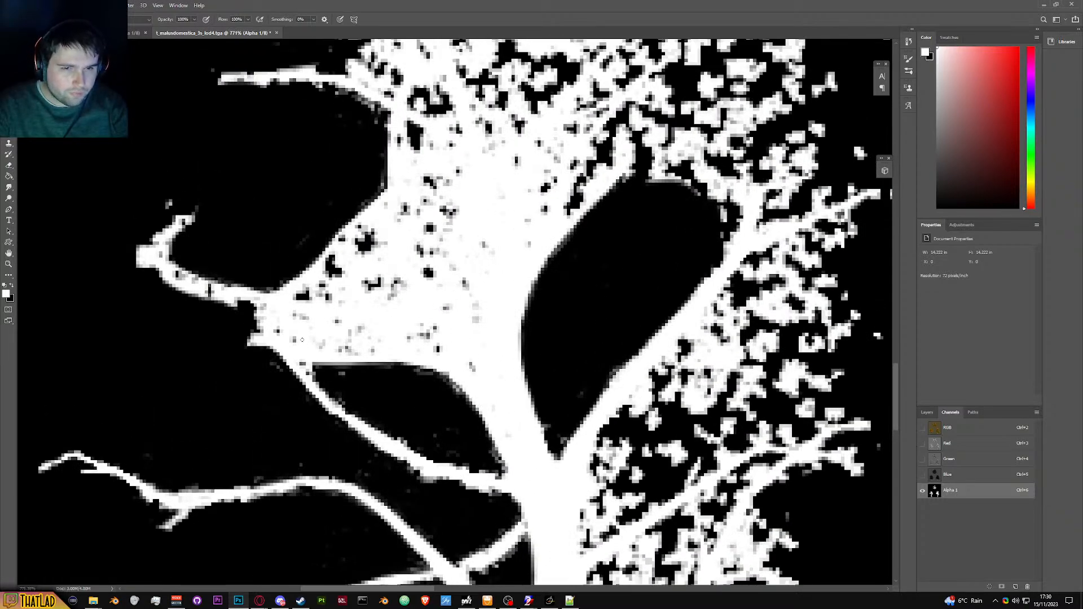
key("x")
mouse_move(449, 355)
left_mouse_down()
mouse_move(313, 351)
mouse_move(449, 361)
mouse_move(327, 347)
left_mouse_up()
key("alt+Tab")
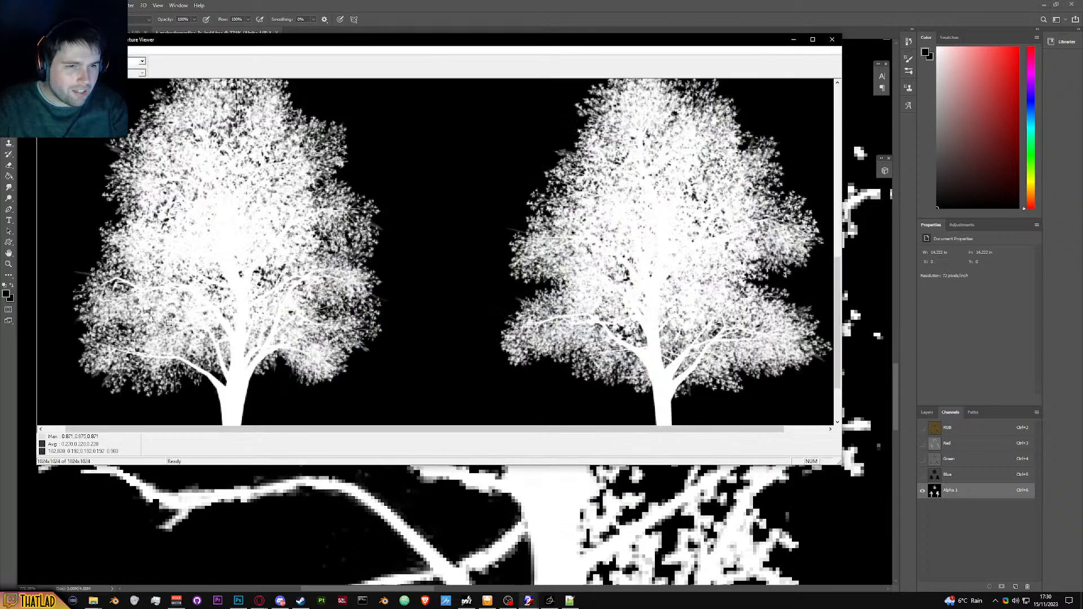
key("alt+Tab")
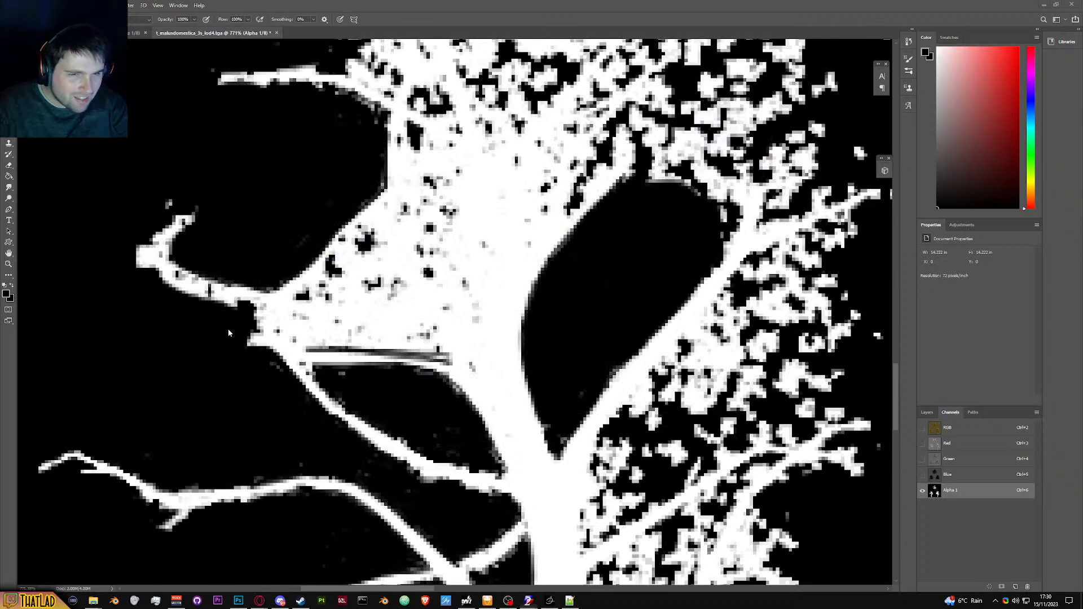
scroll(228, 330, "down", 1)
key("alt+Tab")
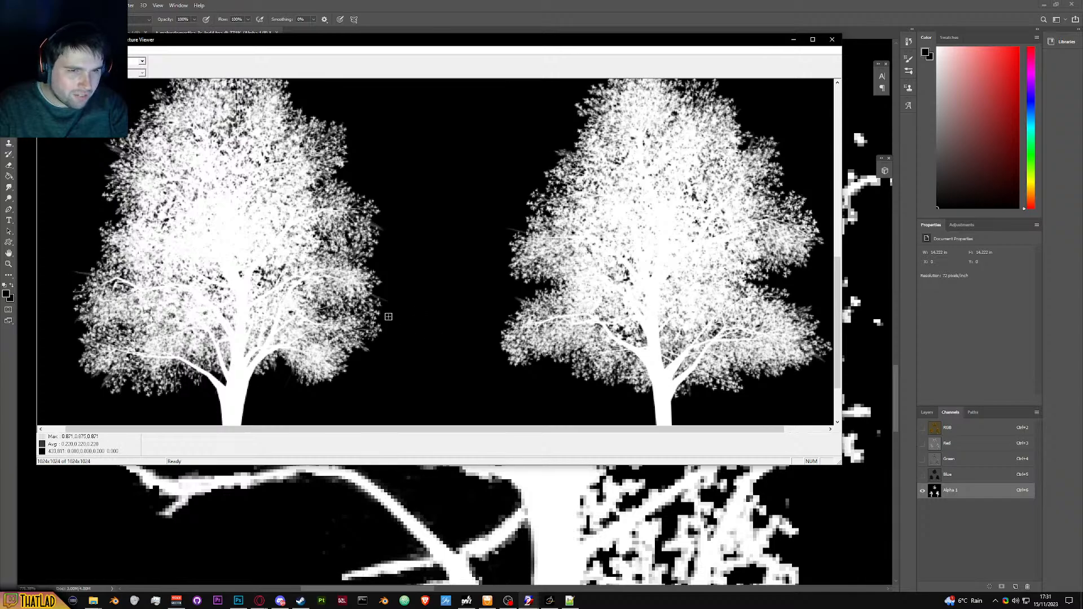
key("alt+Tab")
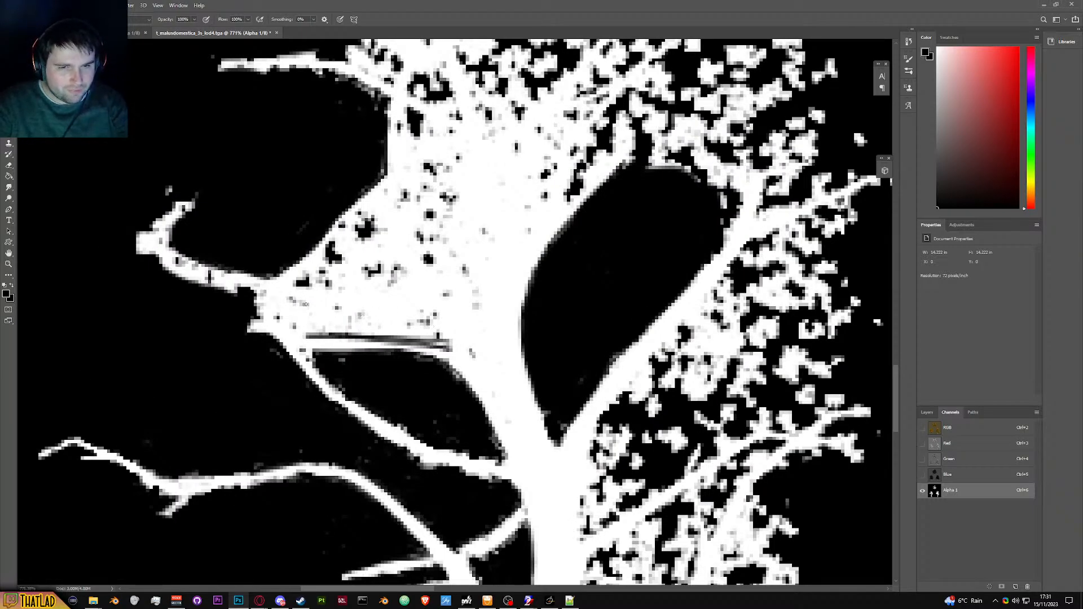
Step: Outline a narrow wedge in the leaves above that line and fill it black, leaving a thin branch underneath
left_click_drag(293, 299, 450, 333)
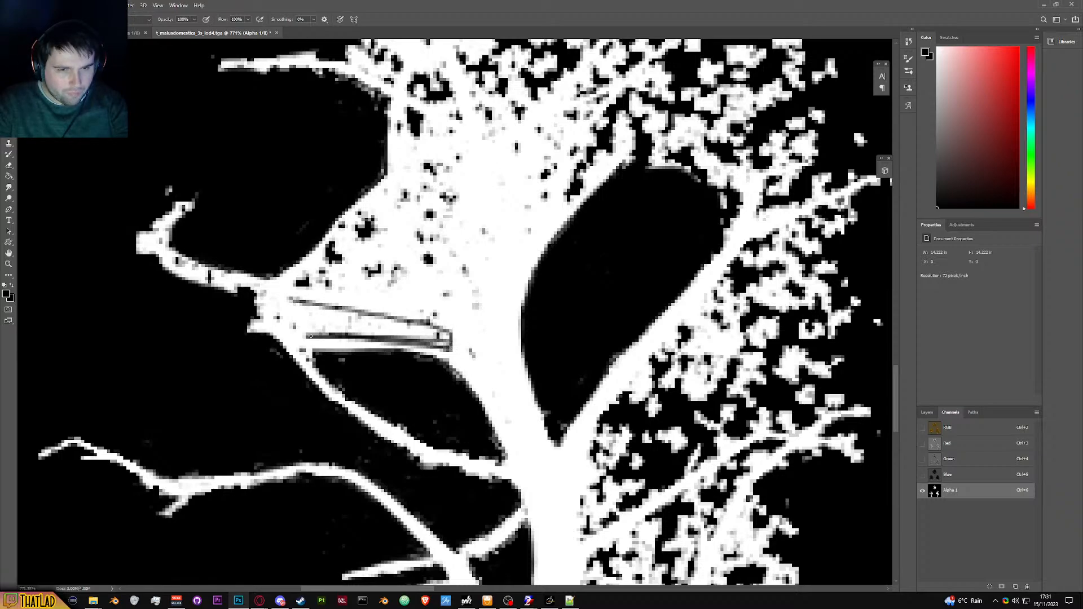
mouse_move(295, 331)
left_mouse_down()
mouse_move(273, 303)
mouse_move(401, 330)
left_mouse_up()
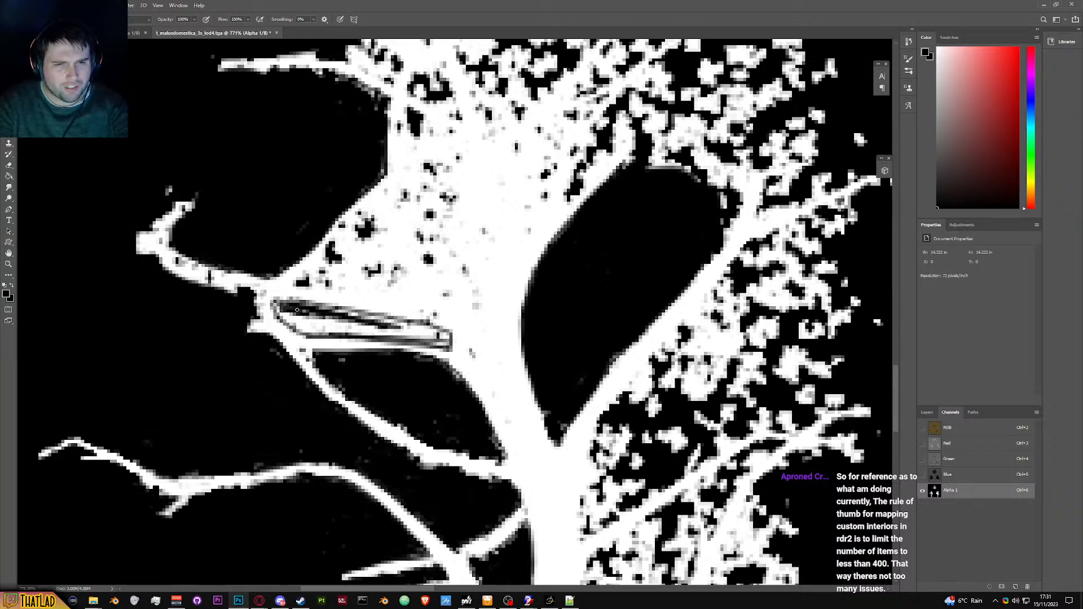
mouse_move(351, 314)
left_mouse_down()
mouse_move(339, 311)
mouse_move(445, 337)
mouse_move(330, 333)
mouse_move(289, 317)
mouse_move(369, 333)
mouse_move(291, 310)
mouse_move(436, 339)
mouse_move(282, 315)
mouse_move(412, 336)
mouse_move(301, 332)
left_mouse_up()
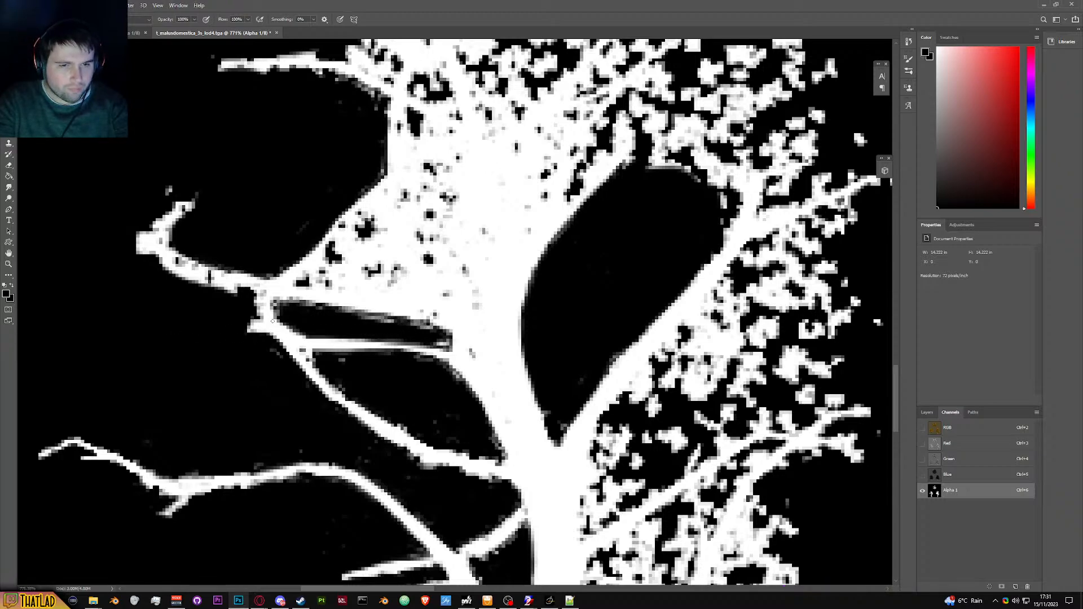
left_click_drag(302, 336, 340, 340)
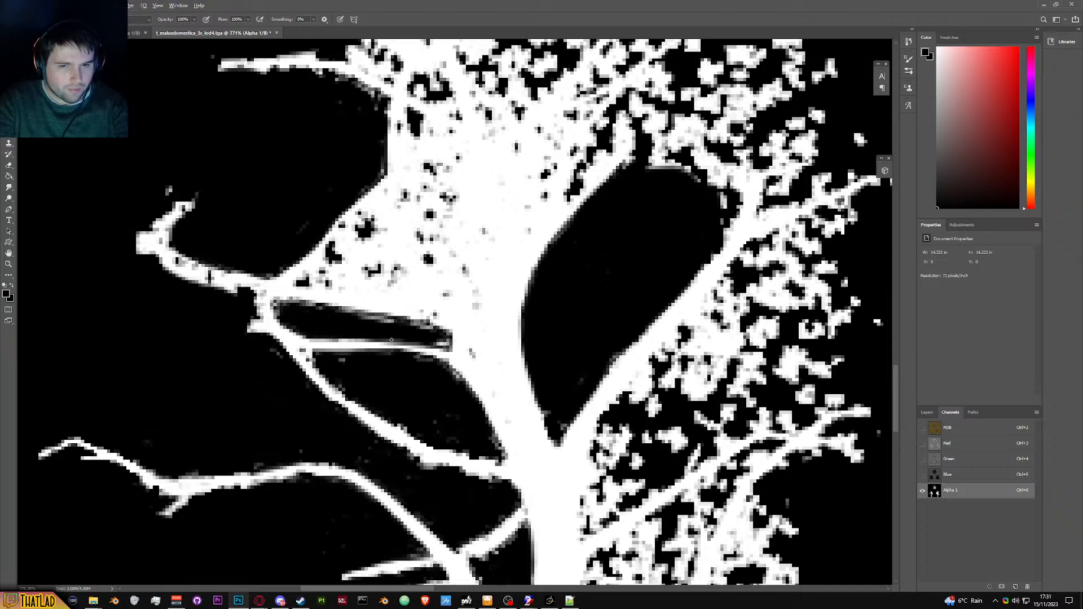
Step: Compare the newly cleared wedge and thin branch with the reference tree, keeping black as the painting colour
key("x")
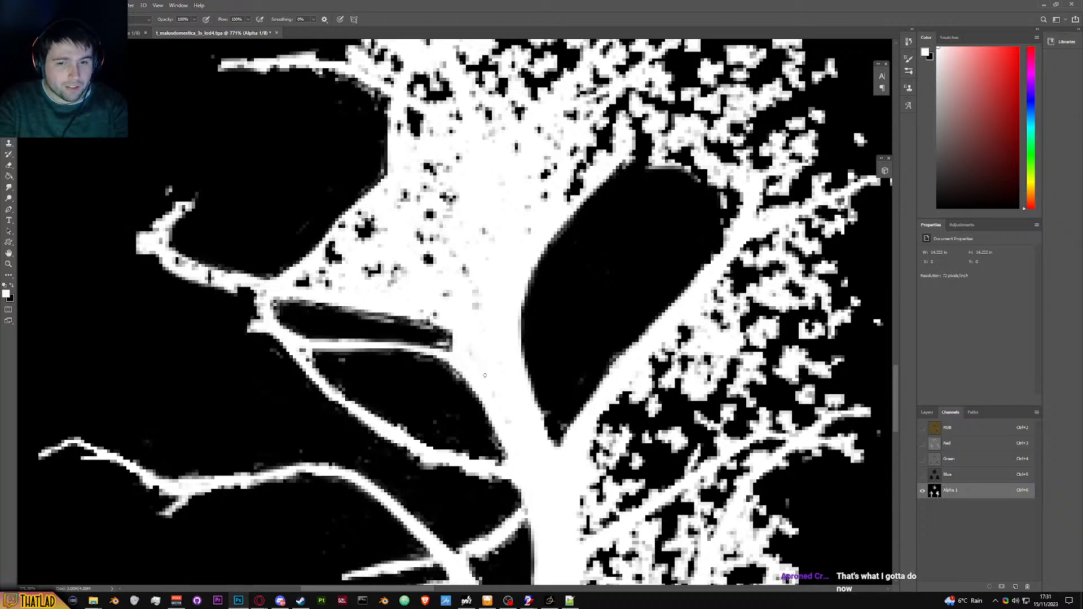
scroll(349, 289, "down", 2)
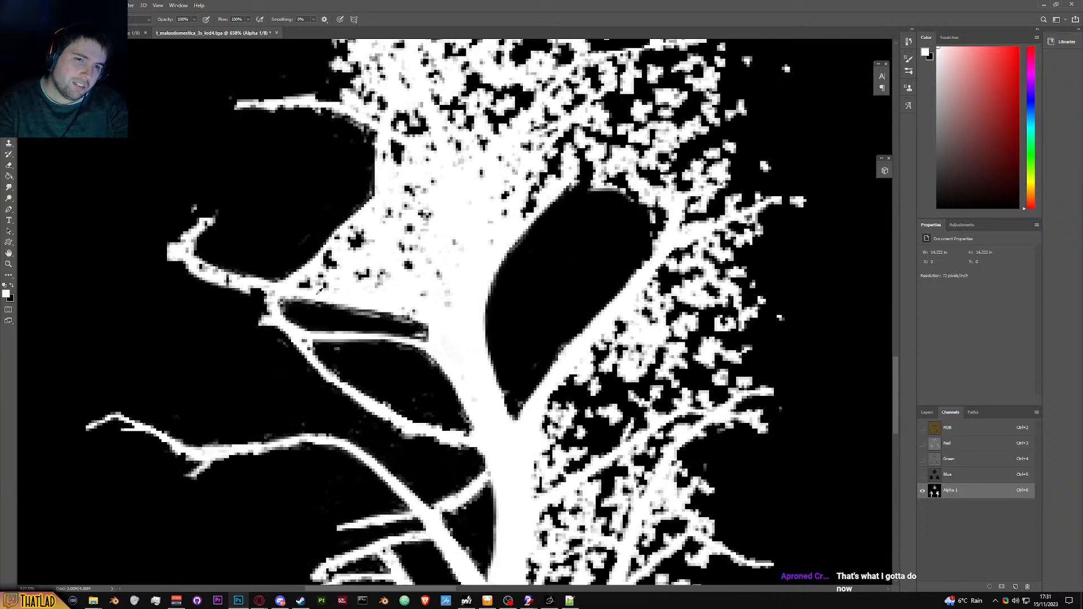
key("alt+Tab")
key("alt+Tab")
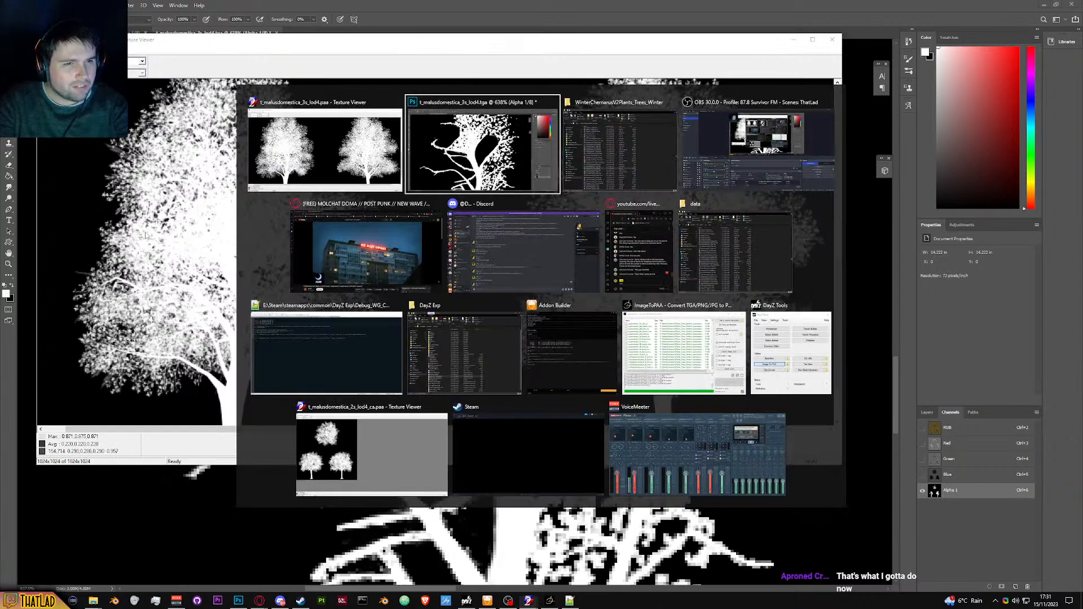
right_click(209, 260, "alt")
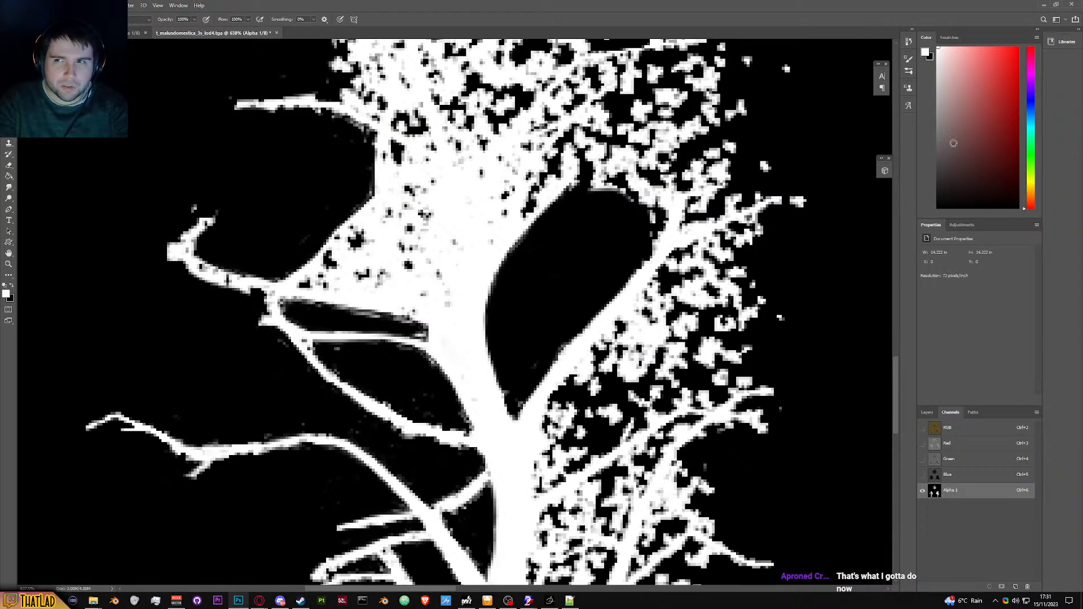
key("x")
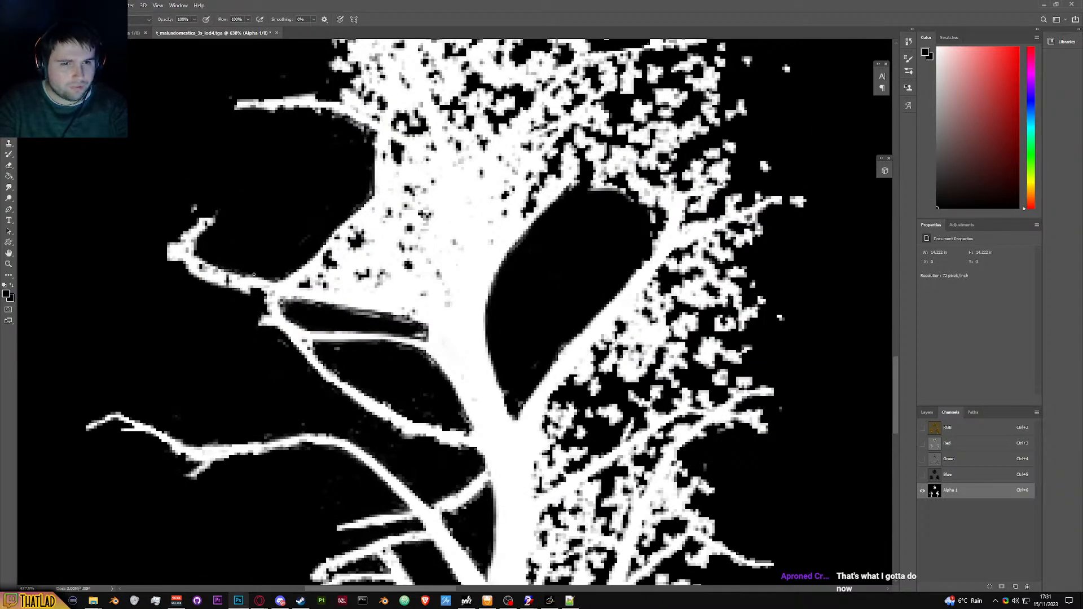
Step: Paint black over the hooked outer end of the left branch and trim its lower edge, leaving a thin tapering twig
mouse_move(227, 272)
left_mouse_down()
mouse_move(158, 244)
mouse_move(208, 220)
mouse_move(160, 203)
mouse_move(159, 243)
mouse_move(196, 261)
left_mouse_up()
key("bracketright")
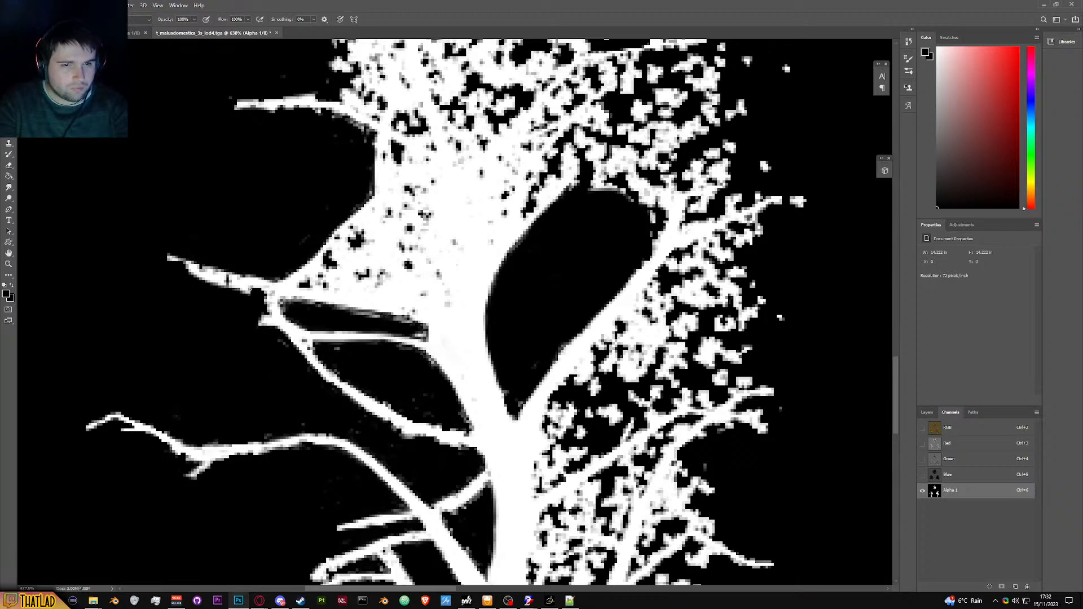
mouse_move(176, 273)
left_mouse_down()
mouse_move(257, 292)
mouse_move(223, 286)
left_mouse_up()
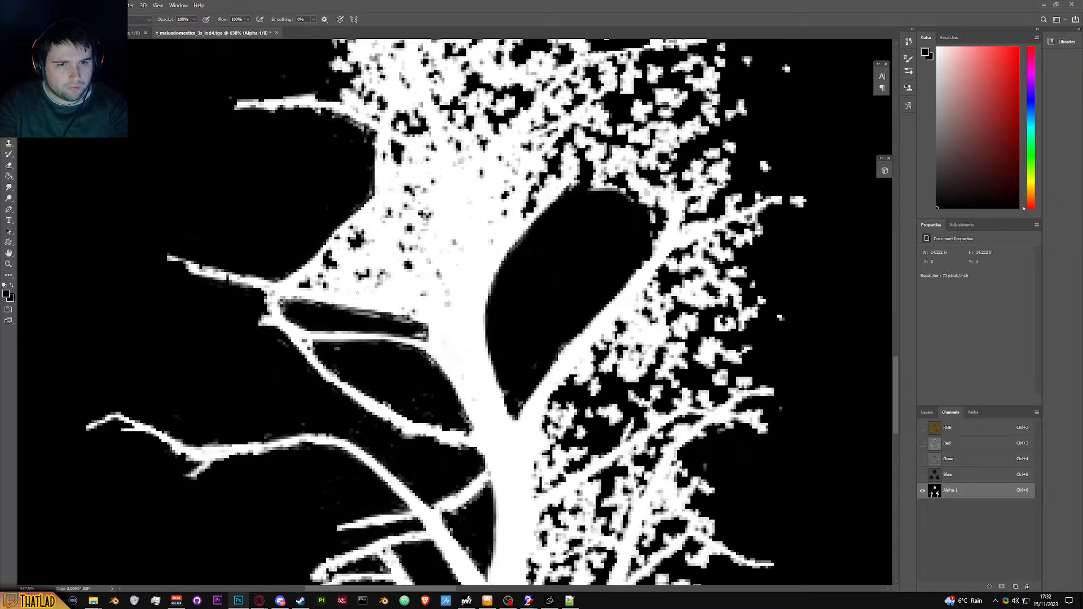
Step: Outline the leafy triangle between the diagonal branch, the branch below it and the trunk, and fill it black
left_click_drag(294, 289, 369, 218)
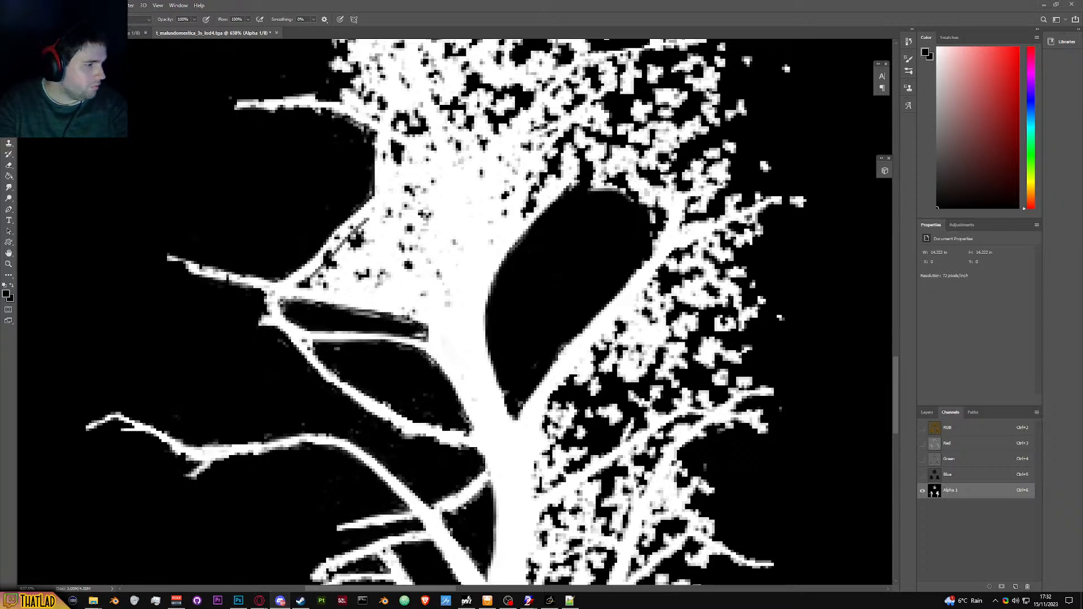
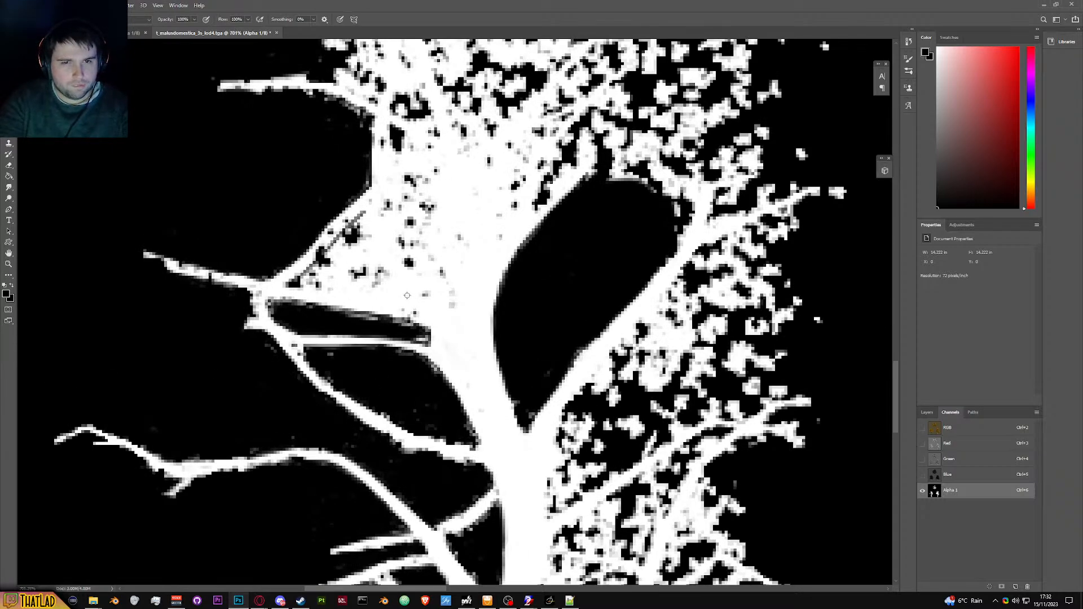
scroll(405, 298, "up", 3)
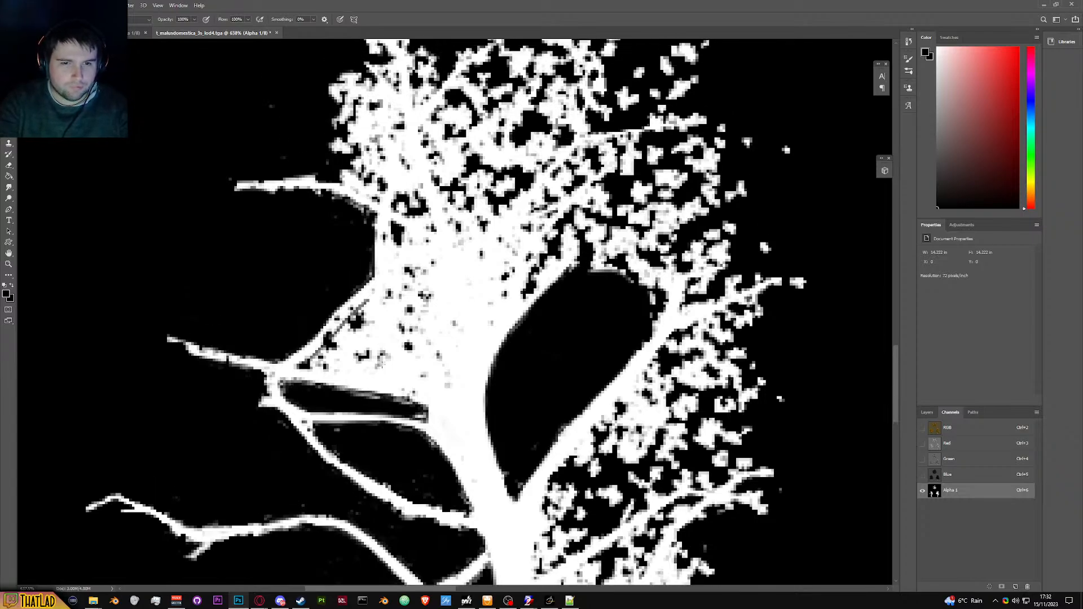
scroll(382, 365, "up", 5)
mouse_move(433, 420)
left_mouse_down()
mouse_move(388, 370)
mouse_move(396, 335)
mouse_move(378, 276)
mouse_move(373, 302)
mouse_move(361, 293)
mouse_move(343, 300)
mouse_move(278, 374)
mouse_move(297, 359)
mouse_move(308, 369)
mouse_move(360, 317)
mouse_move(395, 401)
left_mouse_up()
mouse_move(252, 400)
left_mouse_down()
mouse_move(434, 425)
mouse_move(296, 398)
mouse_move(416, 416)
mouse_move(381, 299)
mouse_move(377, 339)
mouse_move(367, 299)
mouse_move(362, 371)
mouse_move(342, 373)
mouse_move(319, 333)
mouse_move(288, 383)
mouse_move(406, 400)
mouse_move(353, 321)
mouse_move(353, 335)
mouse_move(370, 319)
mouse_move(364, 296)
mouse_move(276, 367)
mouse_move(315, 387)
left_mouse_up()
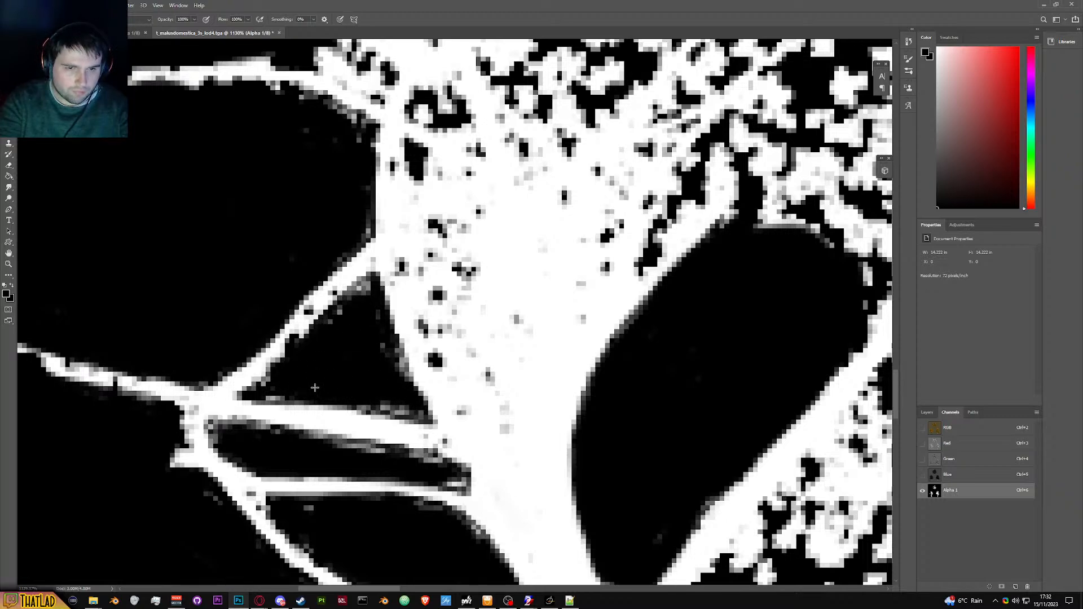
Step: Switch the painting colour to white and paint over the dark speckles along the diagonal branch left of the trunk
scroll(315, 388, "down", 5)
scroll(363, 368, "up", 3)
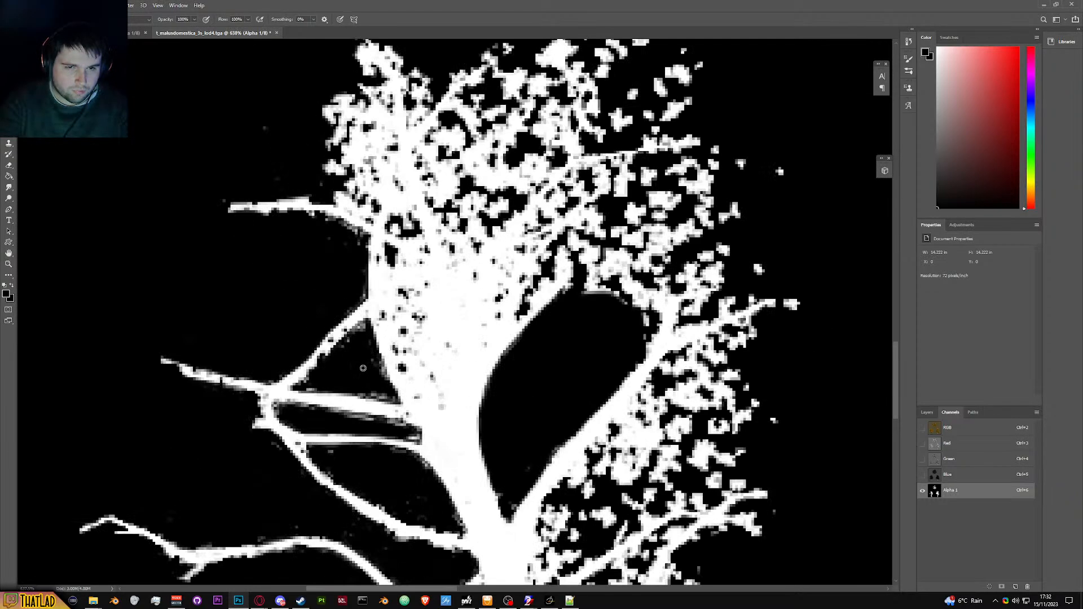
scroll(363, 367, "up", 2)
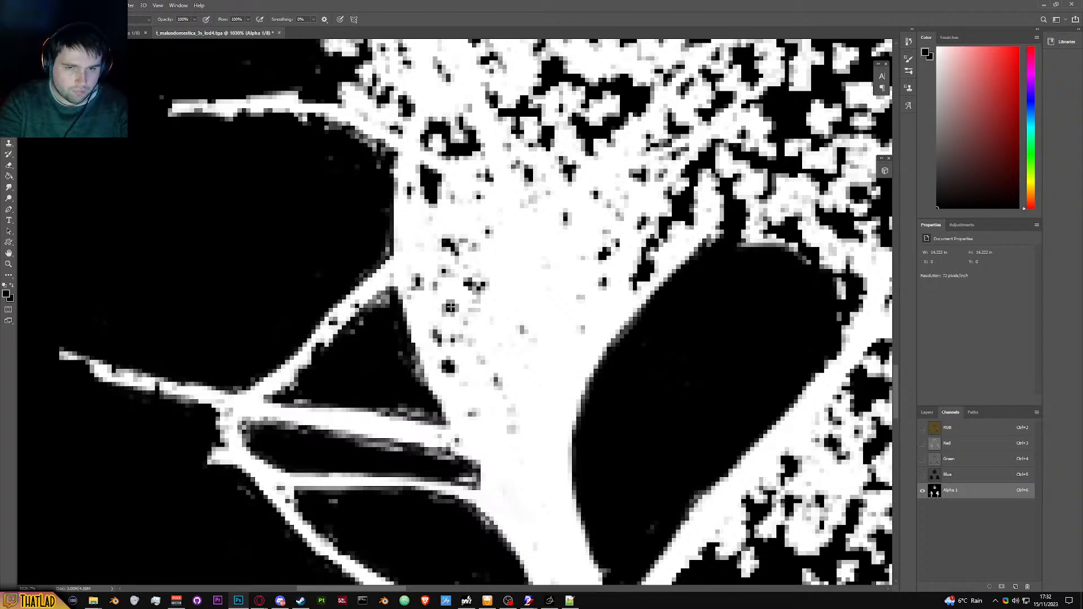
key("x")
mouse_move(352, 310)
left_mouse_down()
mouse_move(294, 372)
mouse_move(306, 361)
left_mouse_up()
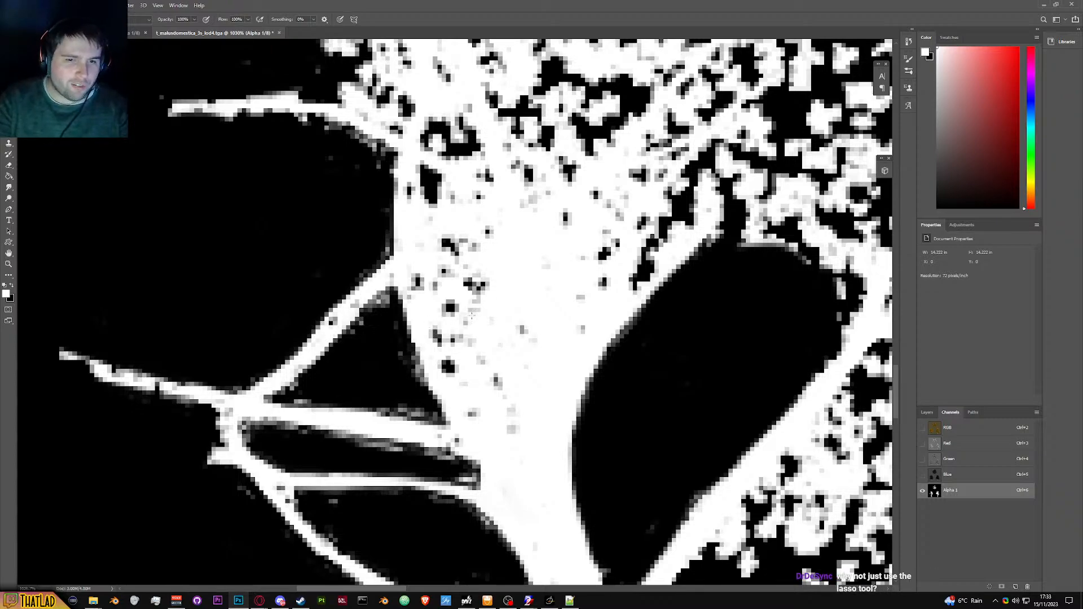
scroll(517, 302, "down", 5)
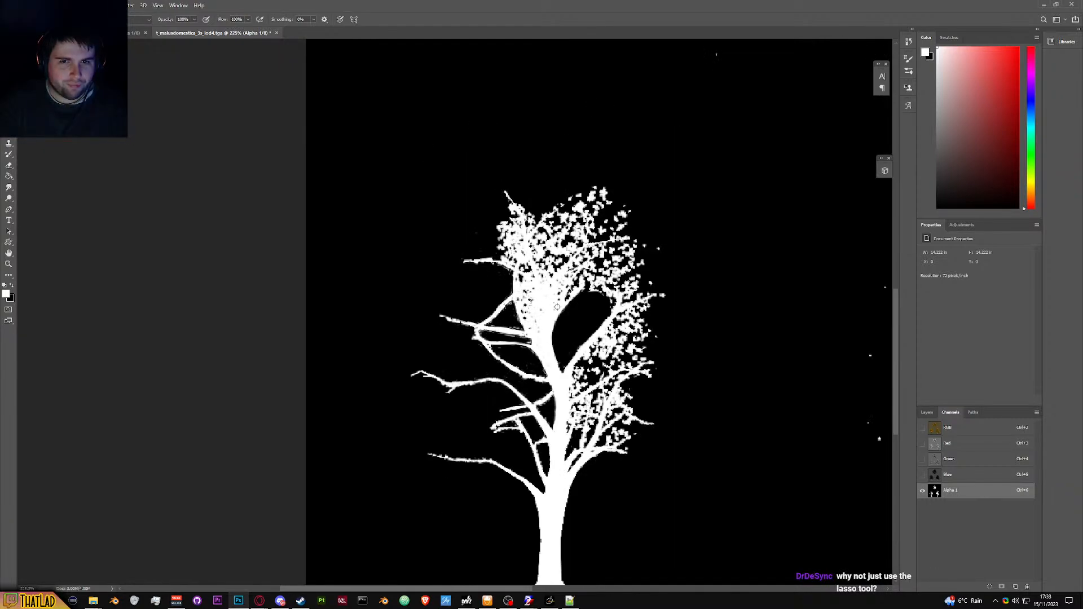
scroll(557, 308, "down", 3)
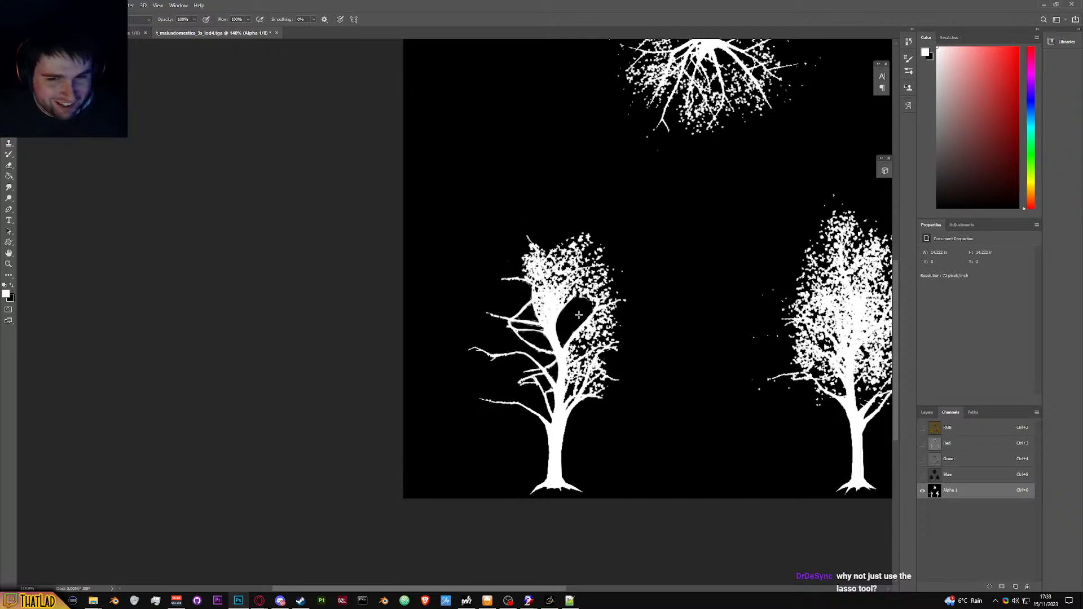
scroll(582, 315, "up", 4)
scroll(558, 314, "down", 2)
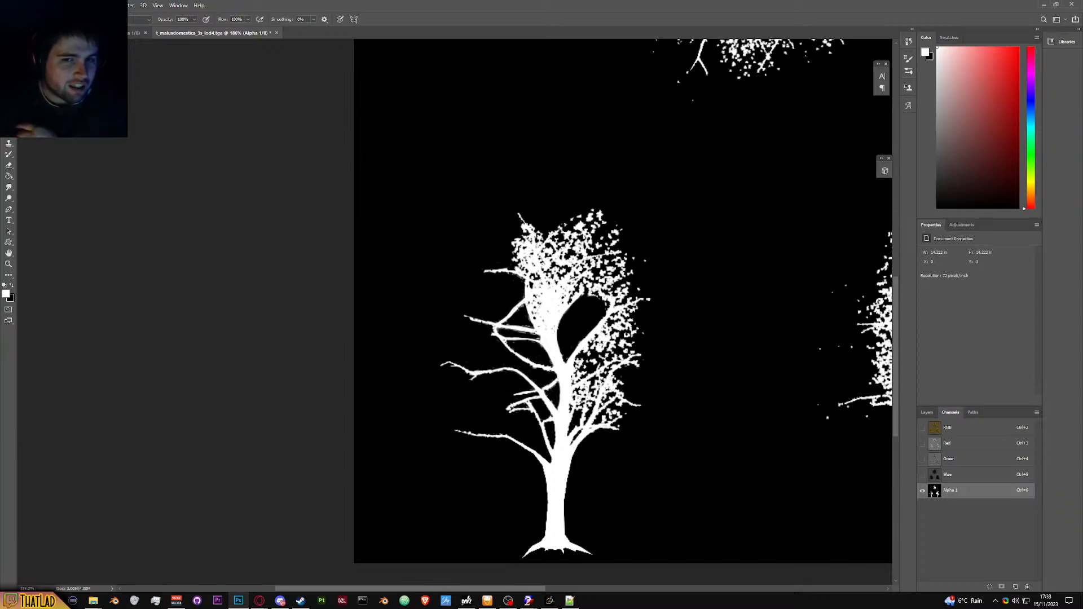
scroll(566, 286, "up", 5)
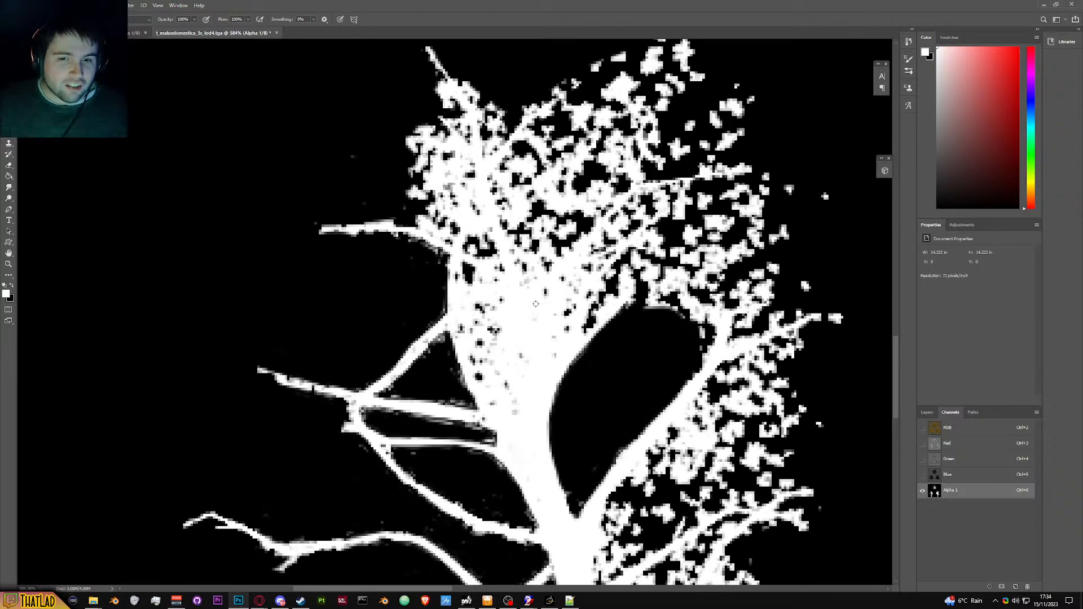
scroll(517, 308, "up", 4)
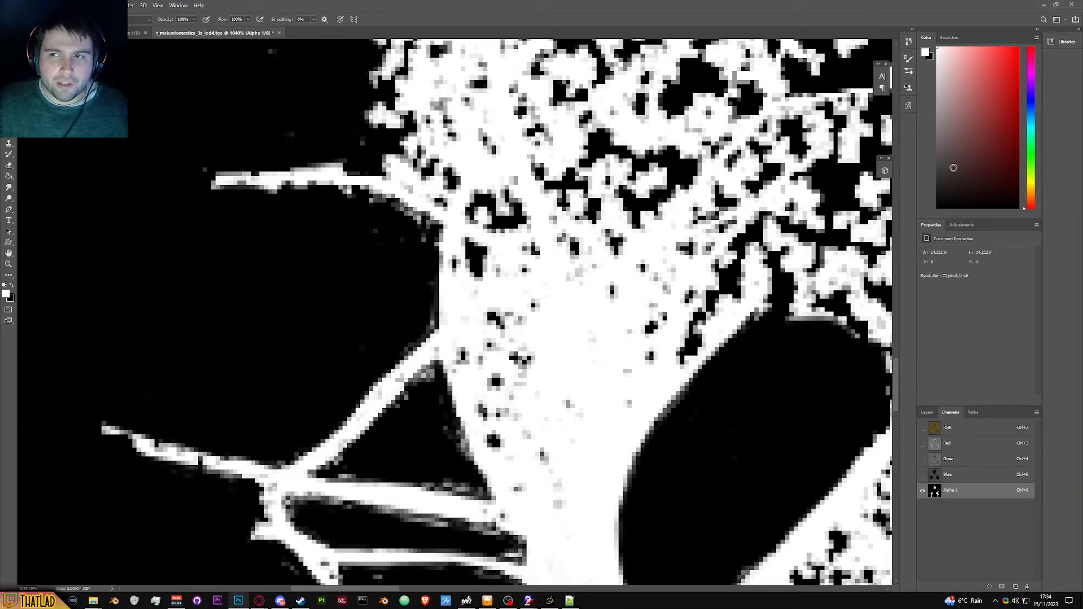
Step: Switch the painting colour to black and trim the upper and lower edges of the short horizontal branch in the upper left crown
key("x")
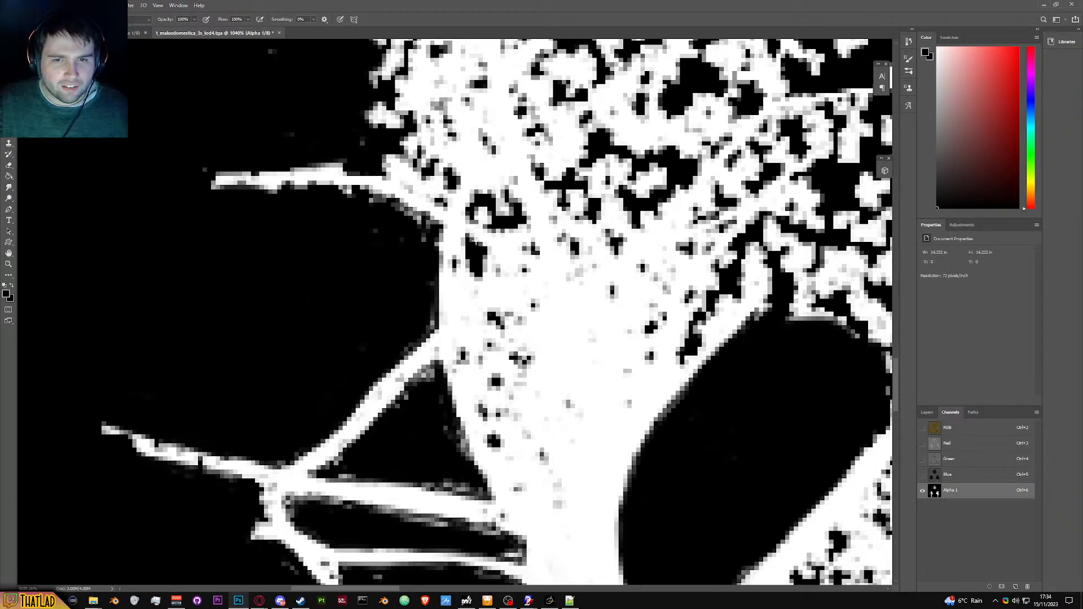
scroll(441, 331, "down", 5)
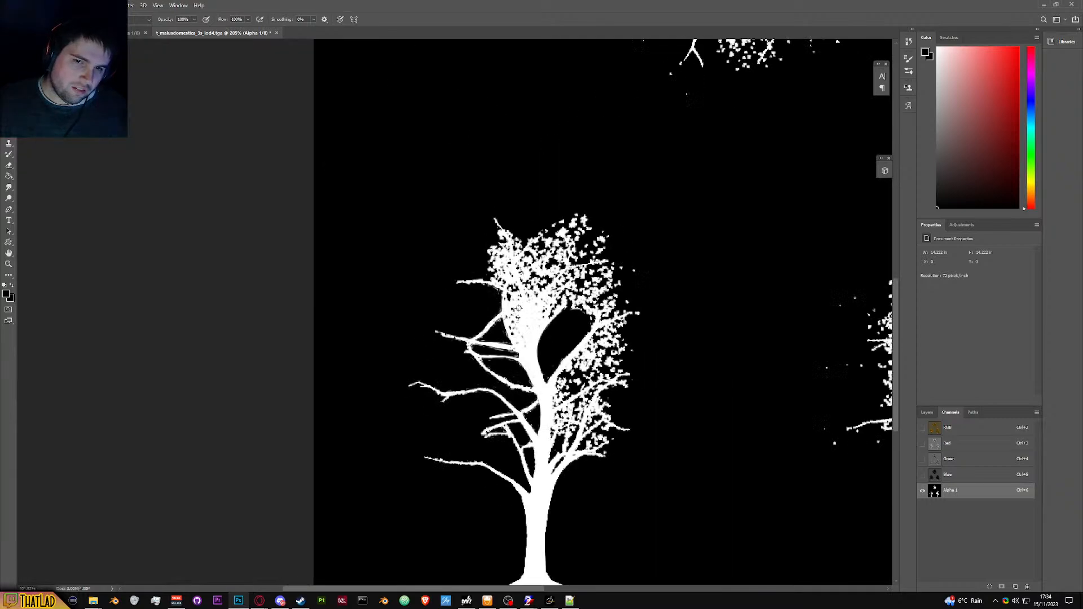
scroll(518, 308, "up", 2)
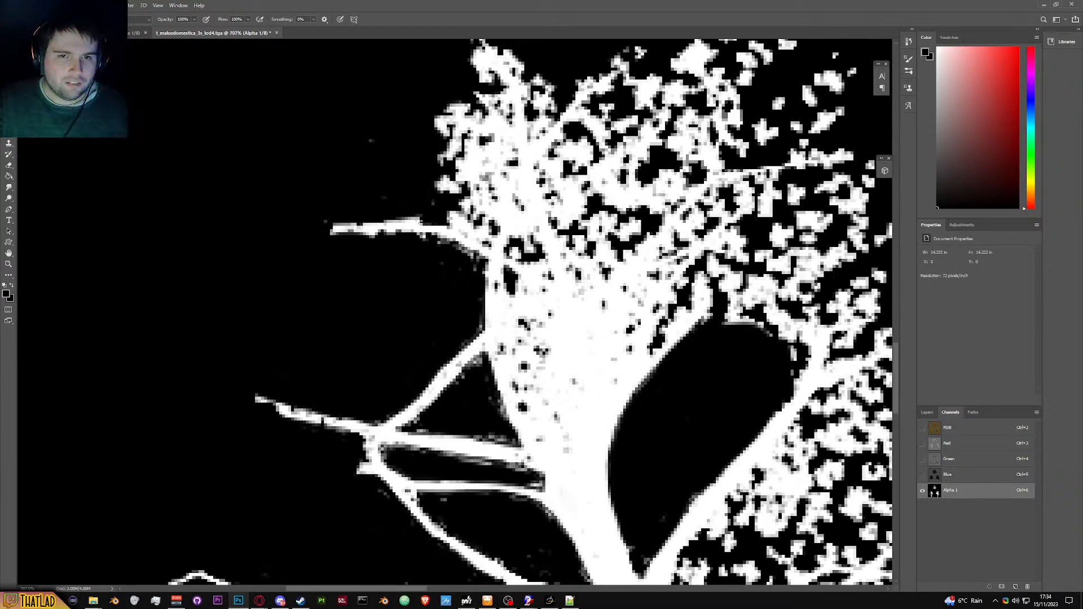
left_click_drag(420, 219, 341, 222)
left_click_drag(402, 235, 342, 236)
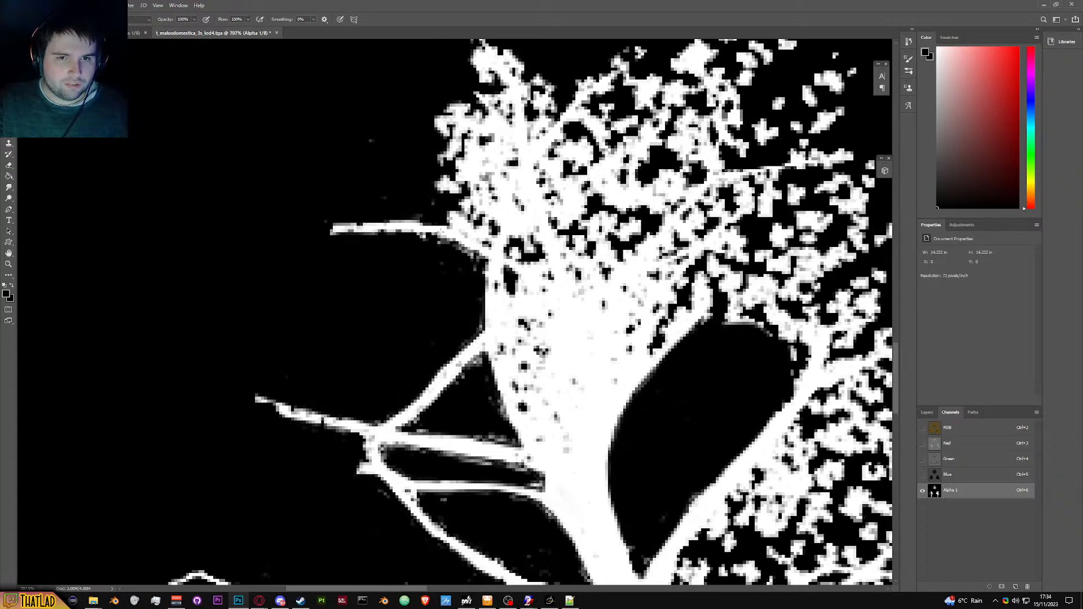
left_click_drag(423, 239, 485, 249)
Step: Paint the leaves around the topmost left twig black, leaving a bare twig and a gap beside the neighbouring branch
scroll(510, 304, "up", 2)
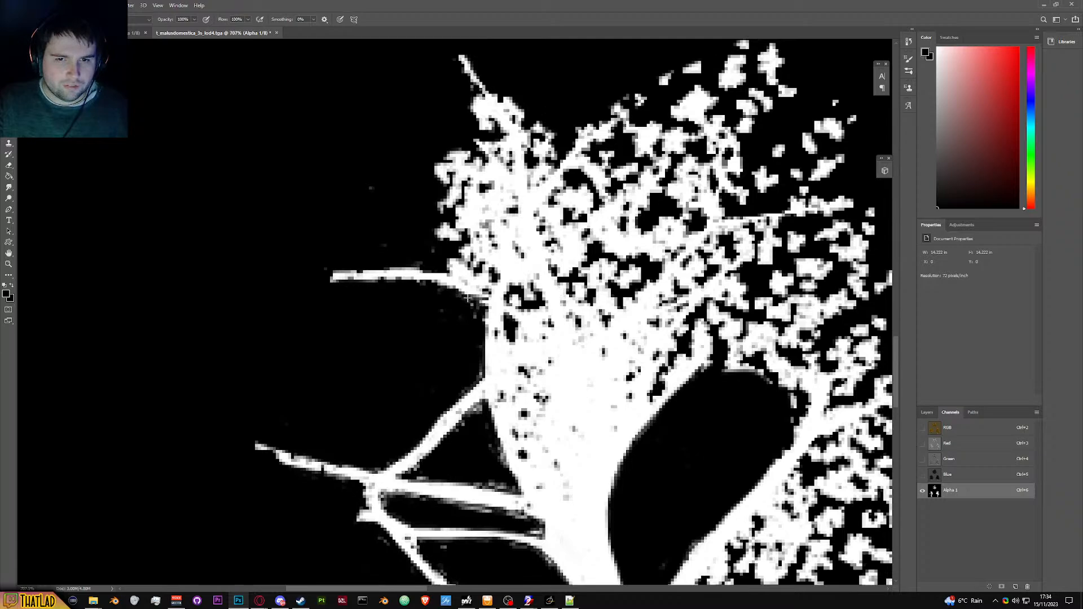
key("x")
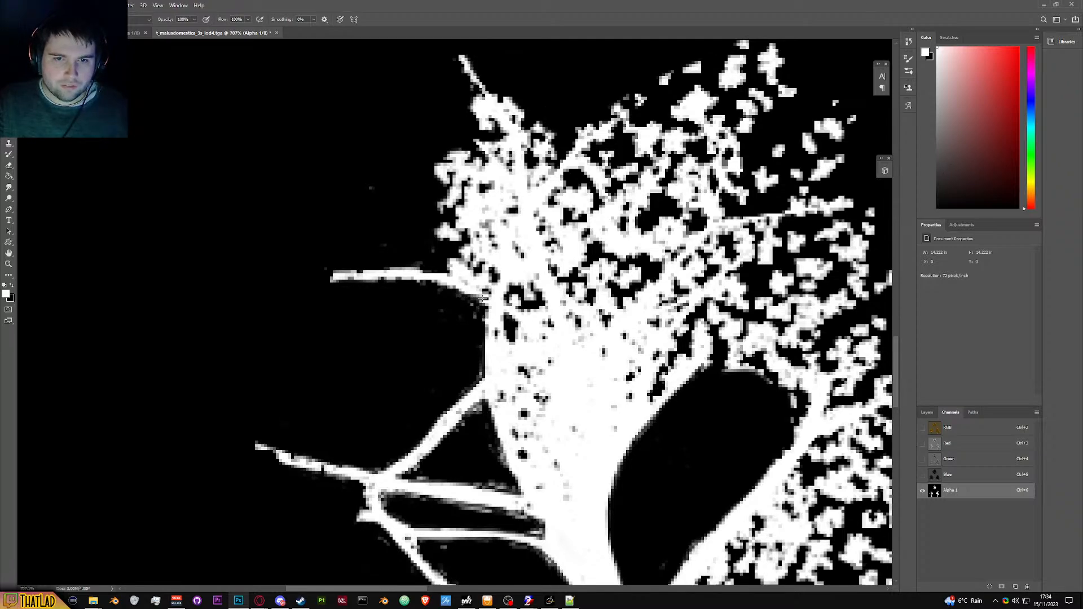
key("x")
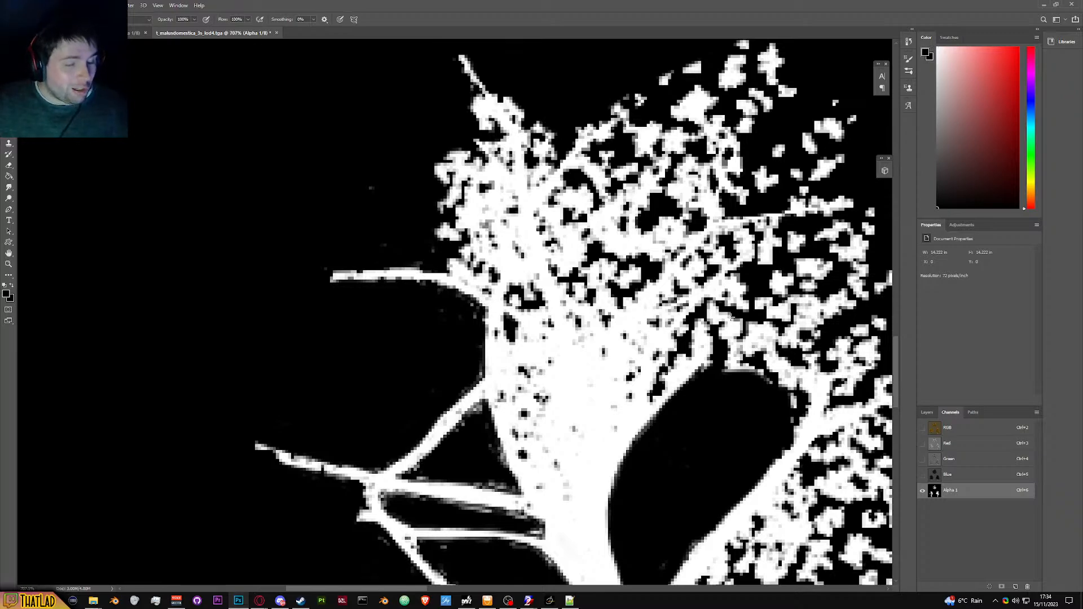
scroll(624, 262, "up", 2)
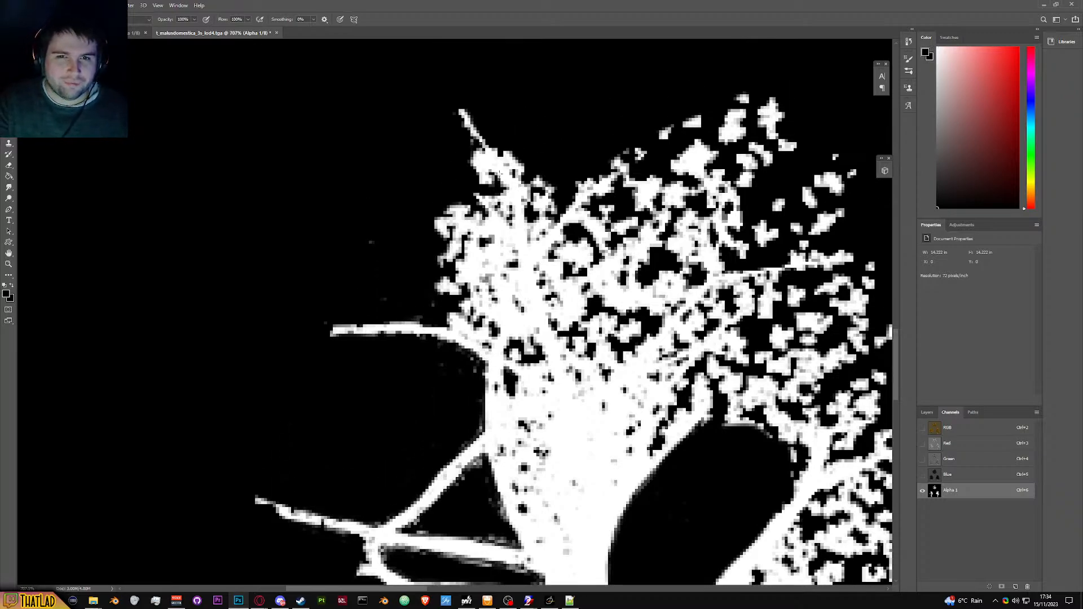
mouse_move(476, 144)
left_mouse_down()
mouse_move(495, 176)
mouse_move(477, 153)
mouse_move(491, 176)
mouse_move(482, 185)
mouse_move(473, 164)
mouse_move(519, 164)
mouse_move(504, 149)
mouse_move(539, 186)
mouse_move(537, 203)
left_mouse_up()
mouse_move(530, 245)
left_mouse_down()
mouse_move(555, 211)
mouse_move(543, 230)
mouse_move(527, 217)
mouse_move(538, 177)
mouse_move(530, 242)
mouse_move(545, 221)
mouse_move(536, 209)
mouse_move(552, 212)
mouse_move(556, 195)
mouse_move(542, 183)
mouse_move(543, 212)
mouse_move(540, 200)
mouse_move(534, 207)
mouse_move(539, 196)
mouse_move(551, 208)
mouse_move(533, 243)
left_mouse_up()
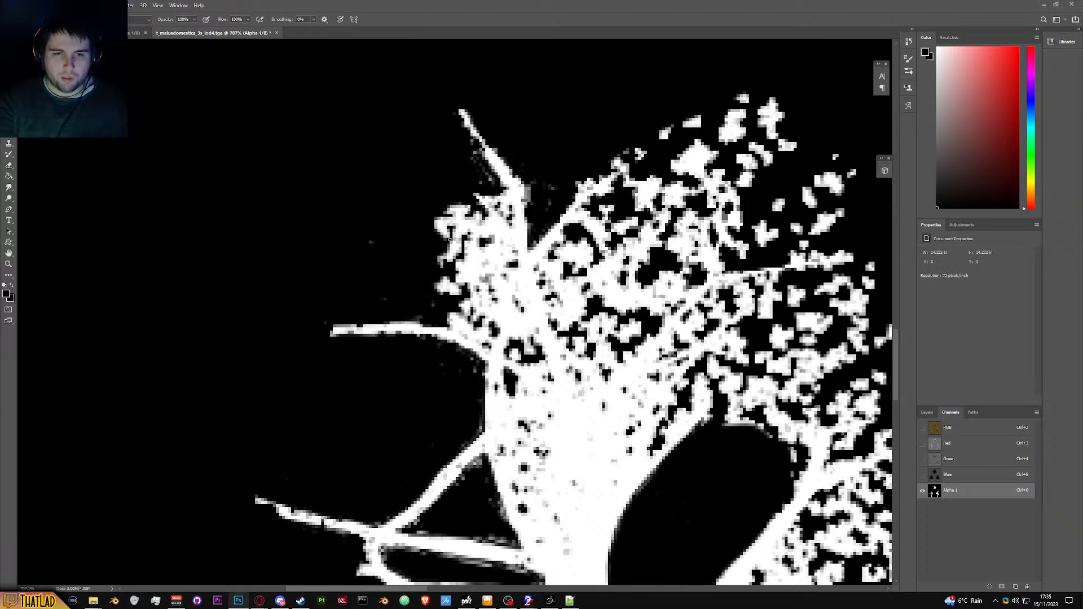
Step: Compare the painted crown with the reference tree, placing the Texture Viewer window beside the canvas and enlarging the reference's upper crown
scroll(498, 225, "up", 2)
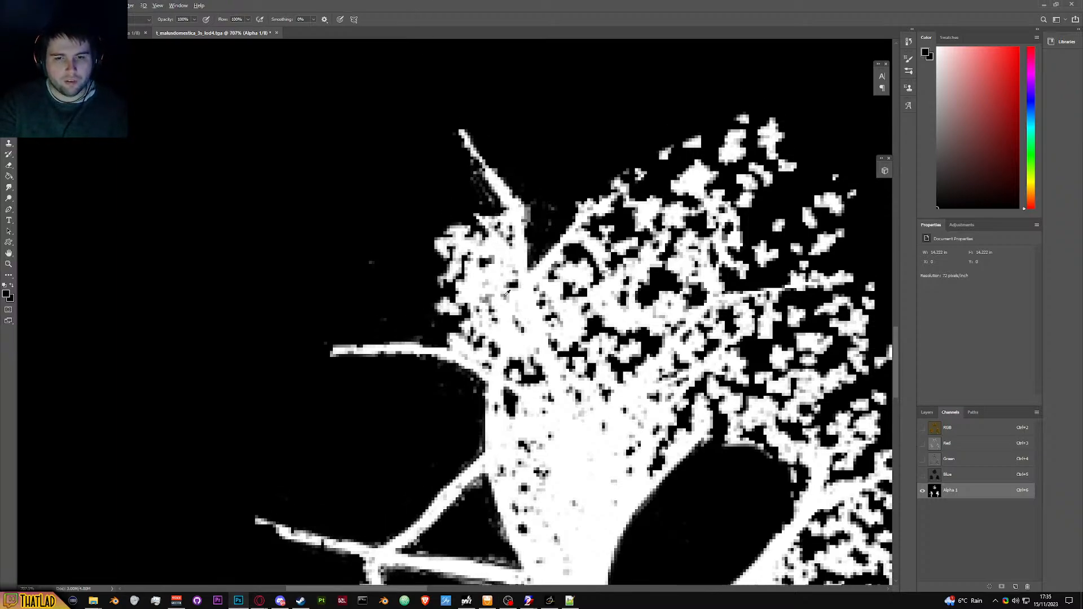
scroll(506, 293, "down", 5)
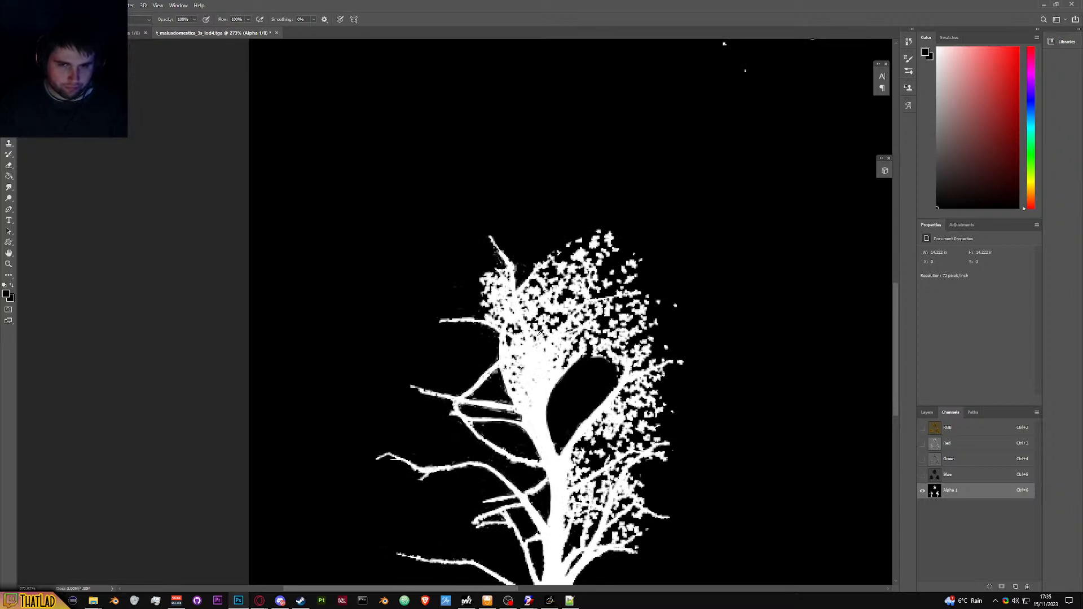
scroll(538, 337, "up", 4)
scroll(499, 324, "up", 2)
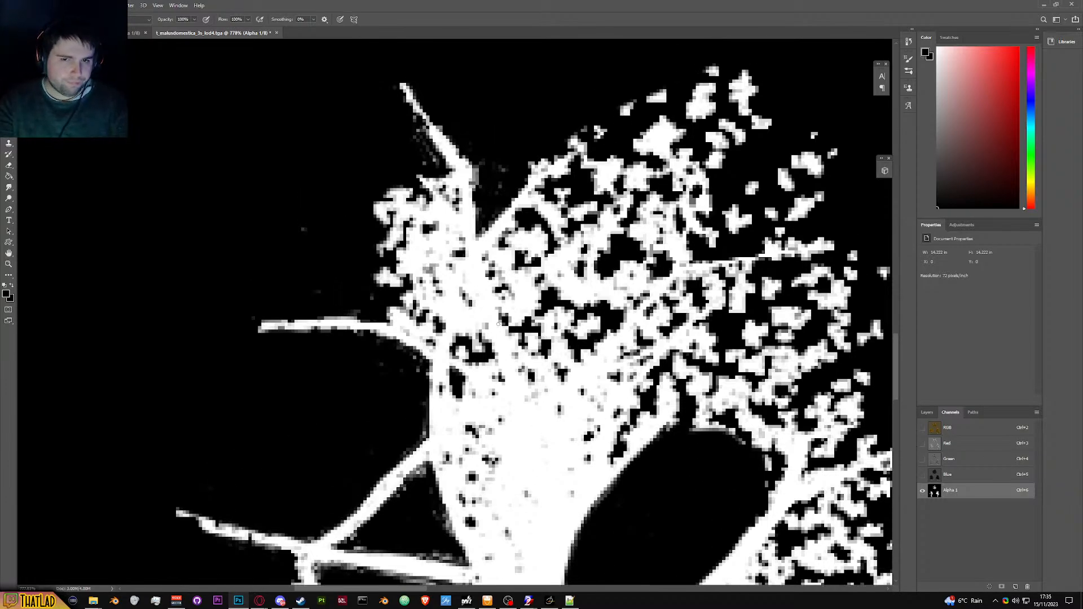
key("alt+Tab")
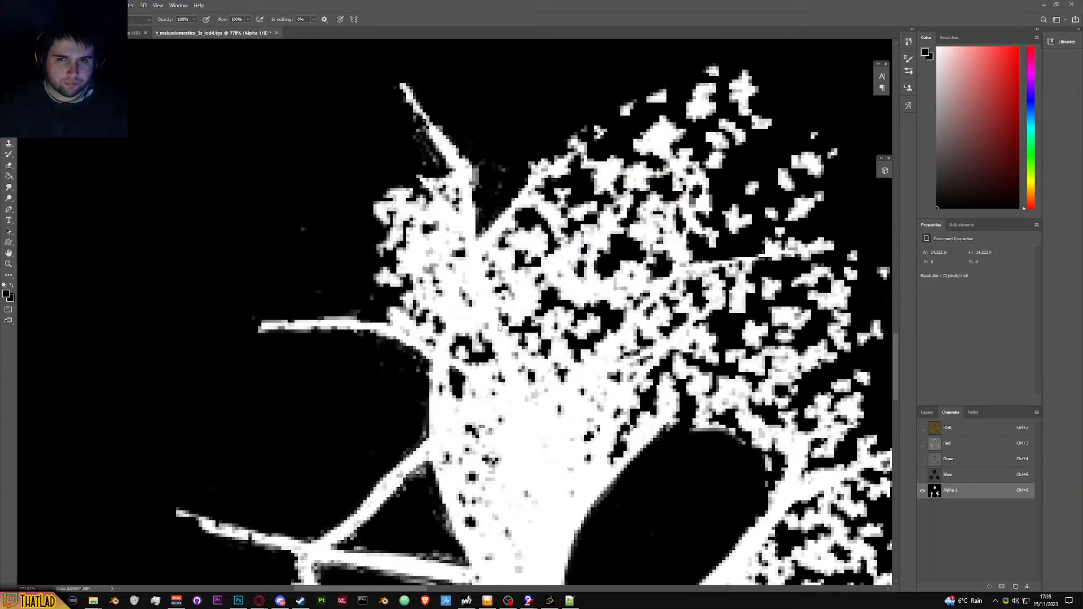
key("alt+Tab")
key("alt+Tab")
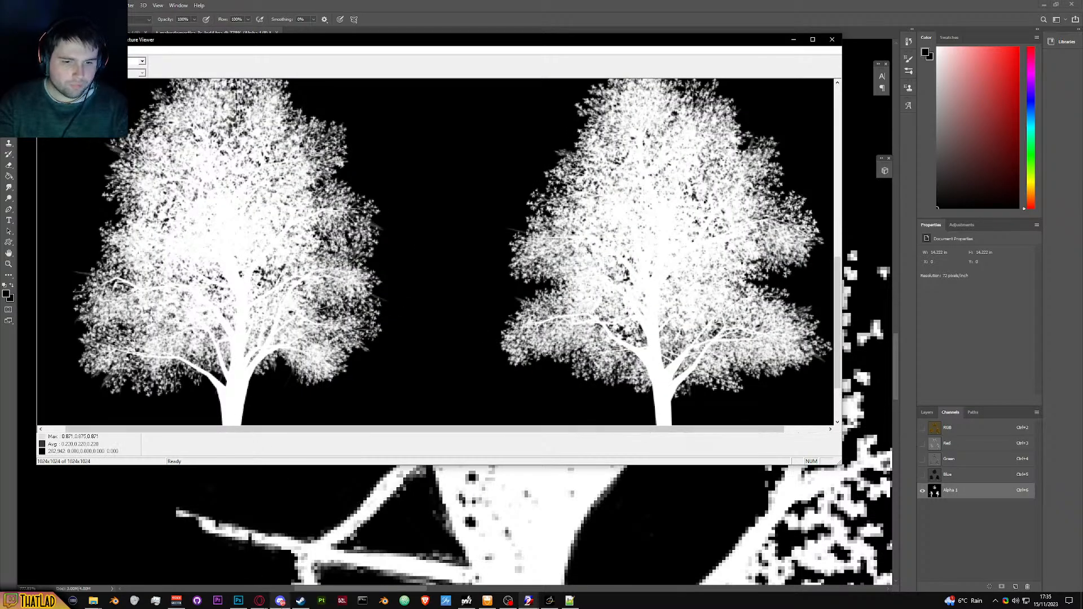
left_click(314, 581)
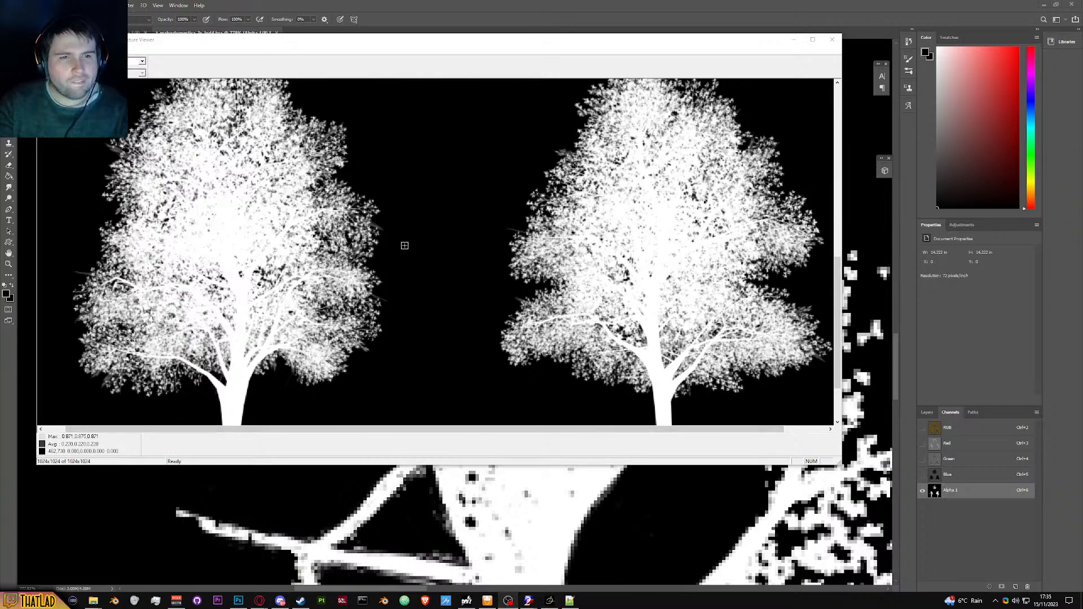
left_click(254, 187)
left_click_drag(259, 39, 771, 93)
scroll(701, 311, "down", 2)
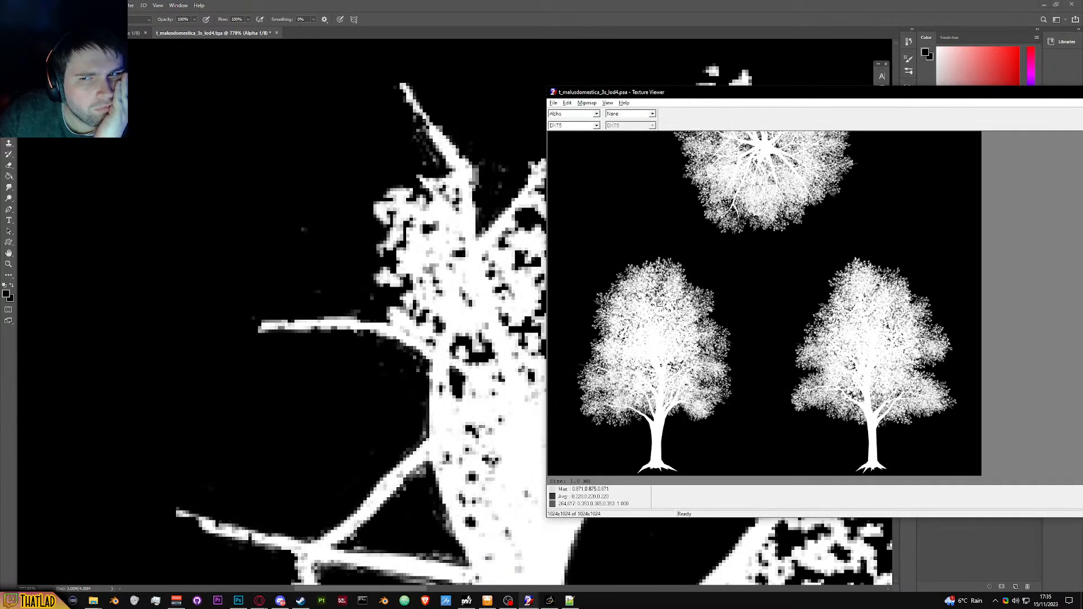
scroll(702, 311, "up", 3)
left_click_drag(701, 311, 706, 301)
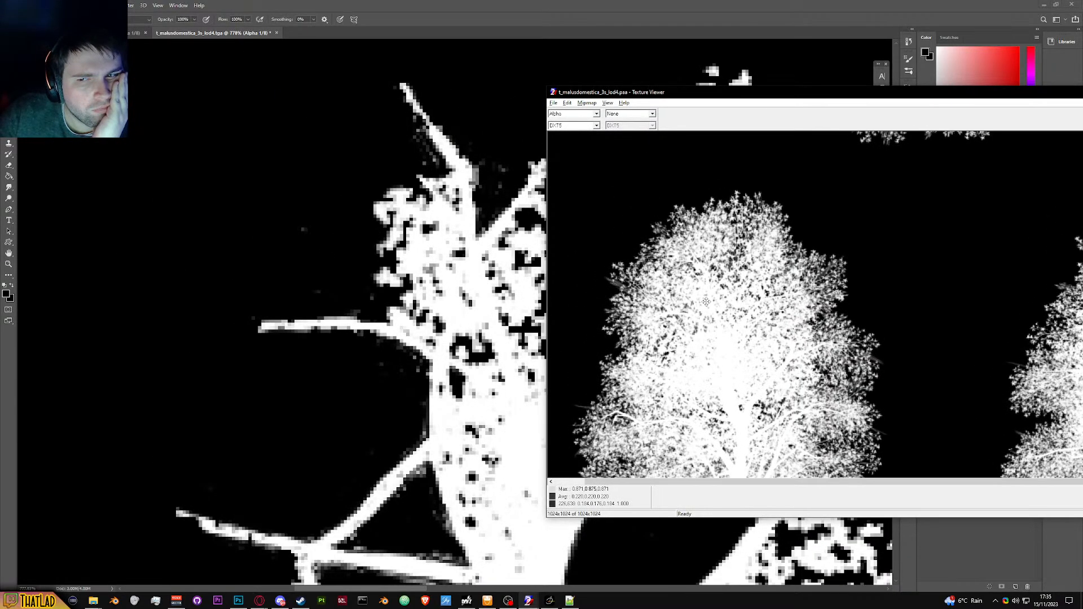
left_click(487, 4)
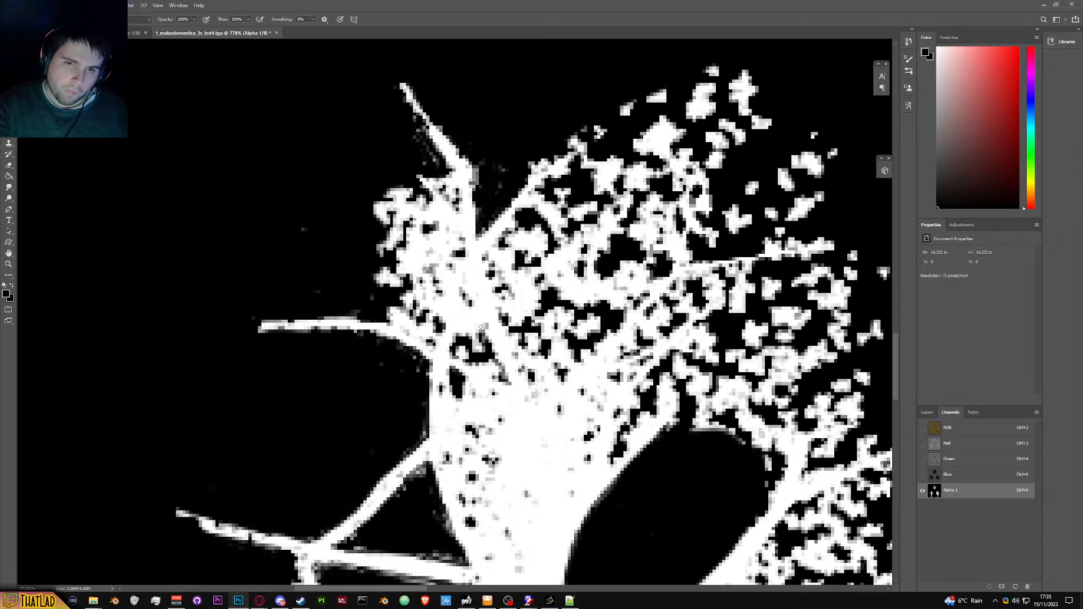
Step: Paint black gaps between the crossing branches at the upper left of the trunk, leaving thin bare branches
mouse_move(450, 354)
left_mouse_down()
mouse_move(494, 380)
mouse_move(479, 315)
mouse_move(468, 341)
mouse_move(491, 373)
mouse_move(461, 355)
left_mouse_up()
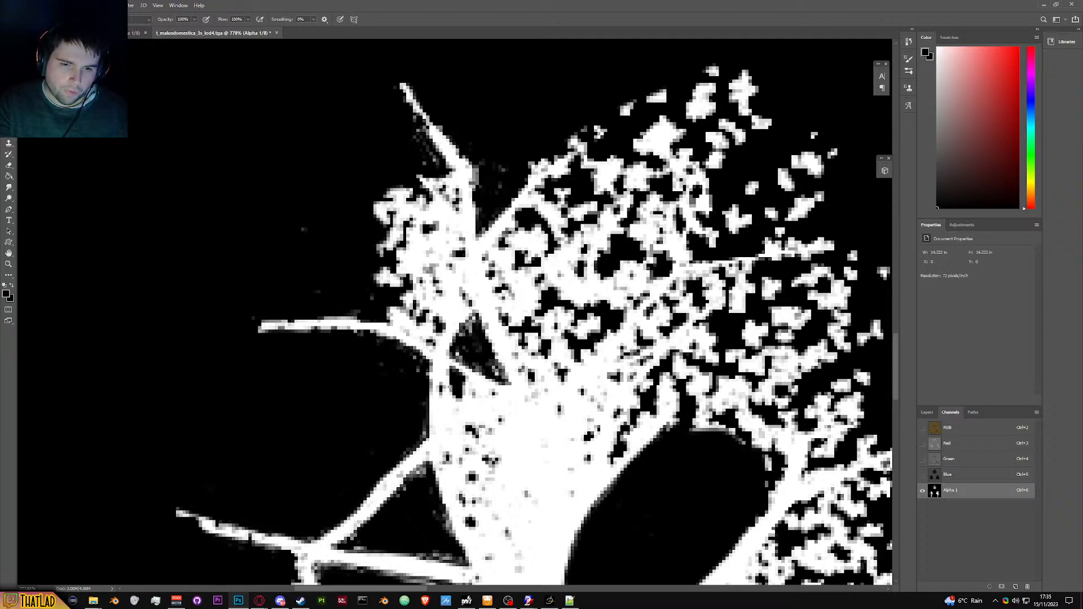
mouse_move(484, 384)
left_mouse_down()
mouse_move(462, 366)
mouse_move(485, 383)
mouse_move(467, 384)
left_mouse_up()
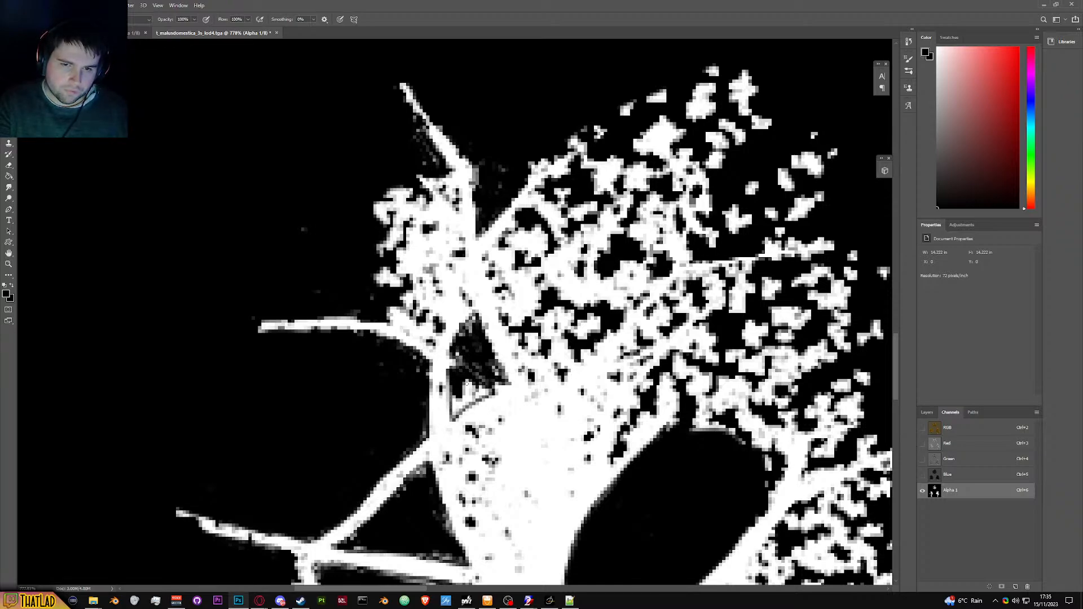
key("ctrl+z")
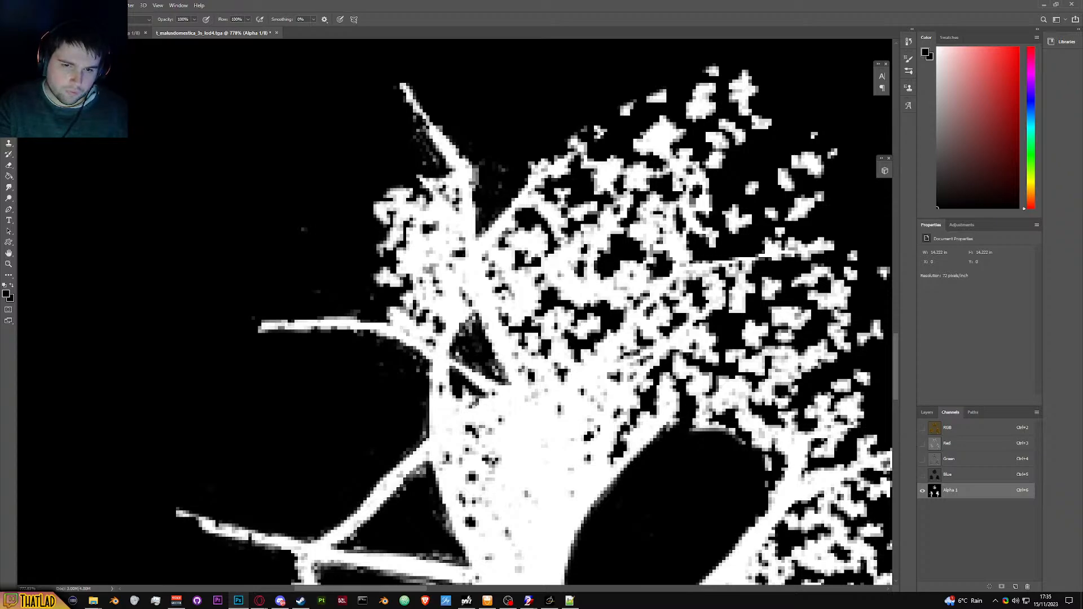
left_click_drag(453, 415, 449, 366)
mouse_move(457, 423)
left_mouse_down()
mouse_move(451, 401)
mouse_move(469, 398)
mouse_move(464, 387)
left_mouse_up()
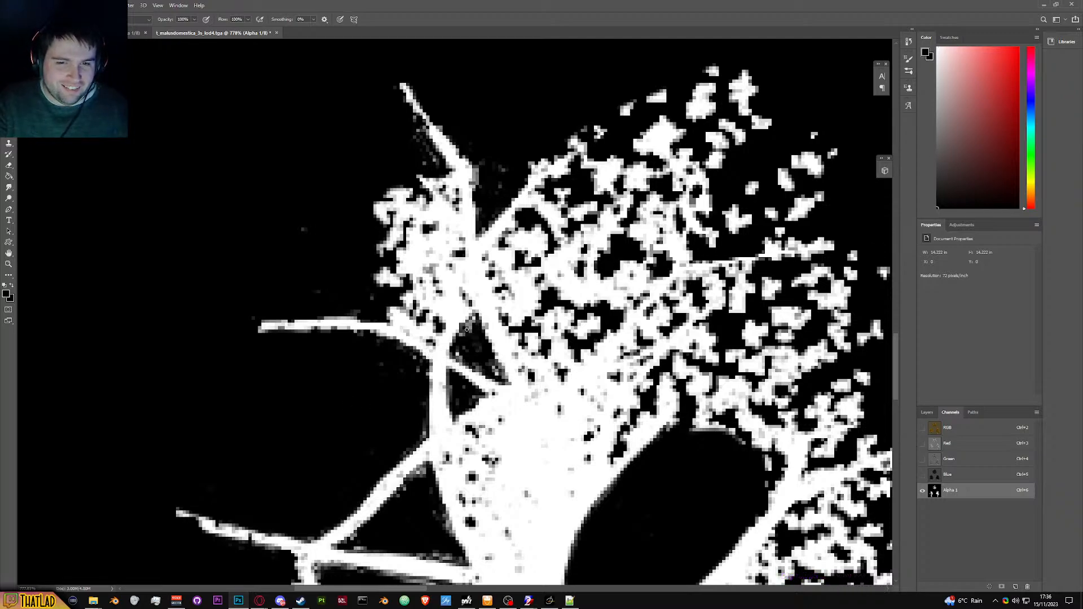
Step: Paint black over the leaf cluster between the topmost left twig and the short horizontal branch below it
scroll(435, 362, "up", 2)
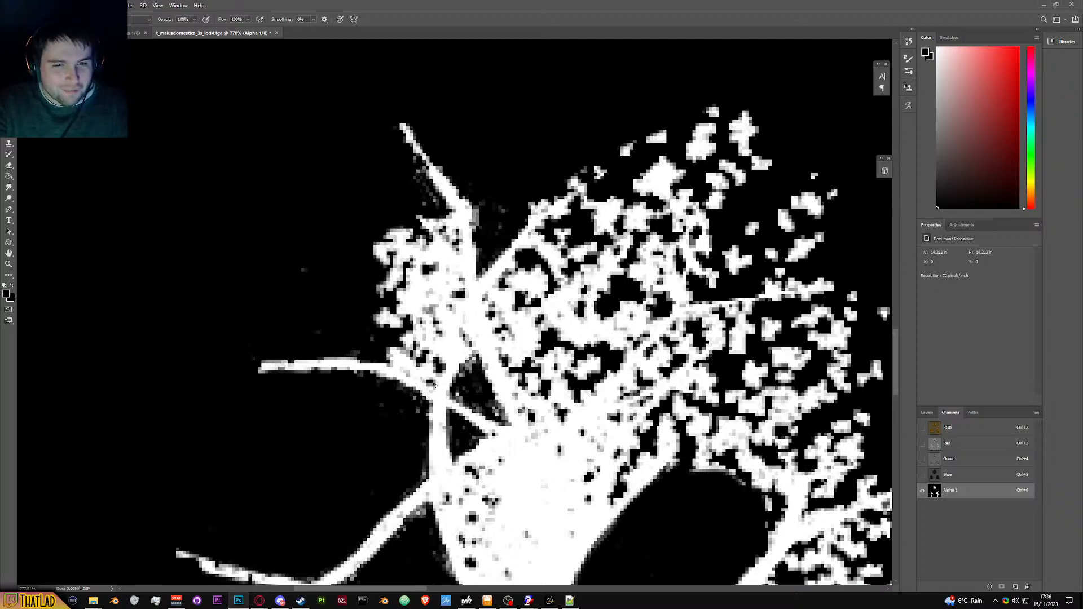
mouse_move(395, 366)
left_mouse_down()
mouse_move(417, 377)
mouse_move(395, 355)
mouse_move(430, 379)
left_mouse_up()
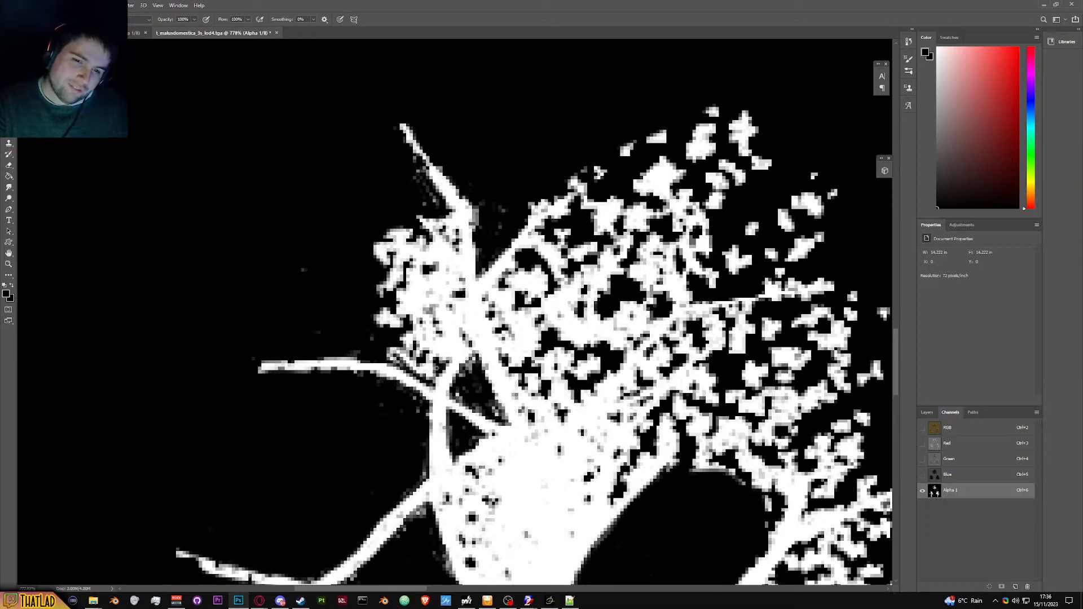
mouse_move(429, 265)
left_mouse_down()
mouse_move(395, 231)
mouse_move(435, 218)
mouse_move(447, 276)
mouse_move(398, 244)
mouse_move(387, 249)
mouse_move(393, 291)
mouse_move(382, 314)
mouse_move(411, 282)
left_mouse_up()
mouse_move(379, 321)
left_mouse_down()
mouse_move(417, 297)
mouse_move(410, 339)
mouse_move(393, 344)
mouse_move(424, 356)
left_mouse_up()
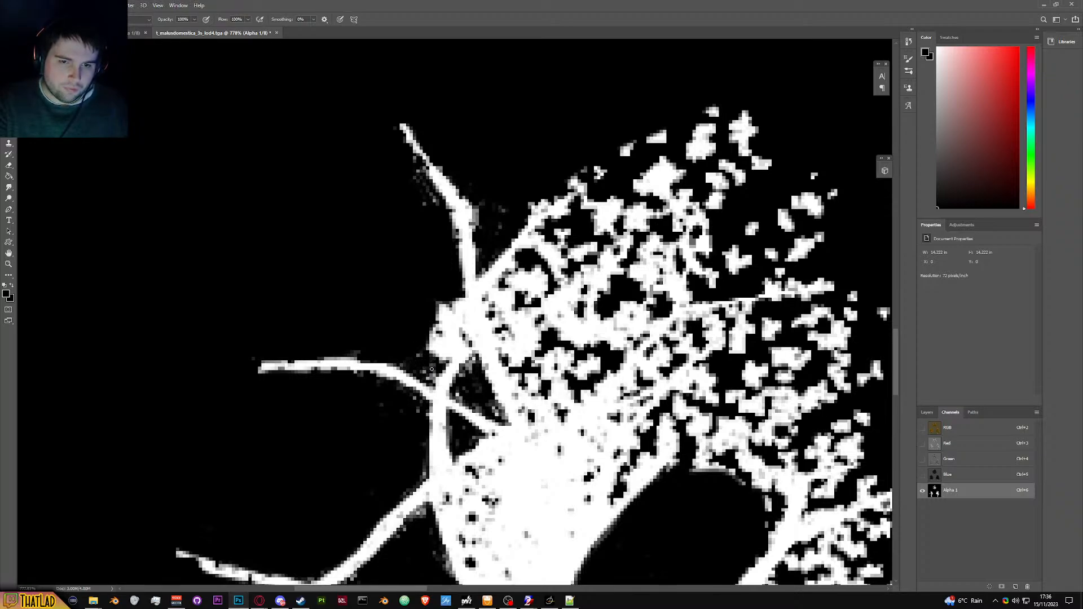
Step: Check the crown against the reference tree and paint black over the outer edge of the leaf clump beneath the topmost left twig
scroll(504, 345, "down", 10)
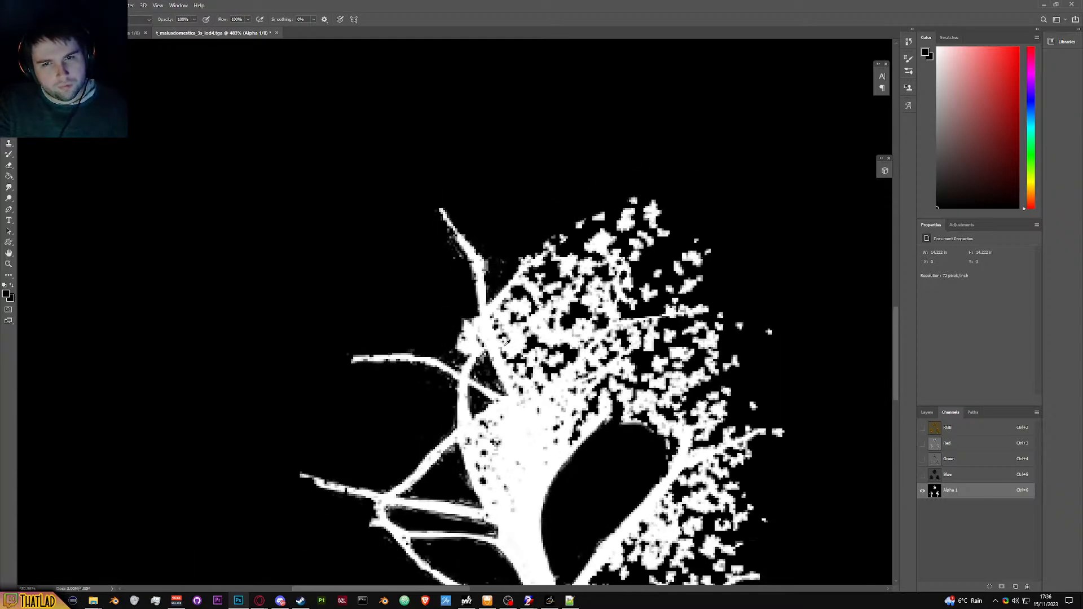
scroll(504, 346, "up", 11)
key("alt+Tab")
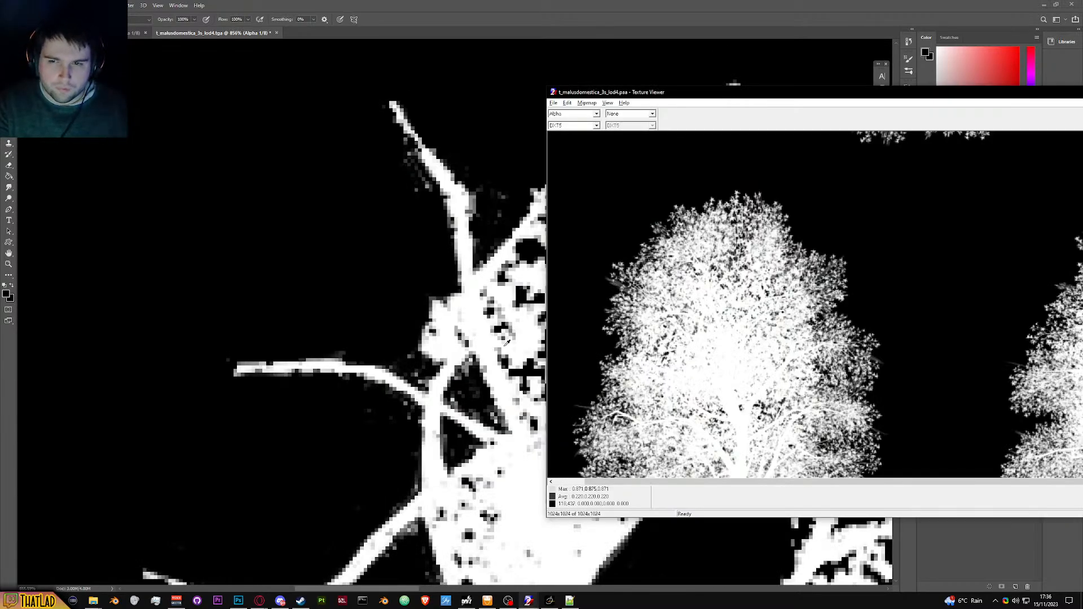
key("alt+Tab")
right_click(497, 273, "alt")
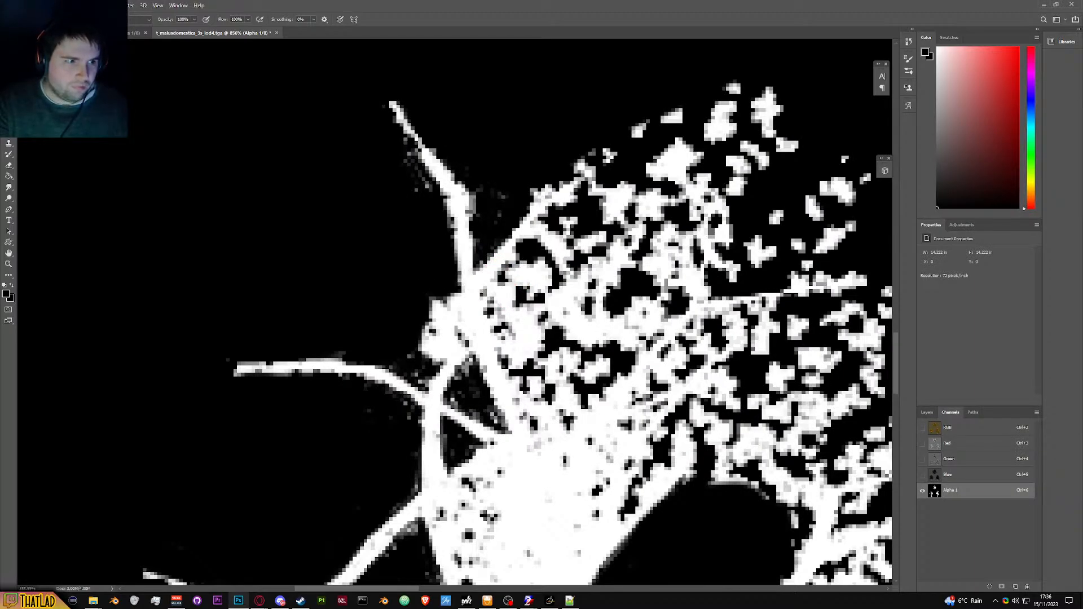
scroll(524, 294, "down", 5)
scroll(415, 299, "up", 7)
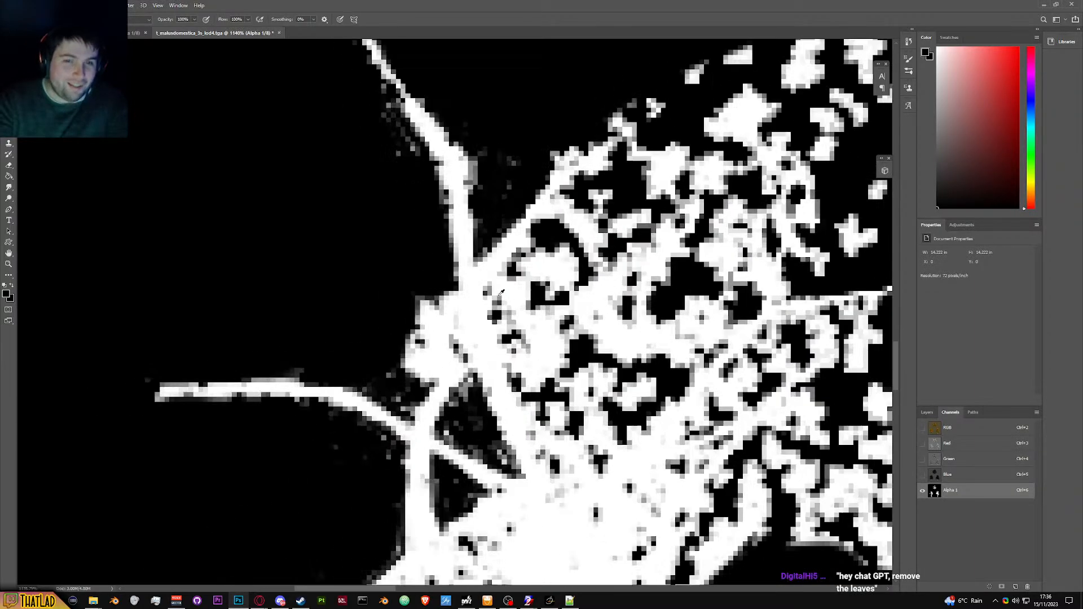
mouse_move(415, 299)
left_mouse_down()
mouse_move(405, 380)
mouse_move(402, 361)
left_mouse_up()
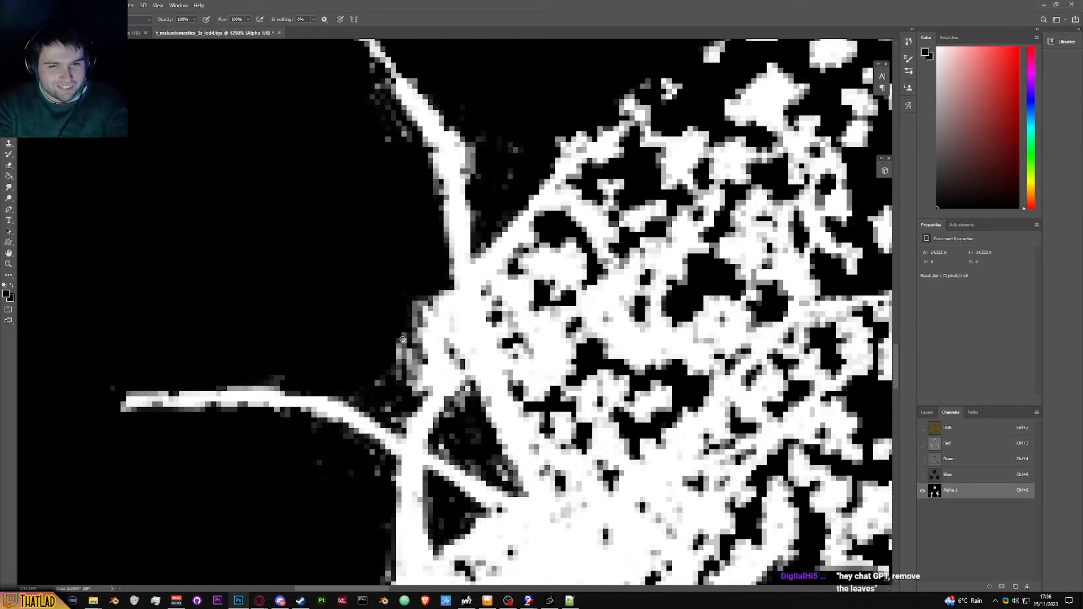
left_click_drag(411, 316, 423, 351)
Step: Try to paint out the leaf clump together with its connecting branch, compare with the reference tree, and undo the removal
key("alt+Tab")
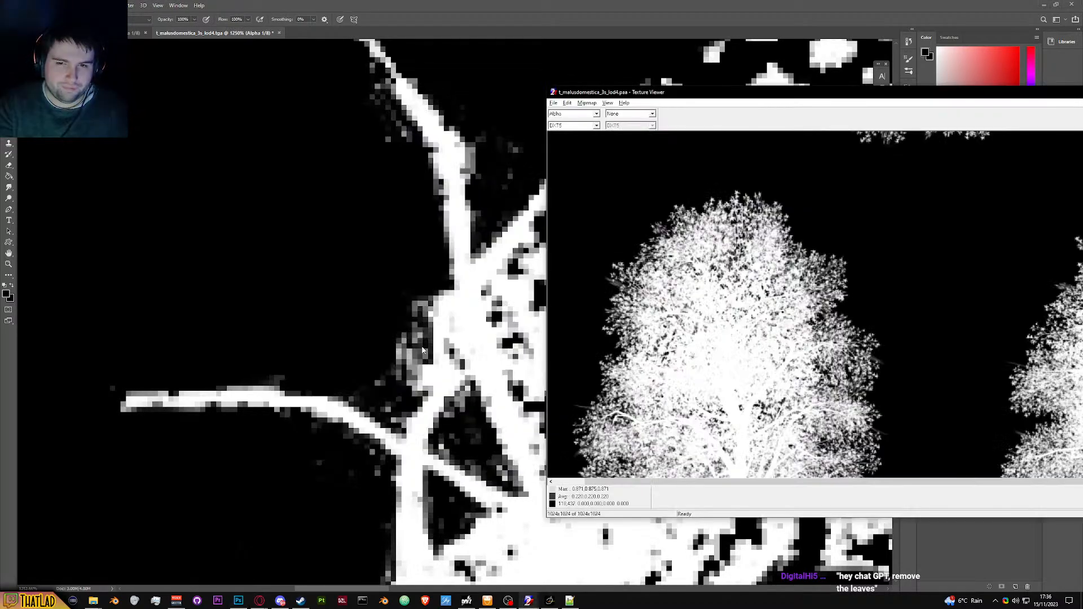
key("alt+Tab")
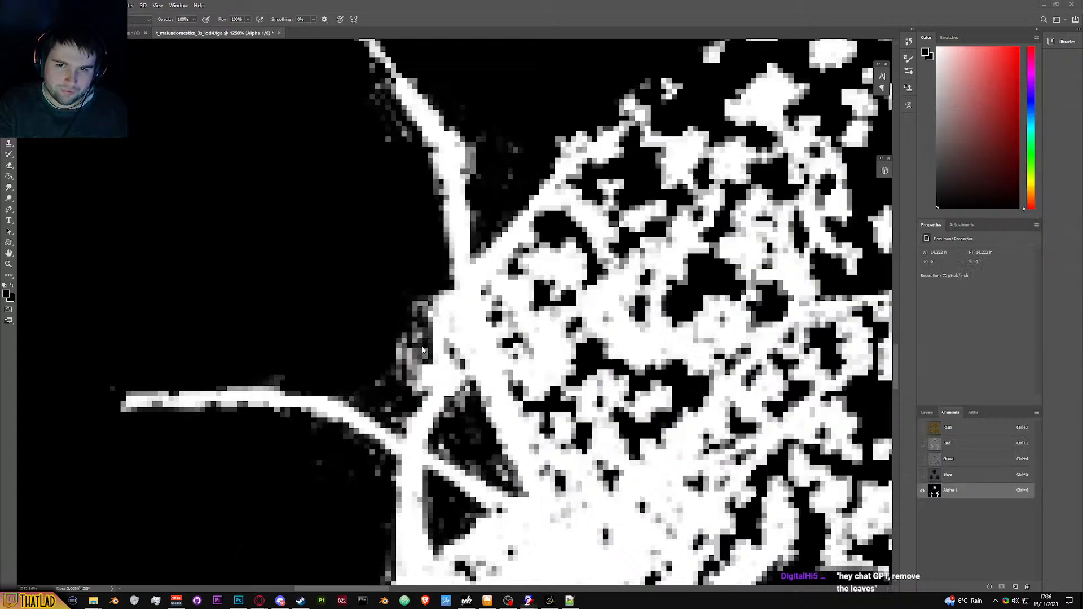
mouse_move(409, 348)
left_mouse_down()
mouse_move(411, 381)
mouse_move(437, 380)
mouse_move(422, 378)
mouse_move(429, 437)
mouse_move(426, 363)
mouse_move(442, 343)
mouse_move(433, 308)
mouse_move(402, 312)
mouse_move(393, 343)
mouse_move(423, 419)
mouse_move(446, 433)
left_mouse_up()
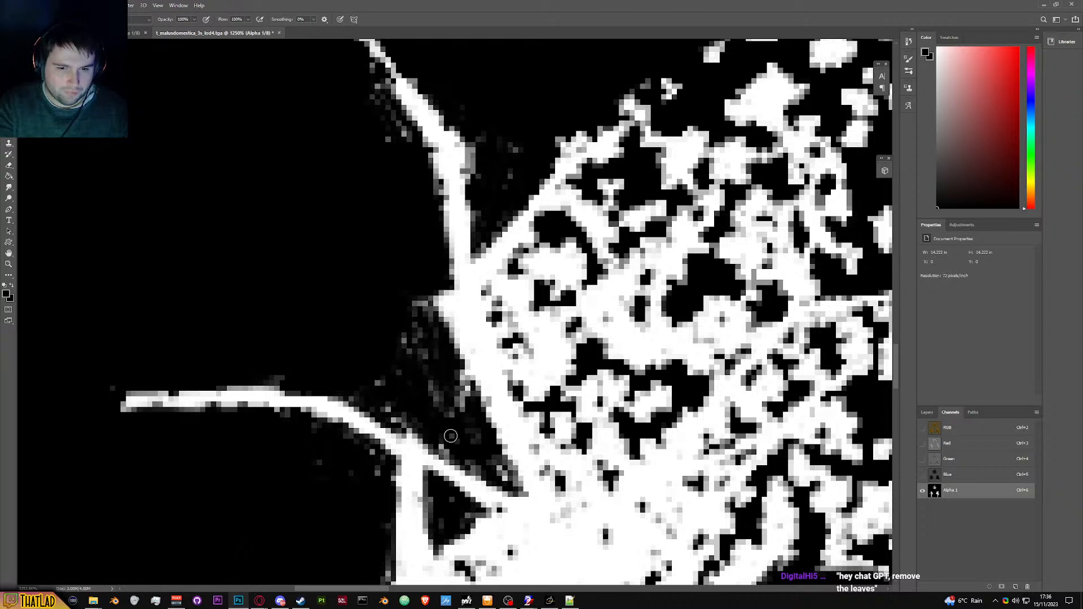
scroll(446, 433, "down", 10)
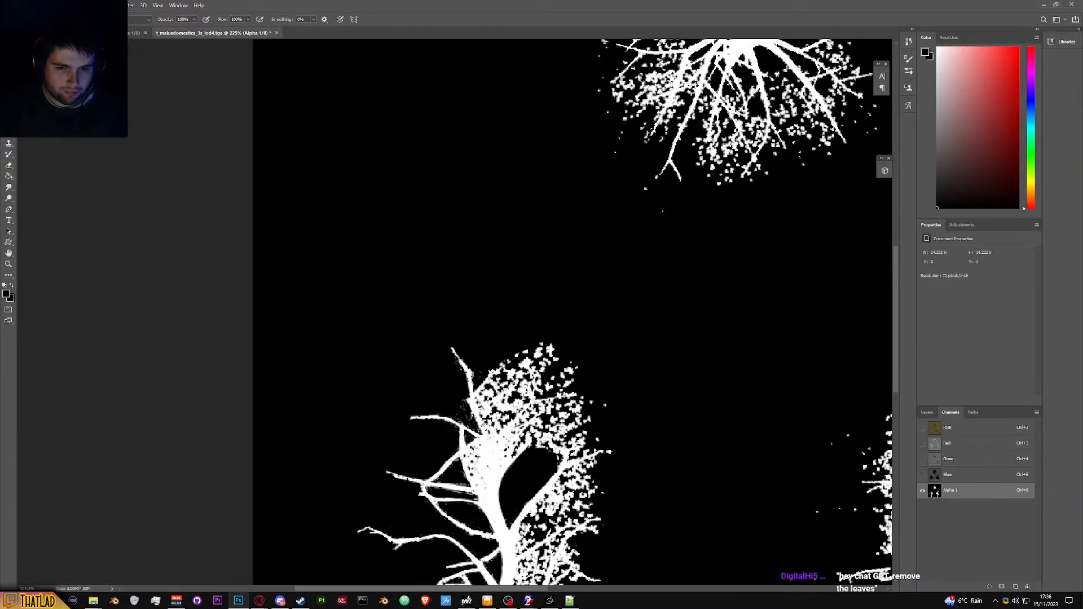
scroll(485, 424, "down", 3)
scroll(499, 440, "down", 2)
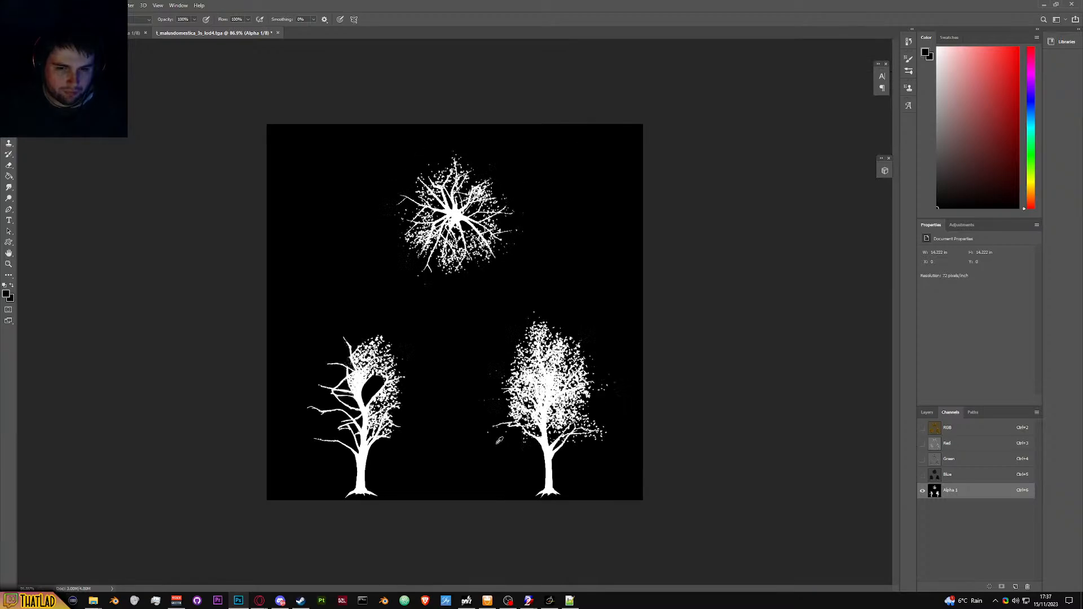
scroll(356, 395, "up", 13)
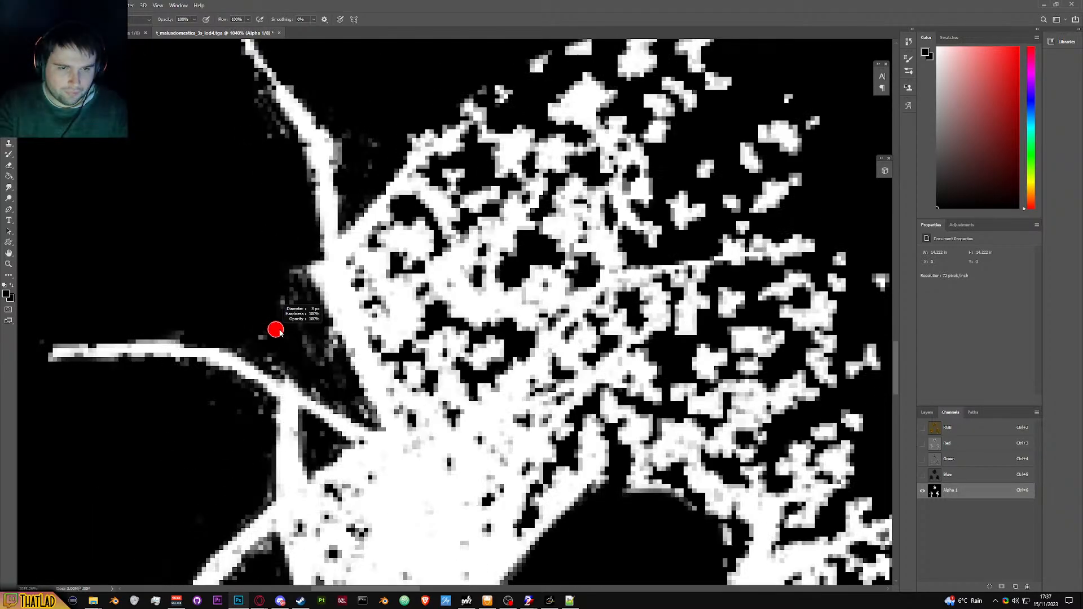
mouse_move(275, 330)
left_mouse_down()
mouse_move(307, 314)
mouse_move(312, 287)
mouse_move(324, 347)
mouse_move(308, 335)
mouse_move(261, 339)
mouse_move(339, 390)
mouse_move(288, 421)
left_mouse_up()
key("alt+Tab")
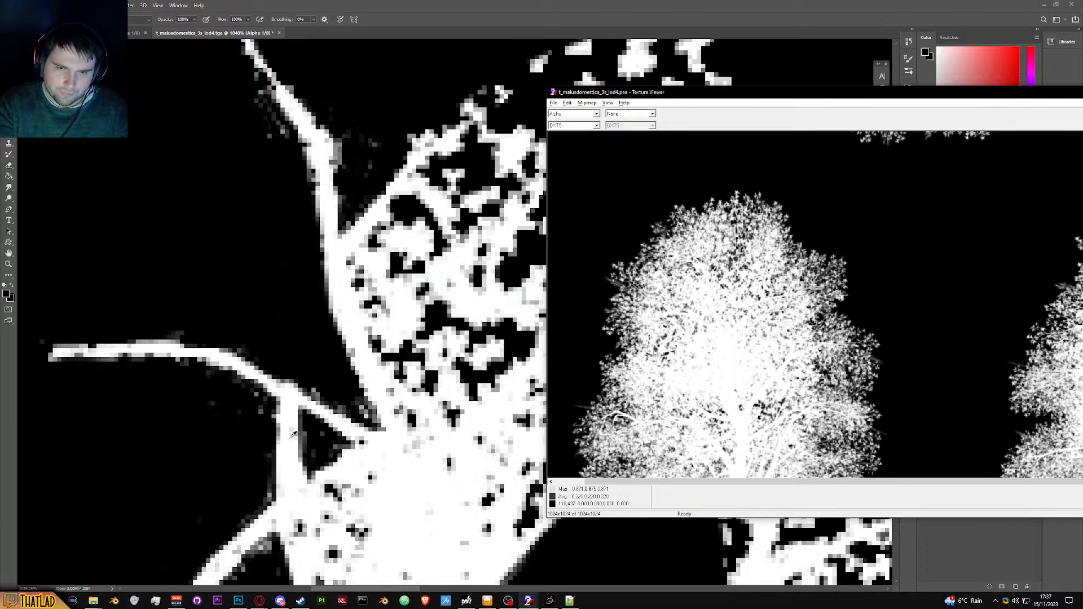
key("alt+Tab")
key("ctrl+z")
key("ctrl+z")
Step: Trim the leaves off the connecting branch below the topmost left twig and clear the grey specks around it with black
mouse_move(297, 289)
left_mouse_down()
mouse_move(293, 322)
mouse_move(316, 263)
mouse_move(296, 307)
mouse_move(269, 318)
mouse_move(336, 375)
mouse_move(303, 321)
left_mouse_up()
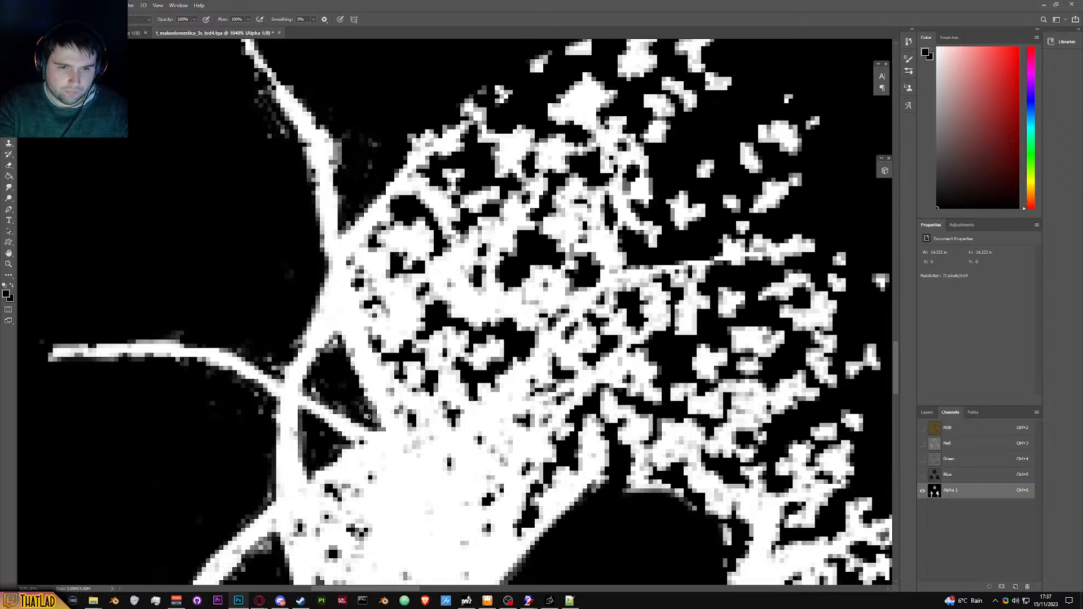
left_click_drag(361, 426, 348, 414)
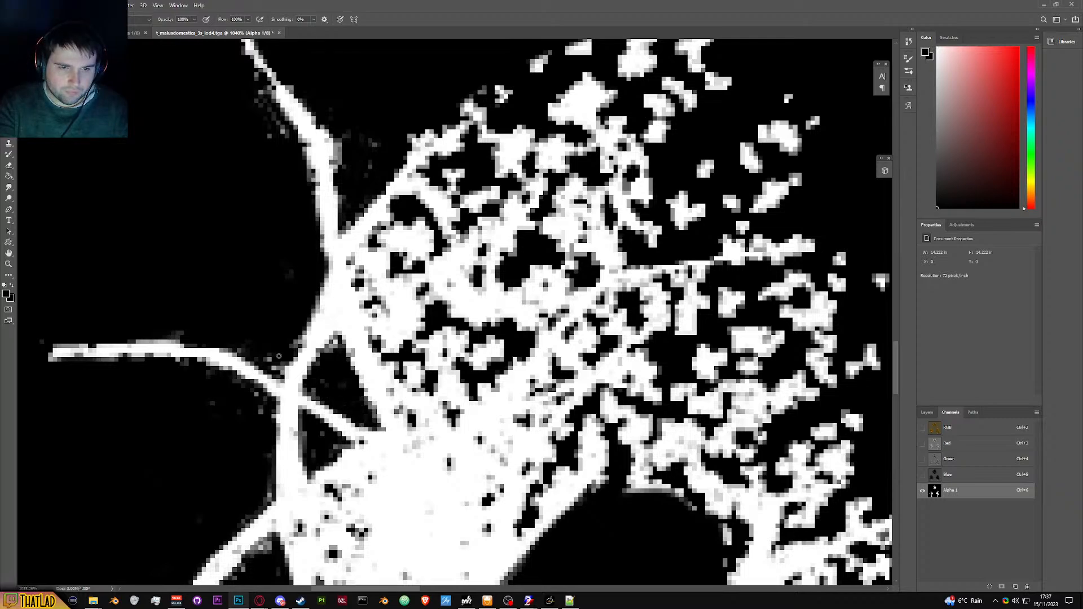
key("bracketright")
key("bracketright")
left_click_drag(253, 398, 254, 440)
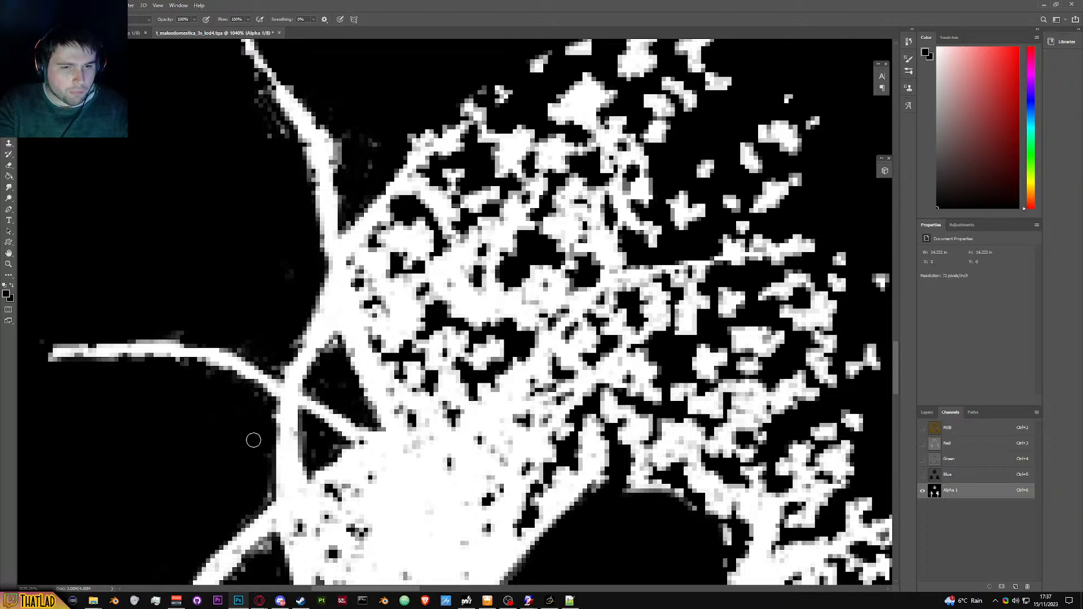
scroll(326, 444, "down", 10)
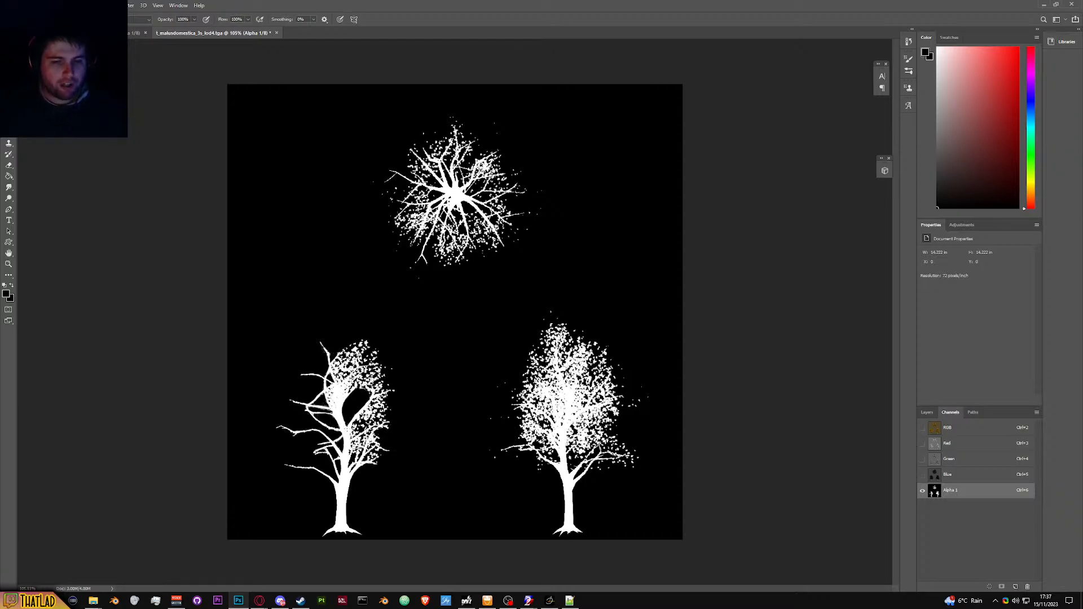
left_click_drag(254, 399, 497, 394)
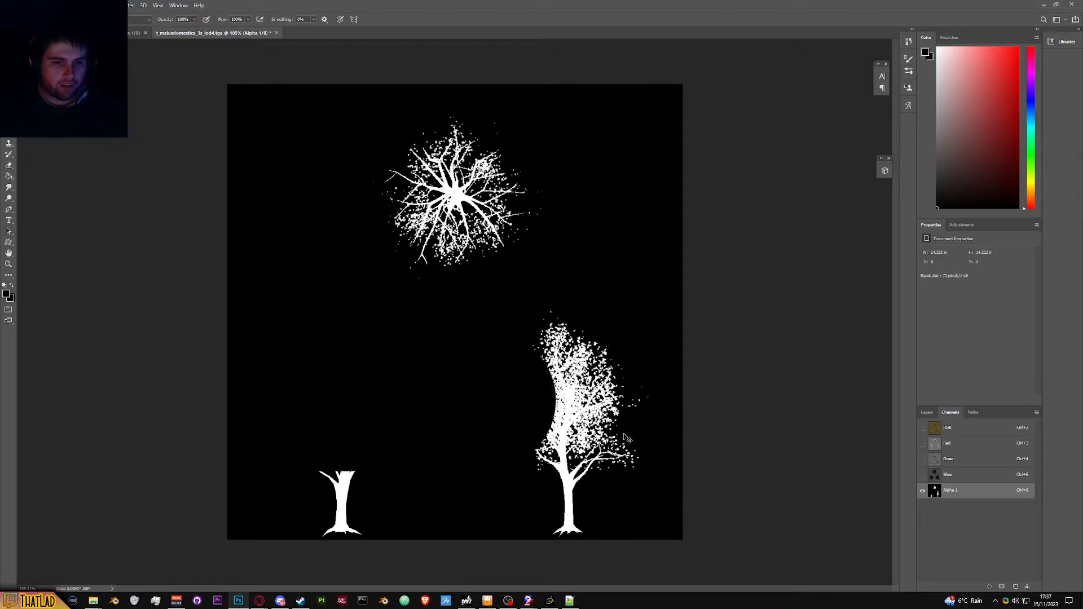
key("ctrl+z")
Step: Enlarge the brush and paint black over the loose outer leaves along the top and right edge of the left tree's crown
scroll(338, 395, "up", 10)
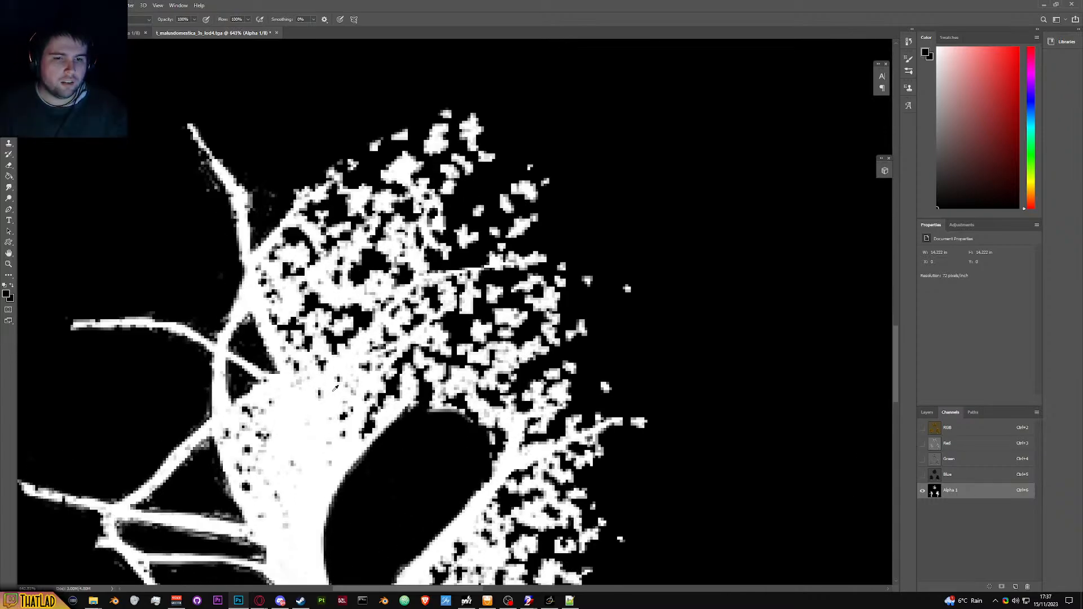
right_click(245, 391, "alt")
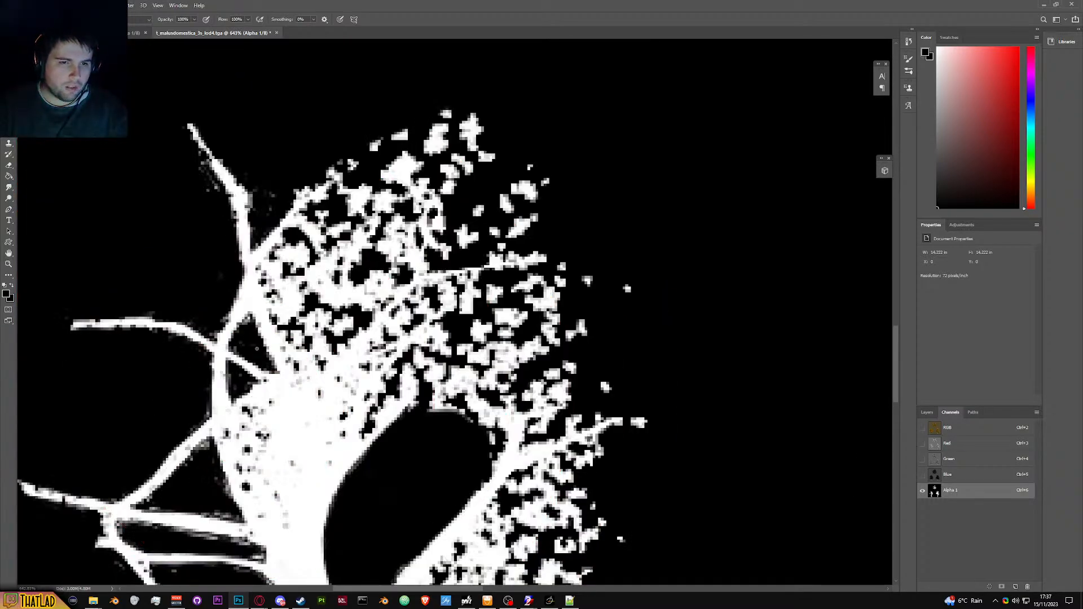
scroll(365, 161, "down", 4)
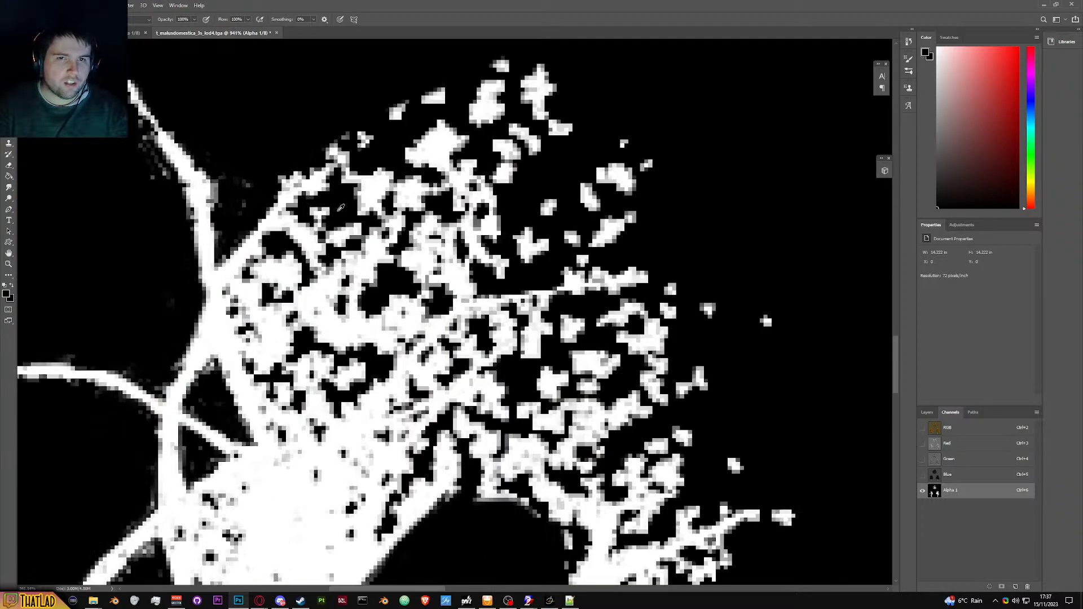
mouse_move(365, 160)
left_mouse_down()
mouse_move(420, 142)
mouse_move(387, 148)
mouse_move(559, 192)
mouse_move(504, 209)
mouse_move(476, 198)
mouse_move(535, 258)
mouse_move(521, 249)
mouse_move(425, 268)
mouse_move(479, 272)
mouse_move(445, 266)
mouse_move(490, 254)
mouse_move(506, 226)
mouse_move(395, 137)
mouse_move(388, 166)
mouse_move(439, 161)
mouse_move(429, 149)
mouse_move(450, 139)
mouse_move(458, 165)
mouse_move(445, 175)
mouse_move(365, 193)
left_mouse_up()
key("ctrl+z")
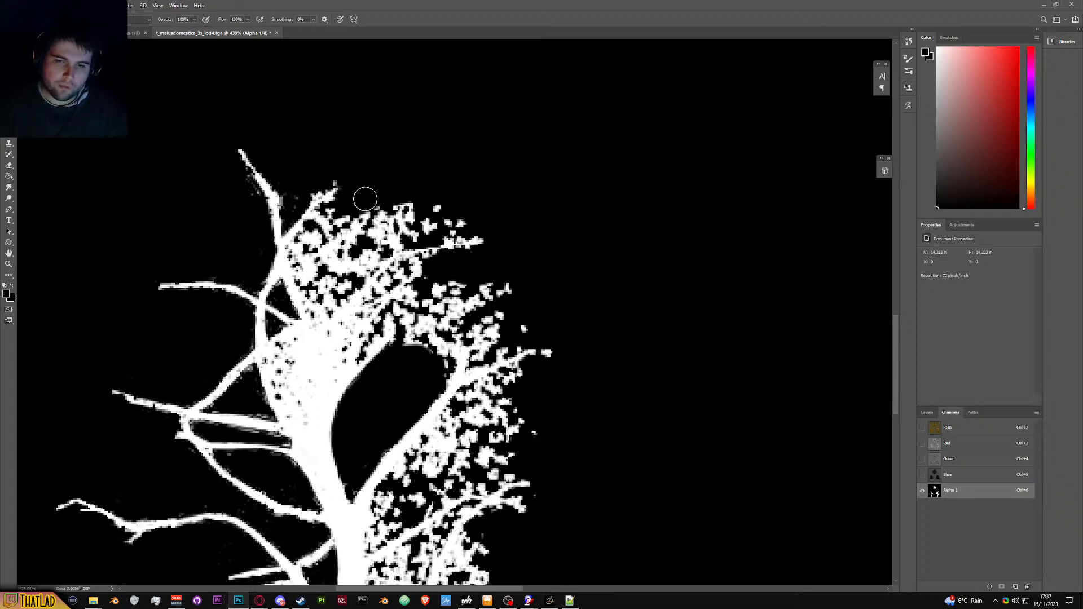
mouse_move(453, 195)
left_mouse_down()
mouse_move(451, 217)
mouse_move(506, 252)
mouse_move(525, 322)
mouse_move(551, 348)
left_mouse_up()
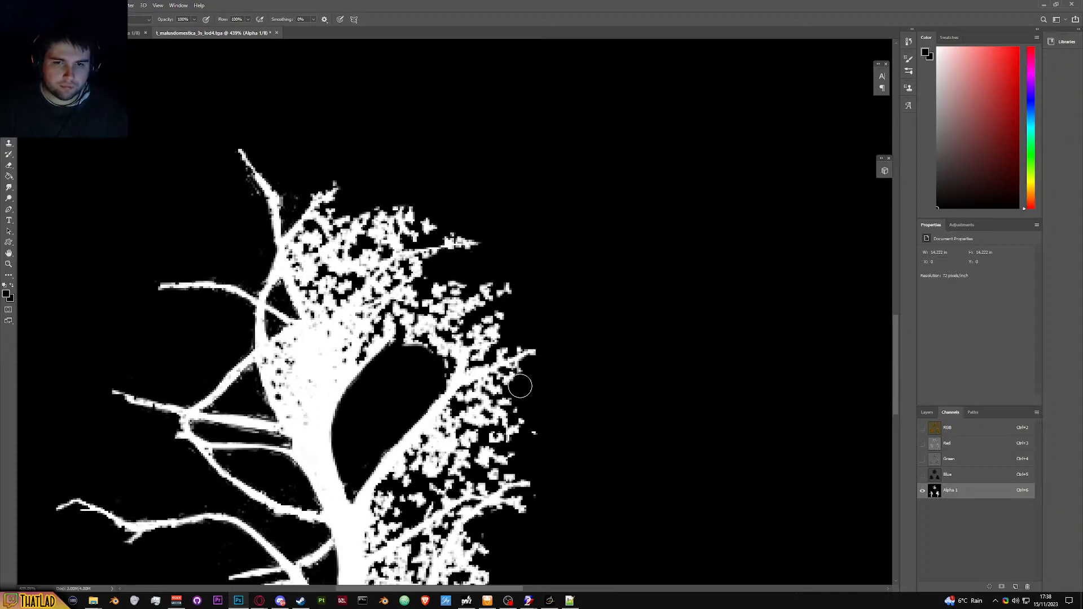
Step: Paint out the leaves along the underside of the long right-hand branch down to the trunk, including the small clumps beside the lower fork
mouse_move(494, 388)
left_mouse_down()
mouse_move(399, 474)
mouse_move(377, 538)
left_mouse_up()
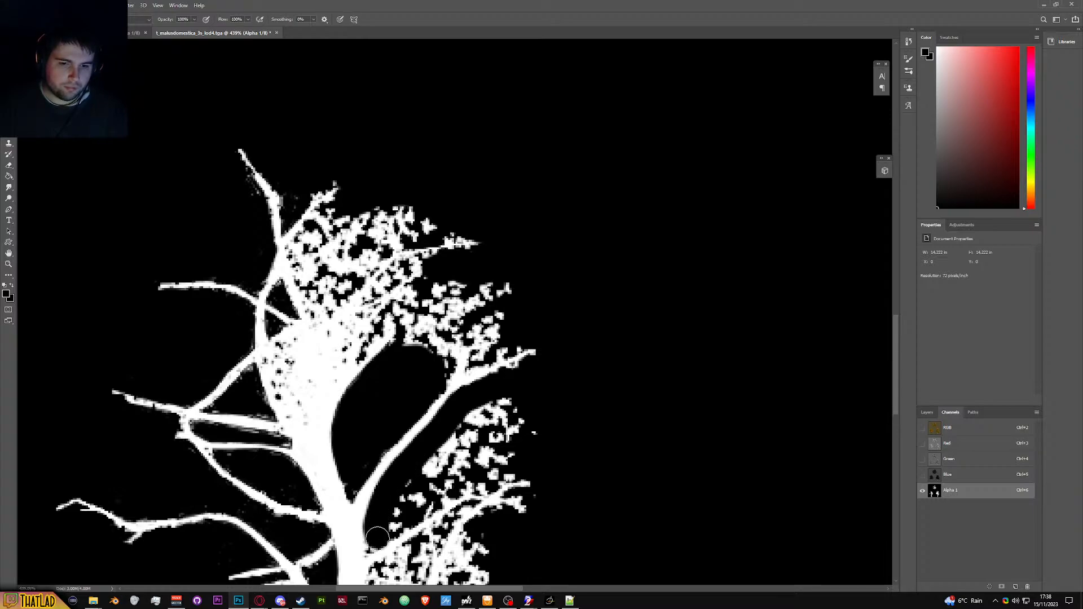
scroll(371, 539, "up", 2)
scroll(372, 538, "down", 3)
scroll(375, 499, "up", 5)
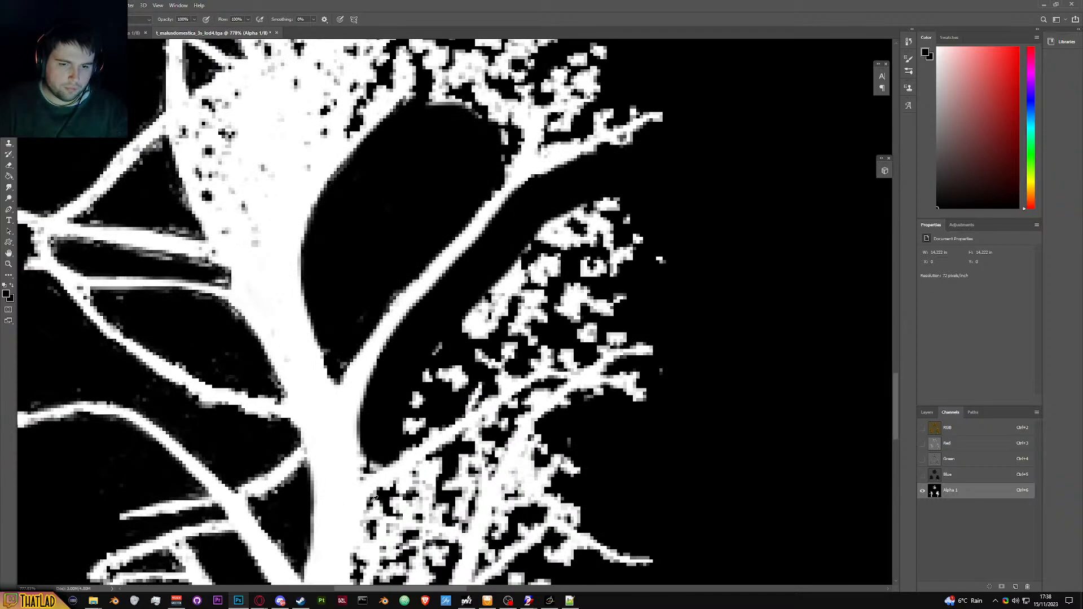
mouse_move(374, 463)
left_mouse_down()
mouse_move(354, 475)
mouse_move(364, 341)
left_mouse_up()
left_click_drag(361, 415, 369, 456)
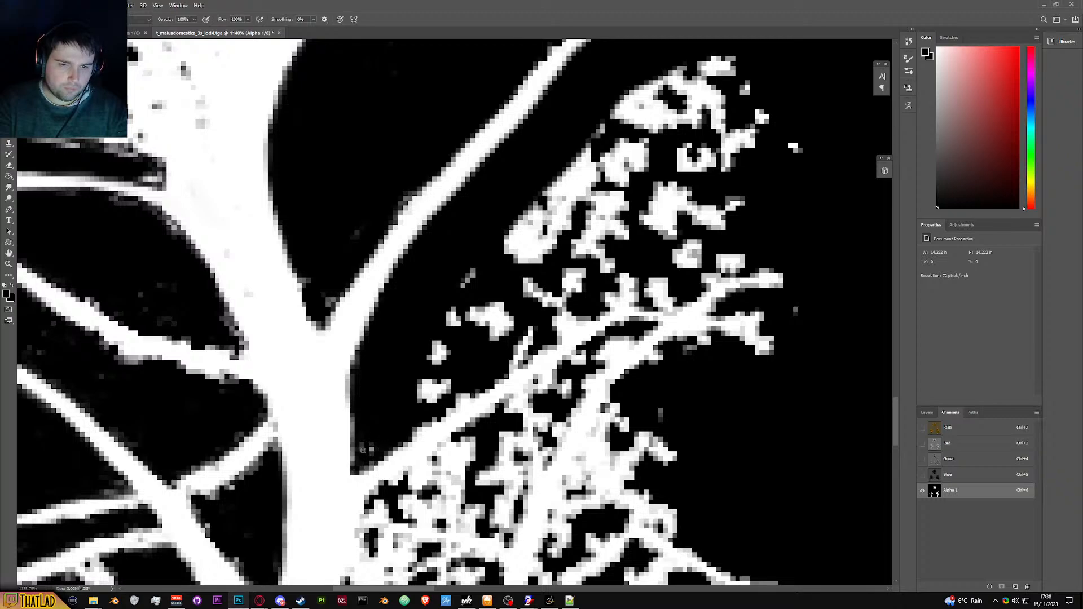
mouse_move(433, 385)
left_mouse_down()
mouse_move(466, 382)
mouse_move(447, 372)
mouse_move(448, 341)
mouse_move(470, 304)
mouse_move(528, 318)
mouse_move(479, 286)
mouse_move(479, 263)
mouse_move(505, 297)
mouse_move(457, 348)
left_mouse_up()
Step: Paint black over the remaining leaf mass between the two right-hand branches, keeping the lower branch's upper edge
scroll(521, 359, "down", 3)
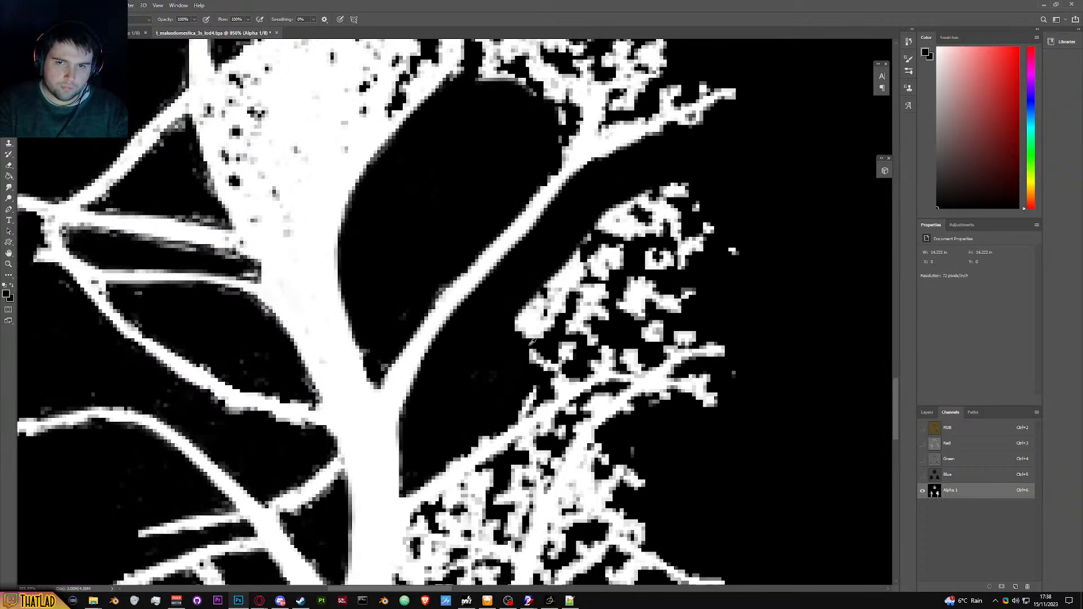
mouse_move(531, 339)
left_mouse_down()
mouse_move(508, 336)
mouse_move(560, 270)
mouse_move(559, 308)
mouse_move(589, 299)
left_mouse_up()
key("ctrl+z")
key("ctrl+z")
key("ctrl+shift+z")
key("ctrl+shift+z")
mouse_move(660, 214)
left_mouse_down()
mouse_move(659, 184)
mouse_move(641, 194)
mouse_move(665, 193)
mouse_move(662, 221)
mouse_move(683, 244)
mouse_move(739, 264)
mouse_move(631, 260)
mouse_move(591, 278)
mouse_move(572, 302)
mouse_move(579, 330)
mouse_move(526, 400)
mouse_move(628, 320)
mouse_move(678, 244)
mouse_move(672, 216)
mouse_move(692, 272)
mouse_move(658, 275)
mouse_move(689, 297)
mouse_move(669, 330)
mouse_move(643, 338)
mouse_move(674, 336)
mouse_move(639, 336)
mouse_move(543, 375)
left_mouse_up()
scroll(638, 334, "down", 5)
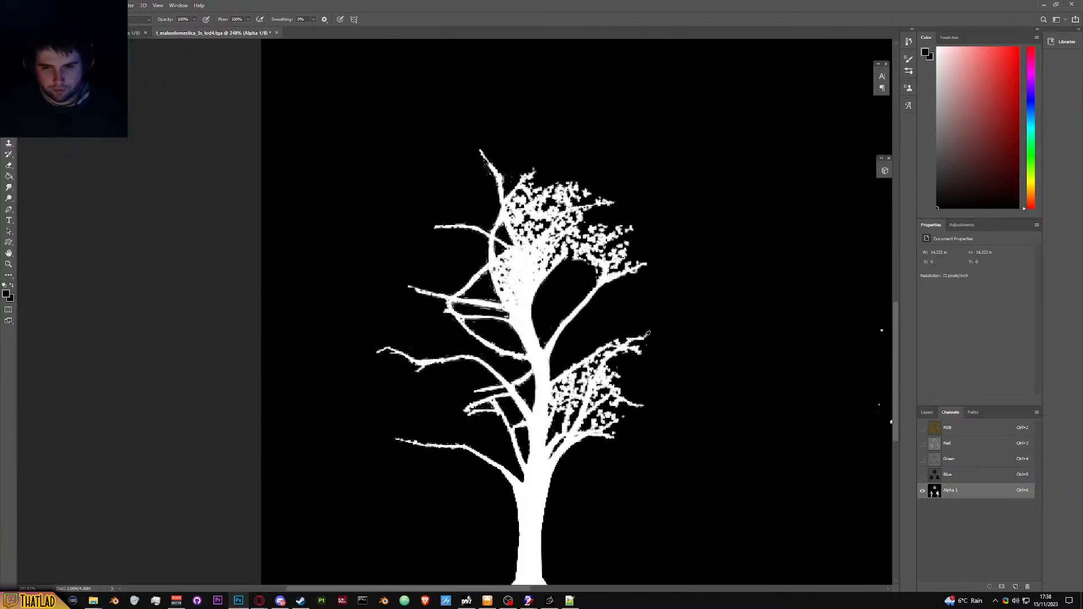
scroll(648, 334, "up", 4)
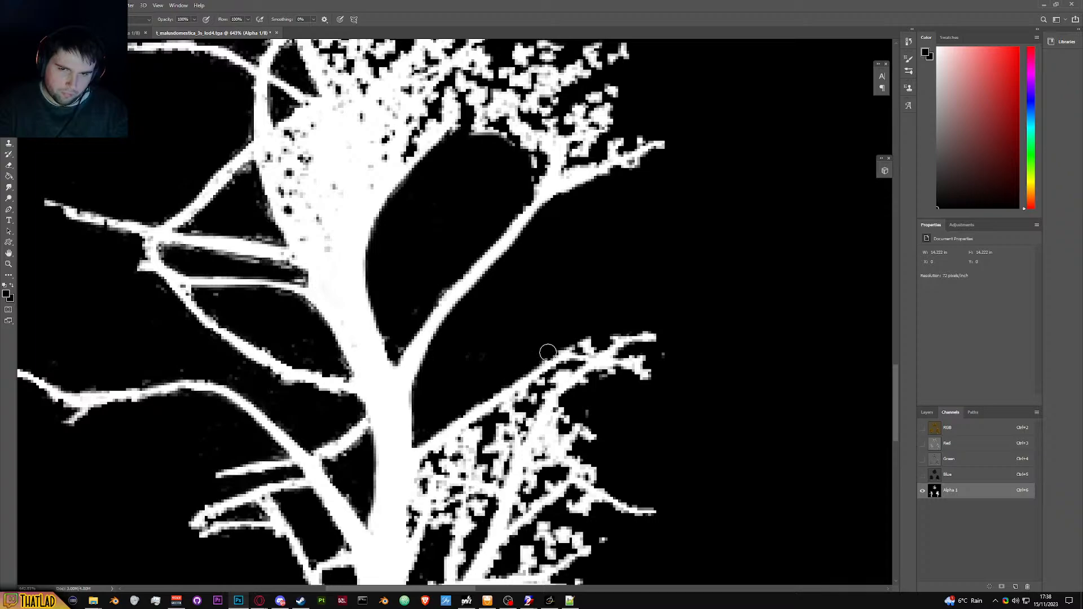
Step: Trim the leafy end of the long lower-right branch with black, leaving two thin crossing twigs at its tip
mouse_move(653, 339)
left_mouse_down()
mouse_move(621, 324)
mouse_move(653, 338)
mouse_move(657, 370)
mouse_move(645, 360)
left_mouse_up()
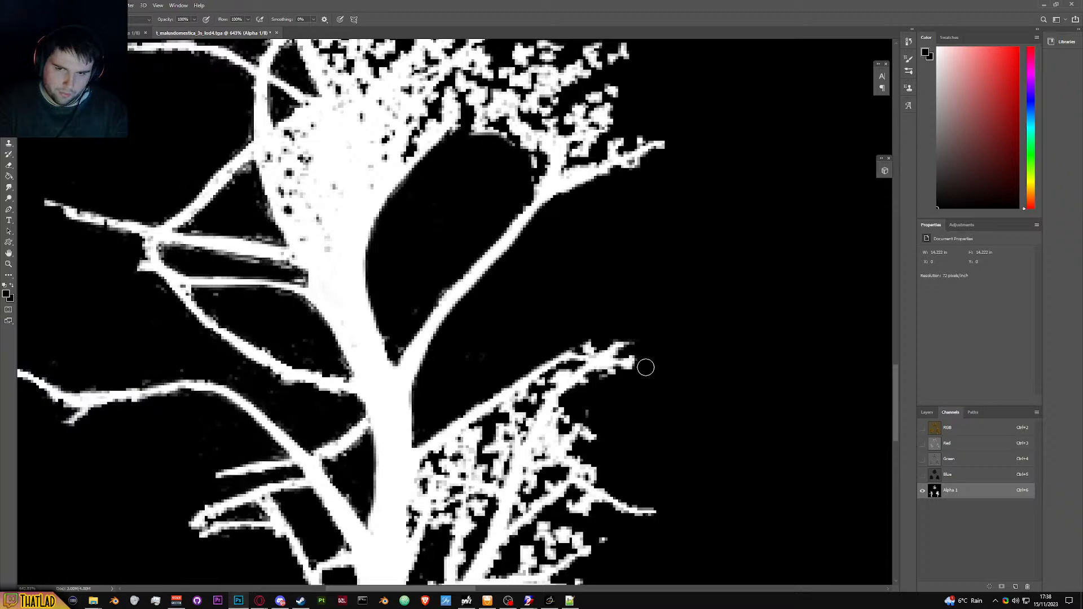
scroll(643, 468, "down", 5)
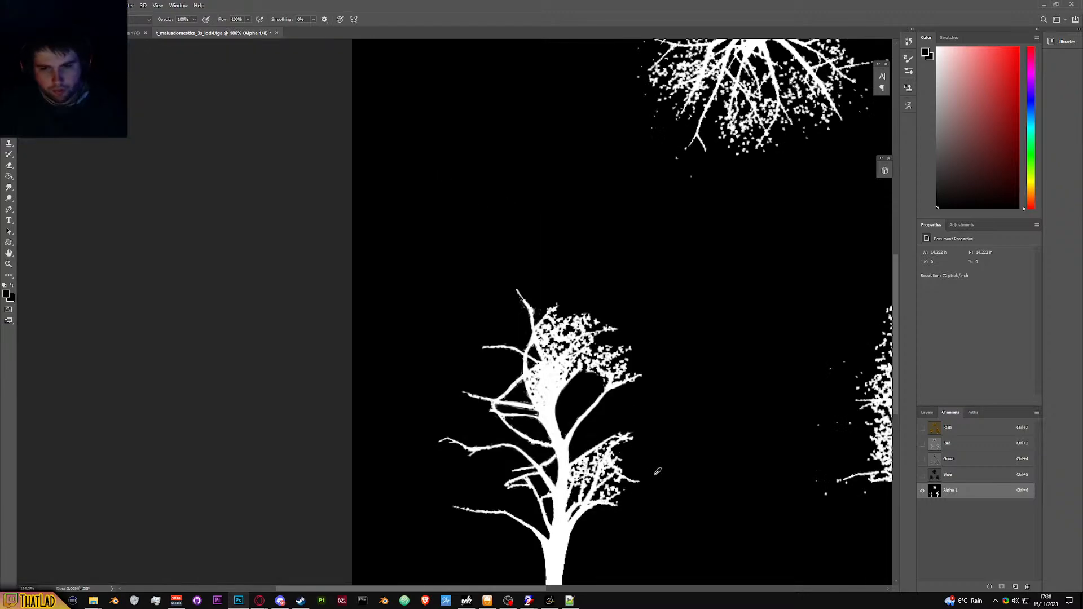
scroll(648, 471, "up", 2)
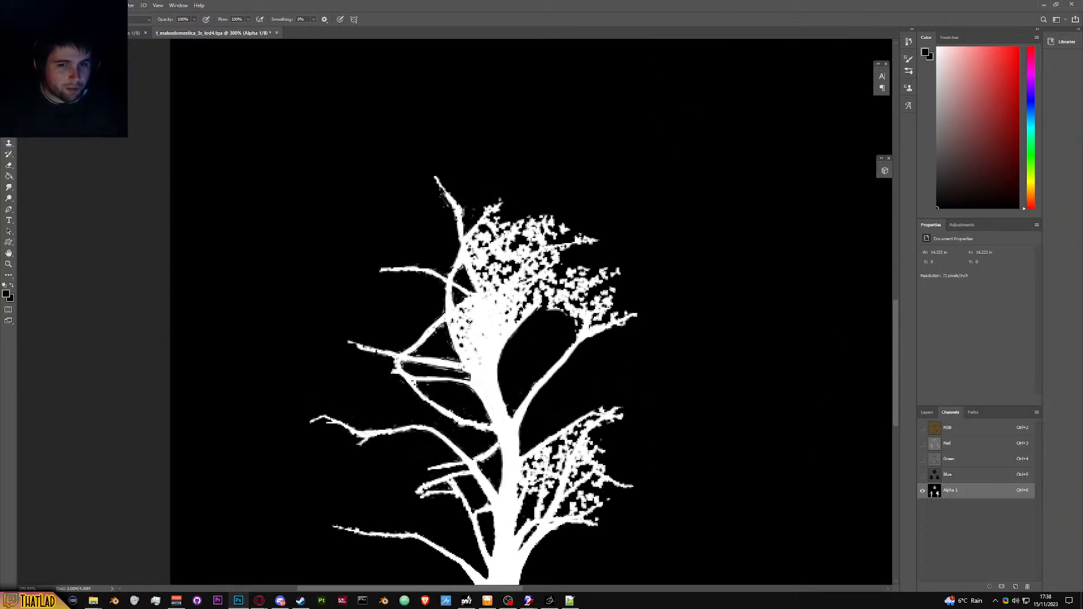
scroll(648, 342, "down", 3)
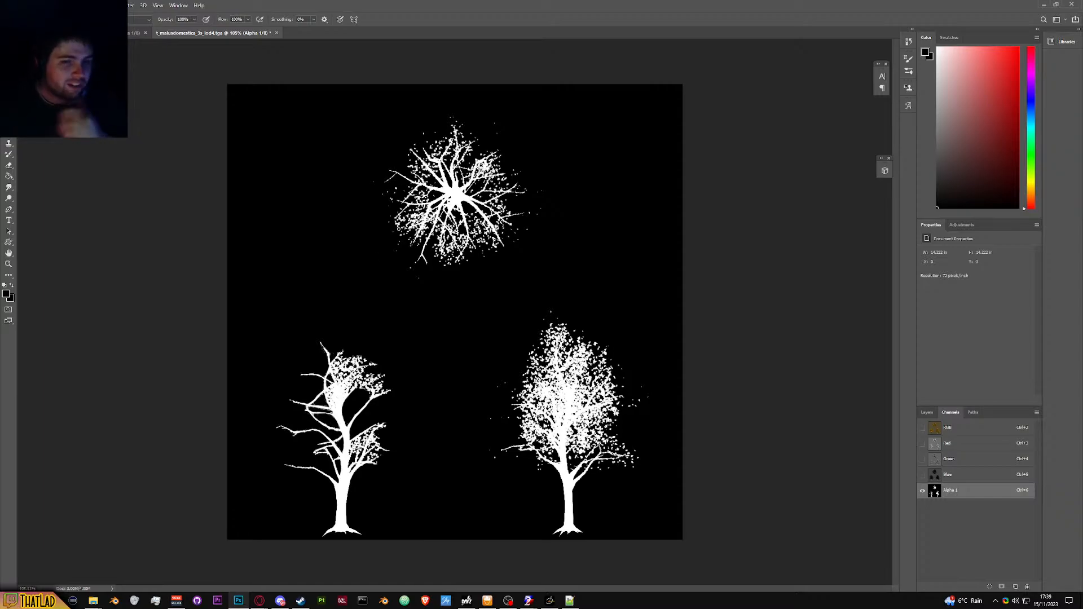
scroll(346, 447, "up", 4)
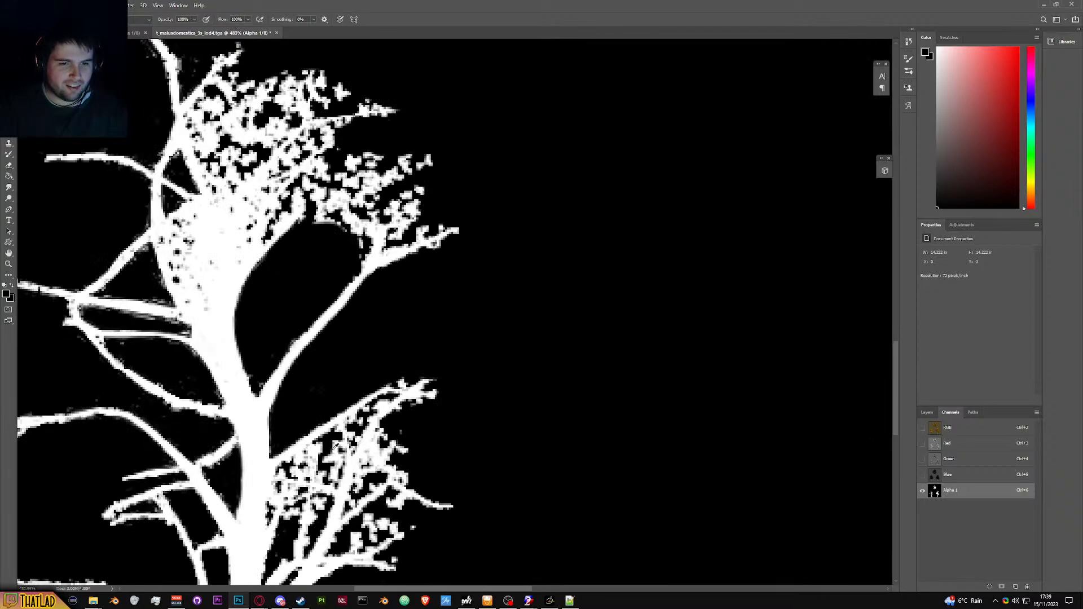
scroll(335, 445, "up", 1)
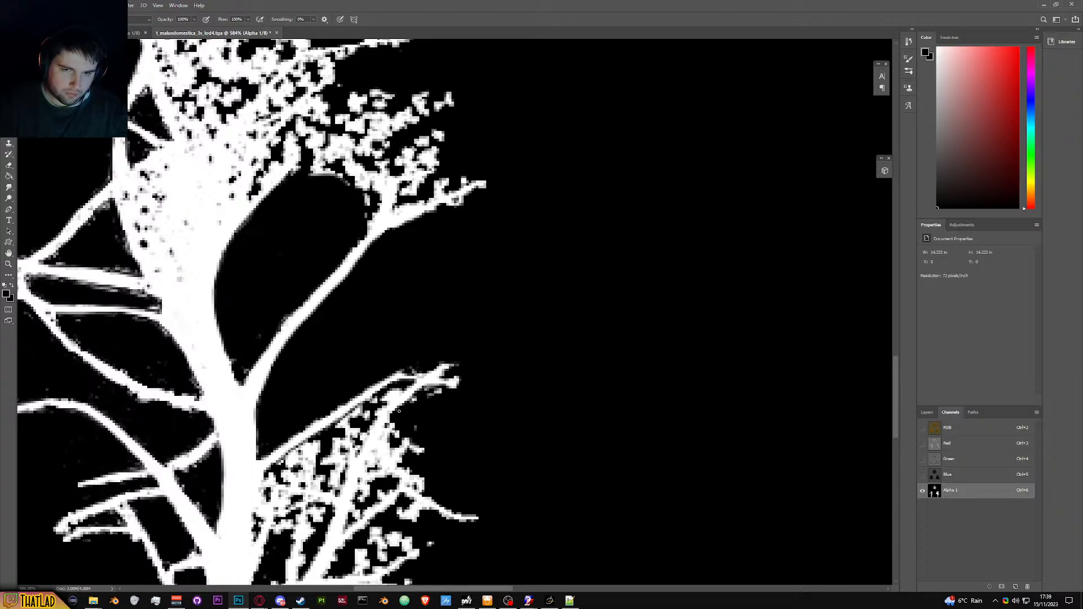
left_click_drag(432, 392, 443, 393)
left_click_drag(439, 376, 456, 360)
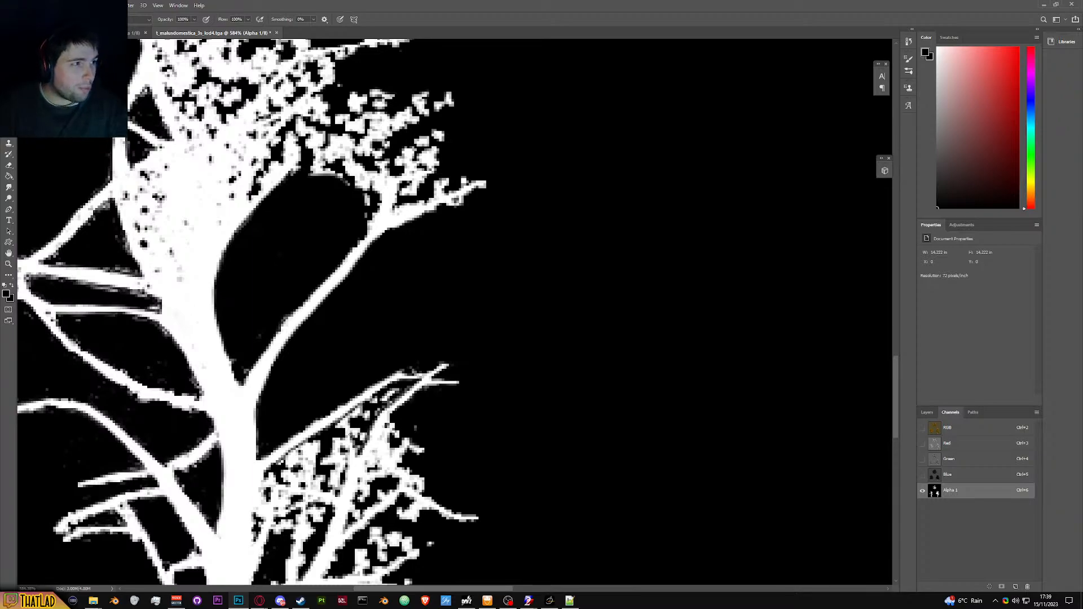
Step: Paint out the leaf clumps between the long lower-right branch and the twig crossing its tip, keeping both branches bare
scroll(353, 432, "up", 4)
mouse_move(346, 431)
left_mouse_down()
mouse_move(344, 400)
mouse_move(388, 386)
mouse_move(400, 376)
mouse_move(374, 386)
mouse_move(441, 343)
mouse_move(424, 359)
left_mouse_up()
scroll(300, 446, "down", 2)
mouse_move(285, 420)
left_mouse_down()
mouse_move(263, 410)
mouse_move(226, 437)
left_mouse_up()
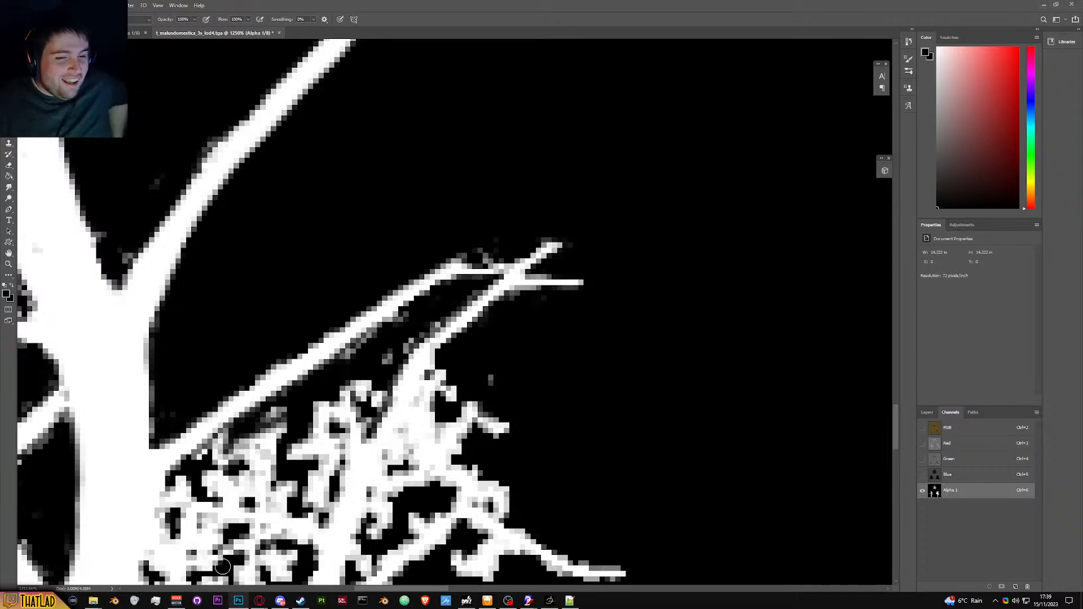
mouse_move(257, 601)
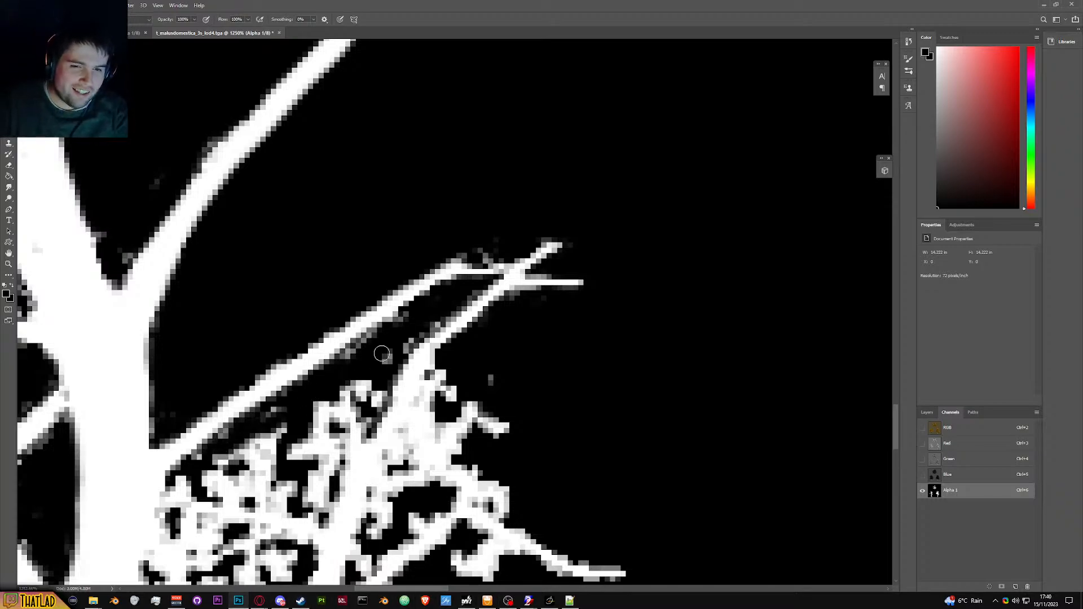
Step: Clear the grey specks and leaves along the underside of the long lower-right branch, separating the leaf mass from the trunk
scroll(311, 429, "down", 2)
scroll(312, 429, "down", 5)
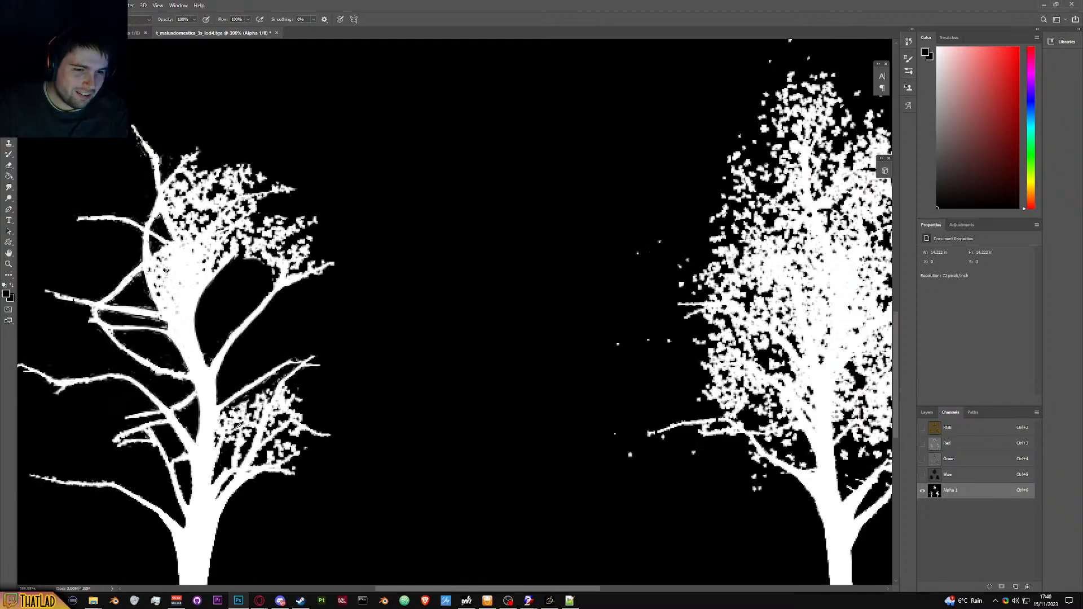
scroll(221, 445, "up", 4)
scroll(224, 455, "up", 1)
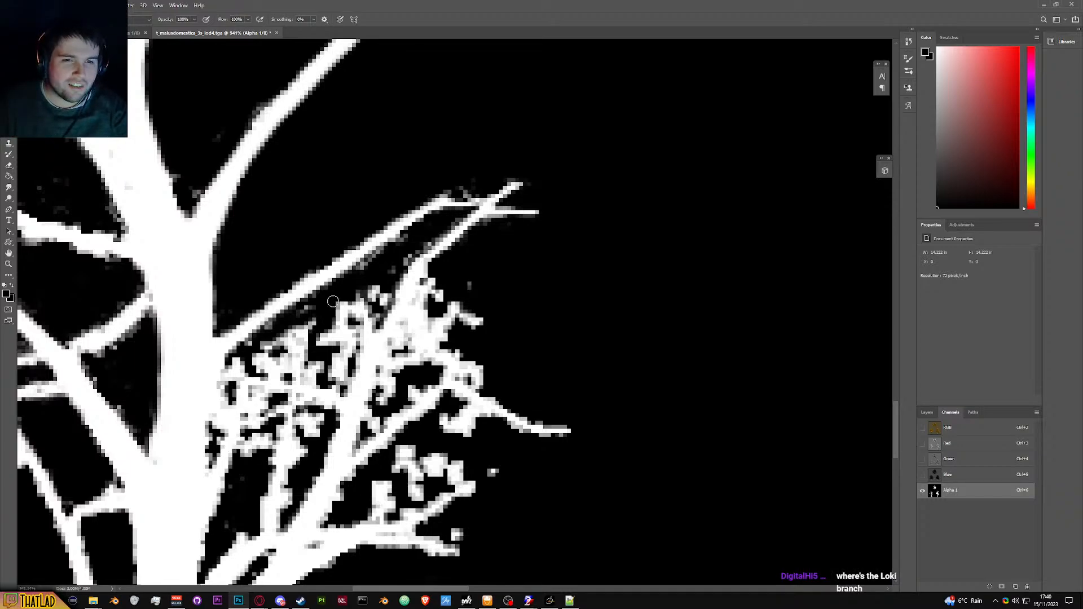
mouse_move(375, 268)
left_mouse_down()
mouse_move(377, 315)
mouse_move(367, 300)
left_mouse_up()
mouse_move(244, 367)
left_mouse_down()
mouse_move(213, 453)
mouse_move(225, 379)
mouse_move(222, 398)
mouse_move(252, 347)
mouse_move(232, 390)
mouse_move(265, 350)
left_mouse_up()
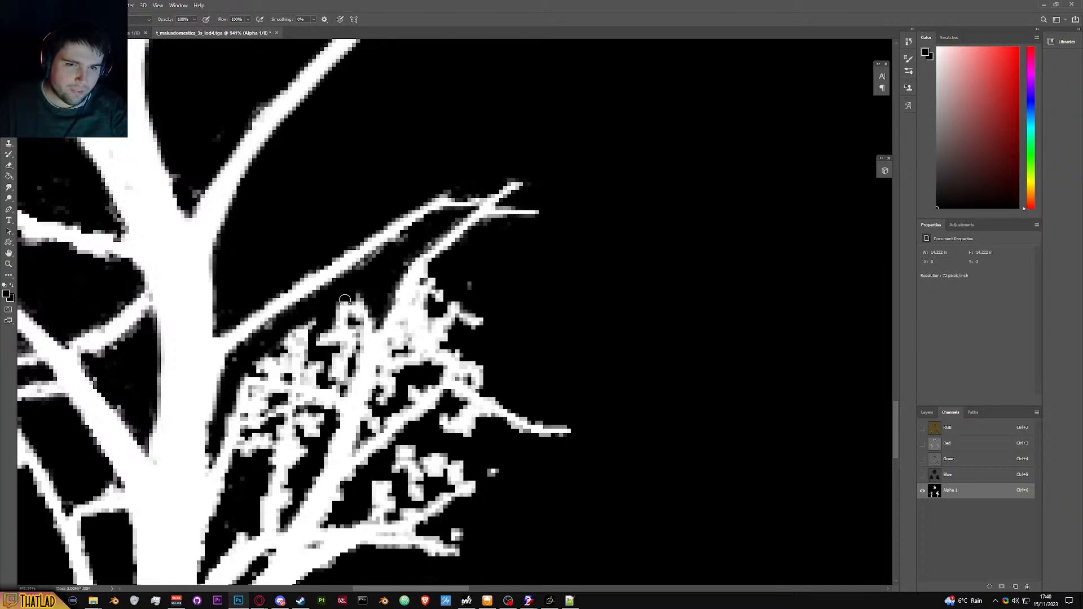
Step: Paint black over the leaf clumps above the lowest right-hand branch, leaving only its bare forked tip
scroll(319, 427, "down", 5)
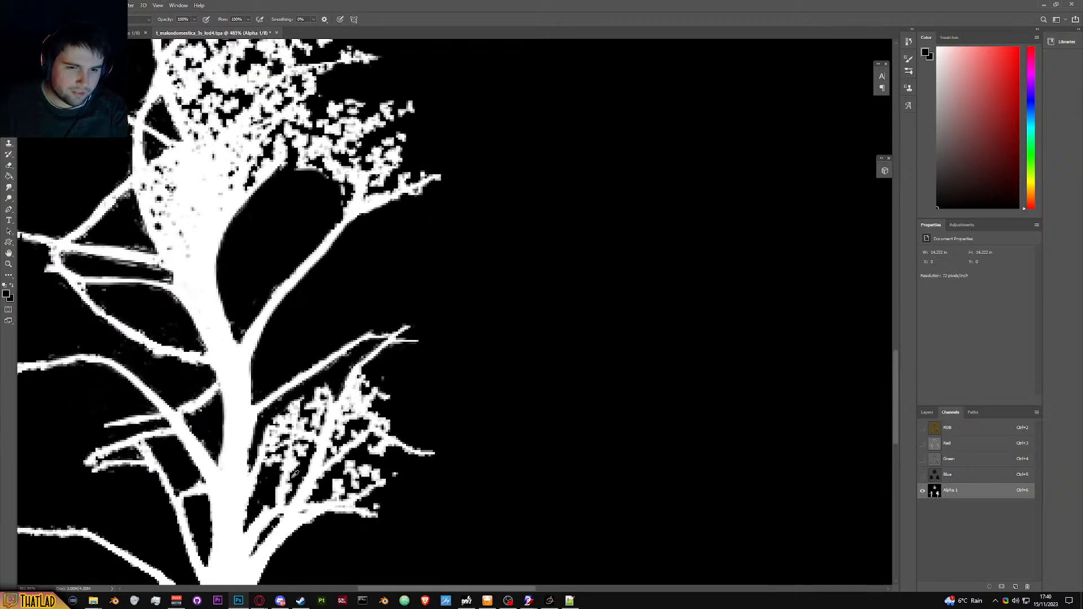
scroll(354, 472, "up", 5)
mouse_move(353, 473)
left_mouse_down()
mouse_move(412, 434)
mouse_move(464, 429)
mouse_move(443, 426)
mouse_move(453, 441)
mouse_move(443, 479)
mouse_move(455, 473)
mouse_move(486, 423)
mouse_move(485, 399)
mouse_move(386, 421)
mouse_move(365, 445)
mouse_move(398, 414)
mouse_move(398, 384)
mouse_move(421, 400)
mouse_move(468, 405)
mouse_move(480, 420)
mouse_move(420, 389)
left_mouse_up()
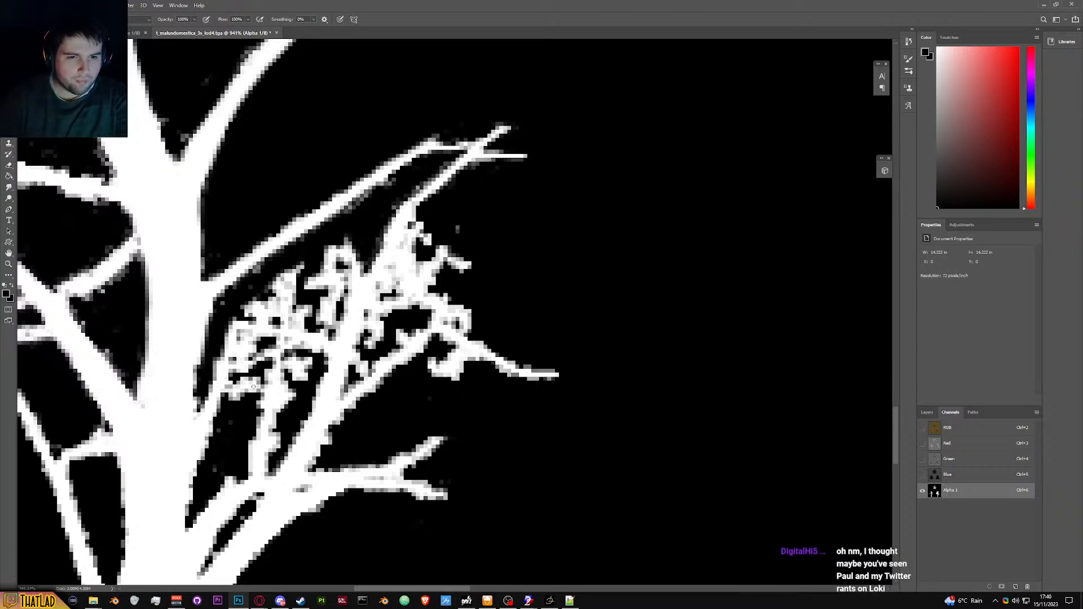
Step: Remove the leaves around the small upright twig beside the trunk and clean the gaps around the short cross twig
mouse_move(263, 380)
left_mouse_down()
mouse_move(260, 394)
mouse_move(265, 377)
mouse_move(251, 398)
mouse_move(226, 393)
mouse_move(245, 381)
mouse_move(237, 403)
left_mouse_up()
mouse_move(290, 353)
left_mouse_down()
mouse_move(289, 366)
mouse_move(306, 369)
mouse_move(285, 389)
mouse_move(286, 403)
mouse_move(298, 384)
mouse_move(276, 443)
mouse_move(283, 432)
left_mouse_up()
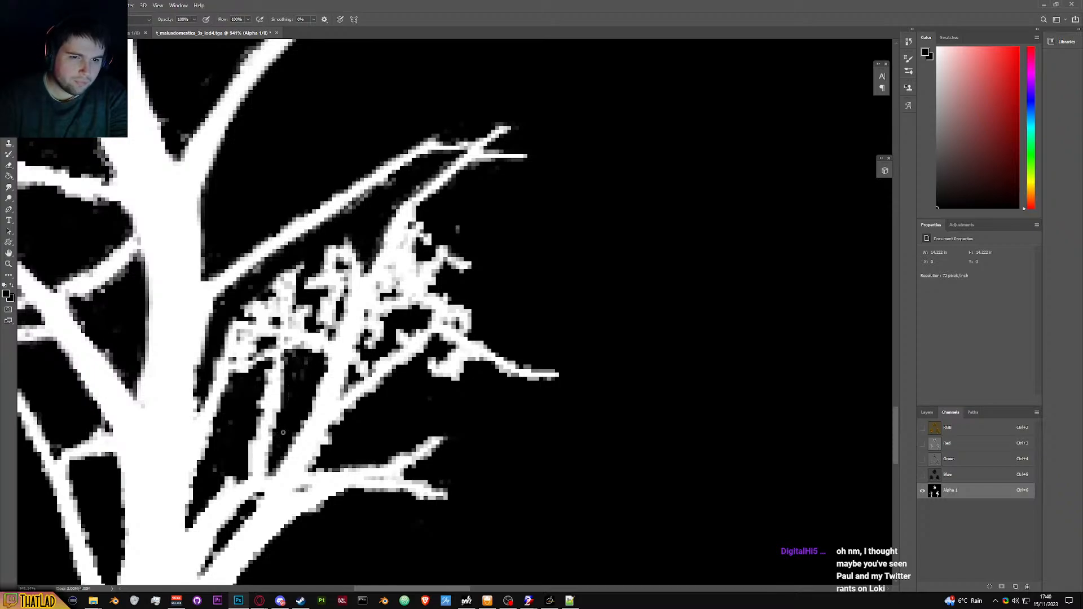
scroll(269, 354, "up", 2)
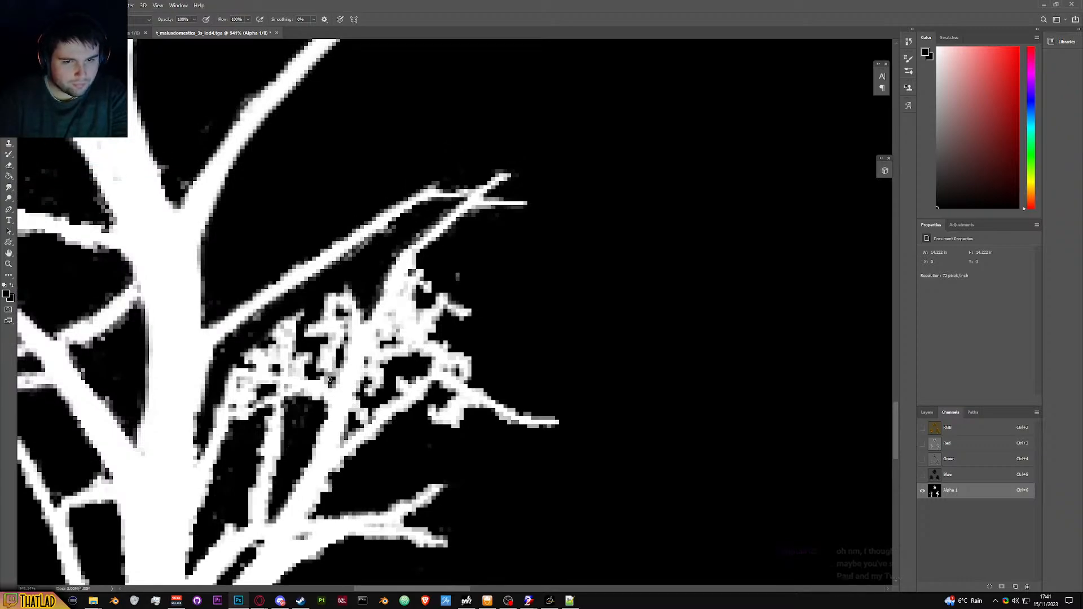
left_click_drag(333, 386, 294, 372)
Step: Smooth the upper edge of the low right-hand branch near the trunk and clear the narrow gap beneath it
scroll(305, 377, "down", 5)
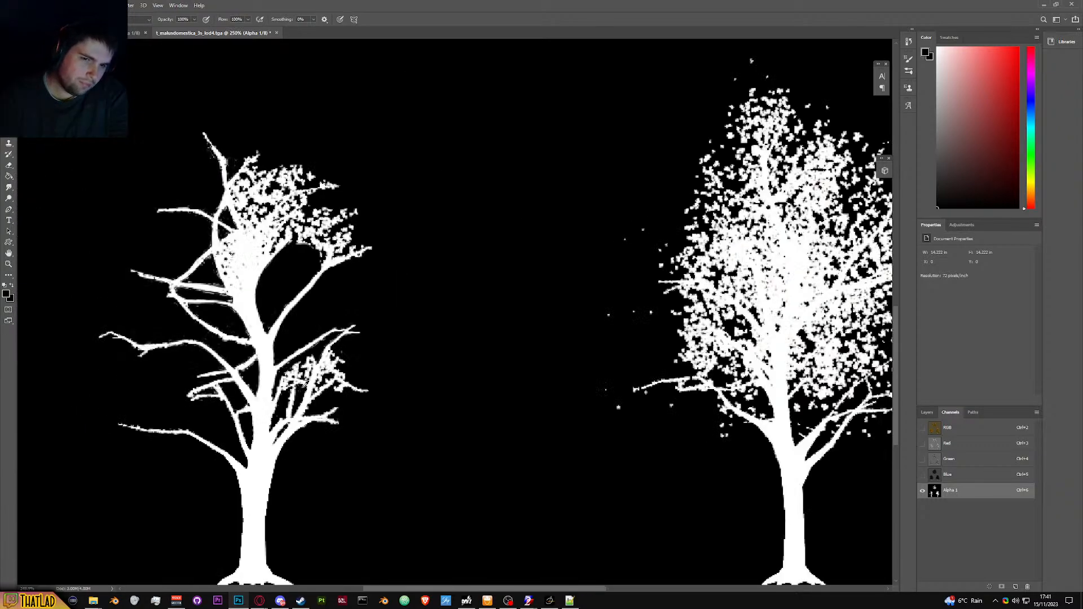
scroll(288, 422, "up", 5)
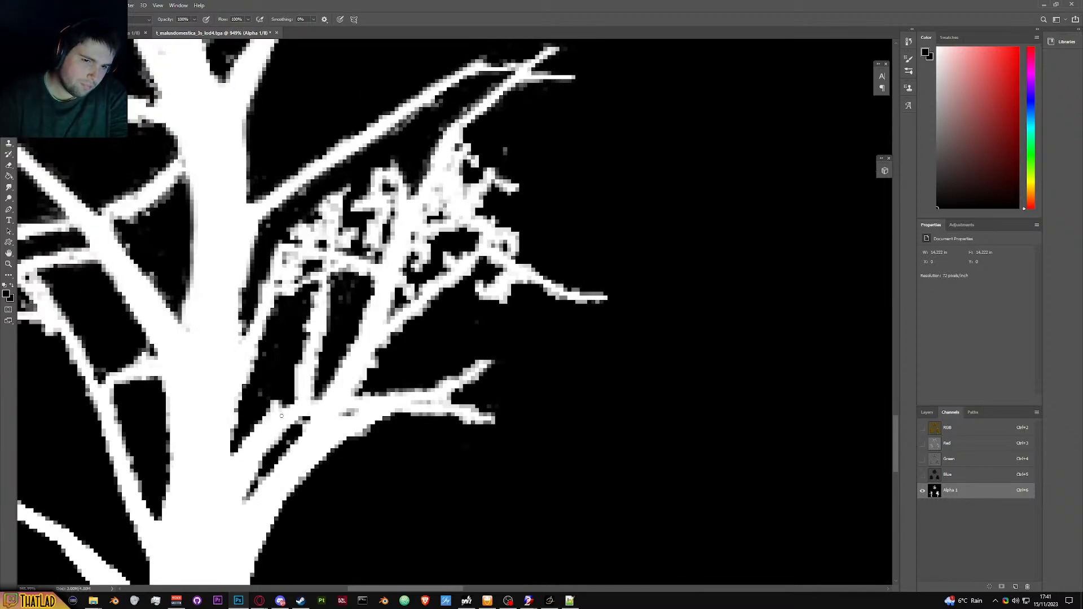
left_click_drag(265, 413, 249, 432)
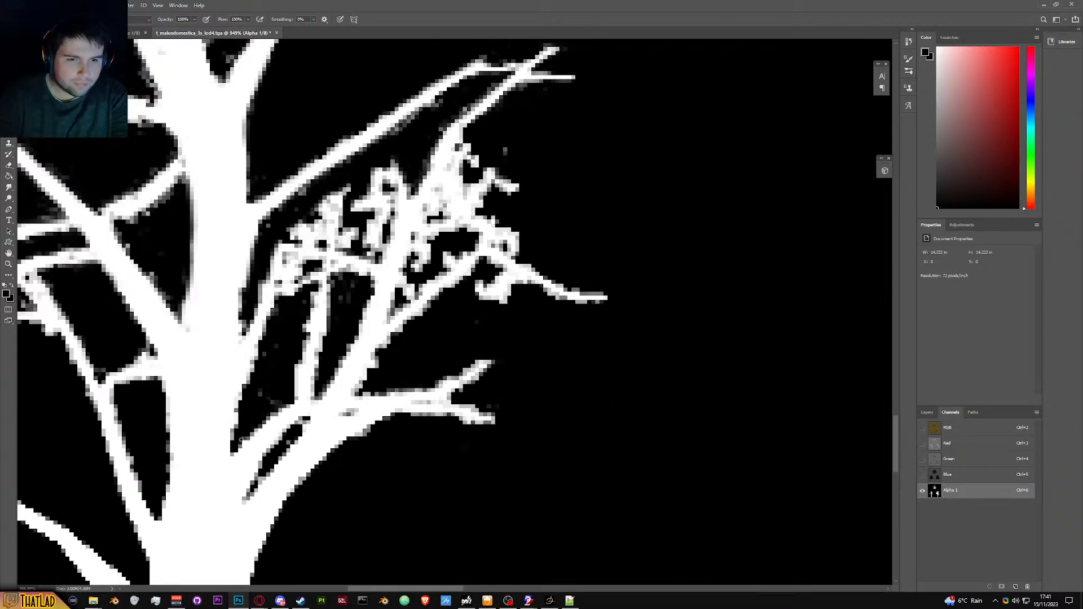
mouse_move(244, 496)
left_mouse_down()
mouse_move(258, 458)
mouse_move(304, 426)
left_mouse_up()
left_click_drag(260, 472, 248, 492)
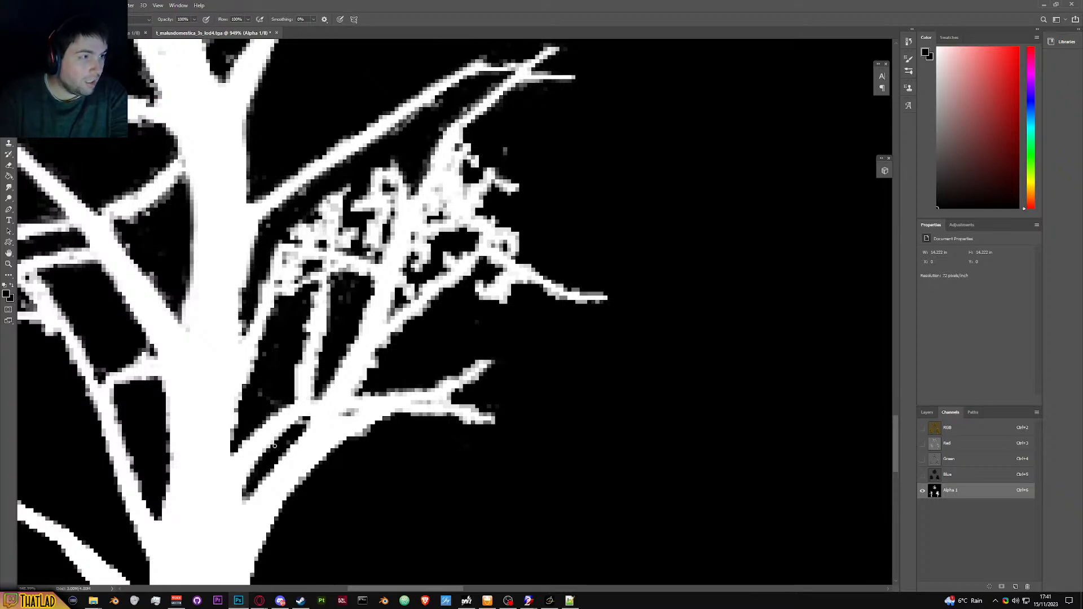
Step: Paint out the leaf clusters above the two upright inner twigs and beside the middle branch, leaving bare twig ends
scroll(322, 352, "up", 2)
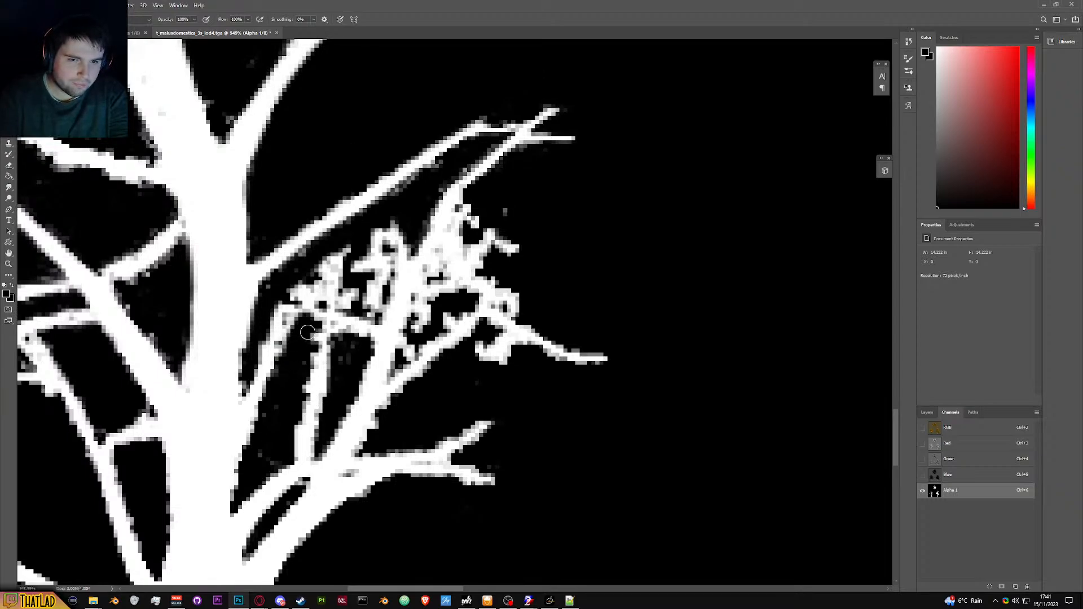
mouse_move(252, 354)
left_mouse_down()
mouse_move(279, 293)
mouse_move(273, 316)
mouse_move(319, 263)
mouse_move(309, 291)
mouse_move(340, 267)
mouse_move(345, 287)
mouse_move(328, 295)
mouse_move(343, 304)
mouse_move(309, 318)
left_mouse_up()
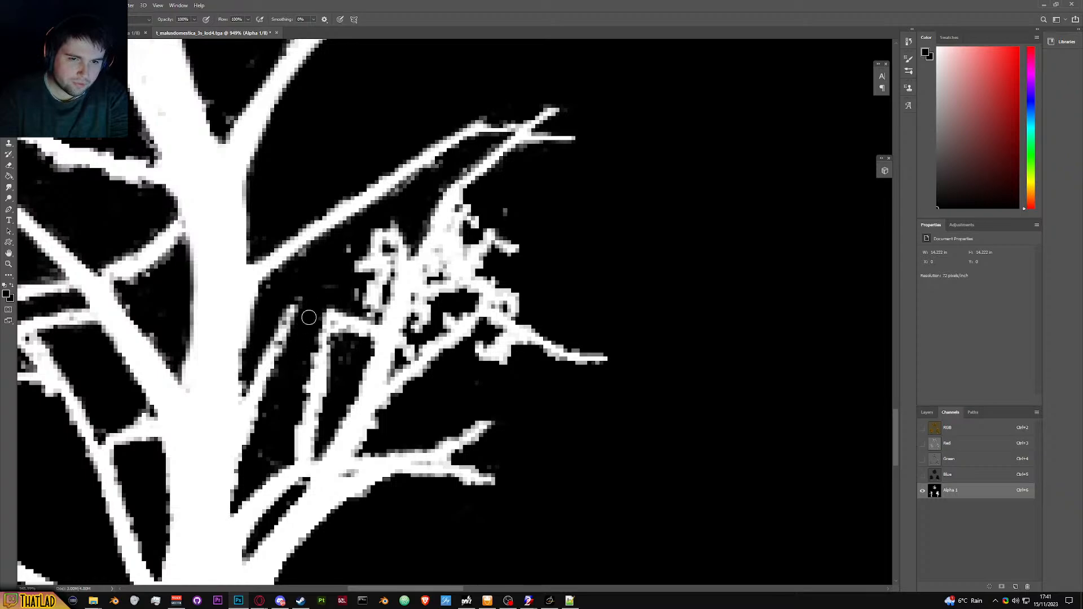
scroll(361, 356, "down", 6)
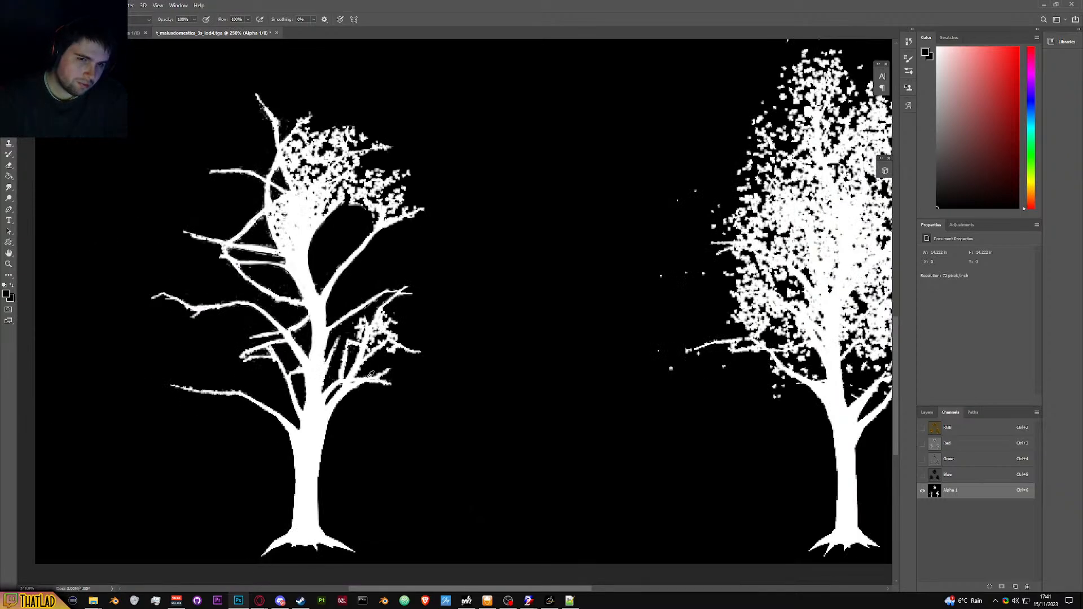
scroll(343, 353, "up", 8)
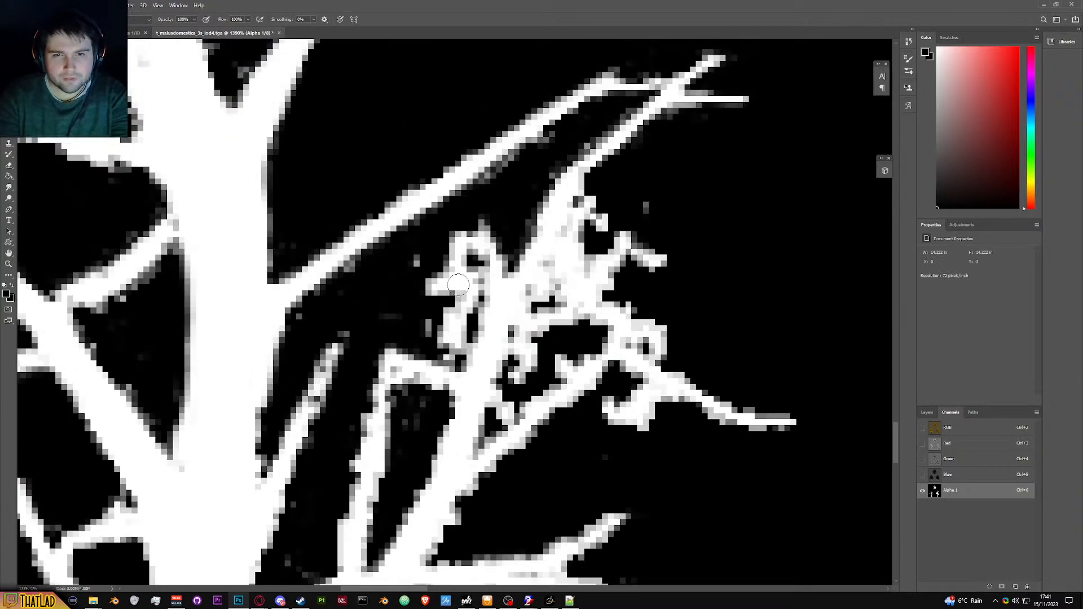
mouse_move(460, 244)
left_mouse_down()
mouse_move(454, 357)
mouse_move(477, 273)
left_mouse_up()
scroll(643, 248, "down", 4)
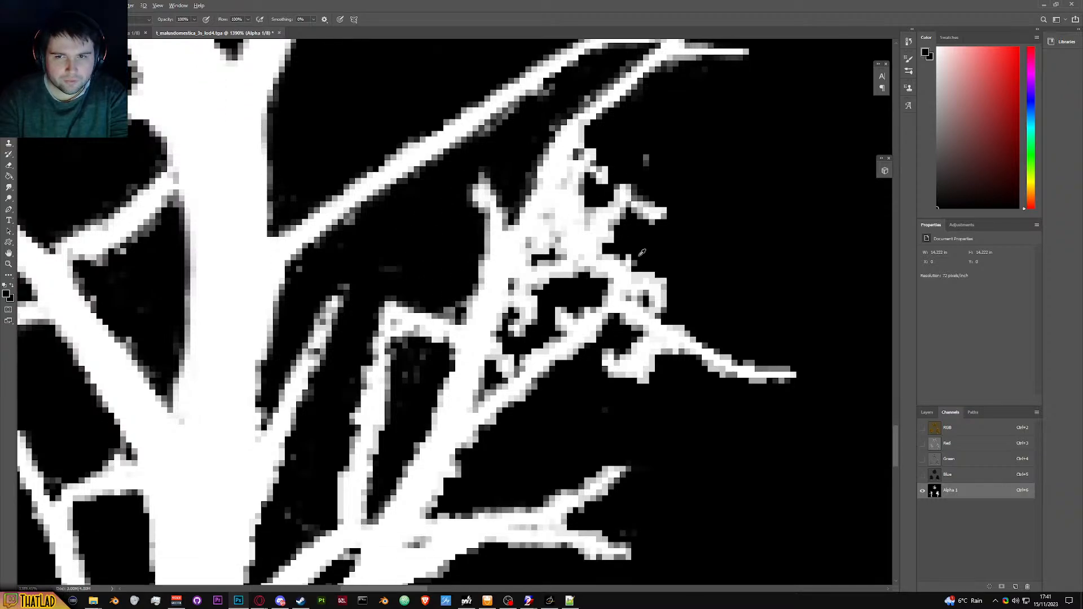
Step: Separate the second upright twig from the cross twig, taper its tip and clear the specks around the inner twigs
scroll(644, 258, "down", 5)
scroll(654, 276, "up", 2)
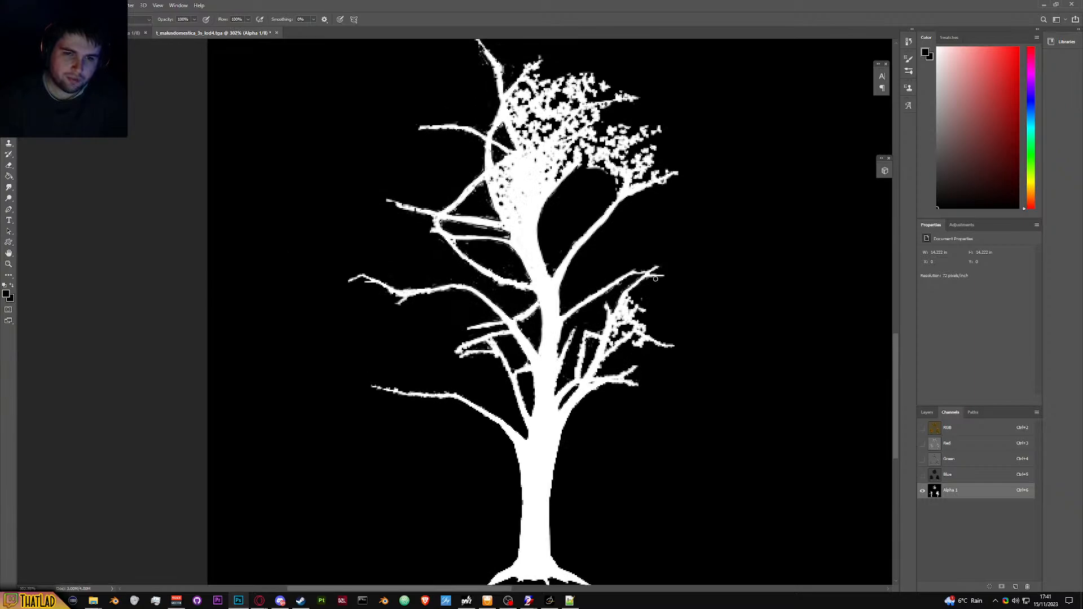
scroll(673, 312, "up", 4)
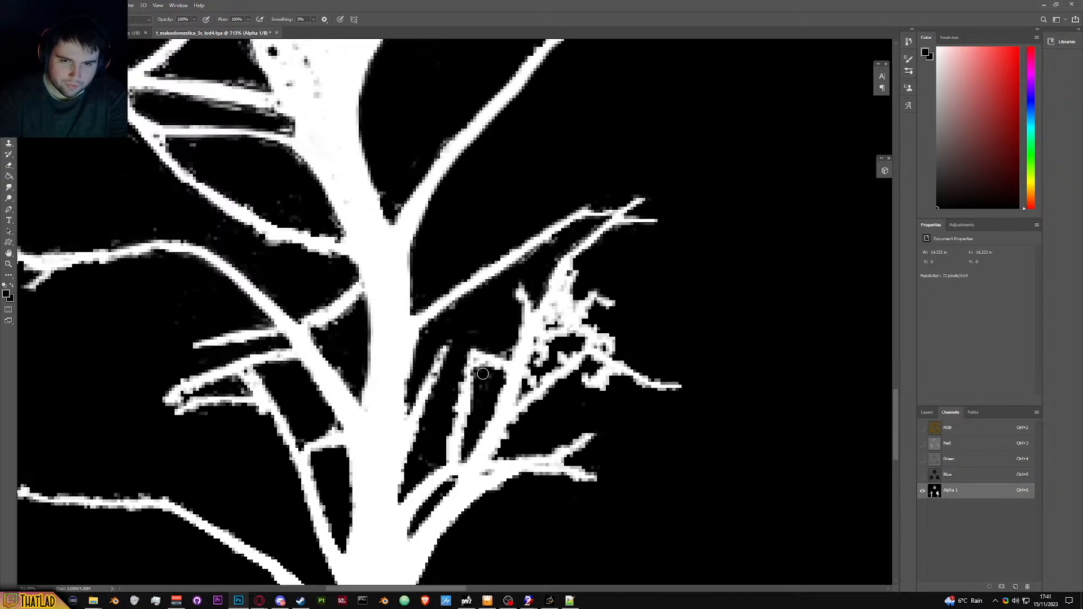
left_click_drag(493, 400, 457, 351)
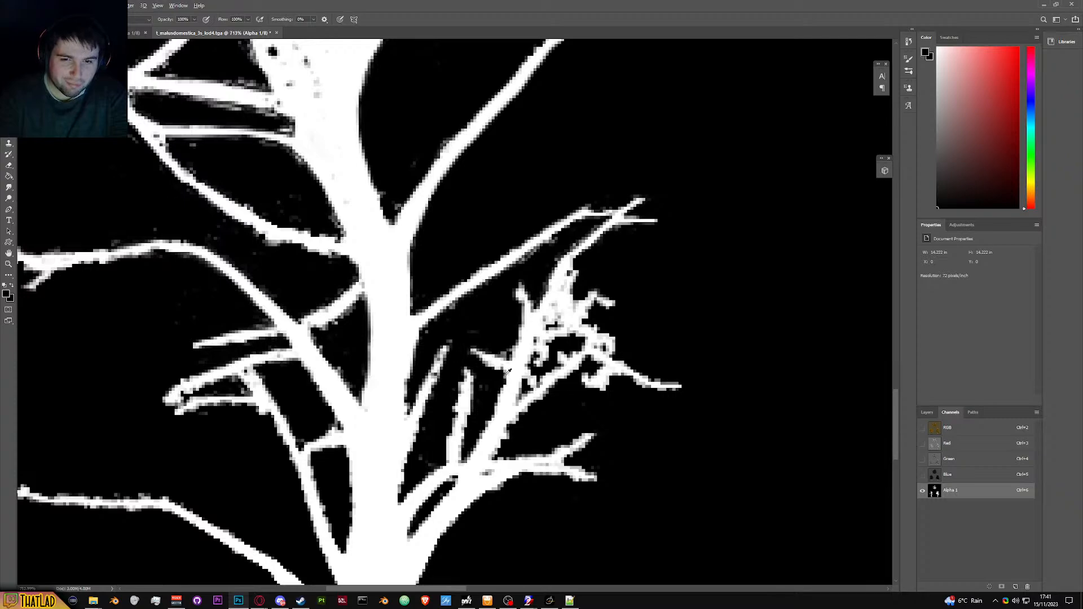
scroll(457, 351, "up", 5)
mouse_move(454, 345)
left_mouse_down()
mouse_move(482, 359)
mouse_move(462, 344)
left_mouse_up()
left_click_drag(331, 271, 388, 237)
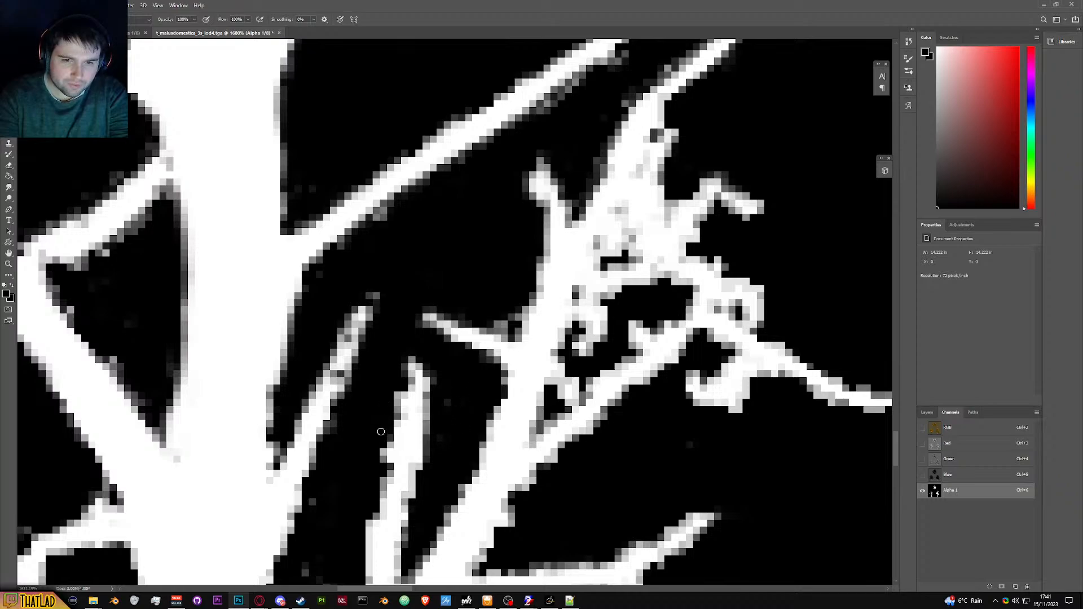
Step: Review the left tree's cleaned branches, switch to Texture Viewer and examine the whole alpha reference texture for comparison
scroll(334, 498, "down", 1)
scroll(333, 498, "down", 3)
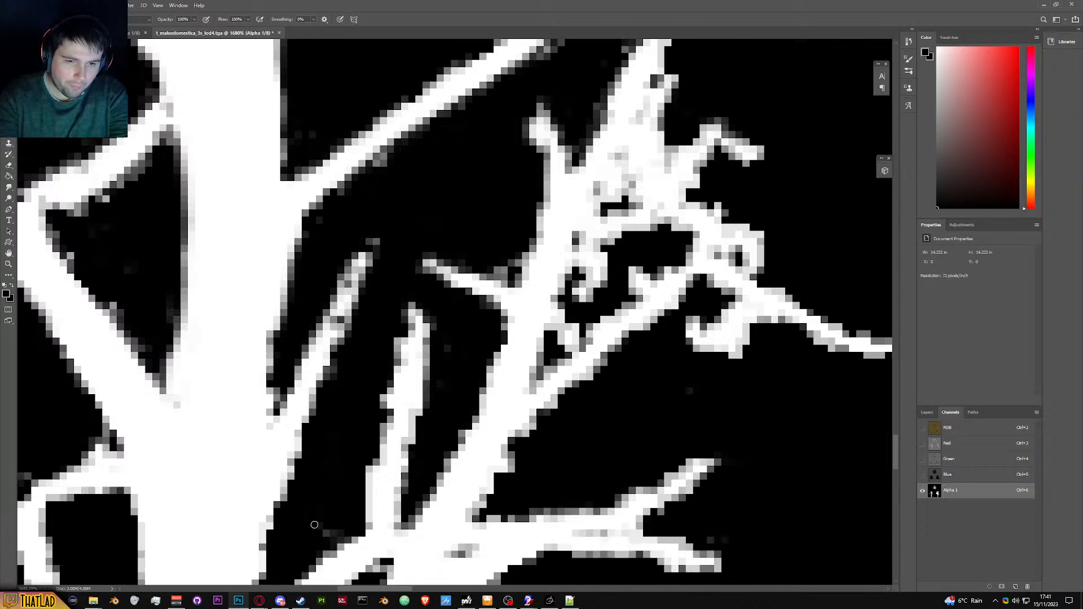
scroll(698, 386, "down", 6)
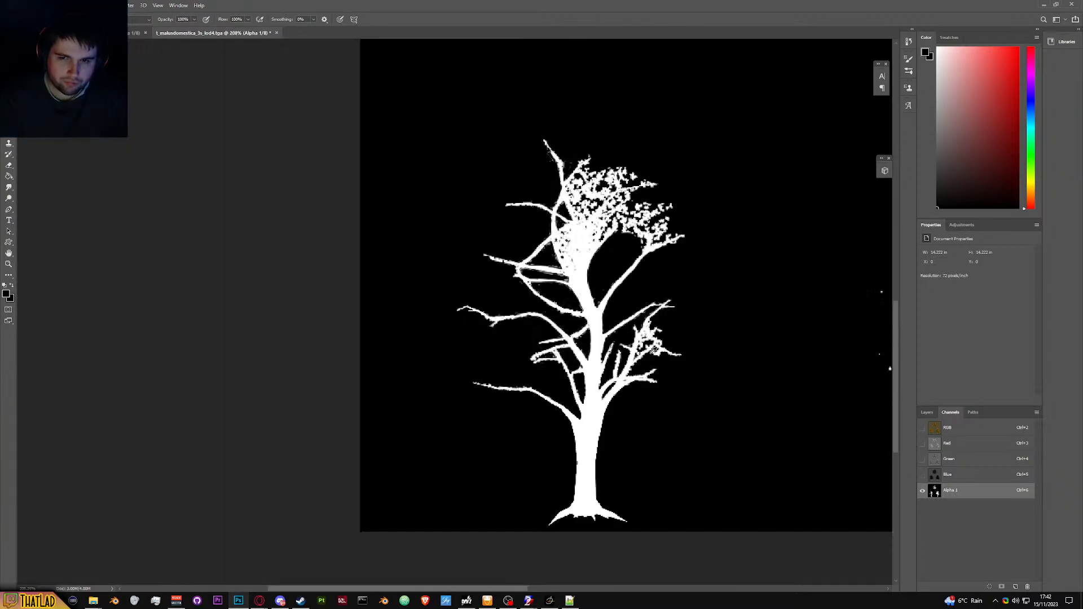
scroll(654, 351, "down", 1)
scroll(693, 341, "up", 4)
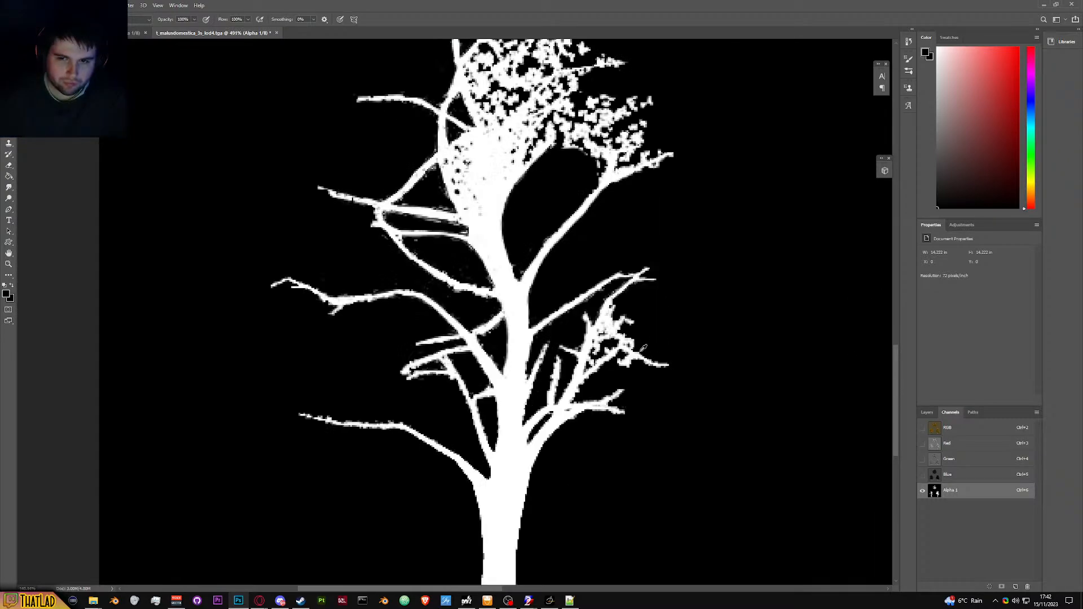
scroll(622, 345, "down", 3)
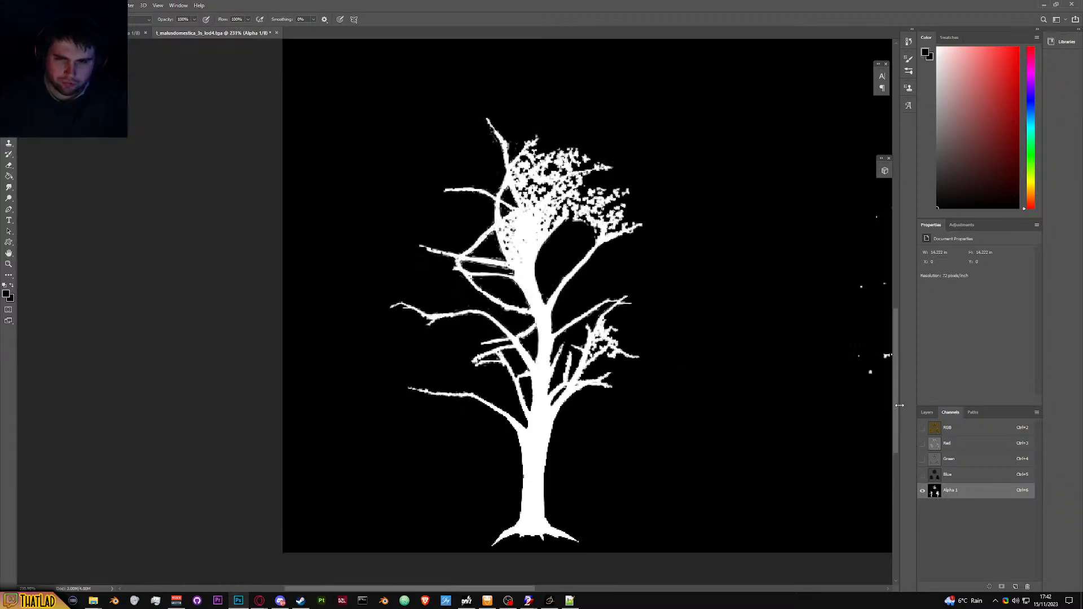
key("alt+Tab")
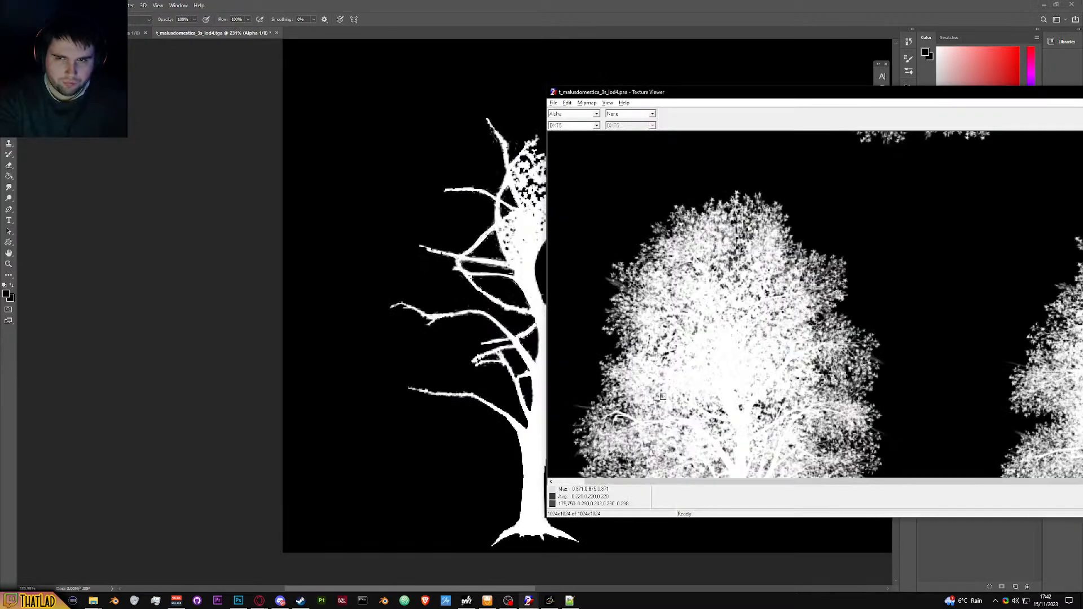
scroll(717, 414, "down", 3)
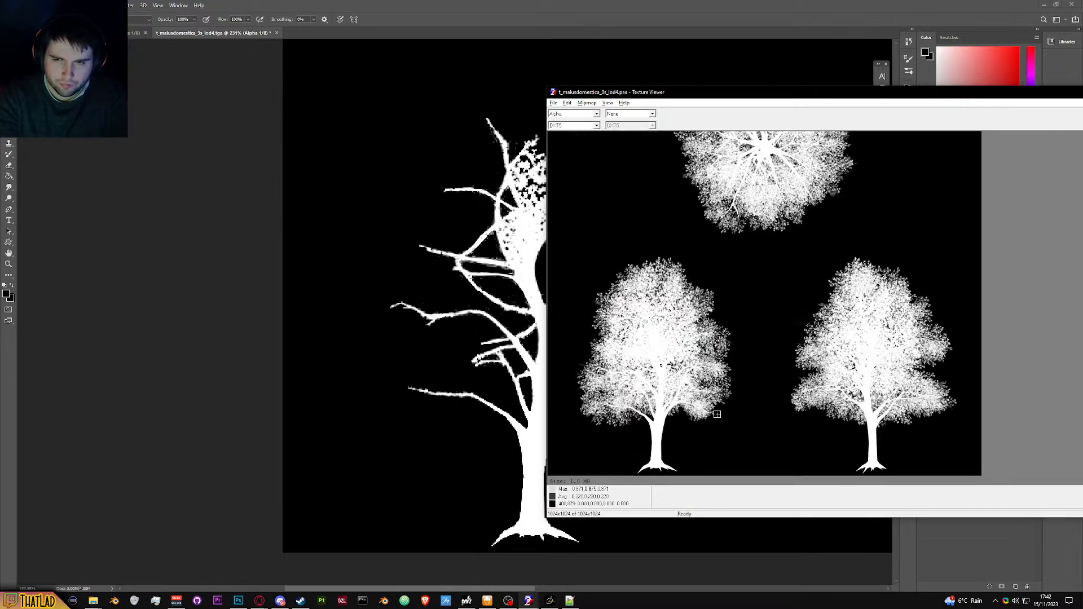
Step: Compare the lower right-hand branches in Texture Viewer's alpha reference with the cleaned branches of the left tree
scroll(717, 415, "up", 3)
key("alt+Tab")
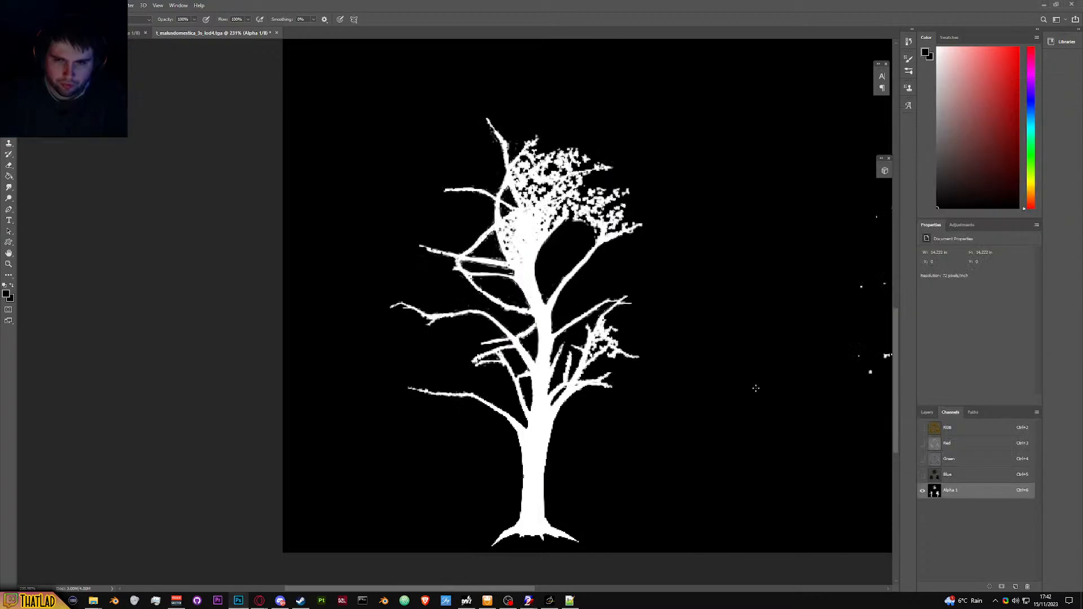
key("alt+Tab")
key("alt+Tab")
key("alt+Tab")
key("alt+Tab")
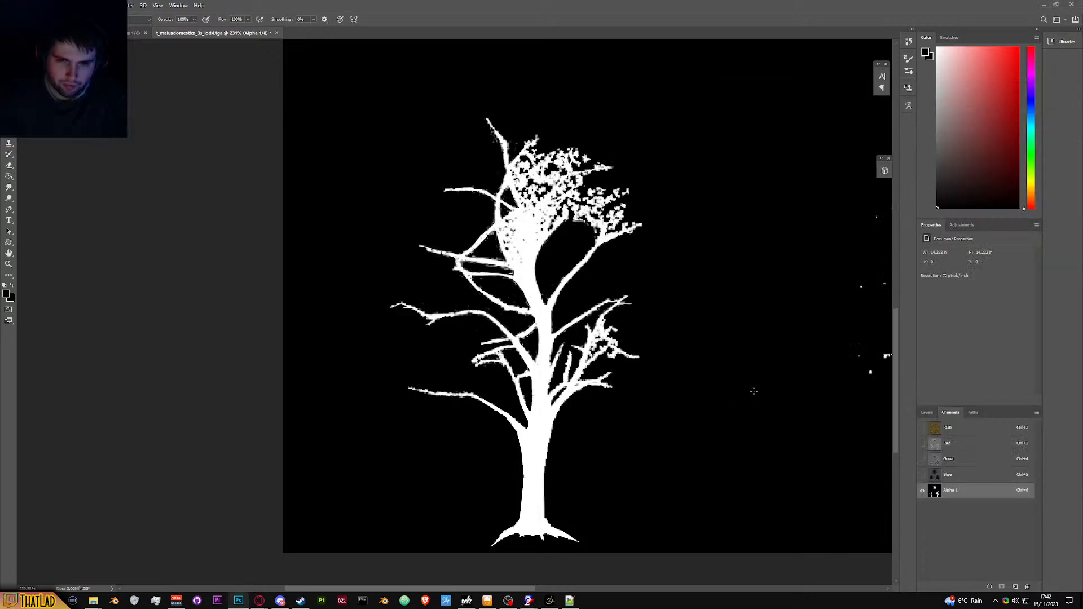
key("alt+Tab")
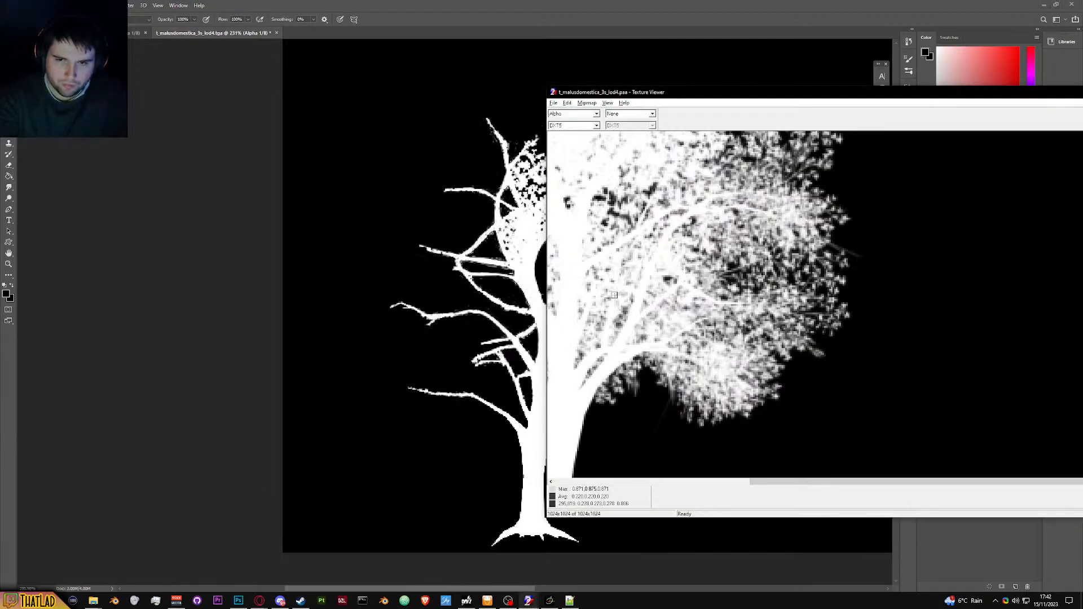
key("alt+Tab")
key("alt+Tab")
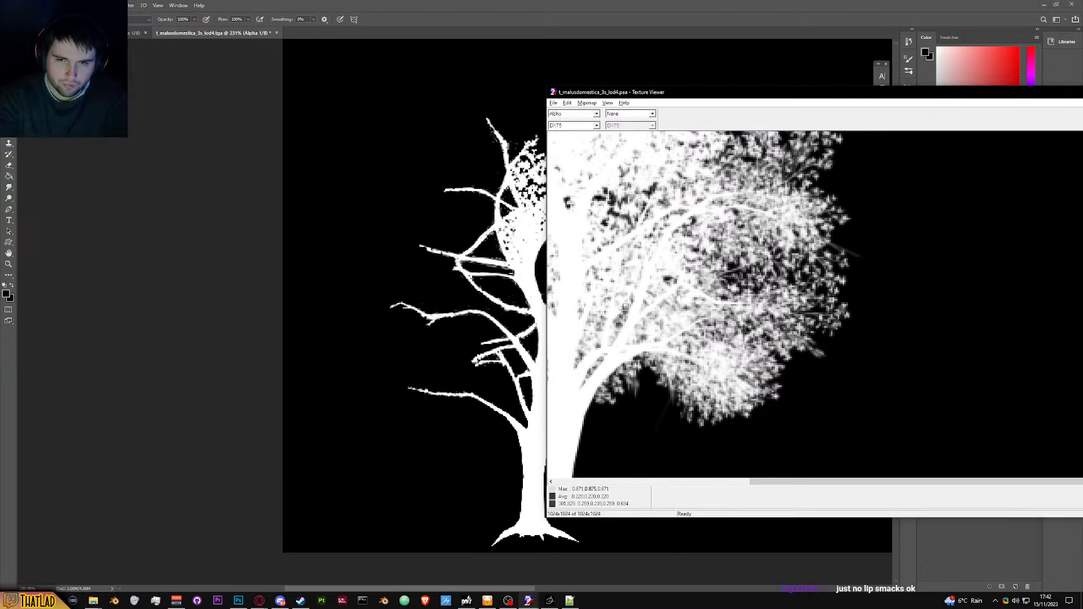
key("alt+Tab")
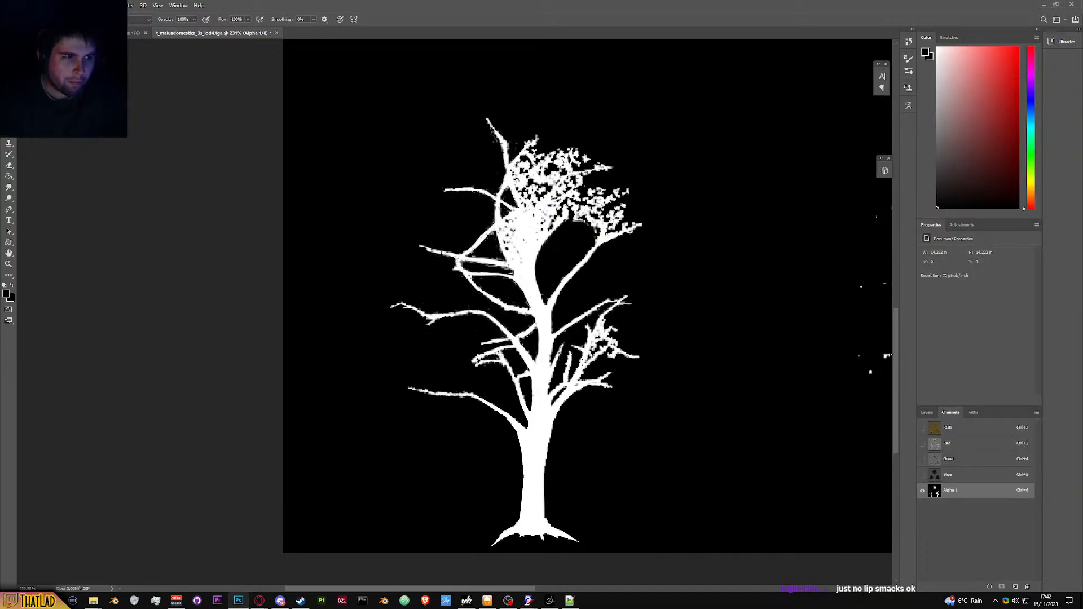
Step: Paint out the leaf clusters around the forked lower right-hand branch, leaving its thin side twigs bare
scroll(571, 359, "up", 5)
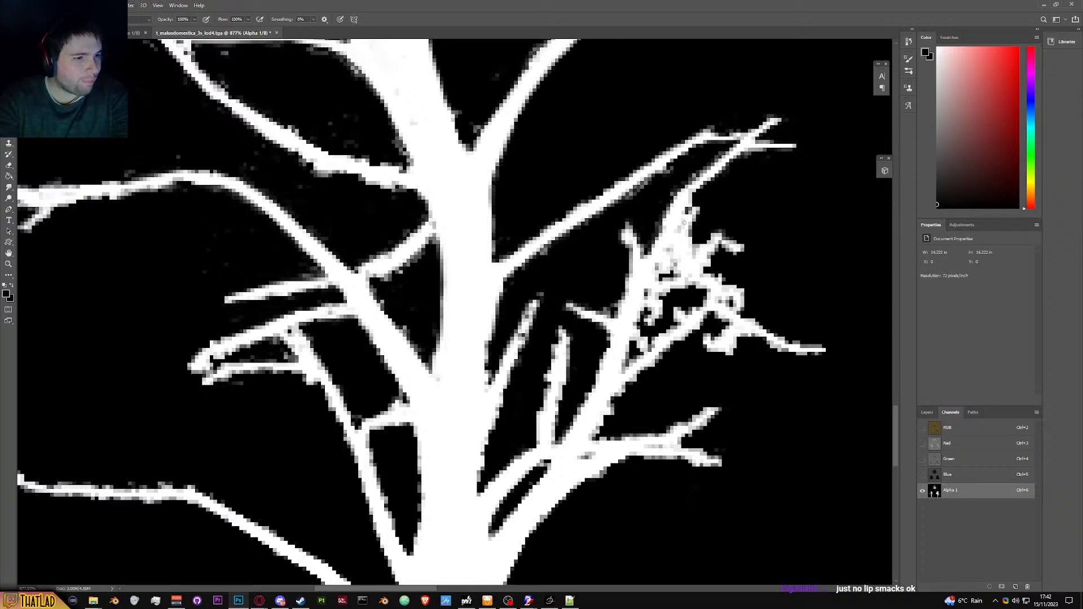
mouse_move(690, 206)
left_mouse_down()
mouse_move(670, 251)
mouse_move(702, 198)
mouse_move(680, 245)
mouse_move(682, 236)
left_mouse_up()
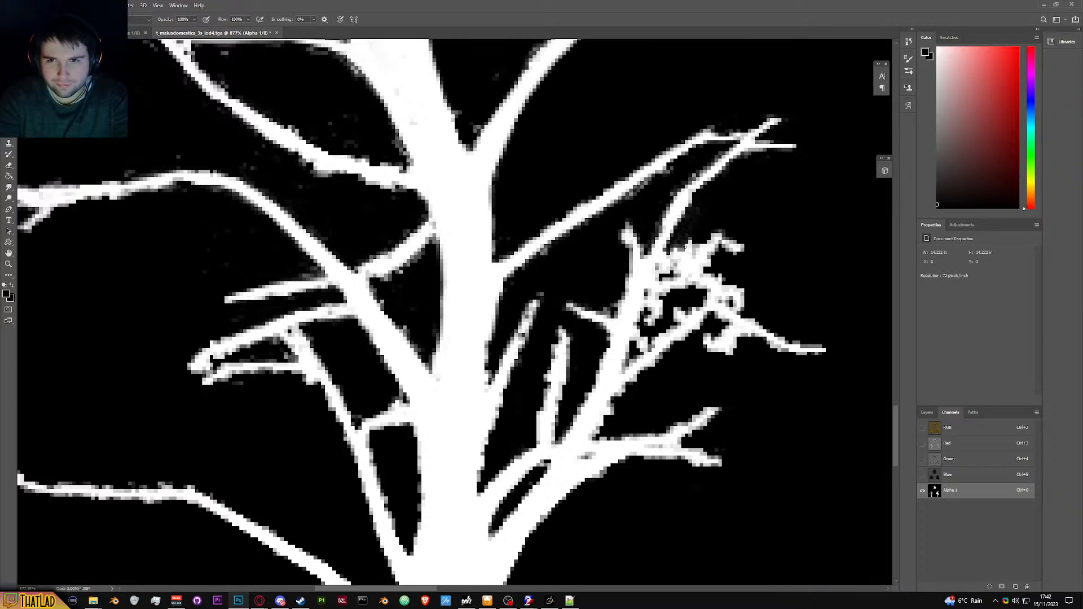
mouse_move(658, 316)
left_mouse_down()
mouse_move(654, 299)
mouse_move(659, 327)
mouse_move(680, 318)
mouse_move(649, 344)
mouse_move(640, 336)
mouse_move(657, 297)
mouse_move(641, 311)
left_mouse_up()
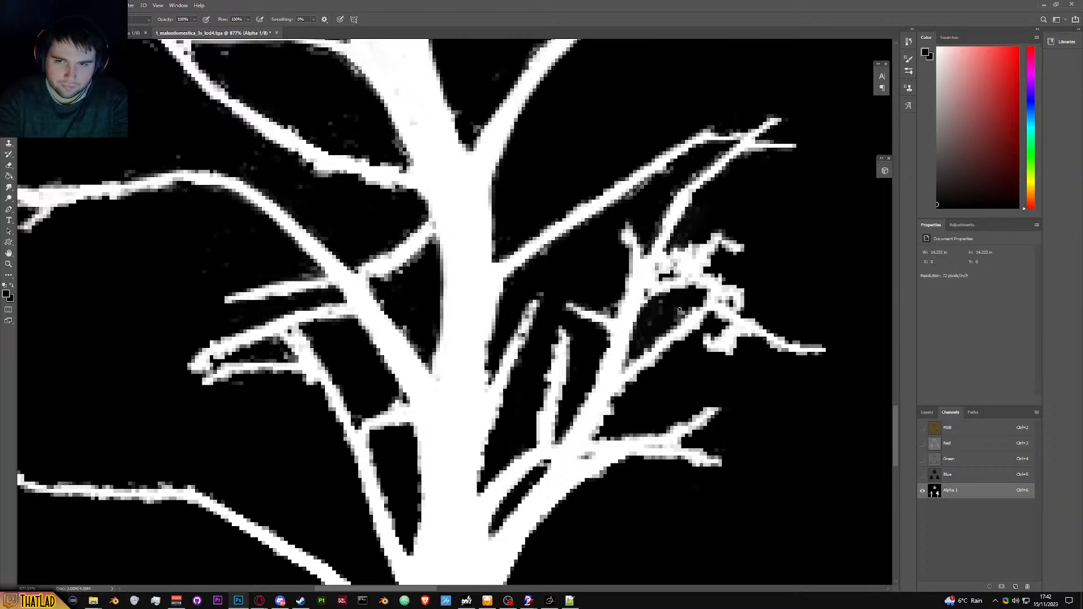
mouse_move(720, 278)
left_mouse_down()
mouse_move(736, 310)
mouse_move(730, 278)
mouse_move(738, 299)
mouse_move(676, 280)
mouse_move(701, 264)
mouse_move(697, 251)
mouse_move(677, 253)
mouse_move(692, 242)
mouse_move(708, 263)
mouse_move(702, 272)
mouse_move(653, 285)
mouse_move(674, 252)
left_mouse_up()
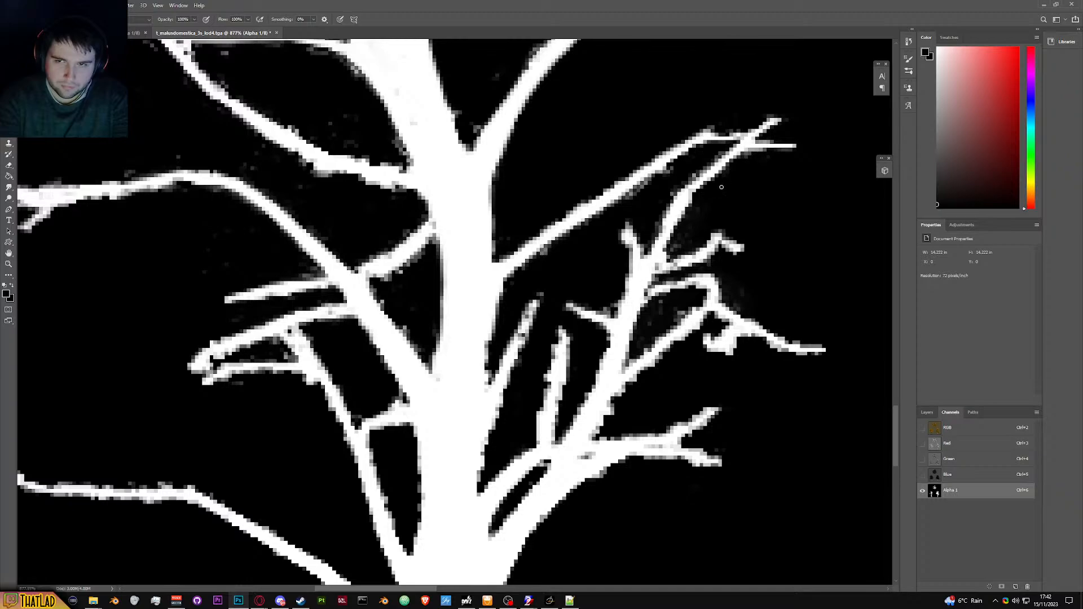
Step: Clean the gap beside the short upright twig in black and touch up the side twig's junction in white
scroll(693, 203, "down", 5)
scroll(692, 247, "up", 5)
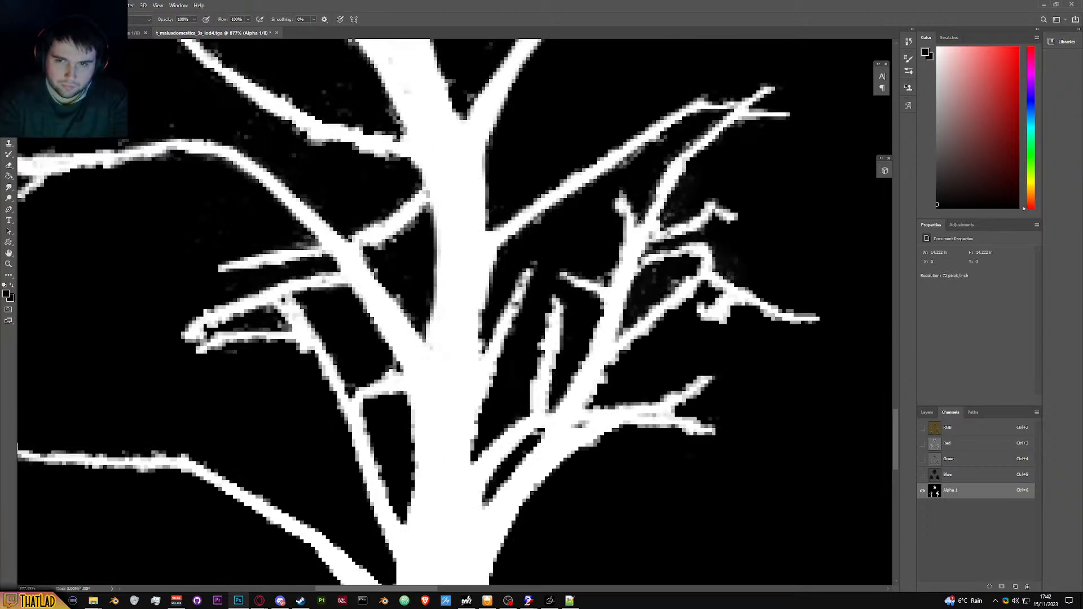
left_click_drag(639, 231, 640, 216)
key("x")
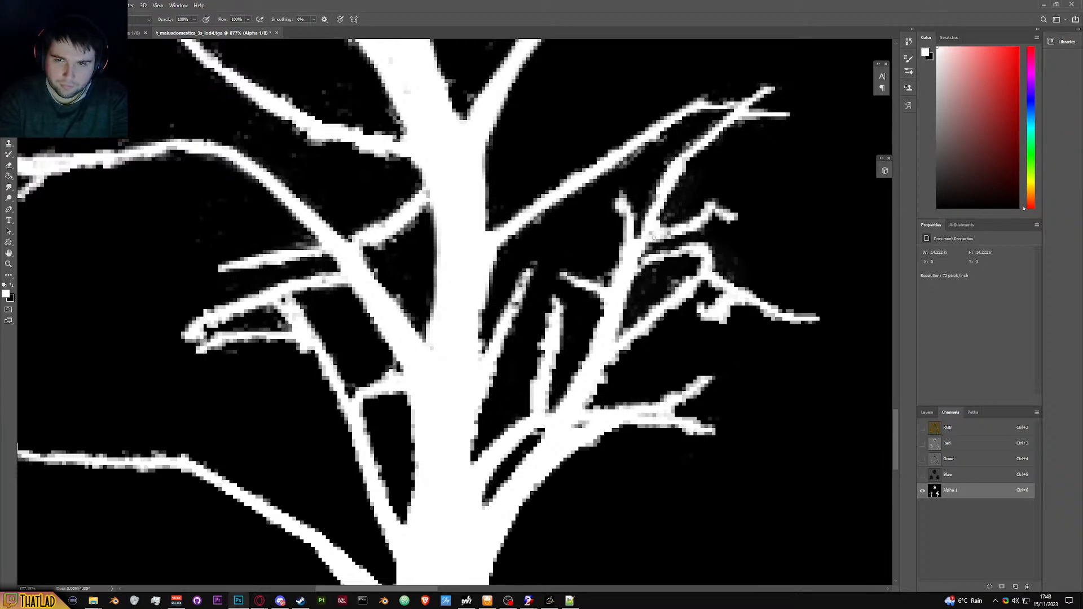
left_click_drag(642, 265, 649, 264)
scroll(647, 262, "down", 6)
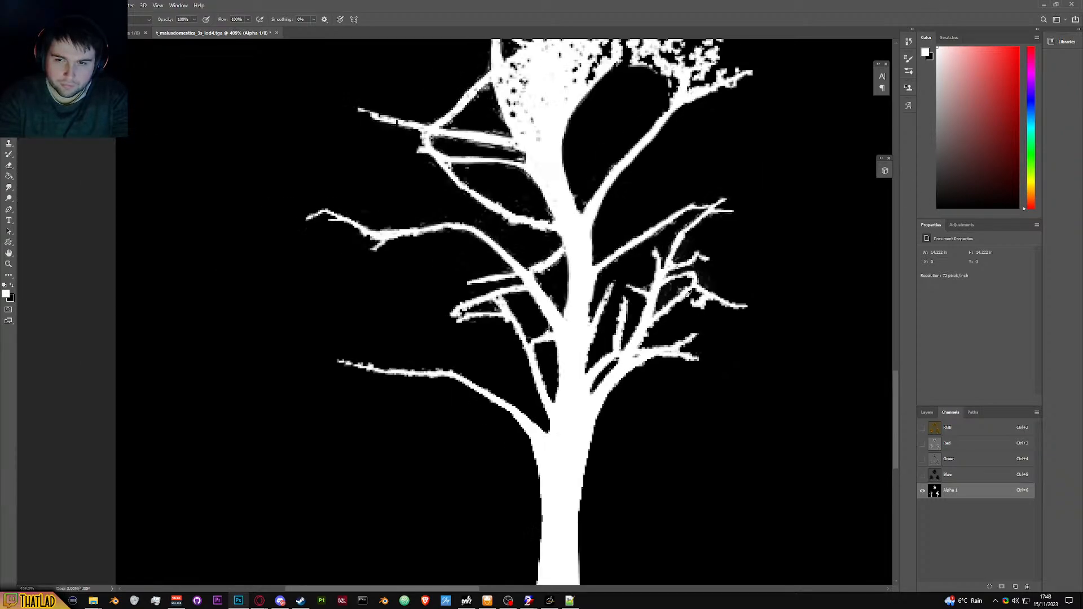
Step: Paint out the leaf clump hanging beneath the outer twig of the lower right-hand branch in black
scroll(722, 300, "up", 4)
left_click_drag(937, 156, 869, 306)
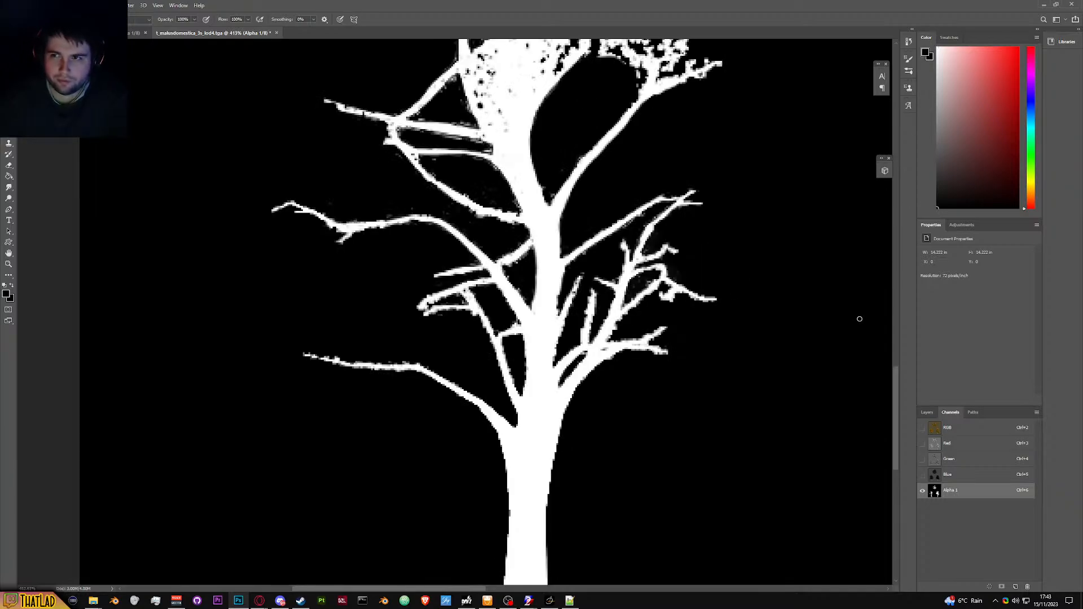
scroll(656, 299, "up", 3)
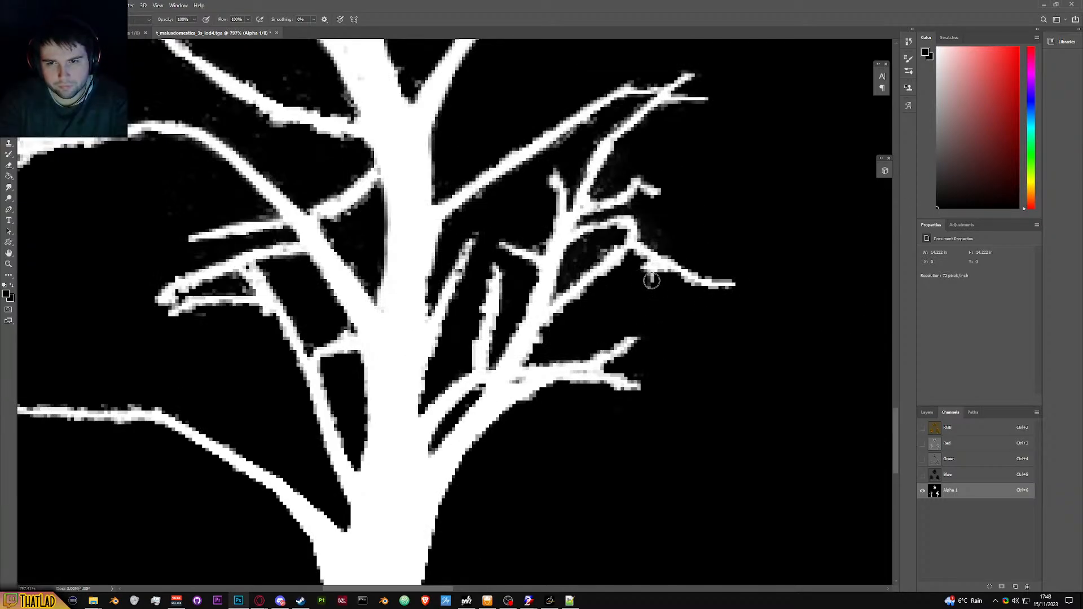
scroll(703, 345, "down", 8)
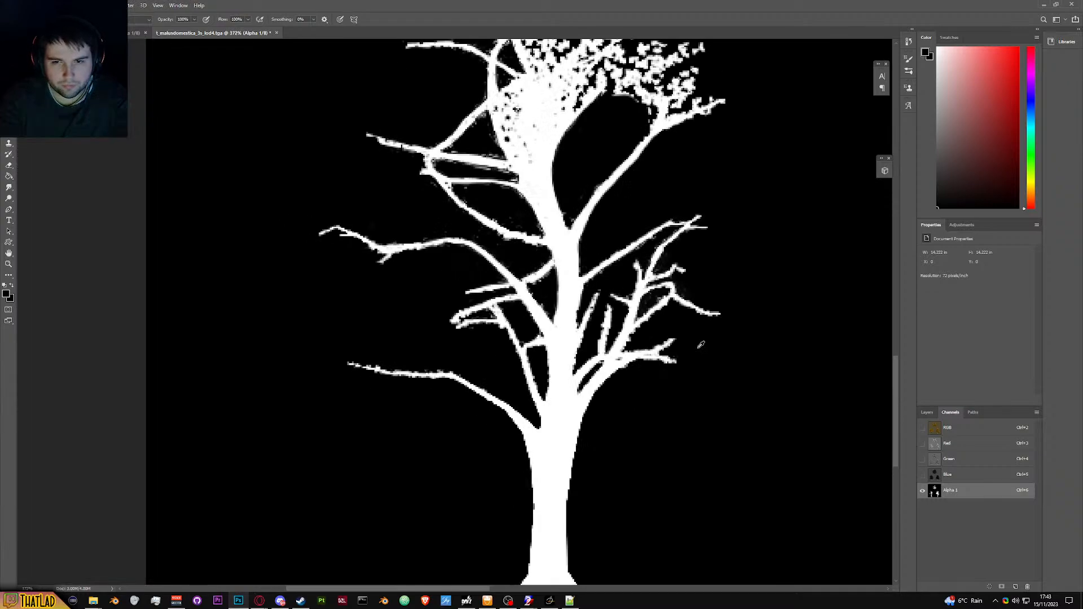
scroll(705, 346, "down", 2)
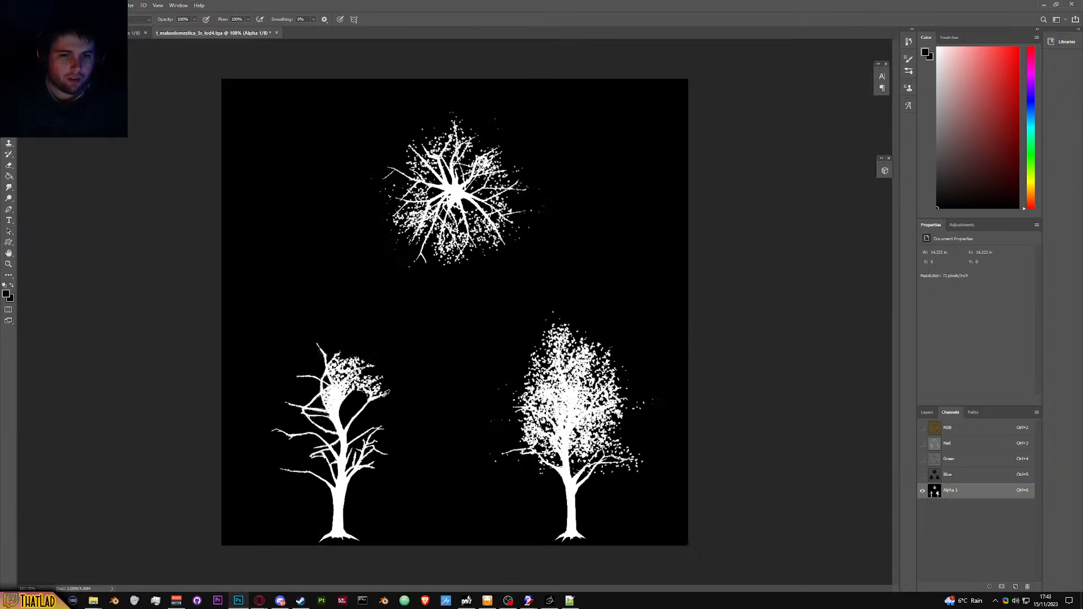
Step: Clean the upper edge of the high right-hand branch's tip and paint out the leaf clusters above it
scroll(387, 393, "up", 8)
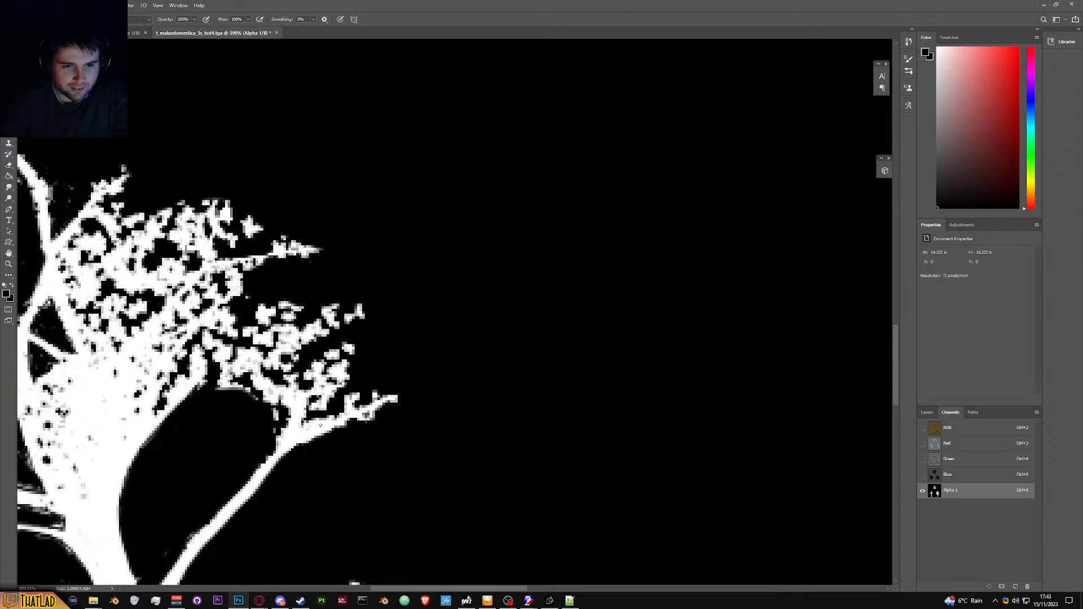
left_click_drag(304, 430, 391, 396)
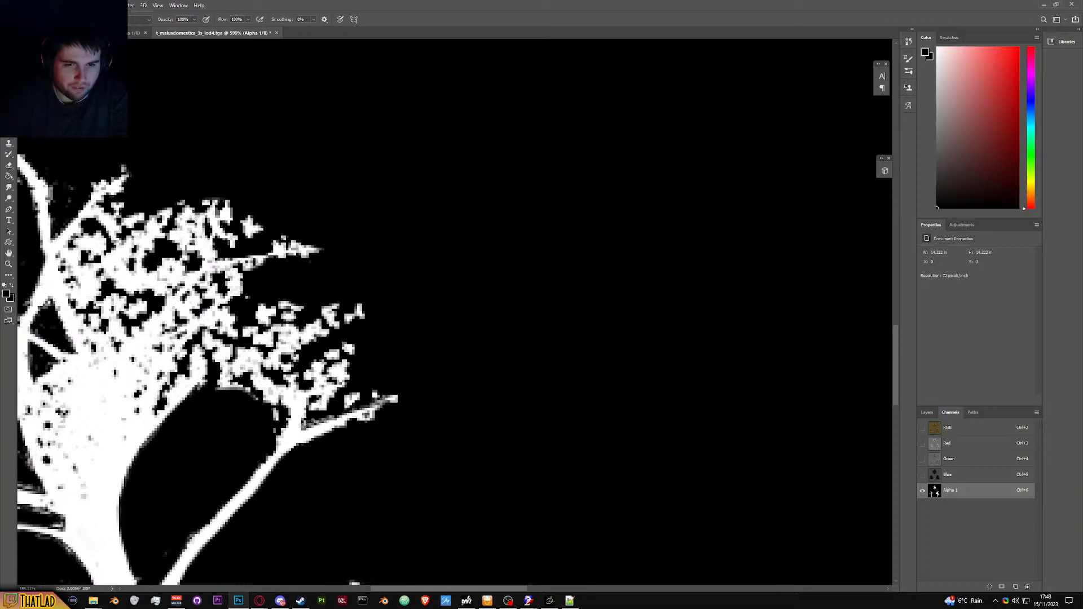
mouse_move(347, 406)
left_mouse_down()
mouse_move(341, 428)
mouse_move(394, 410)
mouse_move(341, 402)
left_mouse_up()
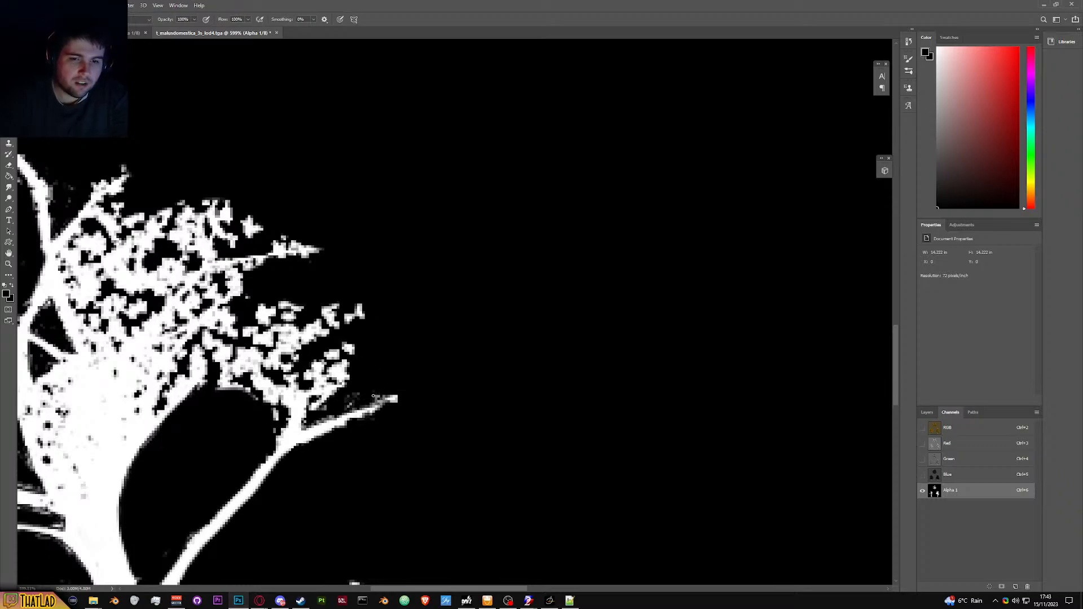
right_click(317, 407, "alt")
mouse_move(332, 396)
left_mouse_down()
mouse_move(317, 404)
mouse_move(353, 352)
mouse_move(355, 310)
mouse_move(340, 375)
mouse_move(325, 389)
mouse_move(331, 372)
mouse_move(310, 378)
mouse_move(331, 372)
mouse_move(319, 395)
left_mouse_up()
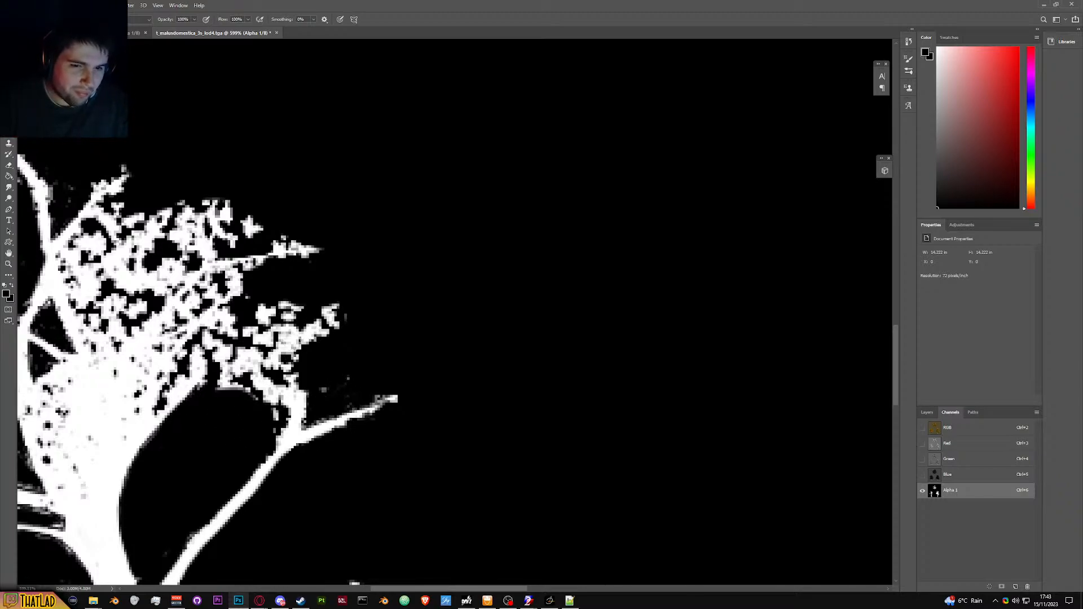
mouse_move(229, 384)
left_mouse_down()
mouse_move(209, 355)
mouse_move(230, 319)
mouse_move(231, 332)
mouse_move(243, 331)
mouse_move(221, 364)
mouse_move(219, 398)
mouse_move(242, 410)
left_mouse_up()
key("ctrl+z")
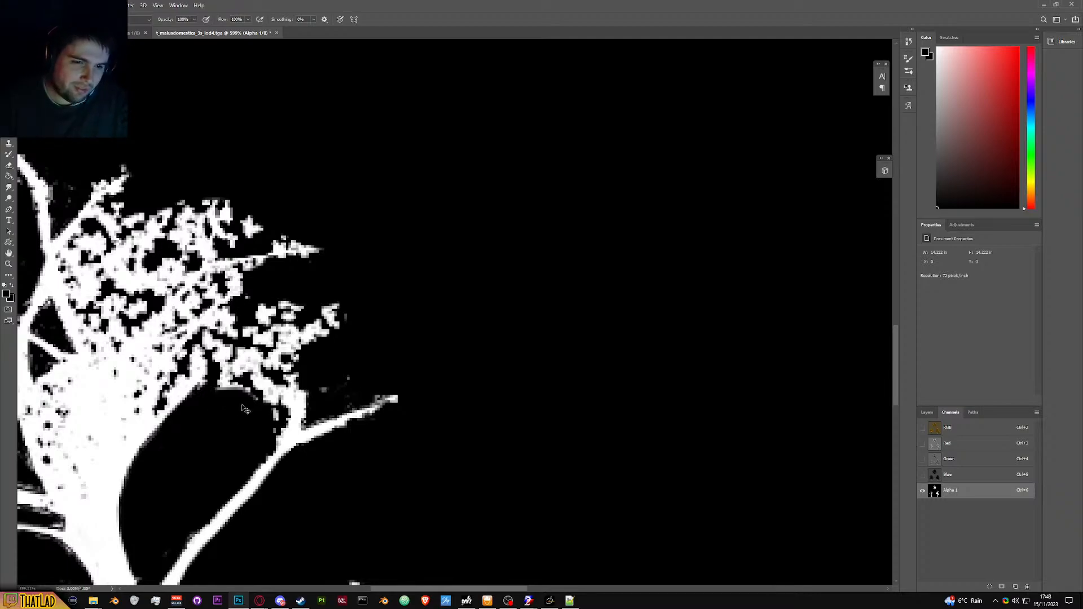
Step: Switch to Texture Viewer and examine the right side and upper crown of the left tree in the alpha reference
key("alt+Tab")
key("alt+Tab")
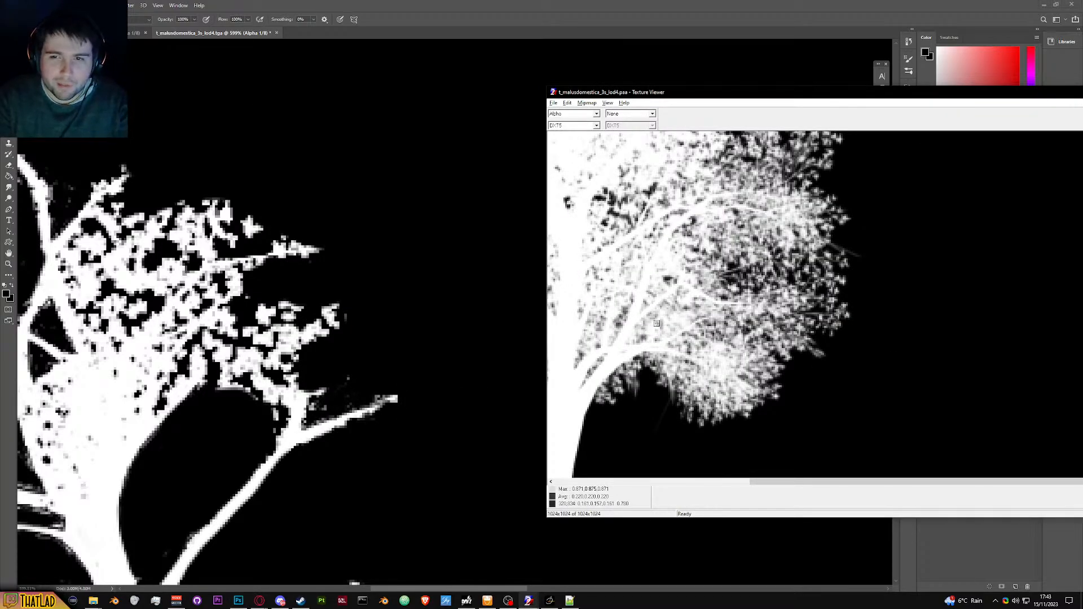
scroll(657, 320, "up", 5)
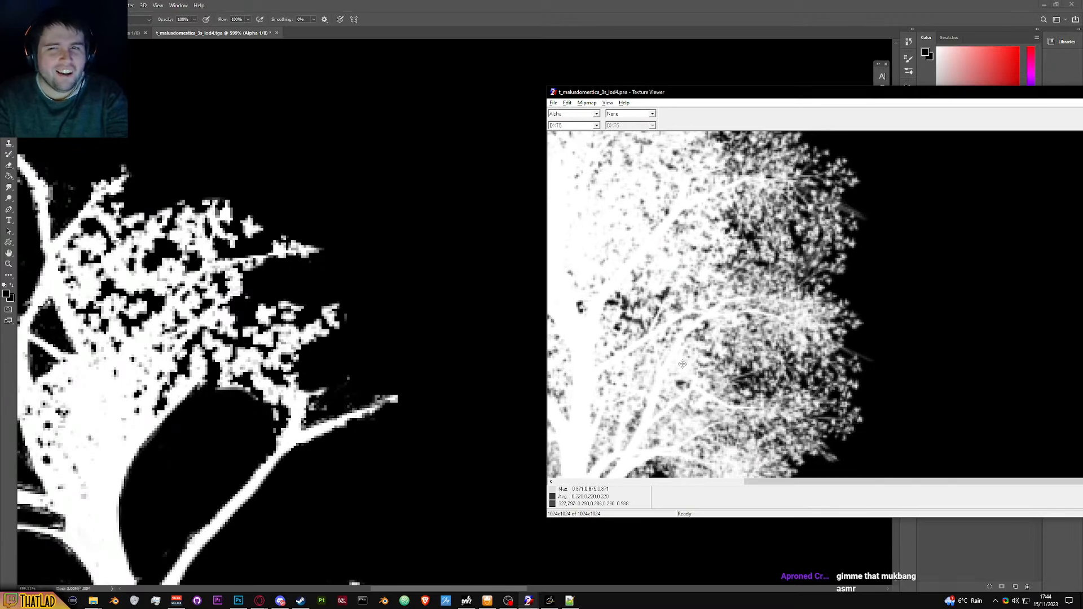
scroll(704, 354, "up", 2)
scroll(700, 356, "down", 4)
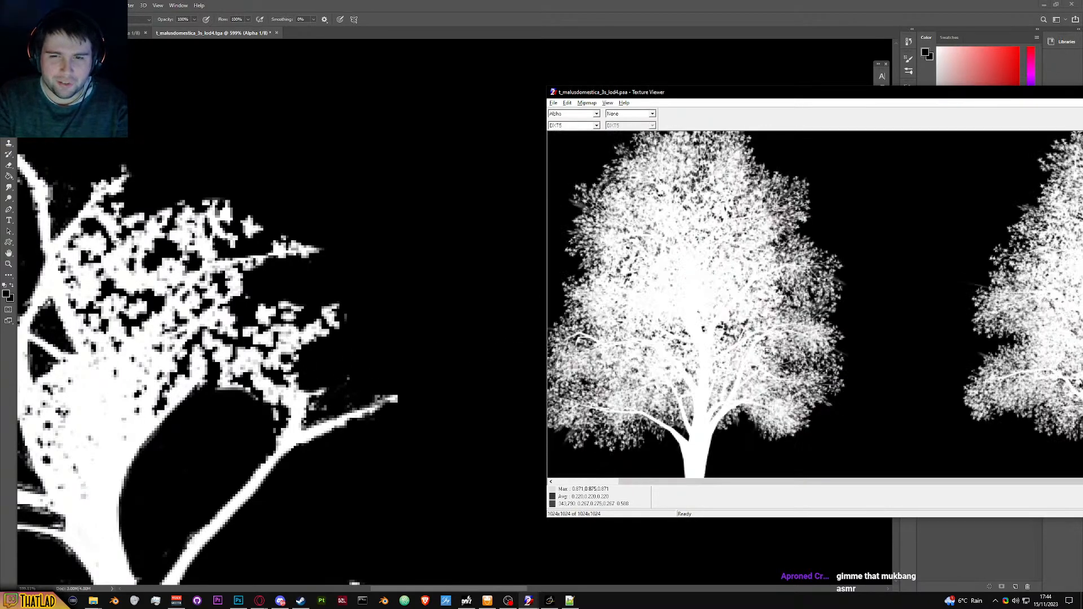
scroll(195, 395, "down", 2)
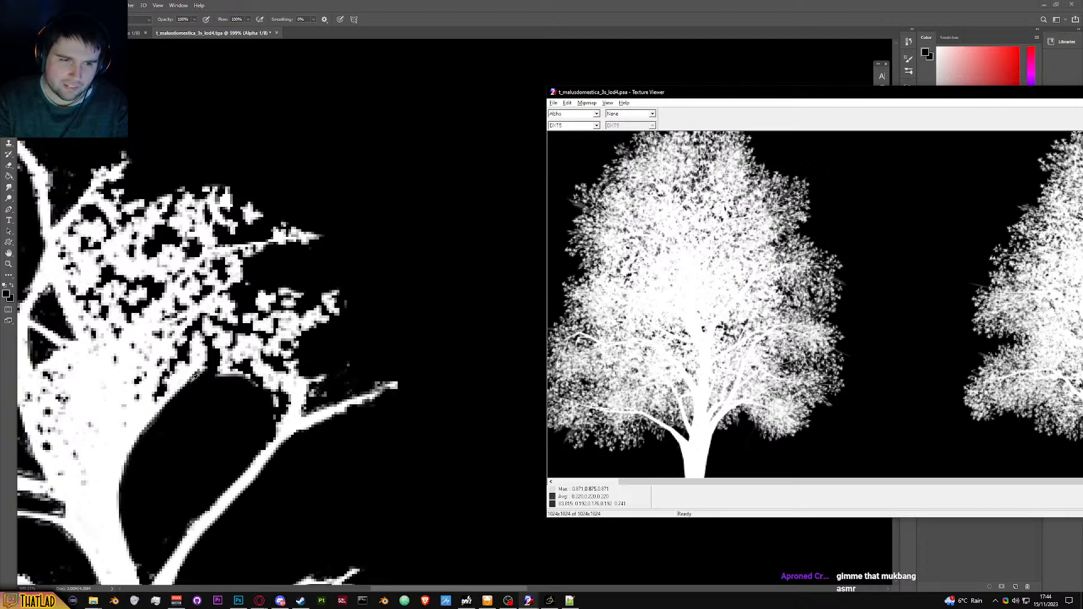
Step: Return to the Alpha 1 channel and extend the inner right-hand branch below the crown outward in white
left_click(194, 377)
key("x")
mouse_move(326, 342)
left_mouse_down()
mouse_move(337, 376)
mouse_move(316, 361)
mouse_move(319, 382)
left_mouse_up()
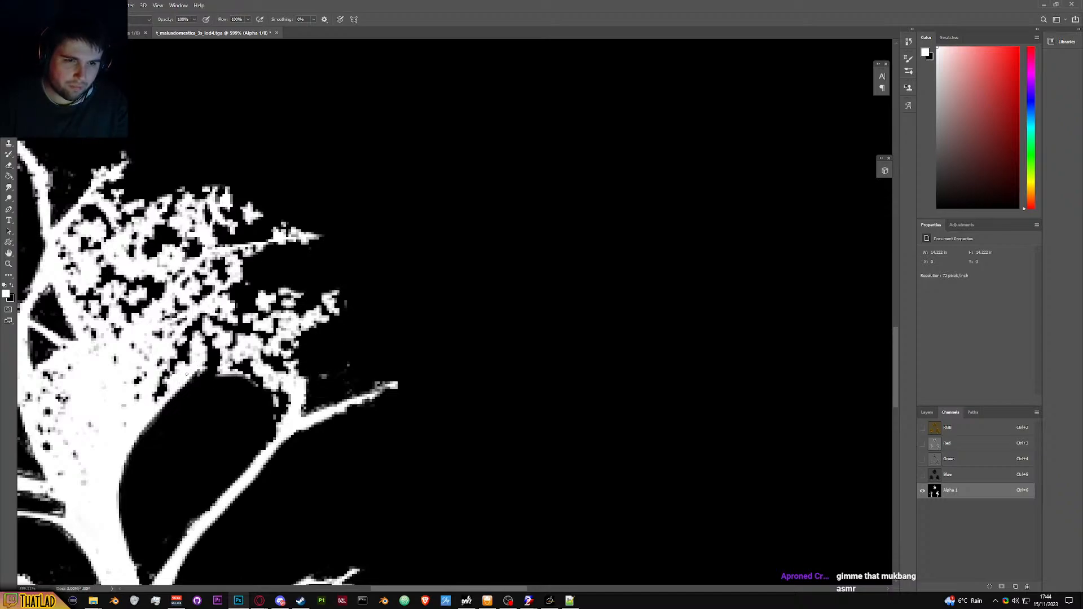
left_click_drag(205, 363, 225, 347)
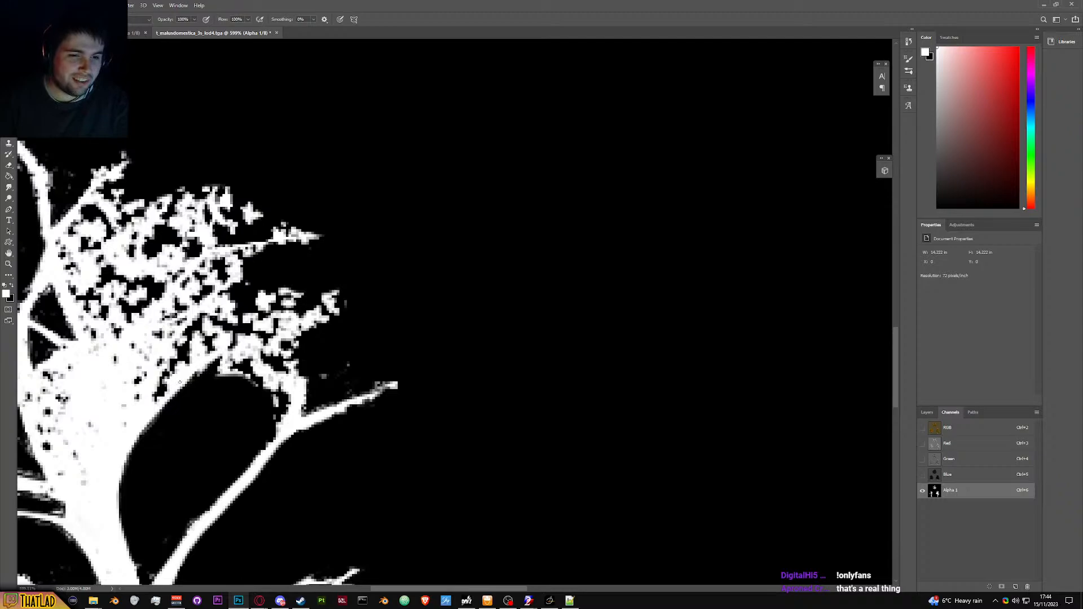
Step: Carve the extended inner branch's upper edge in black and paint out the crown's right-hand leaf clusters, leaving a short upright twig
key("x")
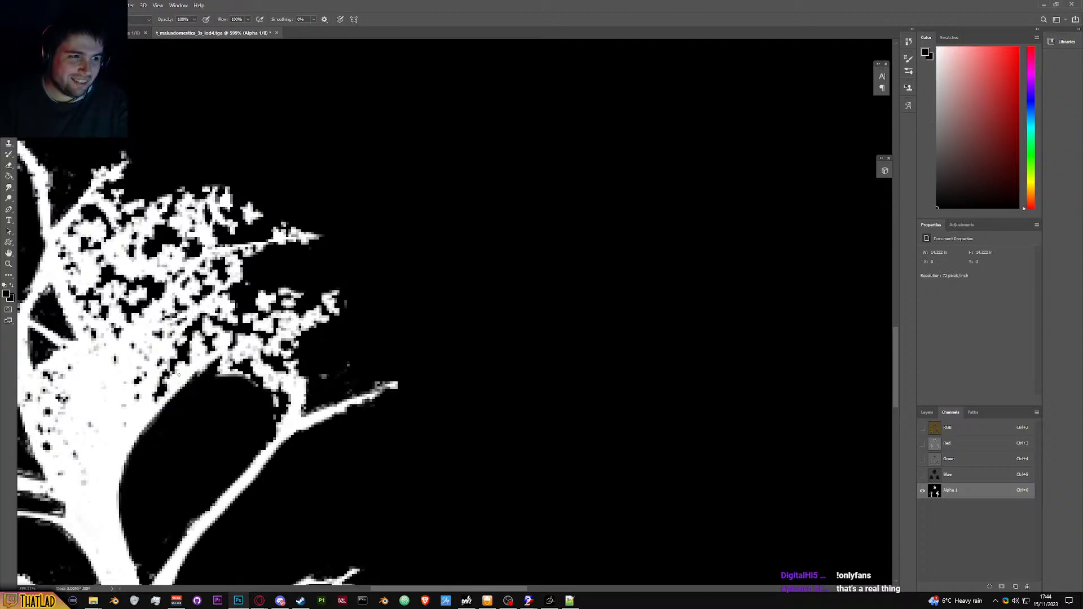
mouse_move(184, 371)
left_mouse_down()
mouse_move(161, 394)
mouse_move(213, 347)
mouse_move(172, 377)
left_mouse_up()
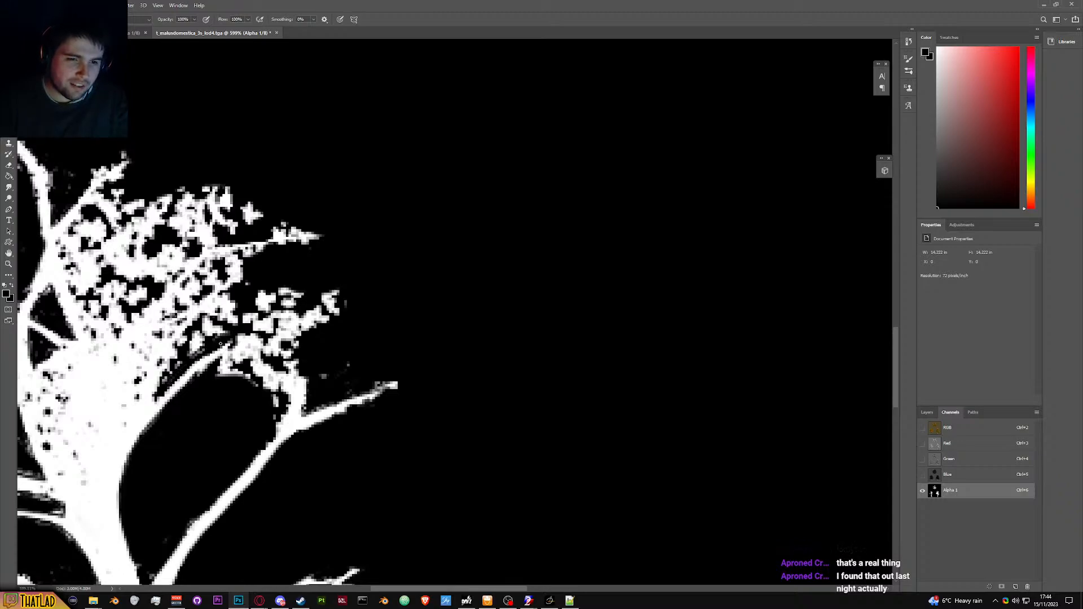
left_click_drag(334, 298, 350, 322)
mouse_move(275, 364)
left_mouse_down()
mouse_move(267, 415)
mouse_move(350, 343)
mouse_move(349, 357)
mouse_move(338, 376)
mouse_move(237, 398)
mouse_move(255, 383)
mouse_move(217, 374)
mouse_move(257, 346)
mouse_move(266, 366)
mouse_move(311, 315)
mouse_move(248, 343)
mouse_move(305, 301)
mouse_move(302, 222)
mouse_move(271, 226)
mouse_move(300, 222)
mouse_move(258, 210)
mouse_move(258, 197)
mouse_move(138, 195)
mouse_move(120, 184)
mouse_move(153, 193)
mouse_move(138, 199)
mouse_move(235, 211)
mouse_move(164, 250)
mouse_move(211, 239)
mouse_move(216, 218)
mouse_move(194, 214)
left_mouse_up()
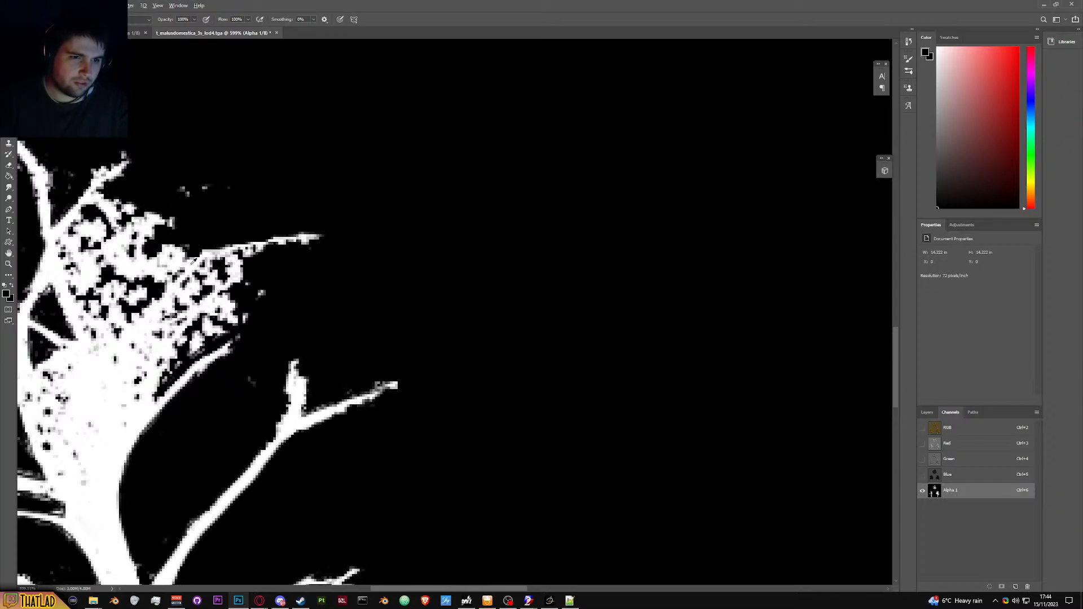
Step: Clear the leaves between the inner branch and the long upper twig, leaving a thin bare twig between them
scroll(162, 379, "down", 3)
scroll(162, 379, "up", 4)
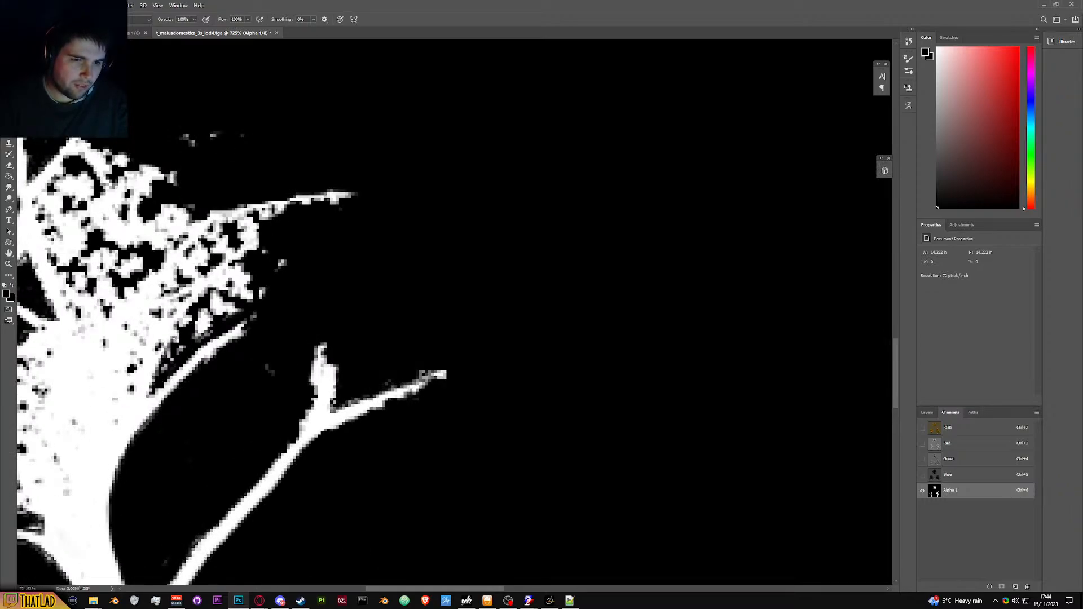
mouse_move(186, 310)
left_mouse_down()
mouse_move(166, 357)
mouse_move(228, 316)
left_mouse_up()
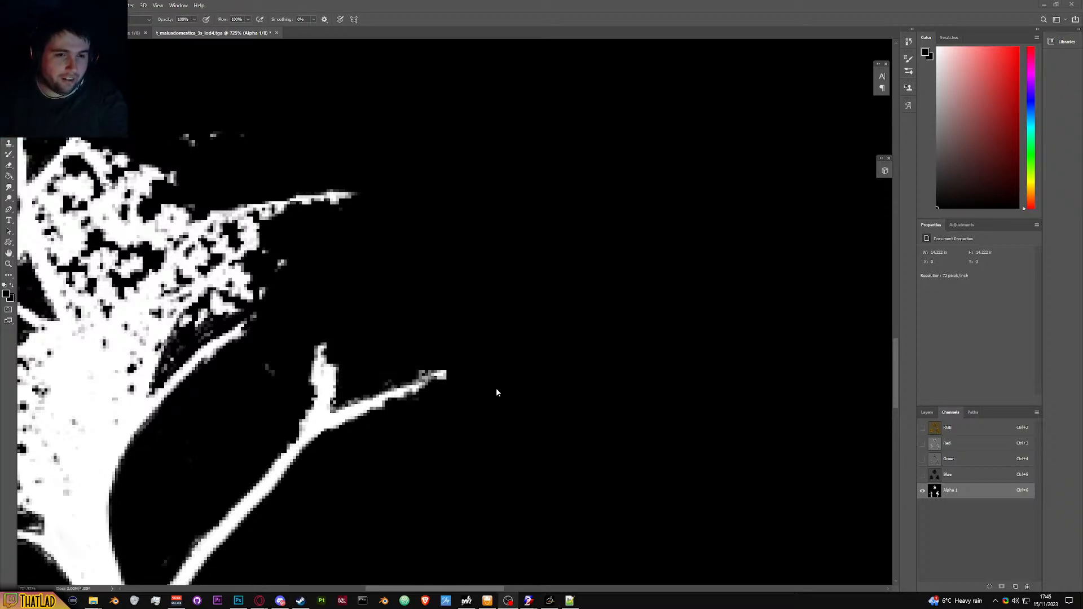
mouse_move(207, 303)
left_mouse_down()
mouse_move(217, 312)
mouse_move(194, 319)
mouse_move(222, 308)
mouse_move(242, 270)
mouse_move(218, 309)
mouse_move(242, 308)
mouse_move(246, 273)
mouse_move(266, 258)
mouse_move(243, 223)
mouse_move(259, 237)
mouse_move(212, 260)
left_mouse_up()
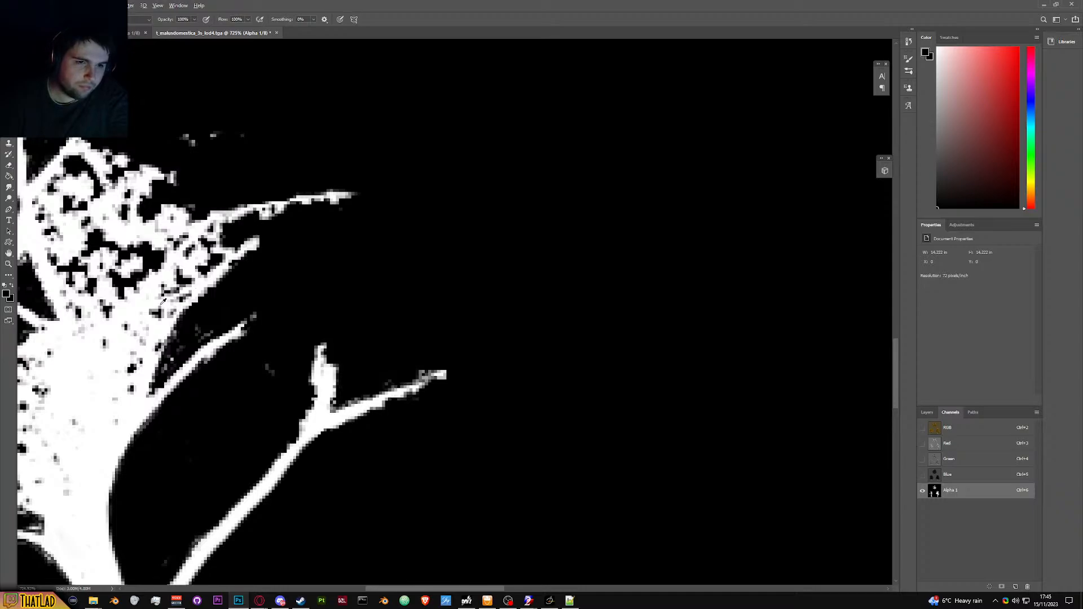
scroll(162, 305, "down", 5)
scroll(160, 319, "up", 5)
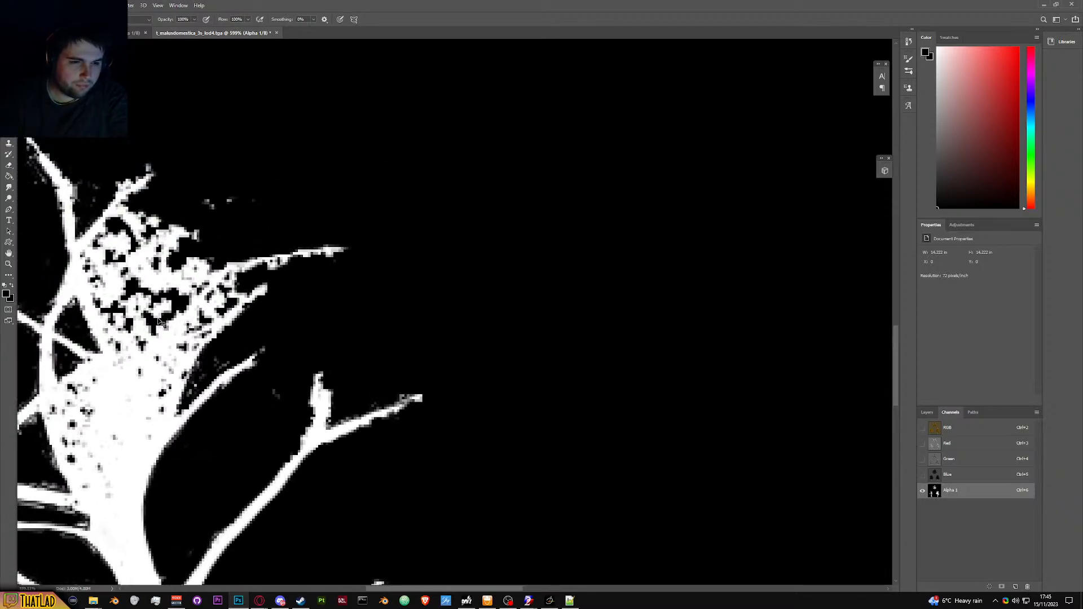
scroll(160, 321, "left", 4)
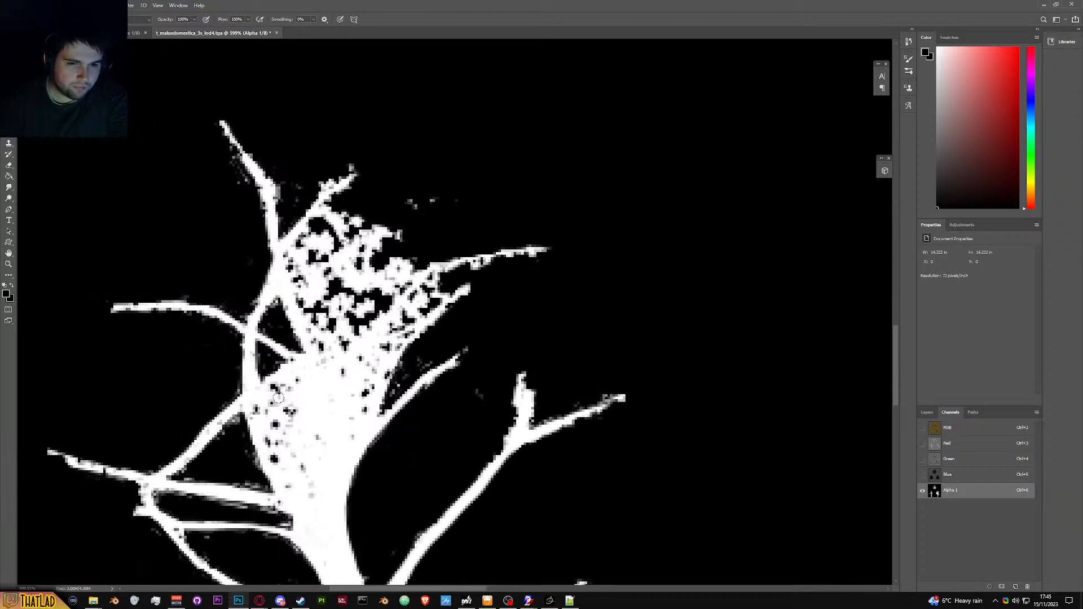
Step: Paint out the leaf mass between the trunk and the curved left branch, and fill the dark specks in that branch with white
scroll(278, 398, "left", 1)
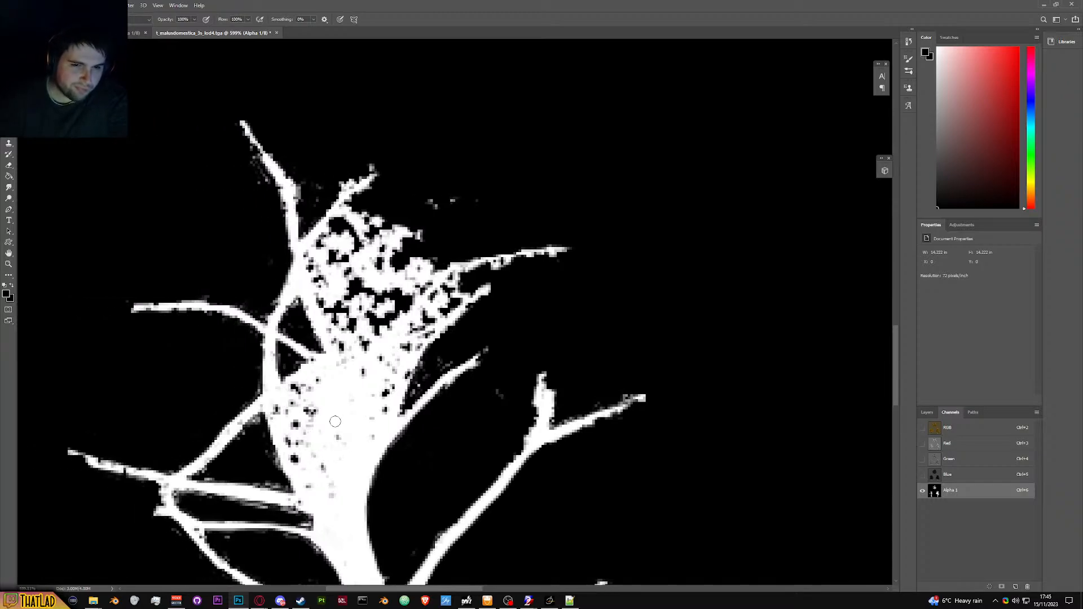
left_click(327, 365, "shift")
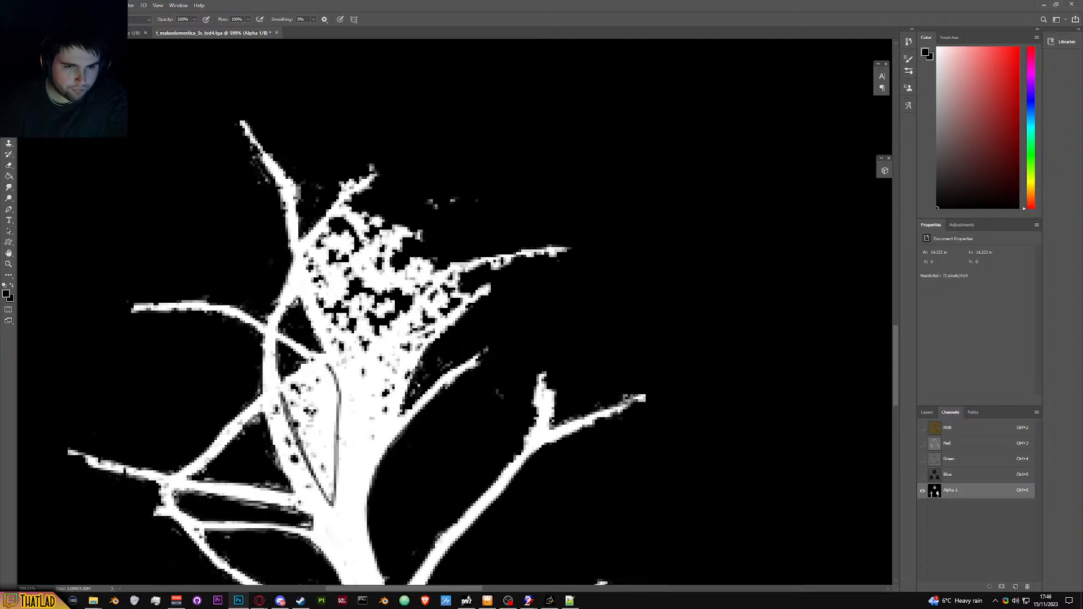
mouse_move(285, 396)
left_mouse_down()
mouse_move(329, 366)
mouse_move(317, 390)
mouse_move(325, 375)
mouse_move(329, 469)
mouse_move(289, 404)
mouse_move(314, 383)
mouse_move(323, 430)
mouse_move(302, 411)
mouse_move(317, 453)
left_mouse_up()
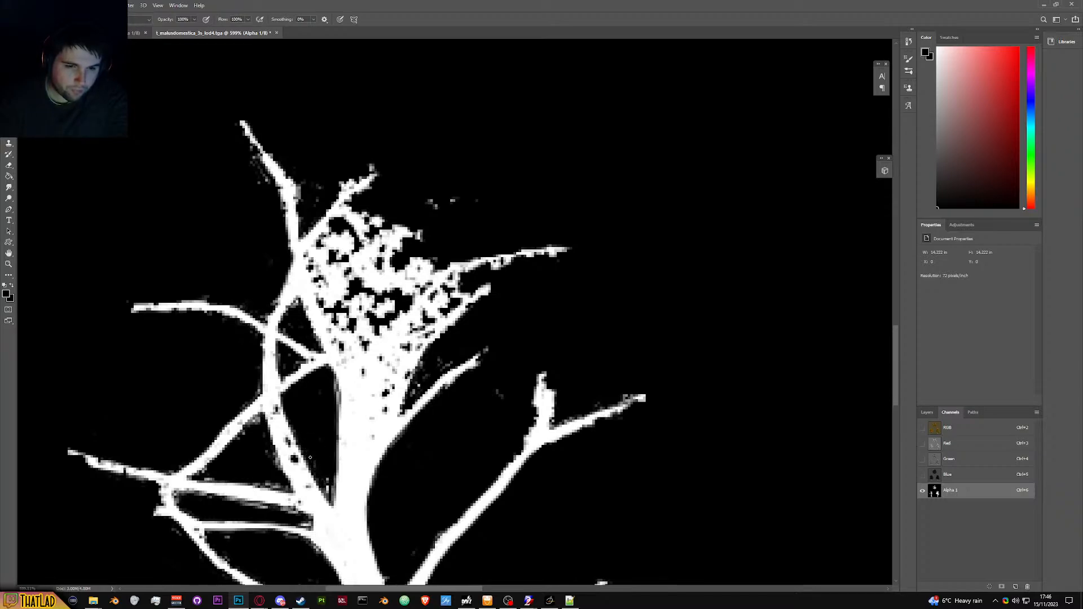
left_click_drag(296, 432, 299, 434)
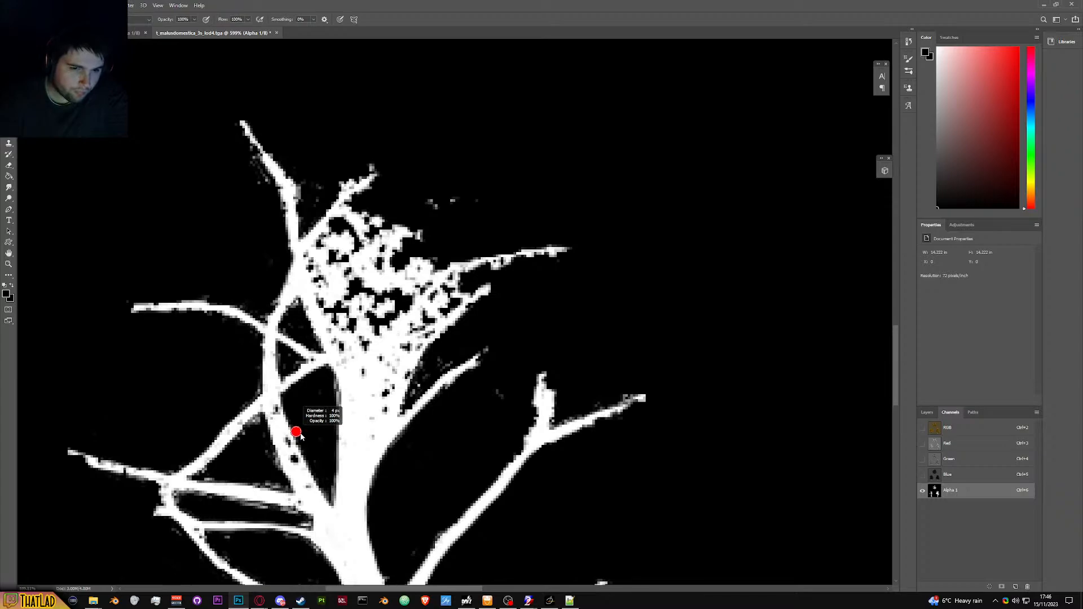
key("x")
left_click_drag(277, 407, 314, 506)
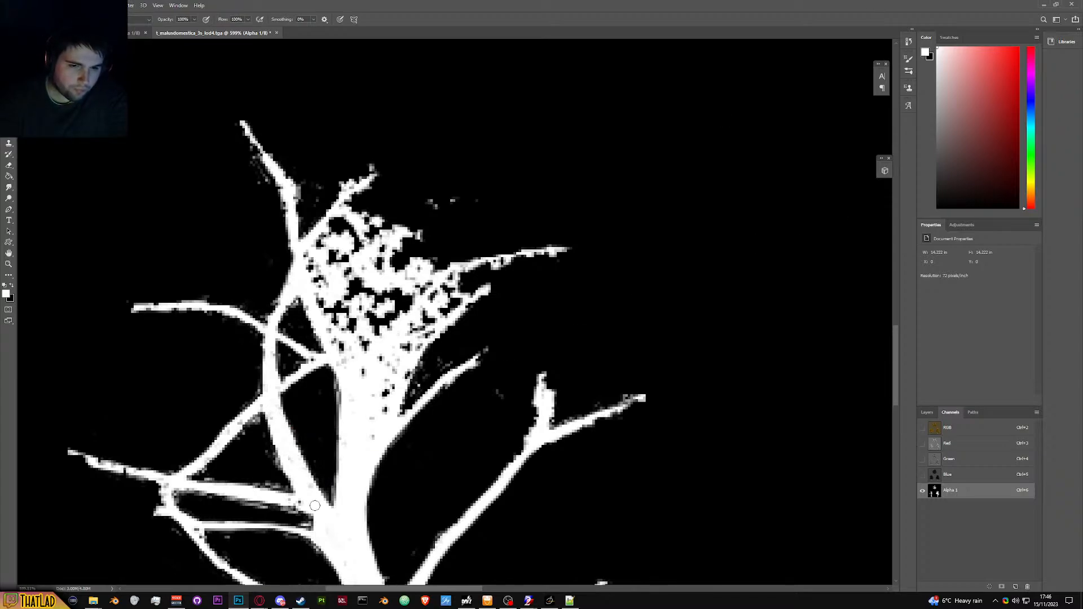
scroll(315, 505, "down", 5)
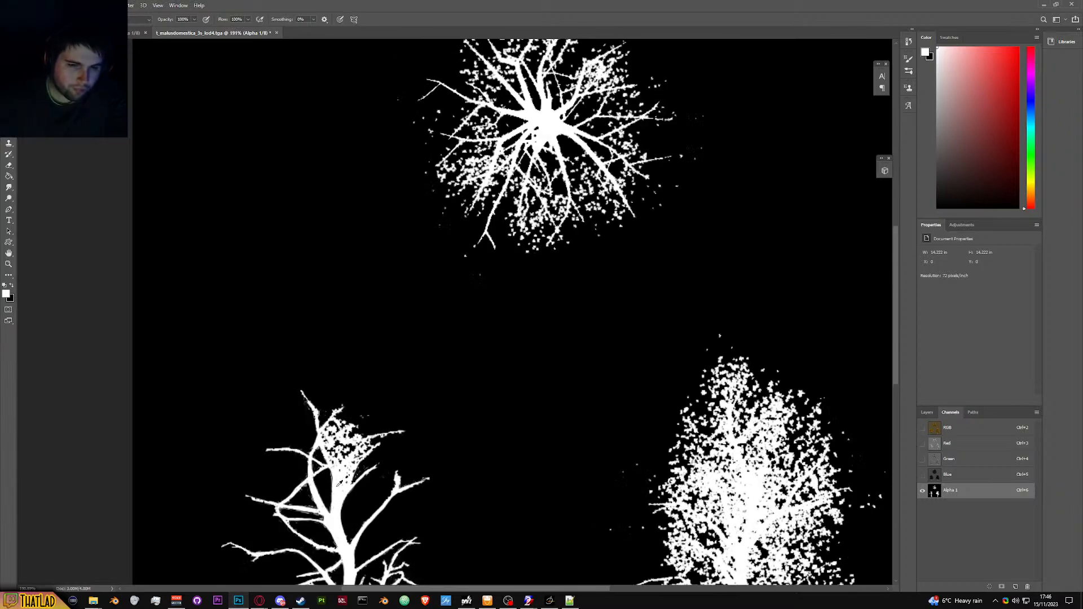
Step: Clear the leaves inside the crown's upper fork in black, trim the short upper twig and remove the stray specks around it
scroll(339, 479, "up", 5)
key("x")
mouse_move(318, 335)
left_mouse_down()
mouse_move(300, 358)
mouse_move(313, 393)
left_mouse_up()
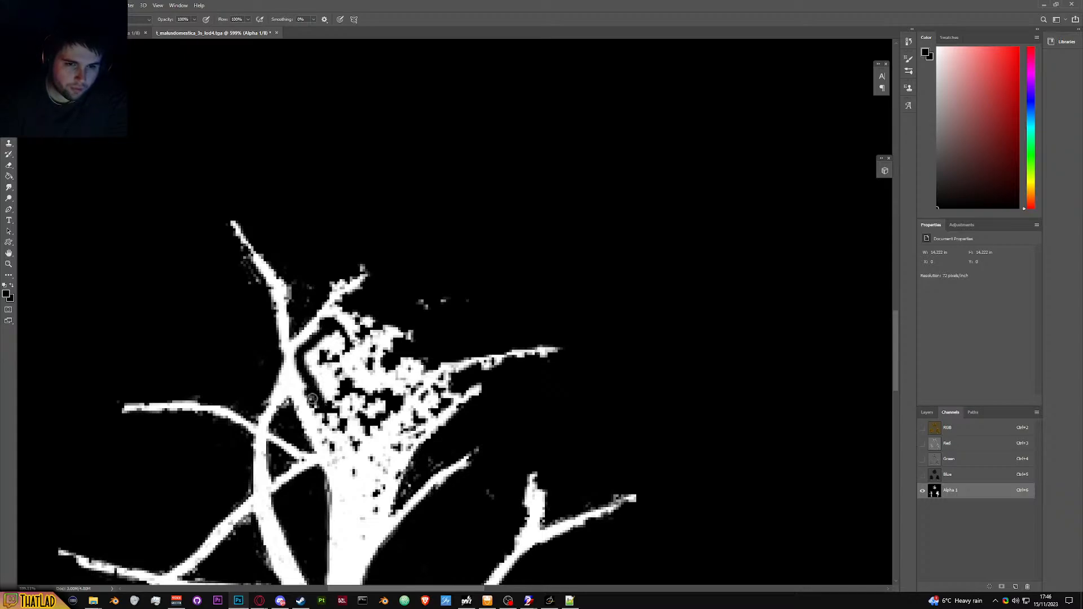
mouse_move(309, 354)
left_mouse_down()
mouse_move(330, 386)
mouse_move(310, 373)
mouse_move(332, 394)
mouse_move(315, 355)
mouse_move(332, 361)
mouse_move(339, 338)
mouse_move(340, 354)
mouse_move(317, 352)
left_mouse_up()
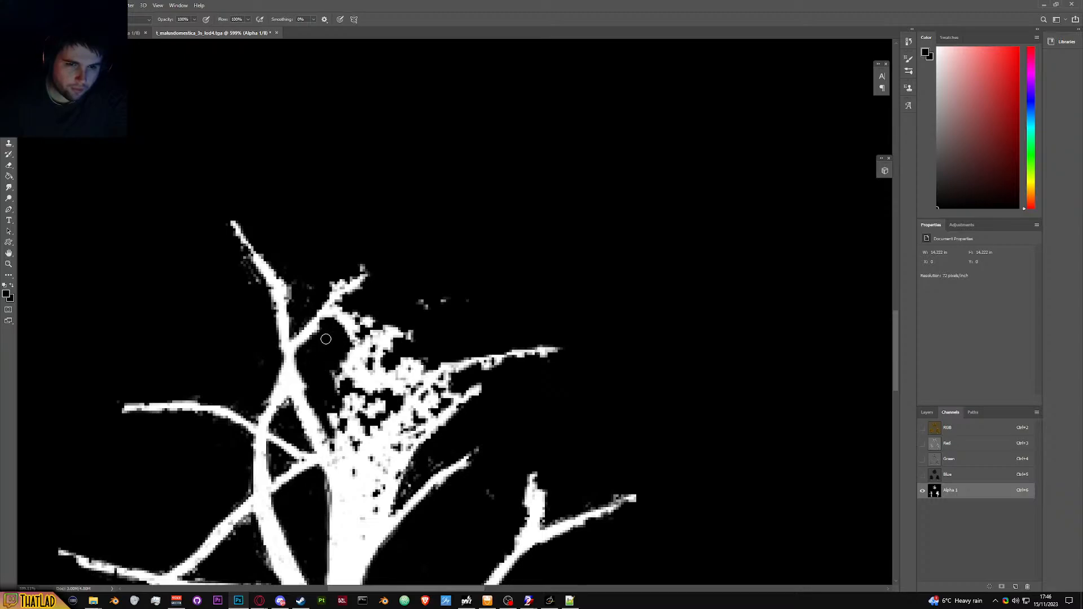
mouse_move(315, 304)
left_mouse_down()
mouse_move(354, 263)
mouse_move(357, 271)
left_mouse_up()
left_click_drag(242, 273, 252, 274)
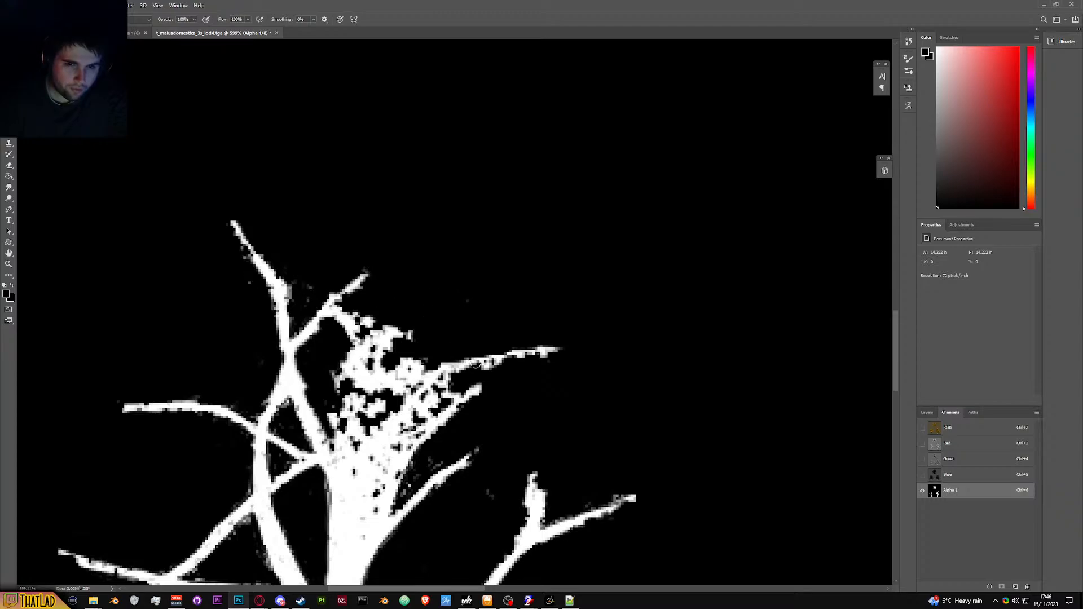
Step: Thin the long upper right-hand twig in black and clear the leaves between its base and the twig below
scroll(477, 370, "down", 3)
scroll(477, 370, "up", 3)
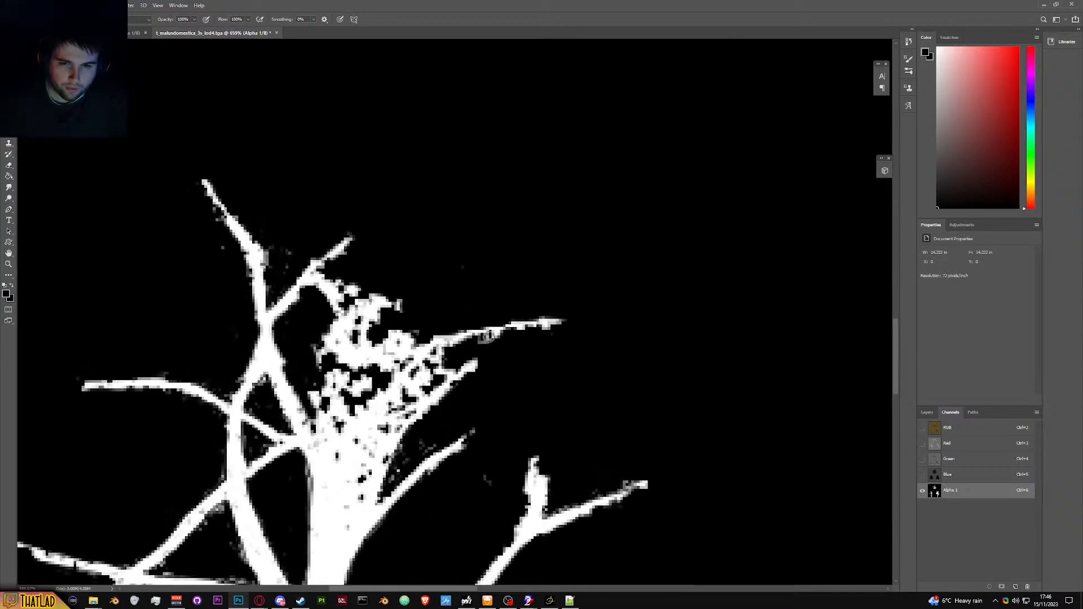
left_click_drag(545, 322, 484, 341)
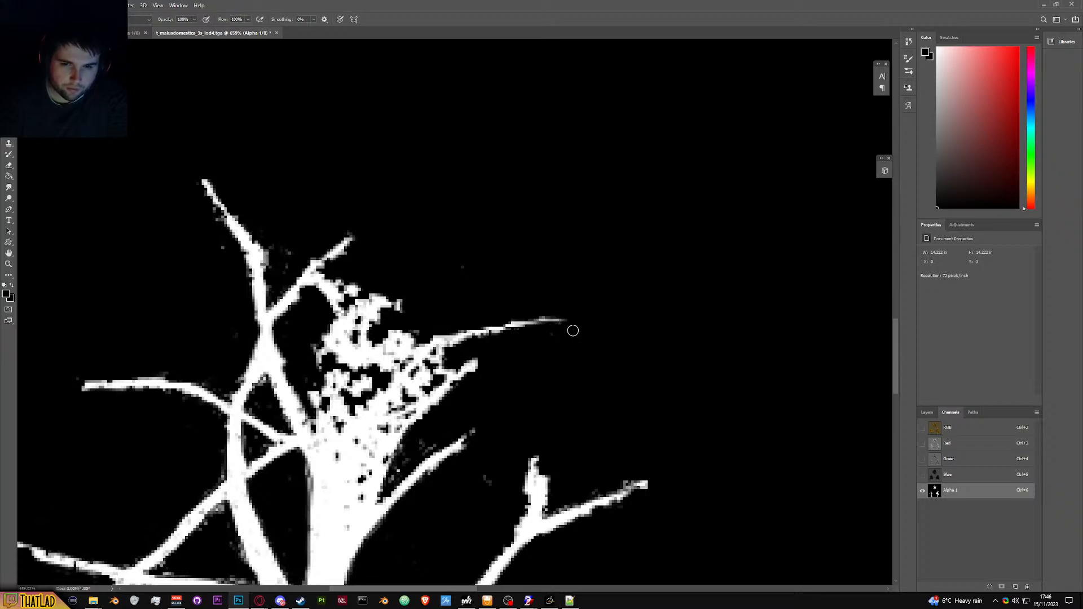
left_click_drag(437, 373, 407, 388)
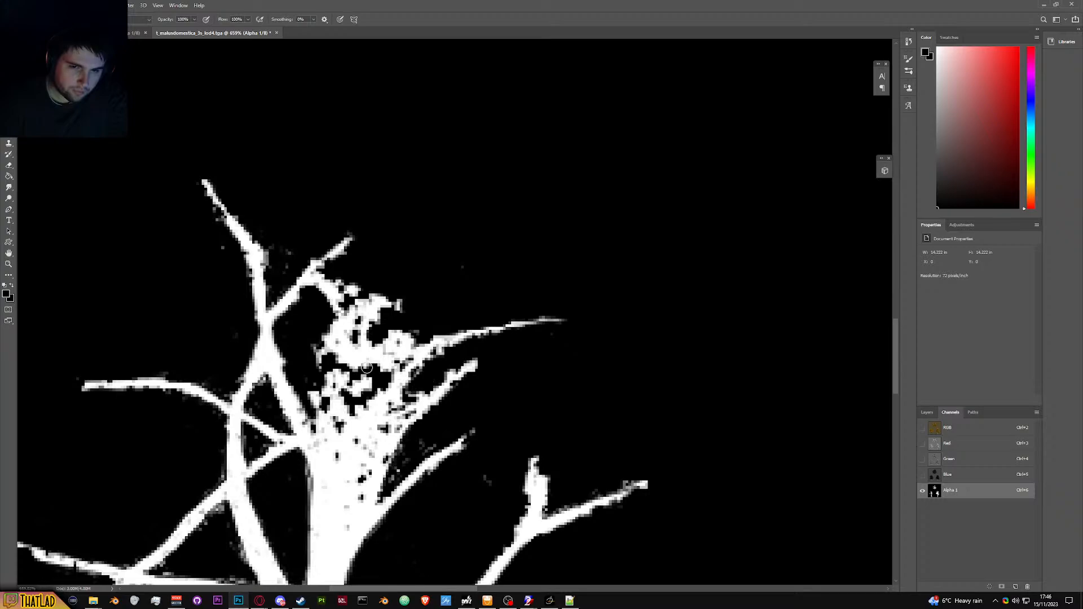
Step: Carve a black gap from between the two upper right-hand branches down along the trunk, clearing the leaves and leftover specks inside it
scroll(381, 355, "down", 6)
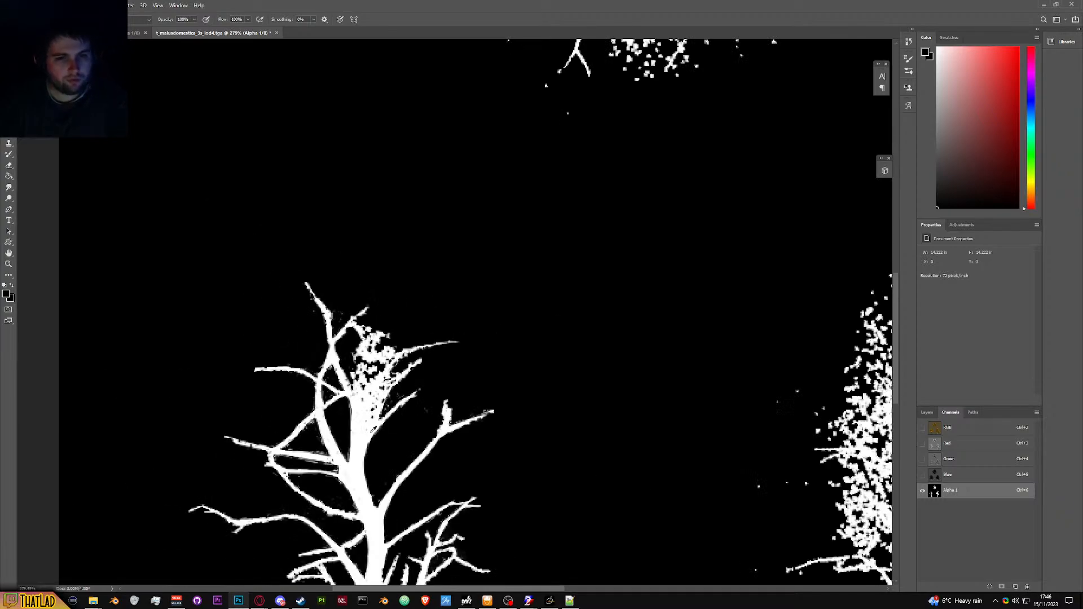
scroll(377, 450, "down", 2)
scroll(375, 461, "up", 8)
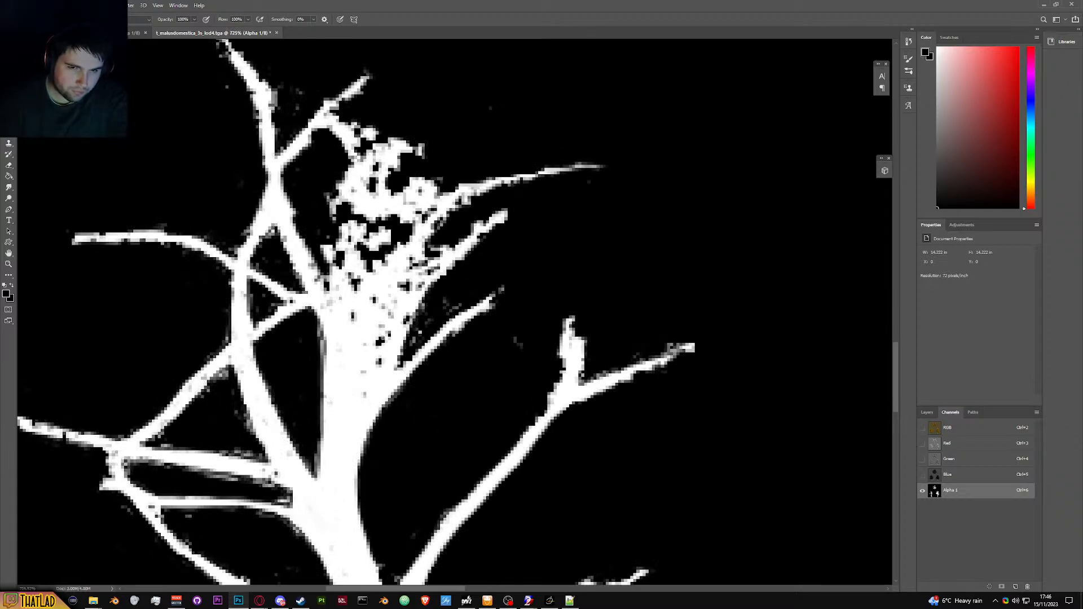
left_click_drag(417, 288, 378, 367)
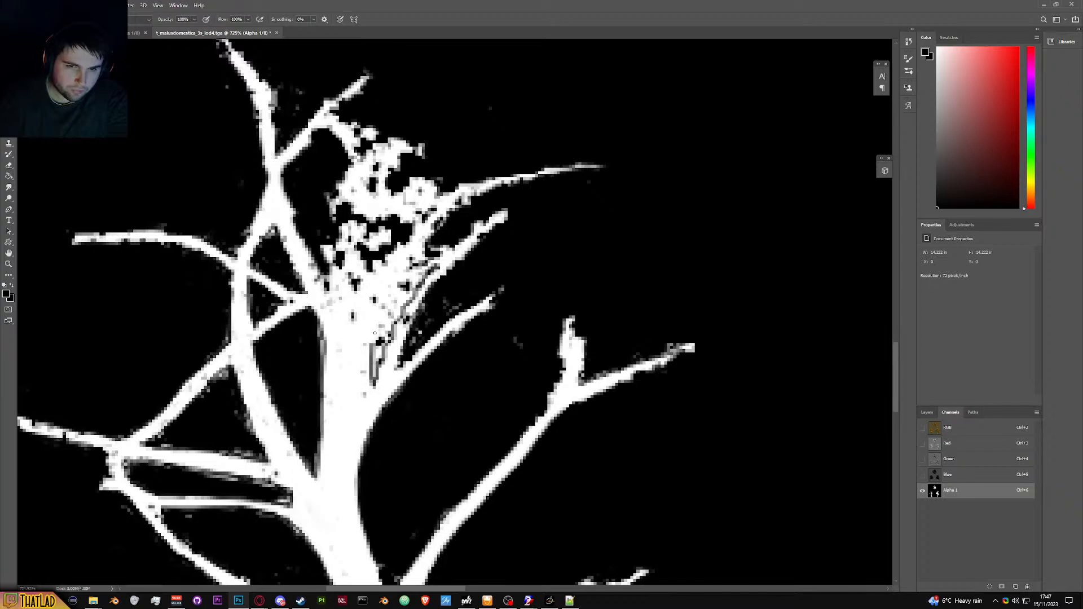
mouse_move(416, 264)
left_mouse_down()
mouse_move(407, 281)
mouse_move(384, 280)
mouse_move(356, 342)
left_mouse_up()
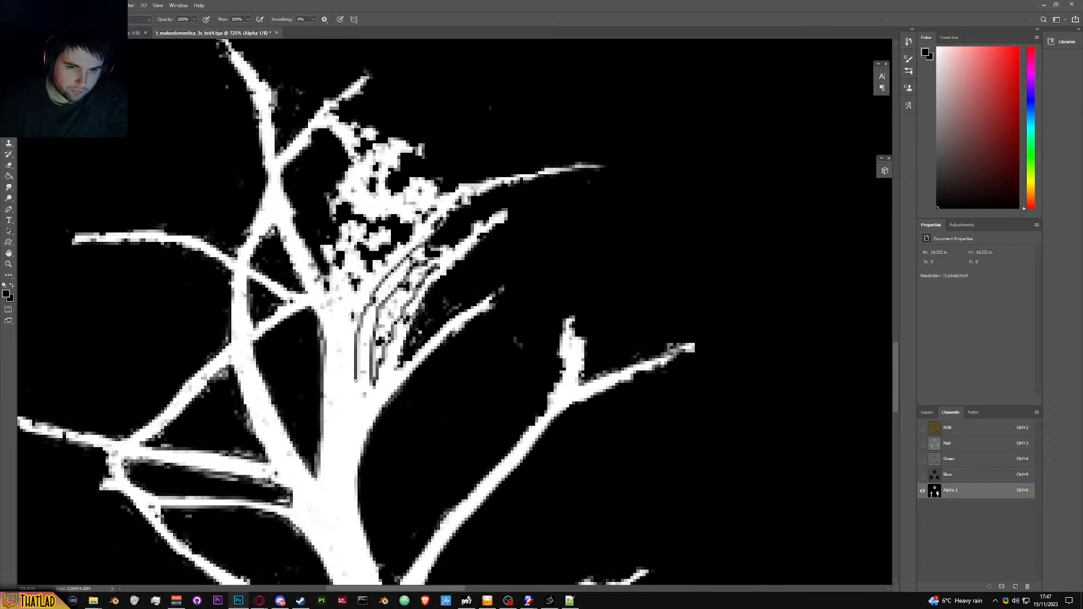
mouse_move(358, 415)
left_mouse_down()
mouse_move(383, 327)
mouse_move(360, 402)
mouse_move(372, 297)
mouse_move(415, 252)
mouse_move(384, 310)
mouse_move(409, 277)
mouse_move(403, 310)
mouse_move(411, 281)
mouse_move(373, 354)
mouse_move(386, 302)
mouse_move(372, 356)
mouse_move(370, 305)
mouse_move(357, 389)
left_mouse_up()
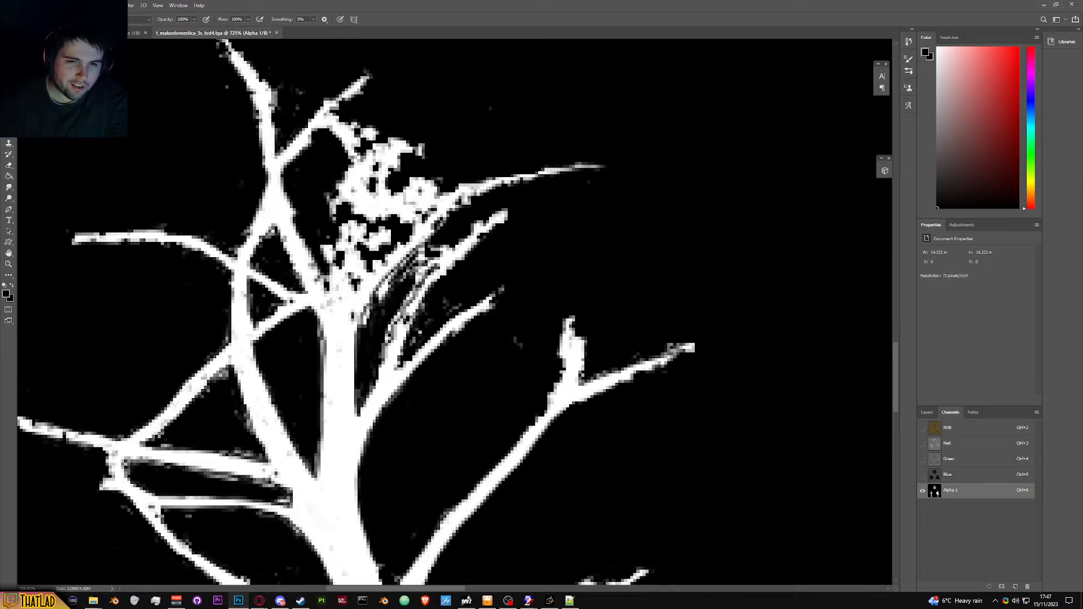
left_click_drag(385, 299, 398, 271)
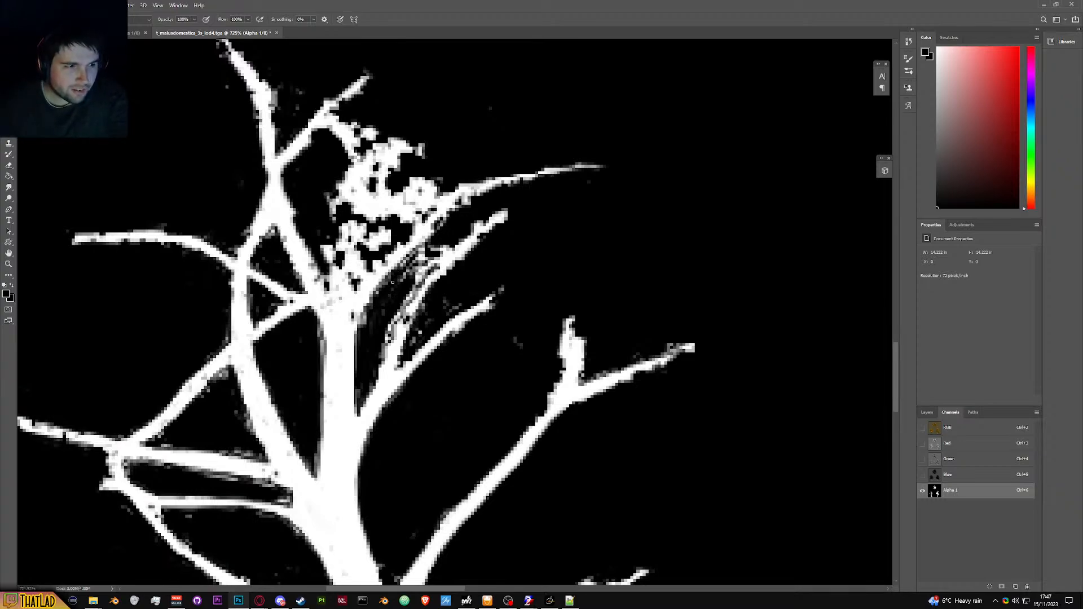
mouse_move(415, 263)
left_mouse_down()
mouse_move(401, 276)
mouse_move(420, 259)
left_mouse_up()
left_click_drag(366, 315, 354, 336)
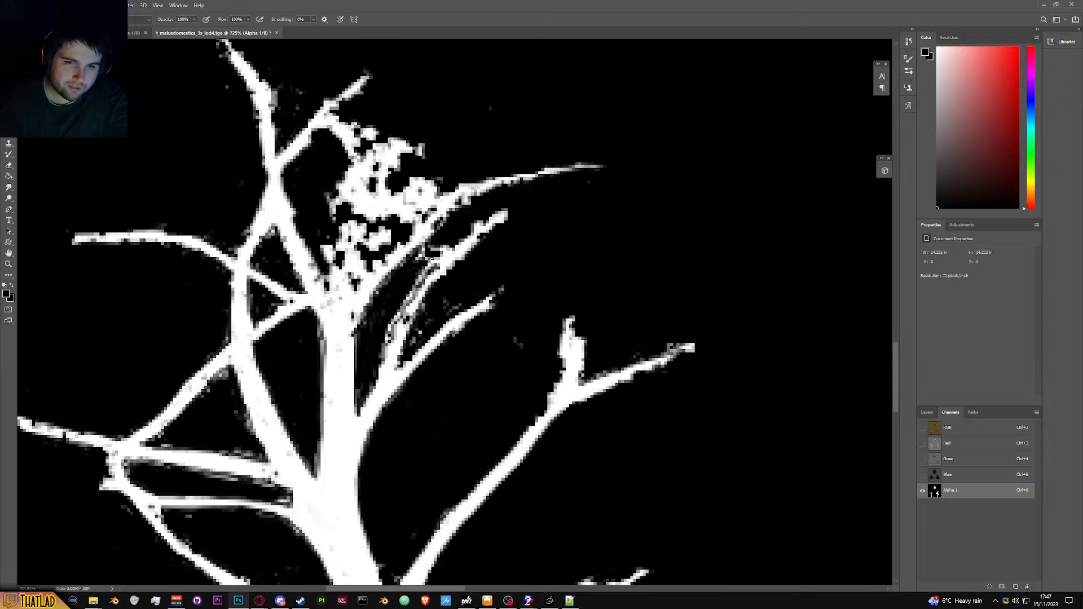
left_click_drag(428, 261, 388, 311)
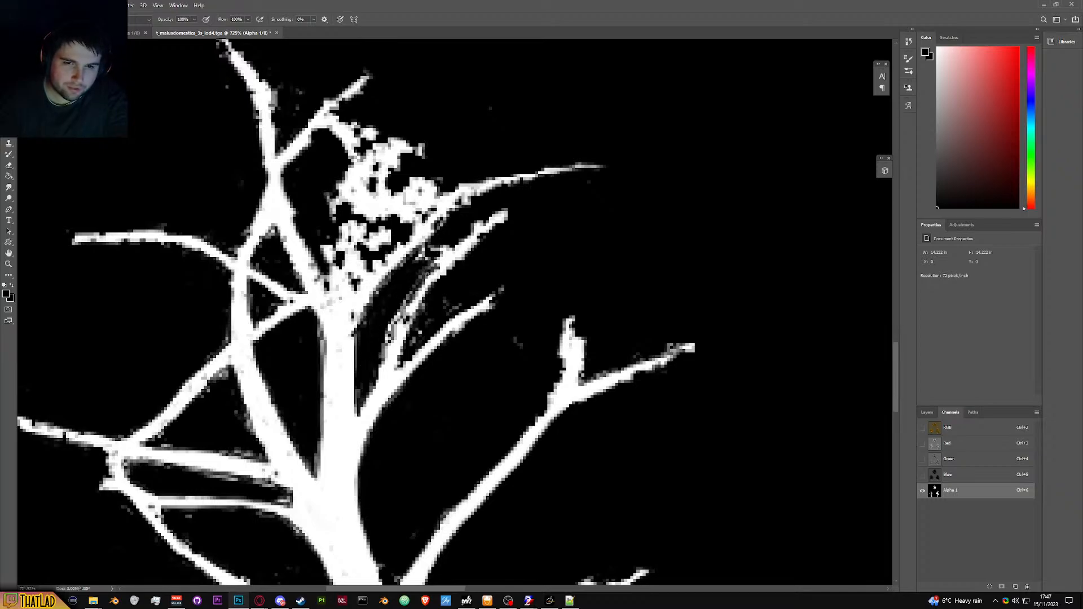
Step: Fill the broken inner edge of the middle right-hand branch with white to make it a solid limb
key("x")
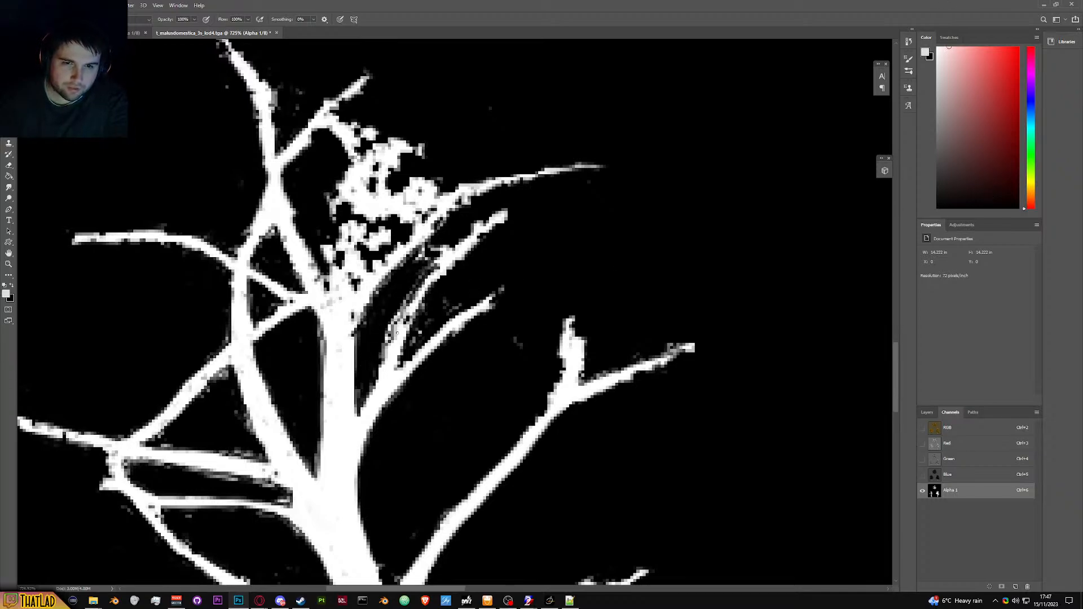
key("x")
key("x")
mouse_move(402, 326)
left_mouse_down()
mouse_move(411, 302)
mouse_move(409, 319)
left_mouse_up()
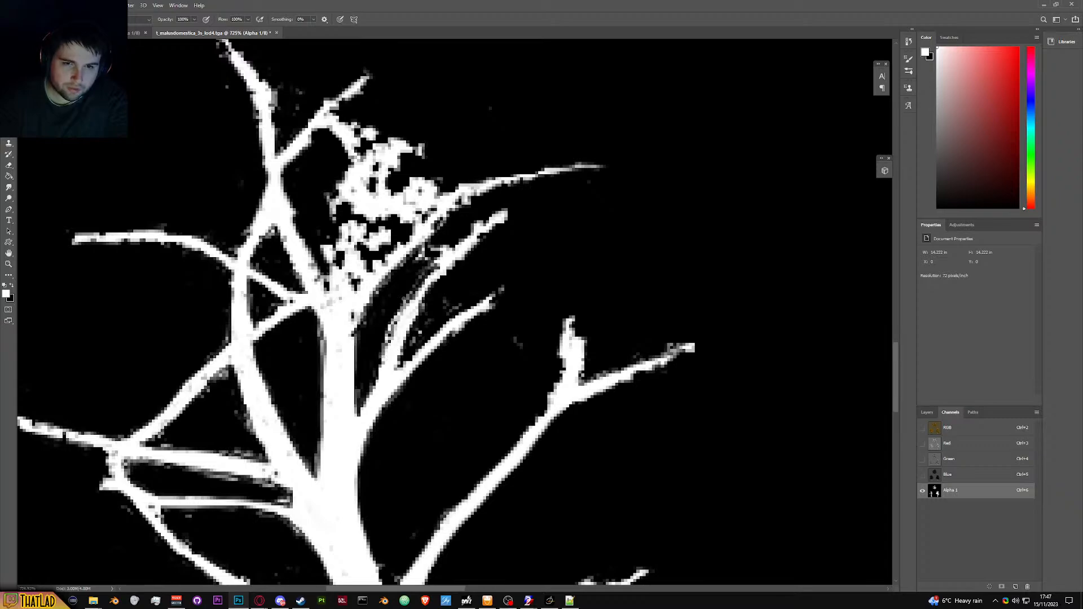
left_click_drag(434, 279, 395, 339)
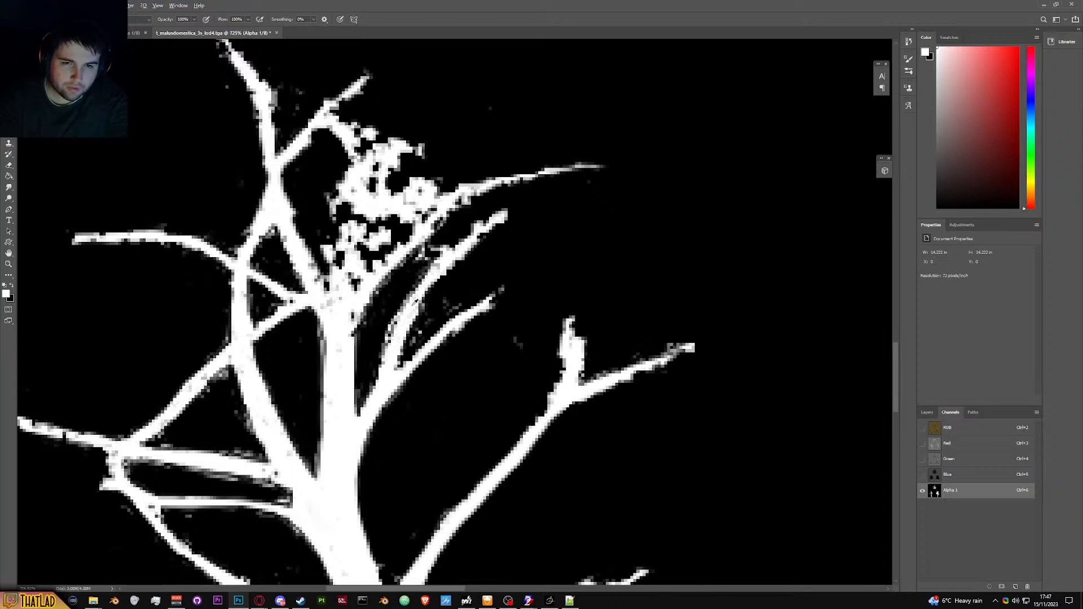
Step: Paint out the remaining leaf clusters in the crown's centre between the upper fork and the long right-hand branch
scroll(401, 298, "down", 5)
scroll(415, 300, "down", 3)
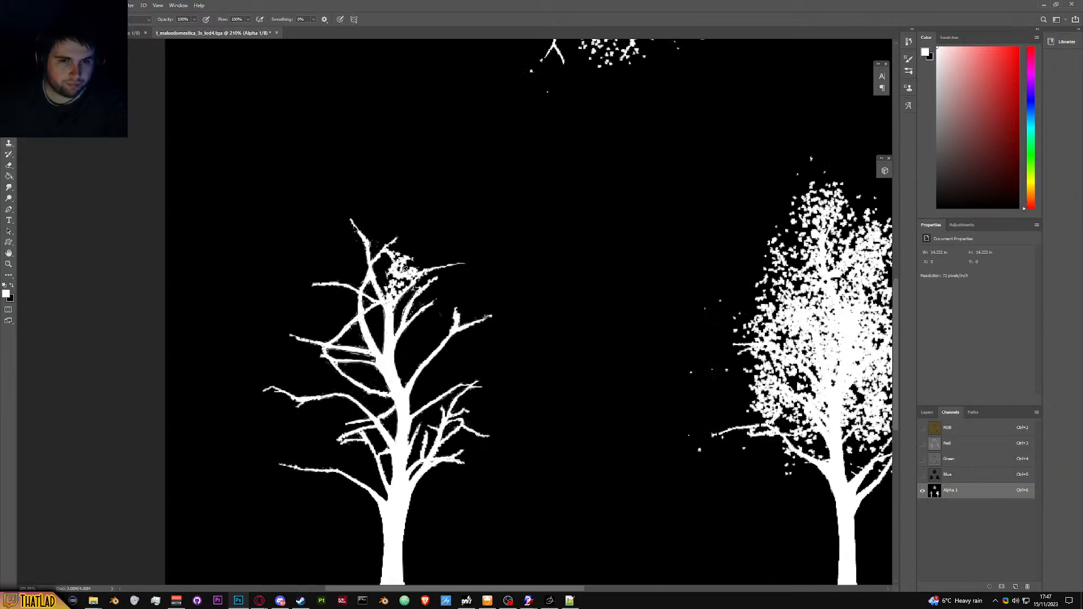
scroll(414, 300, "up", 5)
key("x")
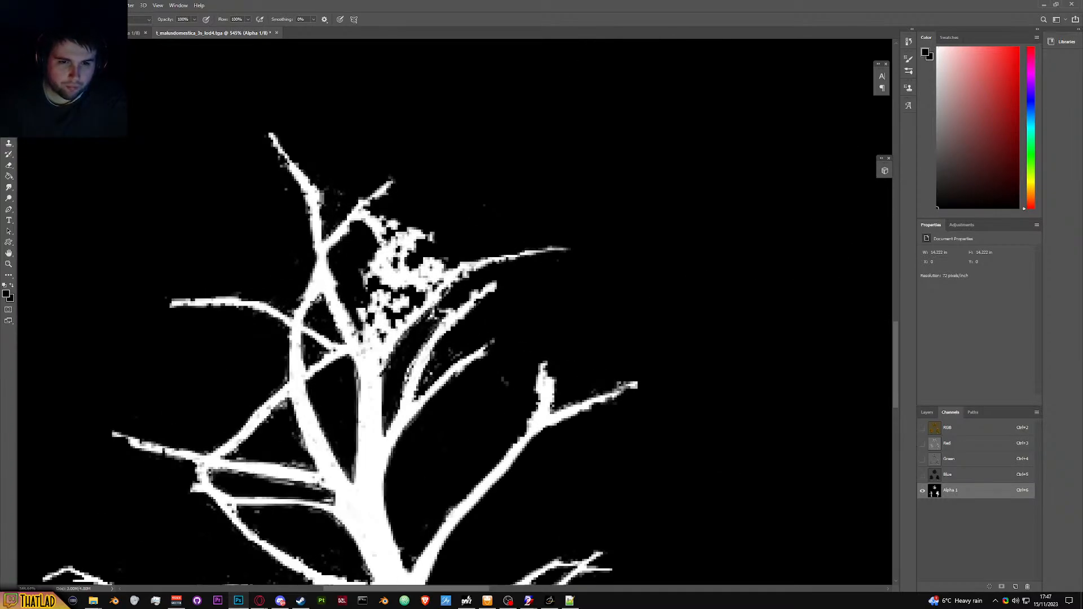
mouse_move(371, 358)
left_mouse_down()
mouse_move(368, 312)
mouse_move(375, 337)
mouse_move(378, 310)
mouse_move(389, 321)
mouse_move(402, 301)
mouse_move(392, 308)
mouse_move(375, 291)
mouse_move(369, 257)
mouse_move(390, 268)
mouse_move(398, 291)
mouse_move(429, 258)
mouse_move(420, 274)
mouse_move(442, 267)
mouse_move(427, 251)
mouse_move(415, 262)
mouse_move(423, 244)
mouse_move(379, 216)
mouse_move(400, 237)
mouse_move(379, 224)
left_mouse_up()
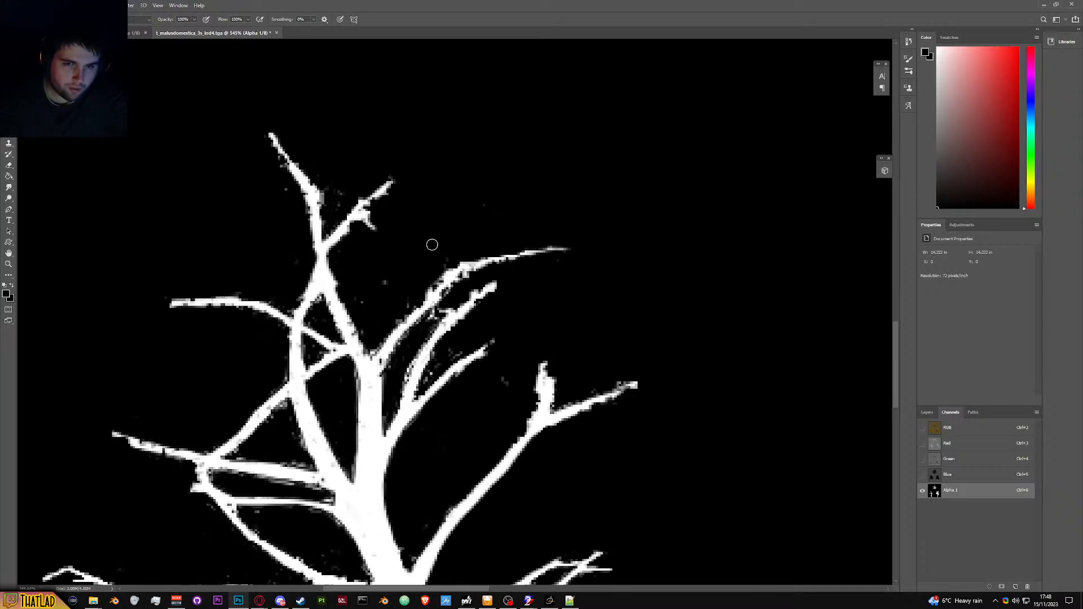
mouse_move(396, 266)
left_mouse_down()
mouse_move(370, 234)
mouse_move(375, 222)
left_mouse_up()
Step: Thicken the lower part of the long upper right-hand branch in white and save the texture
key("x")
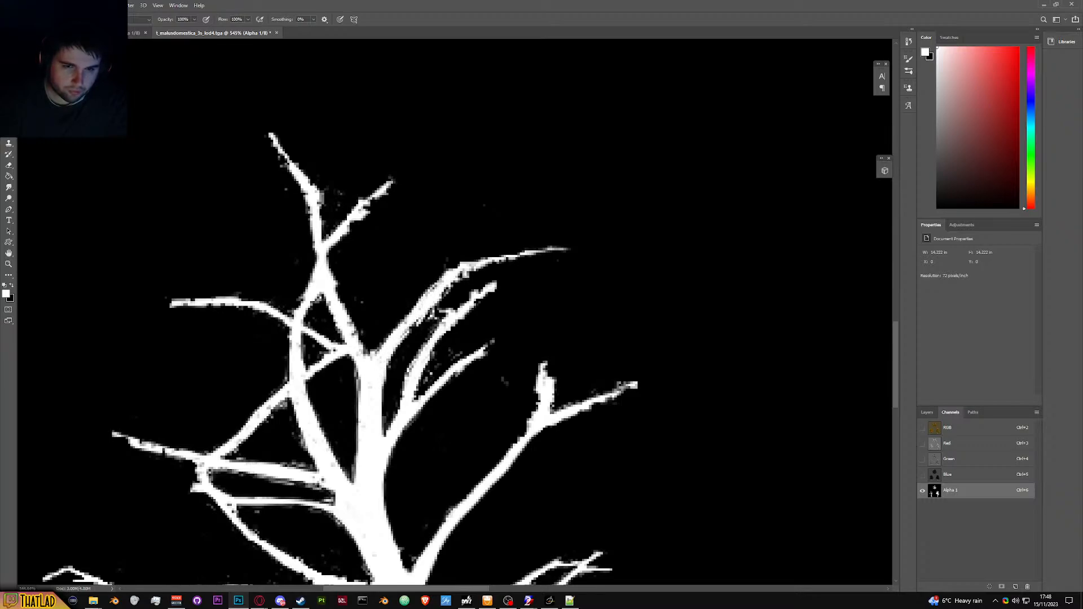
scroll(377, 356, "down", 5)
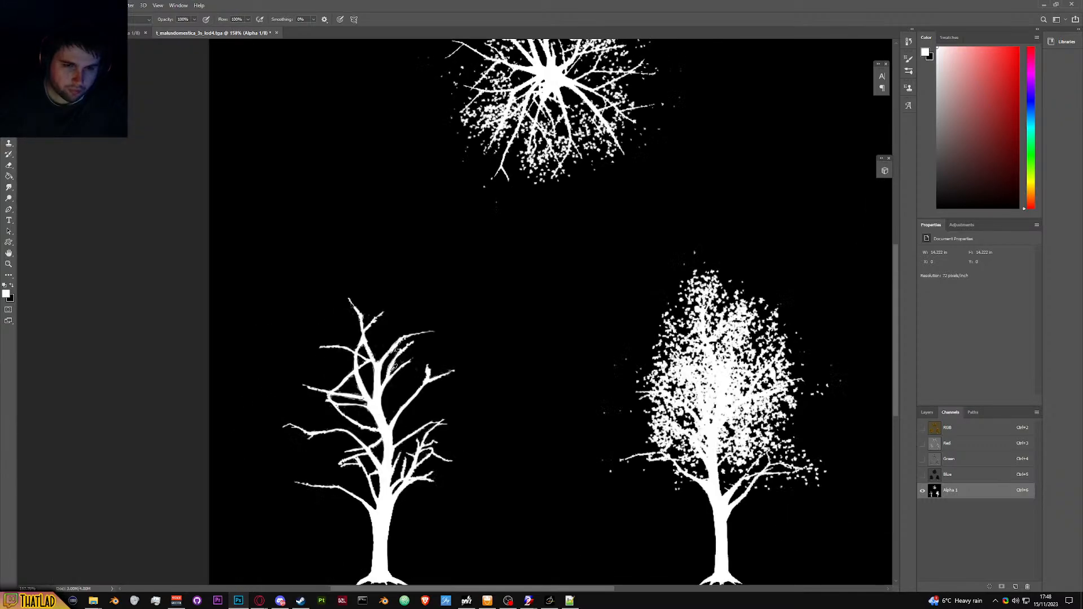
key("ctrl+s")
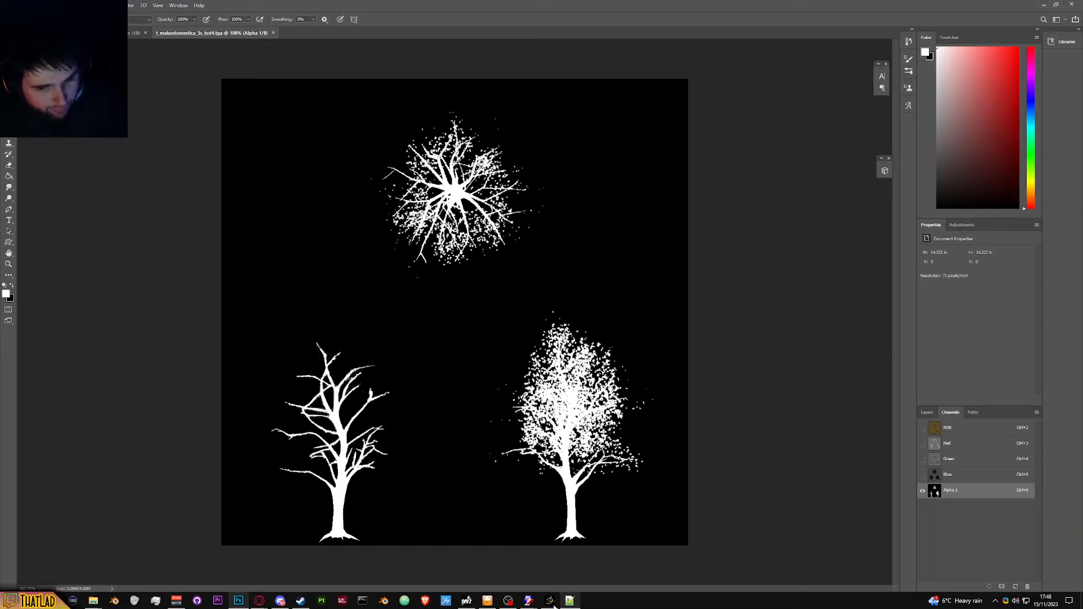
Step: Switch to Texture Viewer, examine the whole alpha reference with both trees and the top-down canopy, and return to Photoshop
mouse_move(529, 604)
left_click(574, 565)
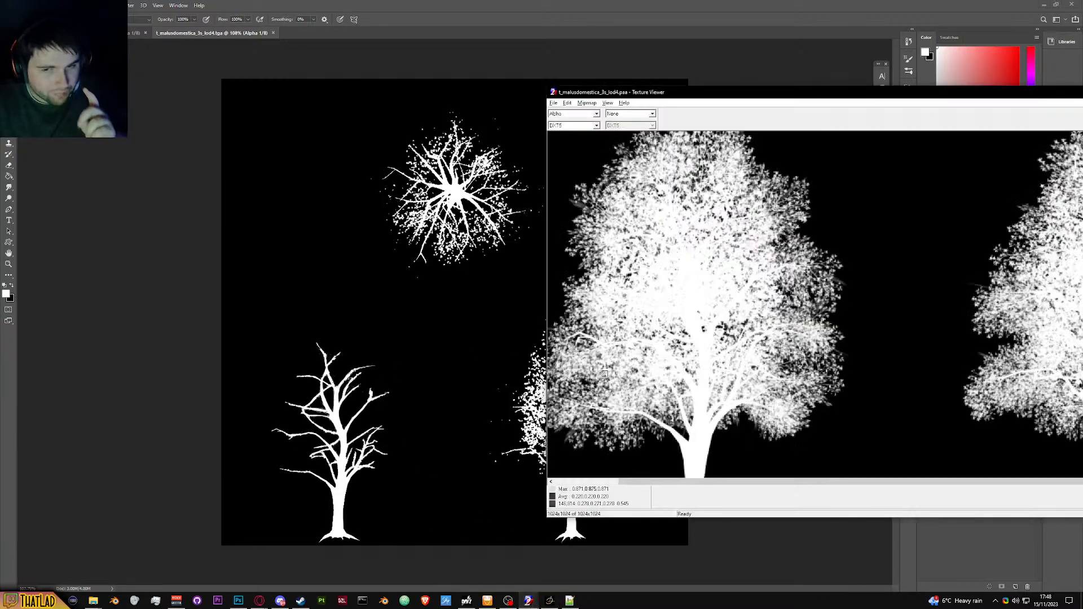
scroll(589, 306, "down", 3)
scroll(589, 306, "up", 3)
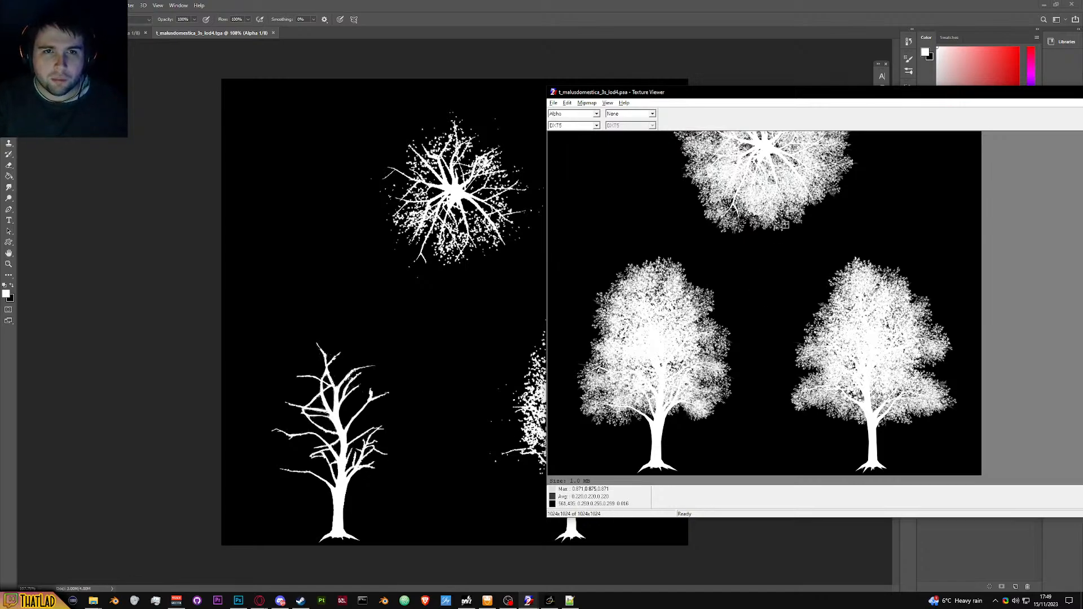
left_click(764, 6)
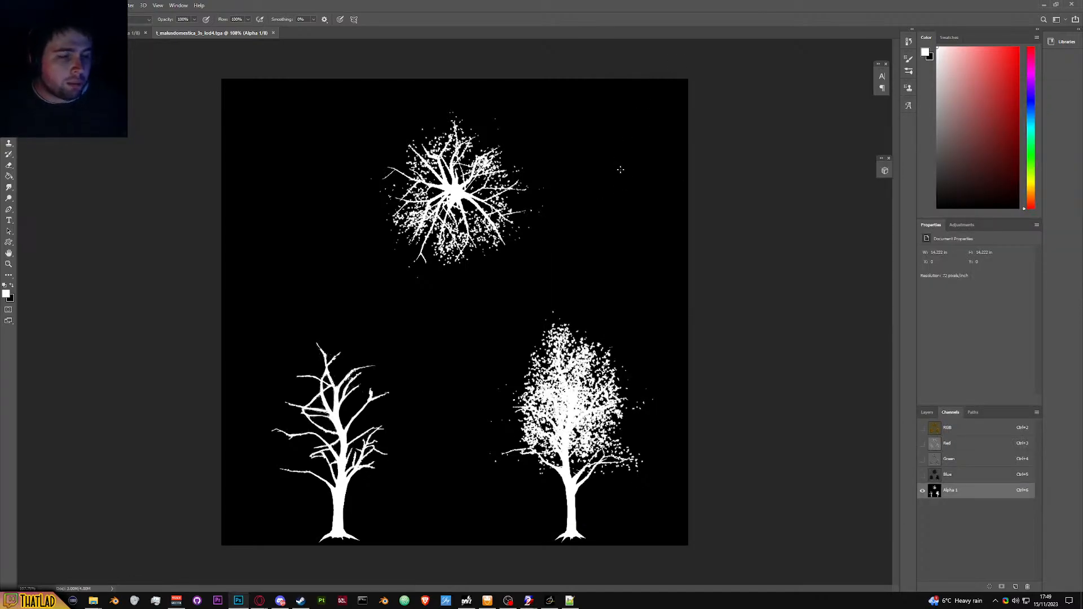